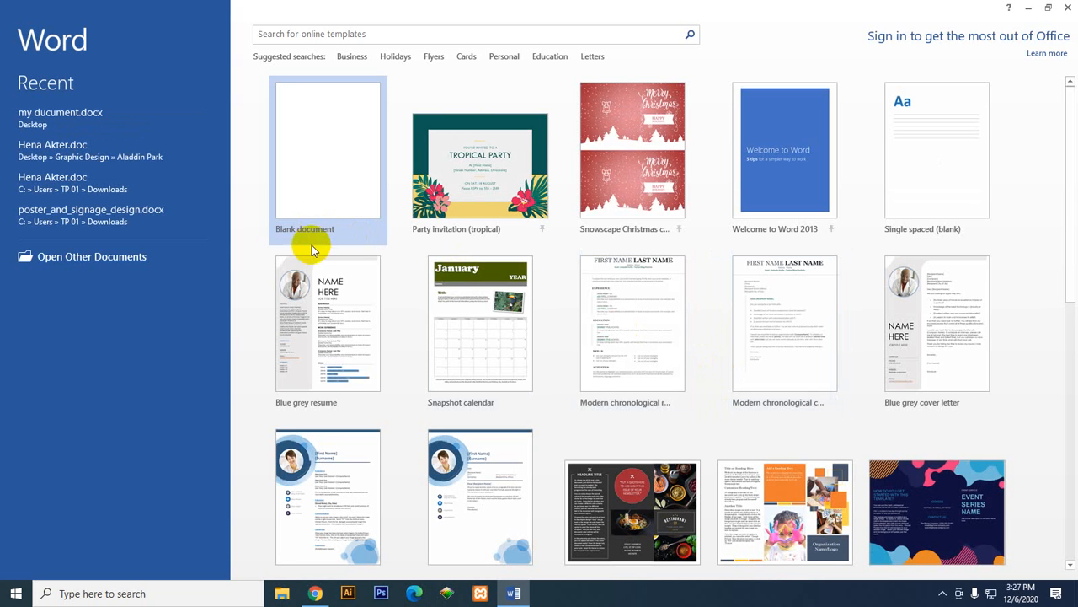
Step: Create a blank document and insert the picture hd-wallpaper-1.jpg from the Downloads folder
{"action": "left_click", "coordinate": [313, 164]}
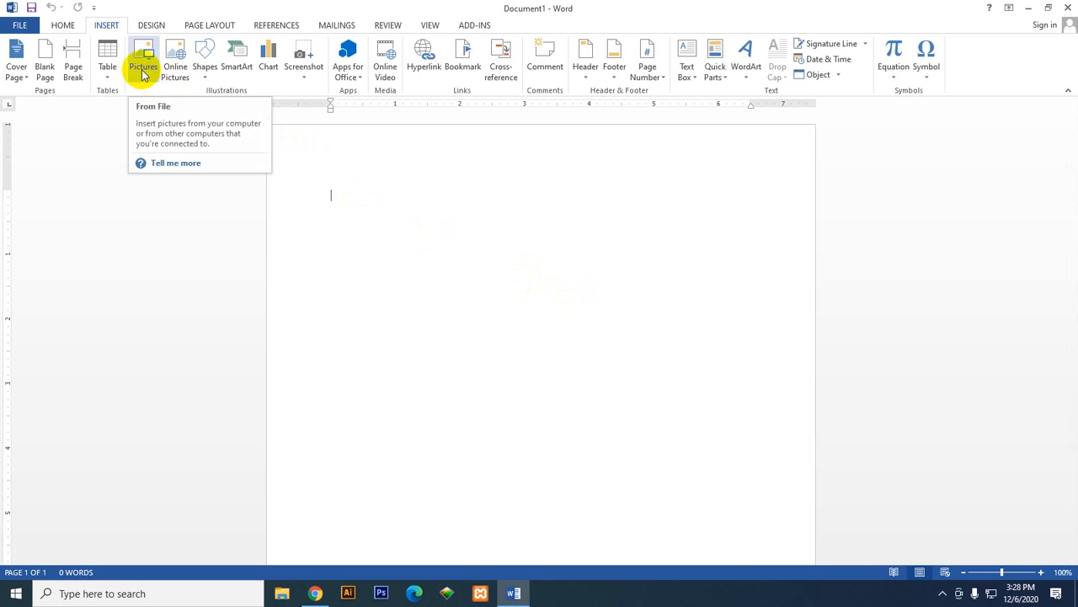
{"action": "left_click", "coordinate": [139, 67]}
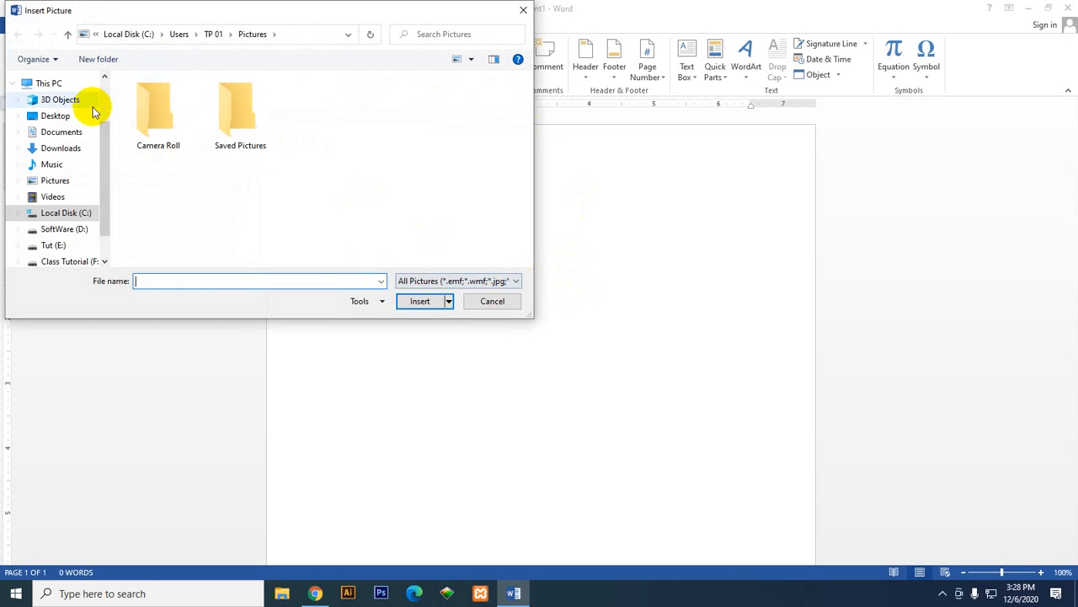
{"action": "left_click", "coordinate": [67, 149]}
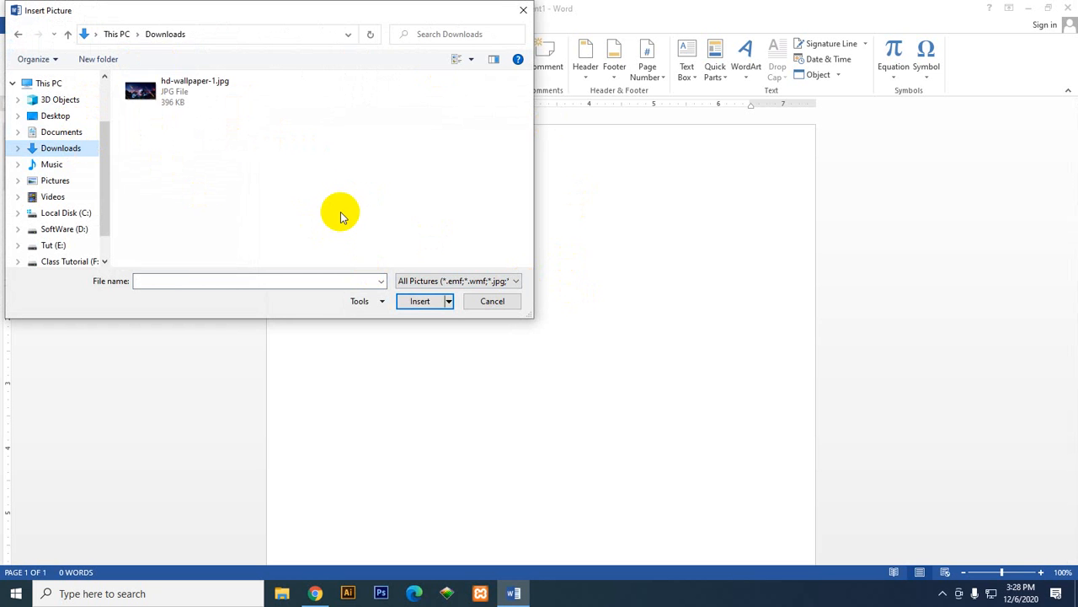
{"action": "left_click", "coordinate": [143, 89]}
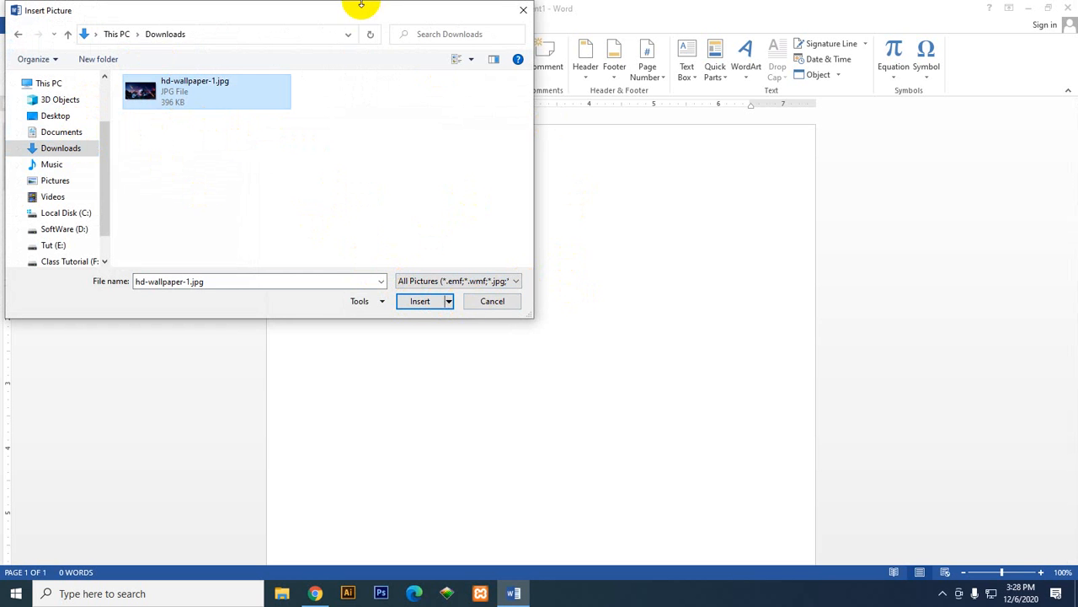
{"action": "left_click_drag", "start_coordinate": [348, 19], "coordinate": [523, 91]}
{"action": "left_click_drag", "start_coordinate": [447, 84], "coordinate": [514, 81]}
{"action": "left_click", "coordinate": [684, 372]}
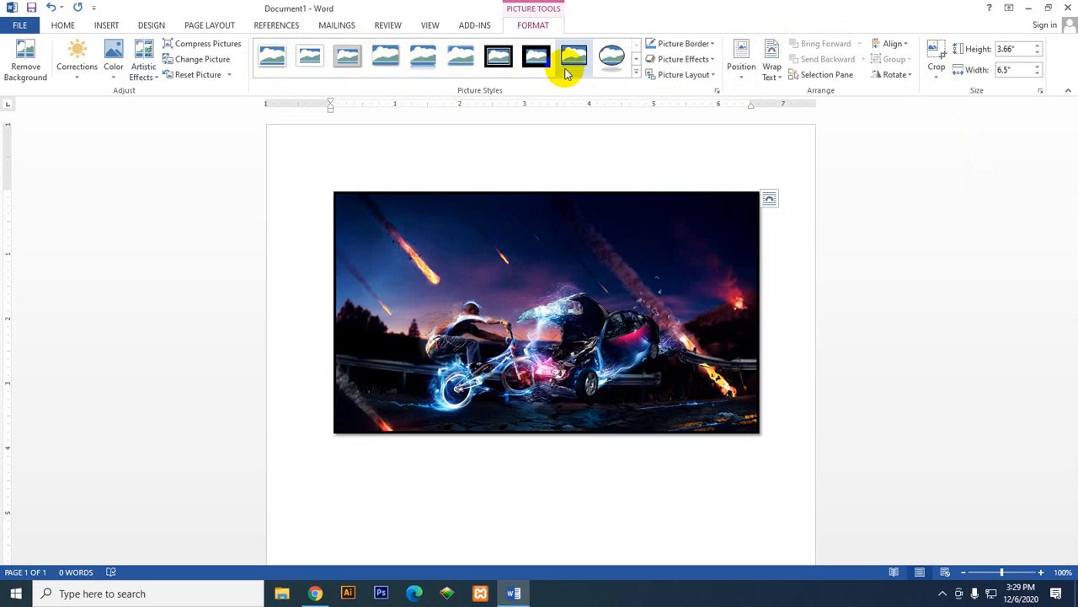
Step: Look through the available picture styles and the picture effect categories for the inserted image
{"action": "left_click", "coordinate": [636, 72]}
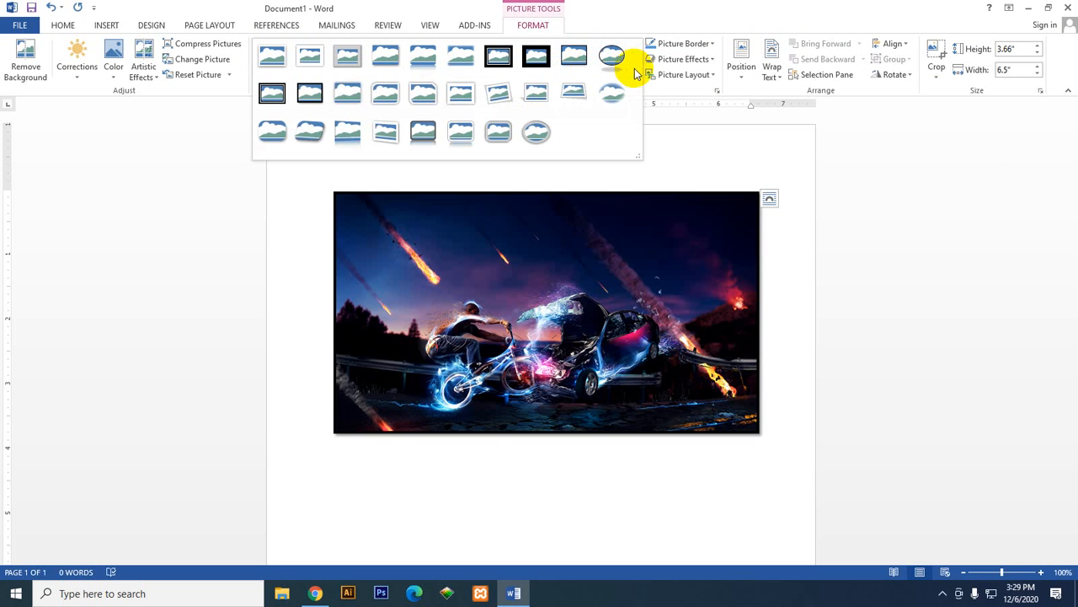
{"action": "left_click", "coordinate": [674, 126]}
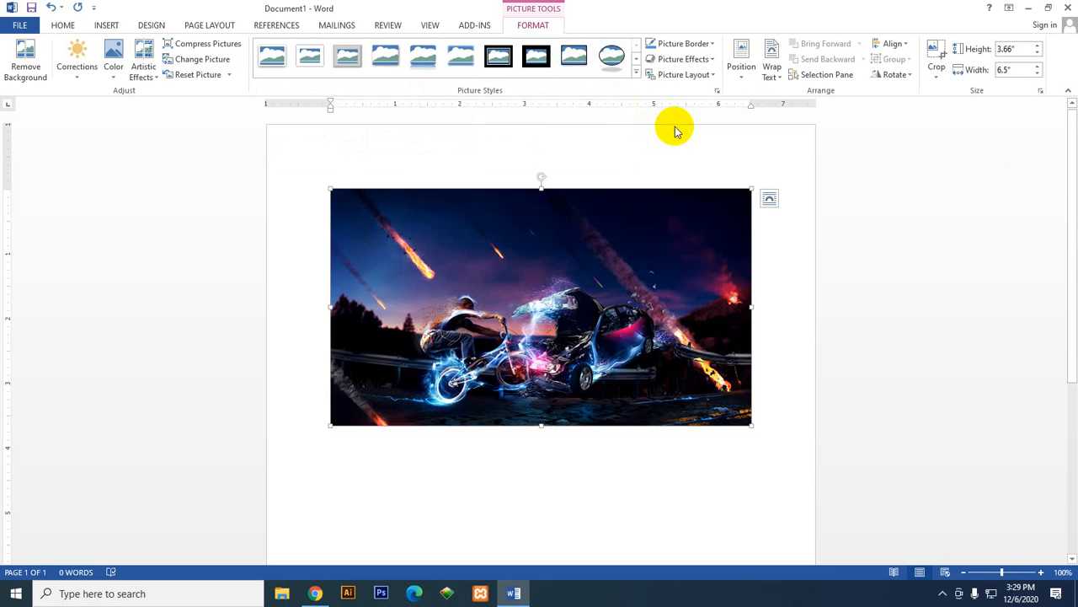
{"action": "left_click", "coordinate": [636, 72]}
{"action": "left_click", "coordinate": [670, 124]}
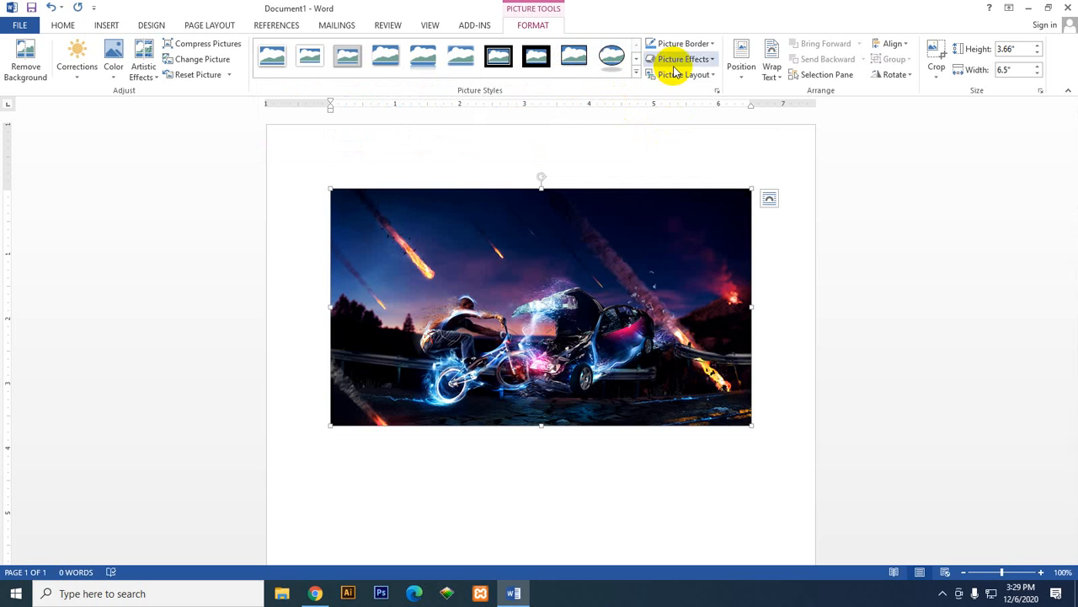
{"action": "left_click", "coordinate": [716, 92]}
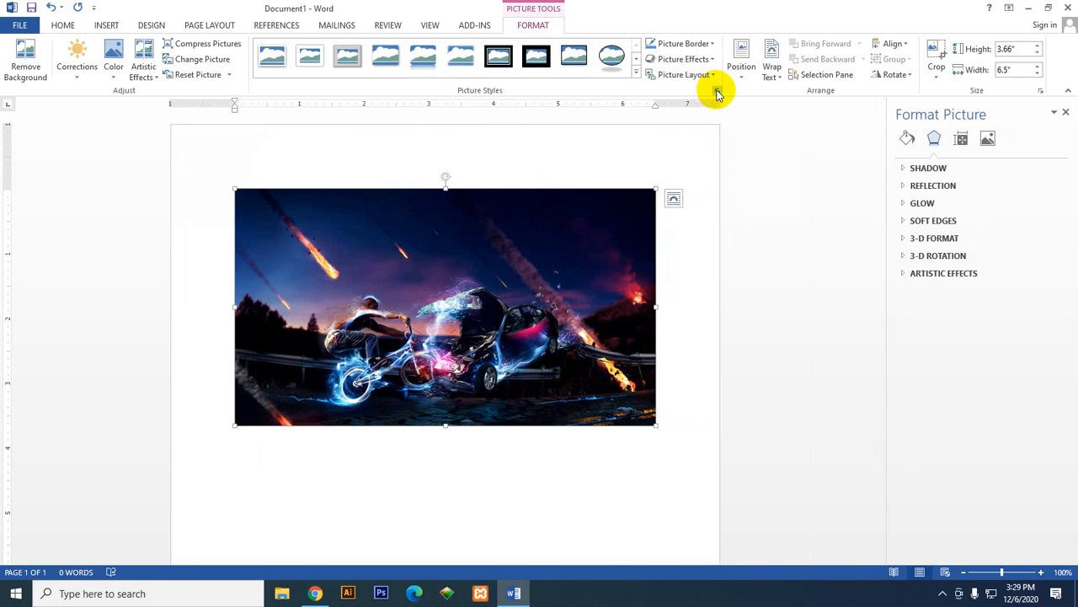
{"action": "left_click", "coordinate": [1066, 113]}
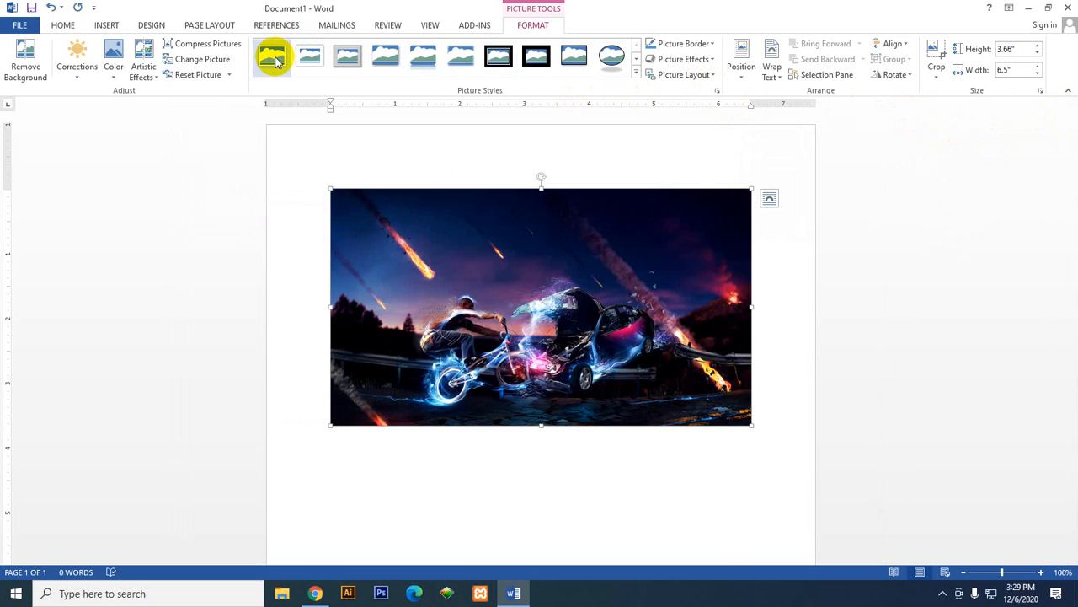
{"action": "left_click", "coordinate": [637, 74]}
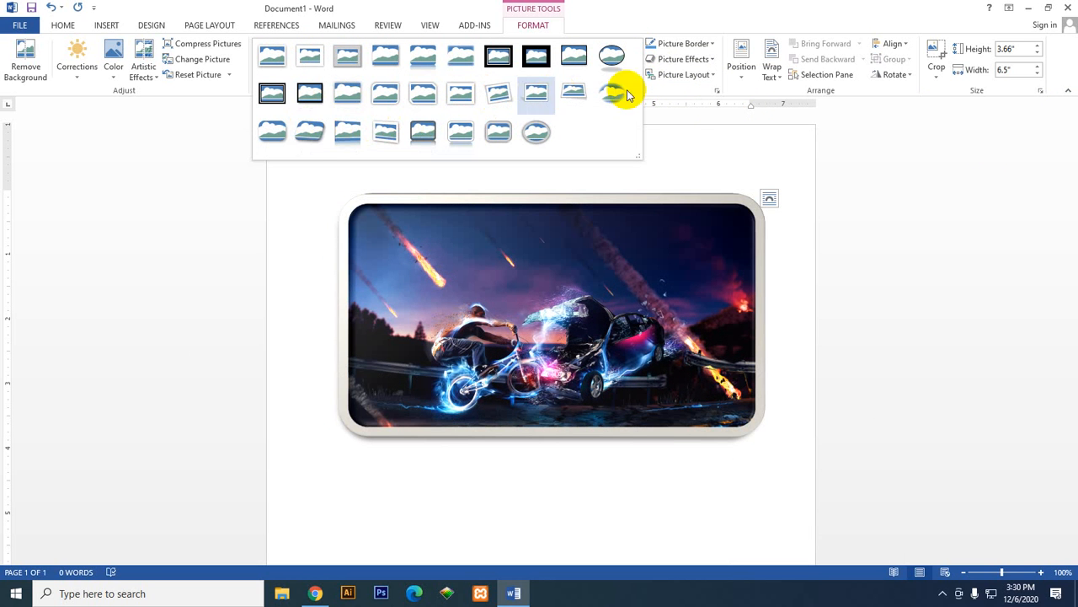
{"action": "left_click", "coordinate": [671, 116]}
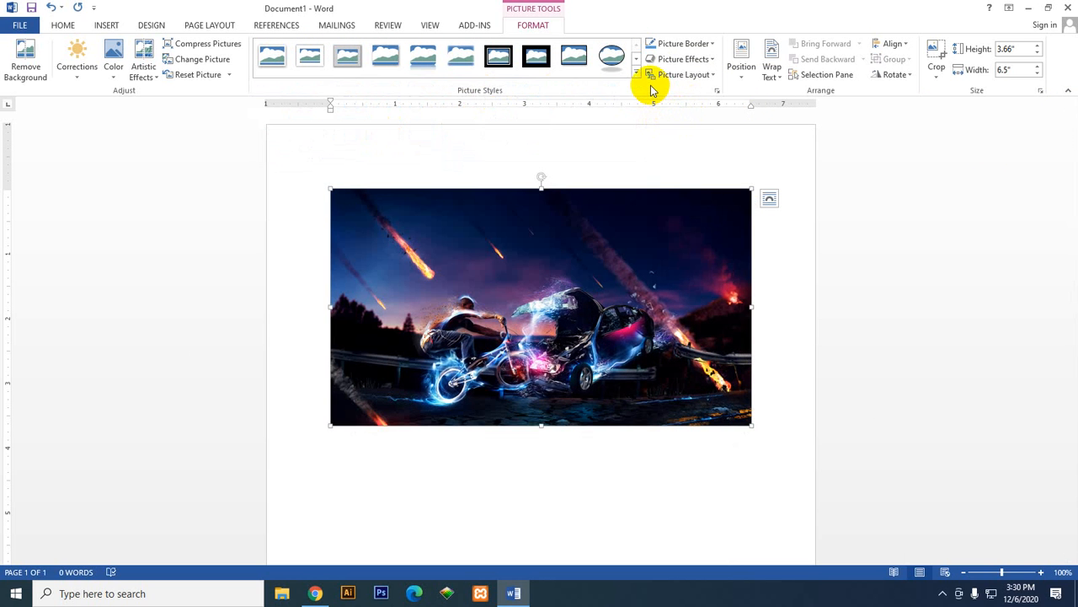
Step: Add a blue theme-colour border to the picture and set its line width to 1.5 pt
{"action": "left_click", "coordinate": [703, 43]}
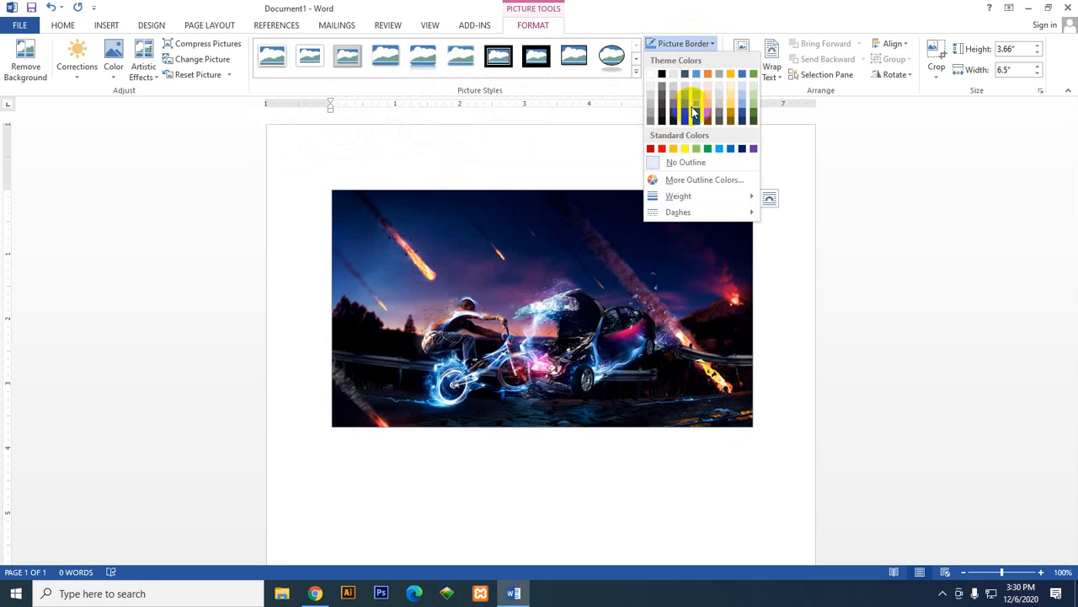
{"action": "left_click", "coordinate": [695, 108]}
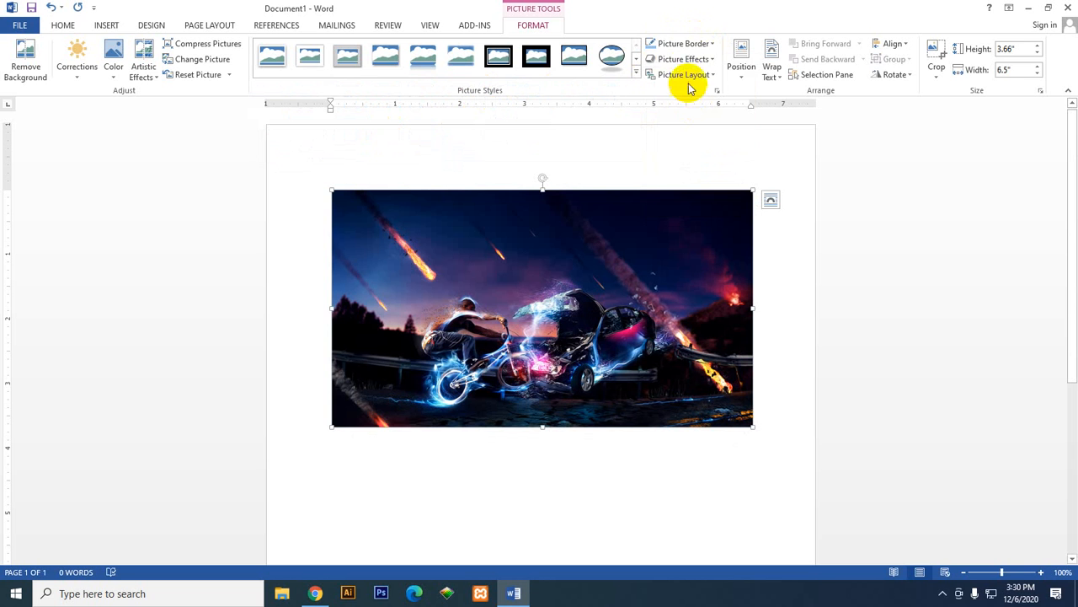
{"action": "left_click", "coordinate": [708, 45]}
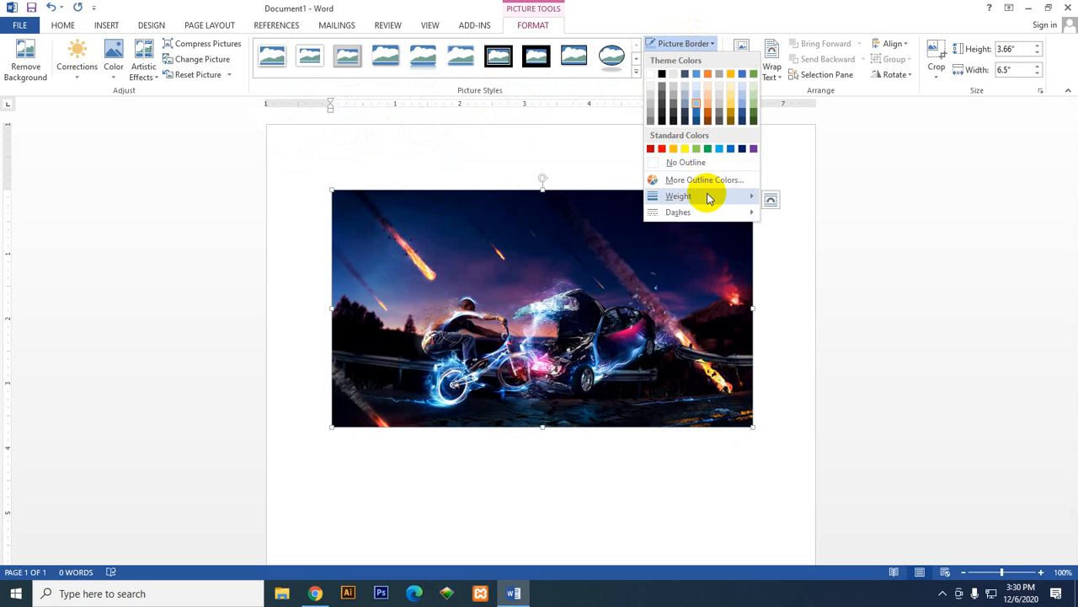
{"action": "mouse_move", "coordinate": [707, 198]}
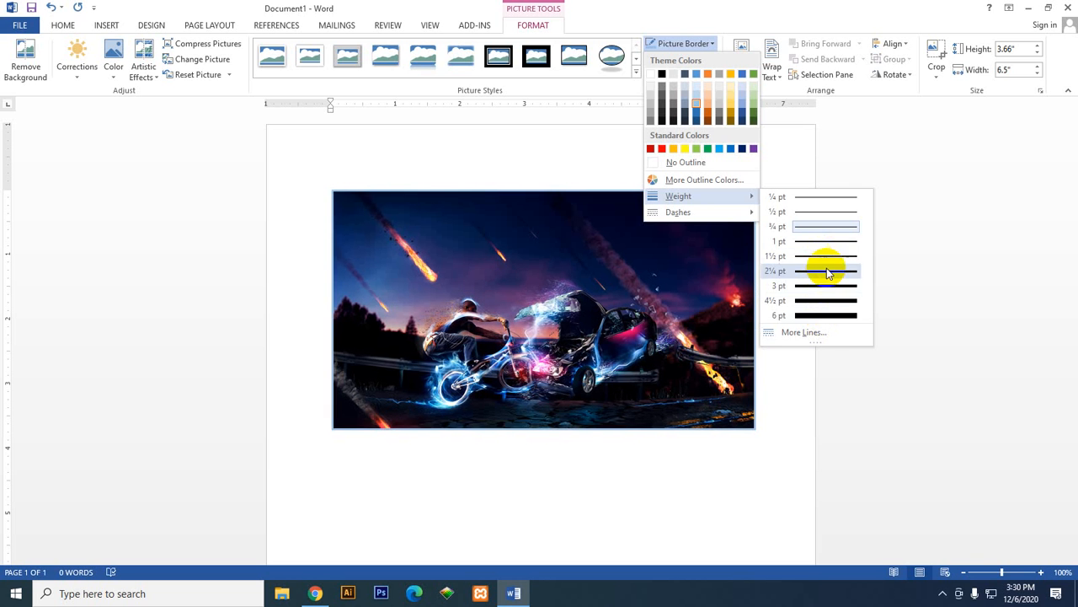
{"action": "left_click", "coordinate": [824, 336]}
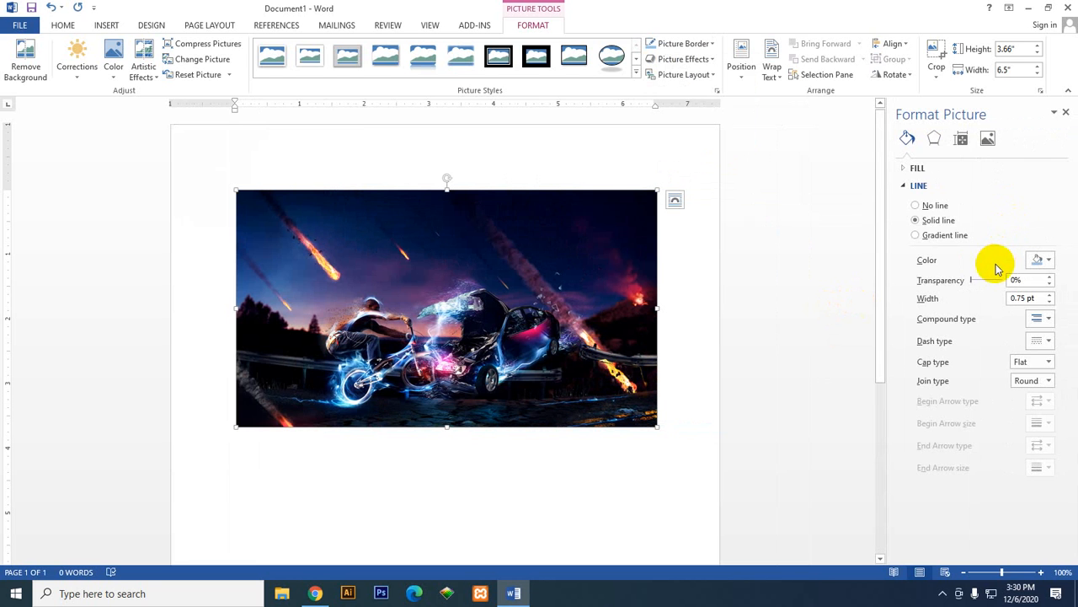
{"action": "left_click", "coordinate": [1050, 294]}
{"action": "left_click", "coordinate": [1050, 294]}
{"action": "left_click", "coordinate": [1050, 294]}
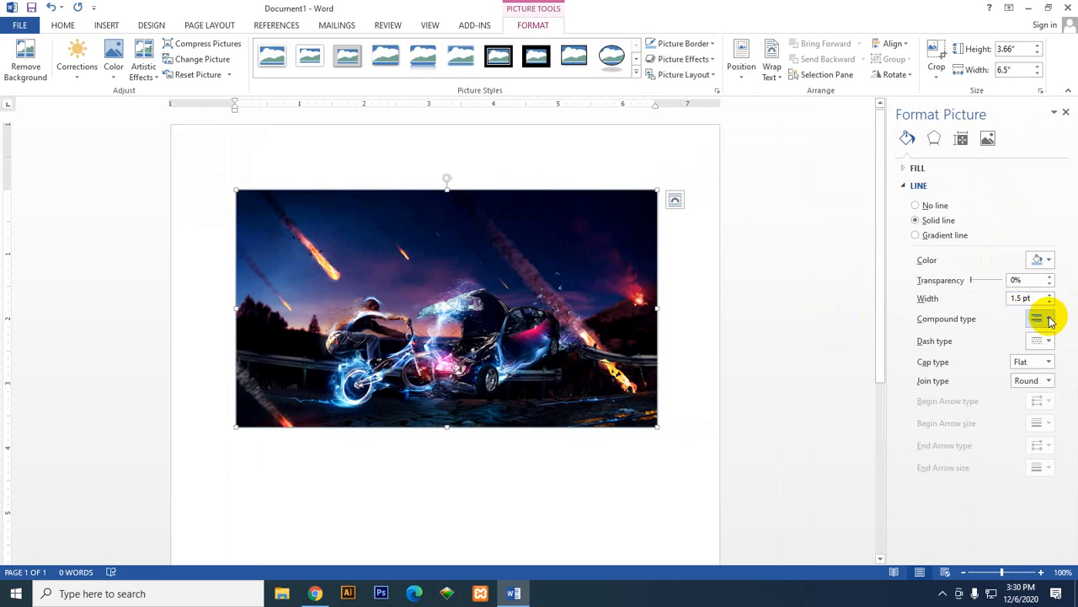
Step: Set the picture border's compound type to Thick Thin and check the available dash types
{"action": "left_click", "coordinate": [1046, 318]}
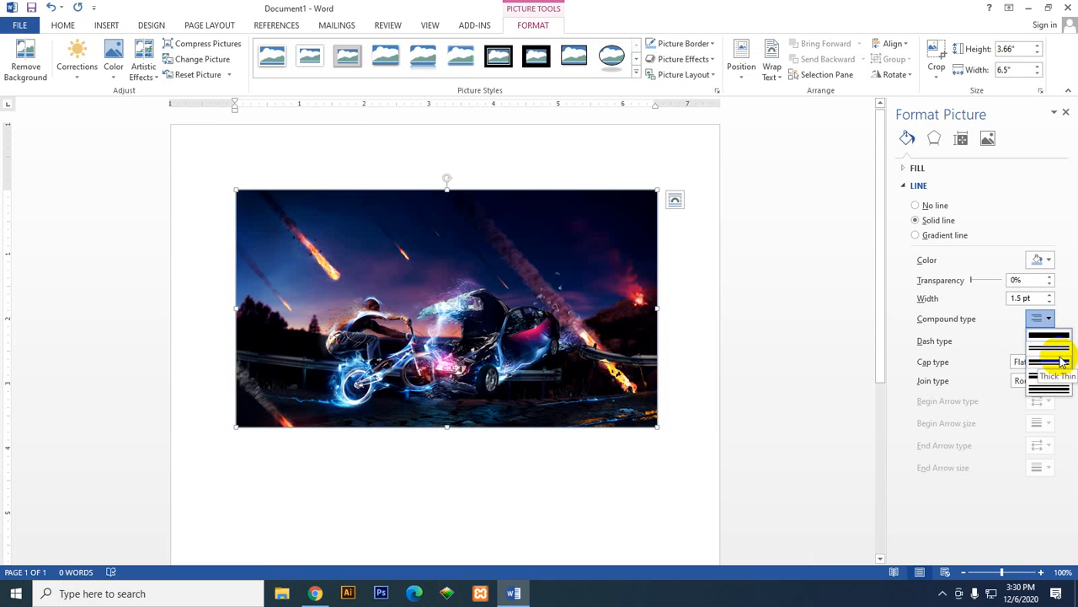
{"action": "left_click", "coordinate": [1046, 361]}
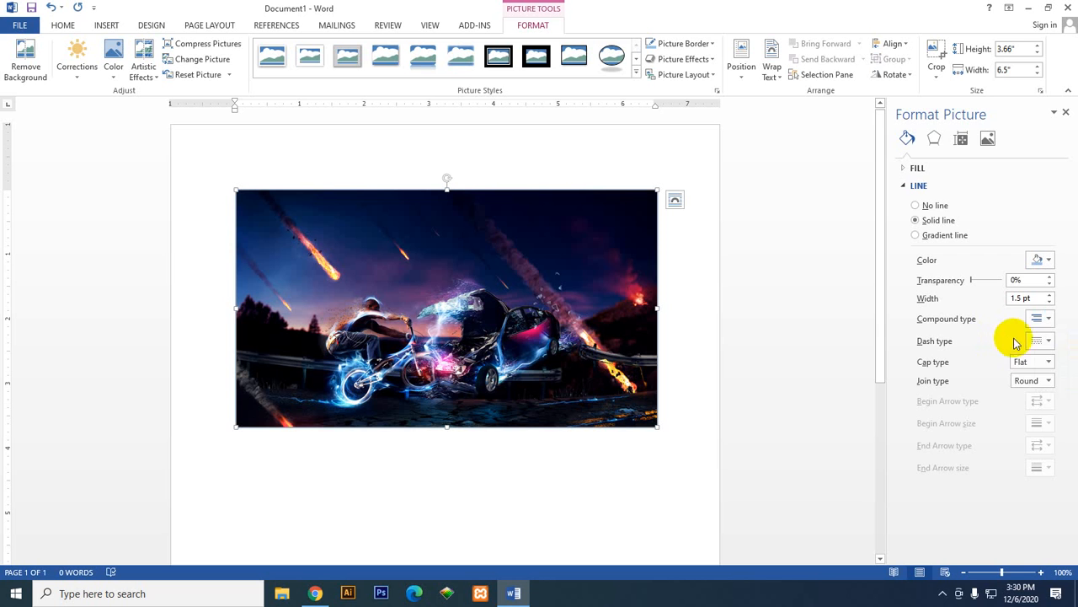
{"action": "left_click", "coordinate": [1043, 342]}
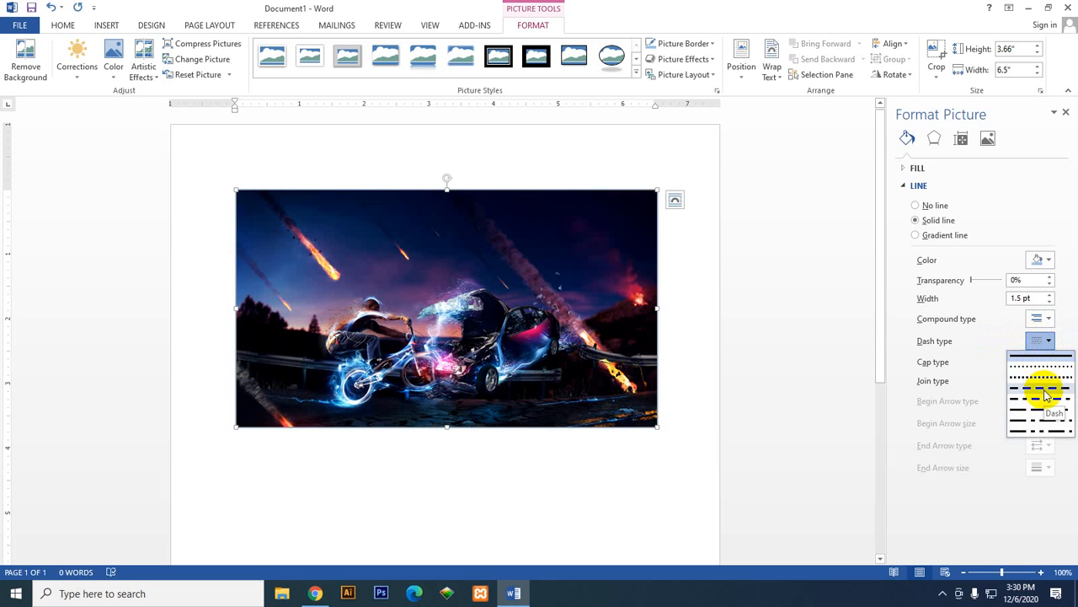
{"action": "left_click", "coordinate": [987, 346]}
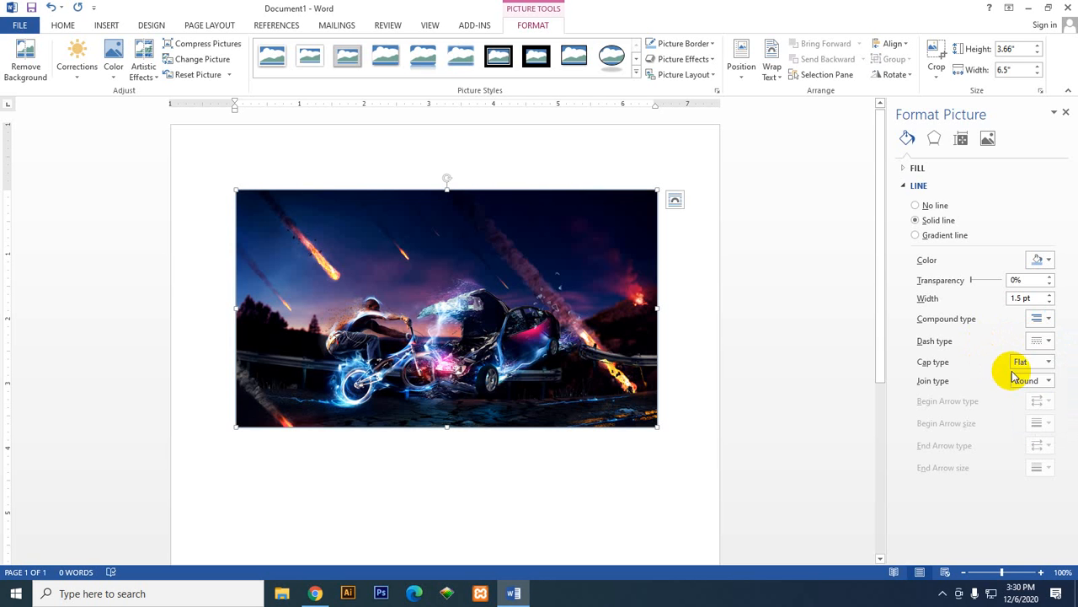
Step: Set the border's cap type to Round and check the available join types
{"action": "left_click", "coordinate": [1049, 363]}
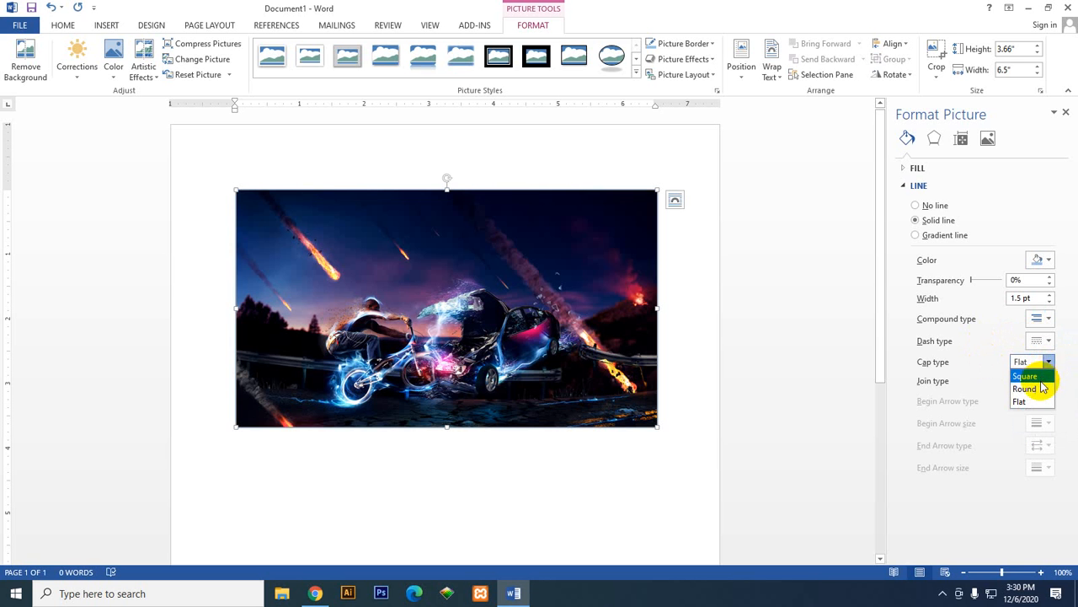
{"action": "left_click", "coordinate": [1043, 403]}
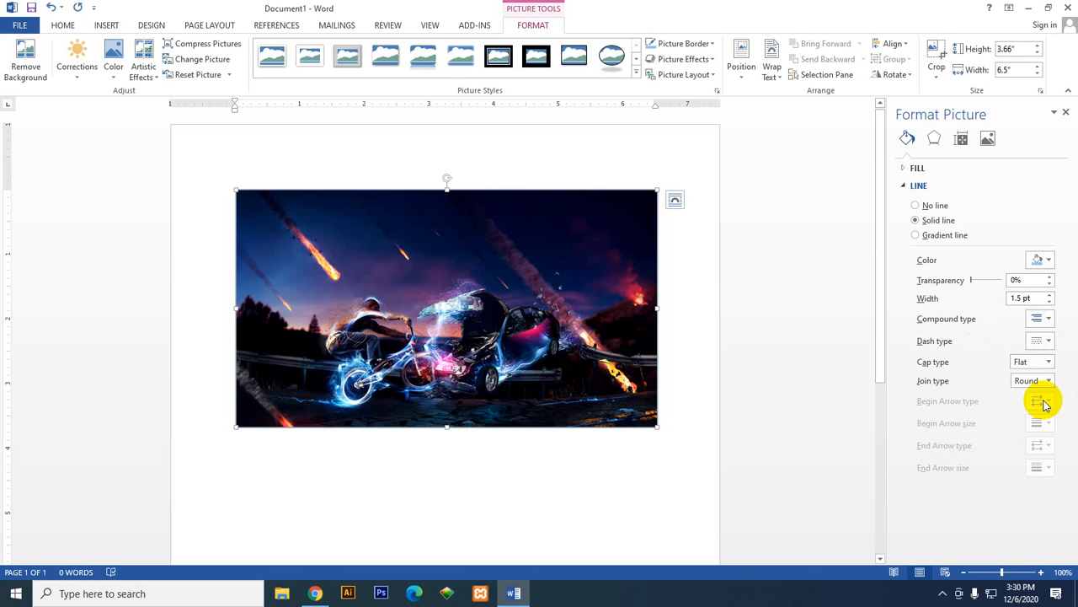
{"action": "left_click", "coordinate": [1043, 362]}
{"action": "left_click", "coordinate": [1043, 389]}
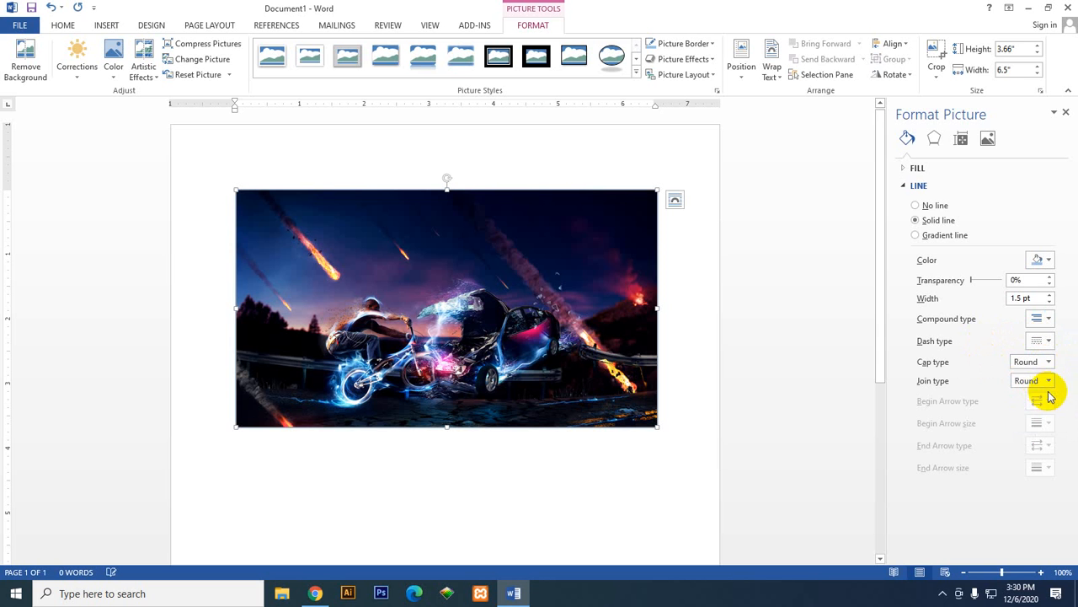
{"action": "left_click", "coordinate": [1055, 383]}
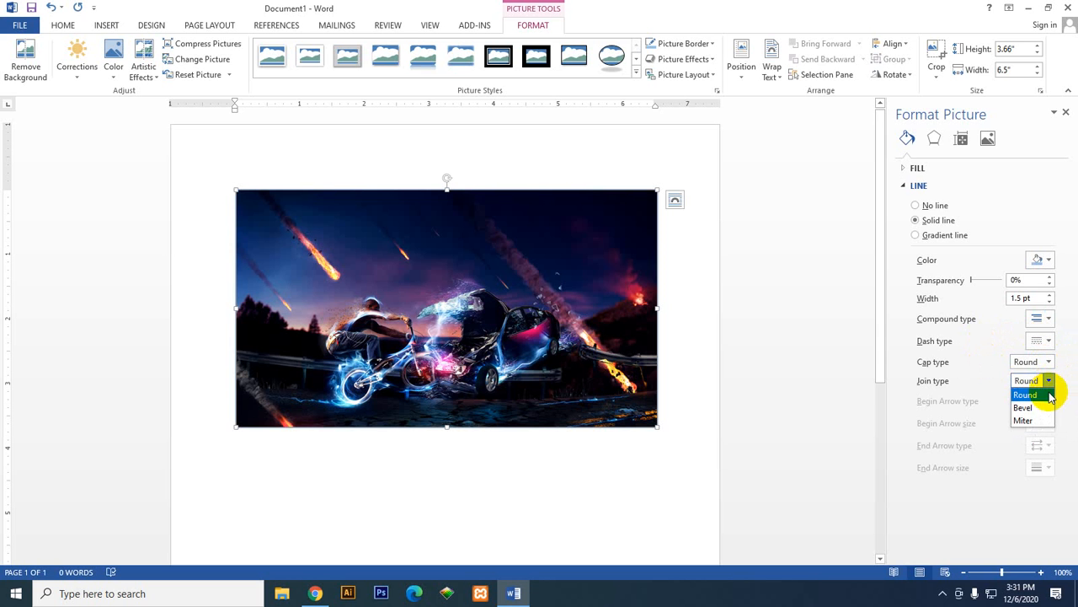
{"action": "left_click", "coordinate": [988, 379]}
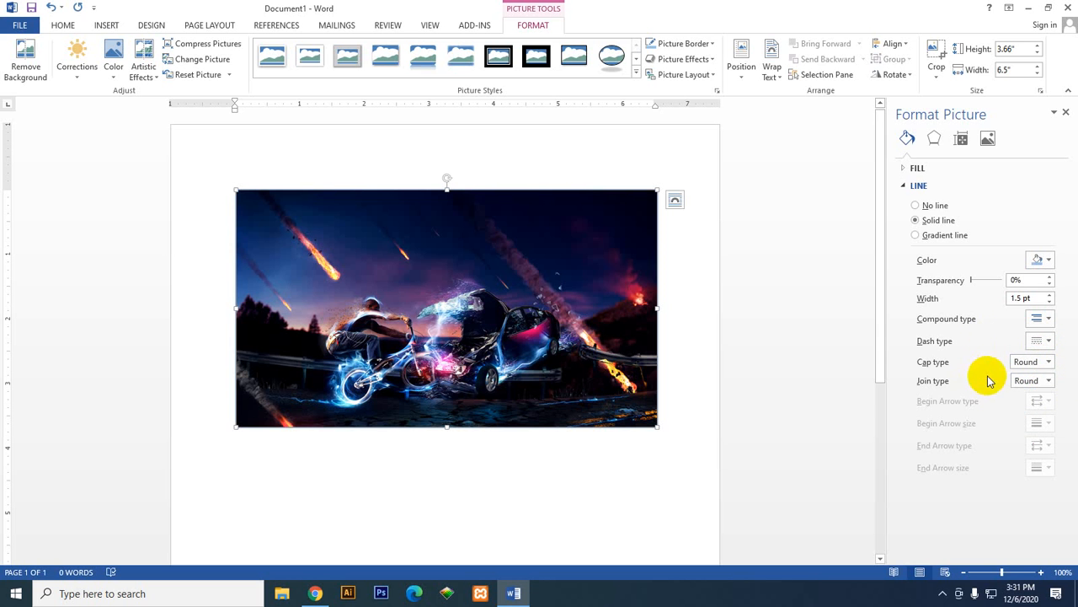
Step: Set the picture border's line colour to blue and its width to 4.75 pt
{"action": "left_click", "coordinate": [1041, 260]}
{"action": "left_click", "coordinate": [1018, 299]}
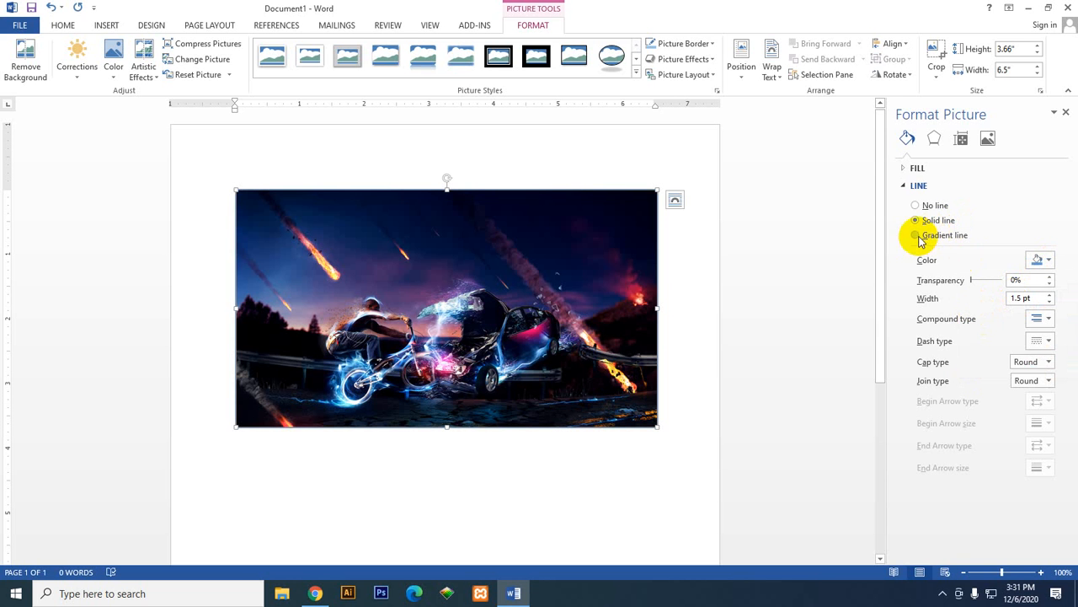
{"action": "left_click", "coordinate": [1048, 297]}
{"action": "left_click", "coordinate": [1048, 296]}
{"action": "left_click", "coordinate": [1049, 296]}
{"action": "left_click", "coordinate": [1049, 296]}
{"action": "left_click", "coordinate": [1049, 296]}
{"action": "left_click", "coordinate": [1049, 296]}
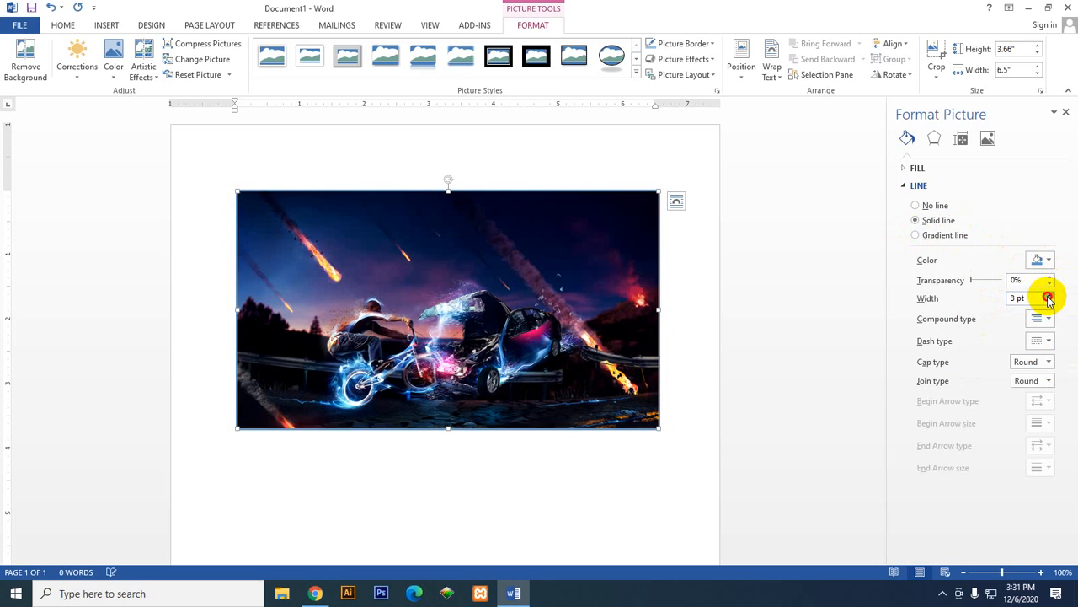
{"action": "left_click", "coordinate": [1049, 297]}
{"action": "left_click", "coordinate": [1049, 297]}
{"action": "left_click", "coordinate": [1049, 296]}
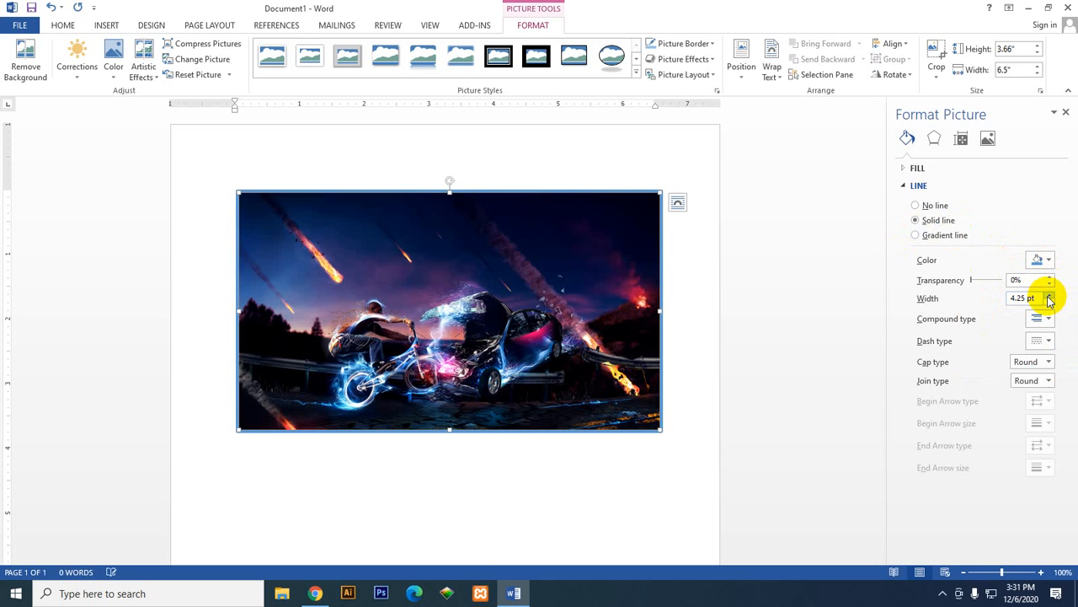
{"action": "left_click", "coordinate": [1049, 296]}
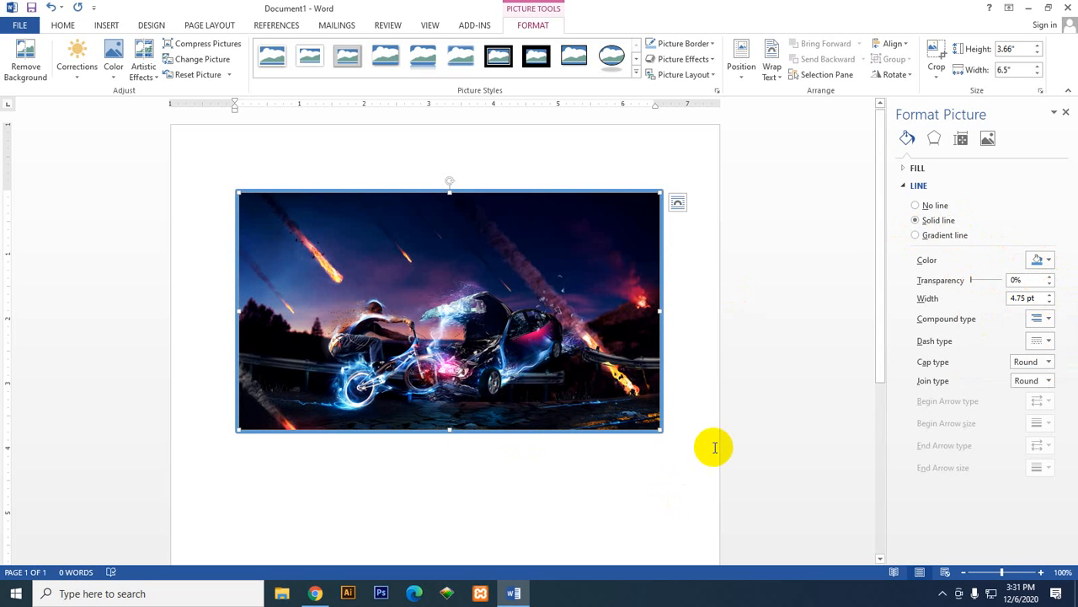
Step: Give the picture border a multi-line compound type and set its dash type to Dash
{"action": "left_click", "coordinate": [1047, 319]}
{"action": "left_click", "coordinate": [1045, 348]}
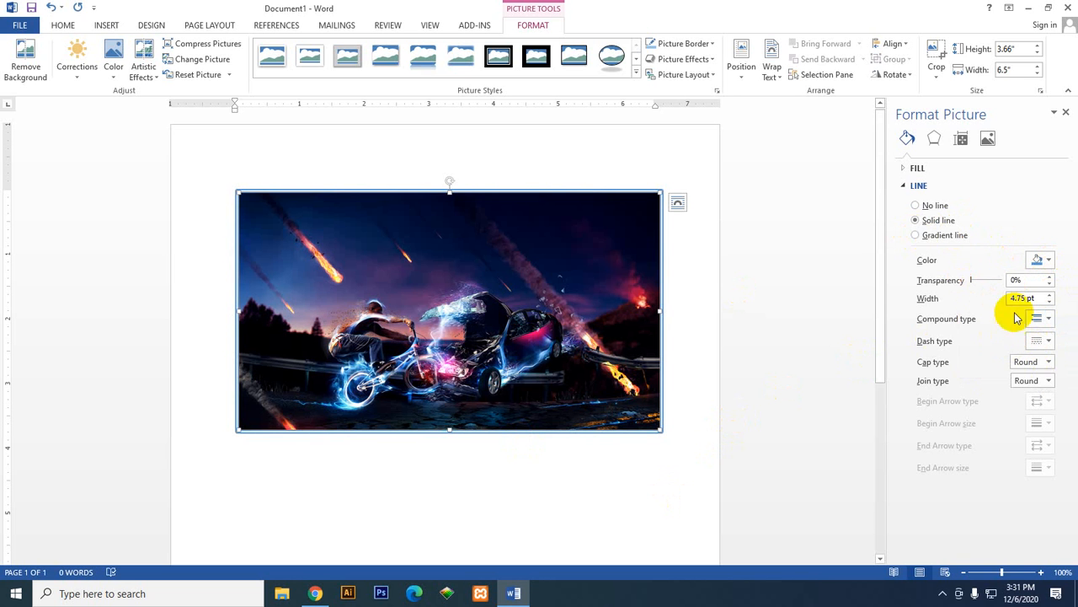
{"action": "left_click", "coordinate": [1048, 317]}
{"action": "left_click", "coordinate": [1049, 381]}
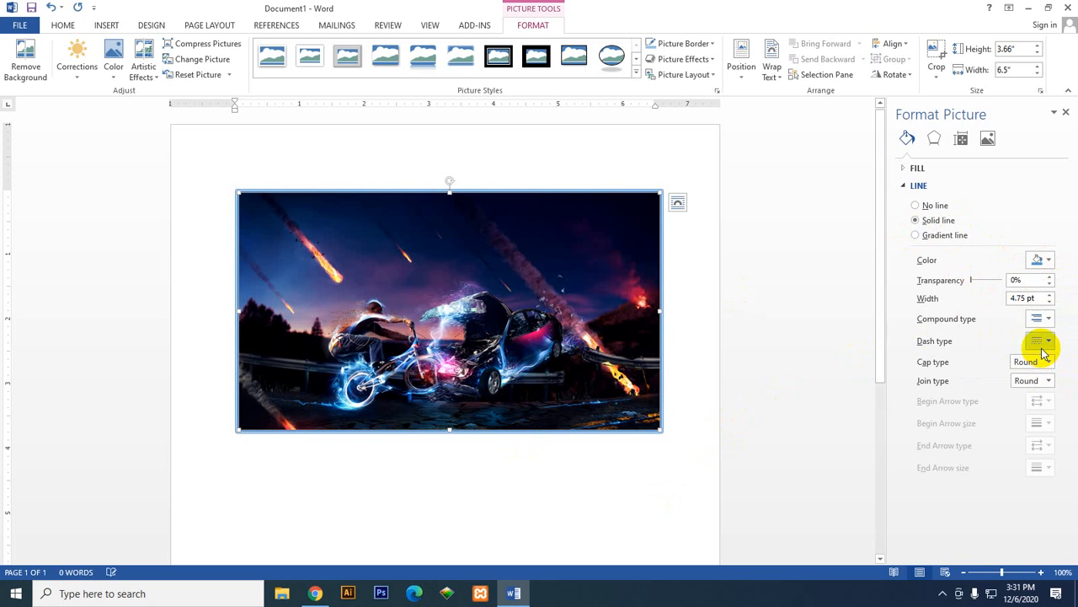
{"action": "left_click", "coordinate": [1048, 340]}
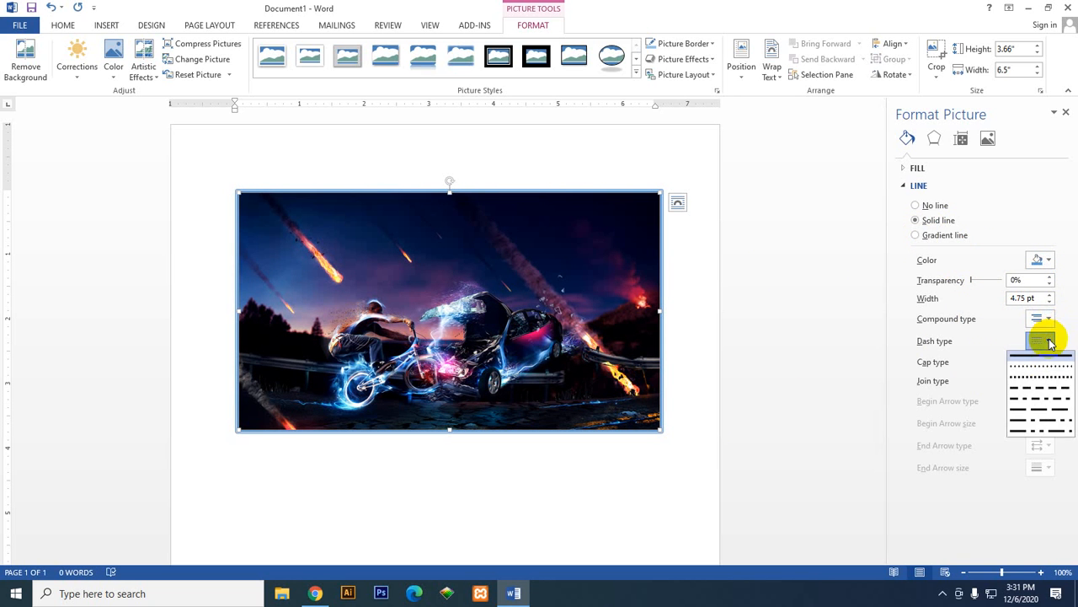
{"action": "left_click", "coordinate": [1043, 383]}
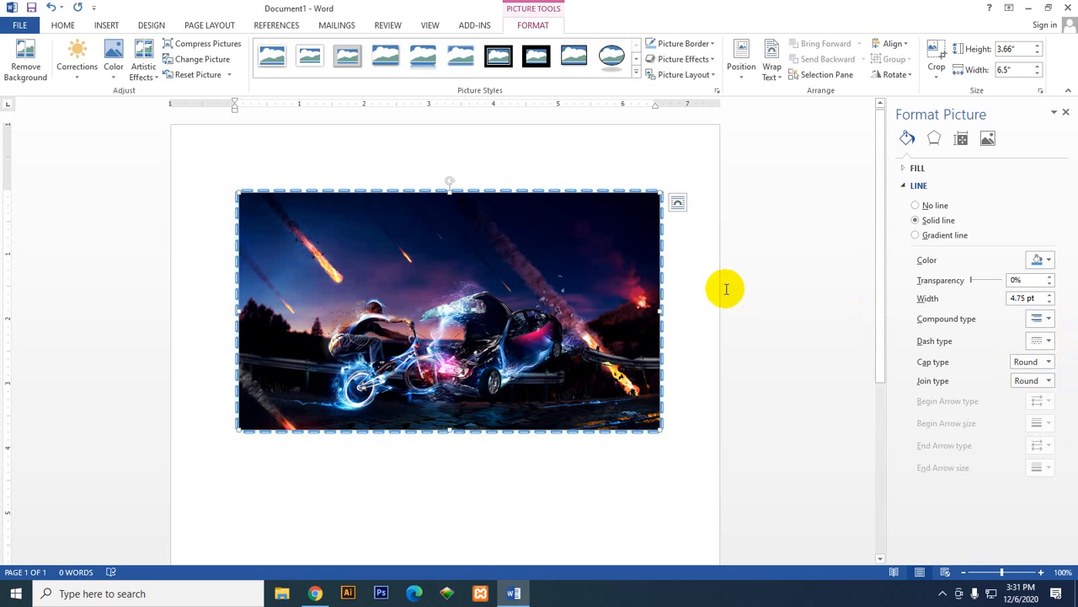
Step: Set the dash type of the picture's blue border to Dash Dot
{"action": "left_click", "coordinate": [1043, 340]}
{"action": "left_click", "coordinate": [1039, 387]}
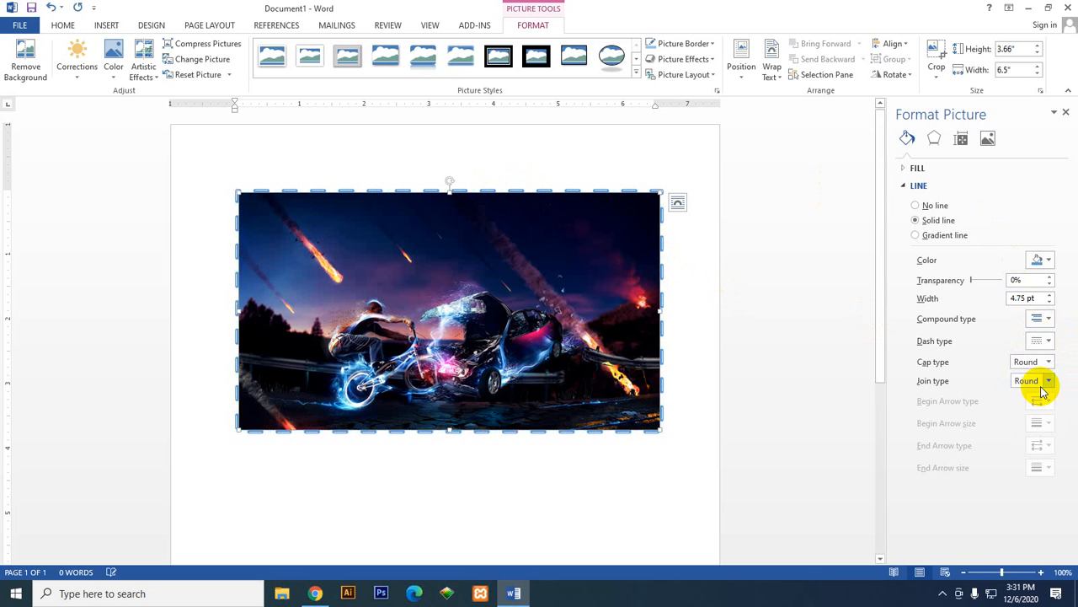
{"action": "left_click", "coordinate": [1043, 341]}
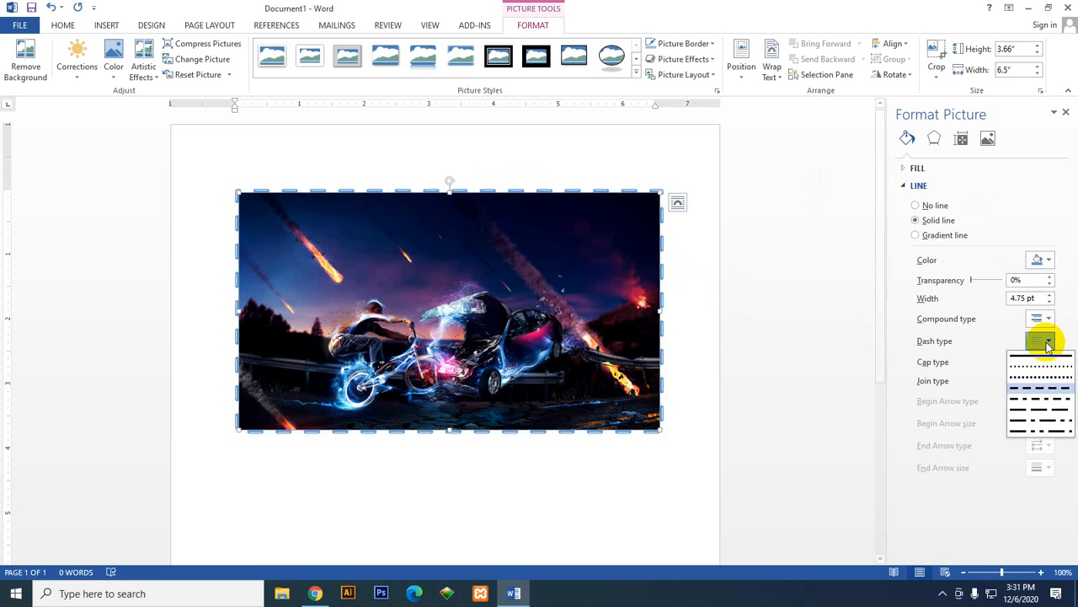
{"action": "left_click", "coordinate": [1048, 400]}
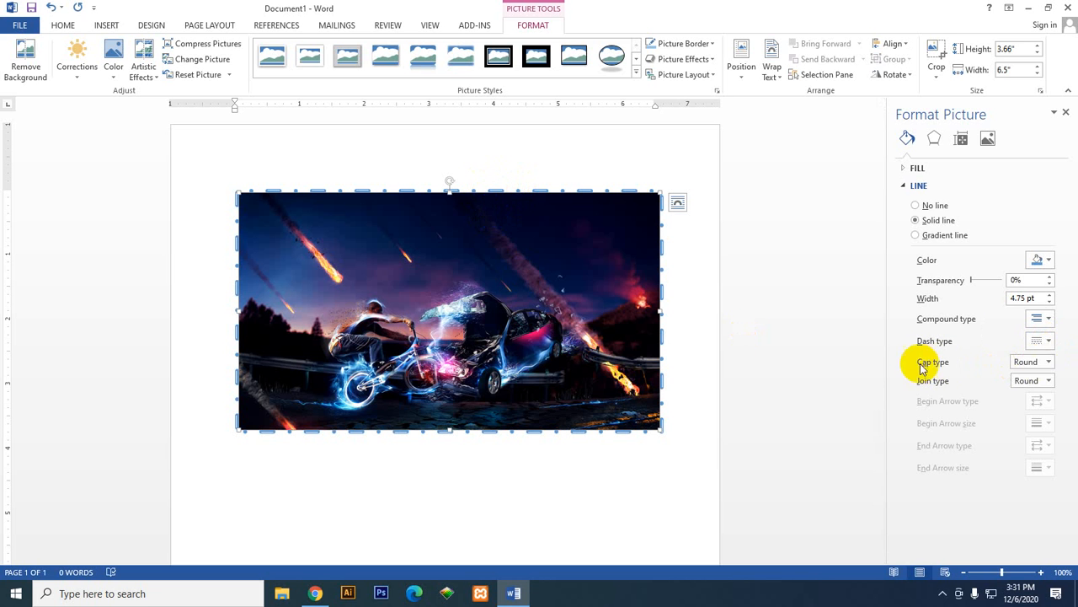
Step: Set the picture border's cap type to Square and its join type to Bevel, and close the picture formatting settings
{"action": "left_click", "coordinate": [1047, 365]}
{"action": "left_click", "coordinate": [1041, 382]}
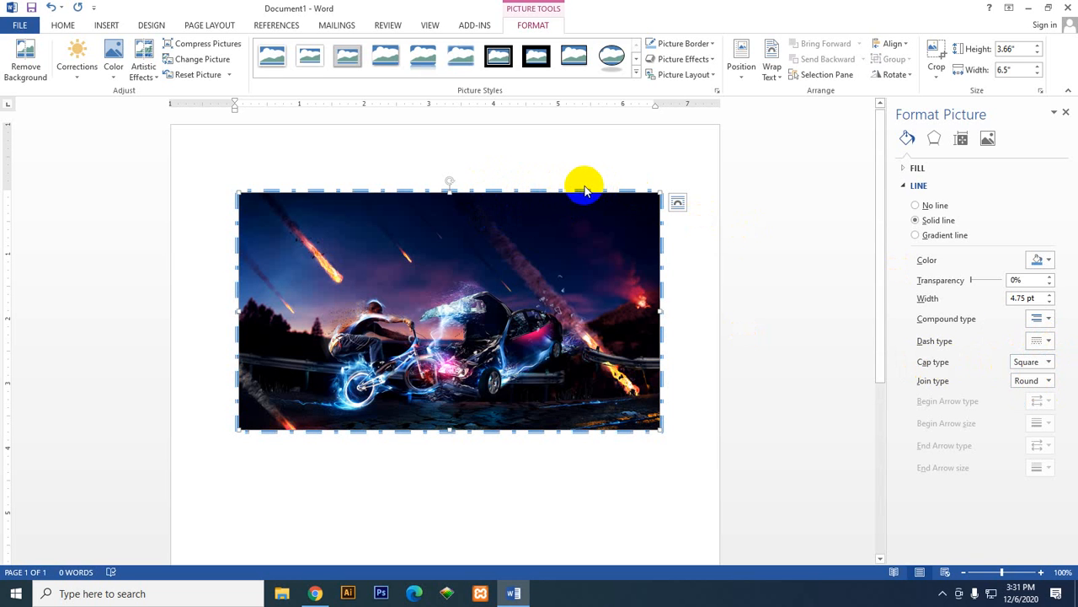
{"action": "left_click", "coordinate": [1049, 382]}
{"action": "left_click", "coordinate": [1043, 413]}
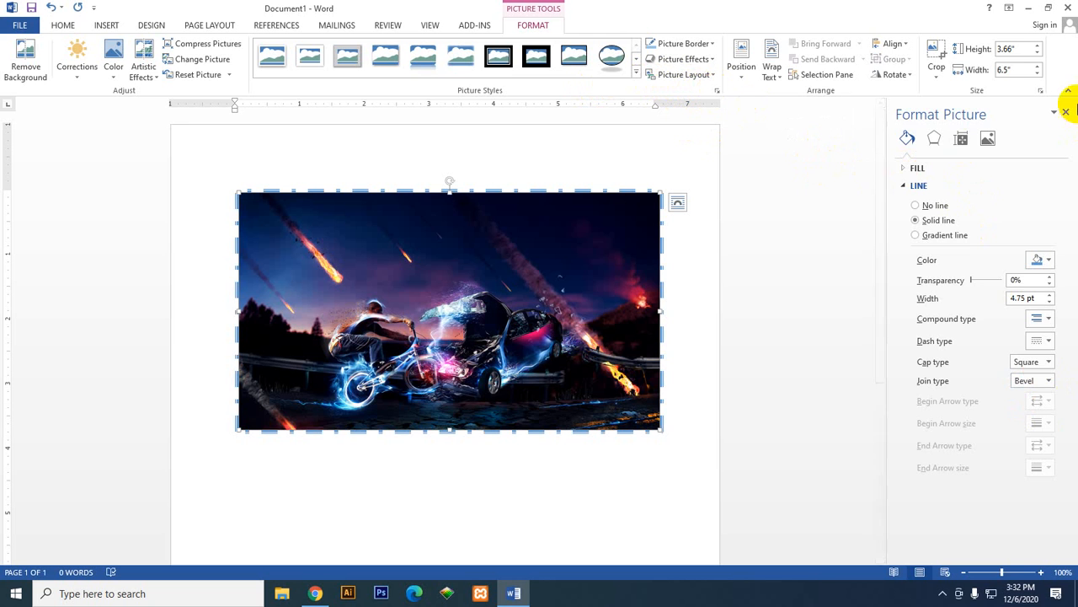
{"action": "left_click", "coordinate": [1067, 113]}
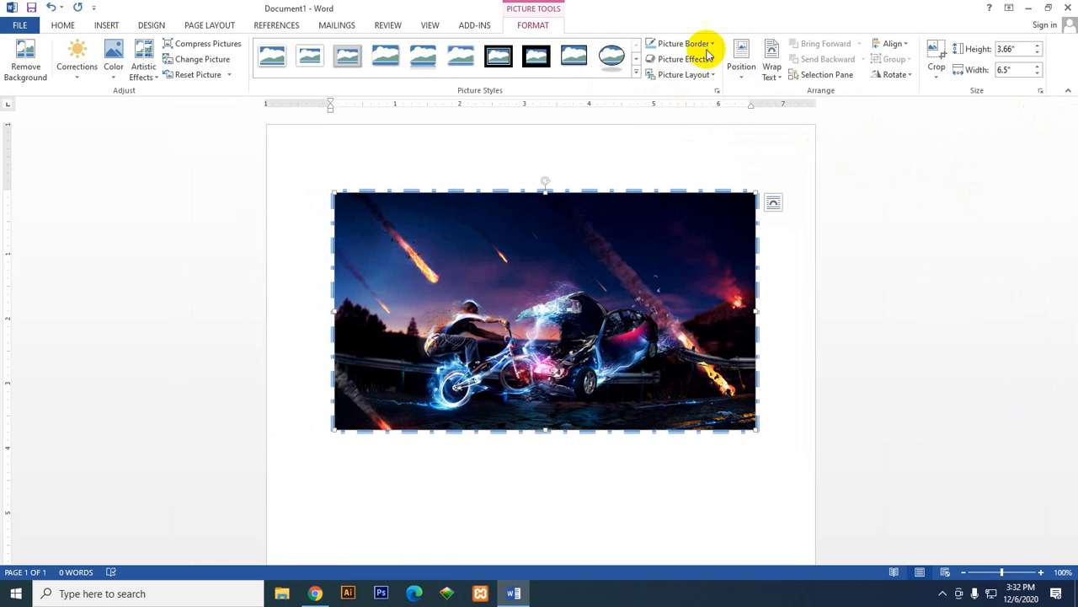
Step: Bring up the Preset picture effects for the selected picture
{"action": "left_click", "coordinate": [706, 62]}
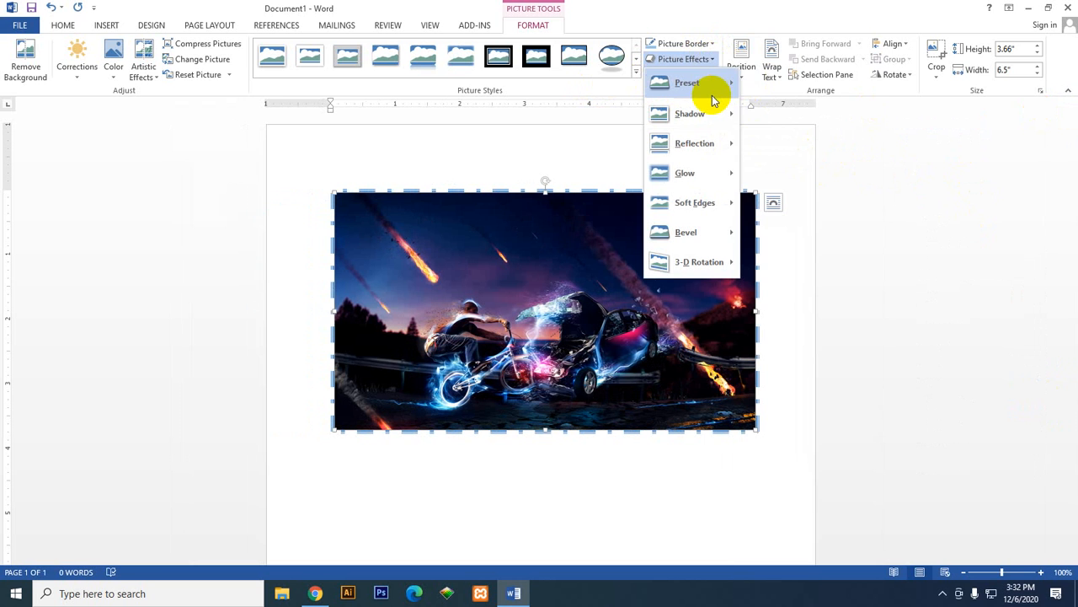
{"action": "mouse_move", "coordinate": [713, 98]}
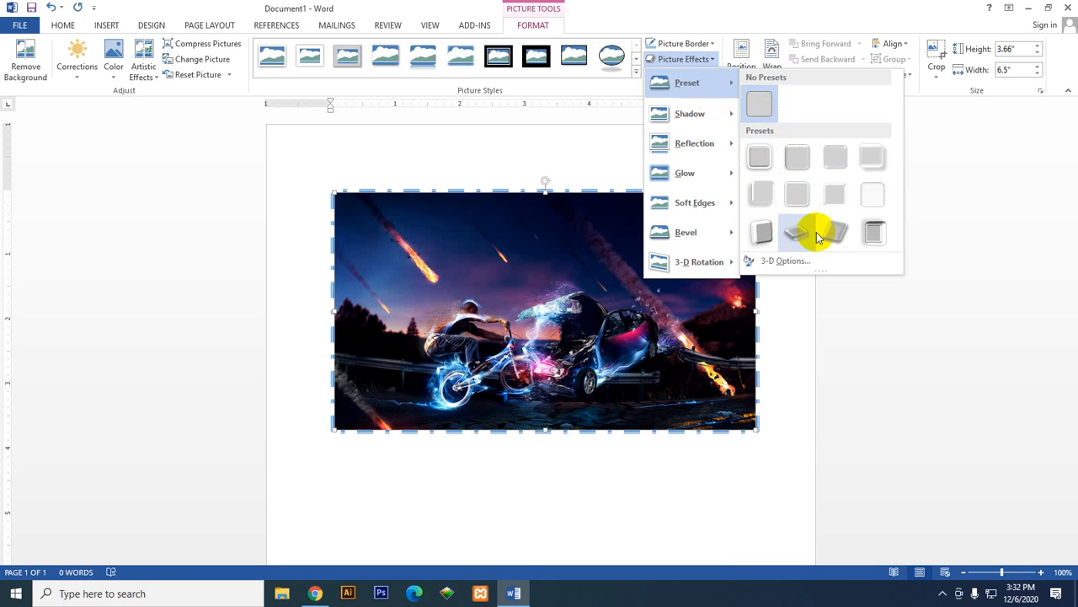
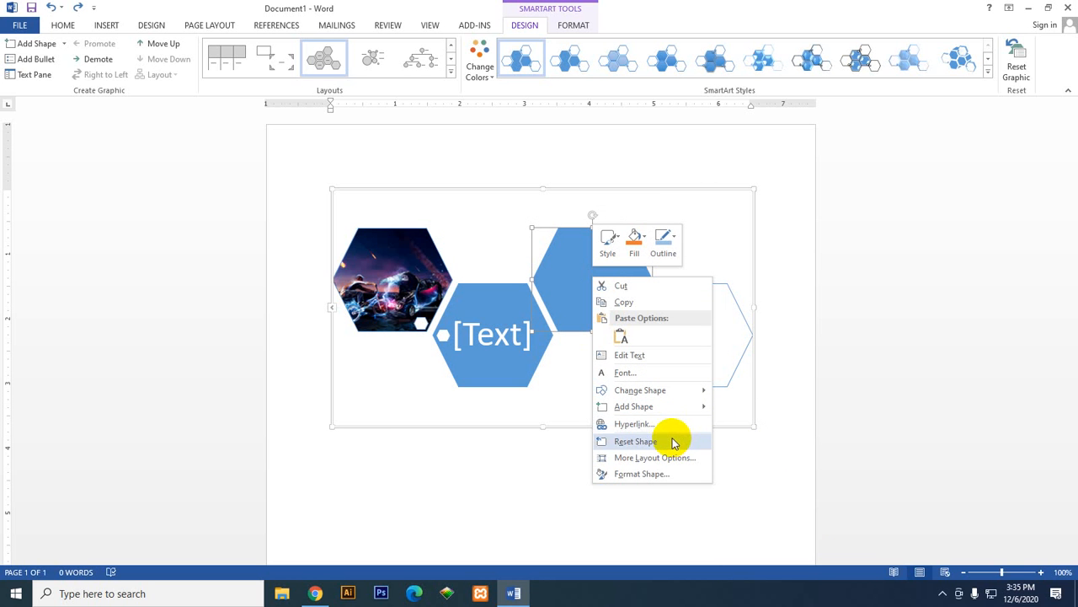
Step: Examine the shape commands available for the empty blue hexagon in the SmartArt graphic, including changing and adding shapes
{"action": "left_click", "coordinate": [561, 282]}
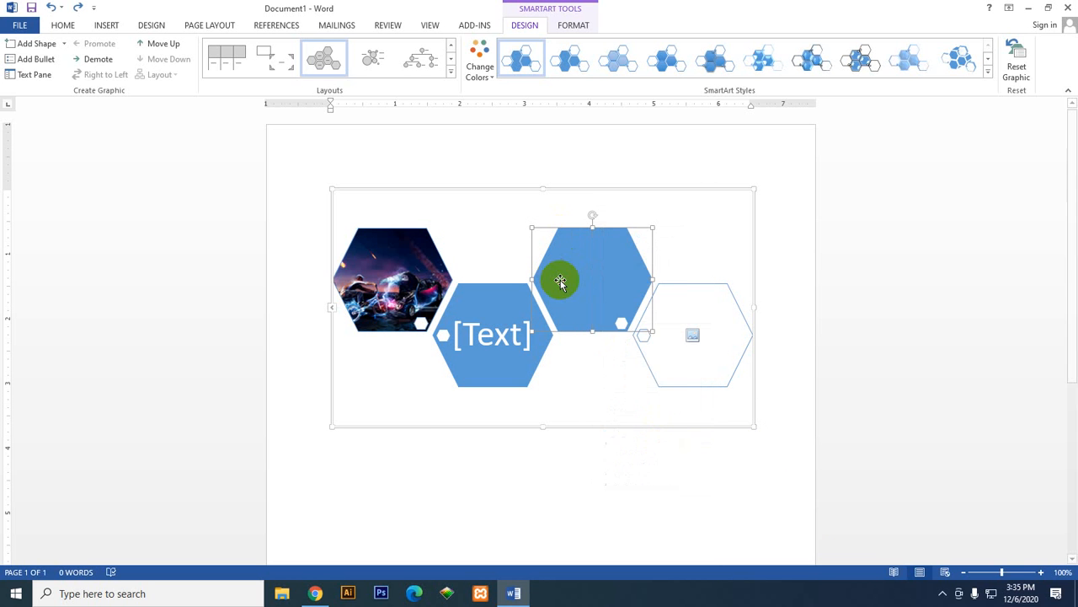
{"action": "right_click", "coordinate": [564, 280]}
{"action": "right_click", "coordinate": [556, 375]}
{"action": "left_click", "coordinate": [577, 281]}
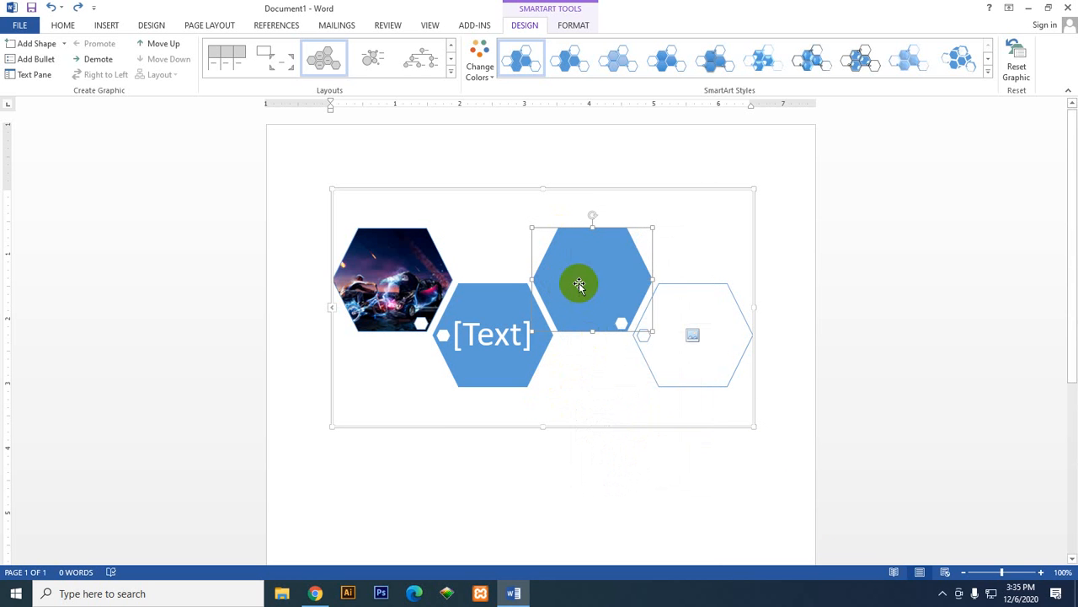
{"action": "right_click", "coordinate": [580, 280]}
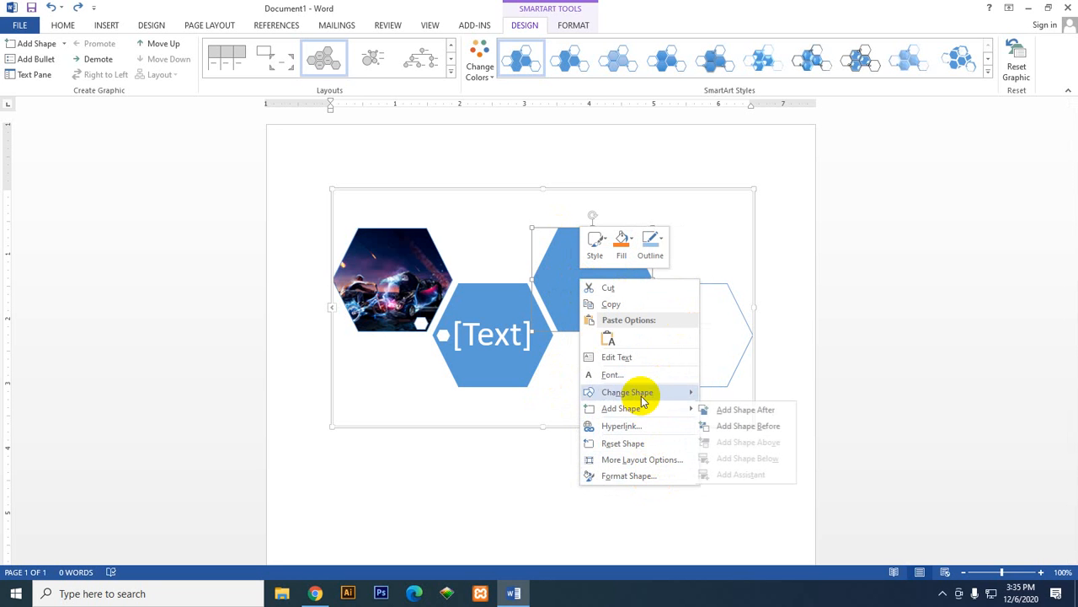
{"action": "left_click", "coordinate": [522, 211]}
{"action": "left_click", "coordinate": [517, 320]}
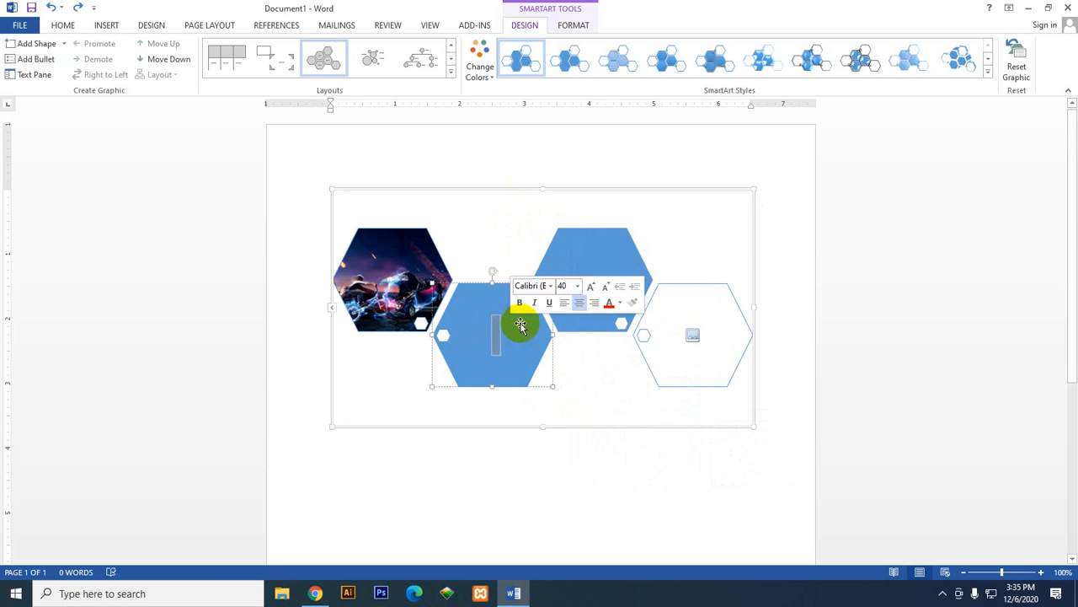
{"action": "left_click", "coordinate": [588, 243]}
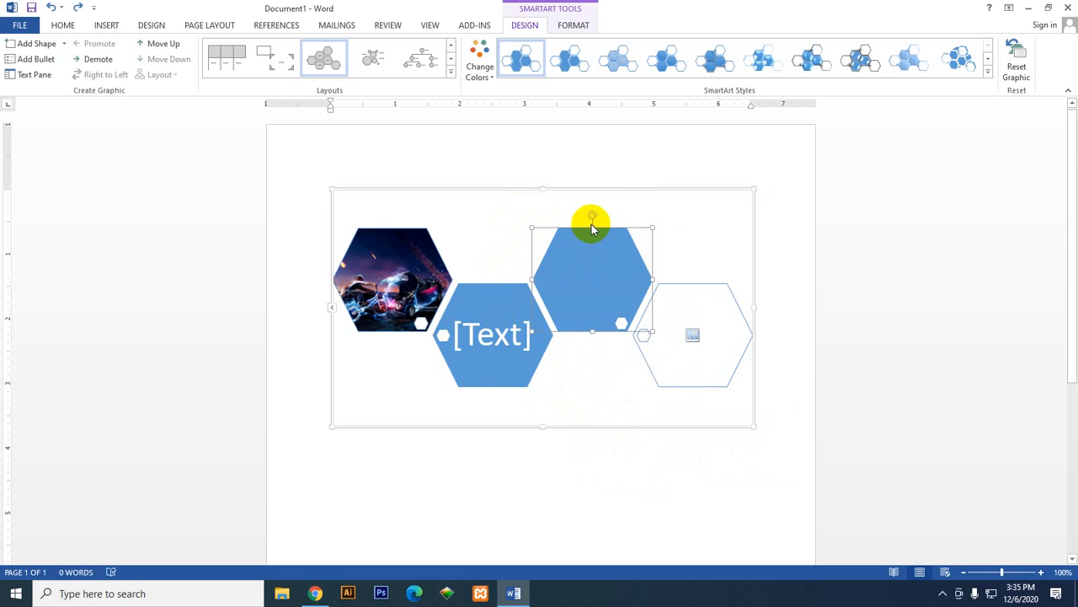
{"action": "right_click", "coordinate": [592, 226]}
{"action": "right_click", "coordinate": [580, 258]}
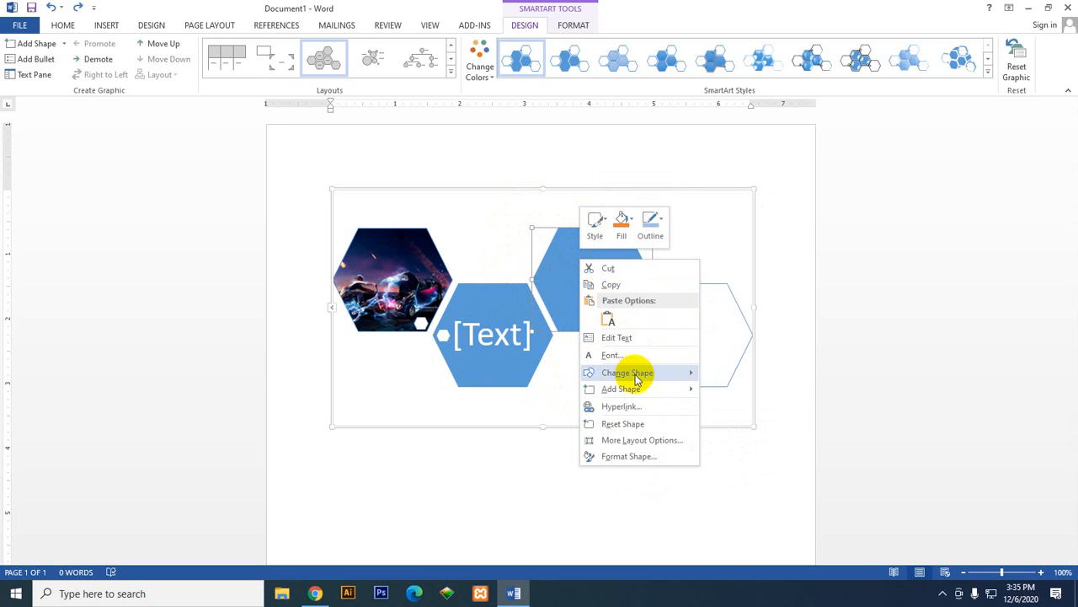
{"action": "mouse_move", "coordinate": [650, 382]}
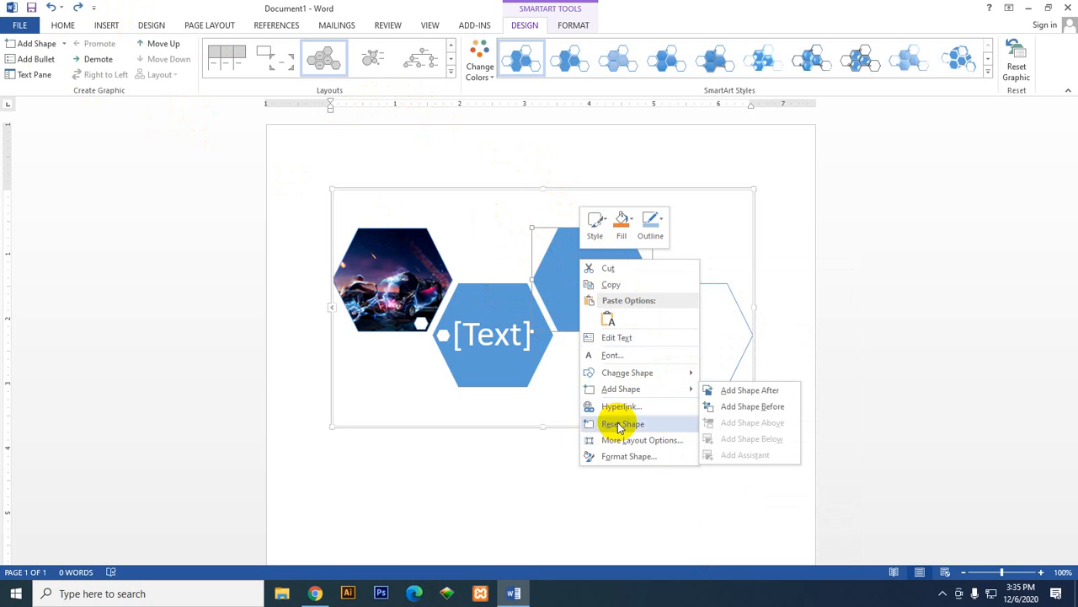
{"action": "left_click", "coordinate": [503, 352]}
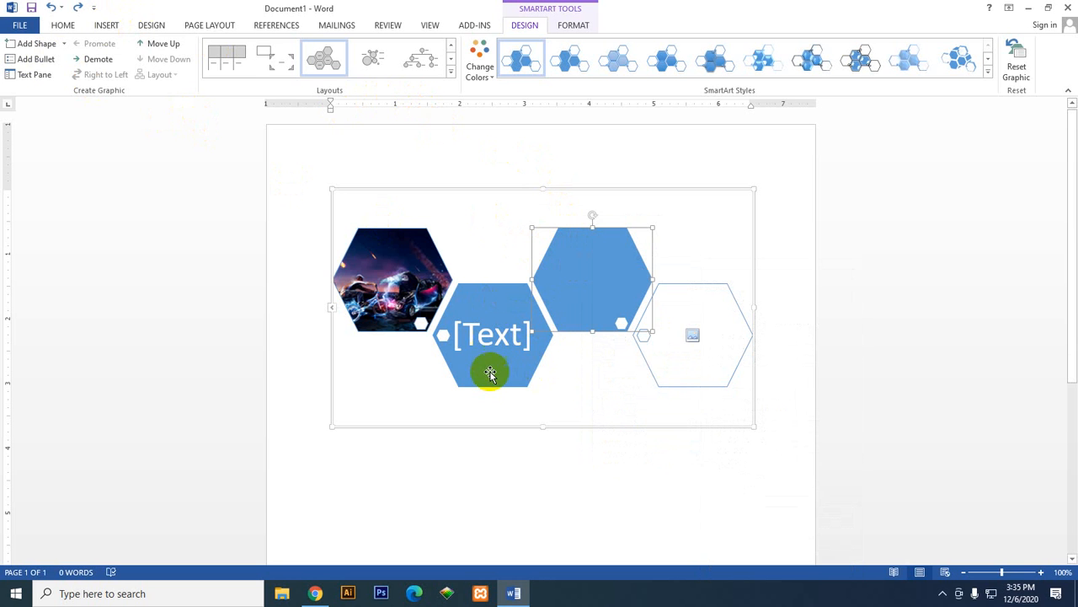
{"action": "left_click", "coordinate": [692, 335]}
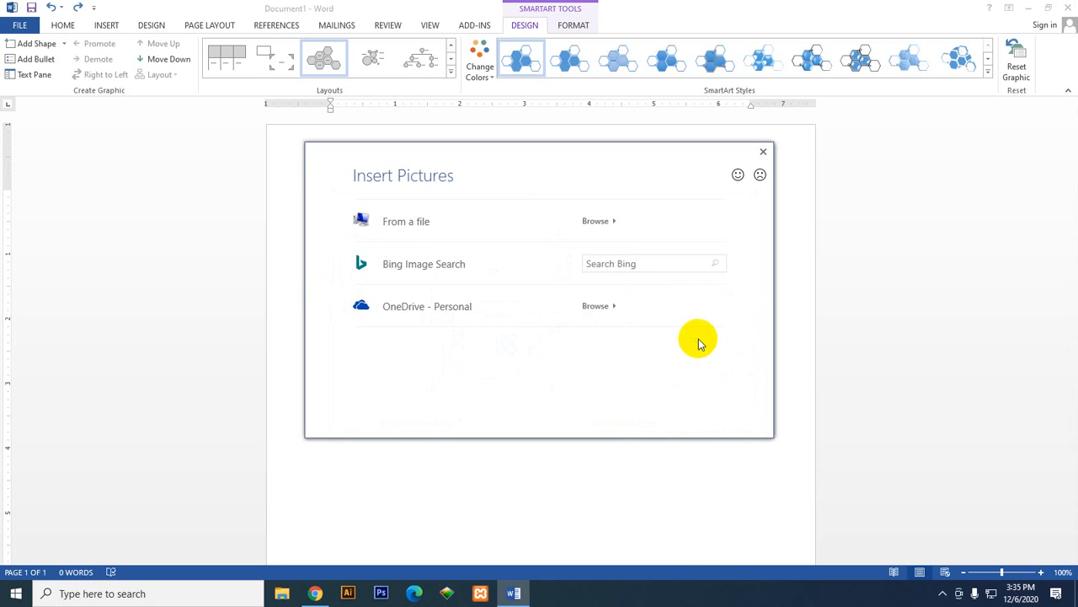
{"action": "left_click", "coordinate": [763, 151]}
{"action": "left_click", "coordinate": [600, 284]}
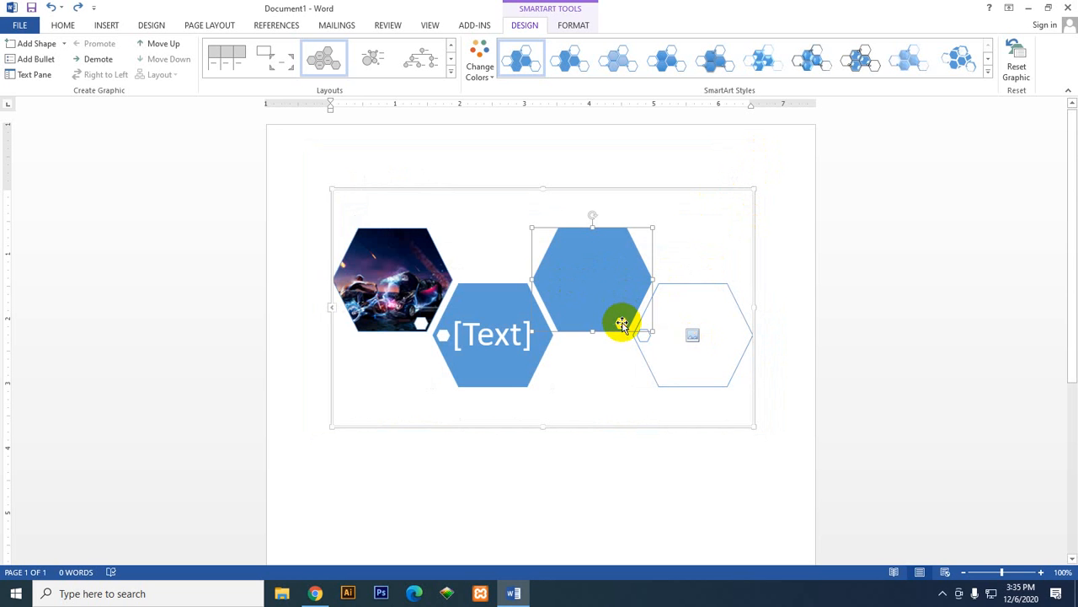
Step: Look through the empty blue hexagon's shape options for a way to fill it with a picture
{"action": "right_click", "coordinate": [621, 324]}
{"action": "right_click", "coordinate": [571, 265]}
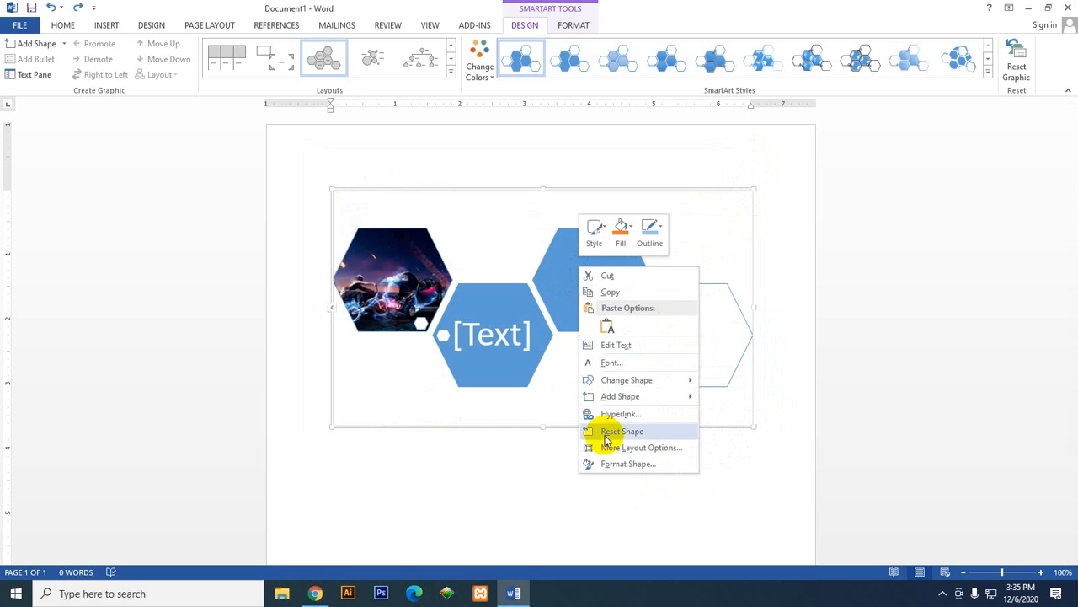
{"action": "left_click", "coordinate": [106, 26]}
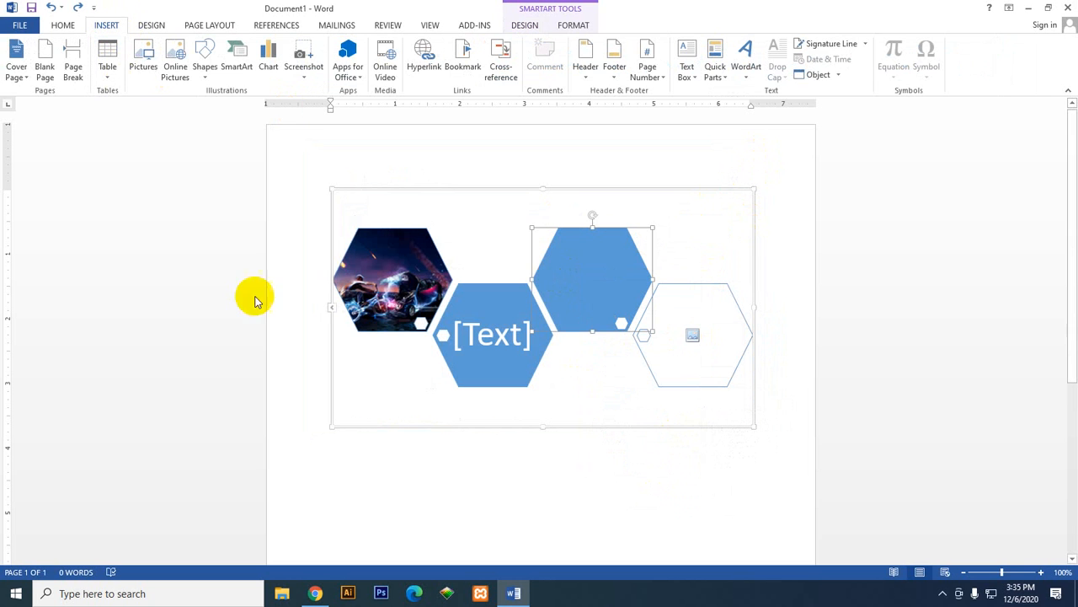
{"action": "left_click", "coordinate": [612, 299]}
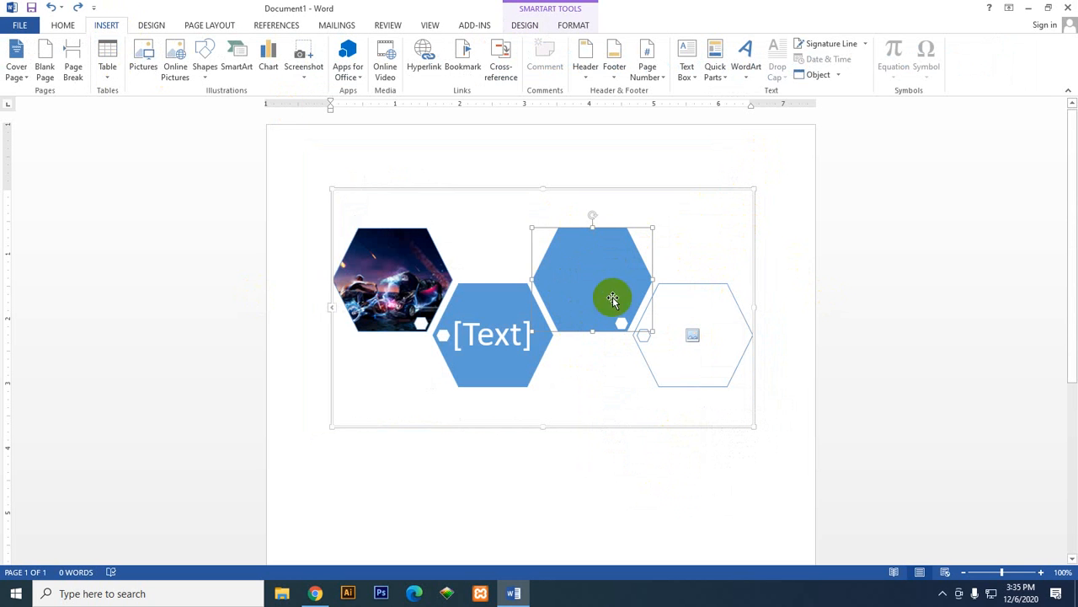
{"action": "left_click", "coordinate": [498, 307]}
{"action": "right_click", "coordinate": [579, 285]}
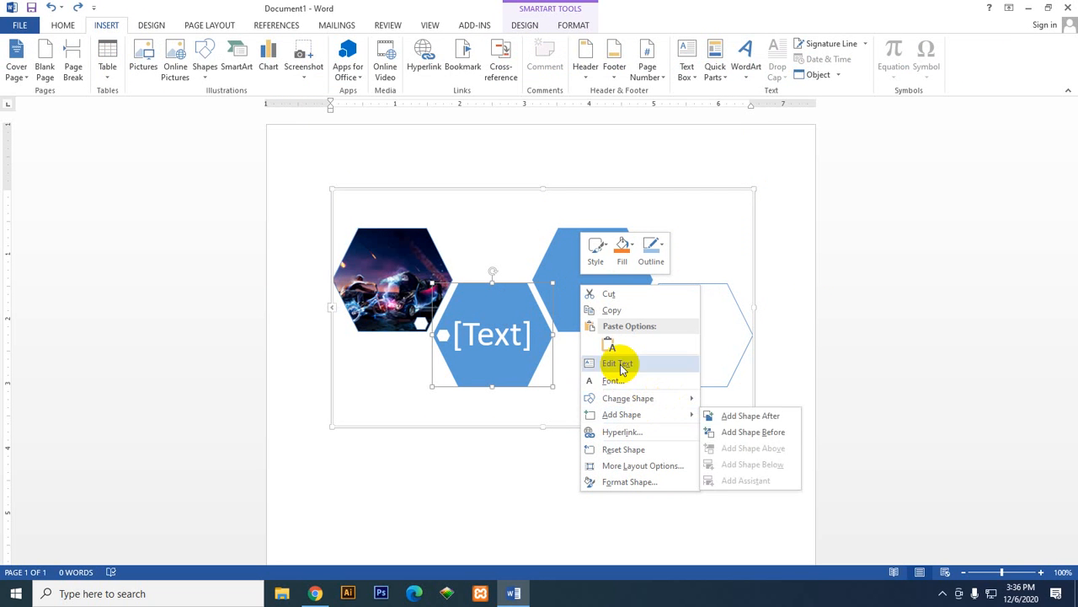
{"action": "left_click", "coordinate": [568, 258]}
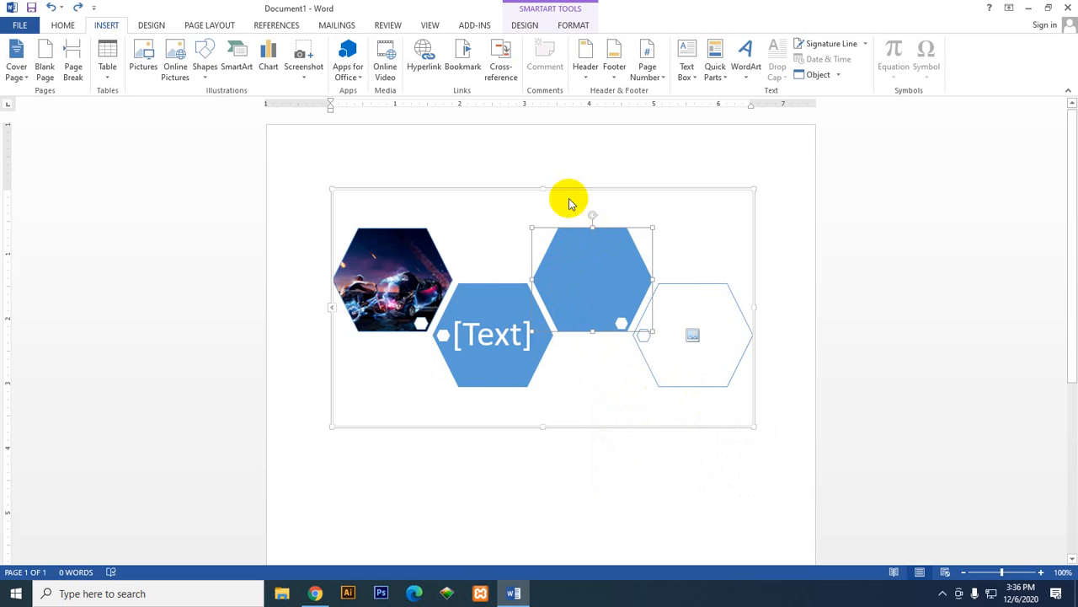
Step: Try inserting hd-wallpaper-1.jpg from the Downloads folder with the empty blue hexagon selected, and undo the insertion
{"action": "left_click", "coordinate": [586, 262]}
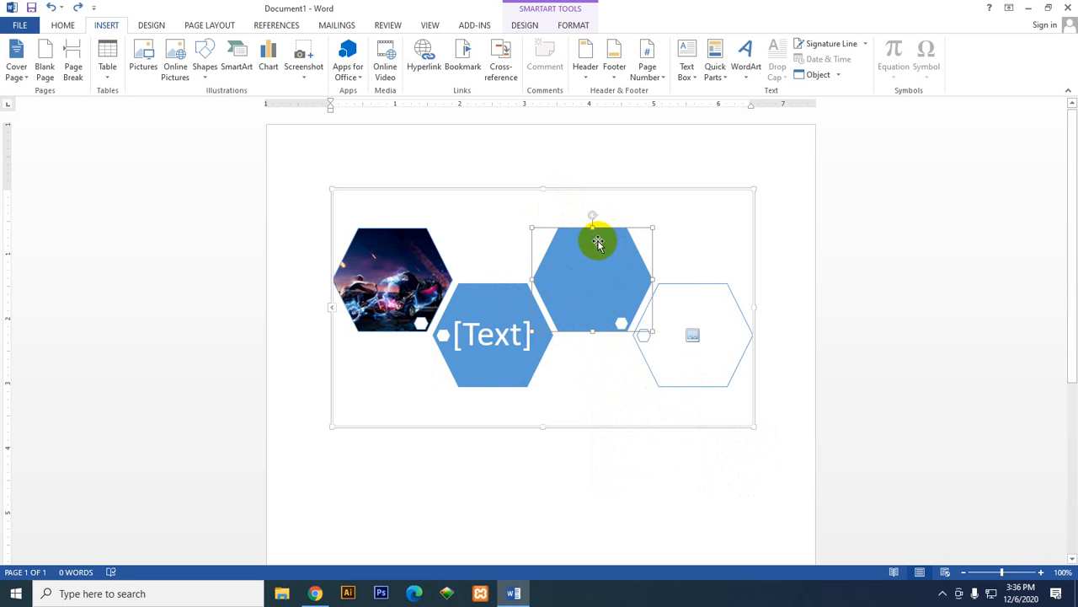
{"action": "left_click", "coordinate": [144, 59]}
{"action": "left_click", "coordinate": [536, 191]}
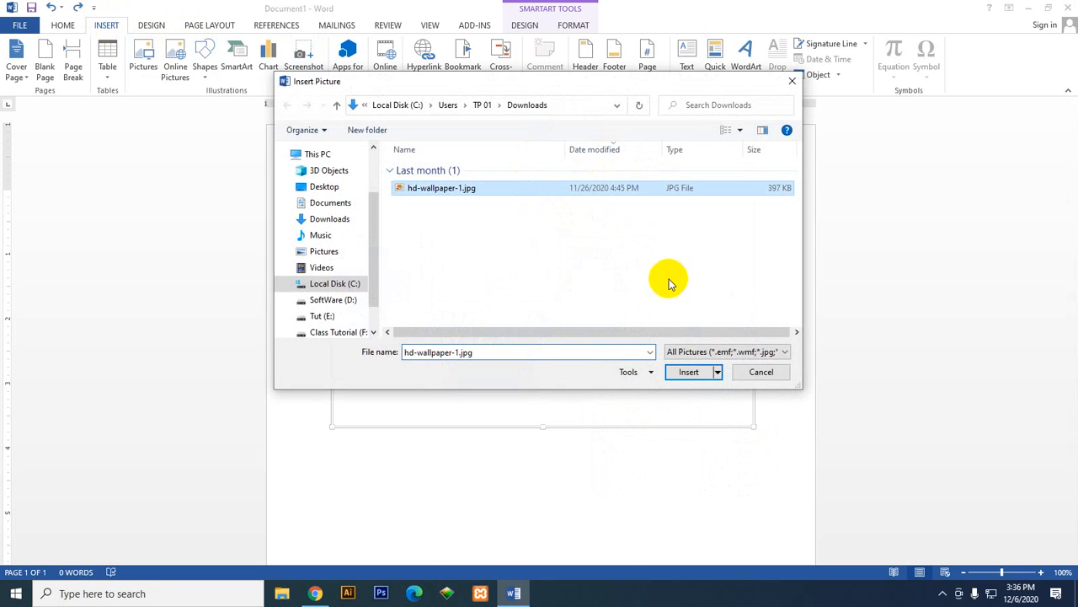
{"action": "left_click", "coordinate": [696, 373]}
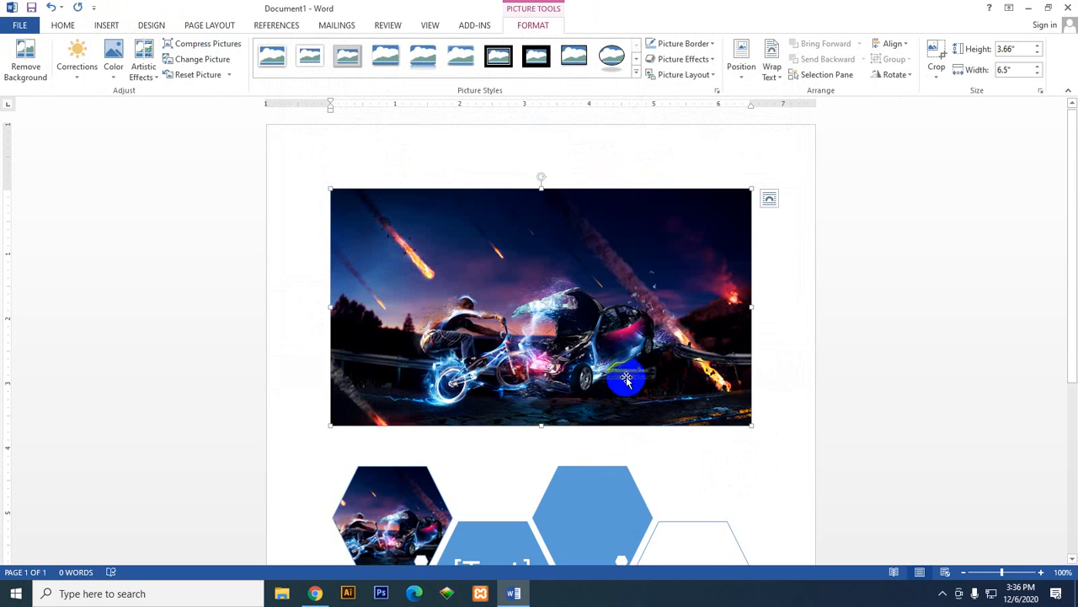
{"action": "scroll", "coordinate": [626, 377], "scroll_direction": "down", "scroll_amount": 5}
{"action": "scroll", "coordinate": [455, 318], "scroll_direction": "up", "scroll_amount": 4}
{"action": "left_click", "coordinate": [51, 8]}
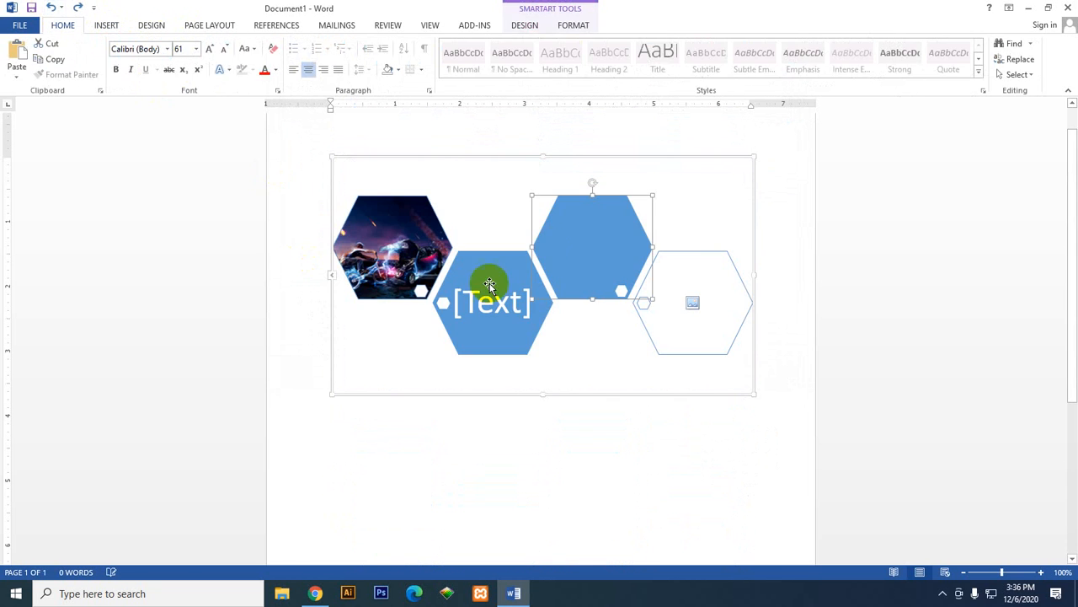
Step: Examine the options offered for the empty blue hexagon, the outlined hexagon and the whole SmartArt graphic
{"action": "right_click", "coordinate": [578, 245]}
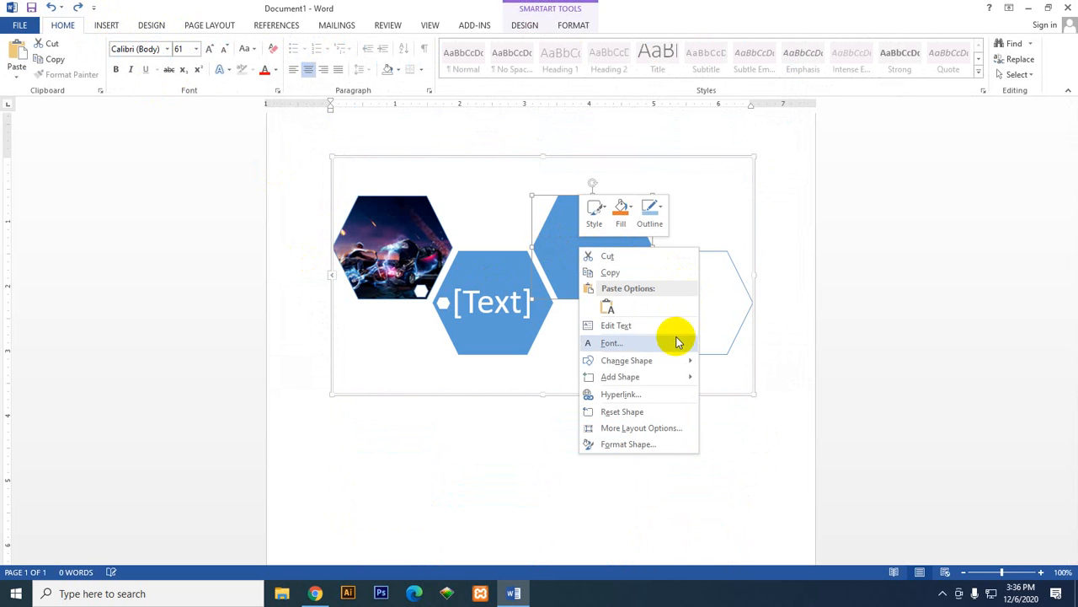
{"action": "mouse_move", "coordinate": [681, 362]}
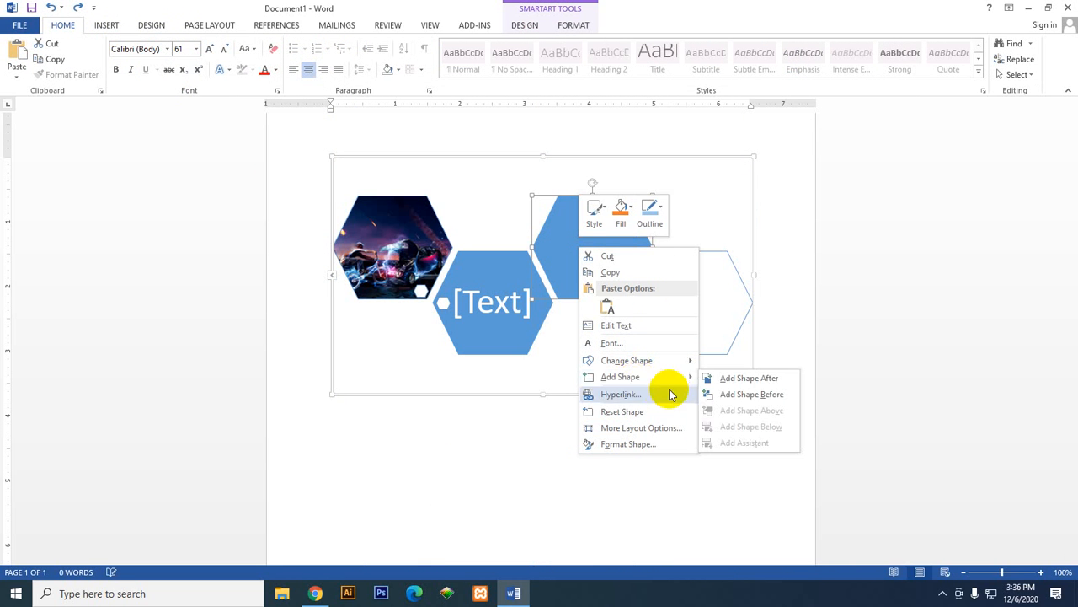
{"action": "left_click", "coordinate": [699, 305]}
{"action": "right_click", "coordinate": [695, 307]}
{"action": "left_click", "coordinate": [688, 319]}
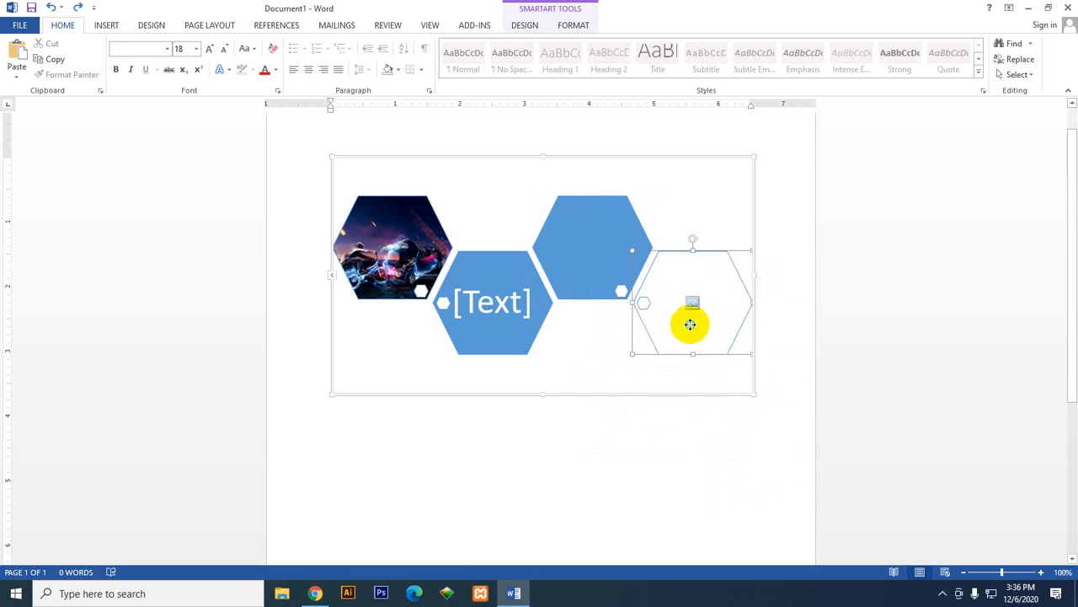
{"action": "right_click", "coordinate": [690, 330]}
{"action": "left_click", "coordinate": [694, 205]}
{"action": "right_click", "coordinate": [693, 205]}
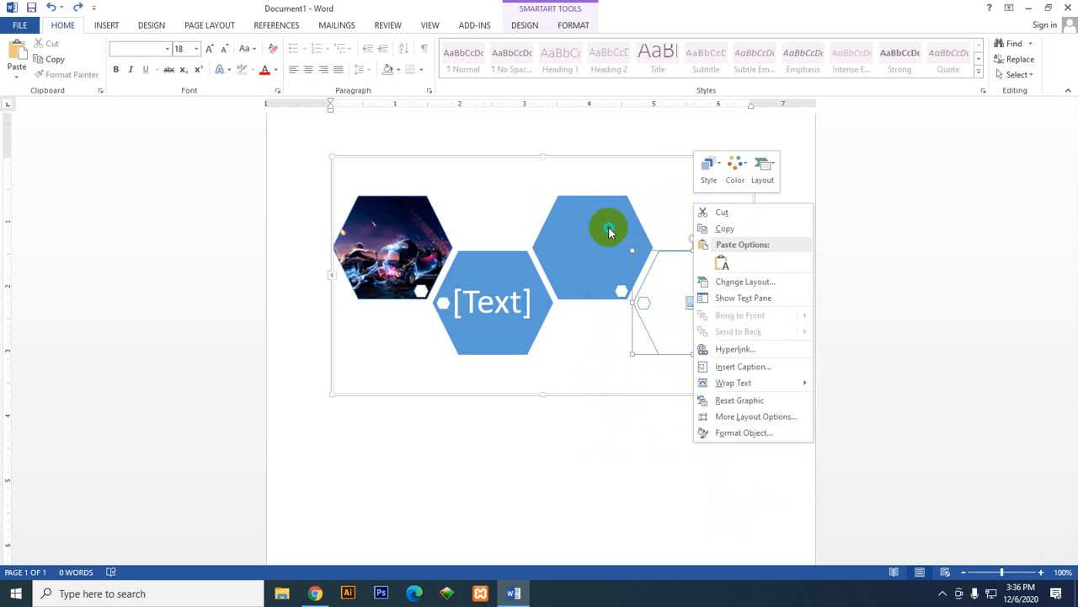
{"action": "right_click", "coordinate": [609, 228]}
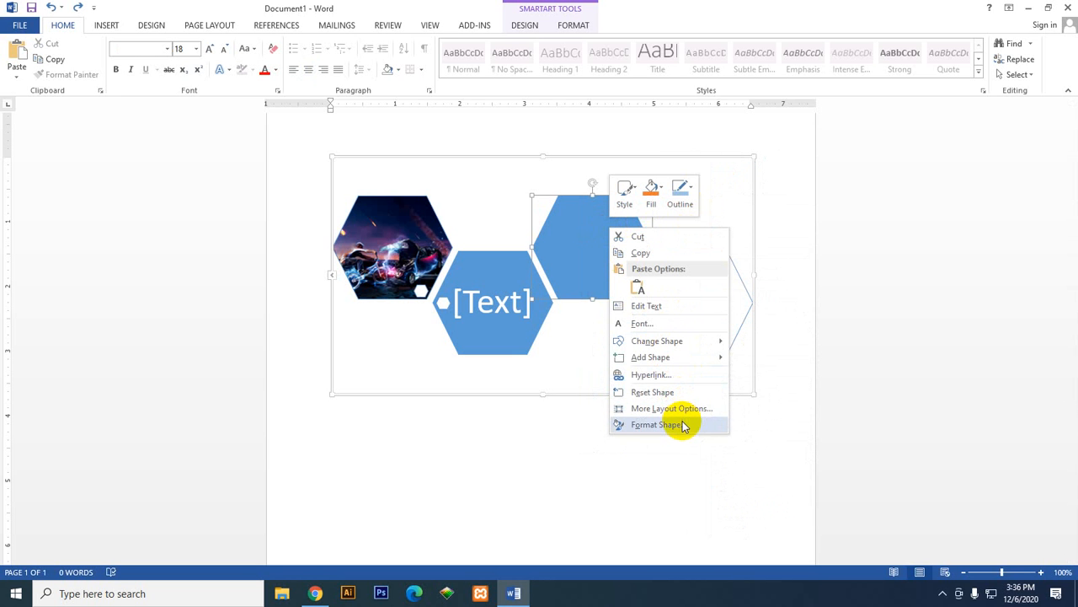
Step: Undo the addition of the extra SmartArt shape and add a new shape to the graphic again
{"action": "left_click", "coordinate": [50, 9]}
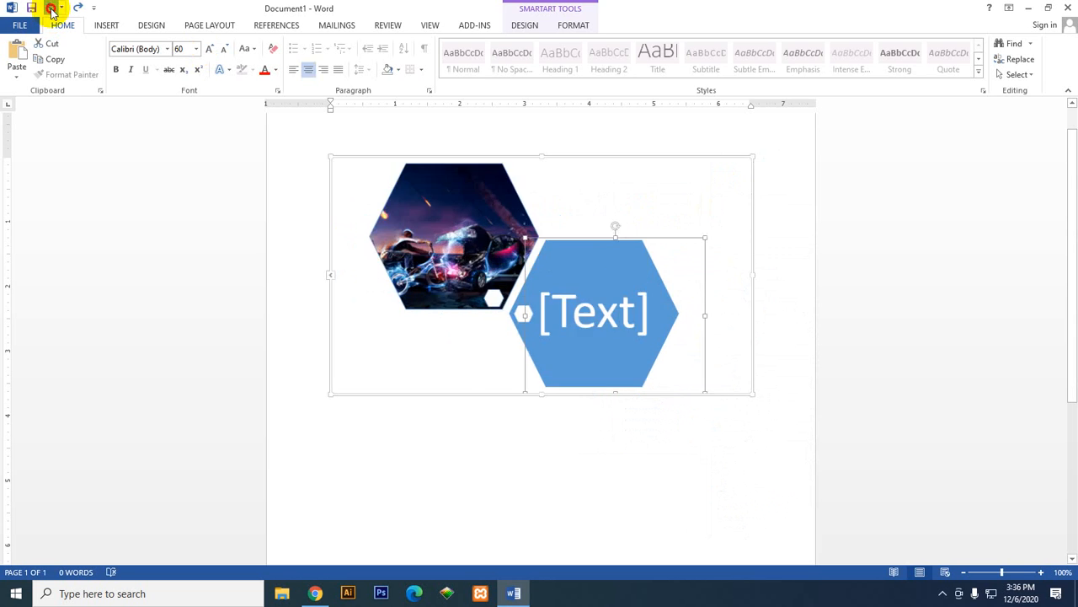
{"action": "left_click", "coordinate": [50, 9]}
{"action": "left_click", "coordinate": [77, 9]}
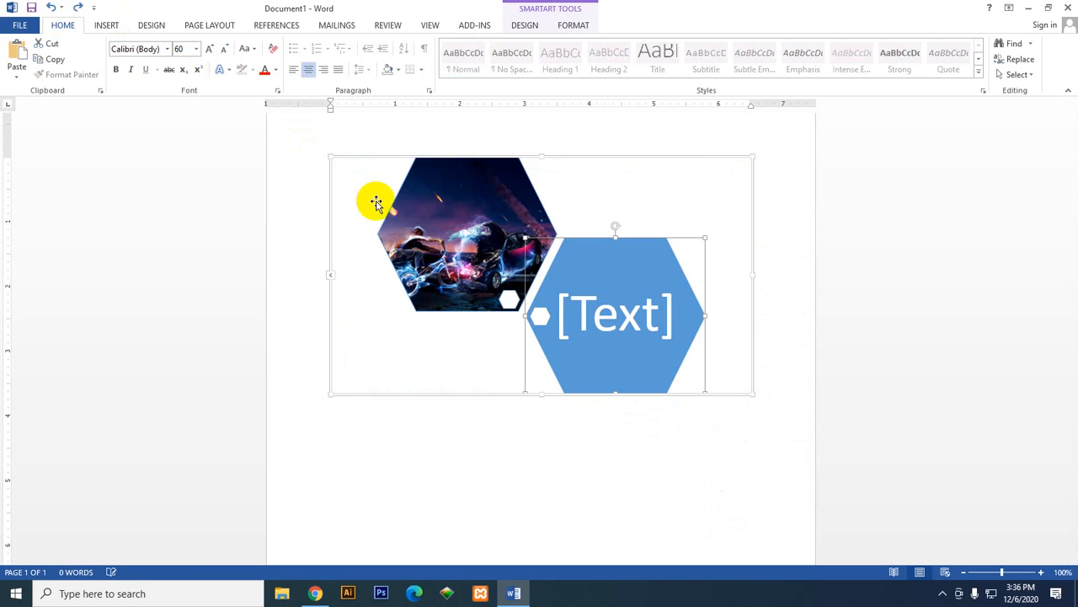
{"action": "left_click", "coordinate": [524, 27]}
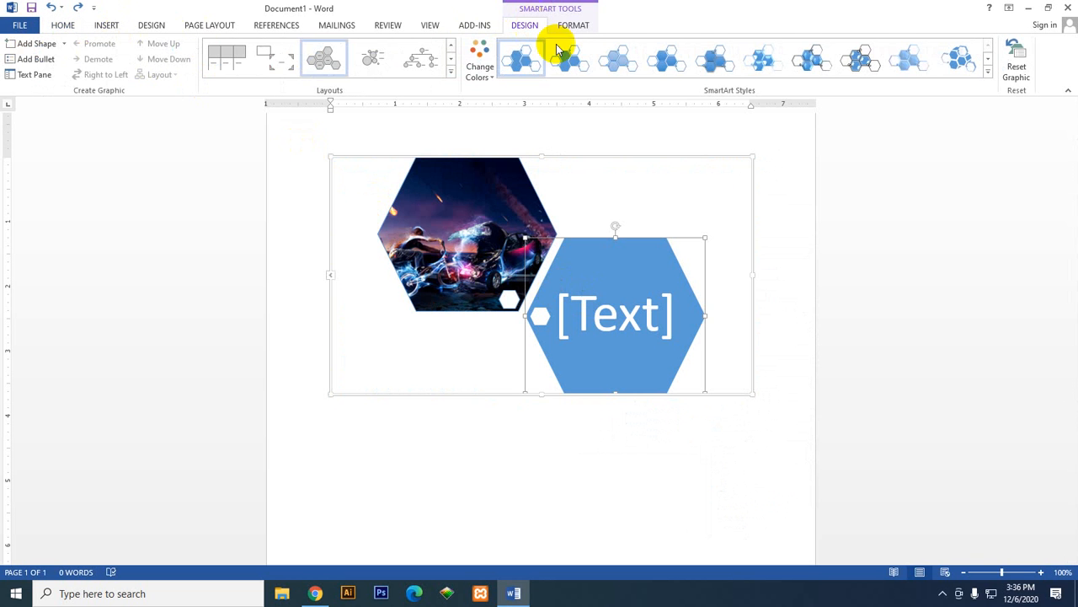
{"action": "left_click", "coordinate": [42, 44]}
Step: Open the Format Shape settings for the newly added blue hexagon
{"action": "right_click", "coordinate": [563, 243]}
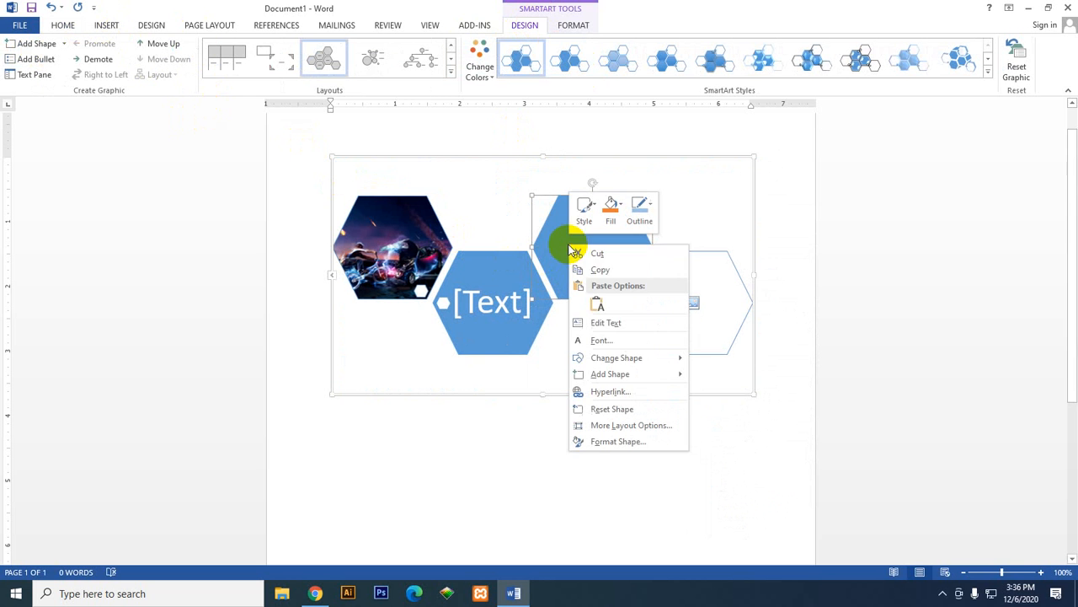
{"action": "mouse_move", "coordinate": [603, 364]}
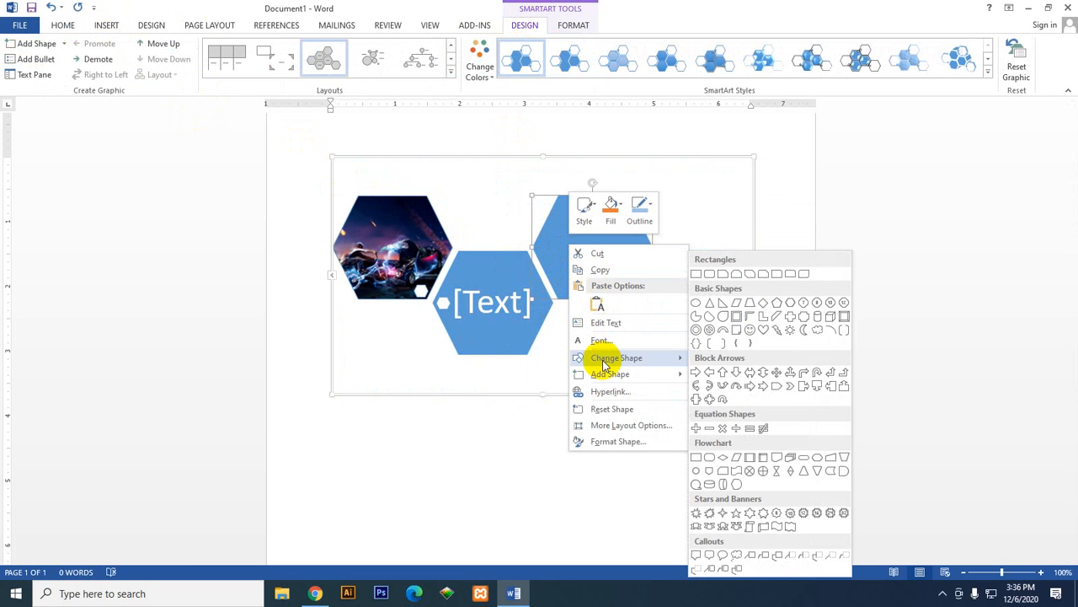
{"action": "left_click", "coordinate": [630, 443]}
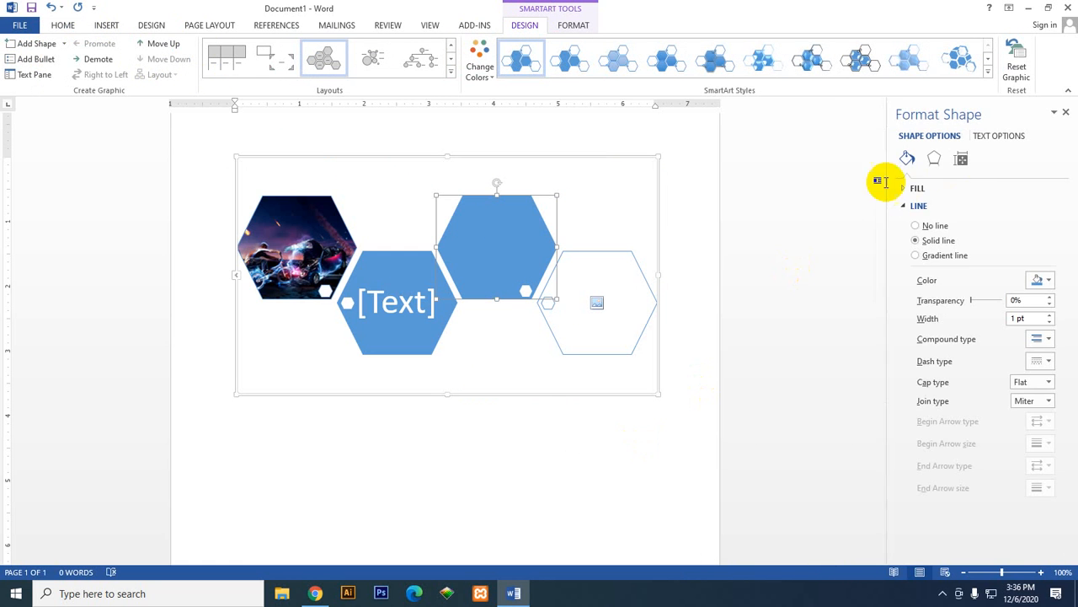
Step: Check the shape options of the blue and outlined hexagons, including the outlined one's additional layout options, and dismiss them
{"action": "right_click", "coordinate": [497, 274]}
{"action": "mouse_move", "coordinate": [571, 411]}
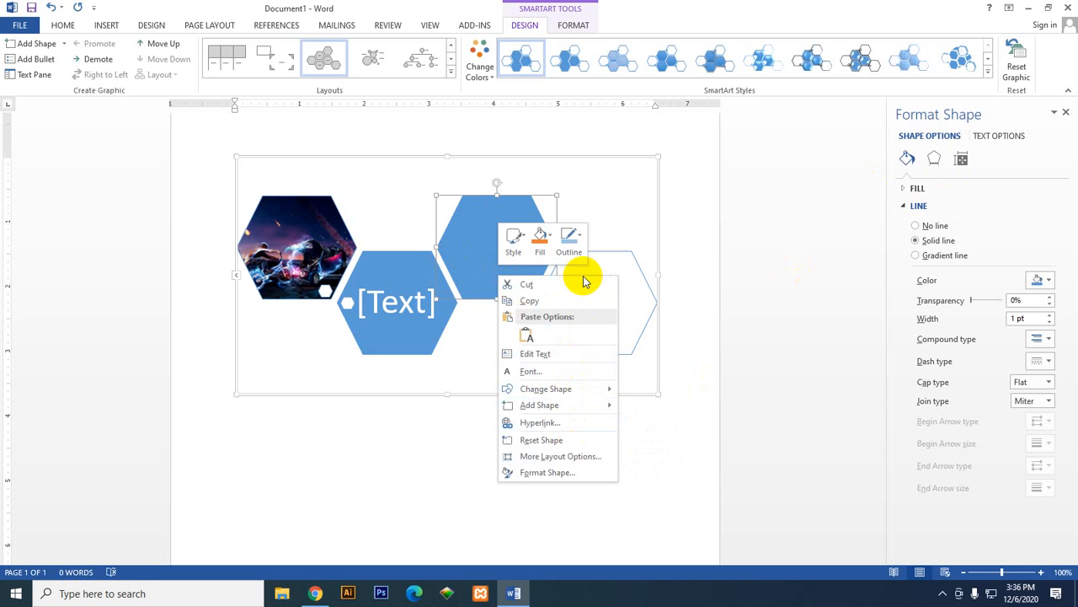
{"action": "left_click", "coordinate": [613, 268]}
{"action": "right_click", "coordinate": [602, 301]}
{"action": "left_click", "coordinate": [600, 304]}
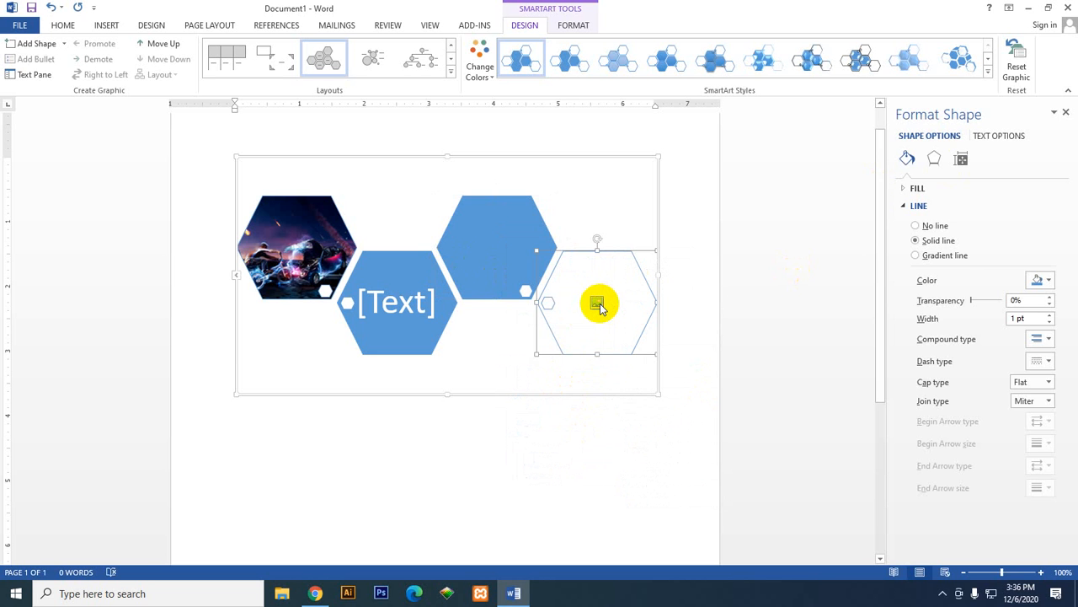
{"action": "right_click", "coordinate": [596, 304]}
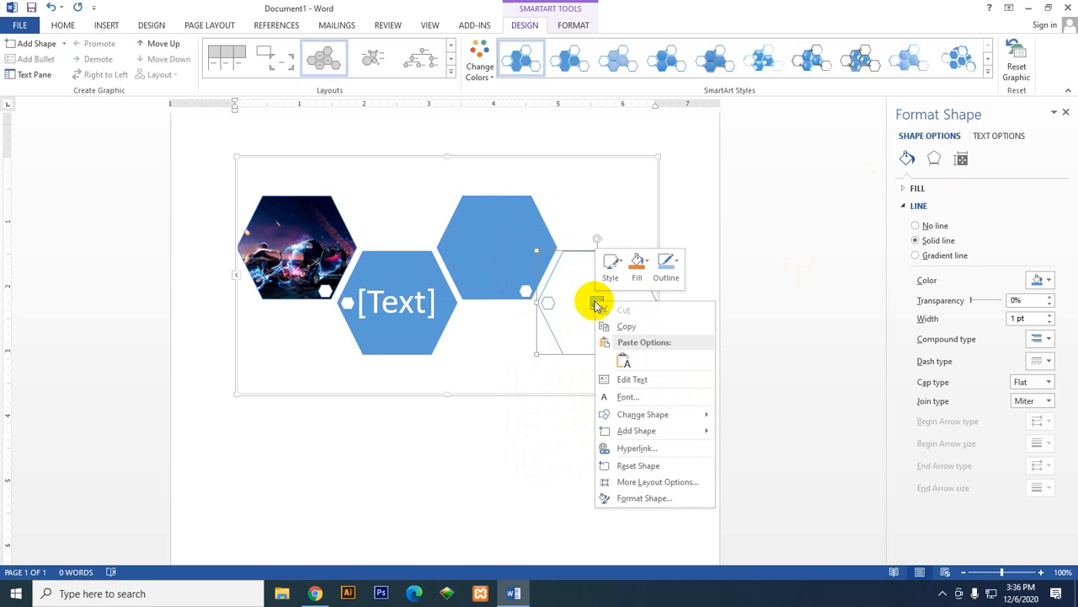
{"action": "left_click", "coordinate": [644, 481]}
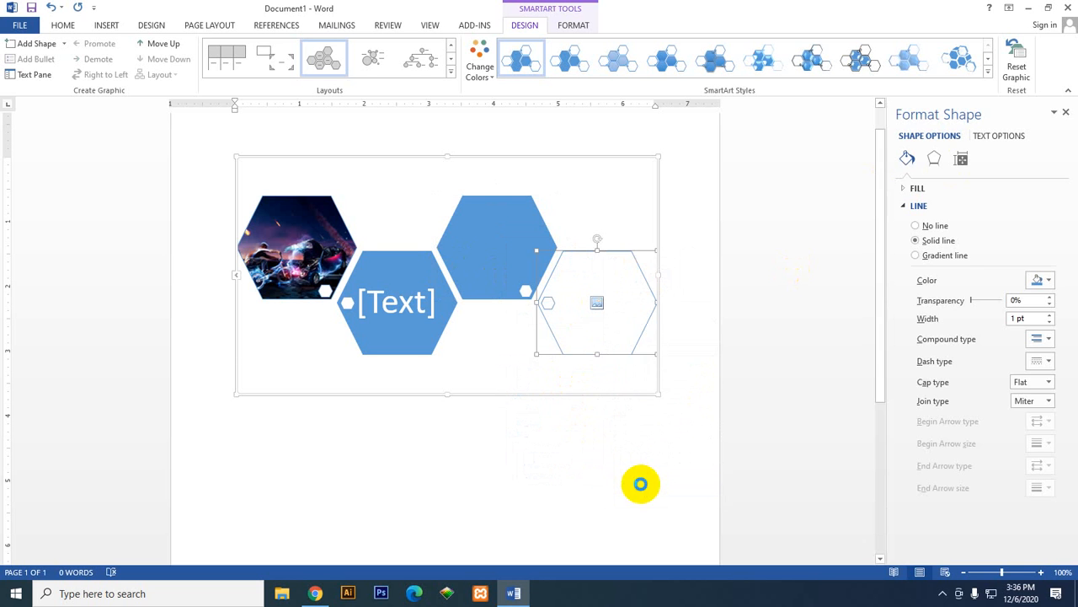
{"action": "left_click", "coordinate": [649, 133]}
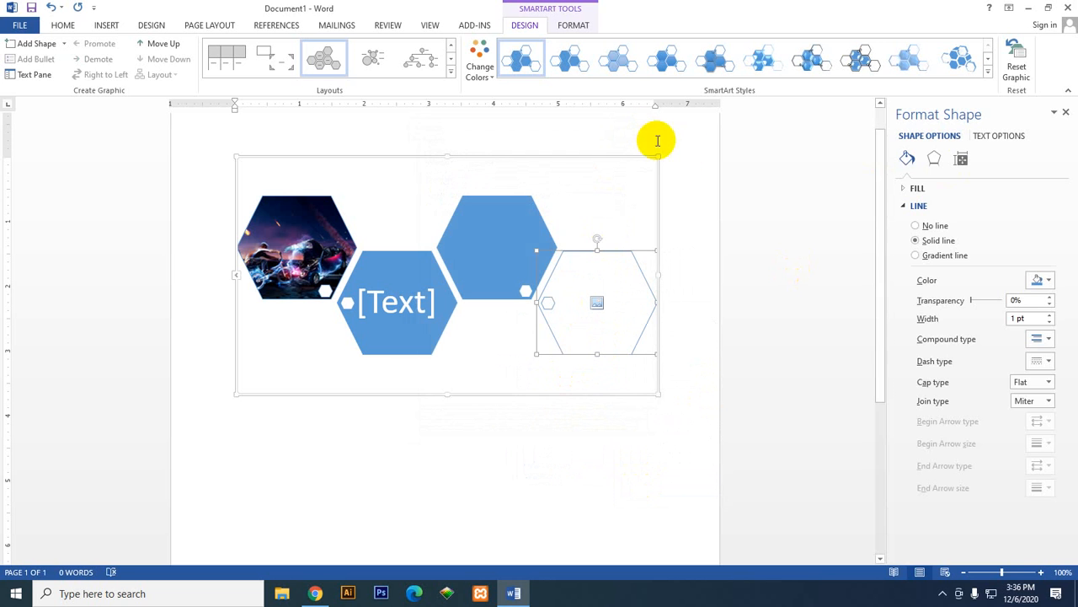
Step: Check the outlined hexagon's effects and layout settings, then return to its fill and line settings
{"action": "left_click", "coordinate": [934, 158]}
{"action": "left_click", "coordinate": [961, 160]}
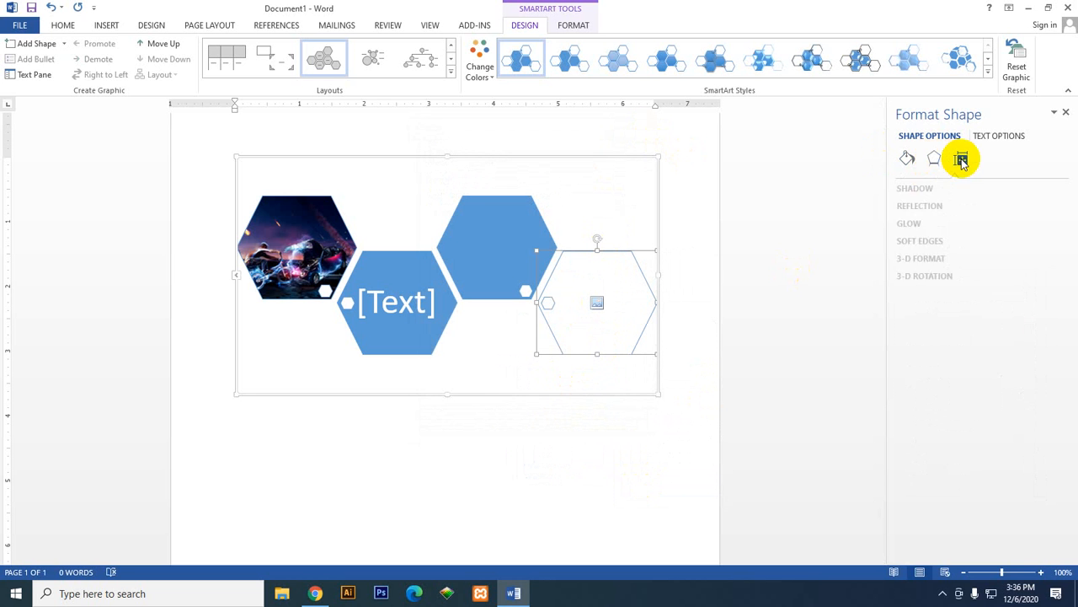
{"action": "left_click", "coordinate": [907, 159]}
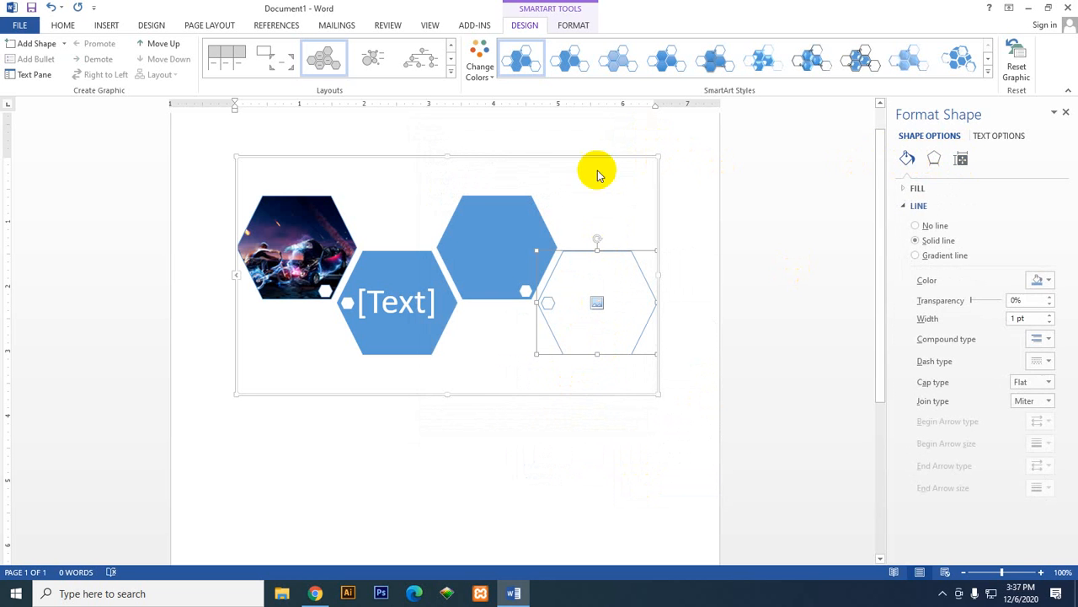
Step: Try the third SmartArt style on the graphic, settle on the fourth style, and check the empty blue hexagon's options
{"action": "left_click", "coordinate": [627, 59]}
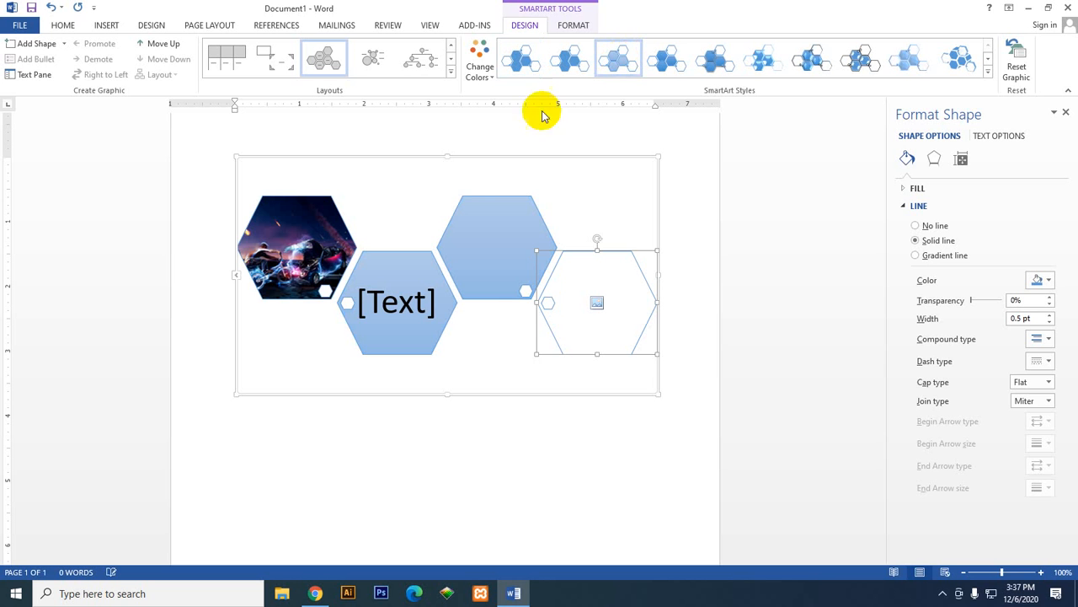
{"action": "right_click", "coordinate": [500, 246]}
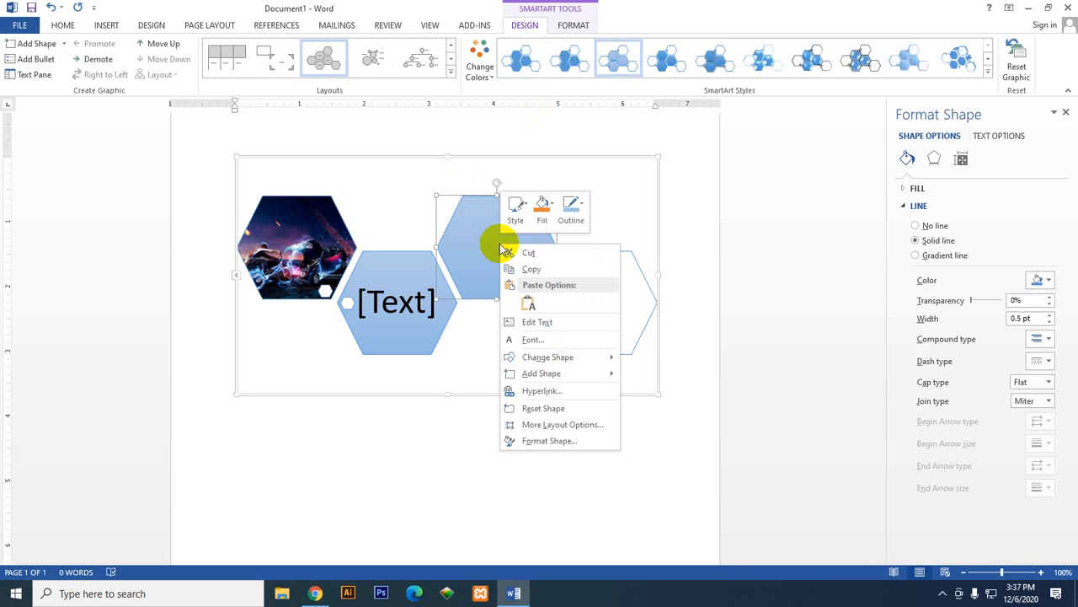
{"action": "left_click", "coordinate": [662, 58]}
{"action": "right_click", "coordinate": [482, 248]}
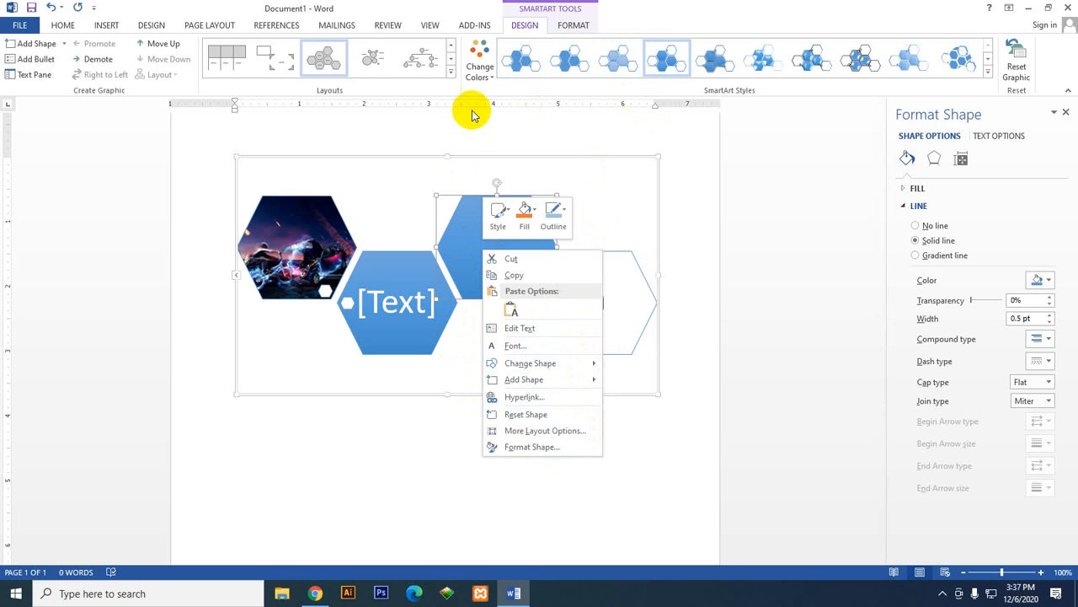
Step: Select the empty blue hexagon and examine its fill settings
{"action": "left_click", "coordinate": [108, 28]}
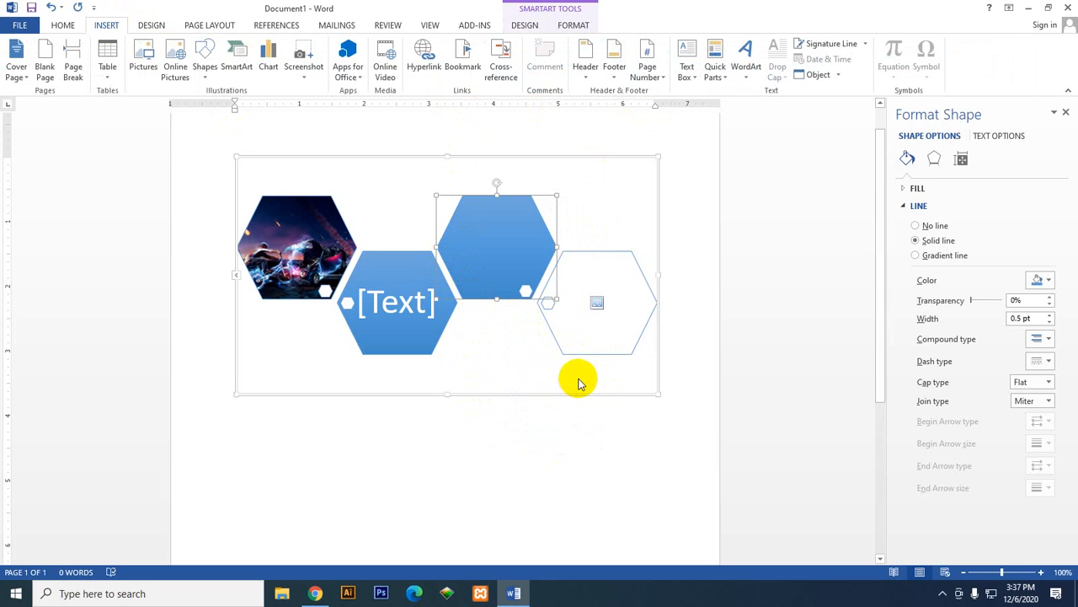
{"action": "left_click", "coordinate": [500, 254]}
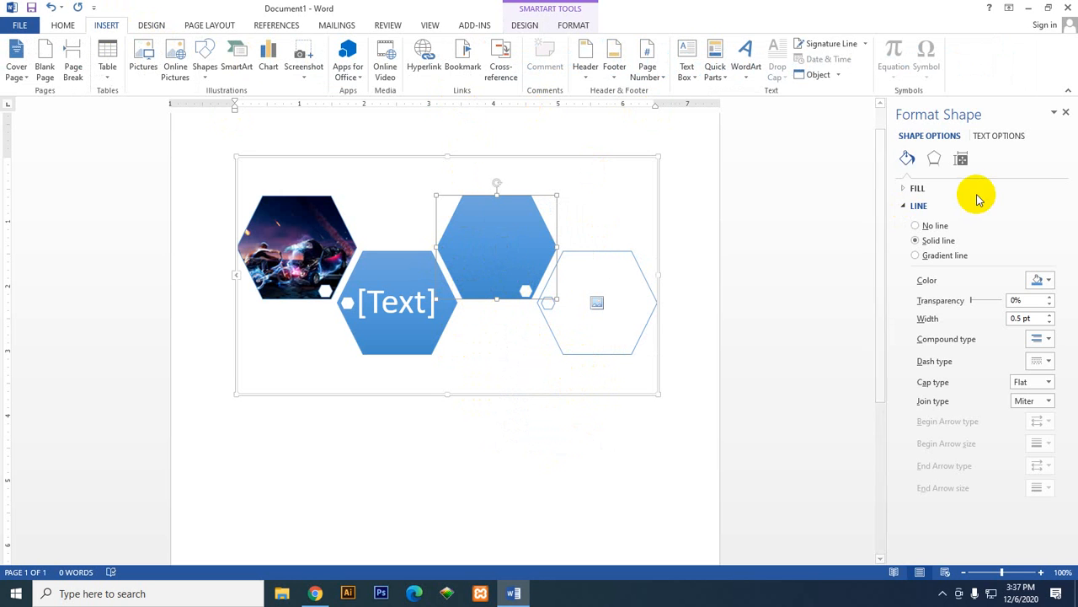
{"action": "left_click", "coordinate": [904, 189]}
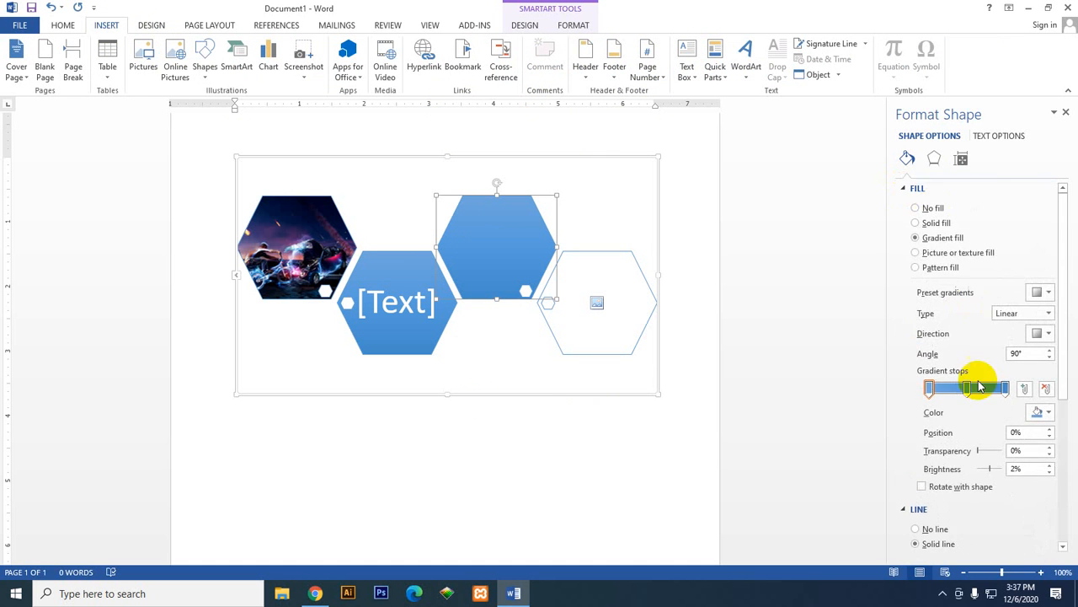
{"action": "scroll", "coordinate": [980, 396], "scroll_direction": "down", "scroll_amount": 2}
{"action": "scroll", "coordinate": [975, 443], "scroll_direction": "down", "scroll_amount": 3}
{"action": "scroll", "coordinate": [975, 450], "scroll_direction": "up", "scroll_amount": 5}
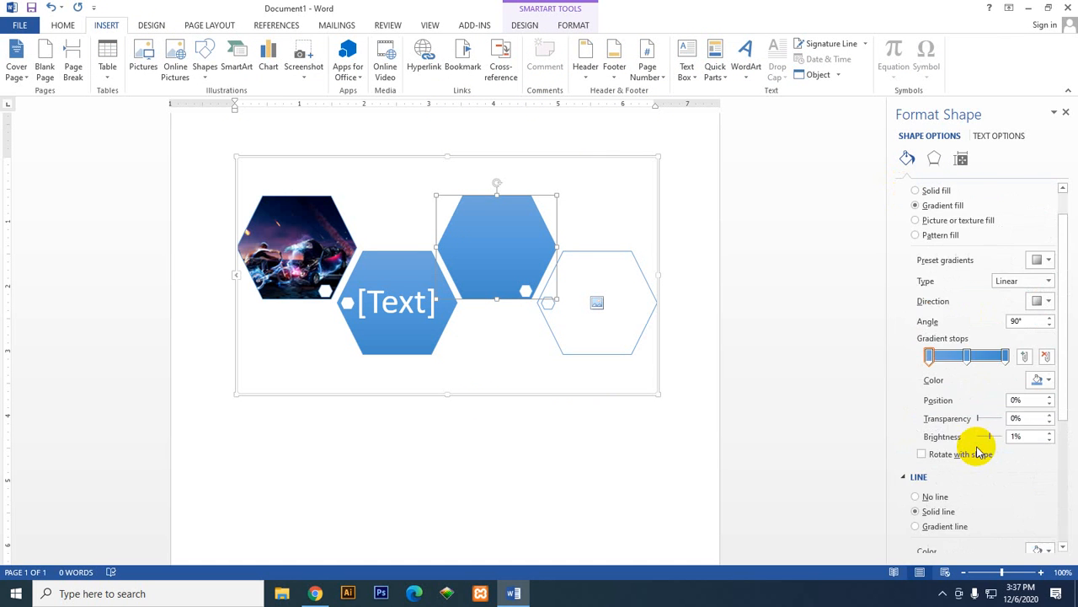
Step: Fill the empty blue hexagon with the picture hd-wallpaper-1.jpg from the Downloads folder
{"action": "left_click", "coordinate": [504, 252]}
{"action": "right_click", "coordinate": [504, 252]}
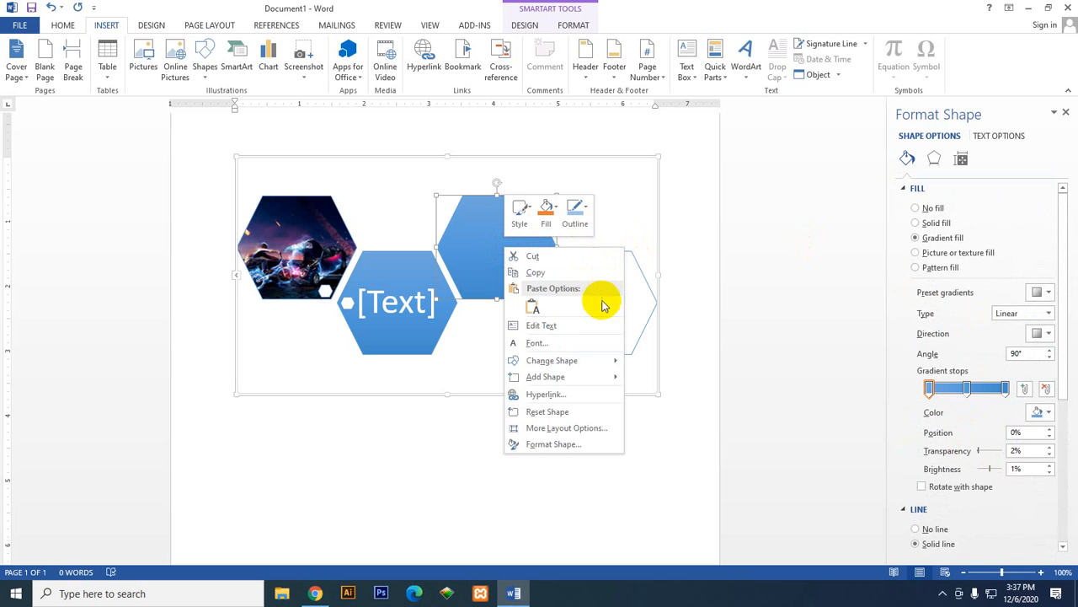
{"action": "left_click", "coordinate": [551, 215]}
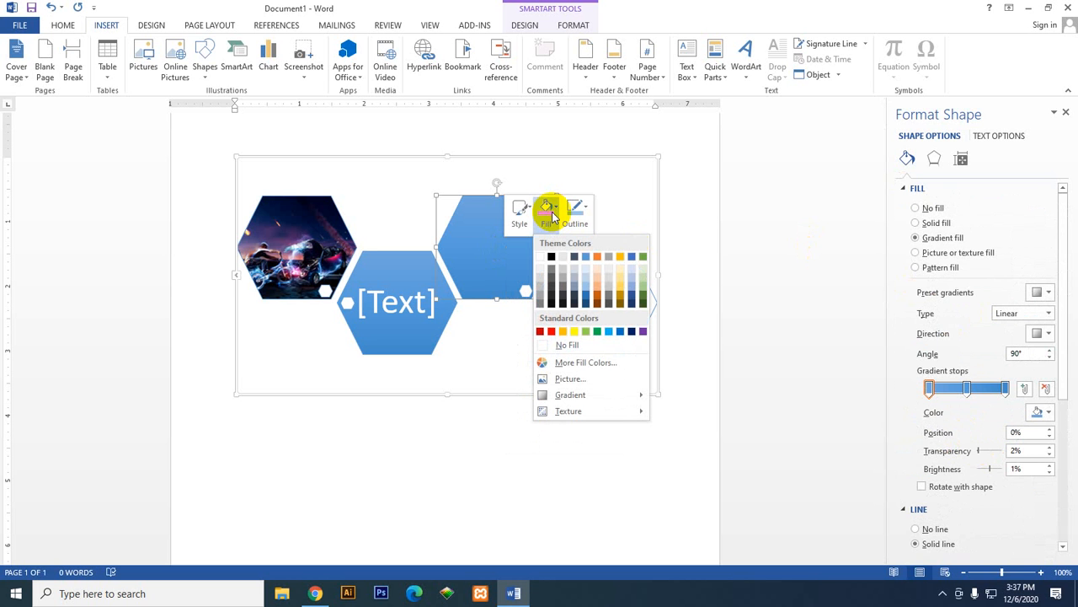
{"action": "left_click", "coordinate": [613, 380]}
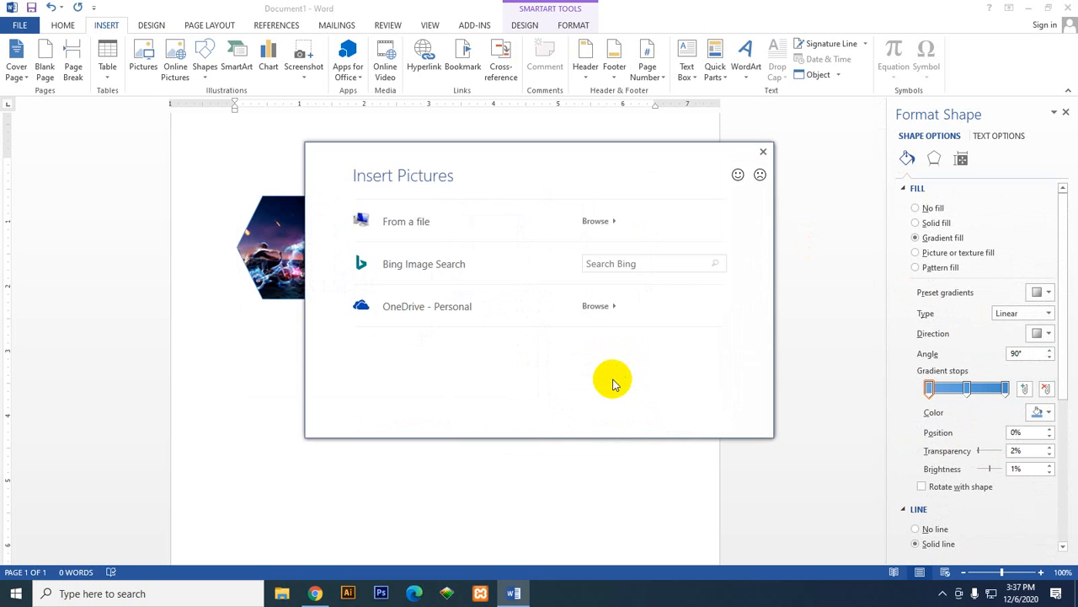
{"action": "left_click", "coordinate": [487, 222]}
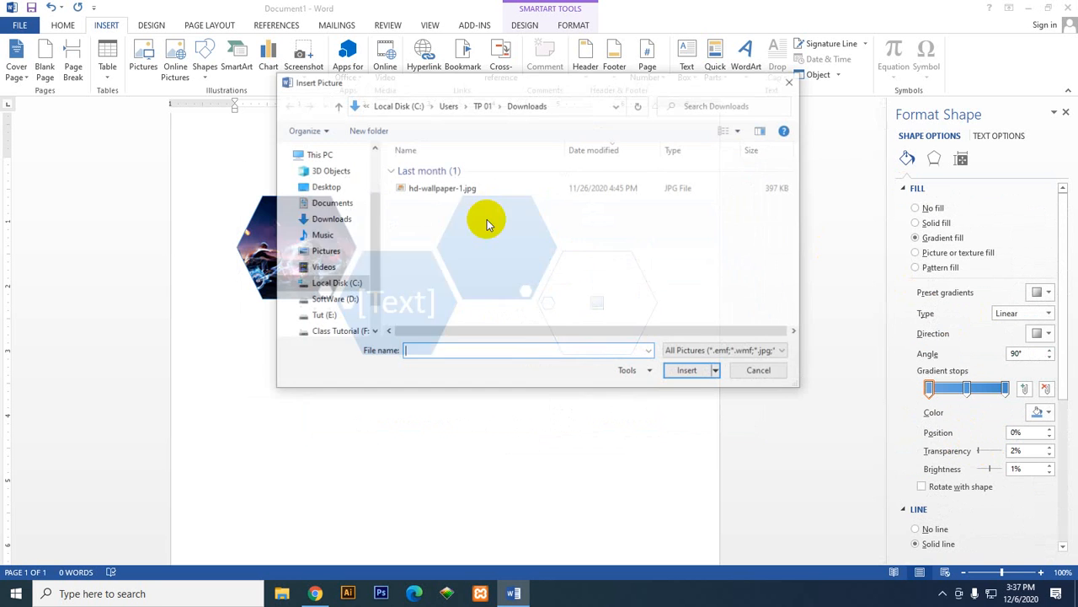
{"action": "left_click", "coordinate": [446, 192]}
{"action": "left_click", "coordinate": [689, 372]}
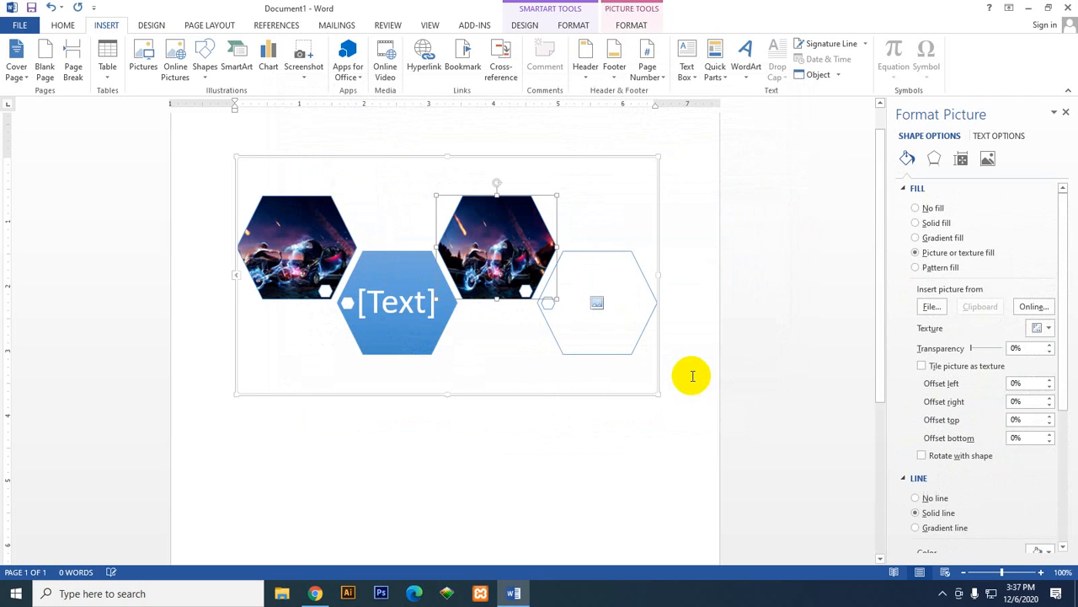
Step: Check the outlined hexagon's picture insertion option without using it, and undo the third hexagon's picture fill
{"action": "left_click", "coordinate": [406, 274]}
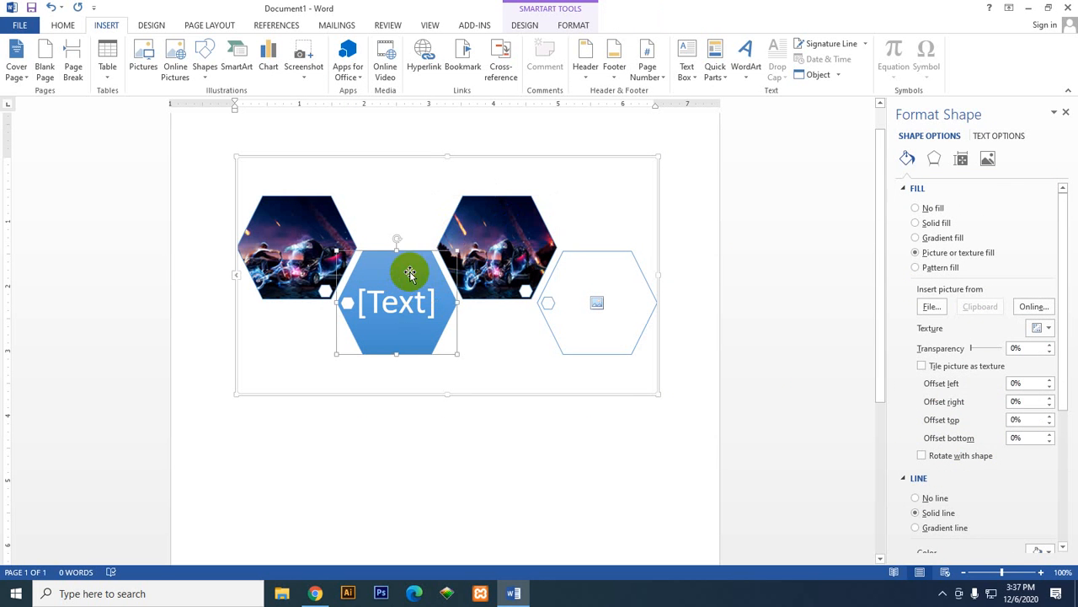
{"action": "left_click", "coordinate": [296, 236]}
{"action": "left_click", "coordinate": [515, 227]}
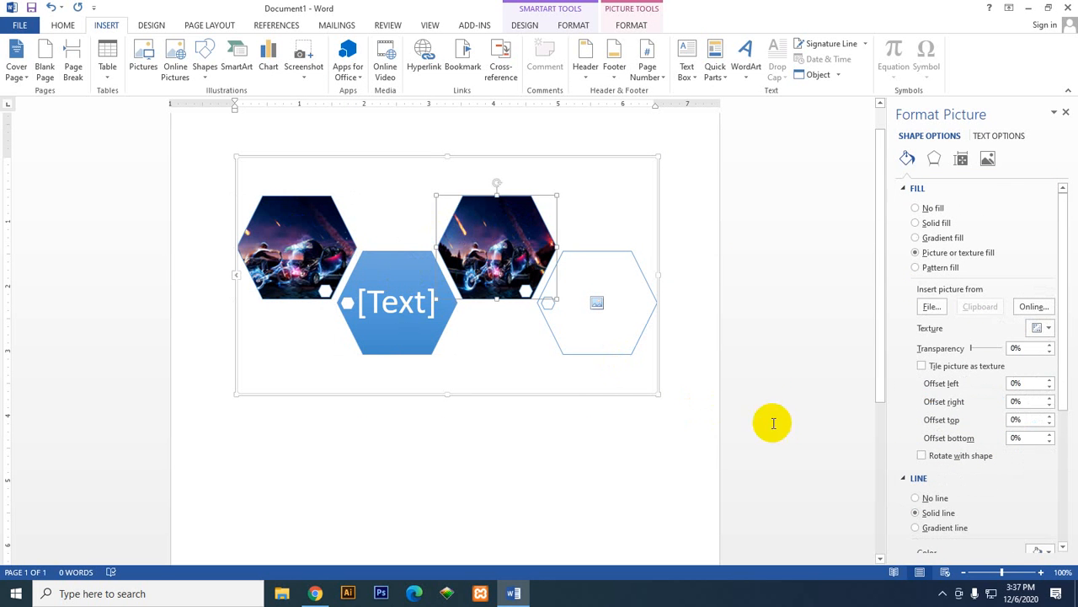
{"action": "left_click", "coordinate": [597, 302]}
{"action": "left_click", "coordinate": [760, 174]}
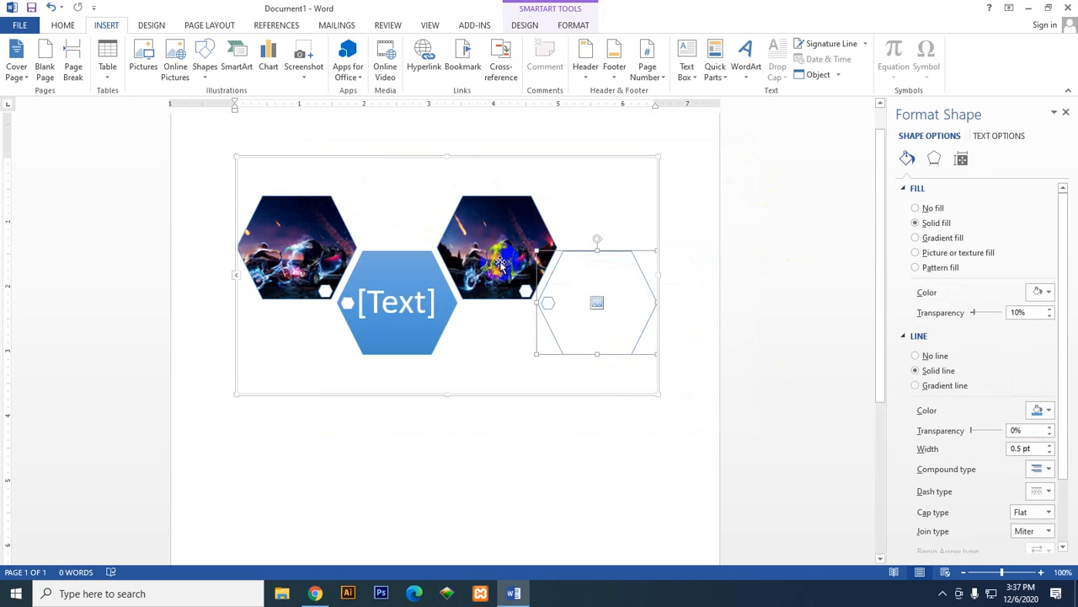
{"action": "left_click", "coordinate": [51, 8]}
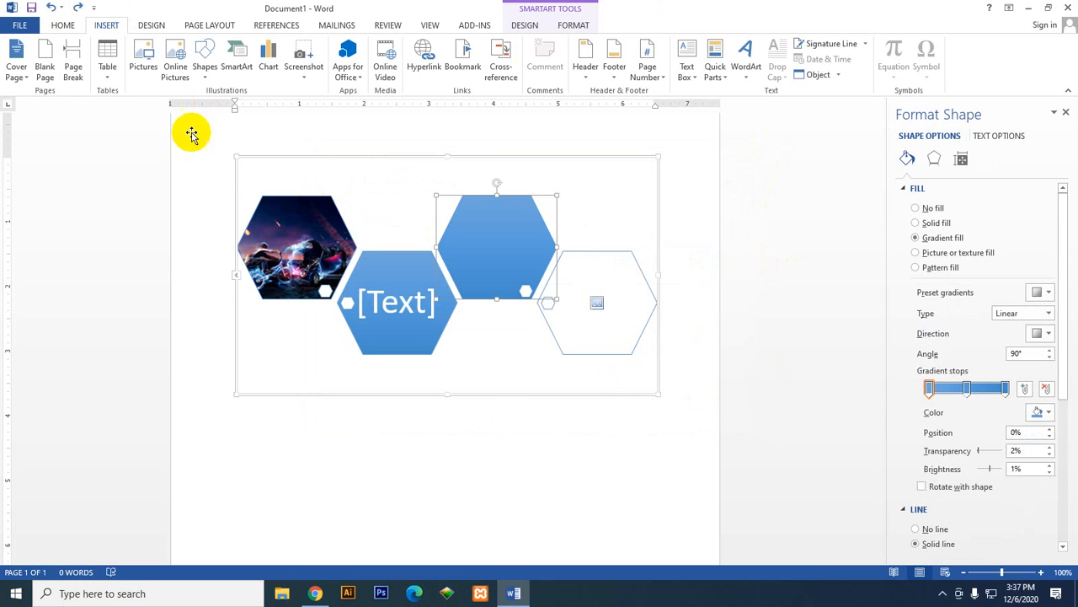
Step: Fill the empty blue hexagon with the crumpled brown paper texture
{"action": "left_click", "coordinate": [487, 240]}
{"action": "right_click", "coordinate": [487, 239]}
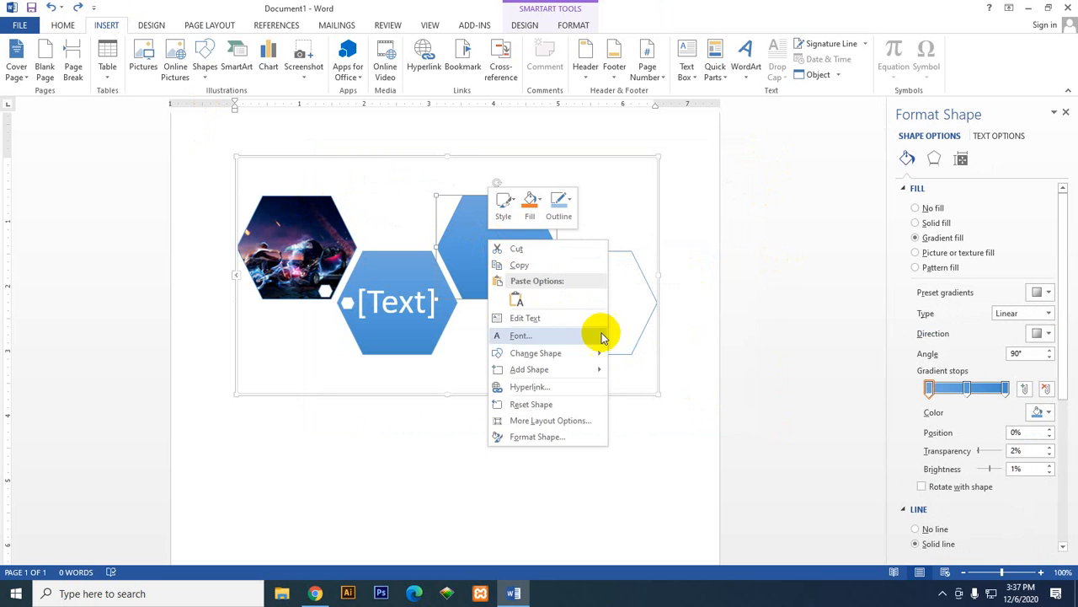
{"action": "left_click", "coordinate": [536, 214]}
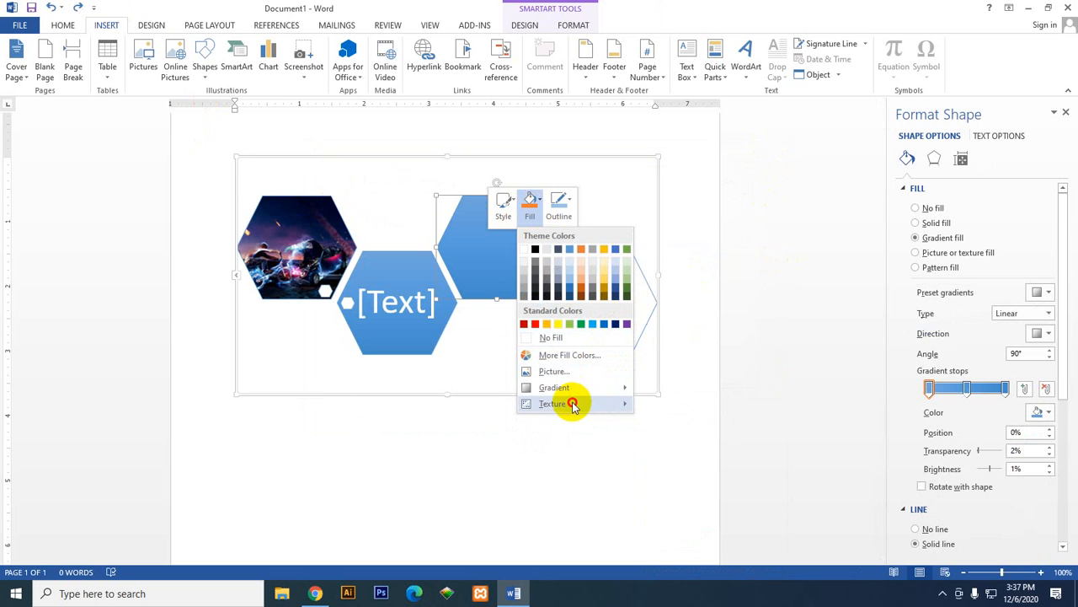
{"action": "mouse_move", "coordinate": [578, 405]}
{"action": "left_click", "coordinate": [706, 288]}
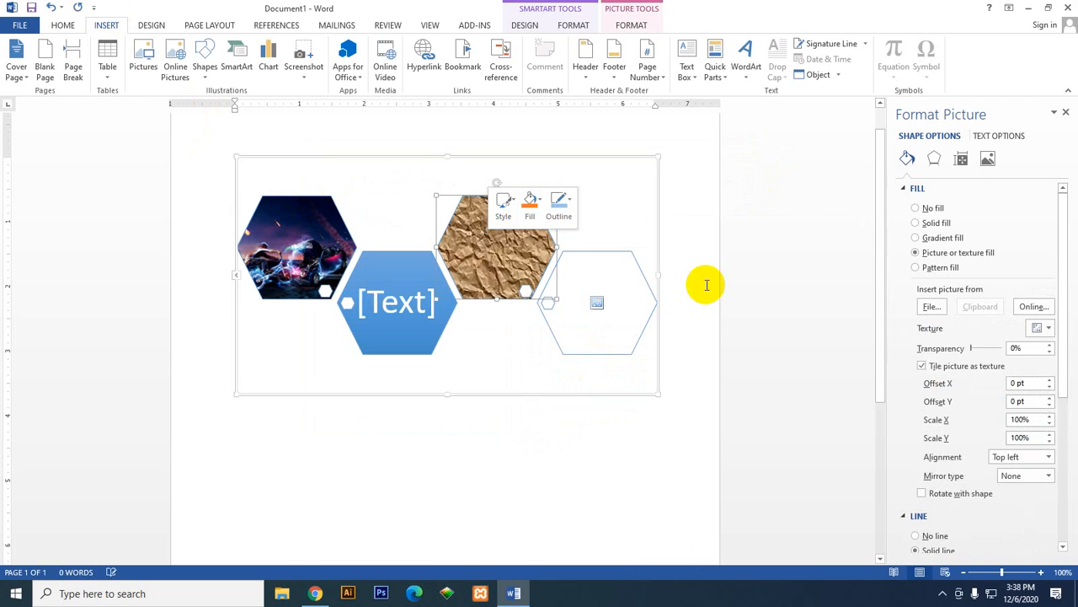
Step: Change the textured hexagon to a rectangle with snipped top corners, and then to the flowchart predefined process shape
{"action": "right_click", "coordinate": [499, 284]}
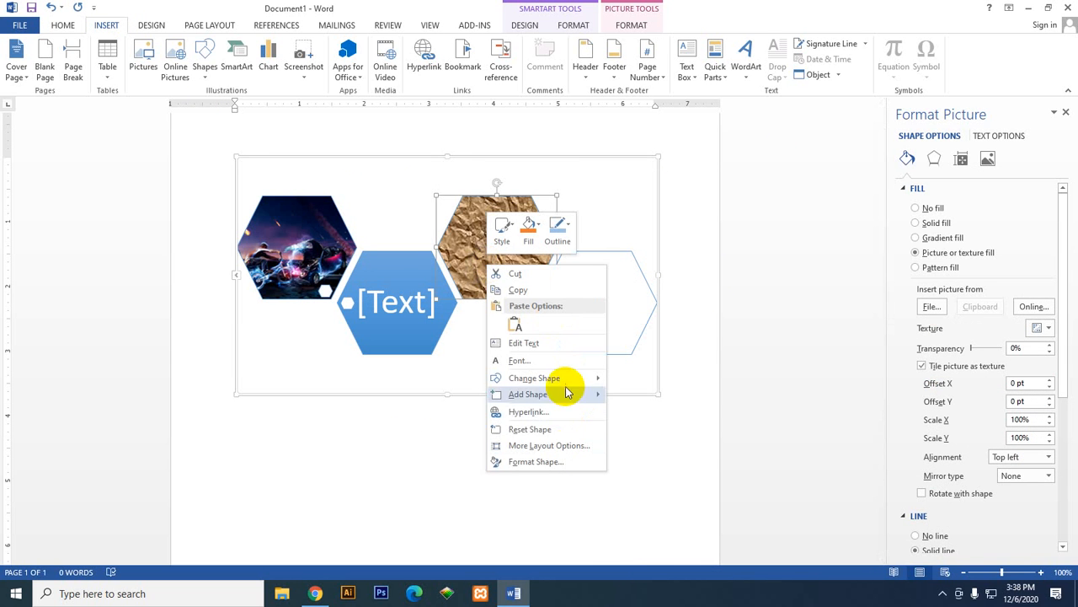
{"action": "mouse_move", "coordinate": [572, 384]}
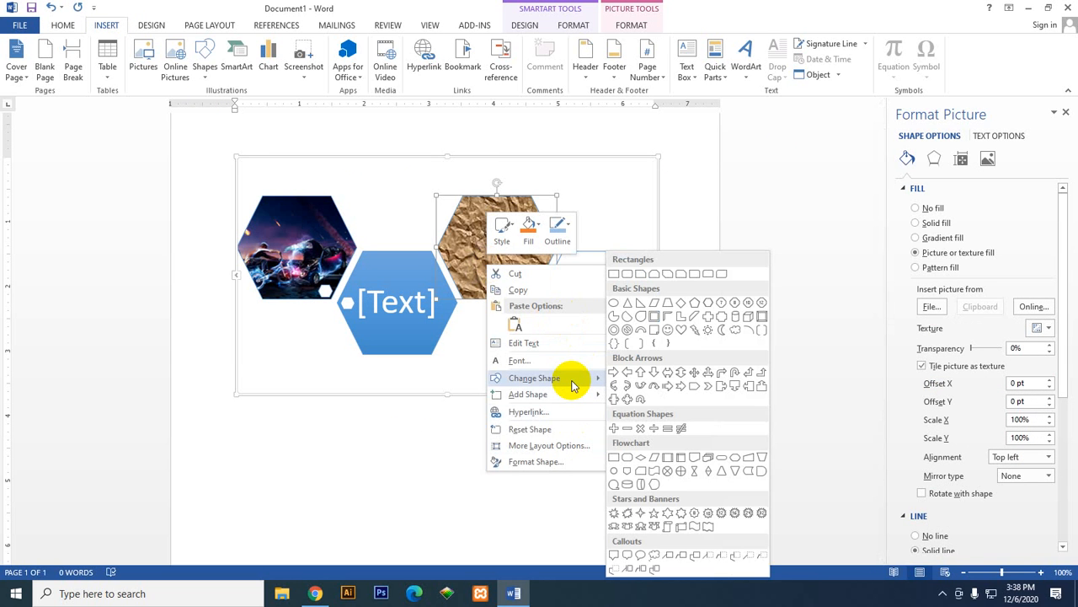
{"action": "left_click", "coordinate": [647, 275]}
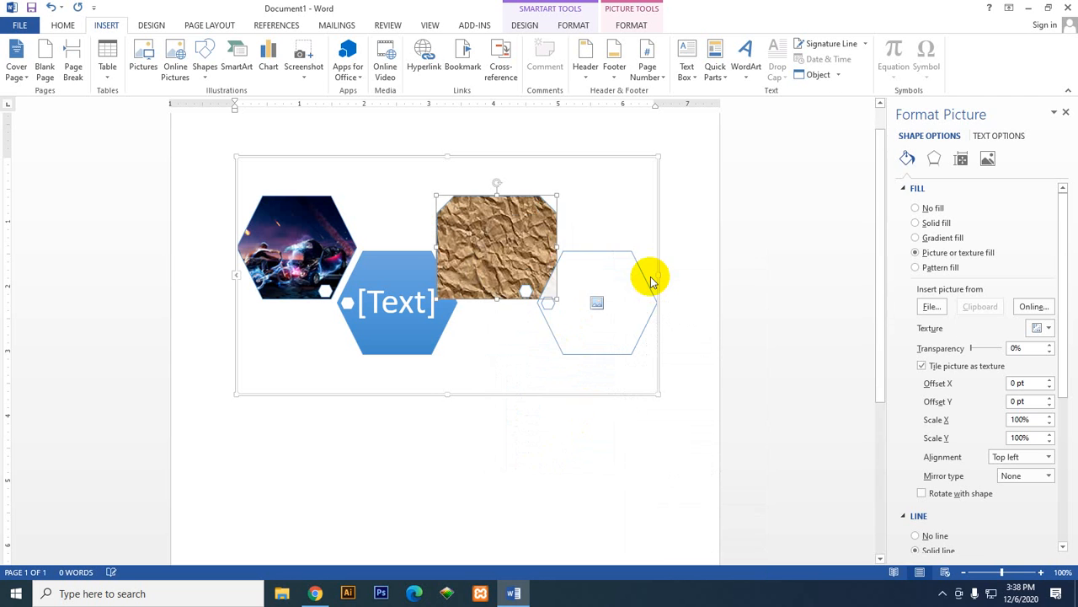
{"action": "right_click", "coordinate": [501, 253]}
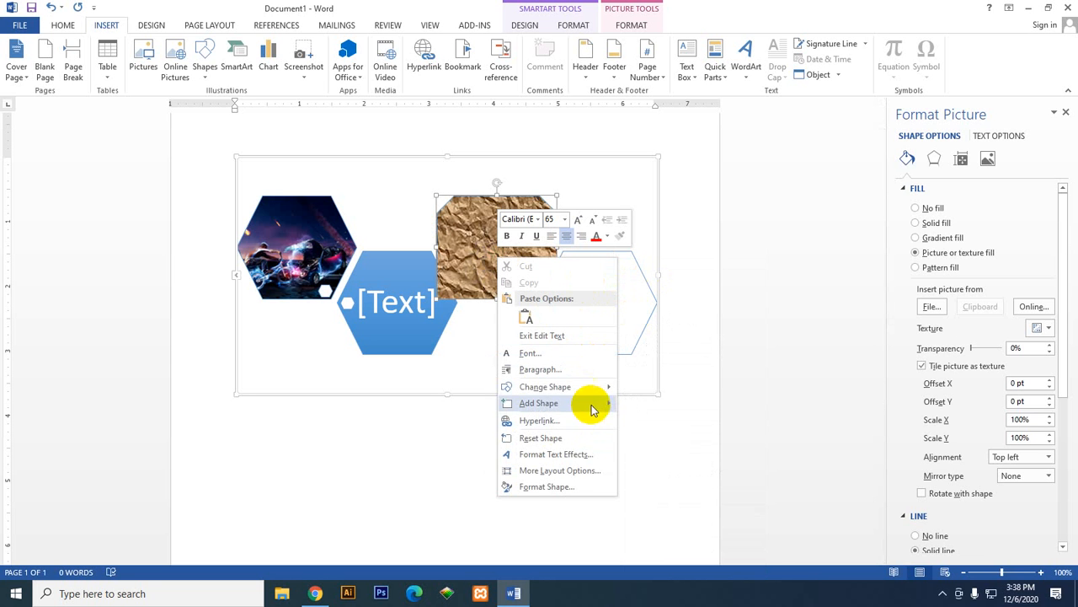
{"action": "mouse_move", "coordinate": [596, 404]}
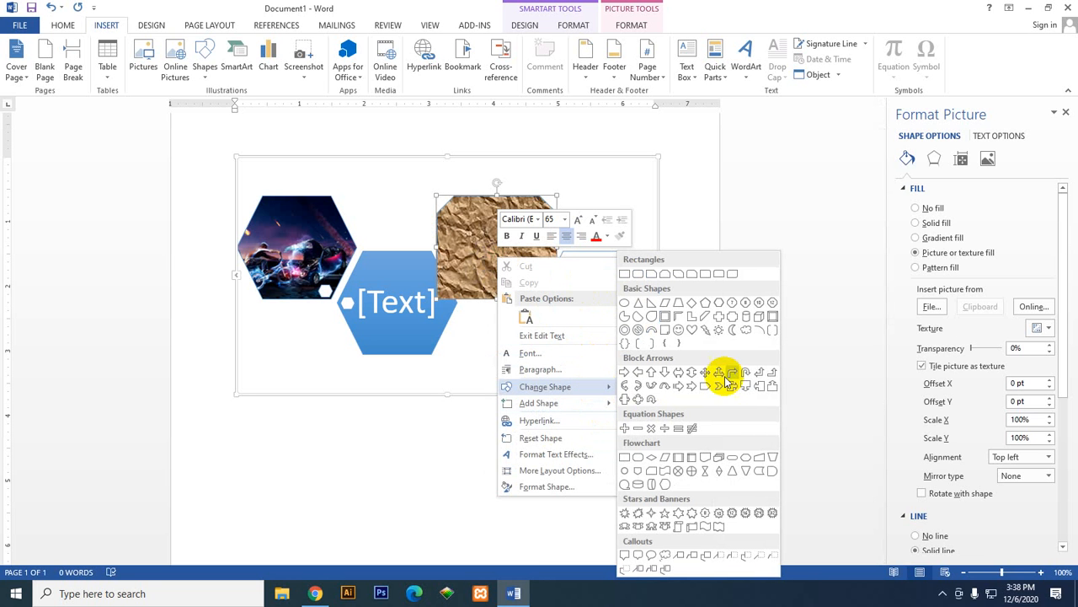
{"action": "left_click", "coordinate": [679, 460]}
Step: Change the paper-textured shape to an oval
{"action": "right_click", "coordinate": [513, 236]}
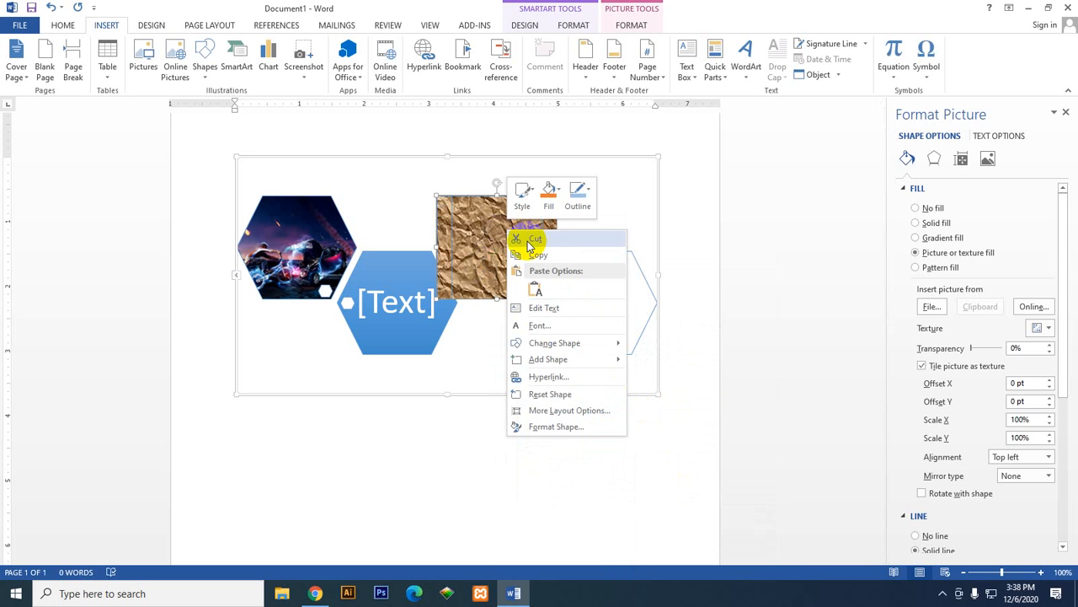
{"action": "mouse_move", "coordinate": [609, 344]}
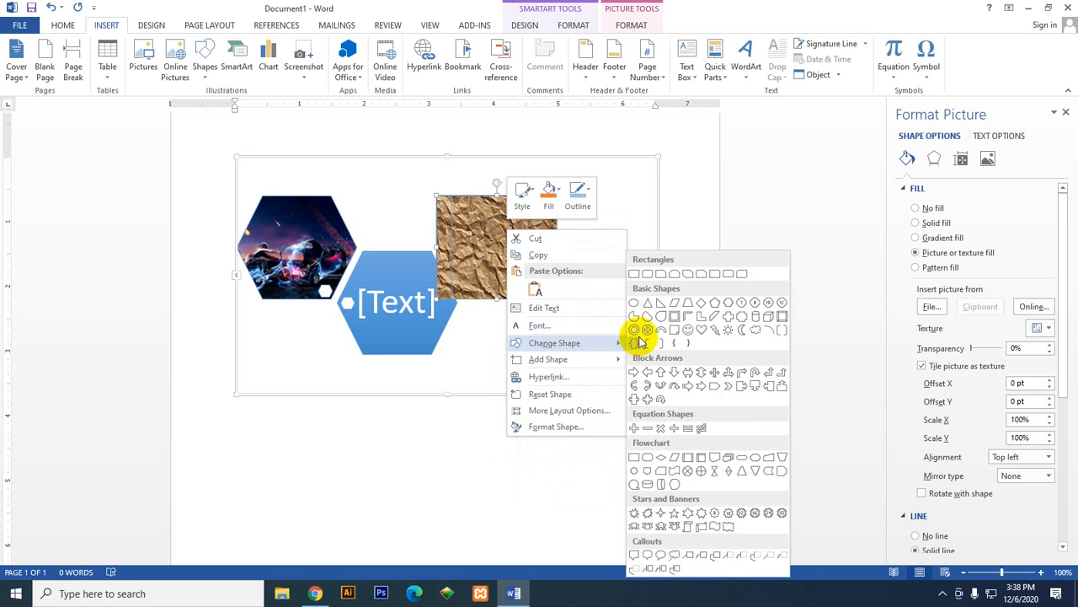
{"action": "left_click", "coordinate": [633, 302]}
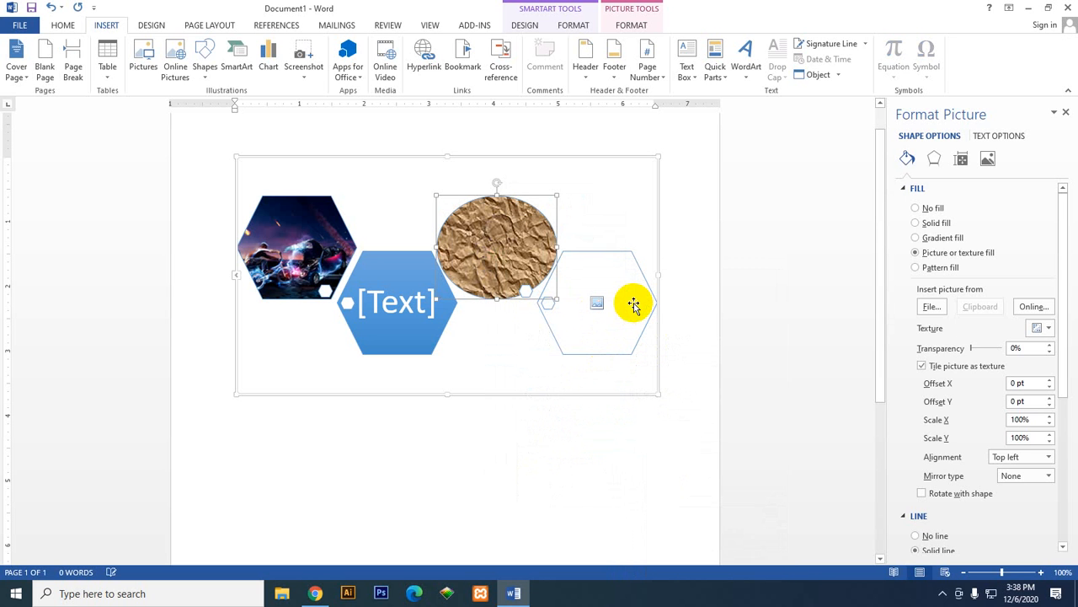
Step: Fill the oval with the light blue radial gradient variation that spreads from the centre
{"action": "right_click", "coordinate": [497, 240]}
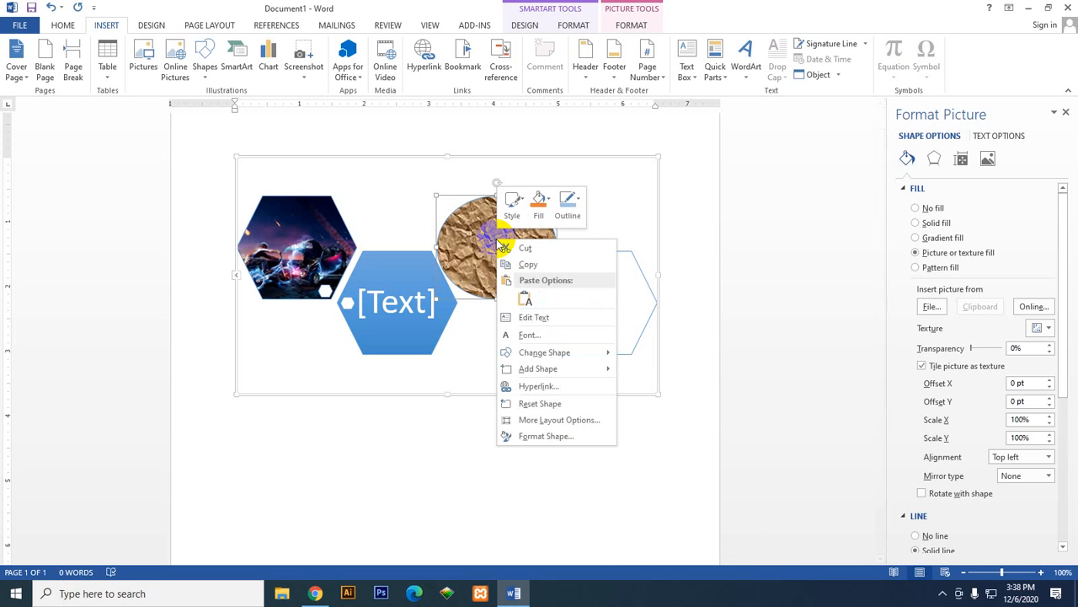
{"action": "left_click", "coordinate": [533, 204]}
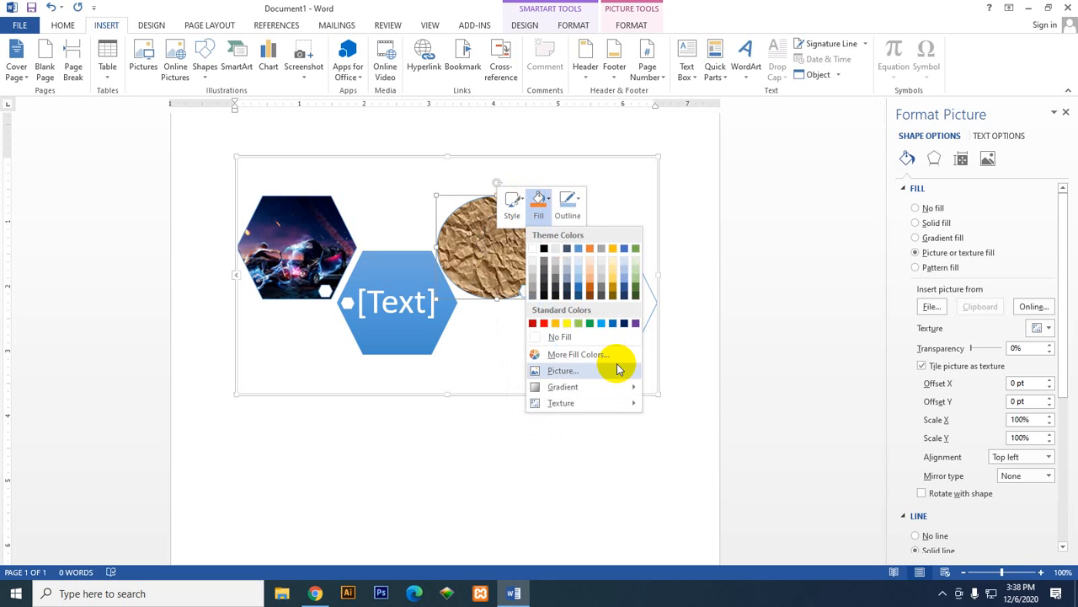
{"action": "mouse_move", "coordinate": [615, 385]}
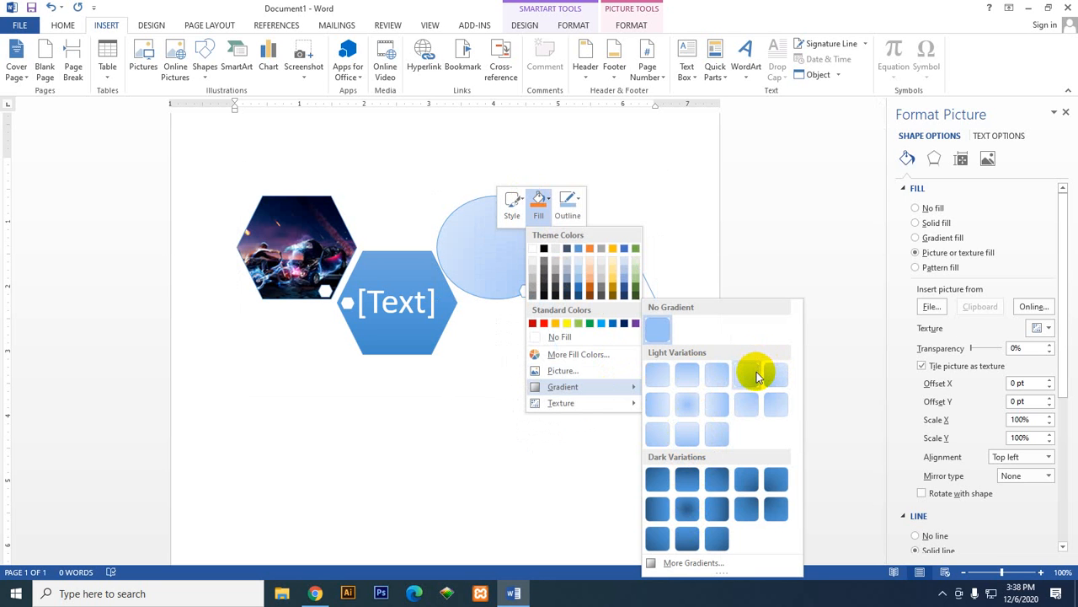
{"action": "left_click", "coordinate": [687, 407]}
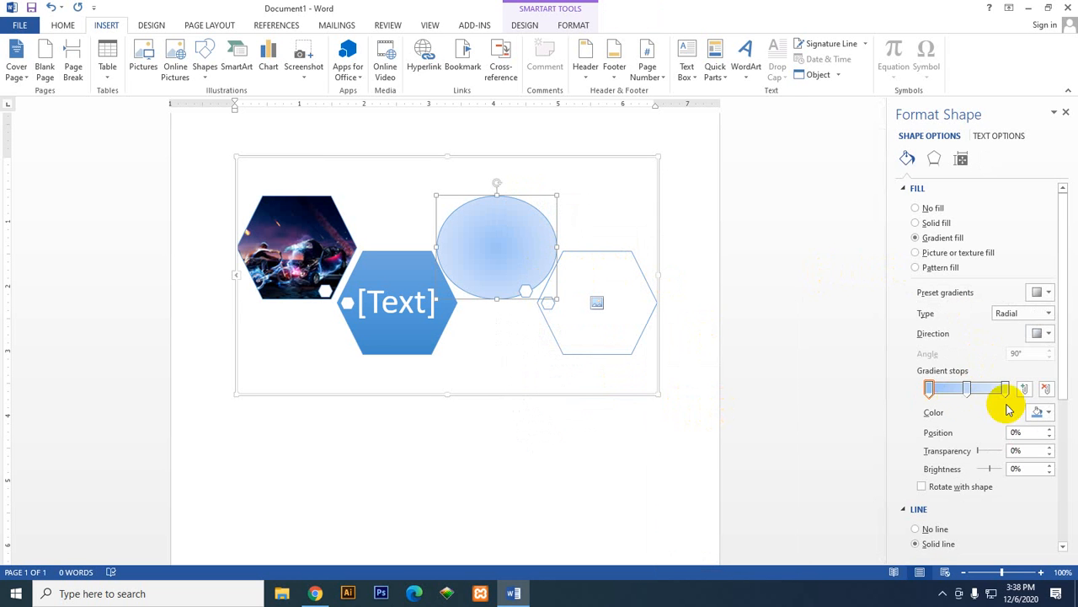
Step: Move the middle gradient stop of the oval's fill to position 48%
{"action": "scroll", "coordinate": [976, 396], "scroll_direction": "down", "scroll_amount": 5}
{"action": "scroll", "coordinate": [973, 415], "scroll_direction": "up", "scroll_amount": 5}
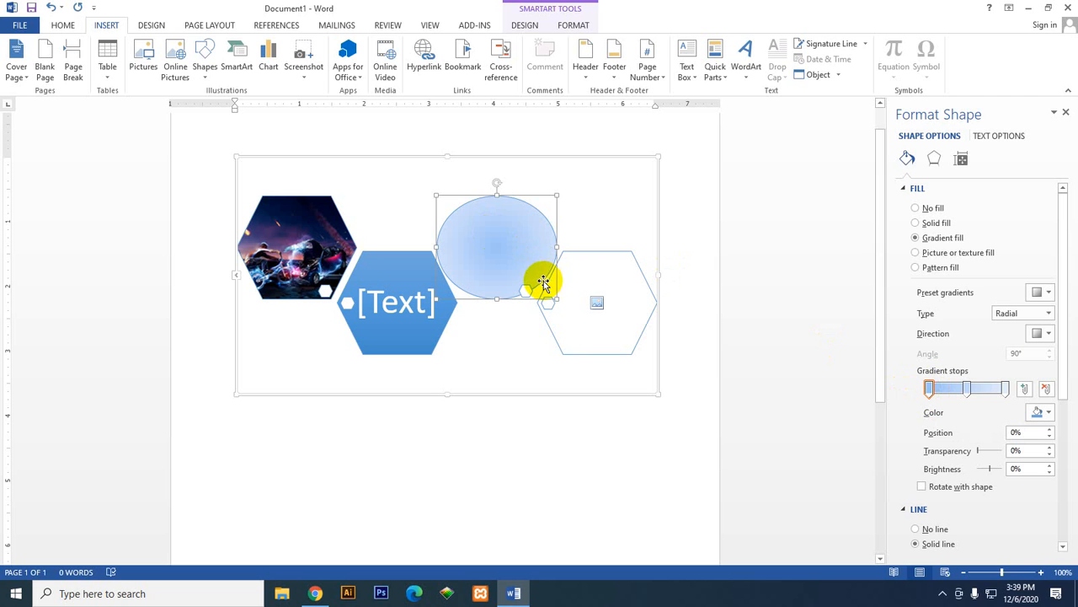
{"action": "left_click", "coordinate": [964, 391]}
{"action": "mouse_move", "coordinate": [965, 394]}
{"action": "left_mouse_down"}
{"action": "mouse_move", "coordinate": [946, 393]}
{"action": "mouse_move", "coordinate": [964, 392]}
{"action": "left_mouse_up"}
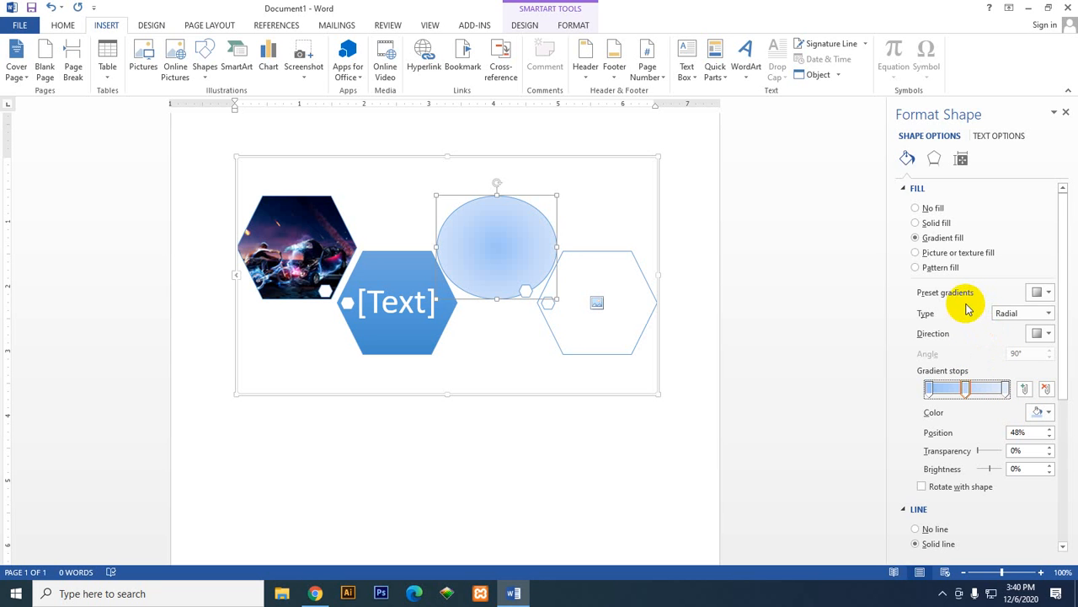
Step: Switch the oval's gradient type to Linear, and then set it back to Radial
{"action": "left_click", "coordinate": [1042, 293]}
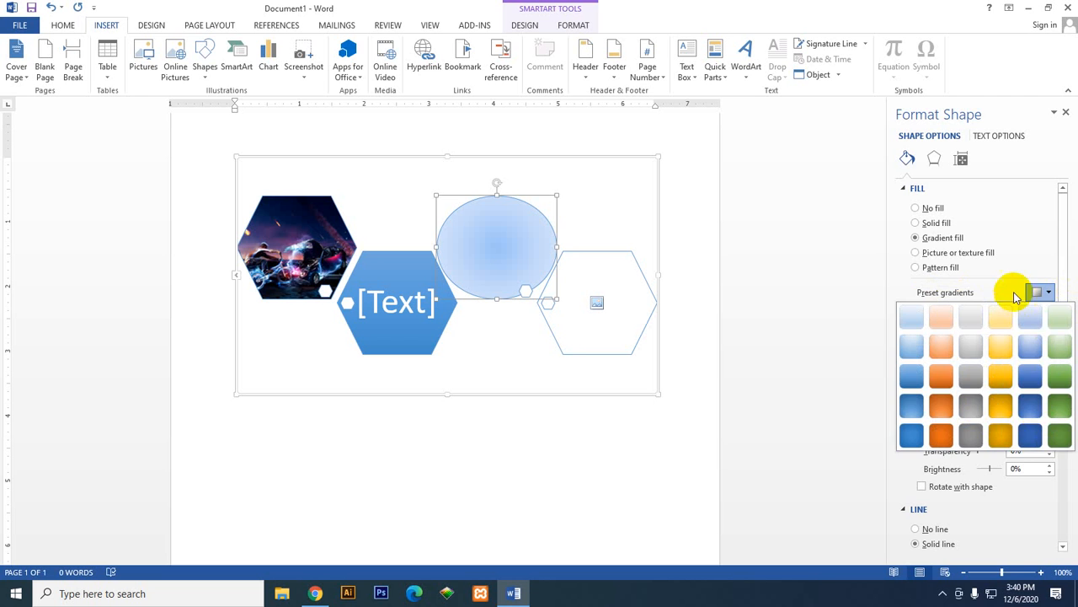
{"action": "left_click", "coordinate": [1011, 292]}
{"action": "left_click", "coordinate": [1046, 314]}
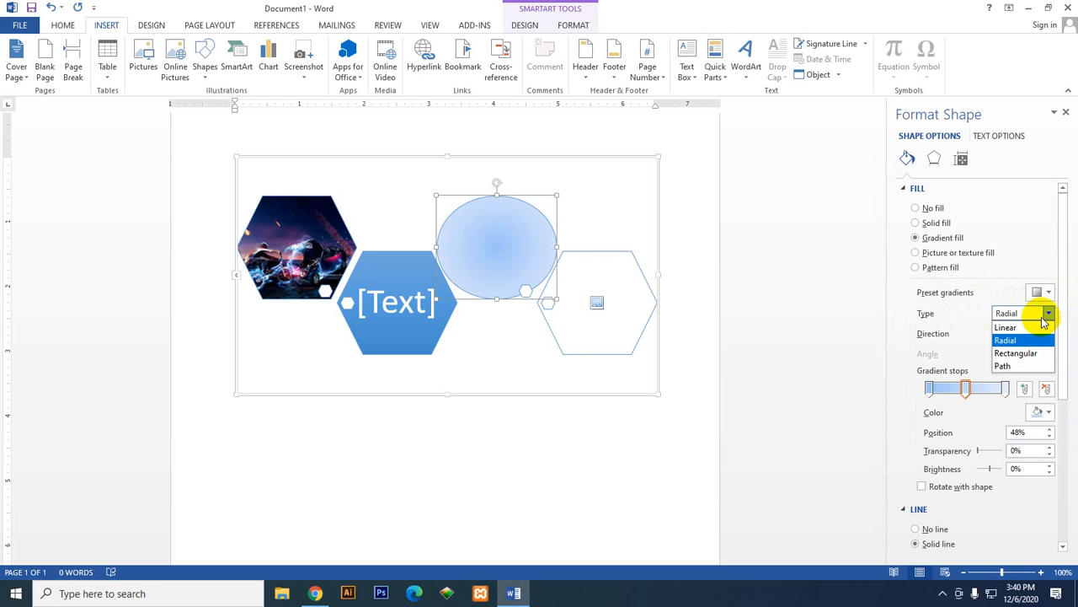
{"action": "left_click", "coordinate": [1026, 328]}
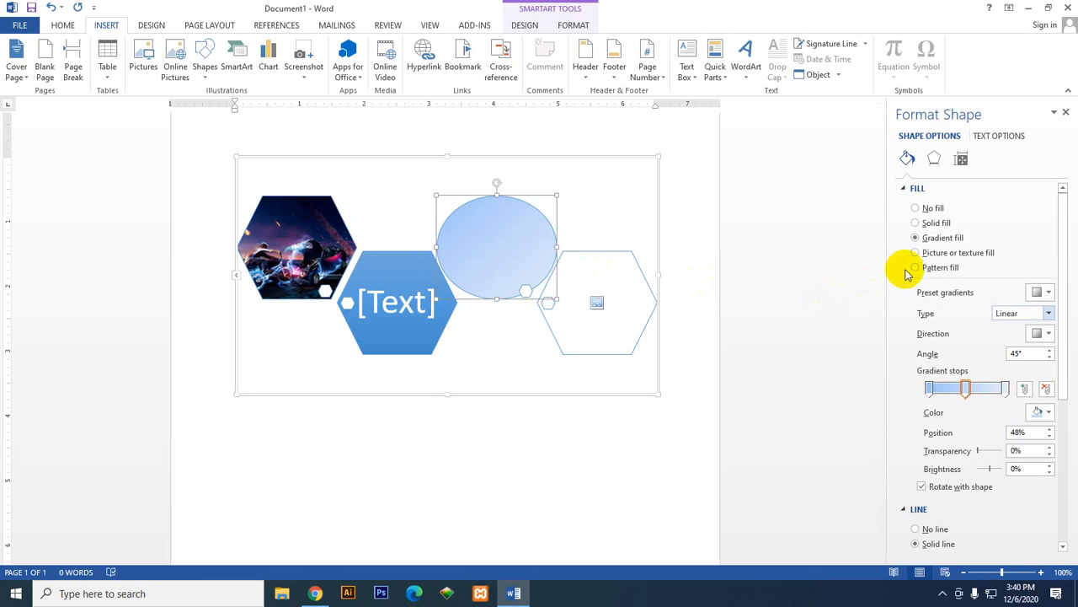
{"action": "left_click", "coordinate": [1049, 313]}
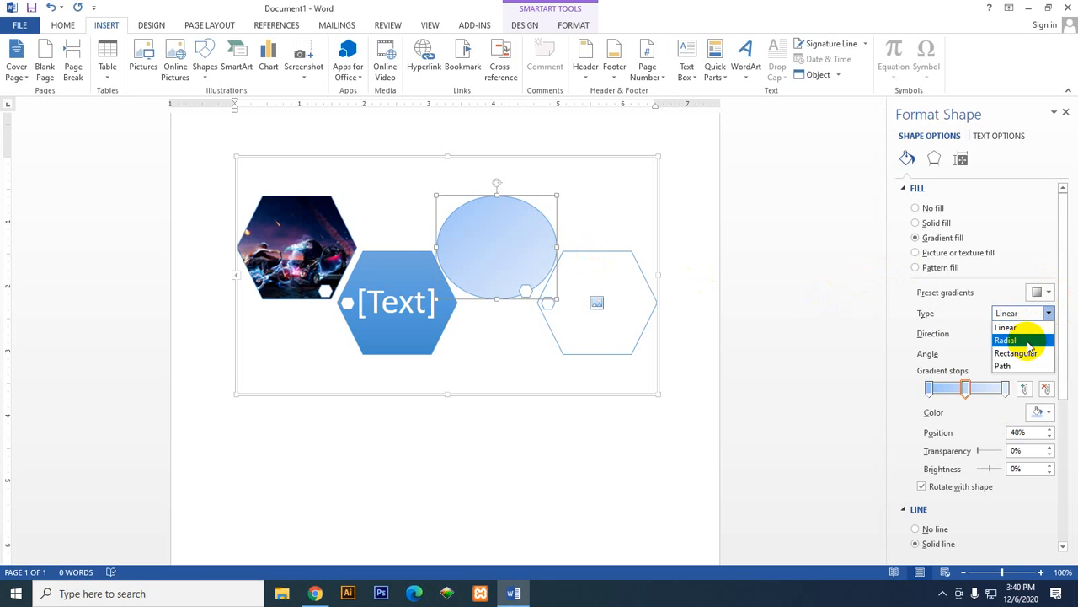
{"action": "left_click", "coordinate": [1027, 340]}
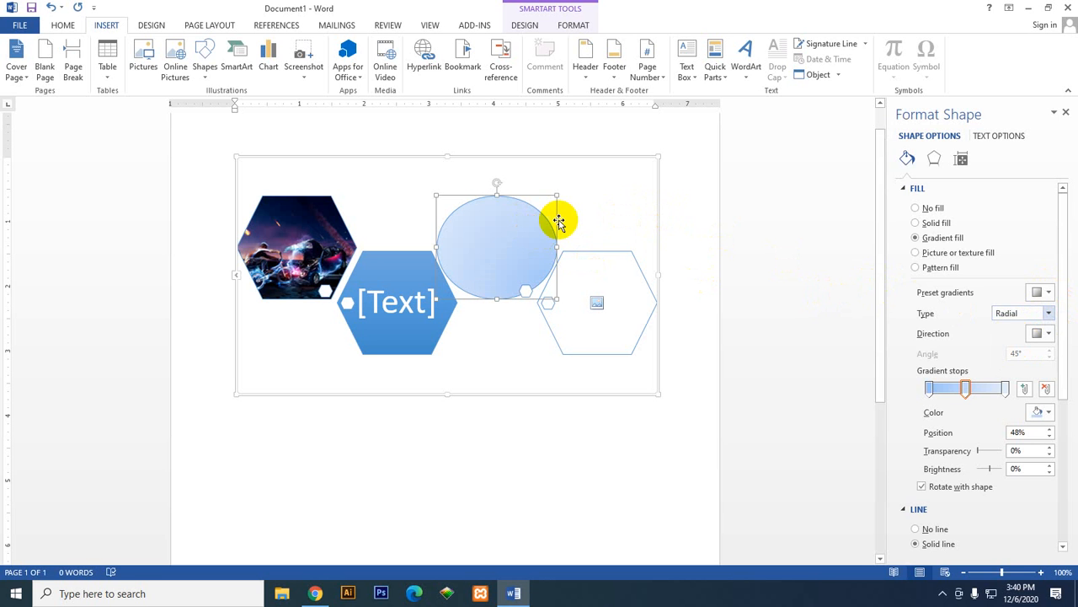
Step: Shift the oval's first gradient stop inward, and make the middle stop theme orange at position 58%
{"action": "left_click", "coordinate": [931, 387]}
{"action": "left_click_drag", "start_coordinate": [931, 387], "coordinate": [963, 390]}
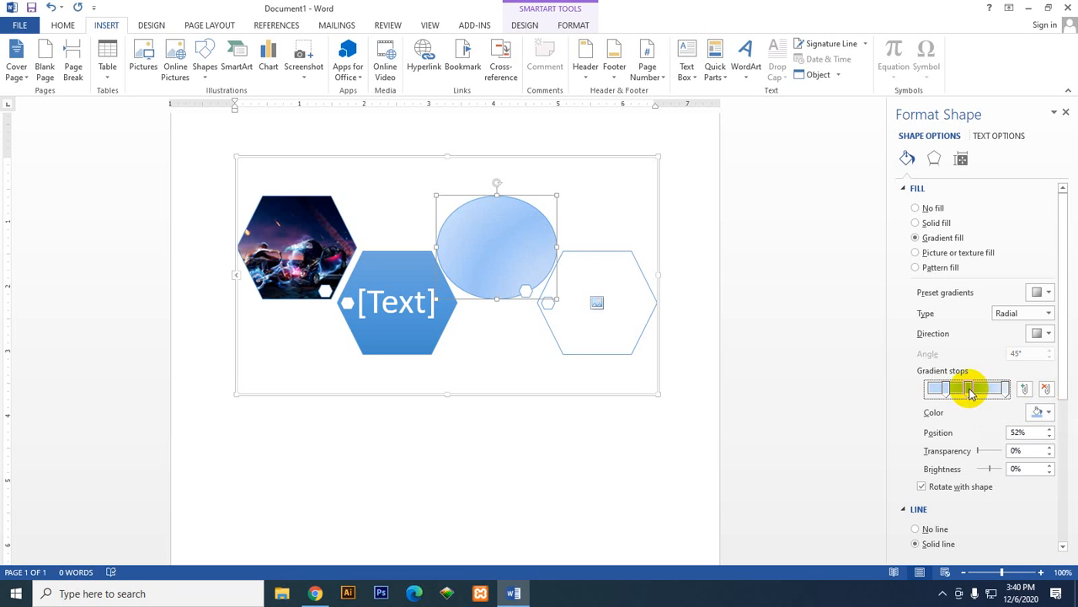
{"action": "left_click", "coordinate": [1037, 412]}
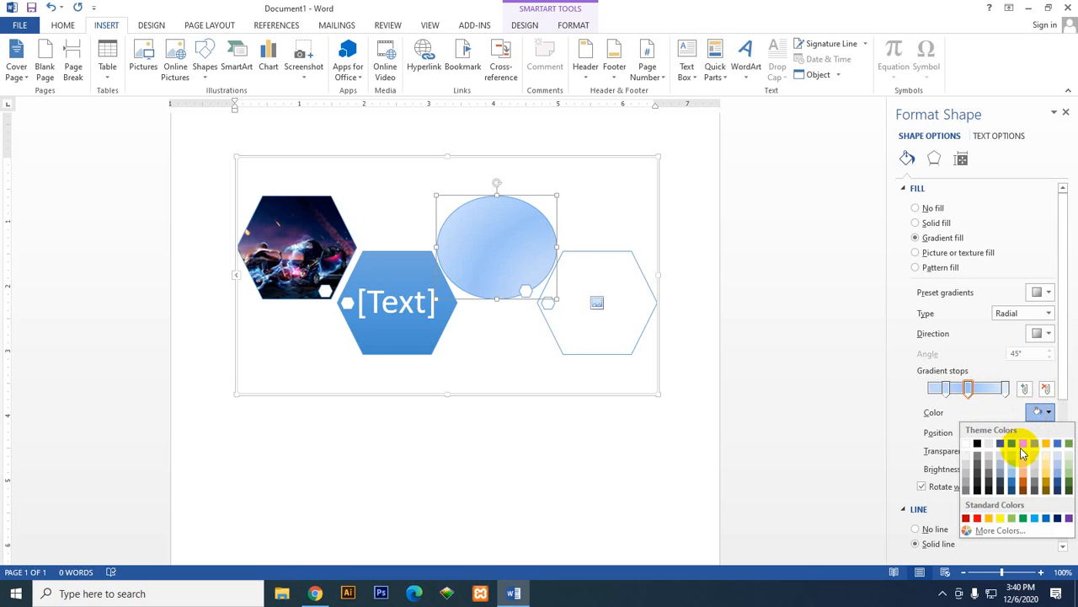
{"action": "left_click", "coordinate": [1022, 445]}
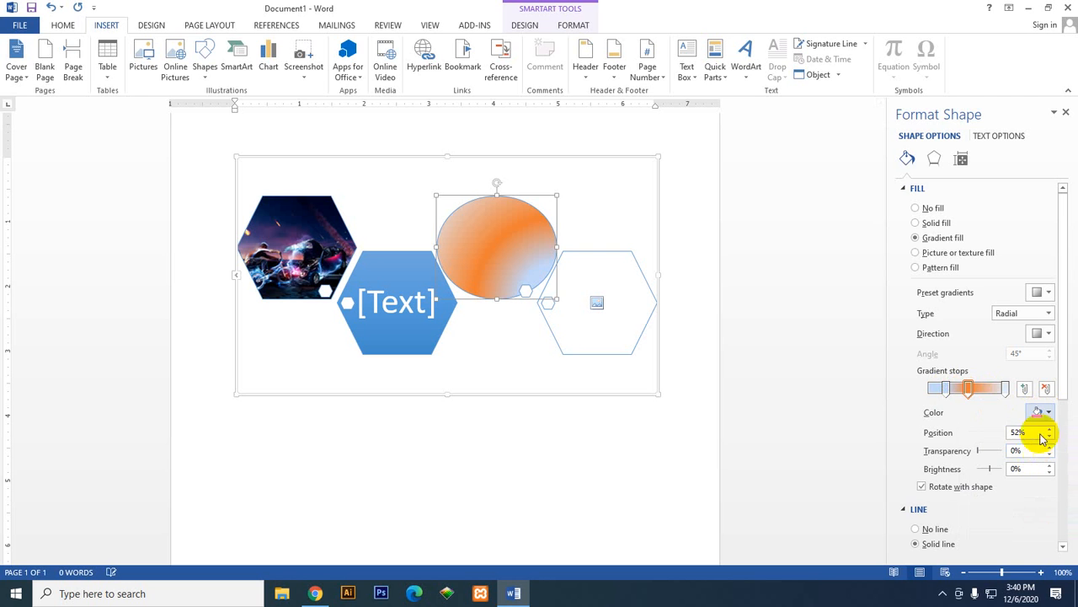
{"action": "left_click_drag", "start_coordinate": [968, 388], "coordinate": [977, 392]}
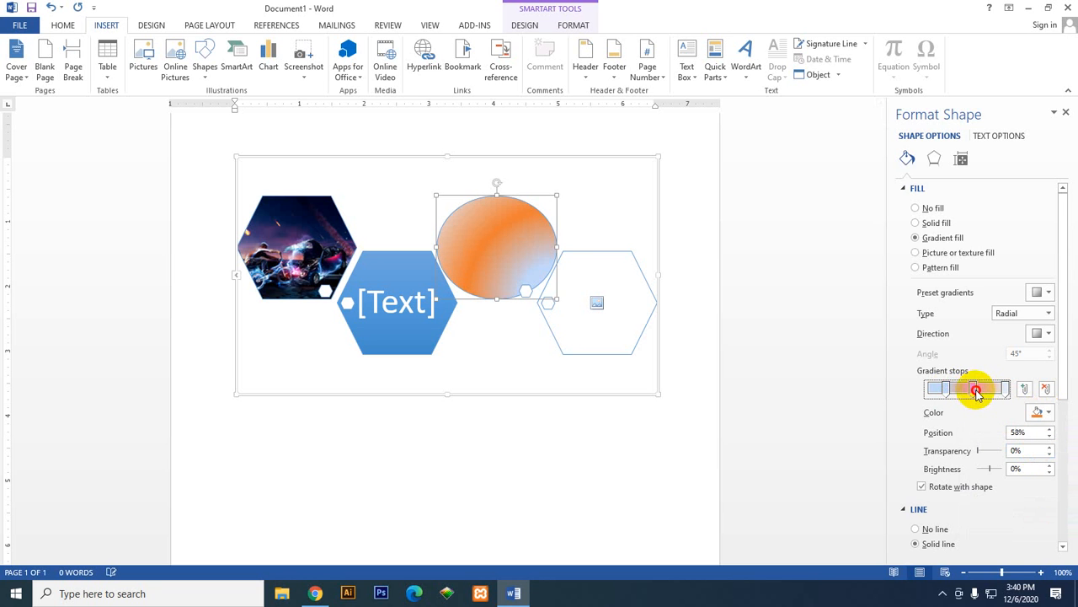
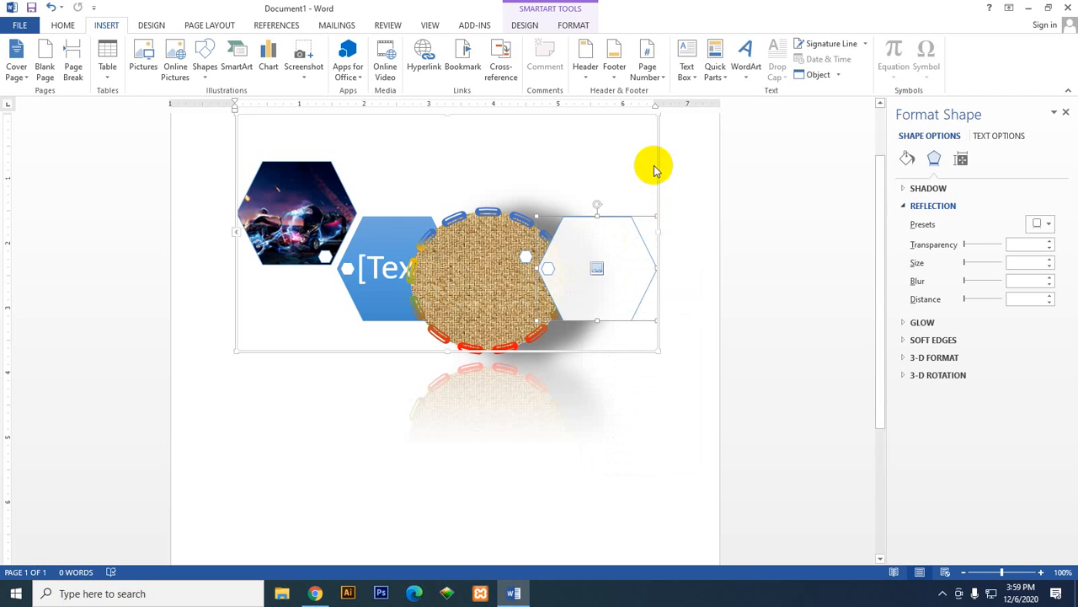
Step: Move the empty hexagon up above the oval, and give the oval the full reflection preset with 8 pt offset
{"action": "left_click_drag", "start_coordinate": [594, 250], "coordinate": [589, 148]}
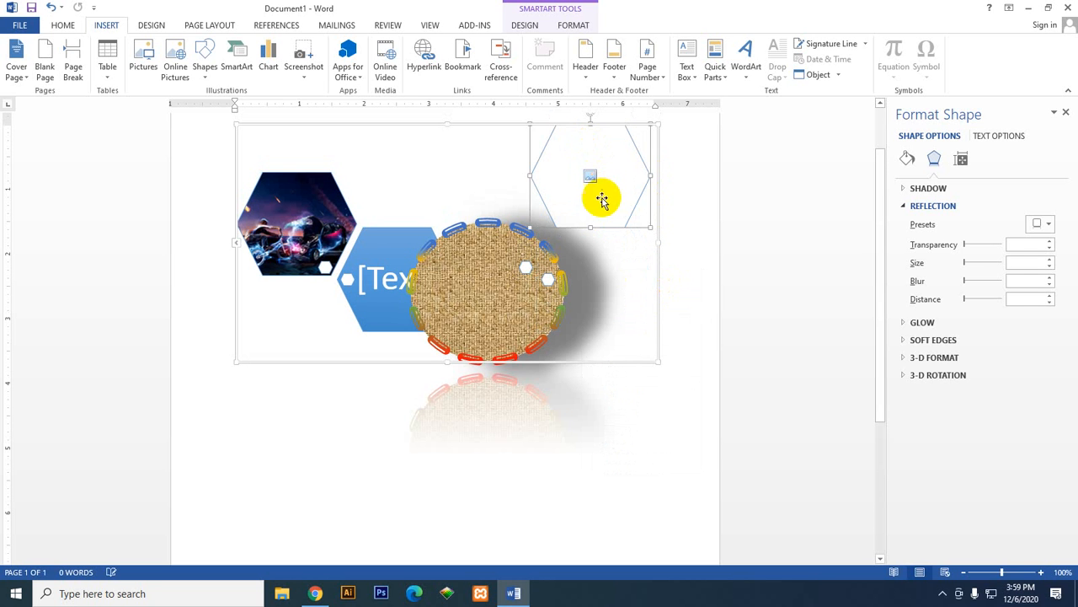
{"action": "left_click", "coordinate": [473, 286]}
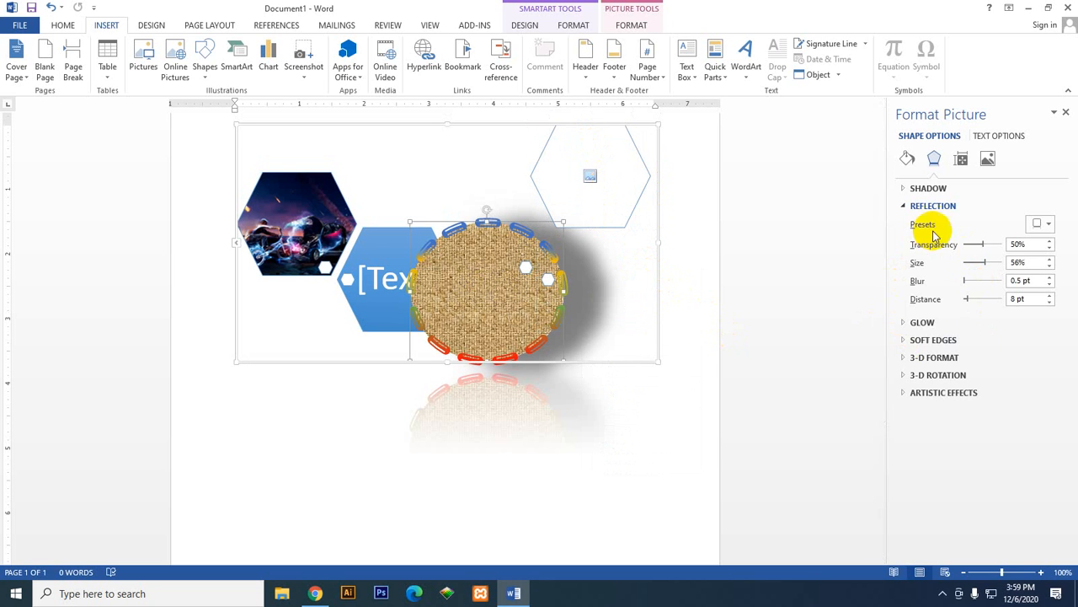
{"action": "left_click", "coordinate": [1038, 223]}
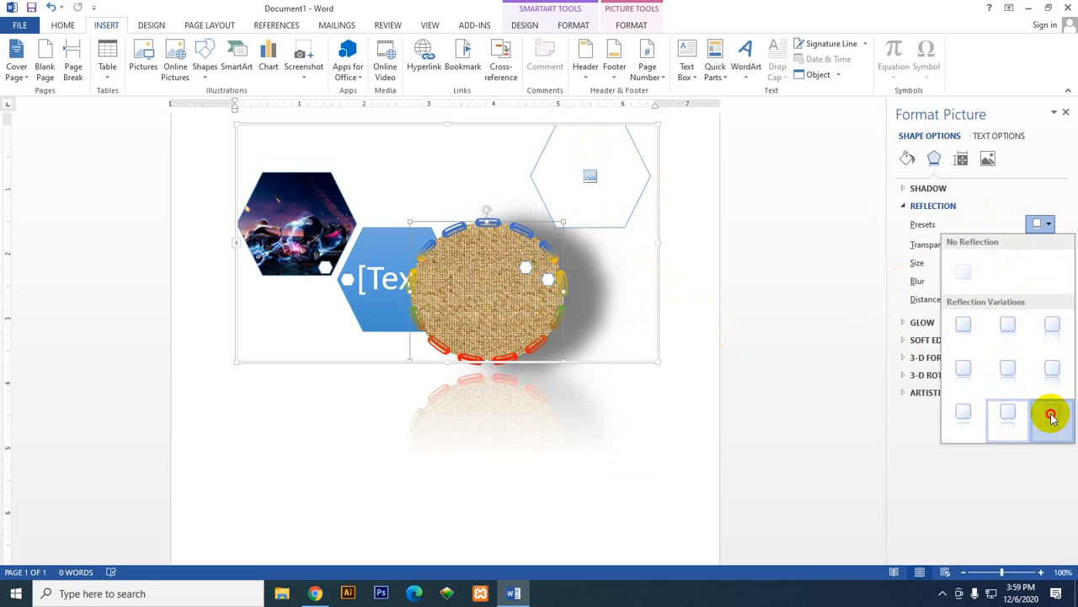
{"action": "left_click", "coordinate": [1051, 412]}
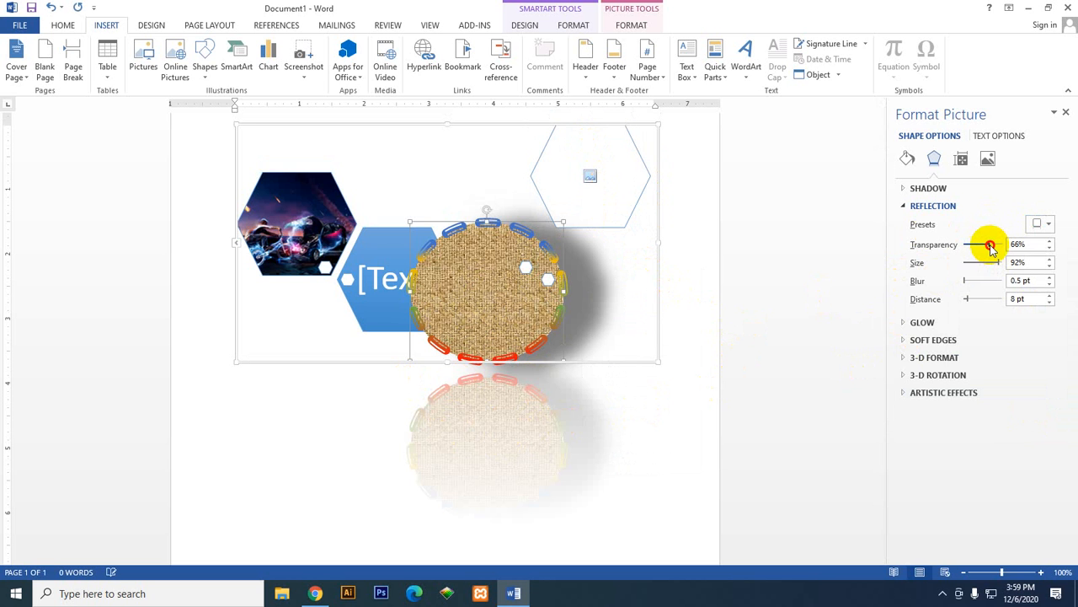
Step: Set the oval's reflection transparency to 39% and its reflection size to 100%
{"action": "mouse_move", "coordinate": [991, 245]}
{"action": "left_mouse_down"}
{"action": "mouse_move", "coordinate": [968, 253]}
{"action": "mouse_move", "coordinate": [980, 254]}
{"action": "left_mouse_up"}
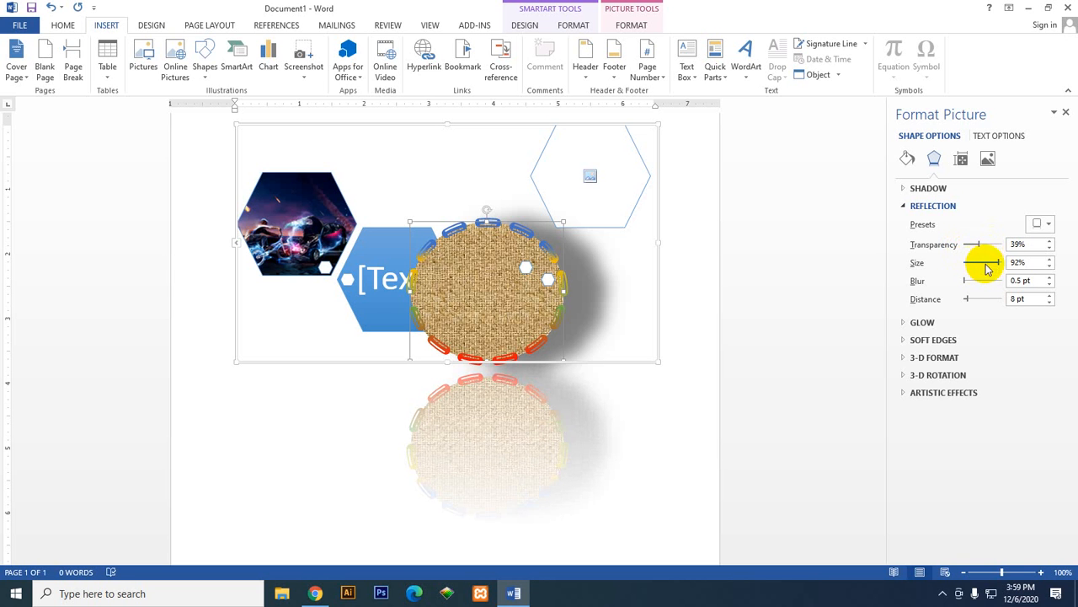
{"action": "mouse_move", "coordinate": [998, 267]}
{"action": "left_mouse_down"}
{"action": "mouse_move", "coordinate": [969, 266]}
{"action": "mouse_move", "coordinate": [1005, 268]}
{"action": "left_mouse_up"}
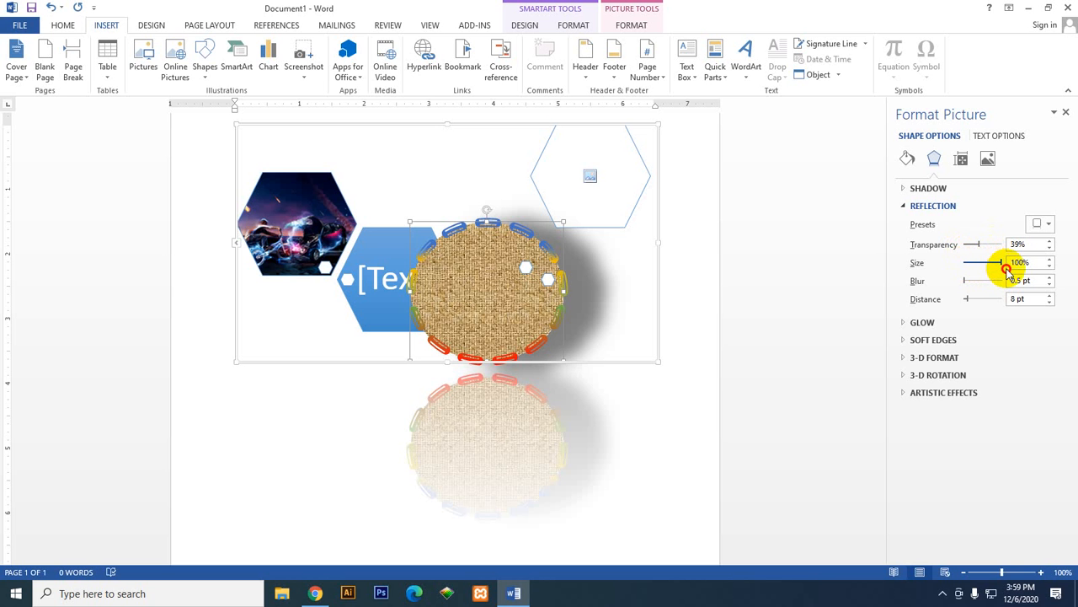
{"action": "scroll", "coordinate": [666, 390], "scroll_direction": "down", "scroll_amount": 1}
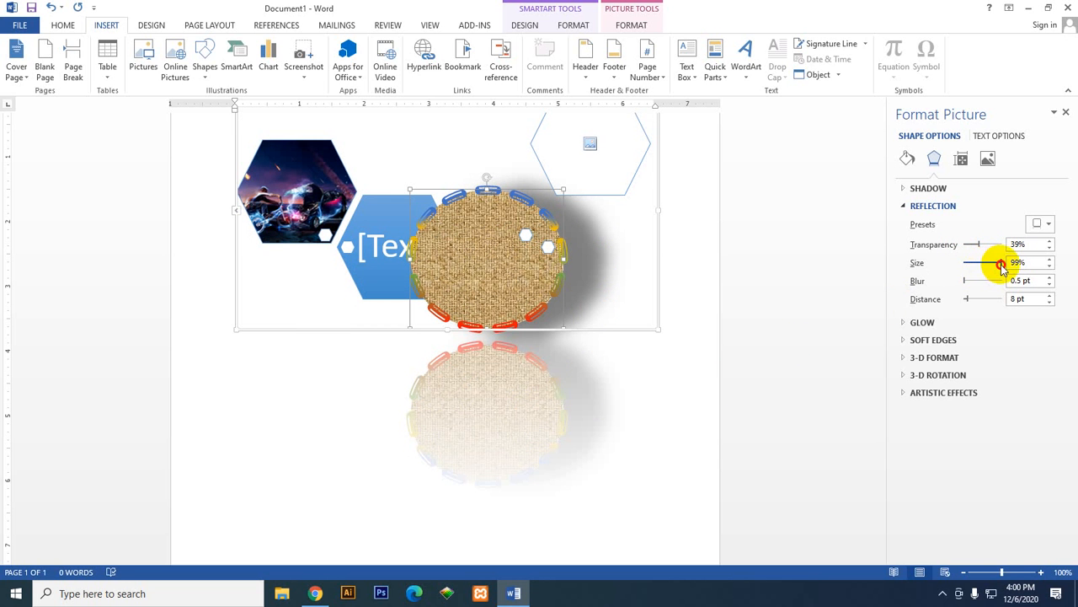
{"action": "mouse_move", "coordinate": [1002, 266]}
{"action": "left_mouse_down"}
{"action": "mouse_move", "coordinate": [989, 264]}
{"action": "mouse_move", "coordinate": [1003, 265]}
{"action": "left_mouse_up"}
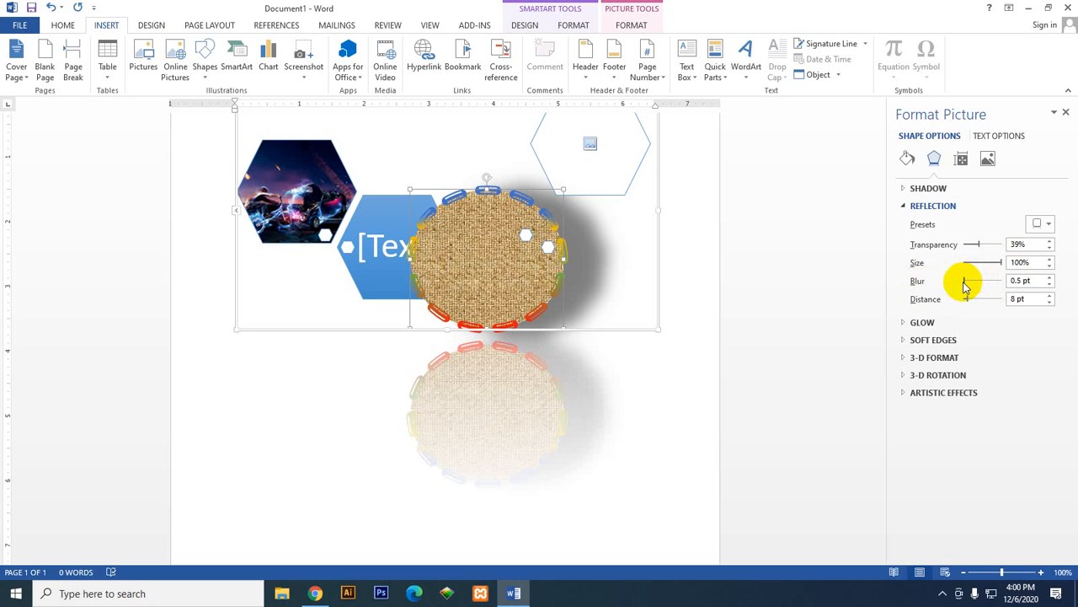
Step: Set the oval's reflection blur to 30 pt and its reflection distance to 40 pt
{"action": "left_click_drag", "start_coordinate": [965, 286], "coordinate": [988, 287]}
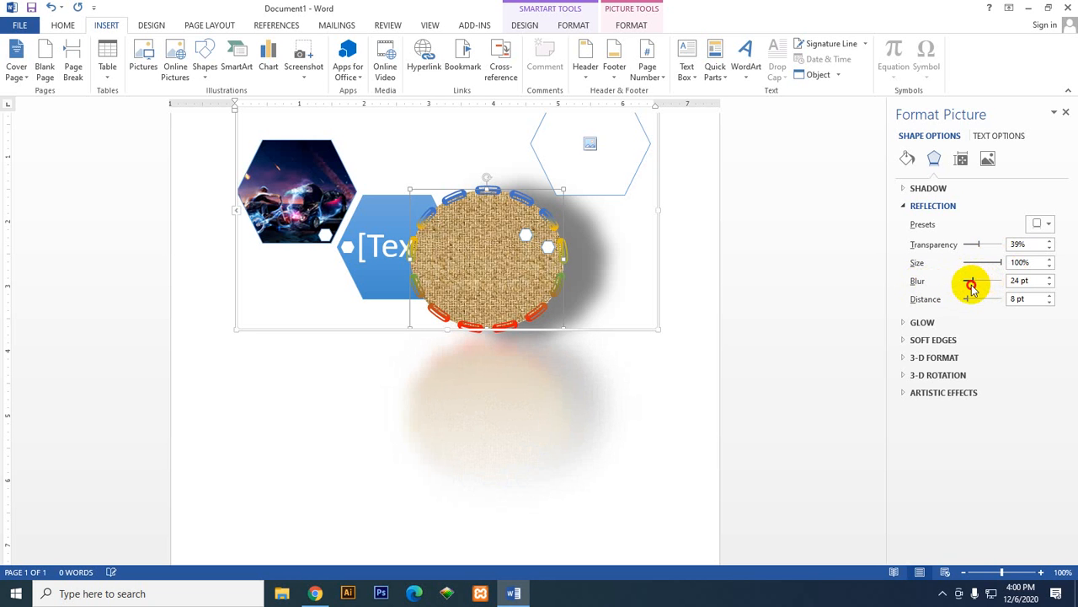
{"action": "left_click_drag", "start_coordinate": [968, 289], "coordinate": [985, 291]}
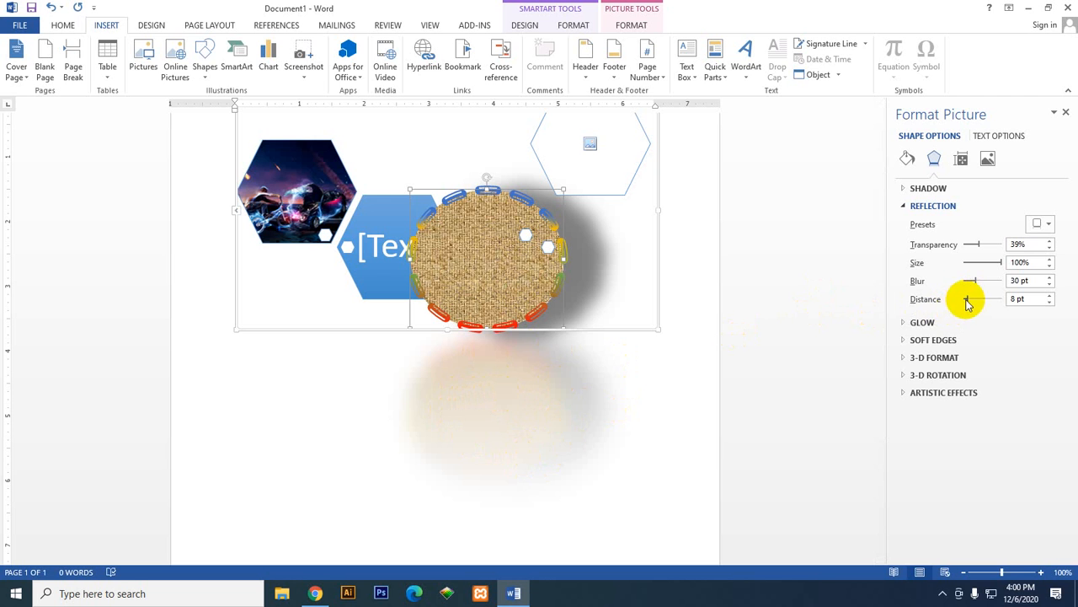
{"action": "left_click_drag", "start_coordinate": [973, 302], "coordinate": [982, 305]}
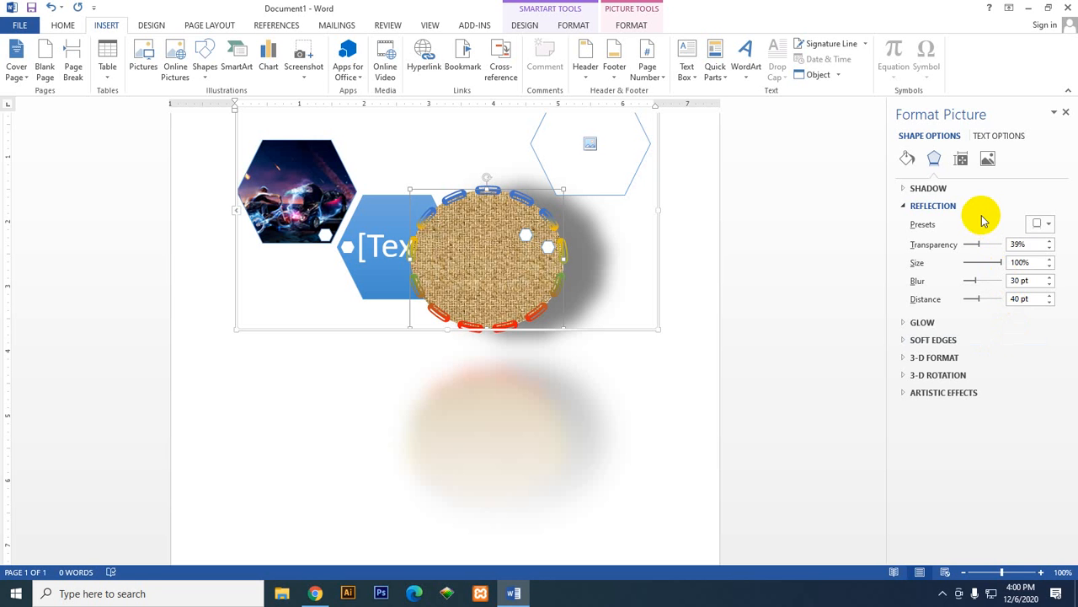
{"action": "left_click", "coordinate": [908, 207]}
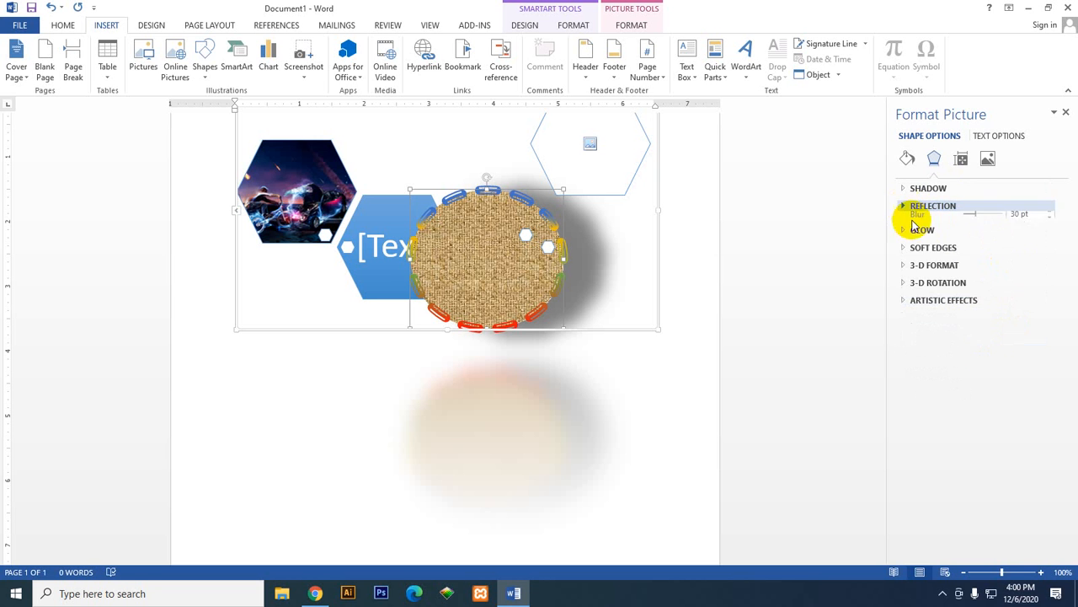
Step: Apply the orange 18 pt glow preset to the oval
{"action": "left_click", "coordinate": [923, 223]}
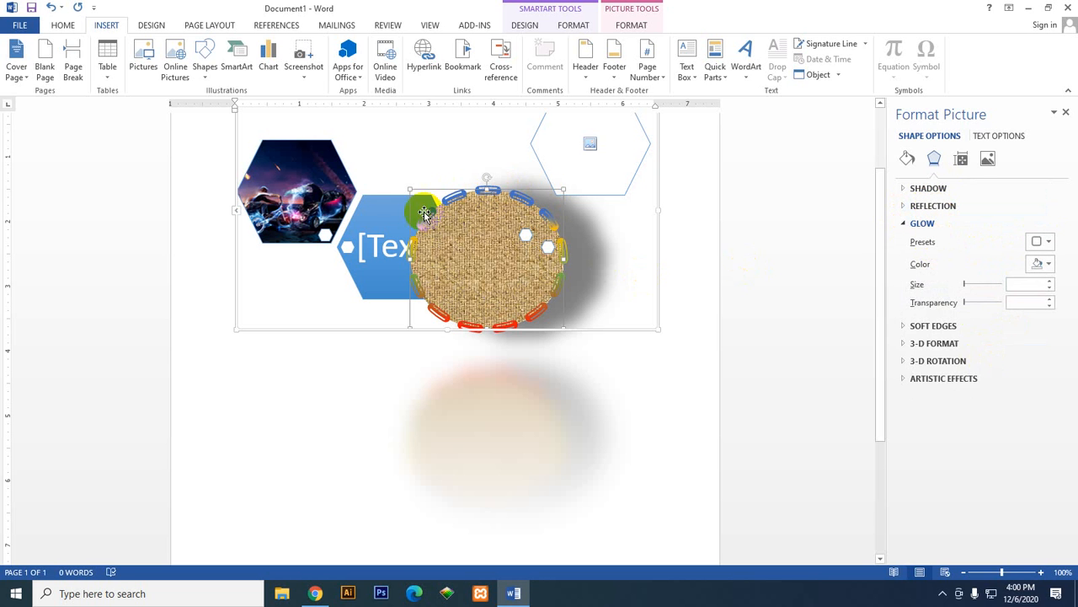
{"action": "left_click", "coordinate": [1041, 244]}
{"action": "left_click", "coordinate": [905, 452]}
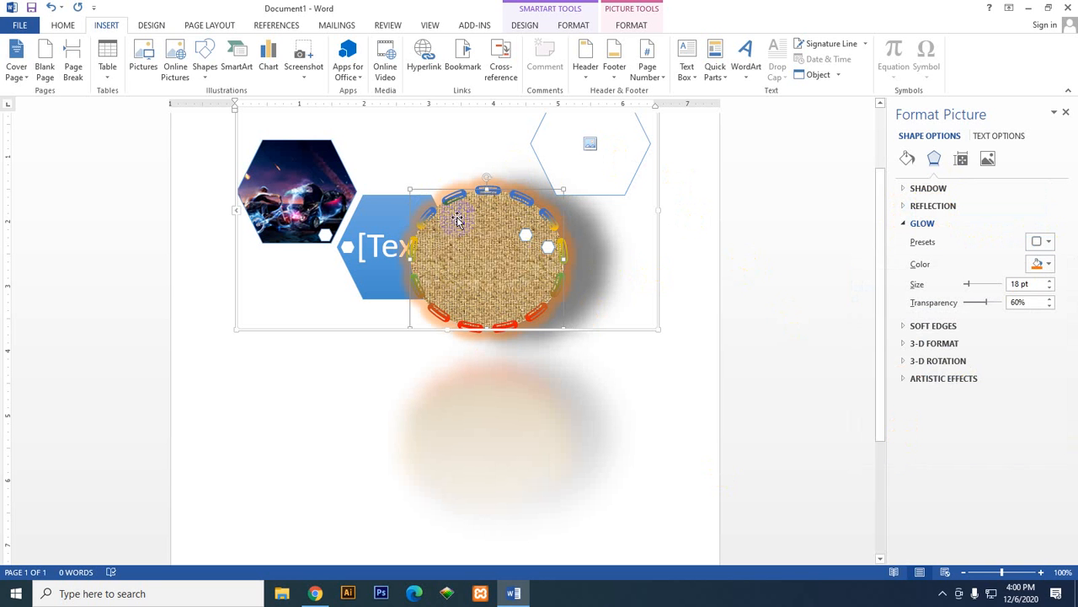
Step: Try the light gray theme colour for the oval's glow, and shift the oval slightly to the right
{"action": "left_click", "coordinate": [1042, 263]}
{"action": "left_click", "coordinate": [988, 296]}
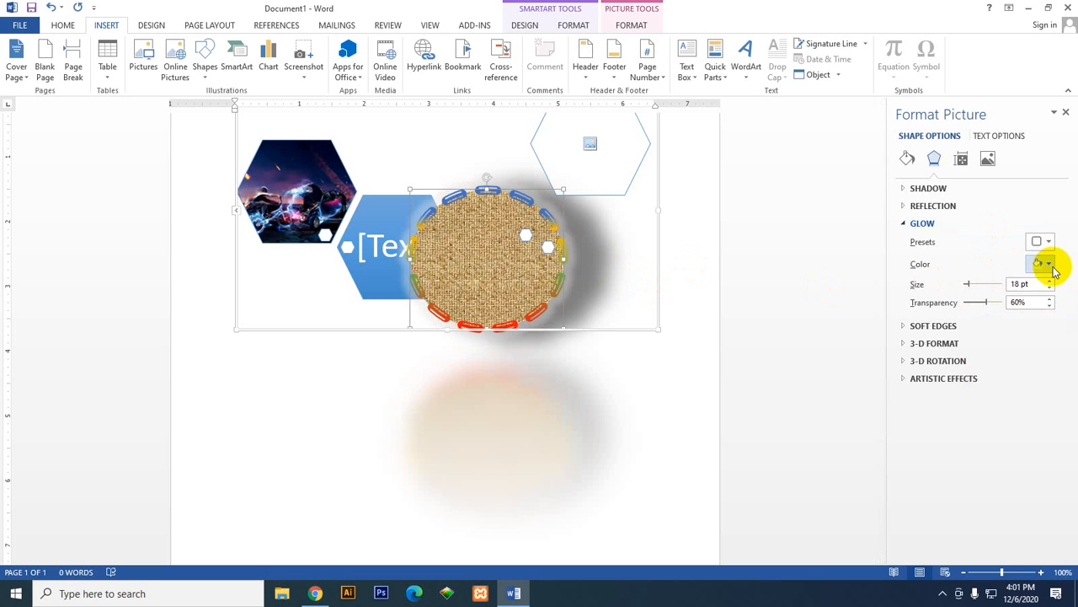
{"action": "left_click_drag", "start_coordinate": [503, 271], "coordinate": [618, 275]}
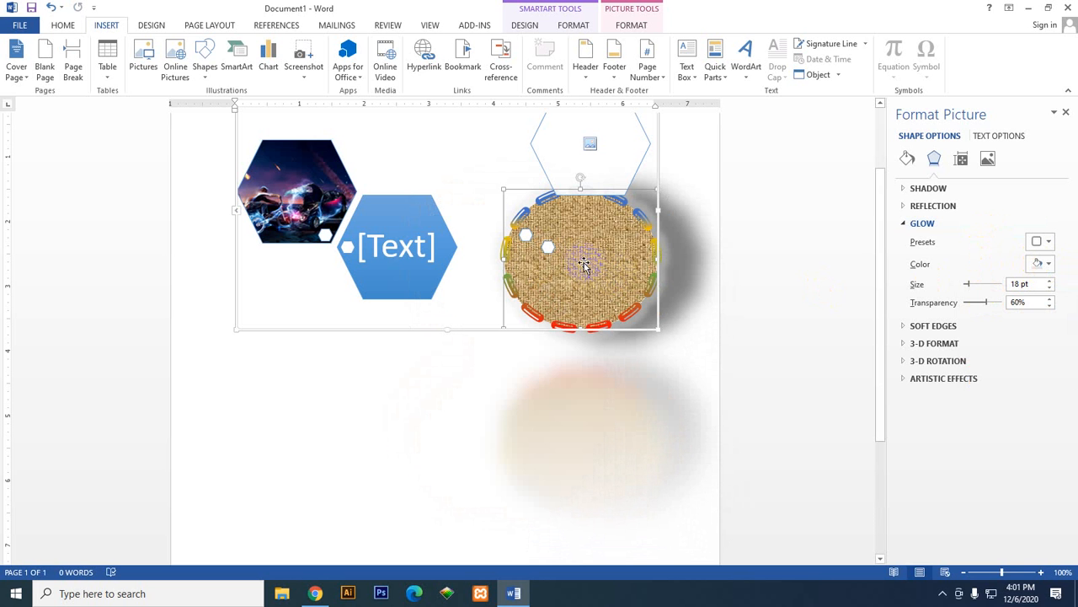
{"action": "left_click_drag", "start_coordinate": [548, 261], "coordinate": [508, 269]}
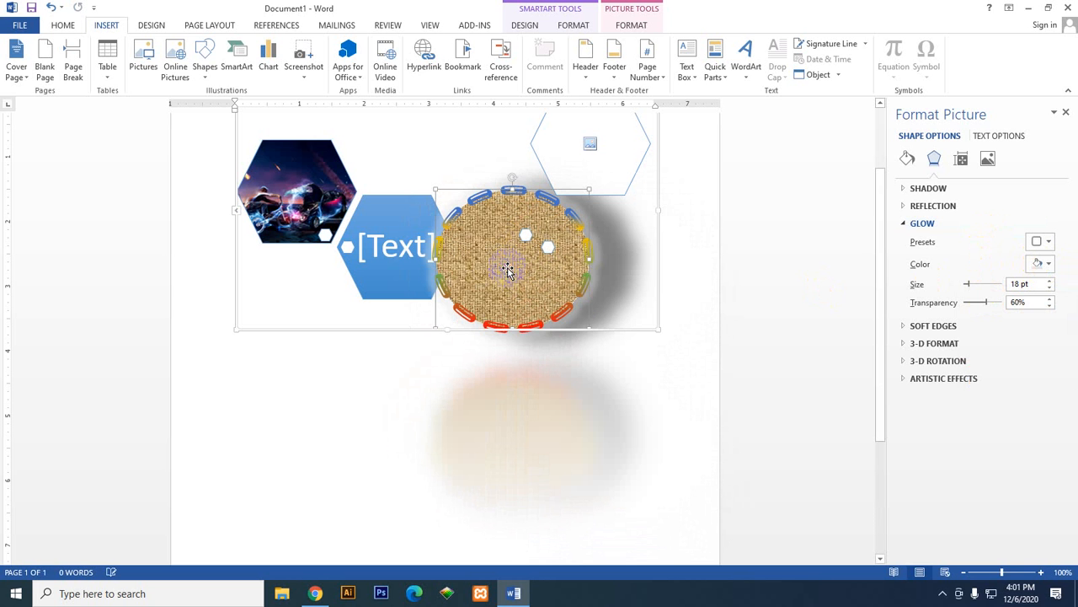
Step: Try dark orange and gold for the oval's glow, and settle on the theme blue
{"action": "left_click", "coordinate": [1042, 264]}
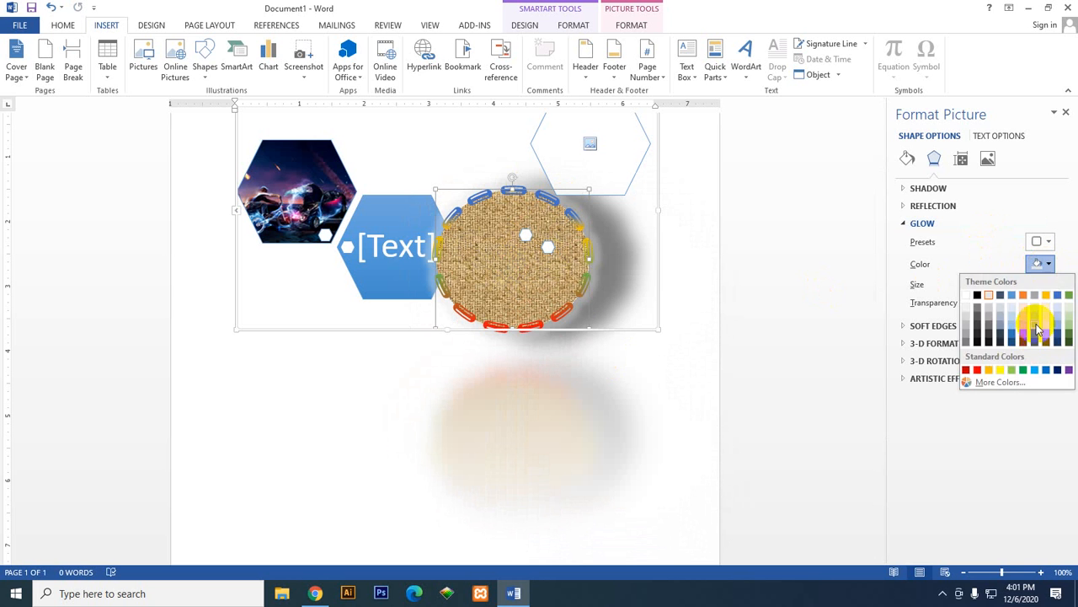
{"action": "left_click", "coordinate": [1022, 338]}
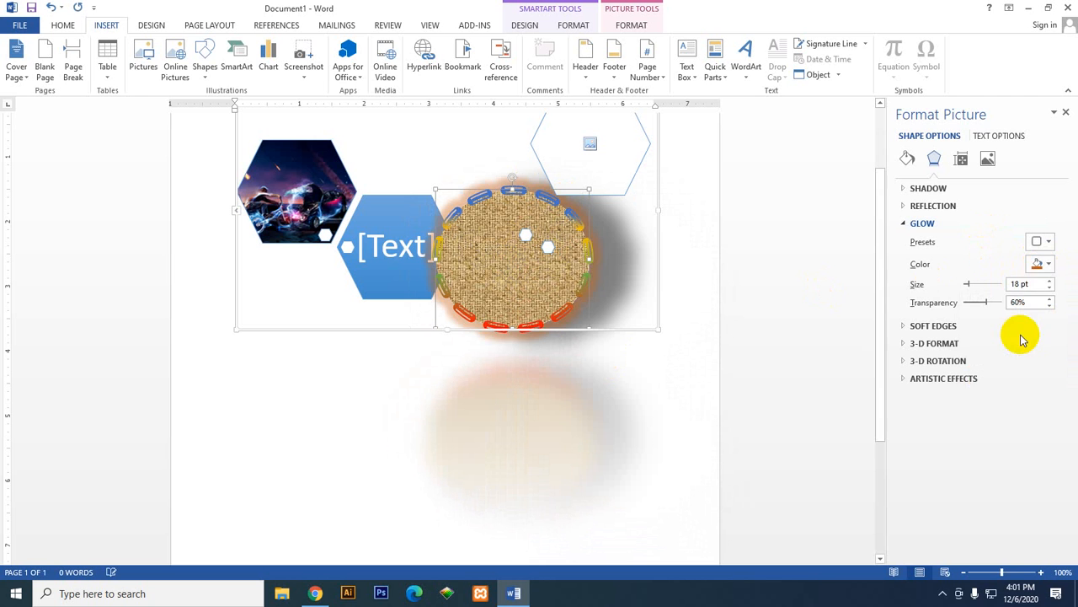
{"action": "left_click", "coordinate": [1048, 264]}
{"action": "left_click", "coordinate": [1047, 295]}
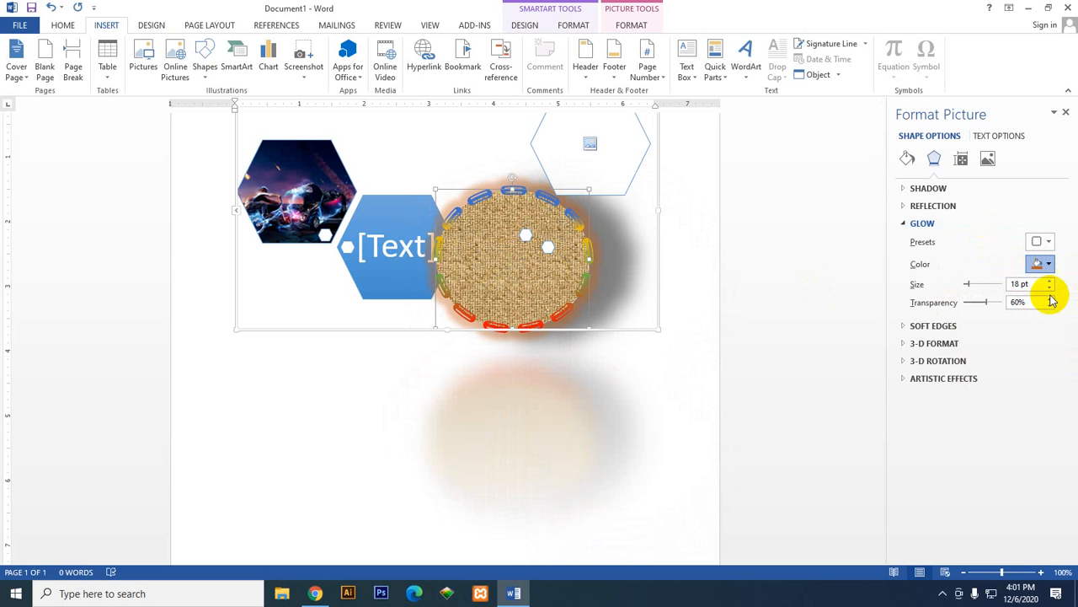
{"action": "left_click", "coordinate": [1042, 262]}
{"action": "left_click", "coordinate": [1057, 294]}
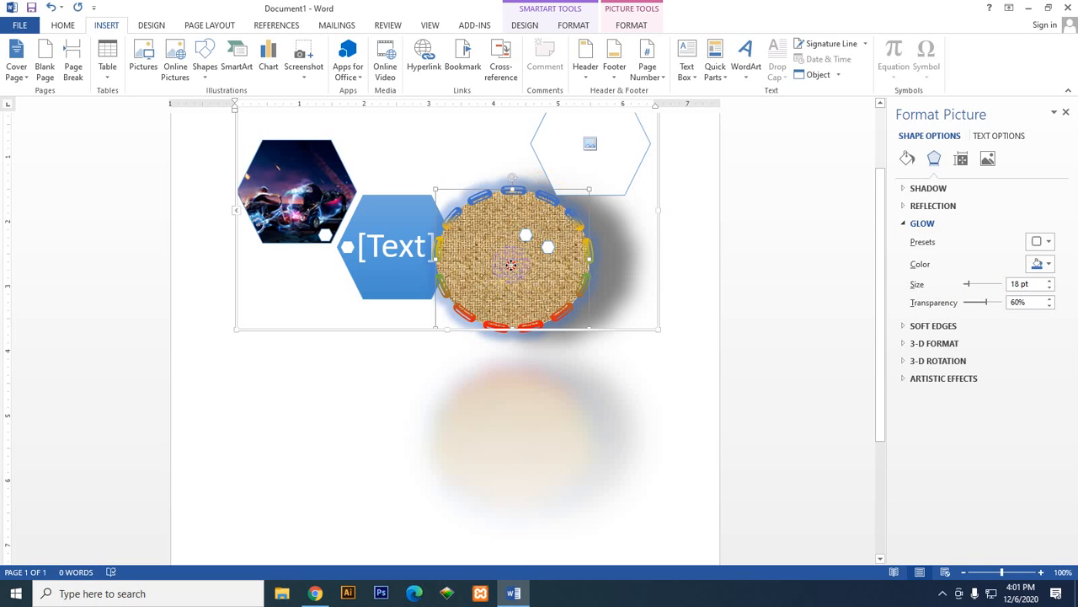
Step: Shift the oval slightly left over the text hexagon, and insert a blank page after the SmartArt
{"action": "left_click_drag", "start_coordinate": [511, 265], "coordinate": [491, 195]}
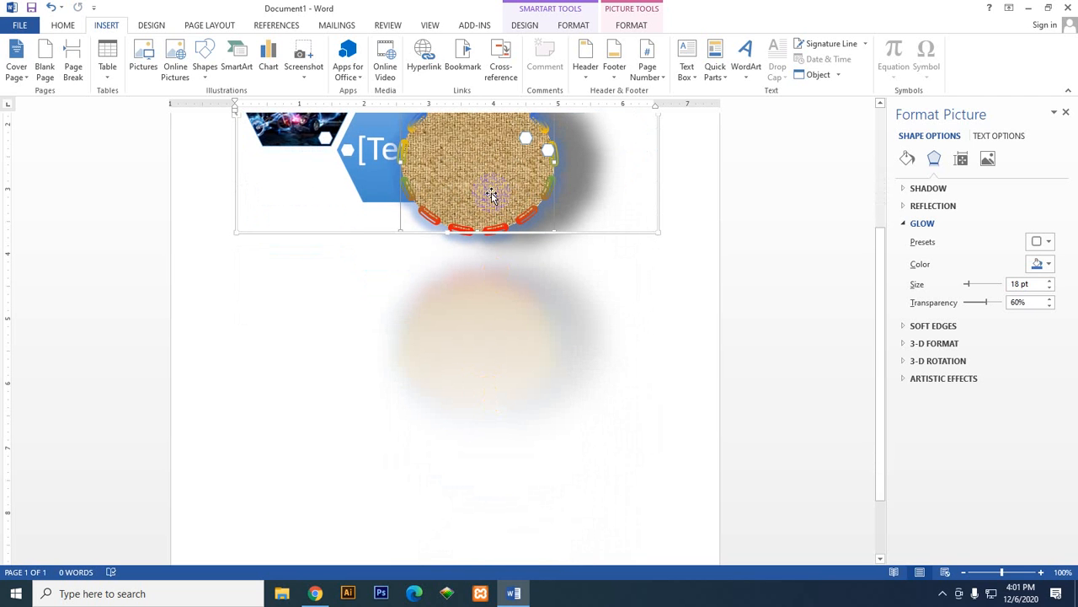
{"action": "scroll", "coordinate": [491, 206], "scroll_direction": "down", "scroll_amount": 2}
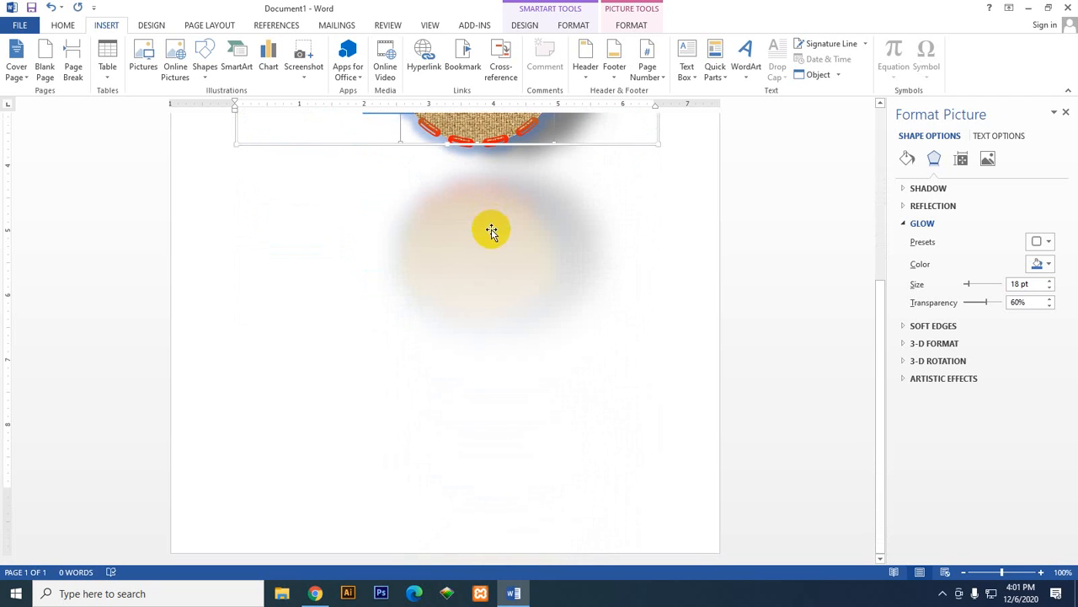
{"action": "left_click", "coordinate": [443, 381]}
{"action": "left_click", "coordinate": [434, 401]}
{"action": "left_click", "coordinate": [414, 407]}
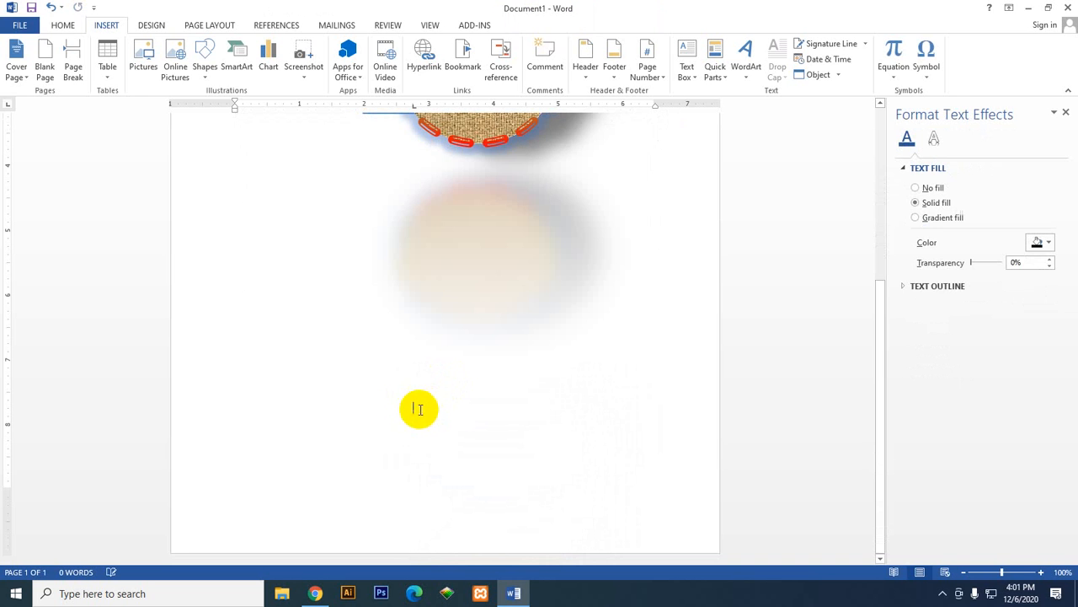
{"action": "left_click", "coordinate": [44, 66]}
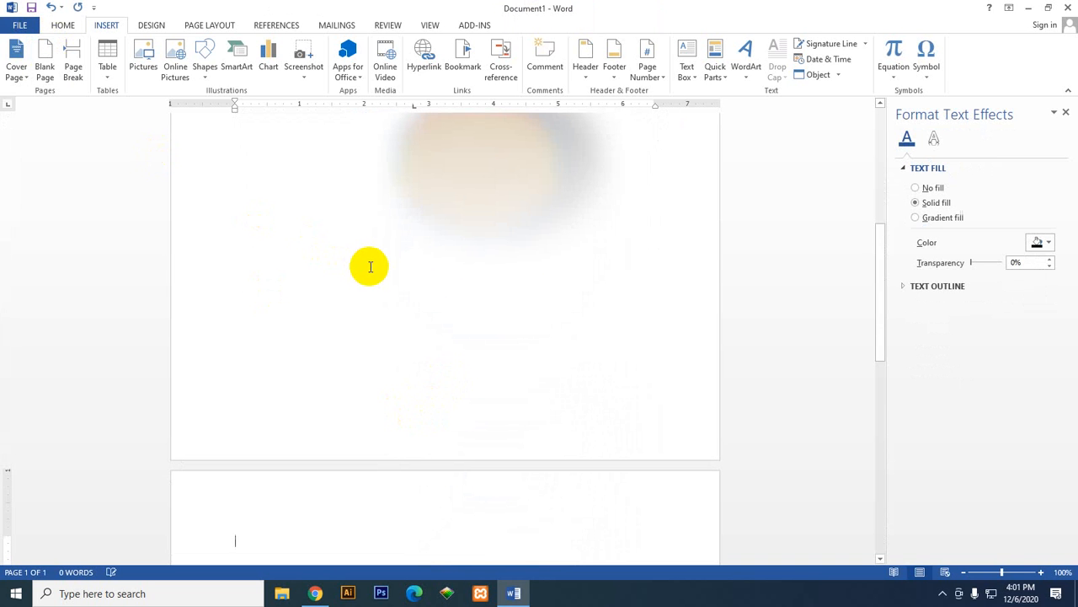
{"action": "scroll", "coordinate": [369, 266], "scroll_direction": "down", "scroll_amount": 6}
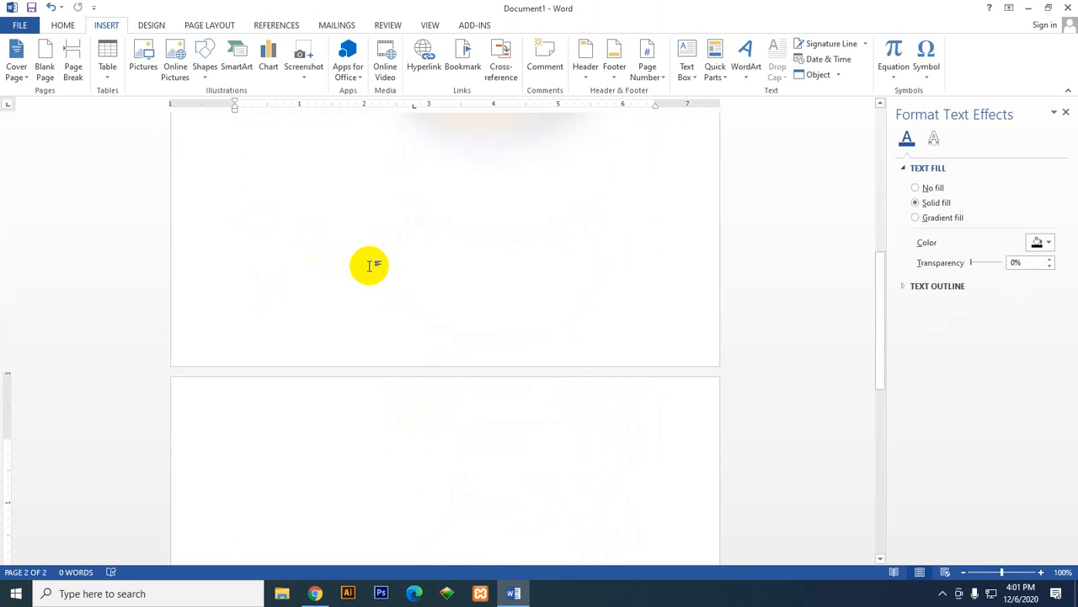
{"action": "scroll", "coordinate": [370, 263], "scroll_direction": "up", "scroll_amount": 6}
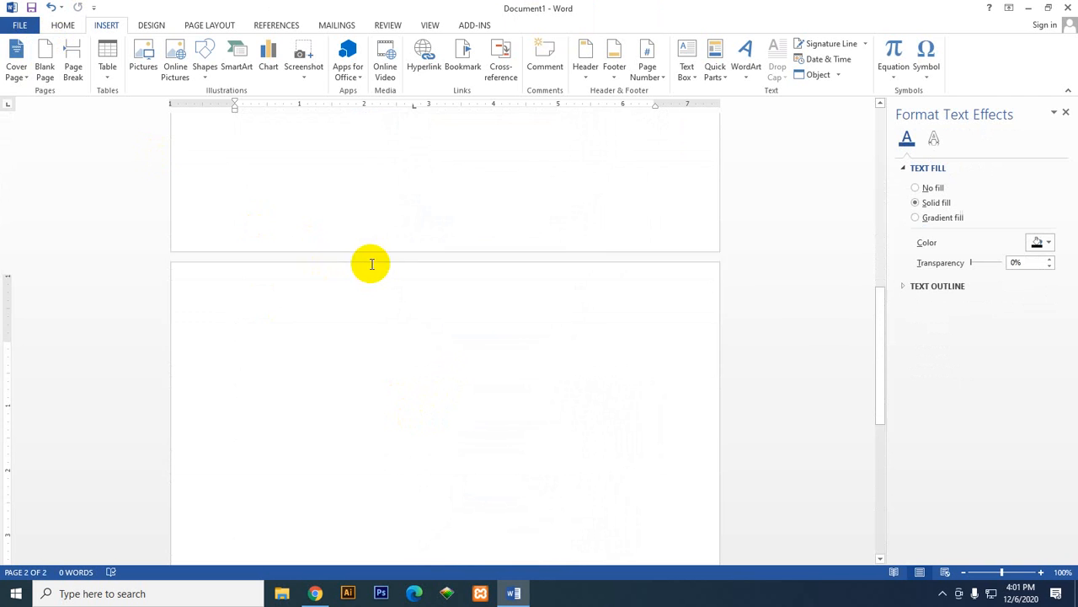
Step: Try to move the textured oval out of the SmartArt down to the new page, shifting it further left
{"action": "left_click", "coordinate": [450, 239]}
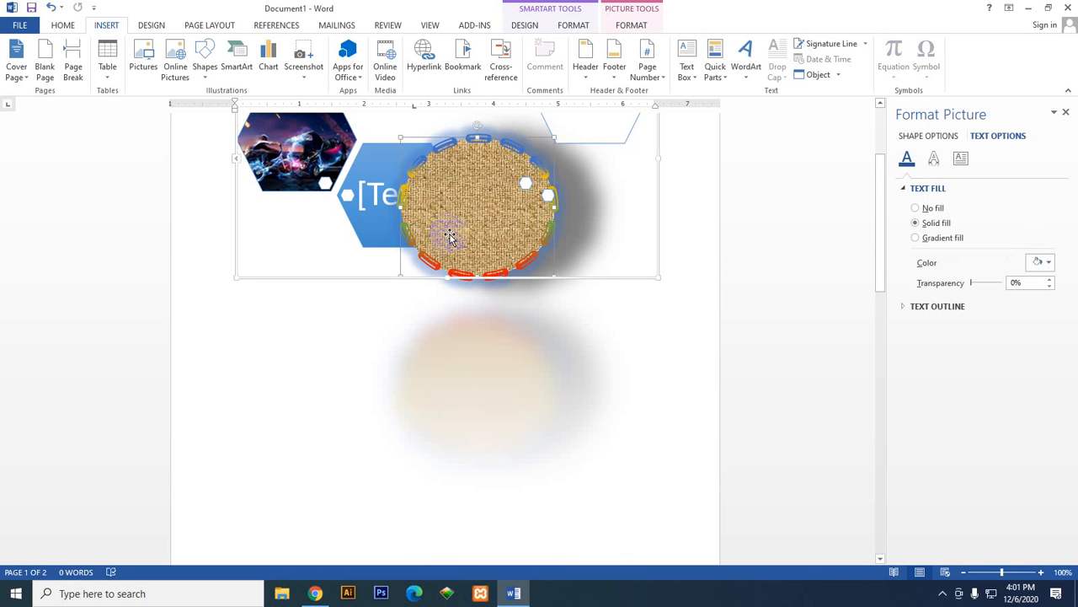
{"action": "scroll", "coordinate": [450, 260], "scroll_direction": "down", "scroll_amount": 6}
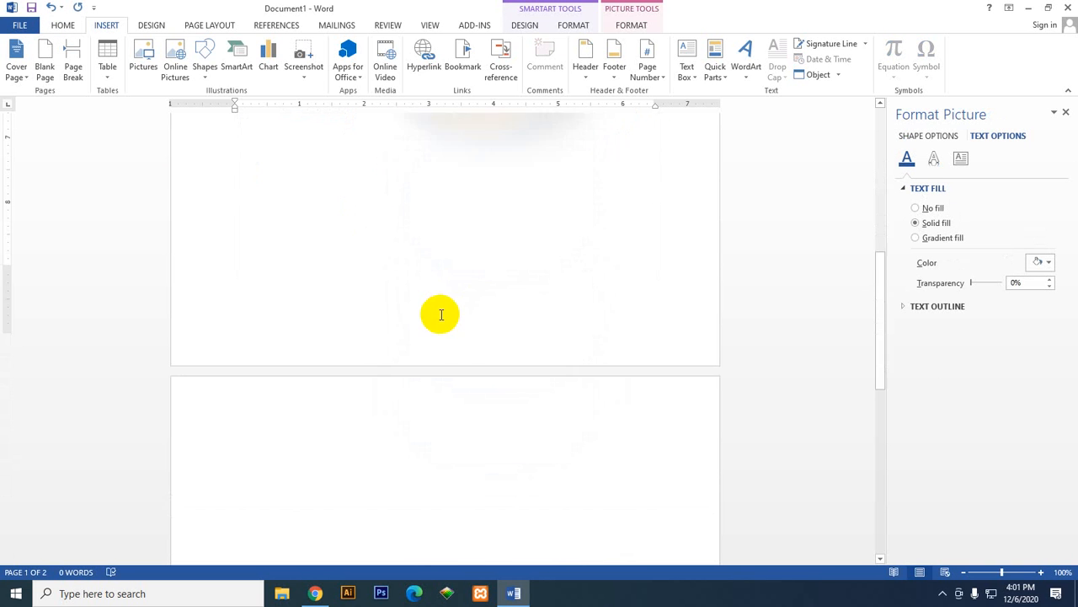
{"action": "left_click", "coordinate": [437, 393]}
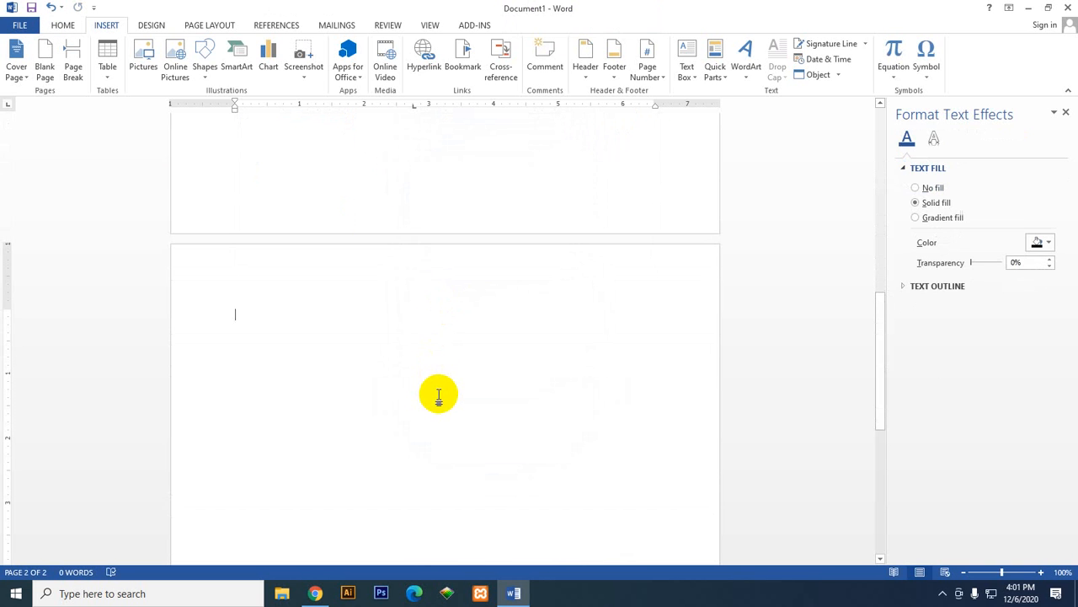
{"action": "scroll", "coordinate": [437, 383], "scroll_direction": "up", "scroll_amount": 5}
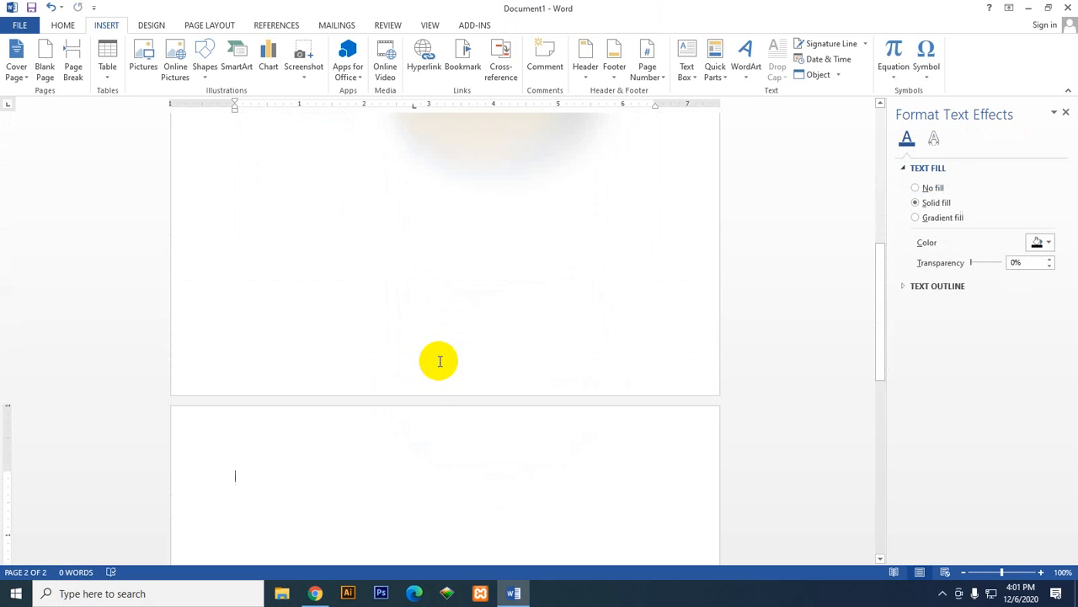
{"action": "scroll", "coordinate": [452, 325], "scroll_direction": "up", "scroll_amount": 6}
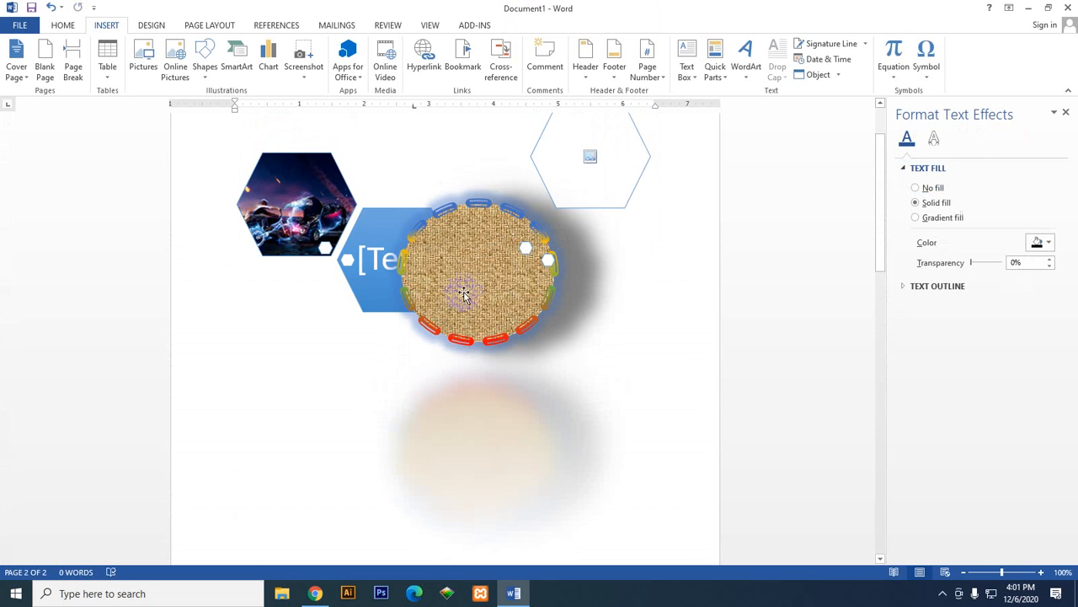
{"action": "left_click", "coordinate": [477, 264]}
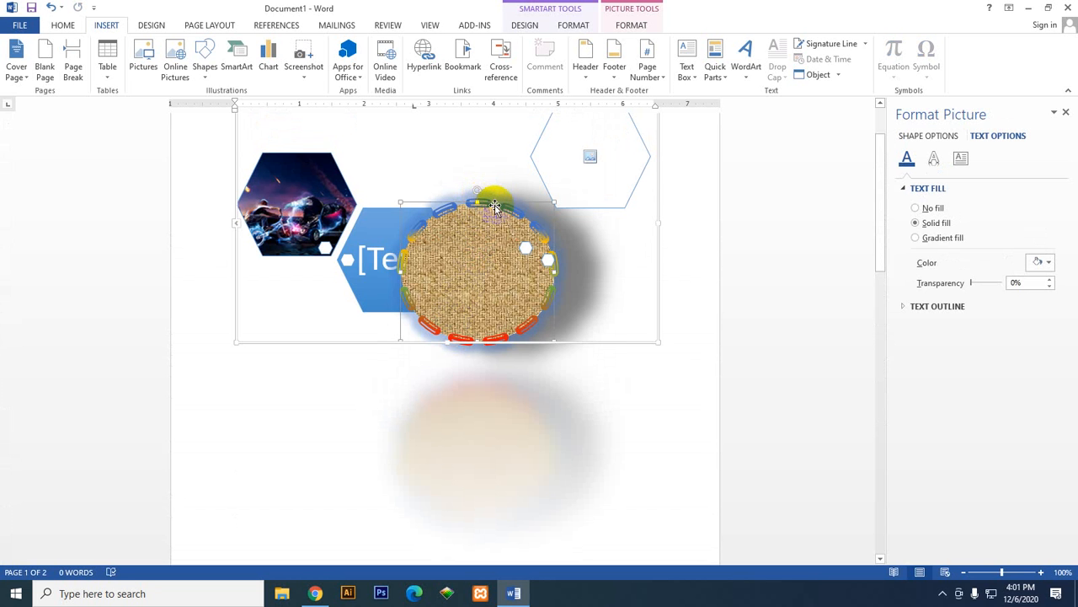
{"action": "left_click_drag", "start_coordinate": [495, 202], "coordinate": [460, 367]}
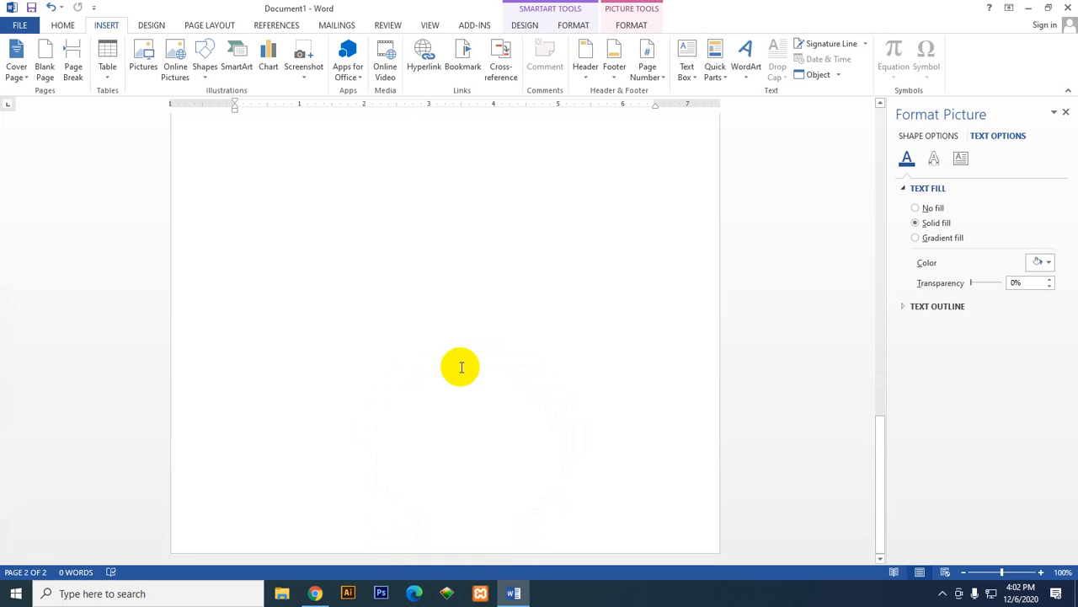
{"action": "scroll", "coordinate": [461, 367], "scroll_direction": "up", "scroll_amount": 10}
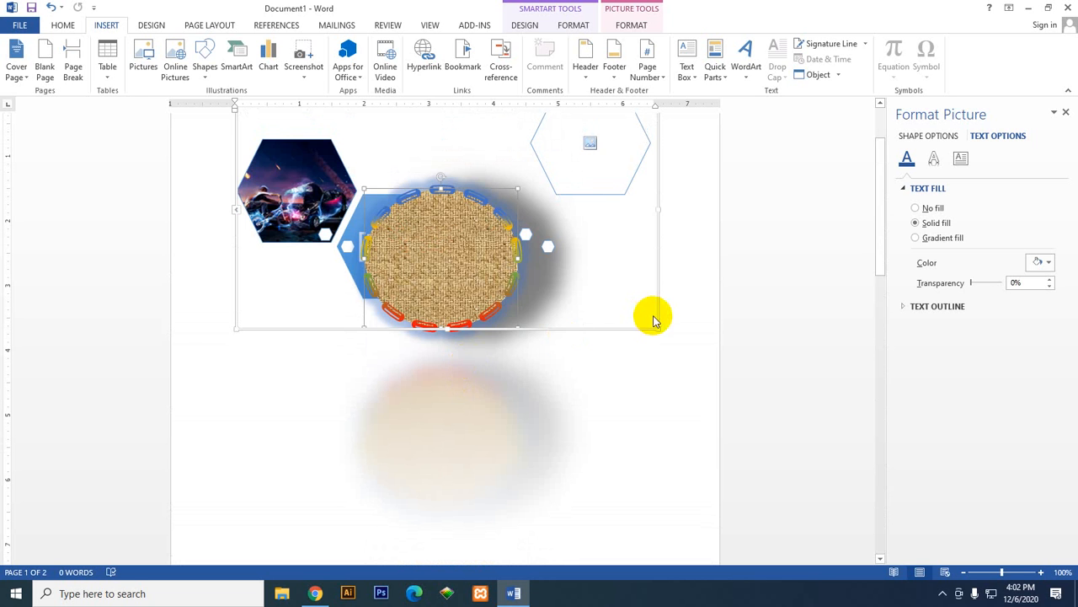
{"action": "left_click", "coordinate": [655, 328]}
{"action": "right_click", "coordinate": [656, 331]}
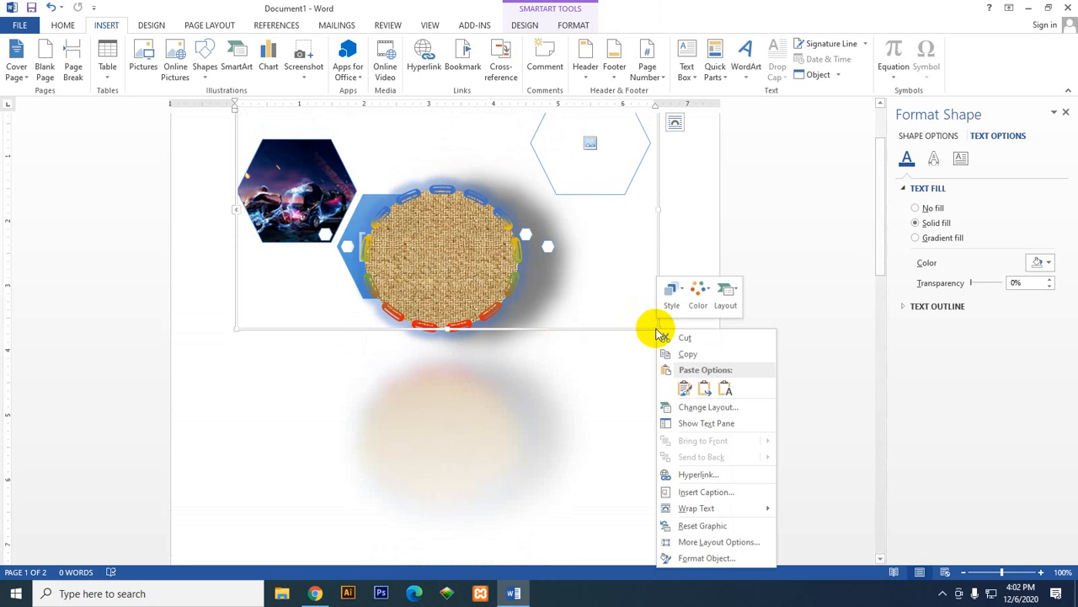
{"action": "left_click", "coordinate": [672, 290]}
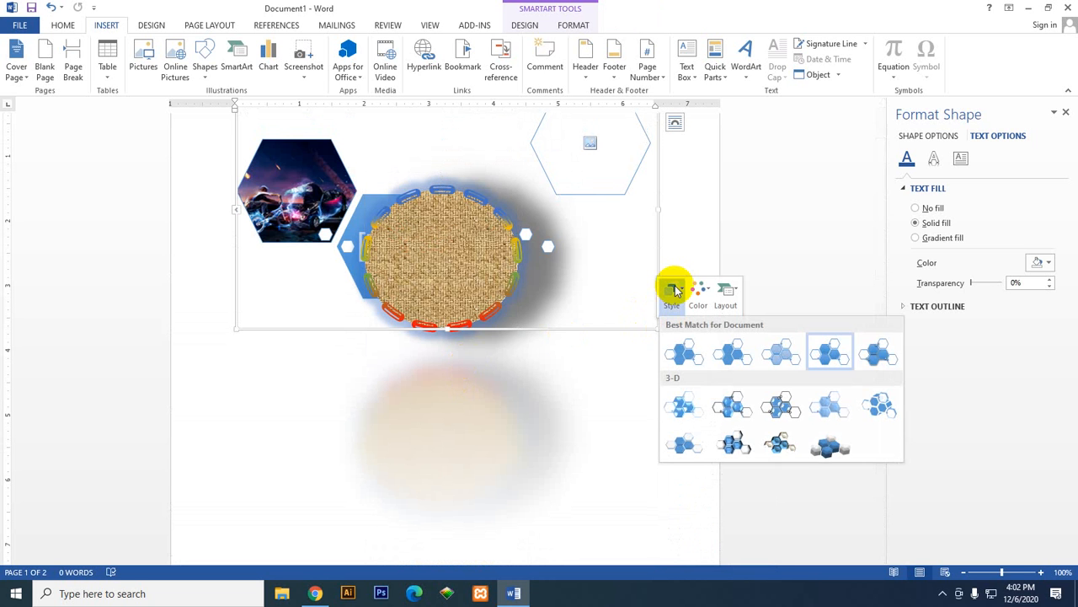
{"action": "left_click", "coordinate": [674, 291]}
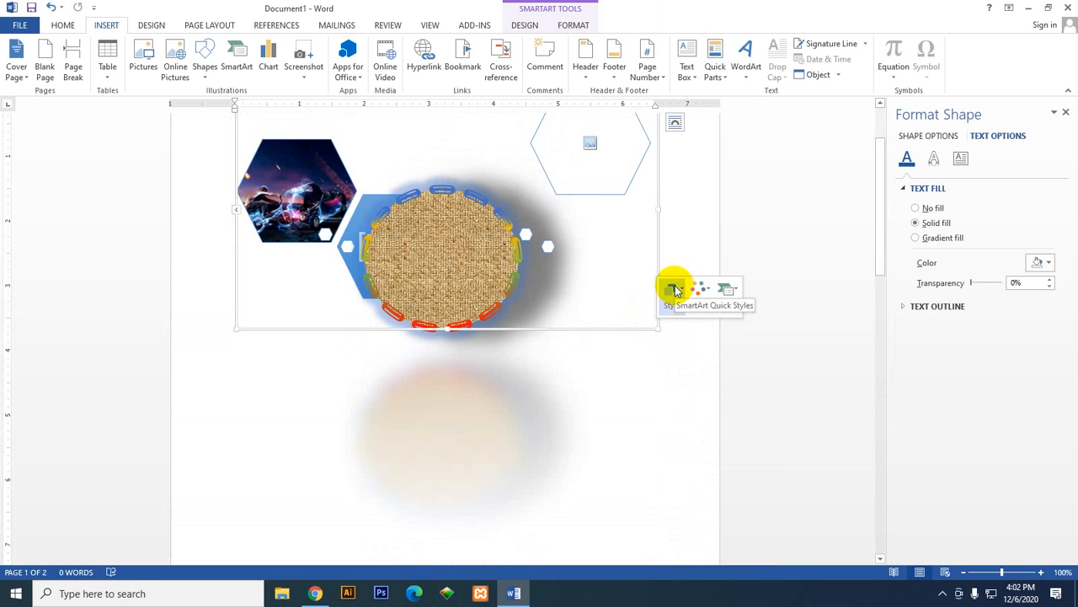
{"action": "left_click", "coordinate": [674, 291]}
{"action": "left_click", "coordinate": [691, 187]}
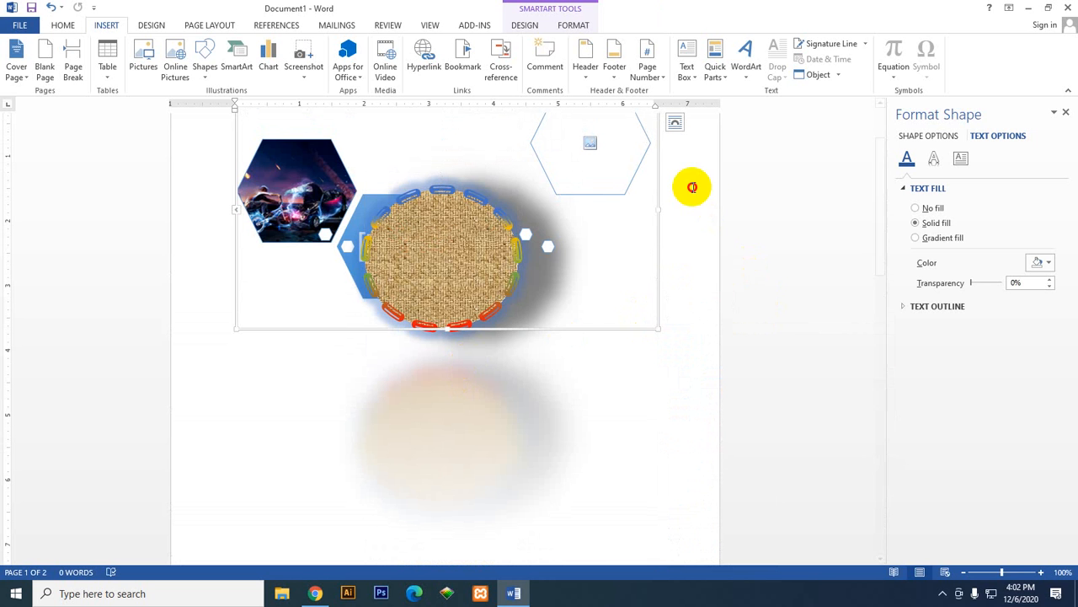
{"action": "scroll", "coordinate": [628, 410], "scroll_direction": "up", "scroll_amount": 2}
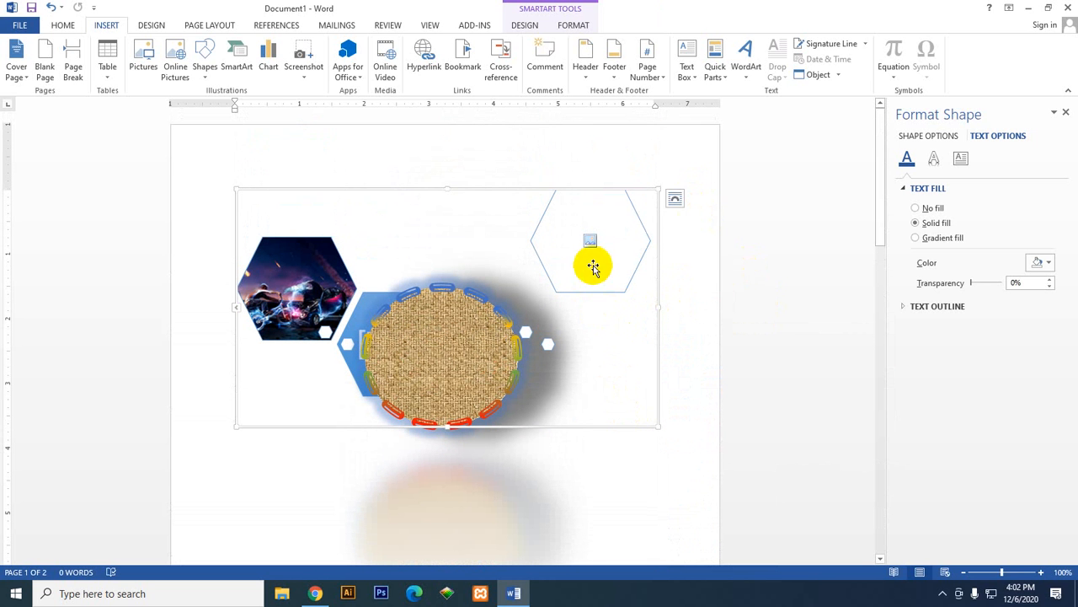
{"action": "left_click", "coordinate": [593, 266]}
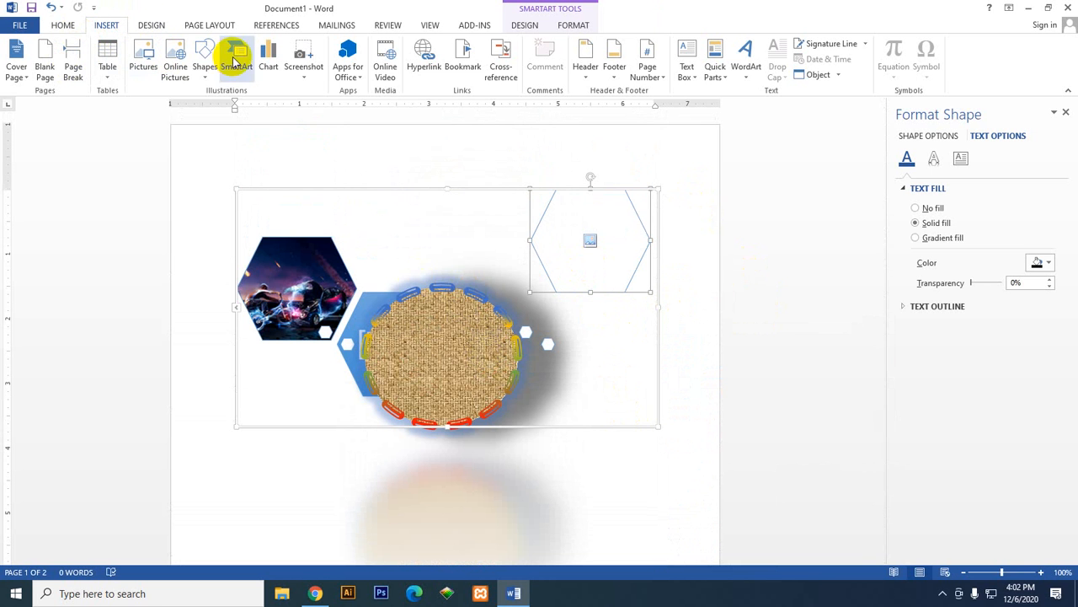
Step: Draw an oval about 3.47" high and 3.09" wide on the blank second page
{"action": "left_click", "coordinate": [204, 64]}
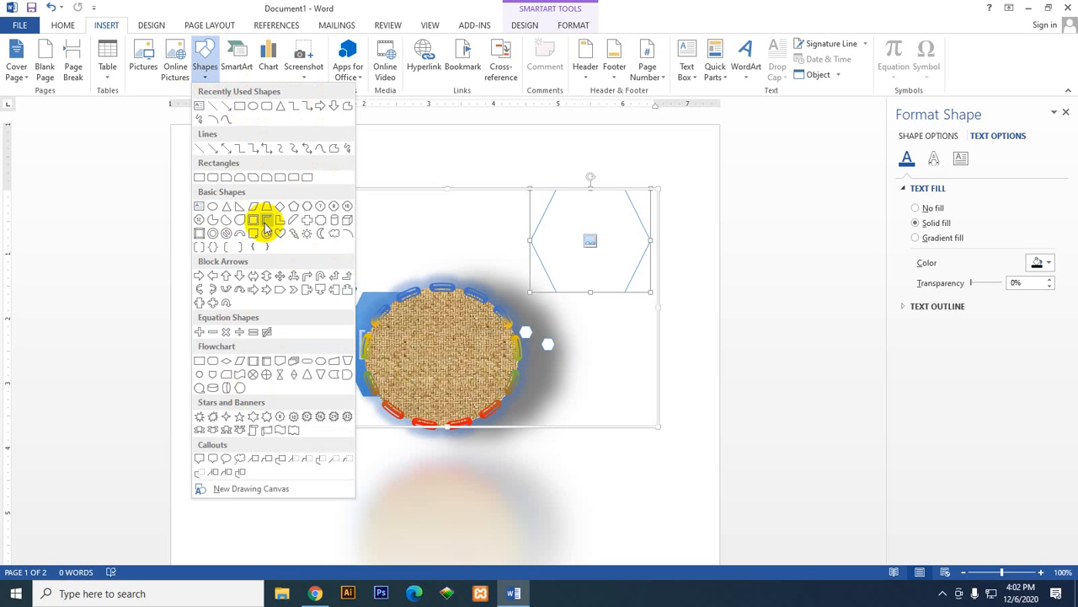
{"action": "left_click", "coordinate": [212, 208]}
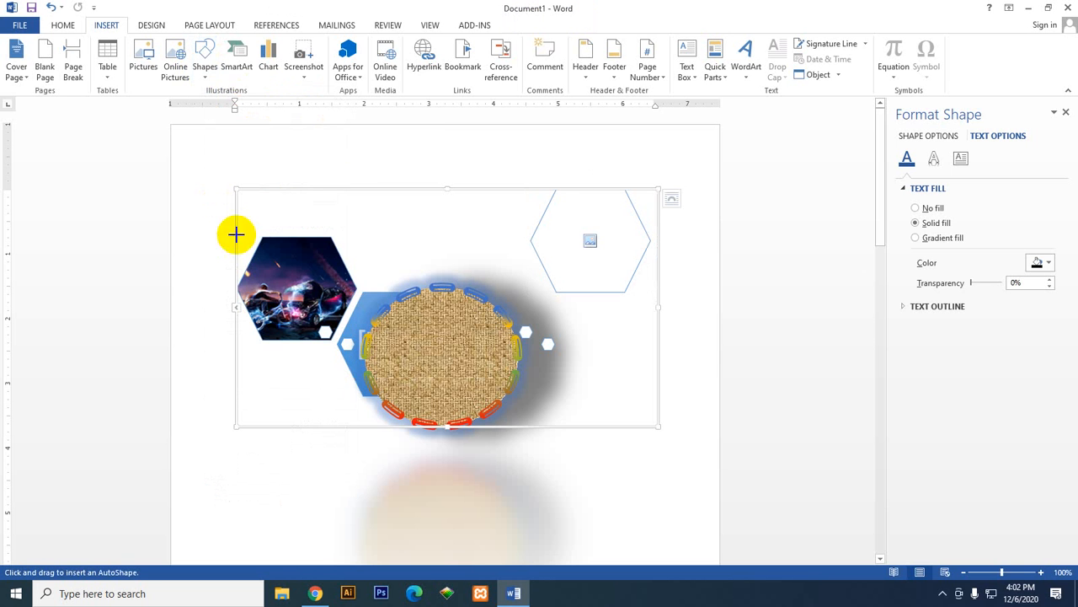
{"action": "scroll", "coordinate": [537, 307], "scroll_direction": "down", "scroll_amount": 6}
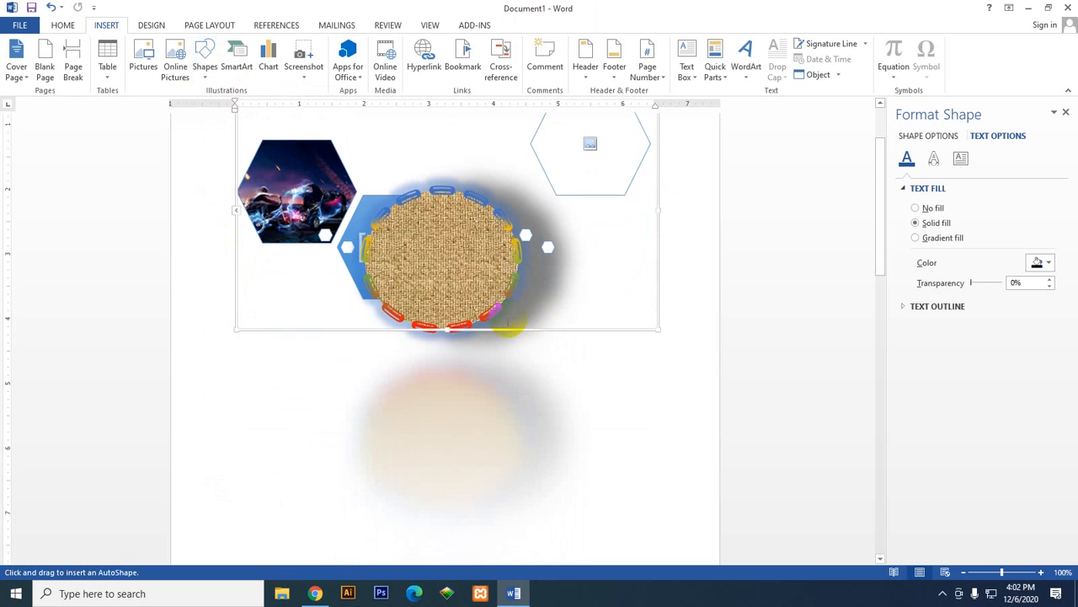
{"action": "scroll", "coordinate": [505, 314], "scroll_direction": "down", "scroll_amount": 5}
{"action": "left_click_drag", "start_coordinate": [334, 251], "coordinate": [534, 475]}
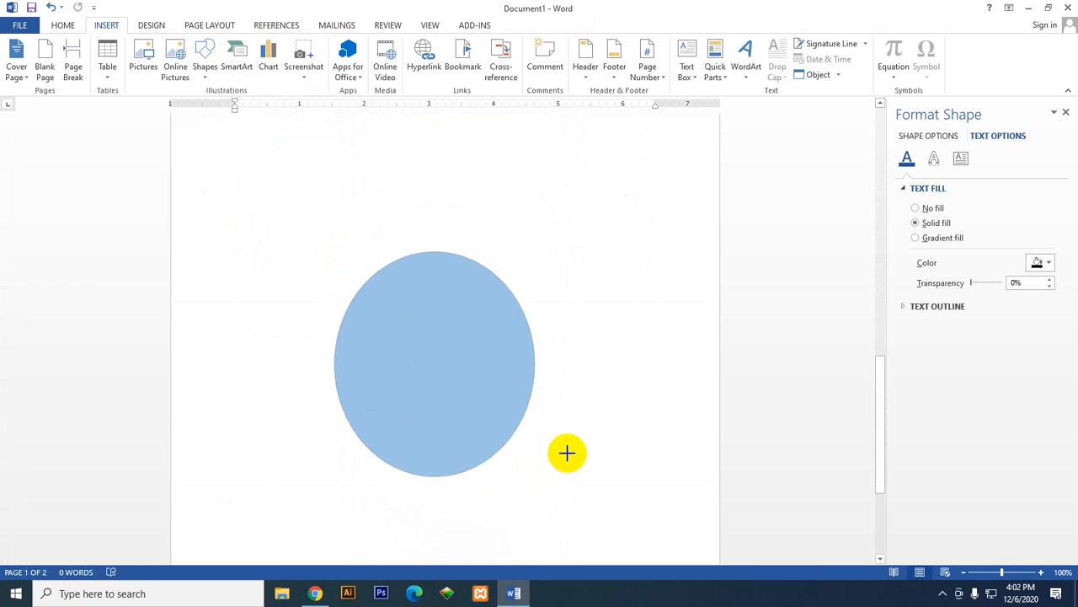
Step: Check which formatting and copying commands are available for the textured oval in the SmartArt
{"action": "scroll", "coordinate": [539, 426], "scroll_direction": "up", "scroll_amount": 10}
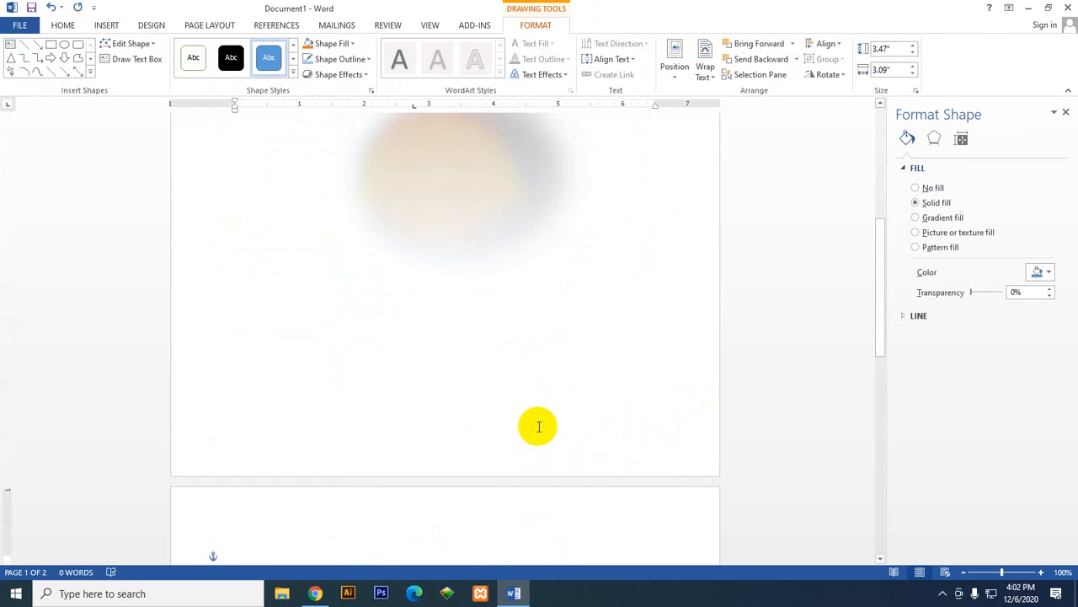
{"action": "left_click", "coordinate": [467, 261]}
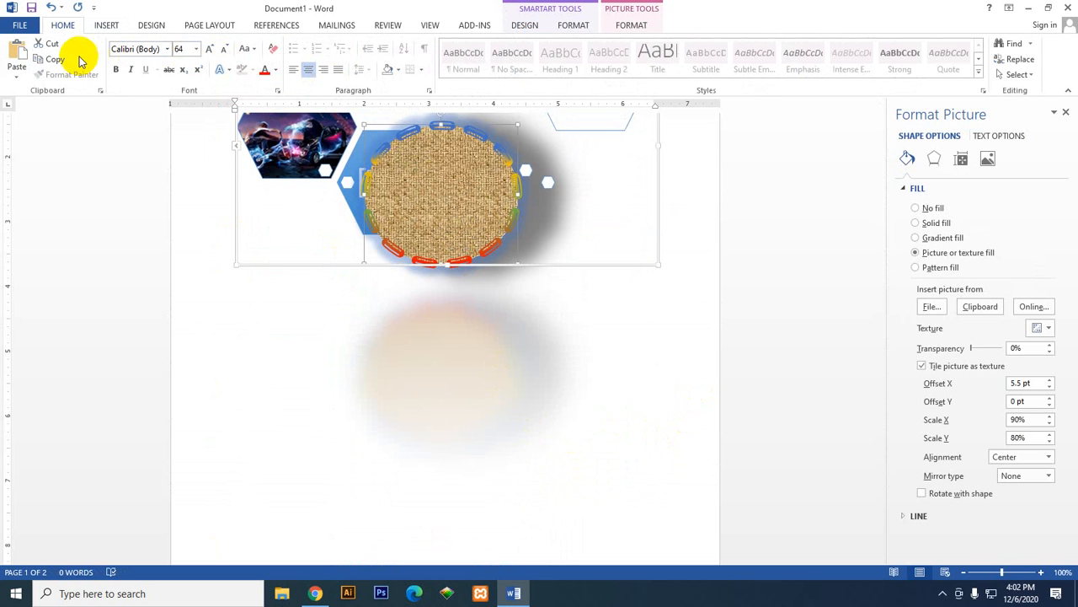
{"action": "double_click", "coordinate": [460, 191]}
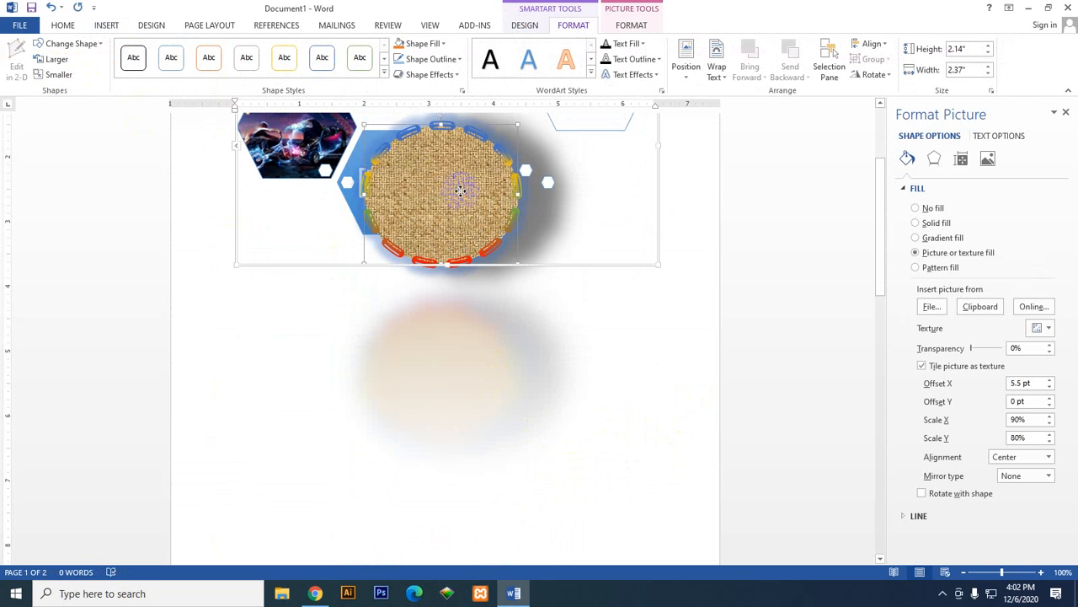
{"action": "scroll", "coordinate": [545, 287], "scroll_direction": "up", "scroll_amount": 3}
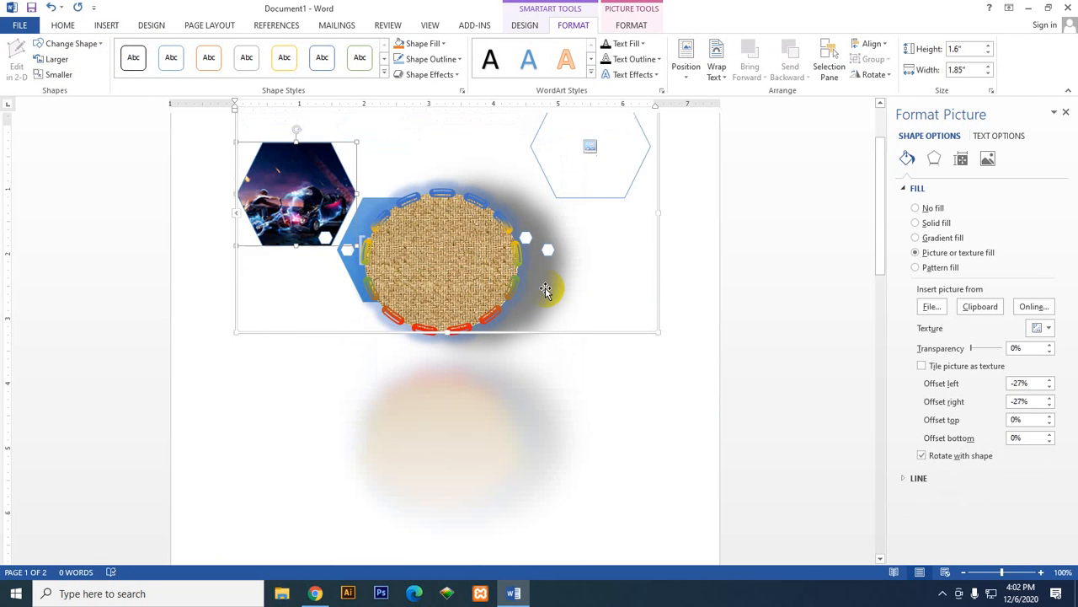
{"action": "left_click", "coordinate": [79, 27]}
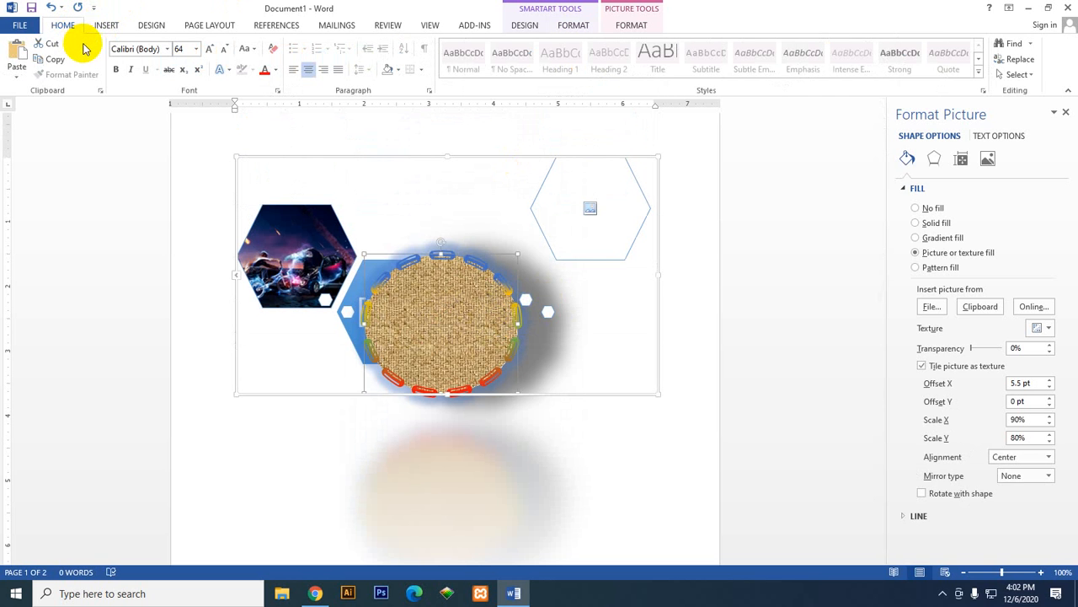
{"action": "scroll", "coordinate": [493, 353], "scroll_direction": "down", "scroll_amount": 10}
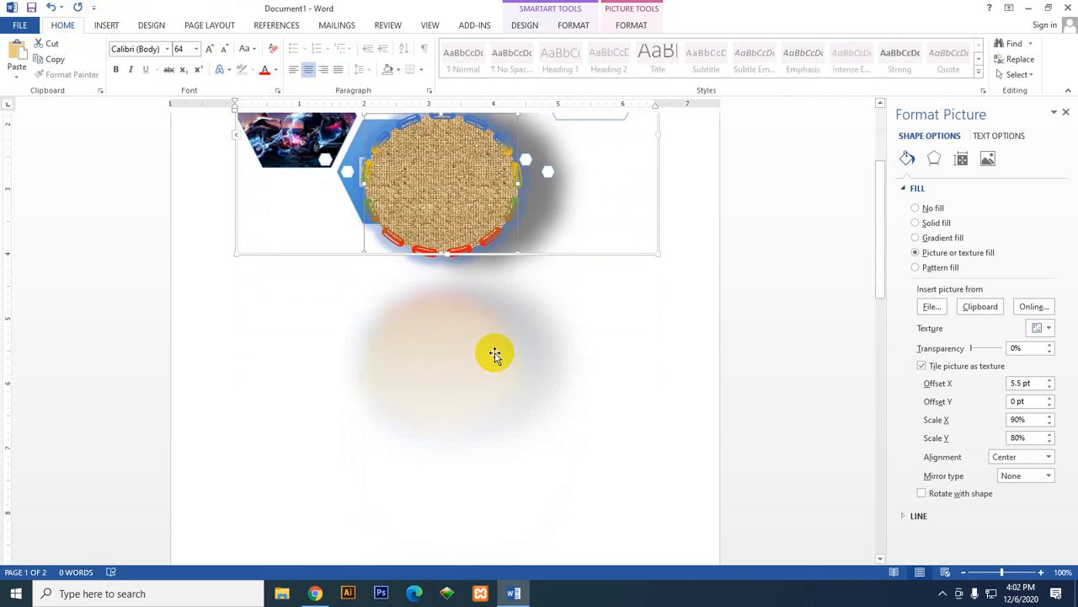
{"action": "scroll", "coordinate": [498, 350], "scroll_direction": "down", "scroll_amount": 3}
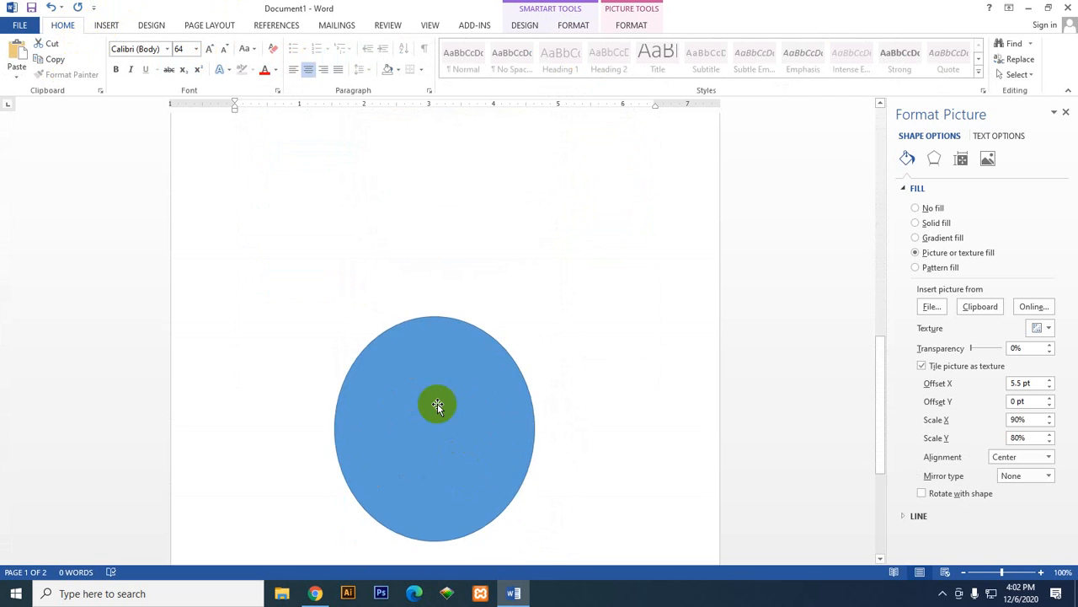
{"action": "left_click", "coordinate": [438, 402]}
{"action": "right_click", "coordinate": [438, 407]}
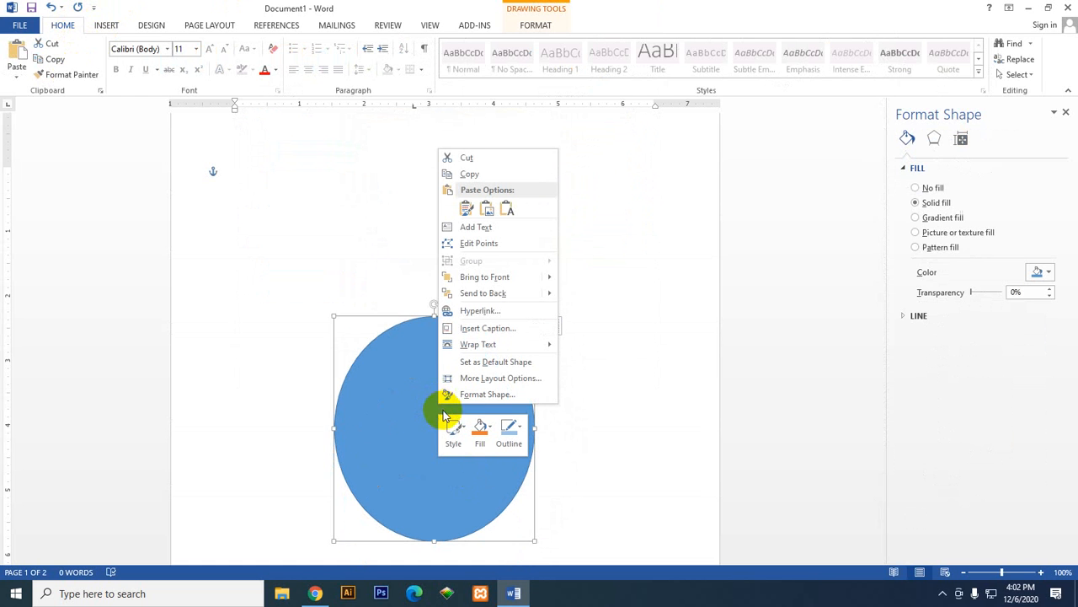
{"action": "left_click", "coordinate": [480, 430]}
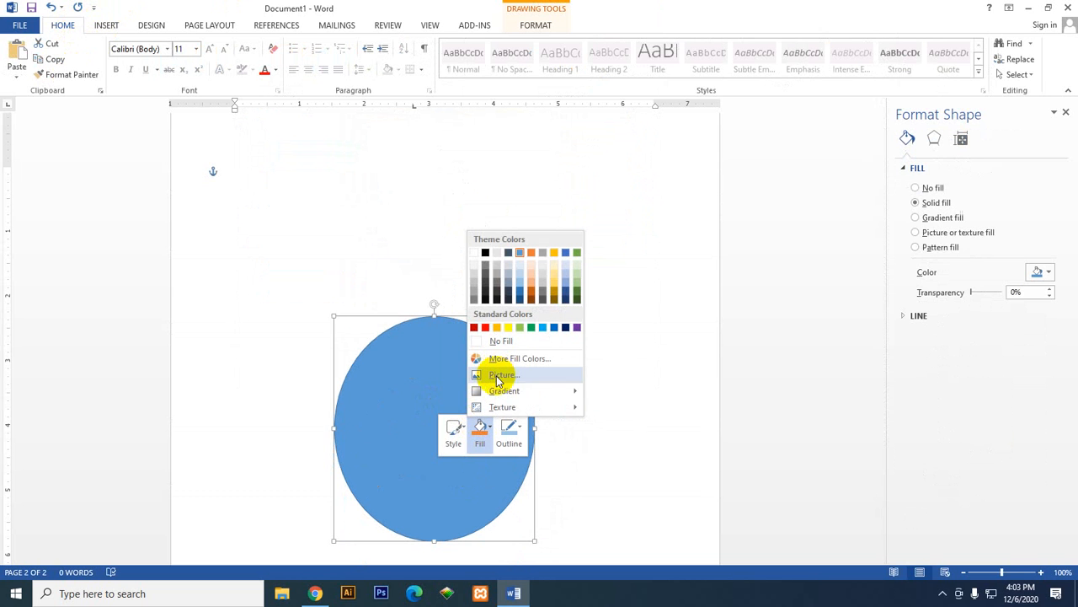
{"action": "left_click", "coordinate": [428, 259]}
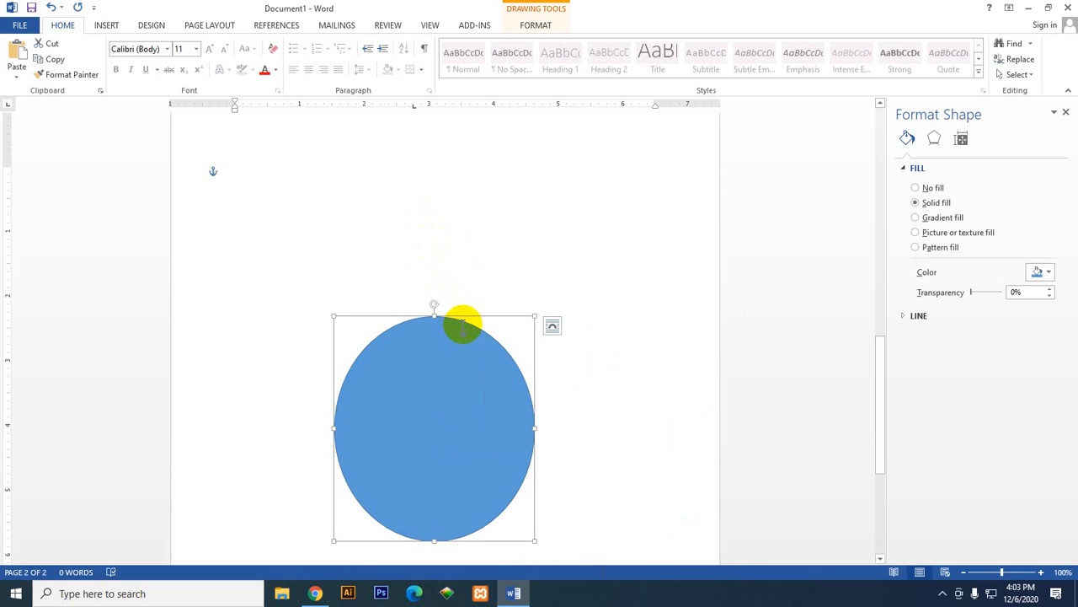
{"action": "left_click", "coordinate": [106, 24]}
{"action": "scroll", "coordinate": [452, 354], "scroll_direction": "up", "scroll_amount": 10}
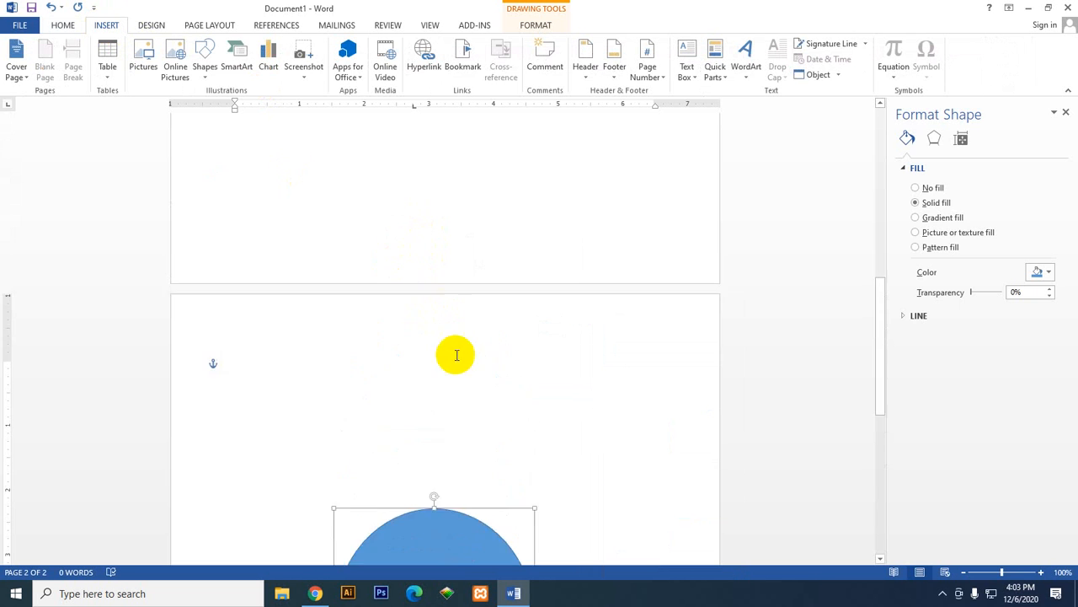
{"action": "left_click", "coordinate": [448, 307]}
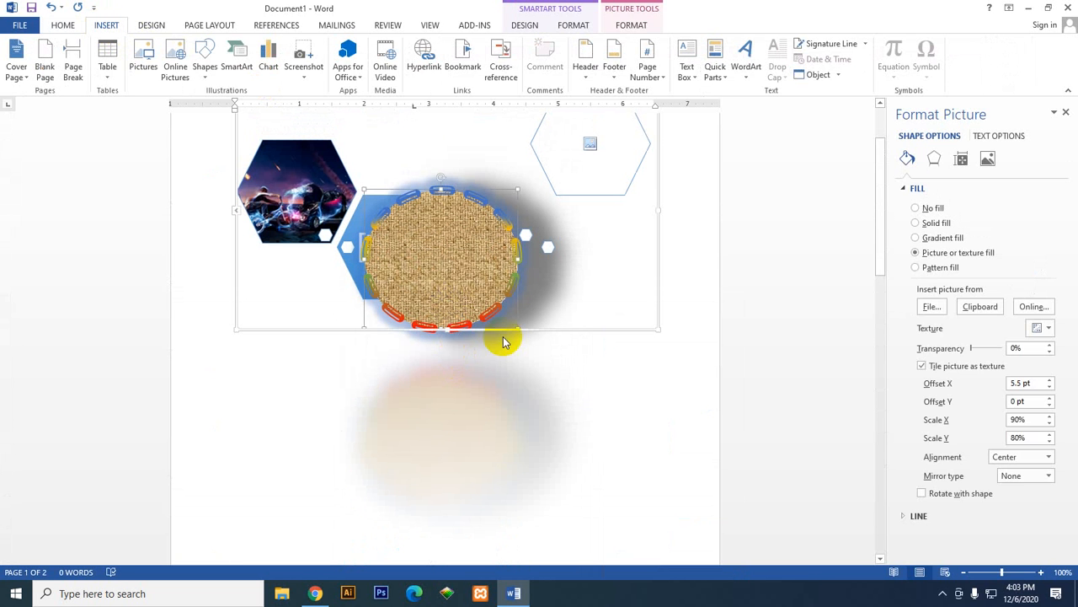
{"action": "key", "text": "Escape"}
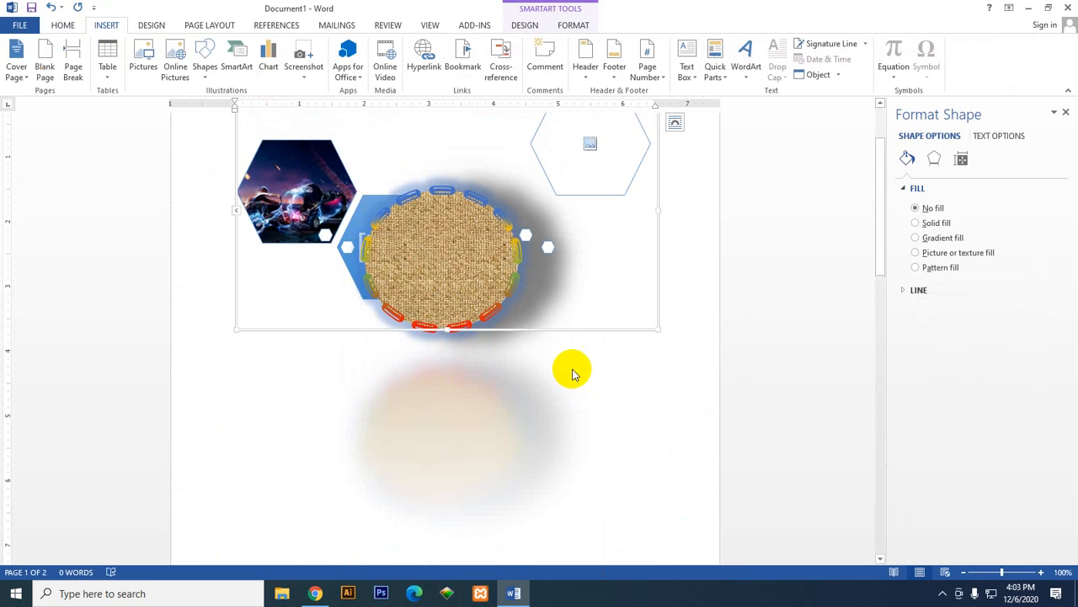
Step: Shift the textured oval right to uncover part of the text hexagon, and try standard red for its glow
{"action": "left_click_drag", "start_coordinate": [474, 274], "coordinate": [513, 272]}
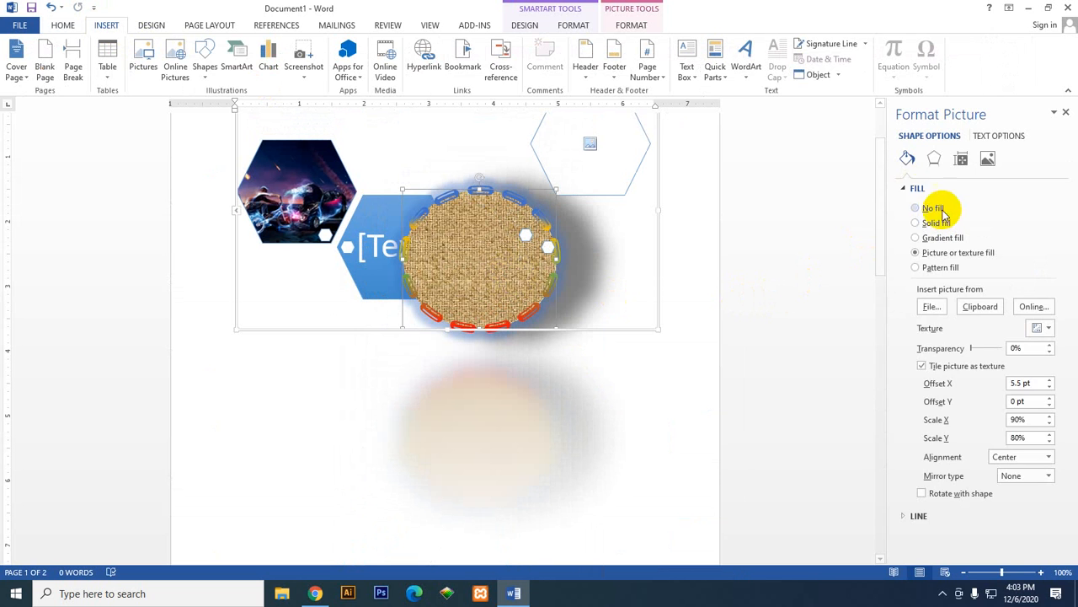
{"action": "left_click", "coordinate": [910, 189]}
{"action": "left_click", "coordinate": [934, 158]}
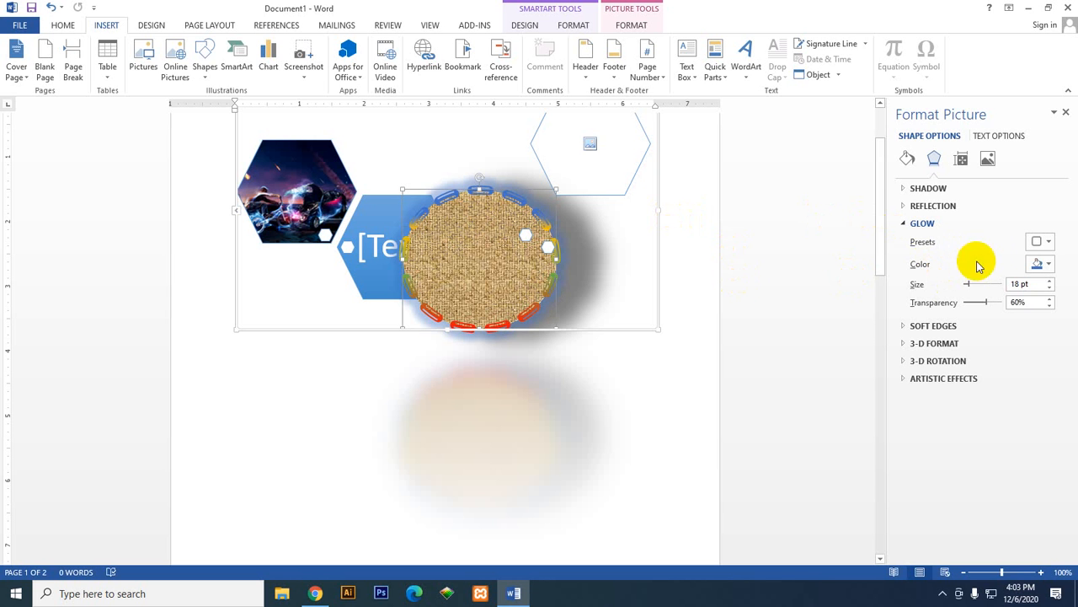
{"action": "left_click", "coordinate": [1045, 266]}
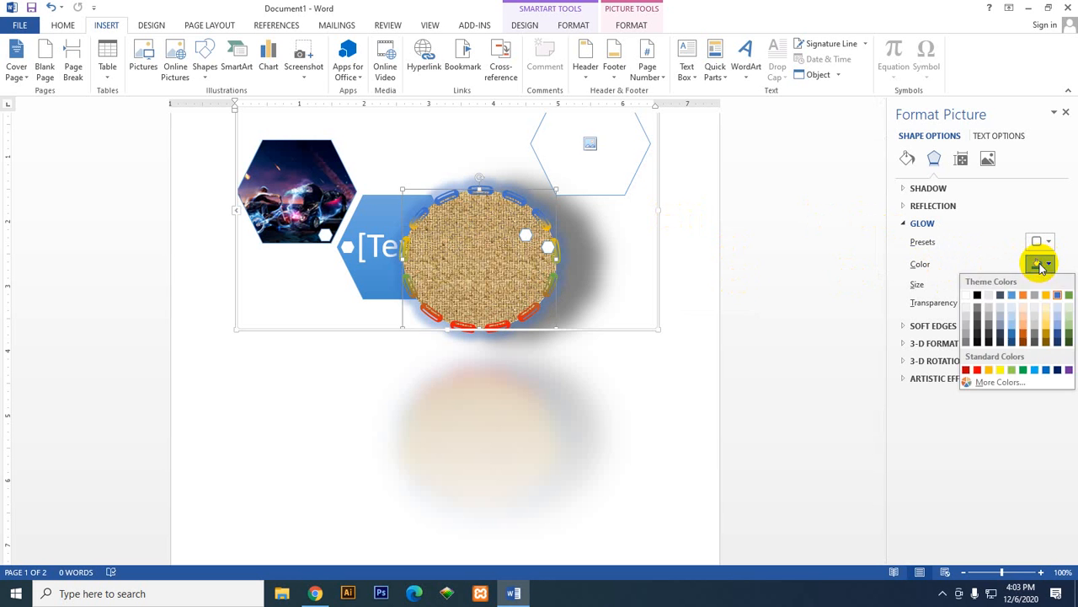
{"action": "left_click", "coordinate": [977, 369]}
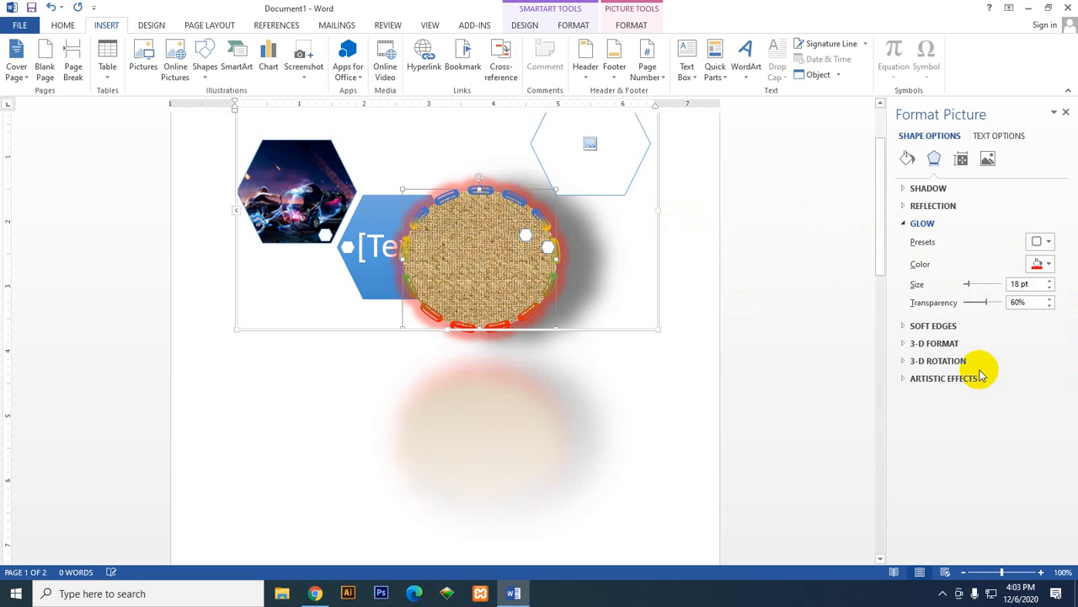
Step: Change the textured oval's glow to white with 0% transparency, and move the oval further right, clear of the text hexagon
{"action": "left_click", "coordinate": [1041, 263]}
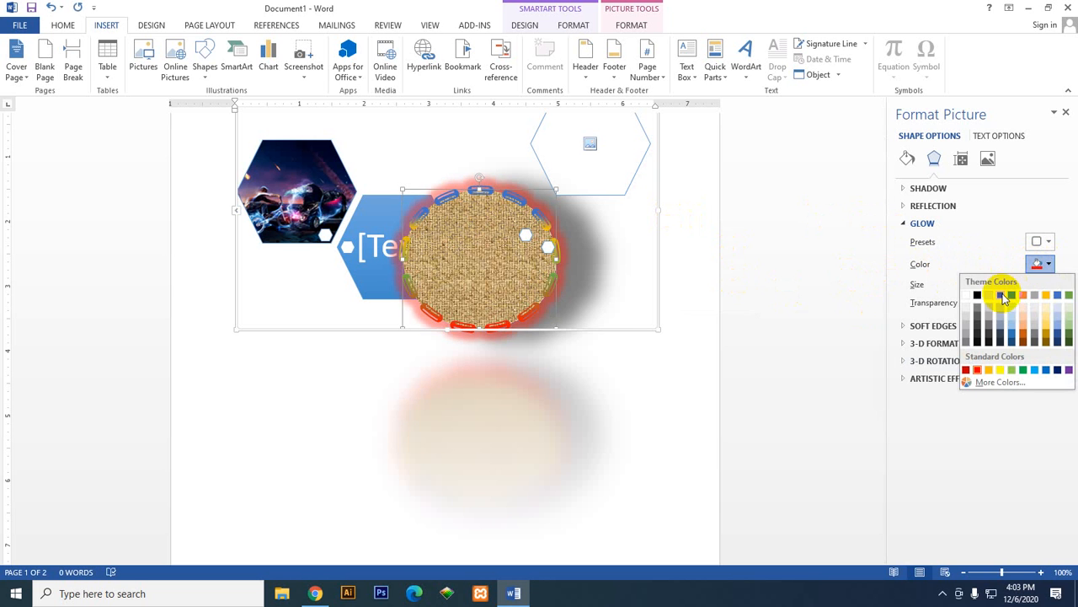
{"action": "left_click", "coordinate": [997, 353]}
{"action": "left_click_drag", "start_coordinate": [552, 283], "coordinate": [605, 284]}
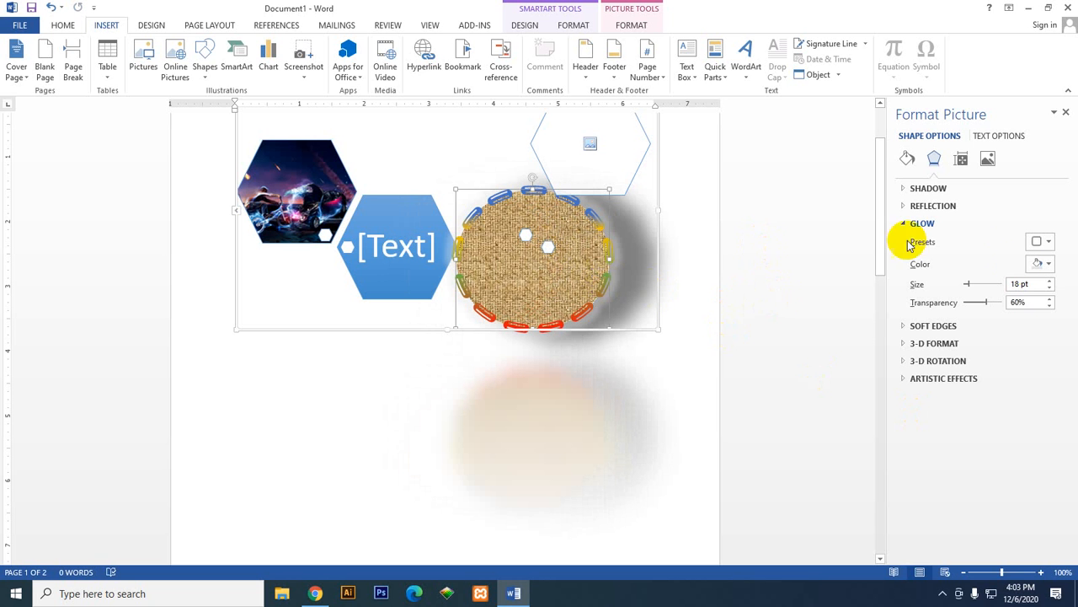
{"action": "left_click_drag", "start_coordinate": [988, 303], "coordinate": [960, 306]}
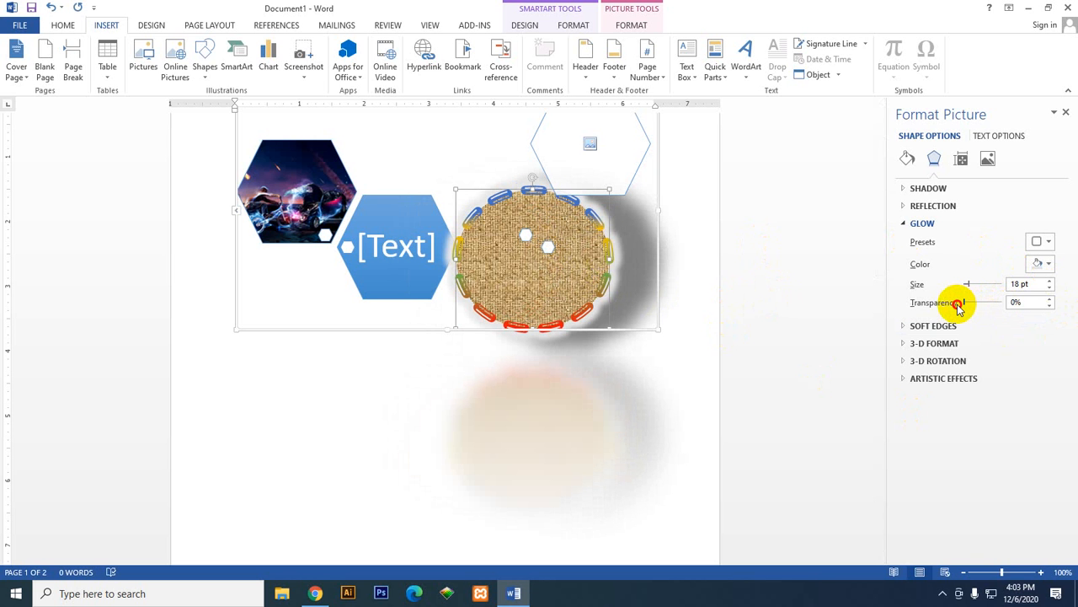
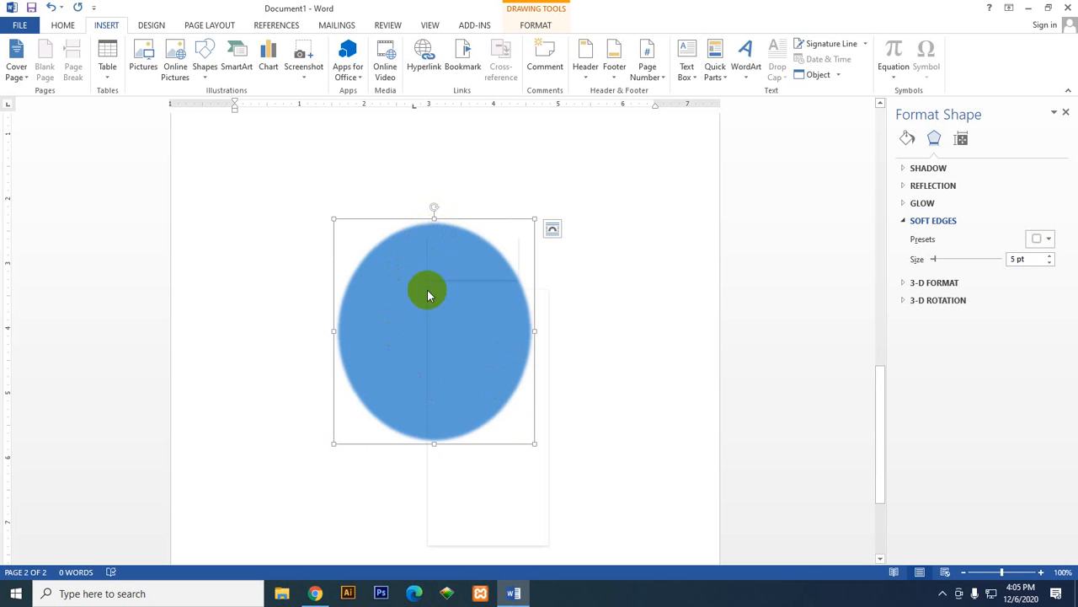
Step: Fill the oval on the second page with the picture hd-wallpaper-1.jpg from the Downloads folder
{"action": "right_click", "coordinate": [427, 295]}
{"action": "left_click", "coordinate": [471, 254]}
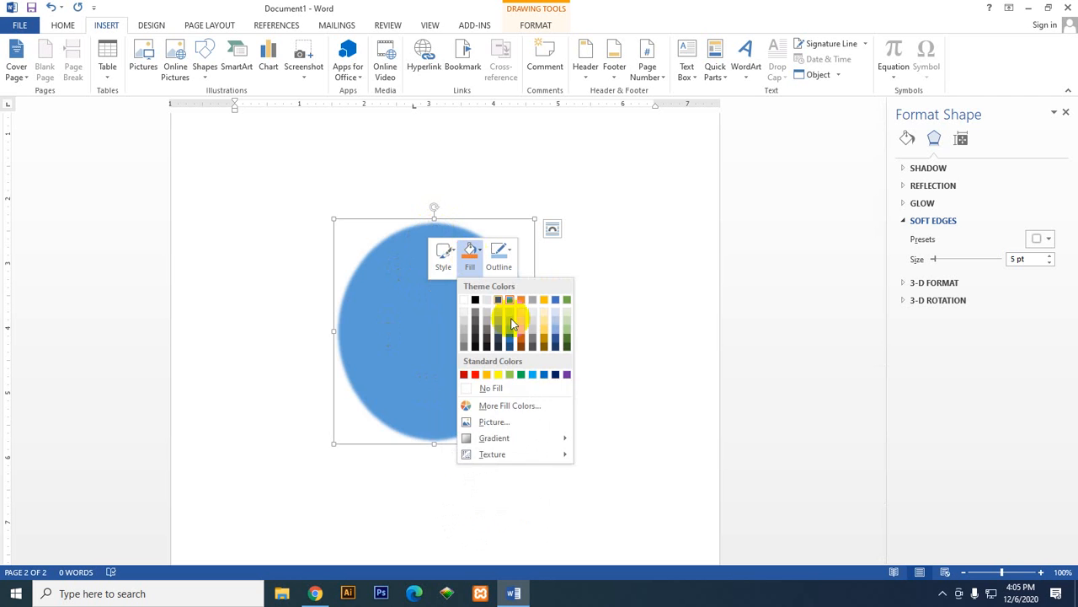
{"action": "left_click", "coordinate": [537, 429]}
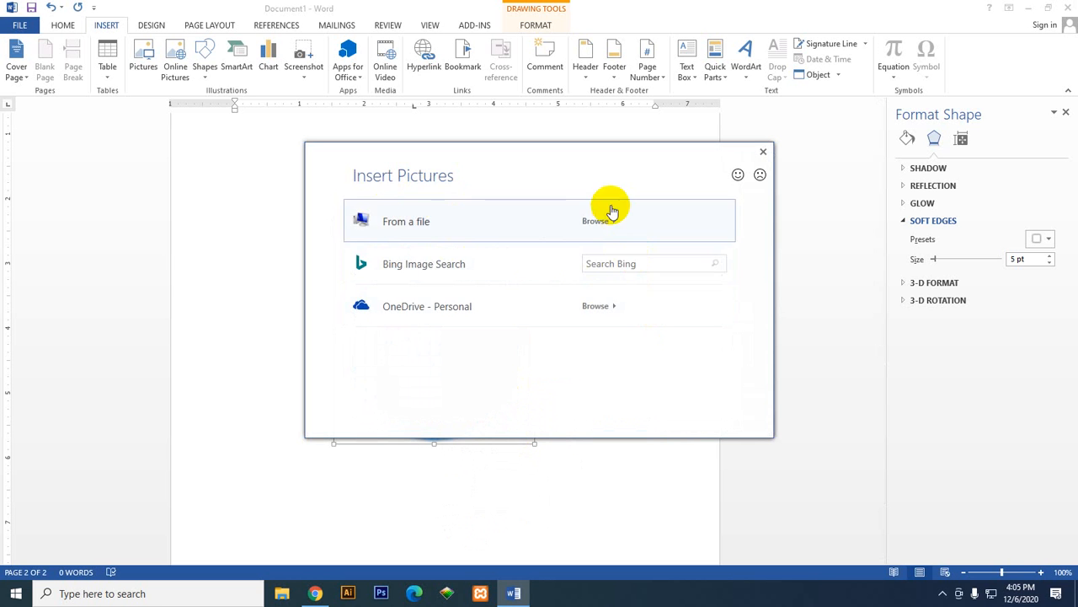
{"action": "left_click", "coordinate": [612, 211]}
{"action": "left_click", "coordinate": [476, 188]}
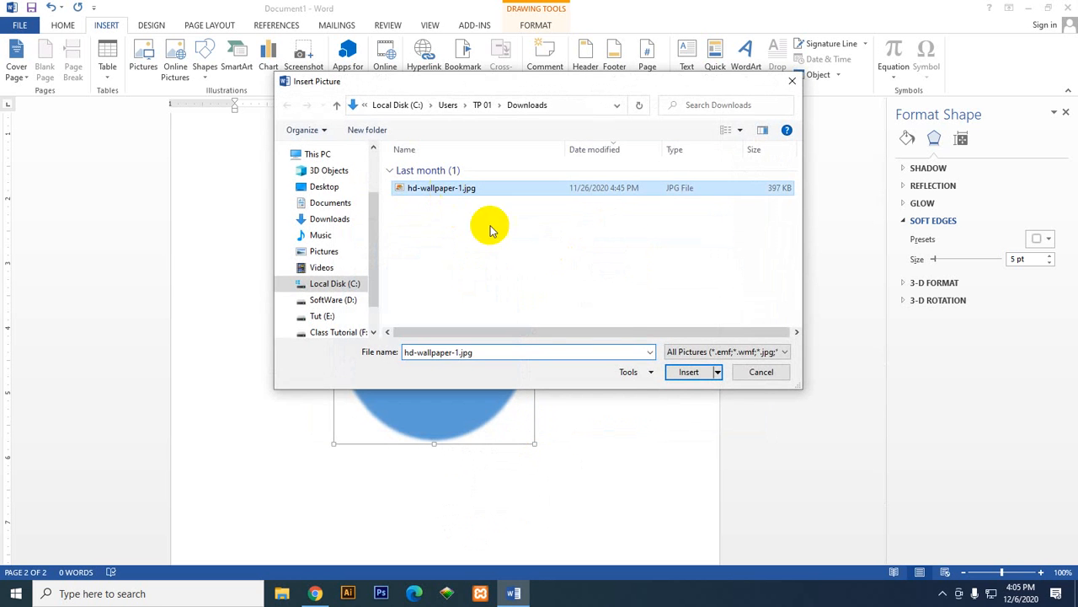
{"action": "left_click", "coordinate": [687, 368]}
{"action": "left_click", "coordinate": [686, 368]}
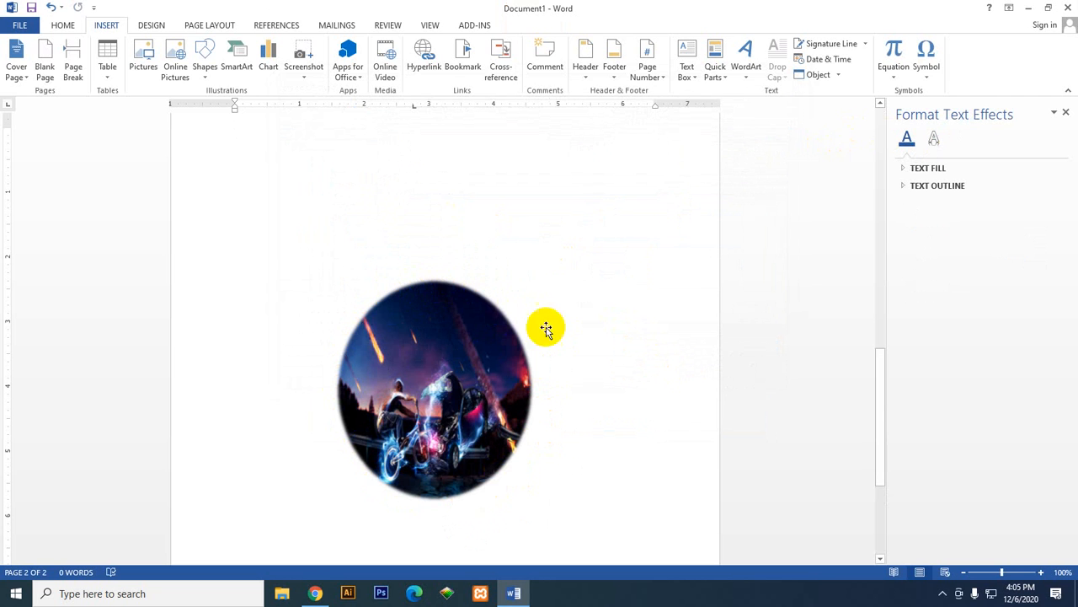
Step: Apply the 10 Point soft edges preset to the picture-filled oval
{"action": "left_click", "coordinate": [455, 400]}
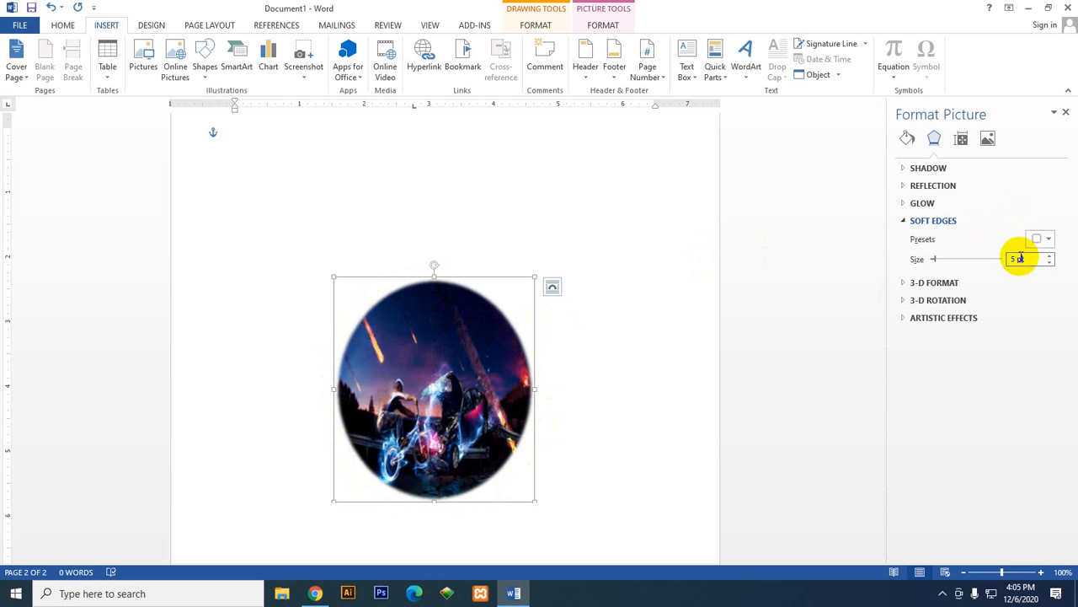
{"action": "left_click", "coordinate": [1047, 240]}
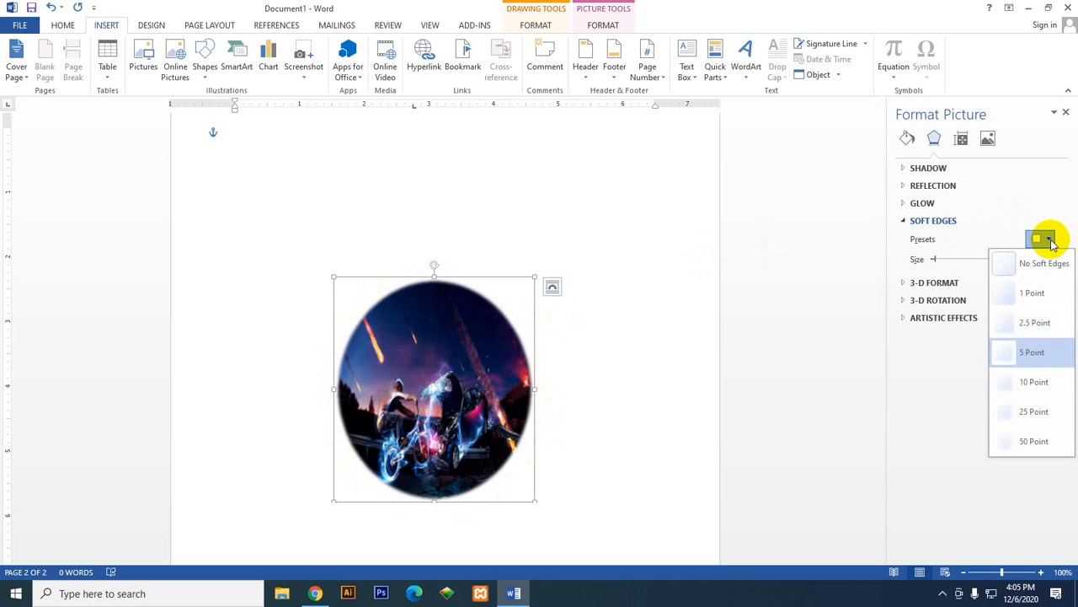
{"action": "left_click", "coordinate": [1056, 383]}
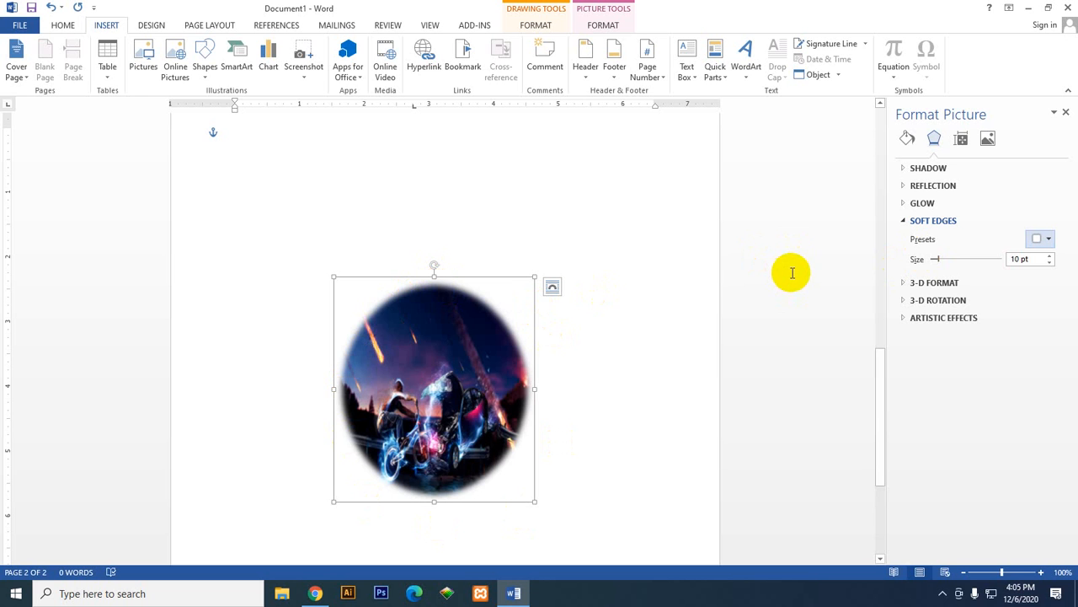
{"action": "left_click", "coordinate": [1044, 238]}
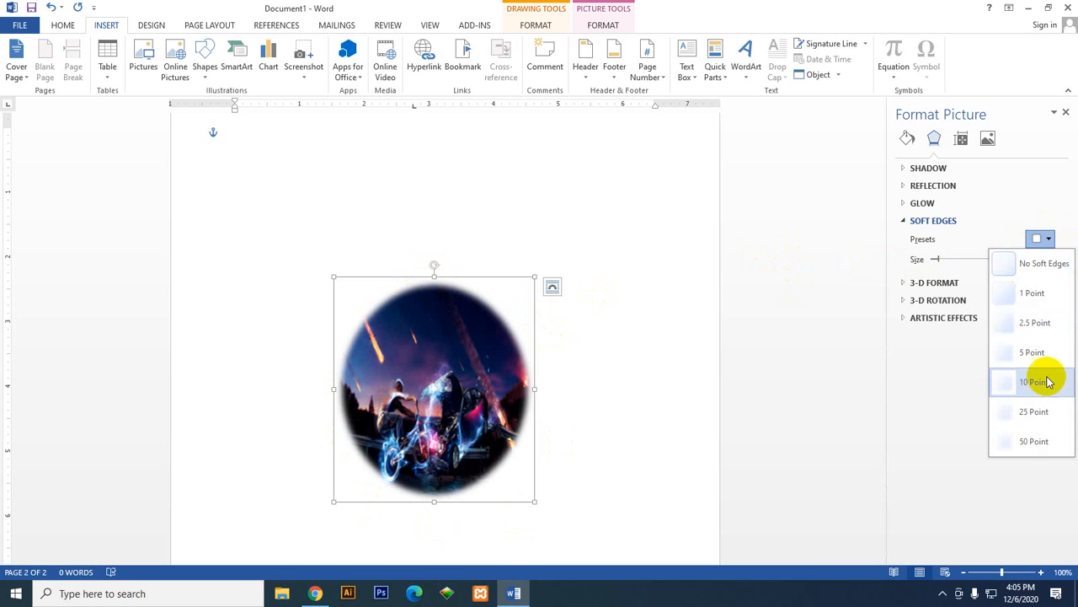
{"action": "left_click", "coordinate": [984, 201]}
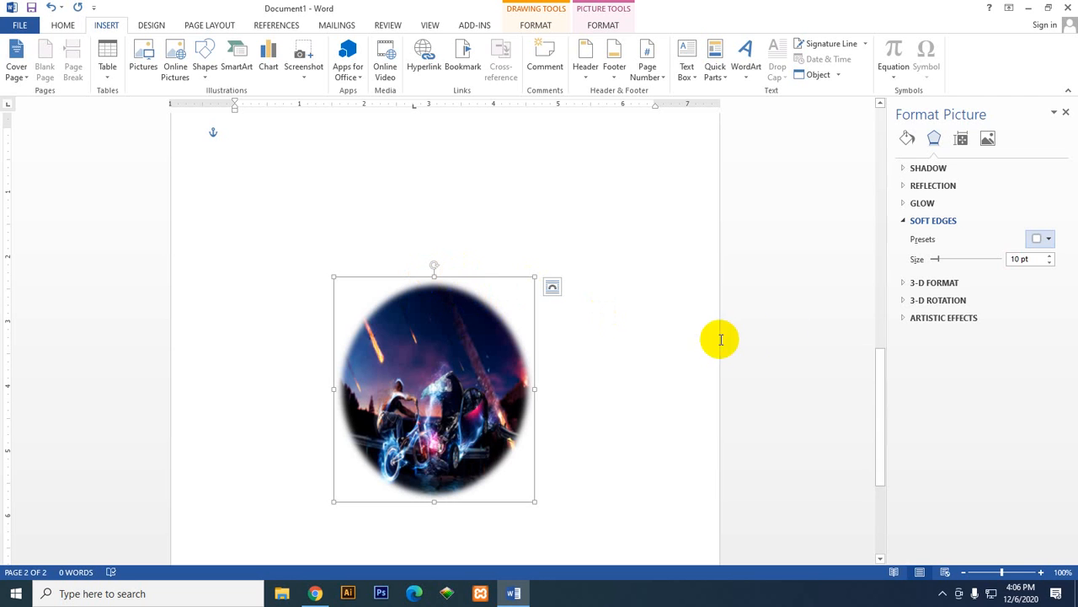
Step: Increase the soft edges size of the picture-filled oval to 41 pt
{"action": "left_click", "coordinate": [1047, 241]}
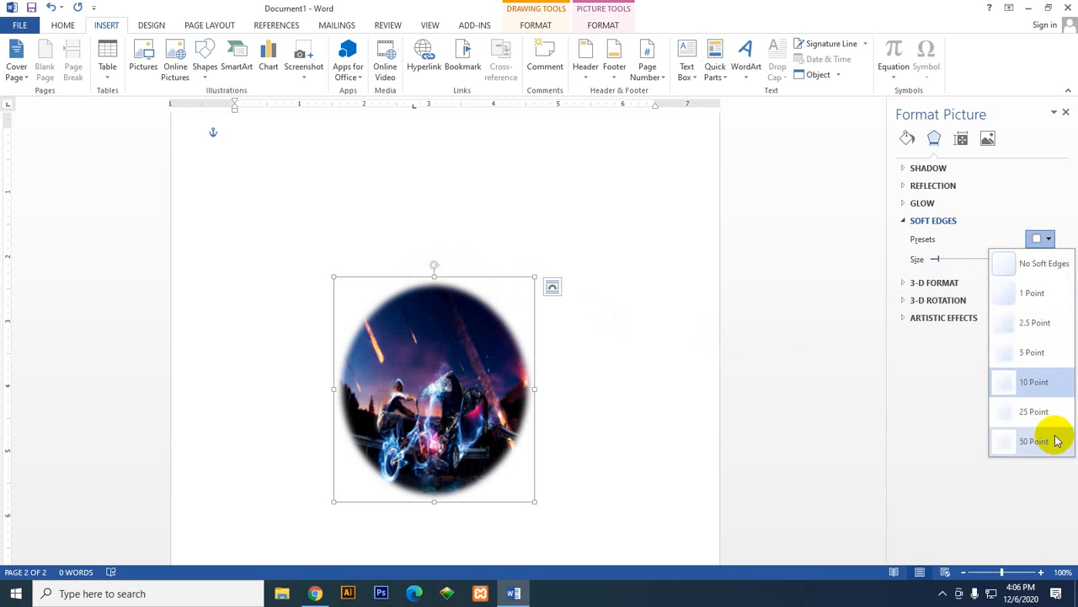
{"action": "left_click", "coordinate": [889, 425]}
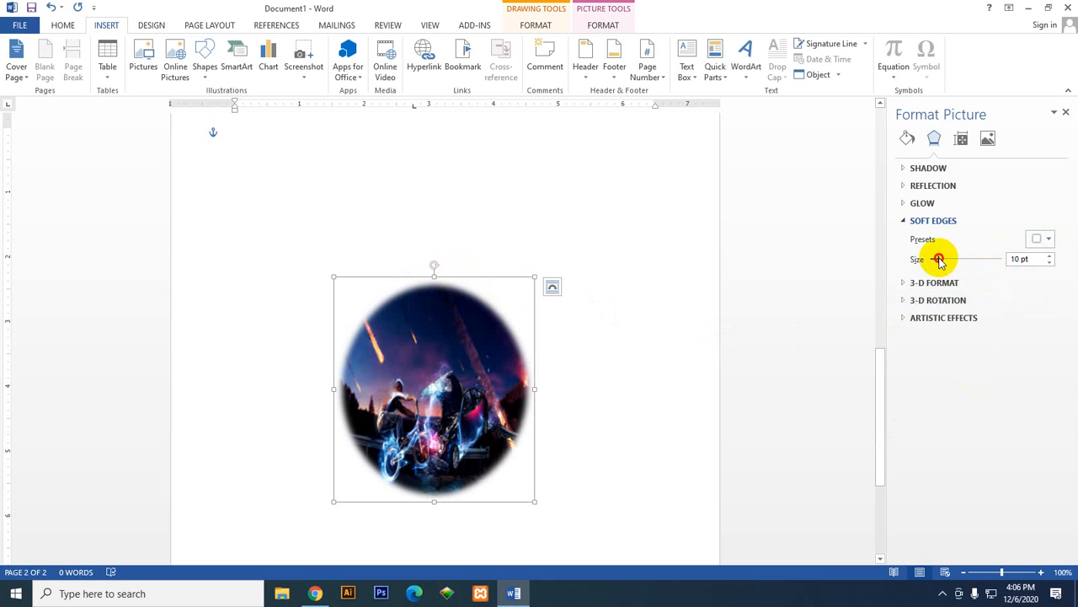
{"action": "left_click_drag", "start_coordinate": [940, 260], "coordinate": [963, 262]}
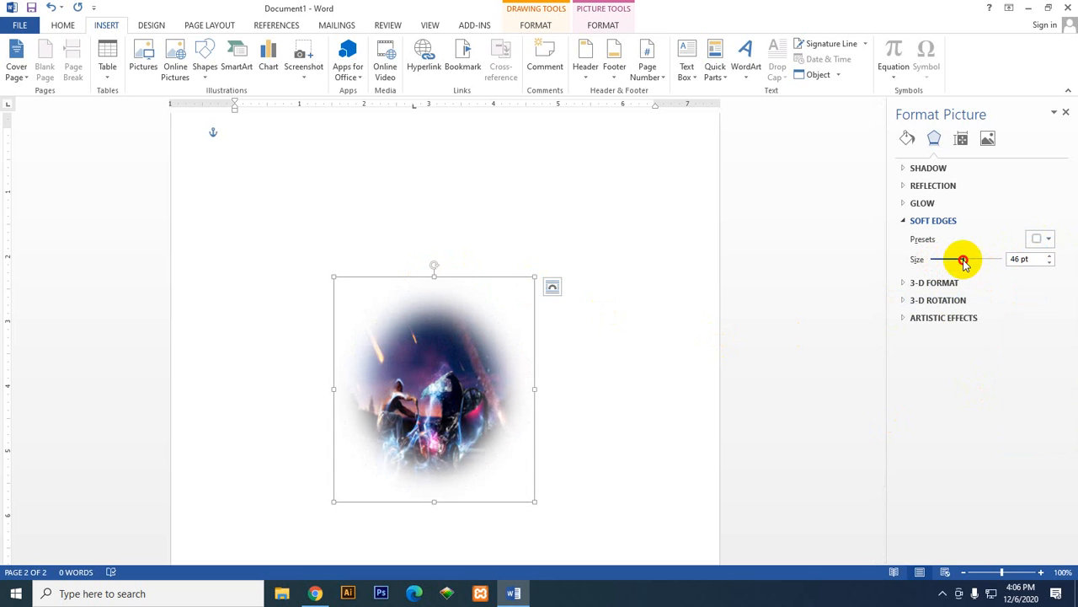
{"action": "left_click_drag", "start_coordinate": [954, 263], "coordinate": [961, 260]}
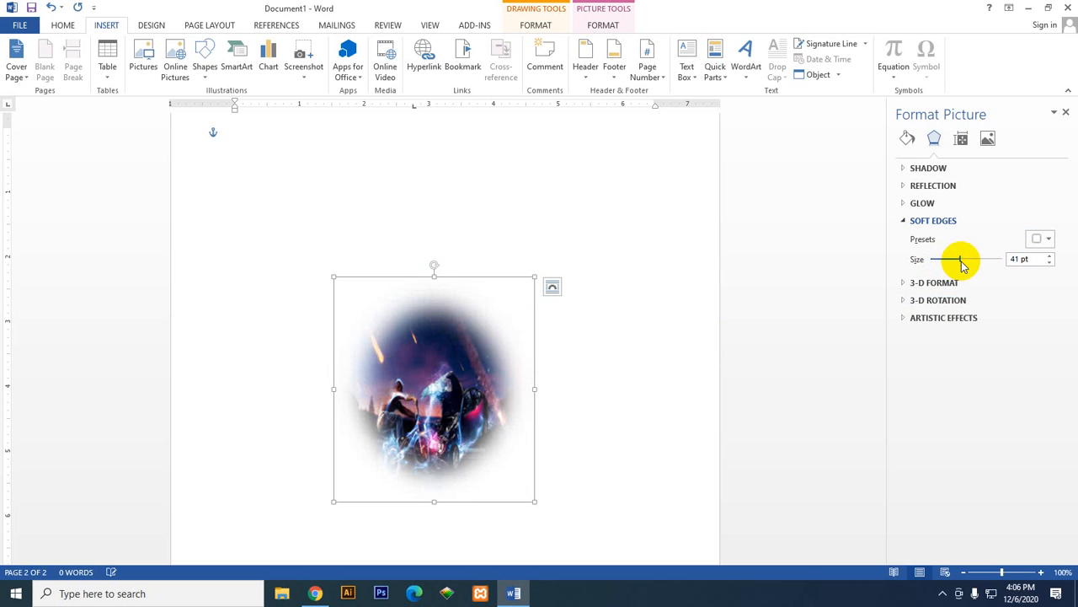
{"action": "left_click", "coordinate": [904, 223]}
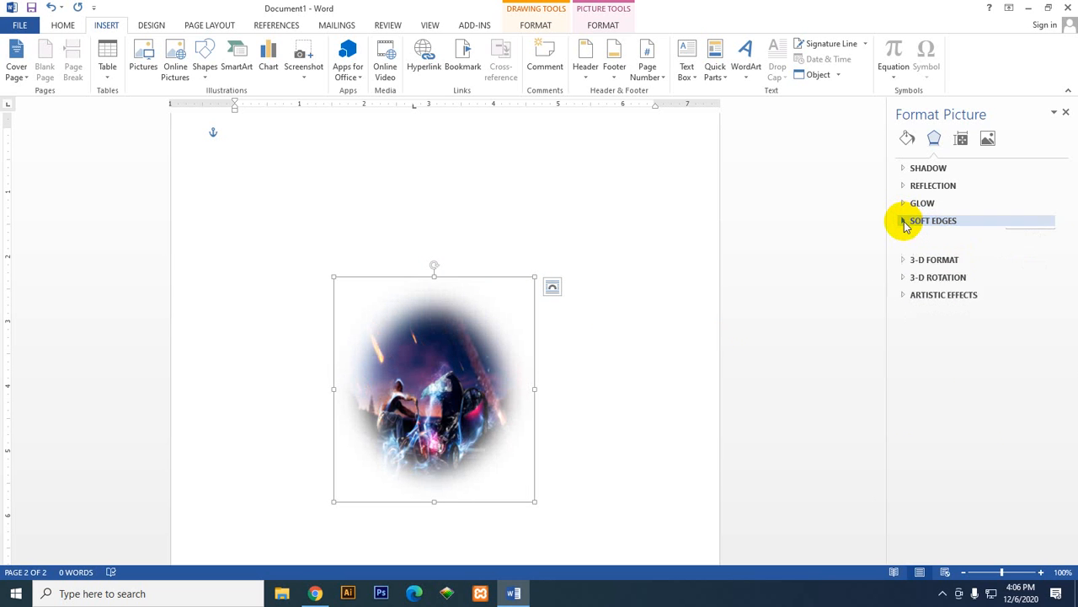
Step: Show the oval's 3-D format settings and look over the shape and picture formatting commands available for it
{"action": "left_click", "coordinate": [904, 238]}
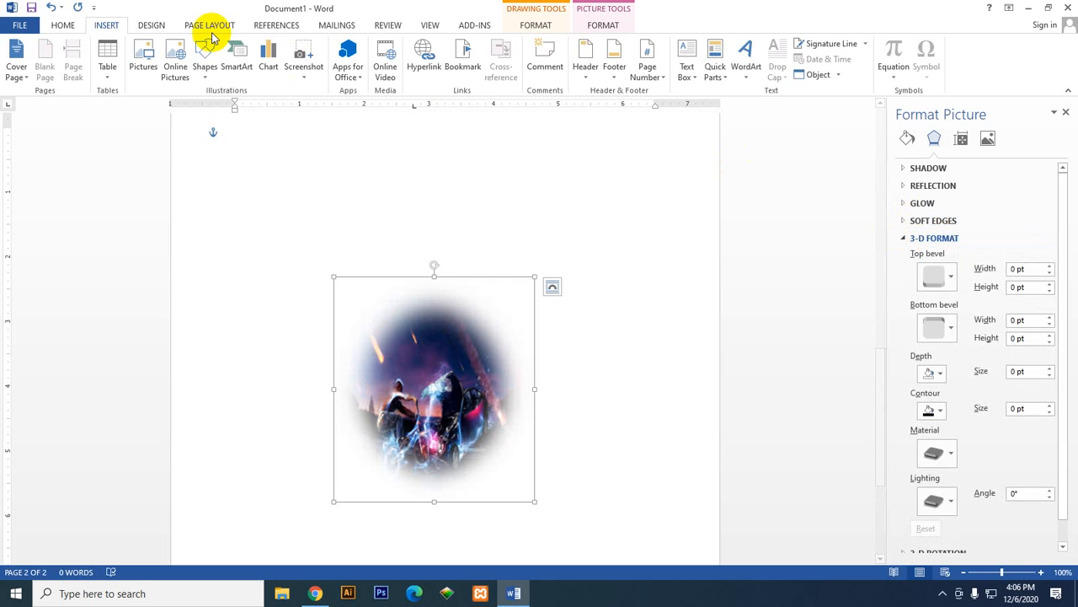
{"action": "left_click", "coordinate": [536, 25]}
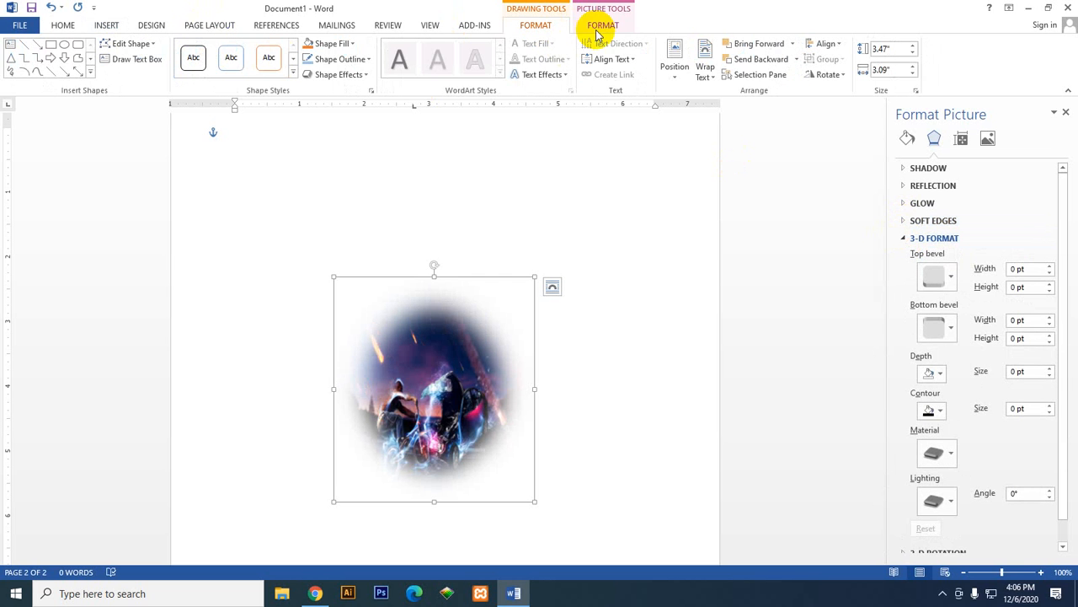
{"action": "left_click", "coordinate": [600, 25]}
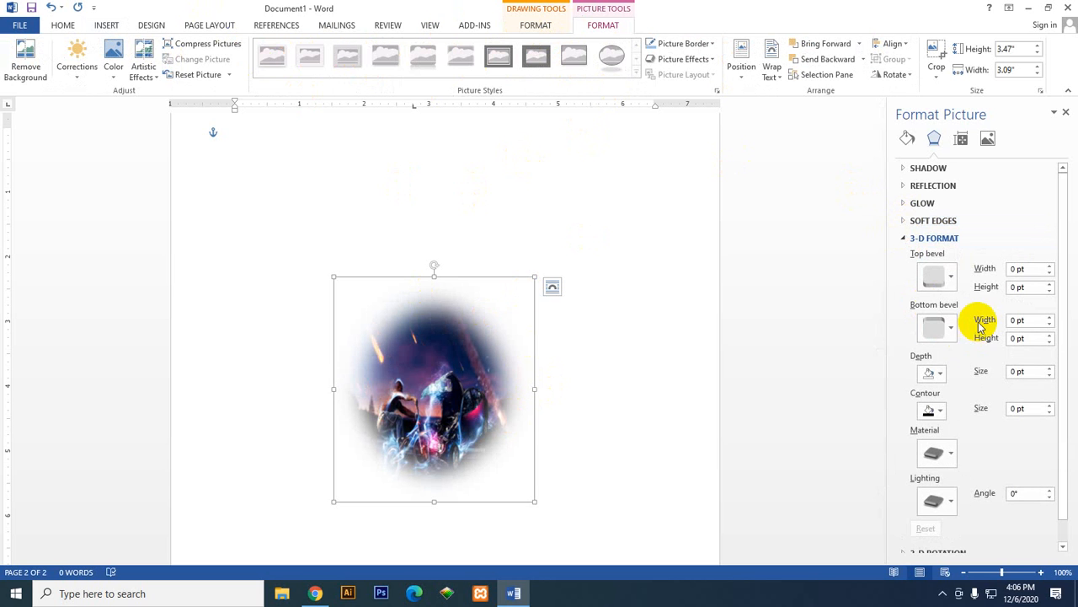
{"action": "scroll", "coordinate": [951, 391], "scroll_direction": "down", "scroll_amount": 1}
{"action": "scroll", "coordinate": [953, 390], "scroll_direction": "up", "scroll_amount": 1}
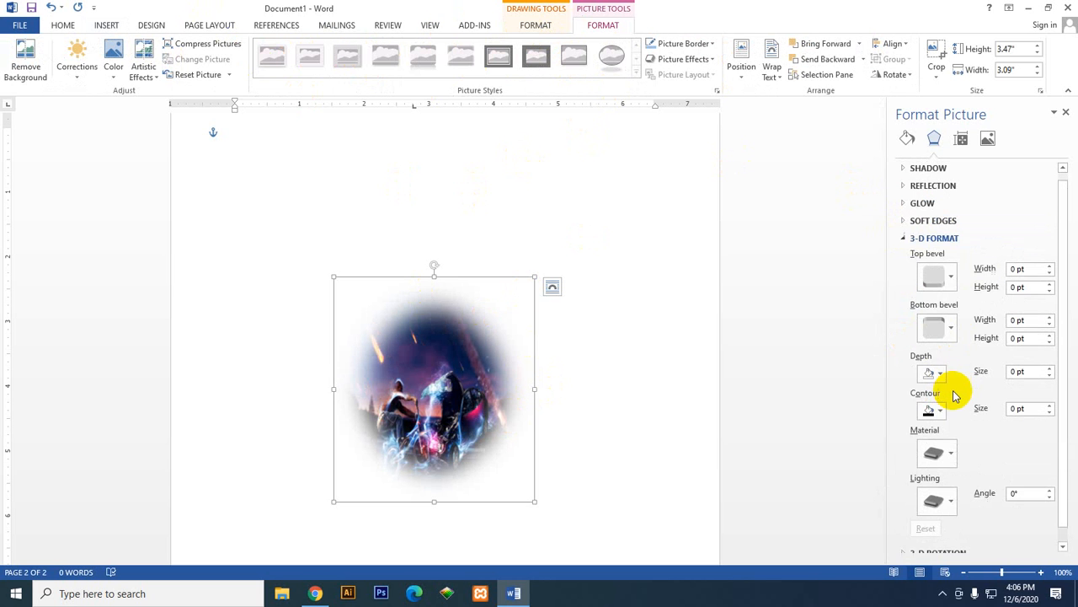
Step: Try several top bevel presets on the picture-filled oval, ending with Circle at 6 pt width and height
{"action": "left_click", "coordinate": [944, 276]}
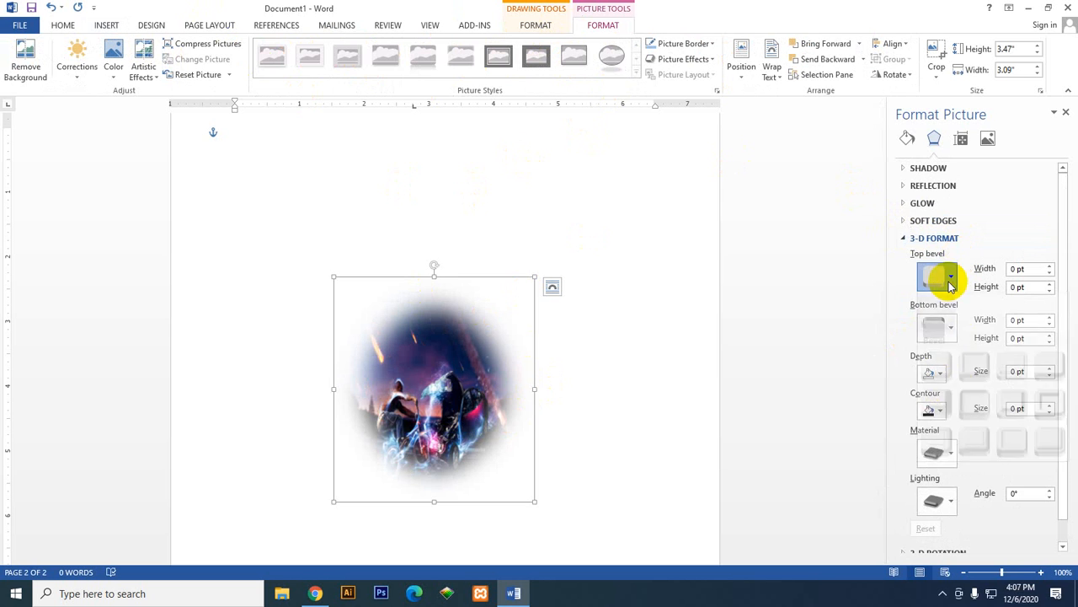
{"action": "left_click", "coordinate": [975, 378]}
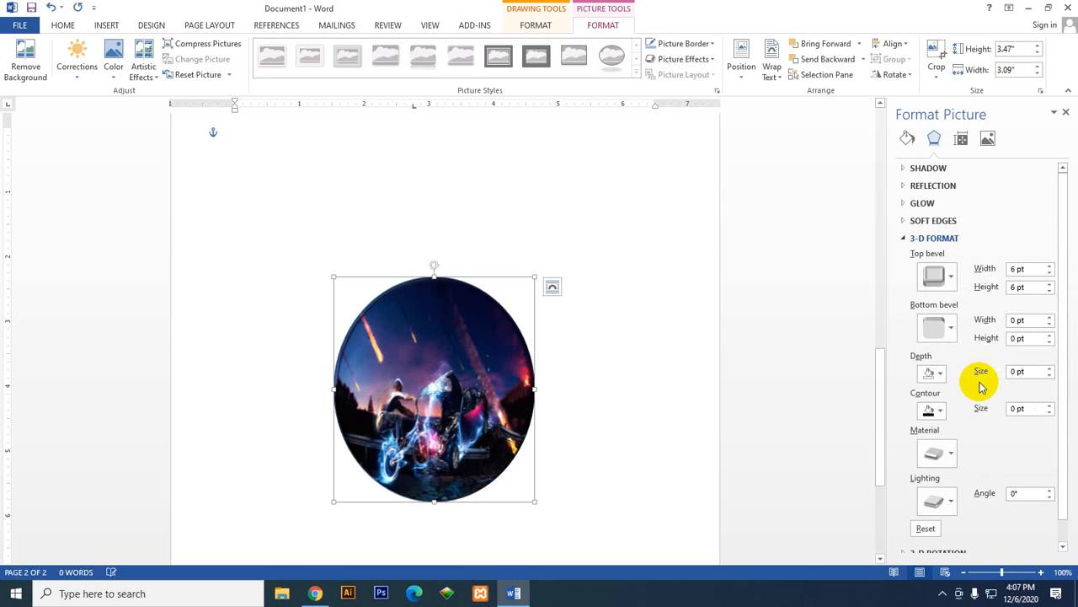
{"action": "left_click", "coordinate": [950, 283]}
{"action": "left_click", "coordinate": [1013, 384]}
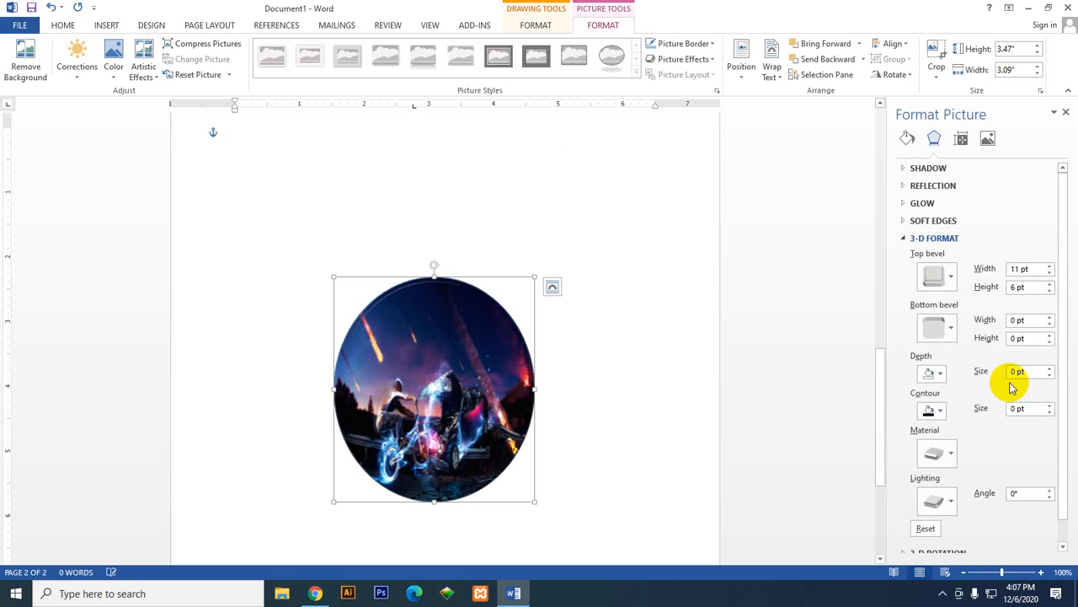
{"action": "left_click", "coordinate": [950, 278]}
{"action": "left_click", "coordinate": [943, 375]}
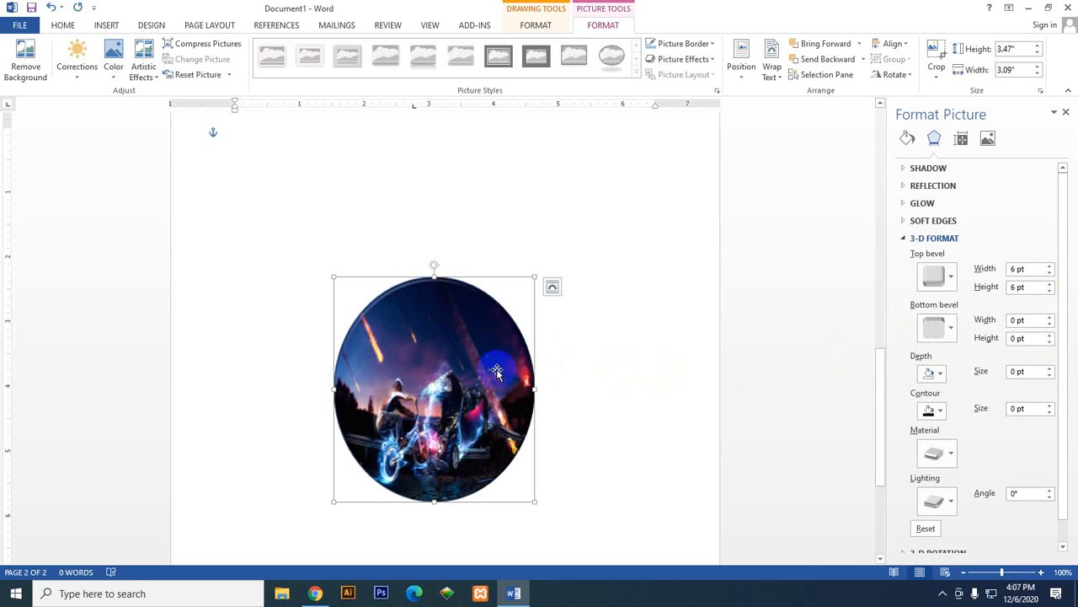
{"action": "left_click", "coordinate": [608, 316]}
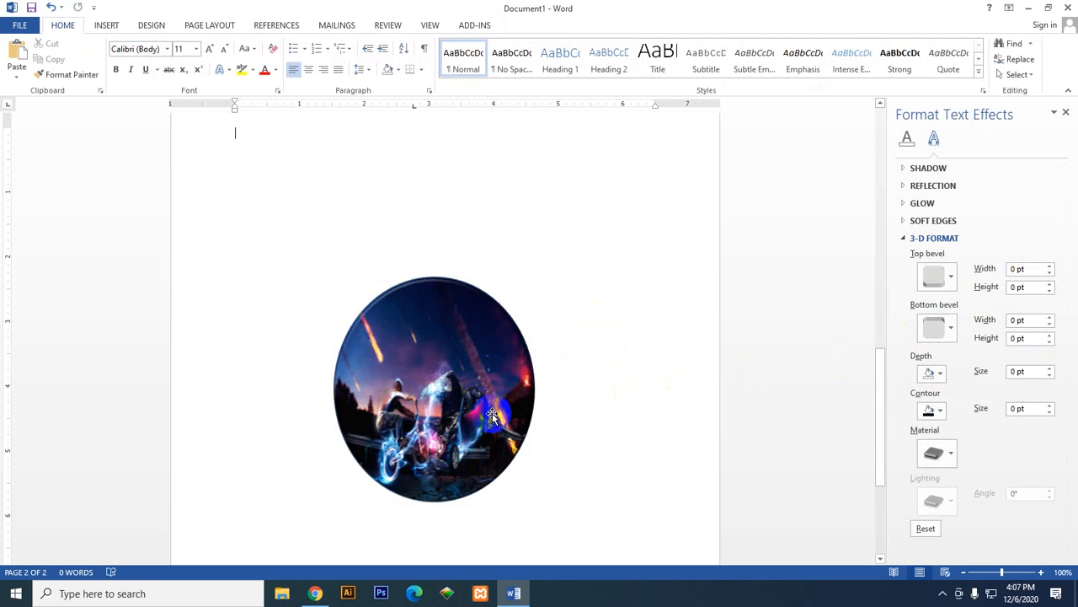
{"action": "left_click", "coordinate": [492, 412]}
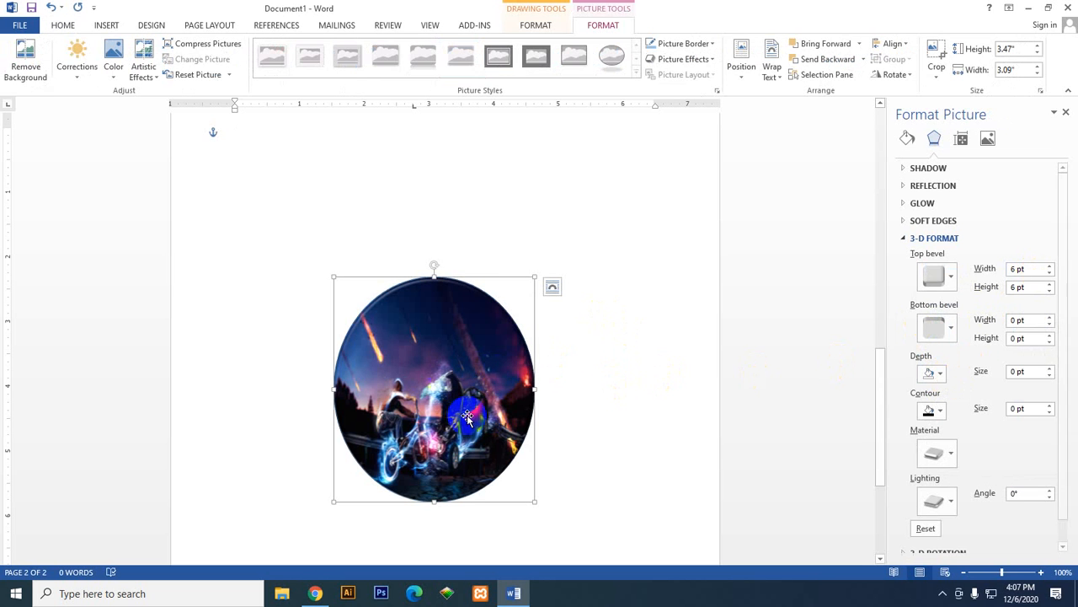
{"action": "left_click", "coordinate": [939, 284]}
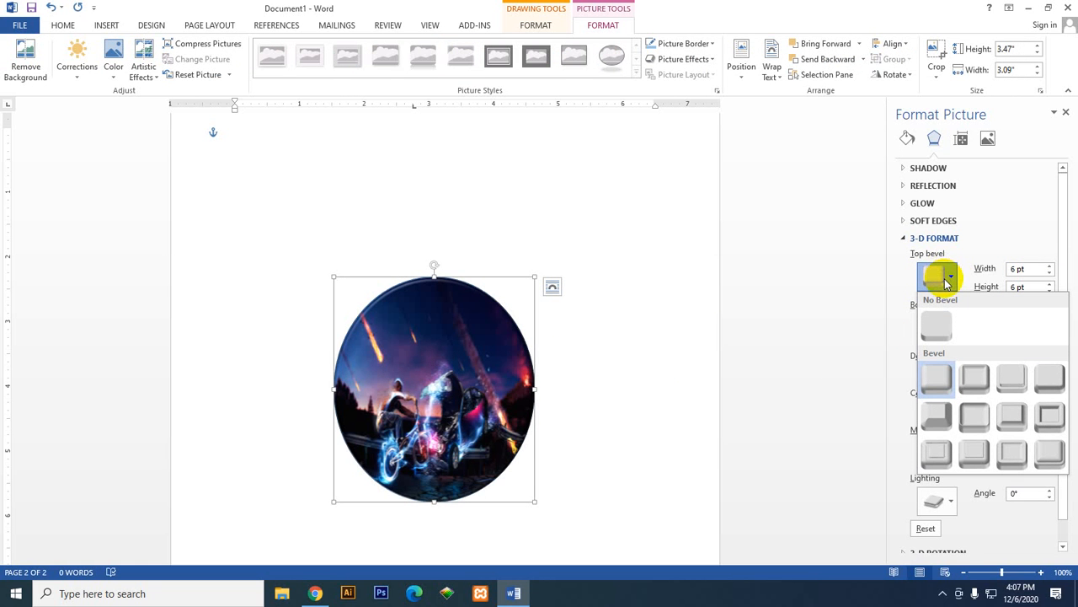
{"action": "left_click", "coordinate": [940, 284]}
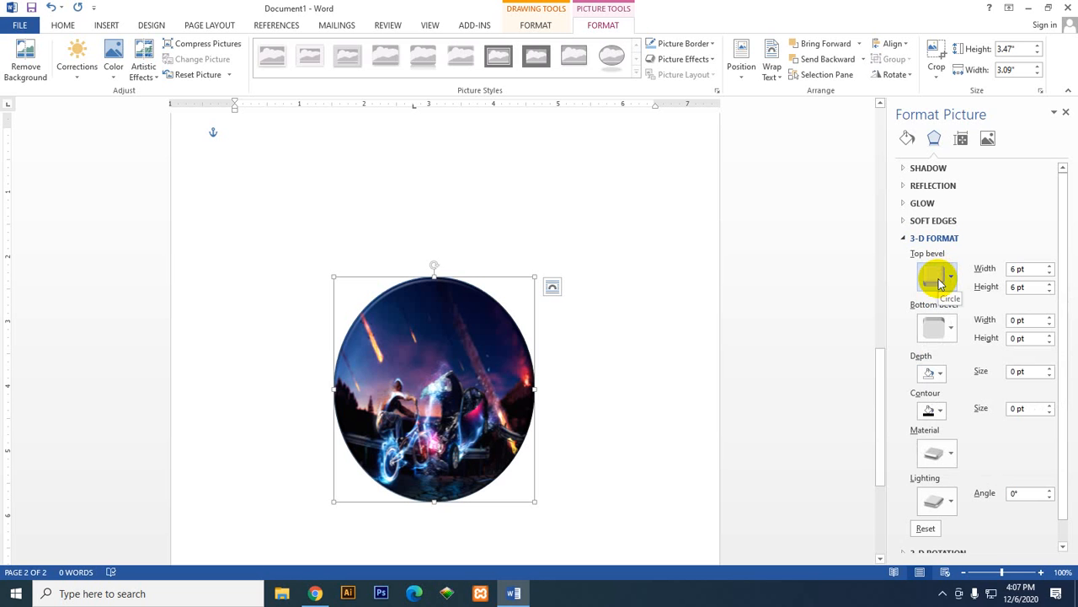
Step: Apply the last preset of the top bevel gallery to the oval and set the bevel width to 11.5 pt
{"action": "left_click", "coordinate": [950, 279]}
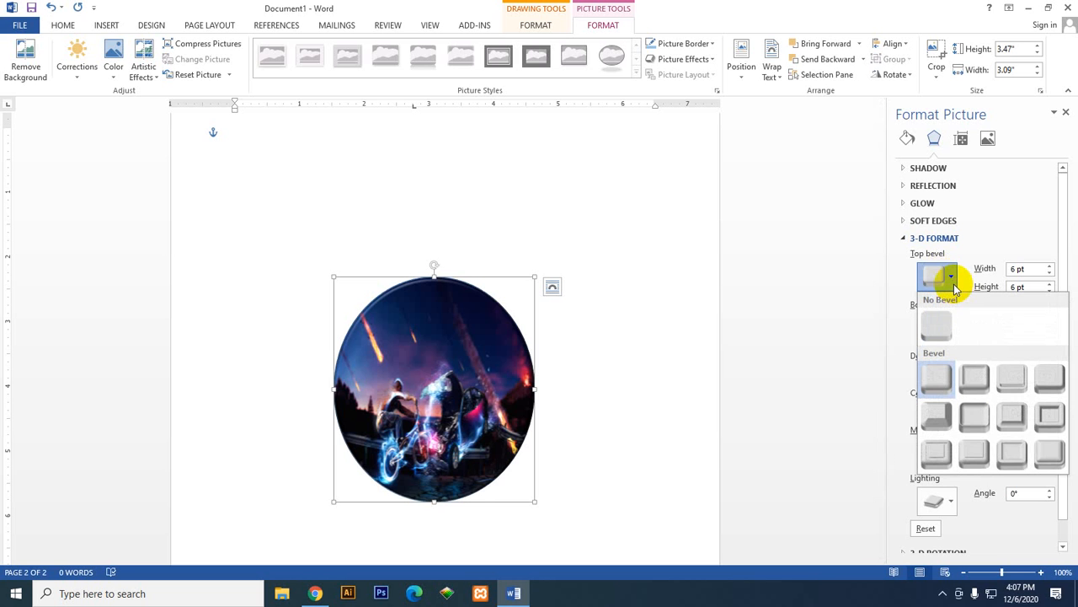
{"action": "left_click", "coordinate": [1010, 453]}
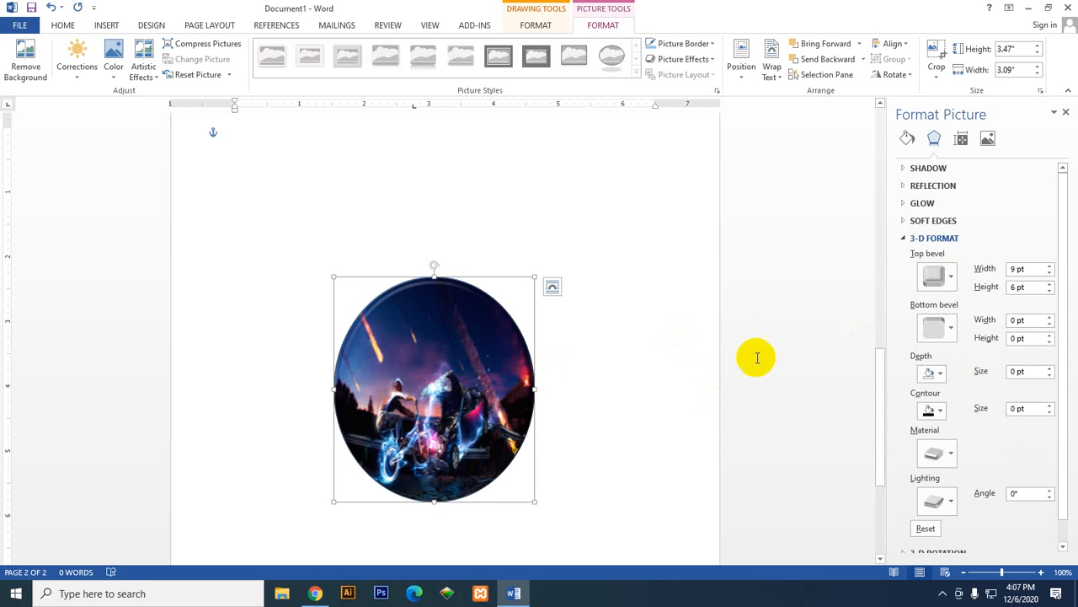
{"action": "left_click", "coordinate": [935, 278]}
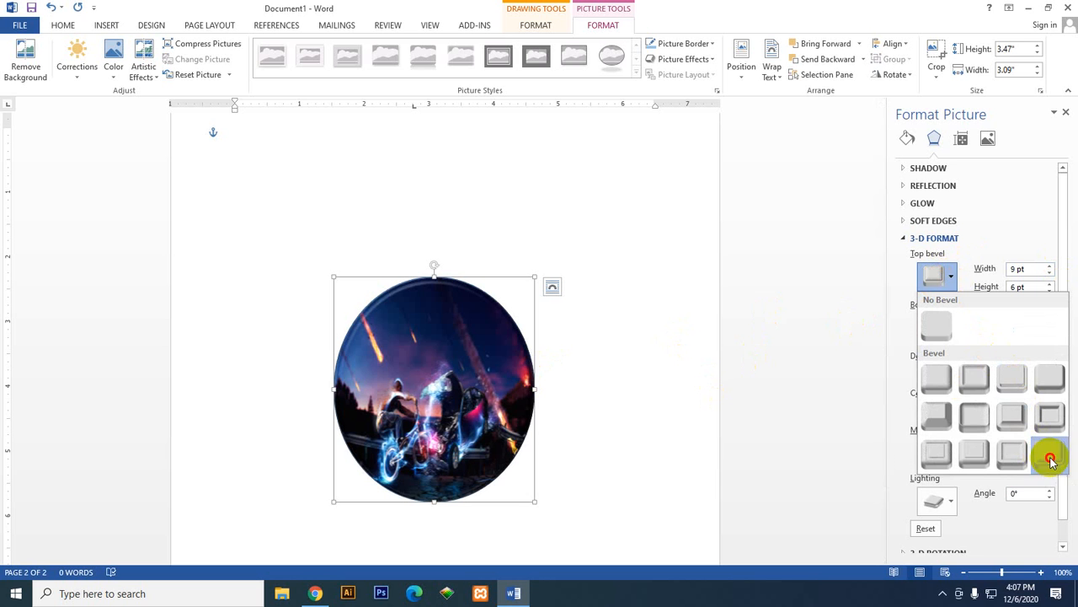
{"action": "left_click", "coordinate": [1050, 455]}
{"action": "left_click", "coordinate": [438, 285]}
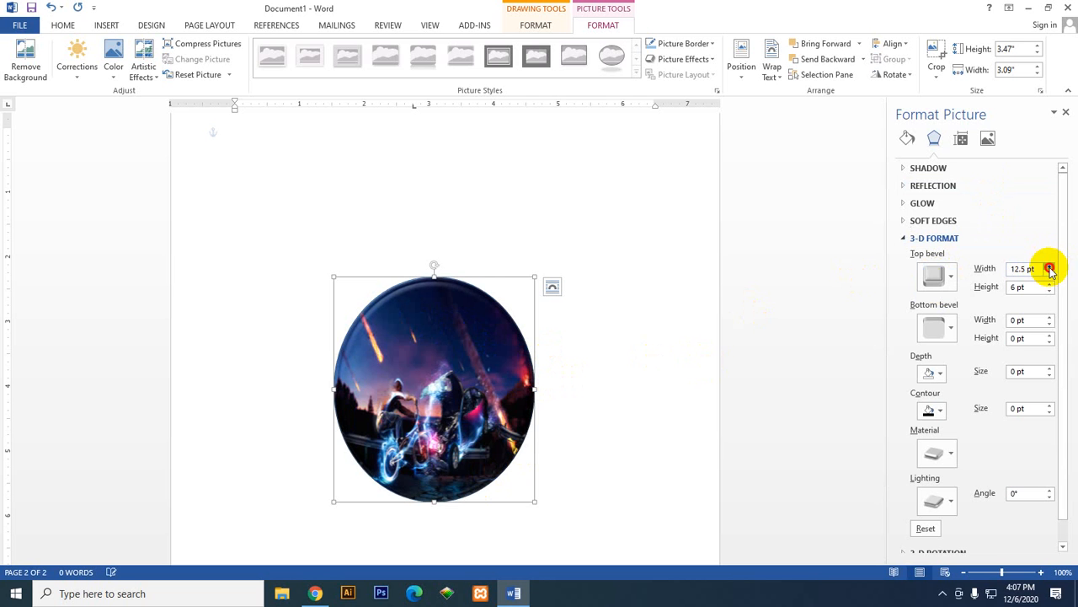
{"action": "left_click", "coordinate": [1049, 273]}
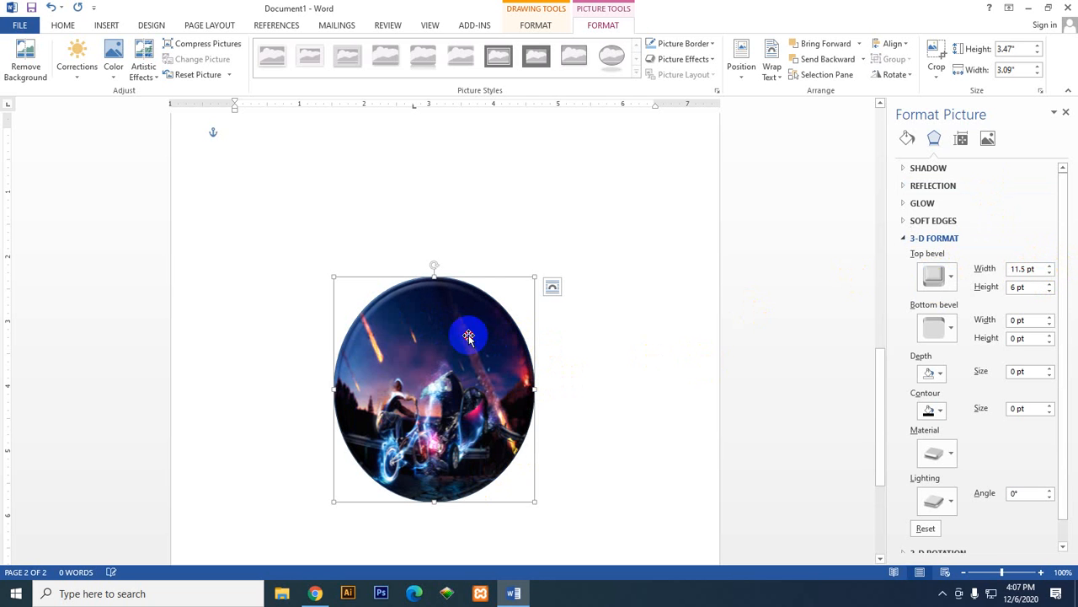
Step: Look over the drawing and picture formatting commands, the bottom bevel presets, and the fill, line and picture adjustment settings for the oval
{"action": "left_click", "coordinate": [534, 26]}
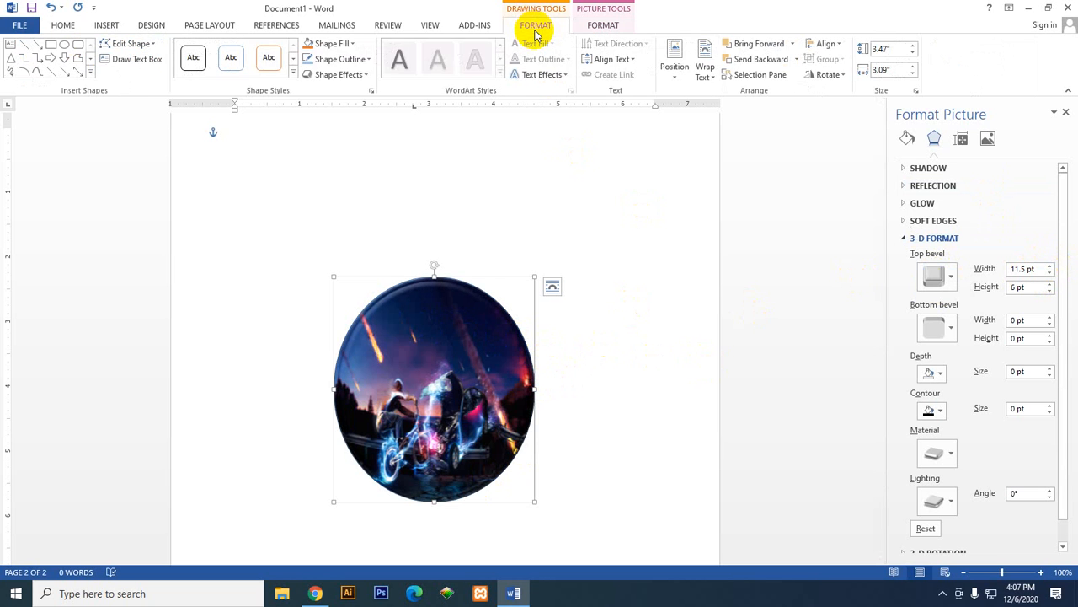
{"action": "left_click", "coordinate": [590, 27]}
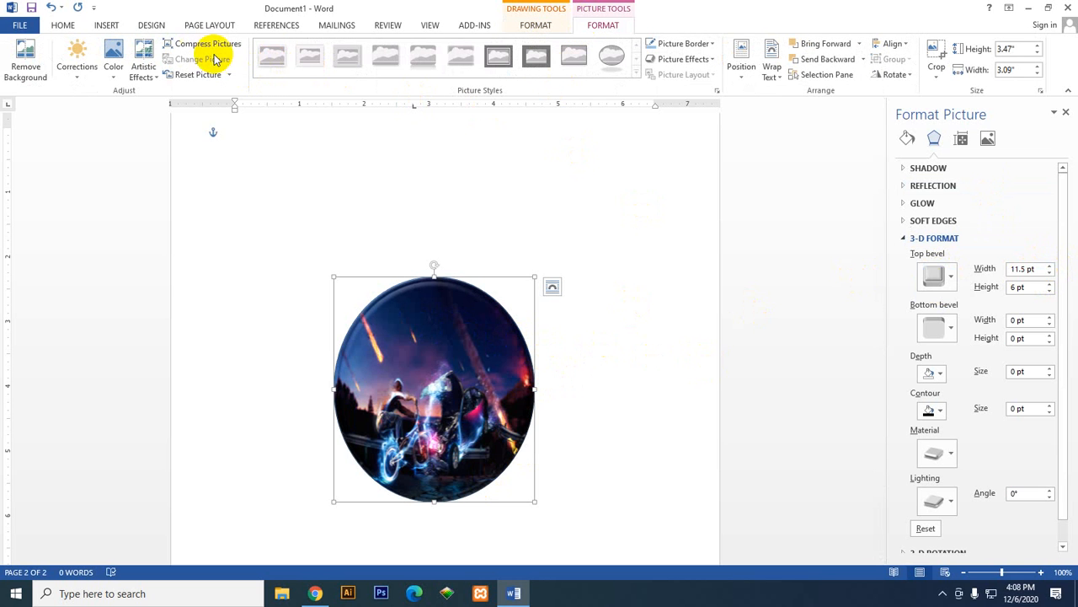
{"action": "left_click", "coordinate": [621, 352]}
{"action": "left_click", "coordinate": [483, 362]}
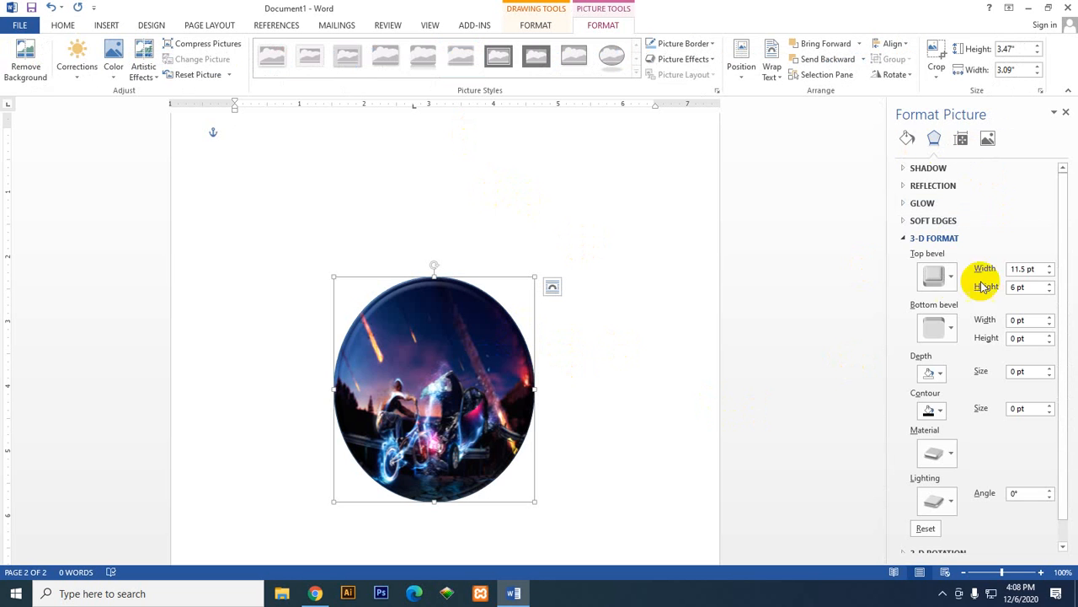
{"action": "scroll", "coordinate": [952, 383], "scroll_direction": "down", "scroll_amount": 1}
{"action": "left_click", "coordinate": [941, 305]}
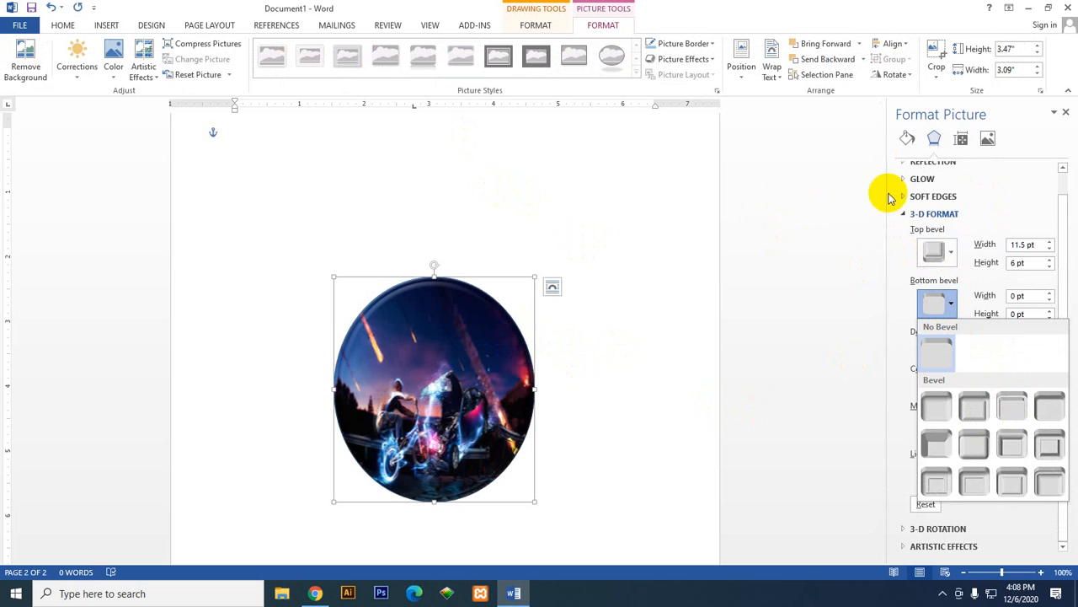
{"action": "left_click", "coordinate": [906, 140]}
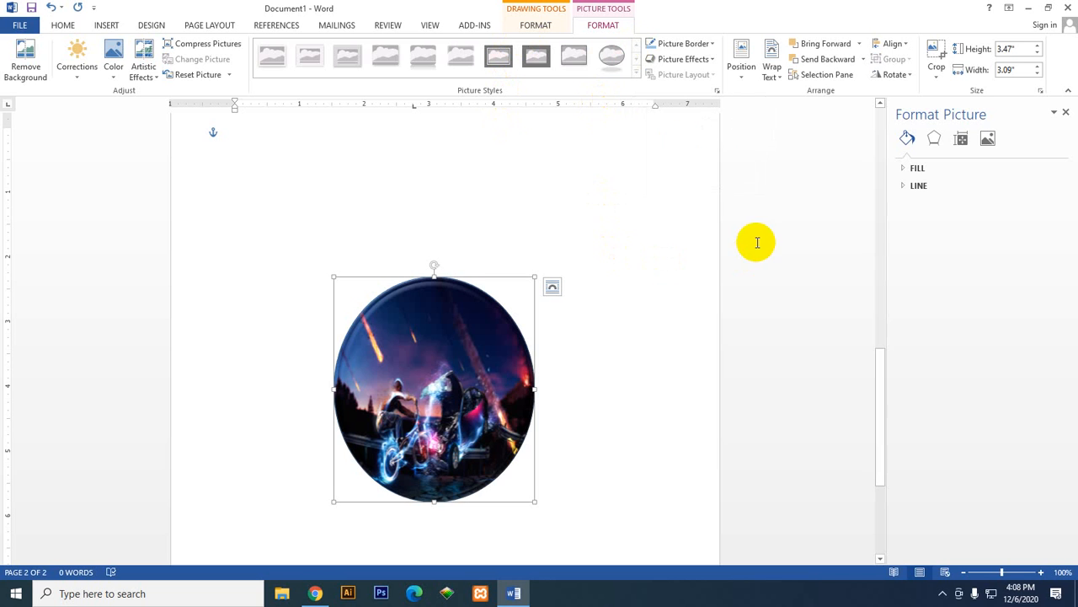
{"action": "left_click", "coordinate": [988, 139]}
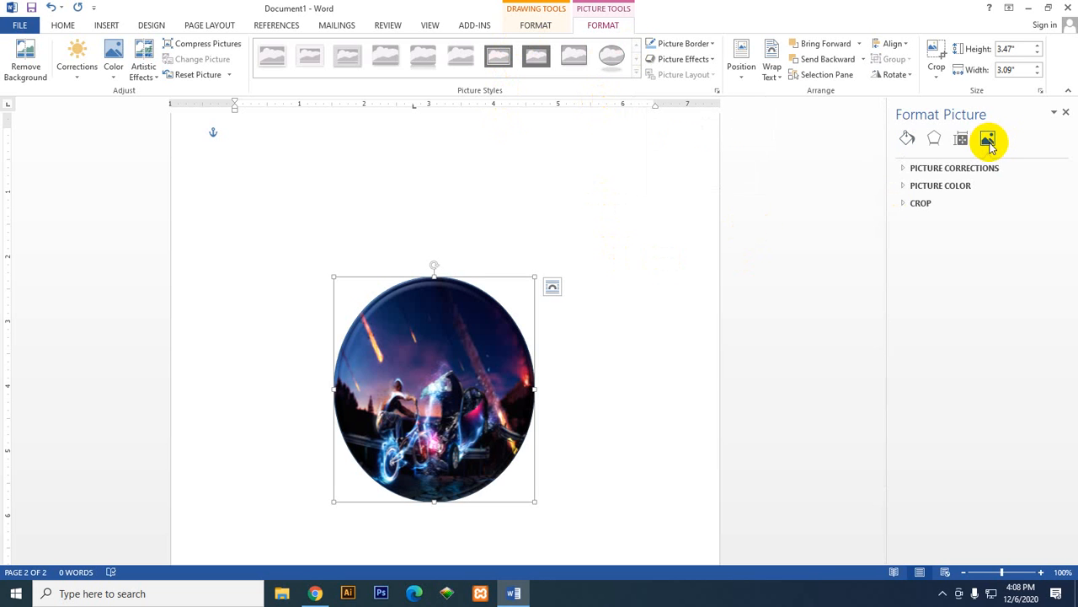
Step: Set the oval's 3-D material to the third Standard preset
{"action": "left_click", "coordinate": [933, 138]}
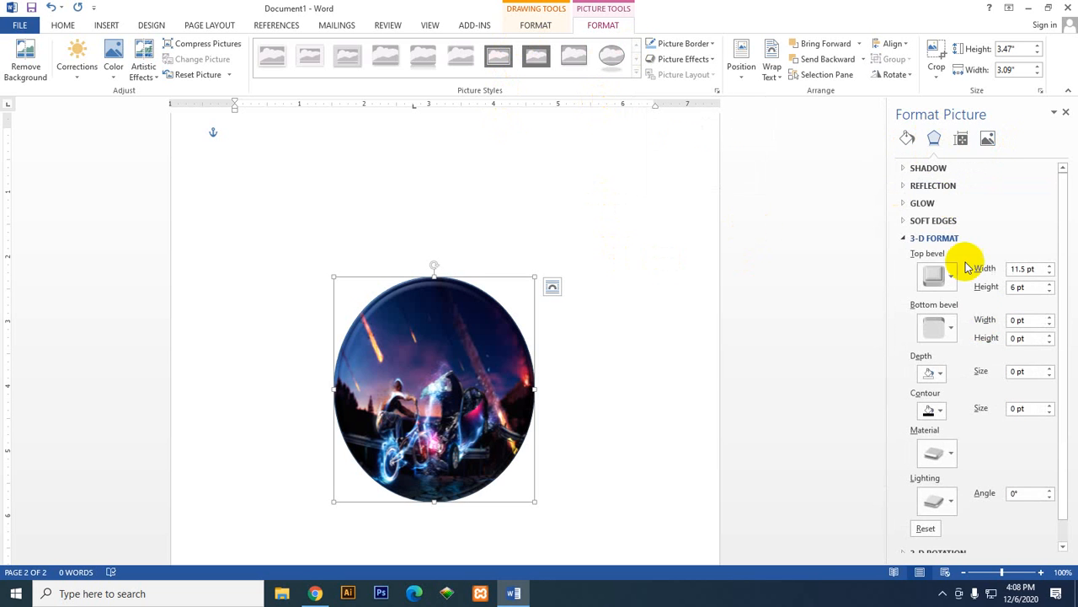
{"action": "left_click", "coordinate": [952, 452]}
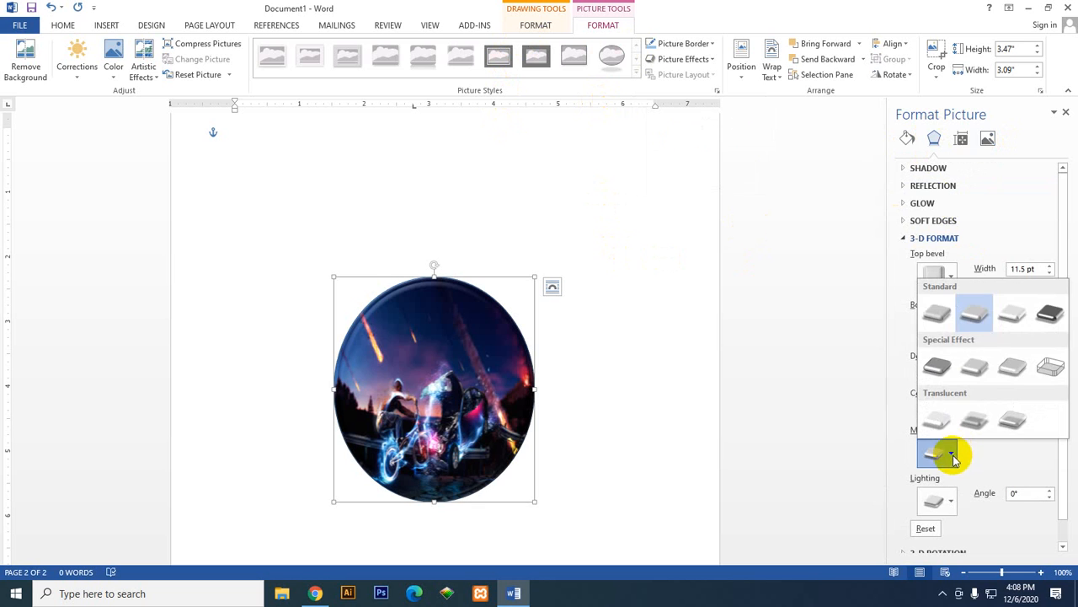
{"action": "left_click", "coordinate": [1010, 324]}
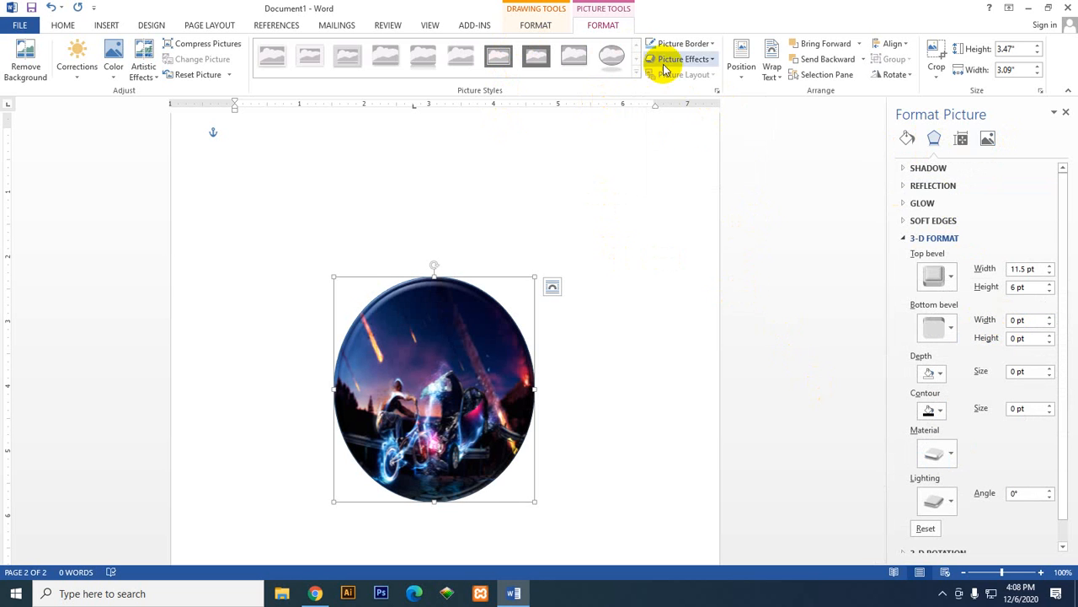
Step: Try the second Parallel 3-D rotation preset on the oval, then apply the last Parallel preset and deselect the shape
{"action": "left_click", "coordinate": [697, 65]}
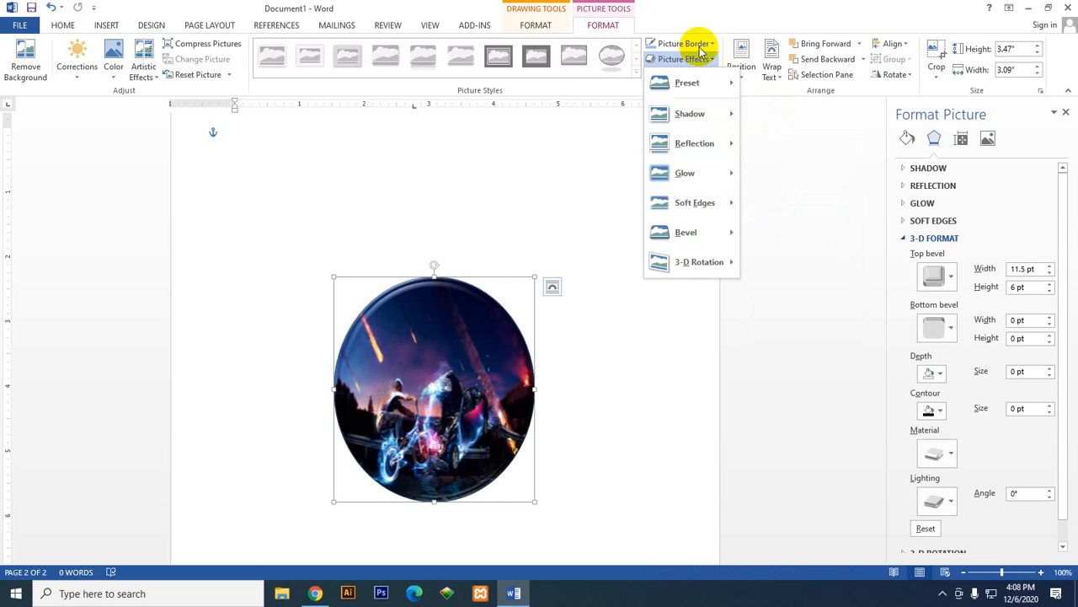
{"action": "mouse_move", "coordinate": [720, 245]}
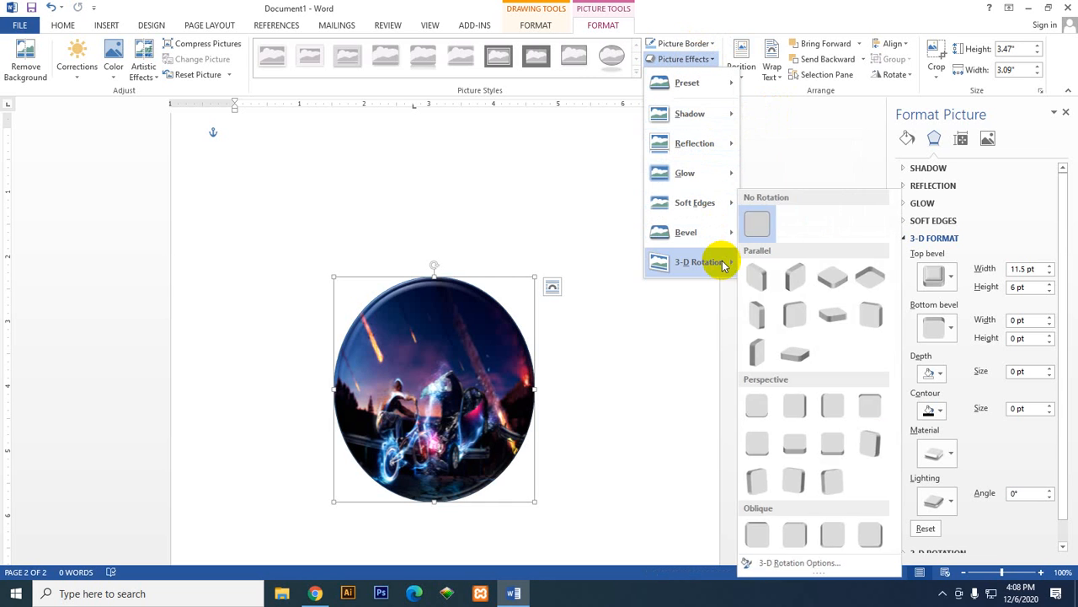
{"action": "left_click", "coordinate": [793, 271]}
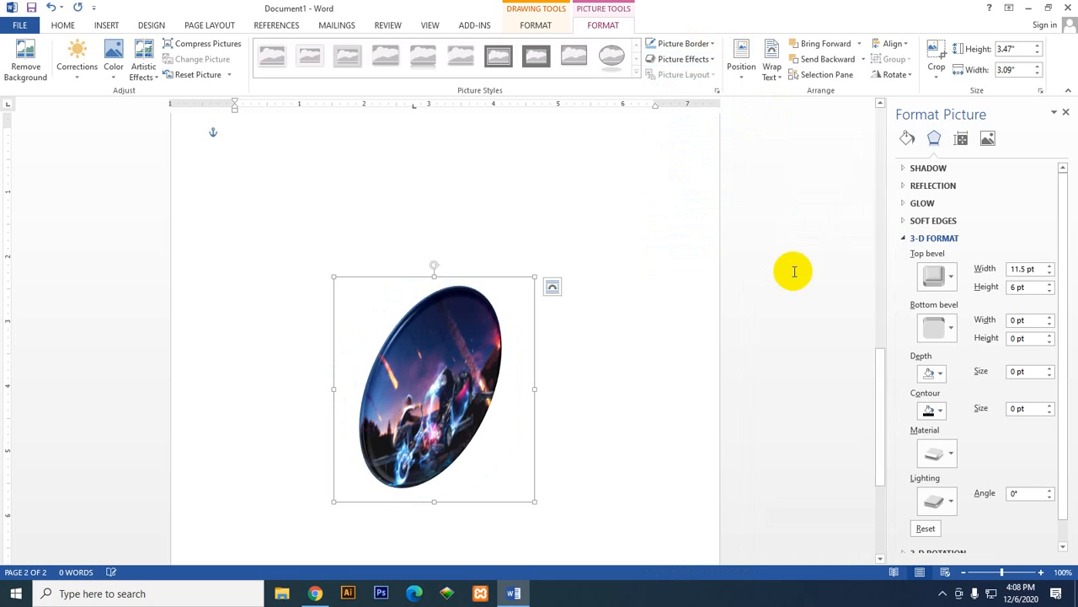
{"action": "left_click", "coordinate": [684, 60]}
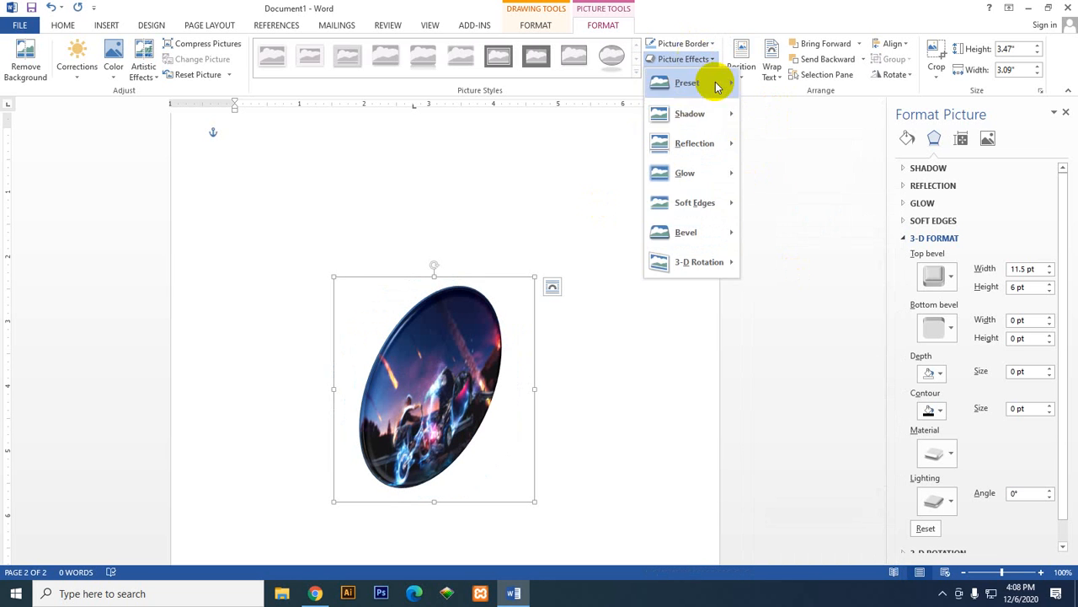
{"action": "mouse_move", "coordinate": [716, 261]}
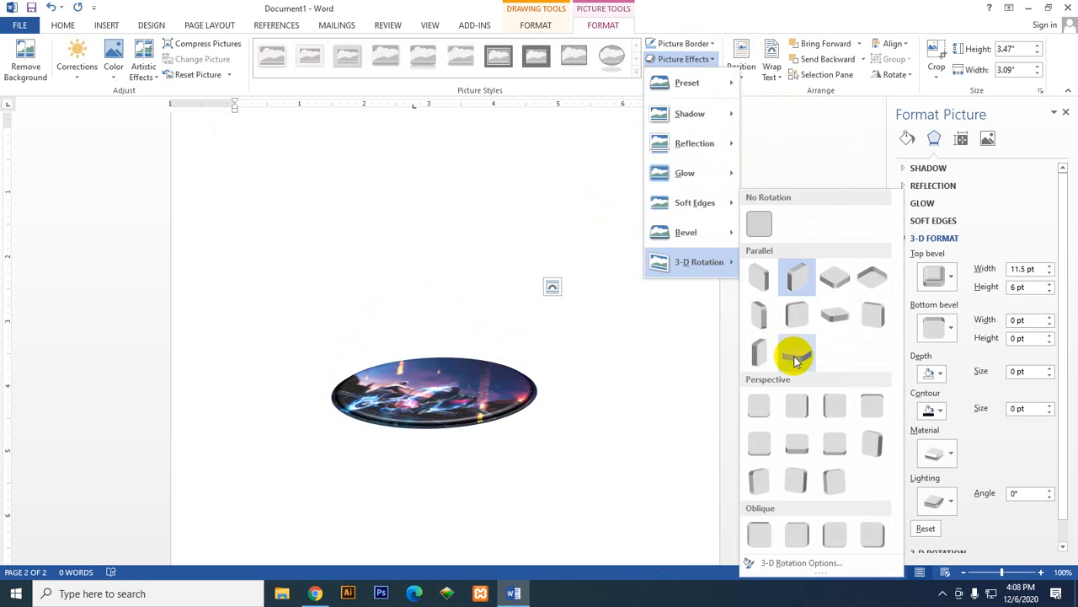
{"action": "left_click", "coordinate": [768, 358]}
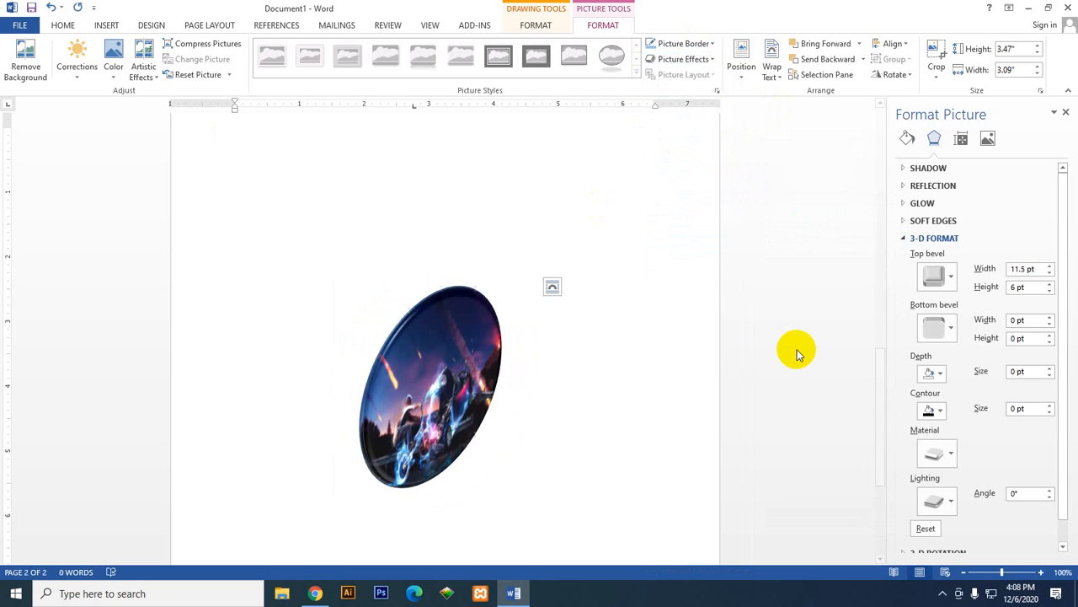
{"action": "left_click", "coordinate": [797, 369]}
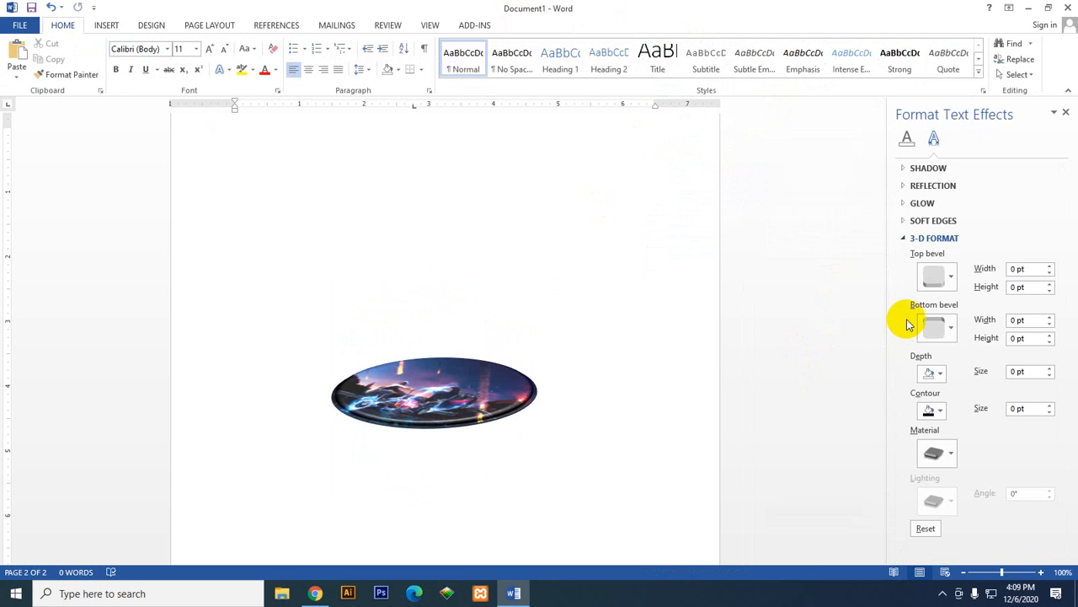
Step: Change the rotated oval's top bevel to the first preset in the second row of the Bevel gallery
{"action": "left_click", "coordinate": [457, 394]}
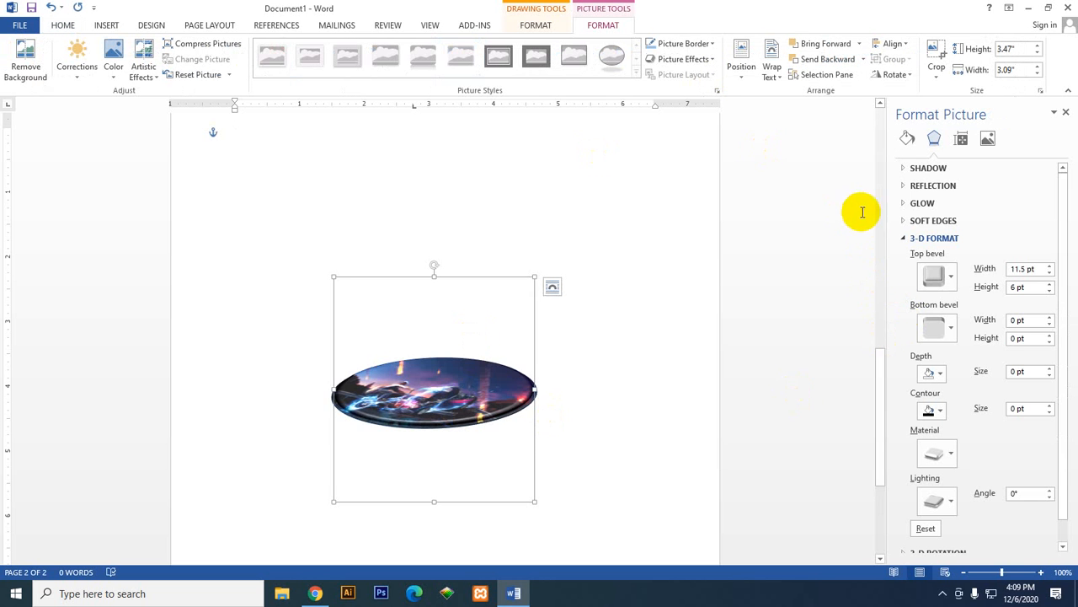
{"action": "left_click", "coordinate": [946, 279]}
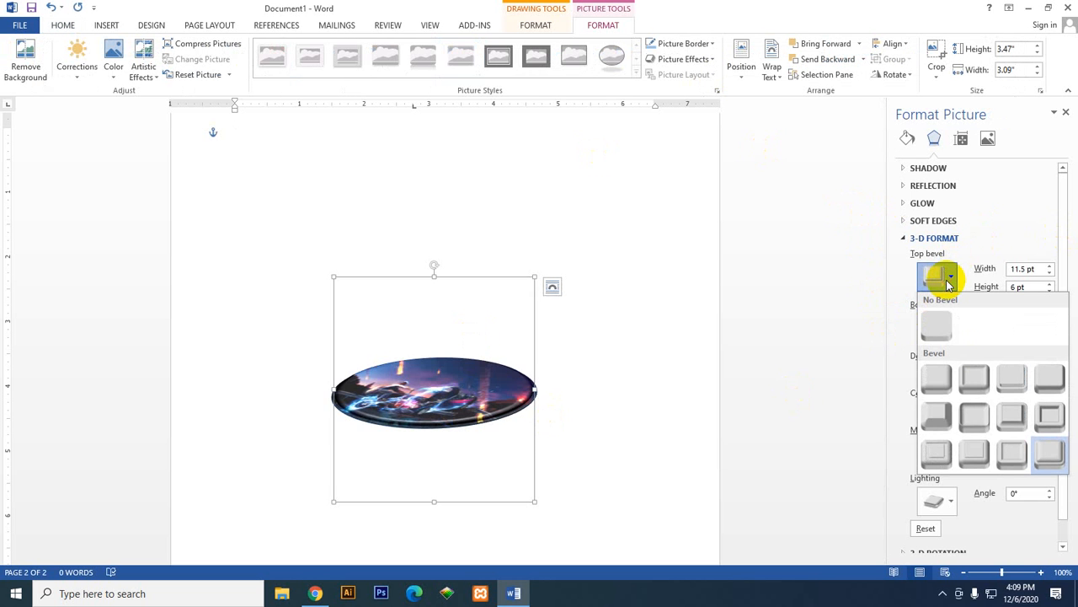
{"action": "left_click", "coordinate": [947, 419]}
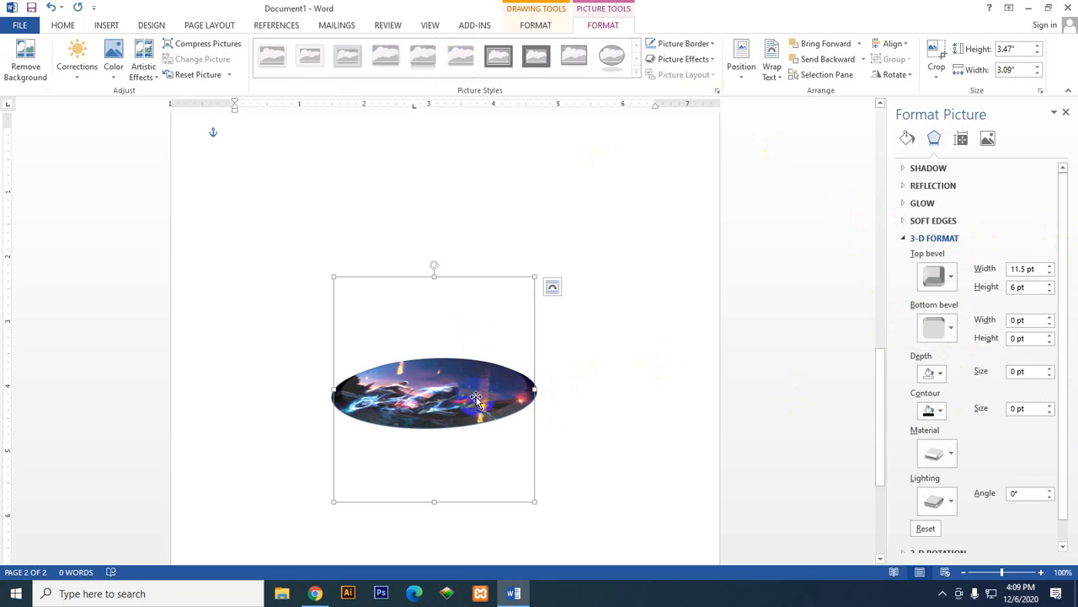
Step: Try the centre Outer shadow preset on the oval, ending with the middle preset of the first Outer row
{"action": "left_click", "coordinate": [906, 167]}
{"action": "left_click", "coordinate": [1041, 187]}
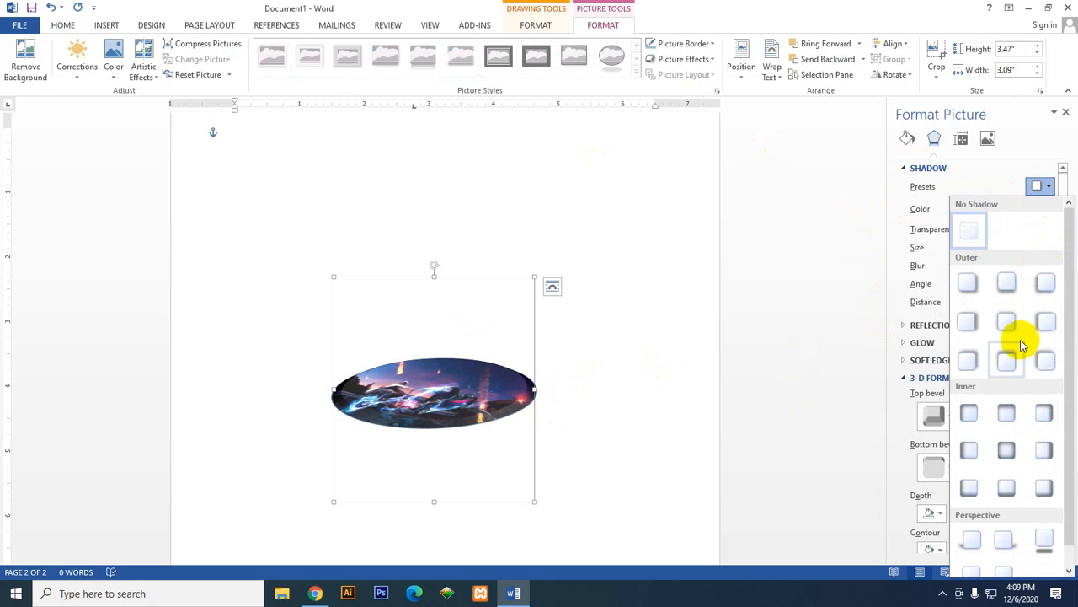
{"action": "left_click", "coordinate": [1008, 318]}
{"action": "left_click", "coordinate": [1042, 187]}
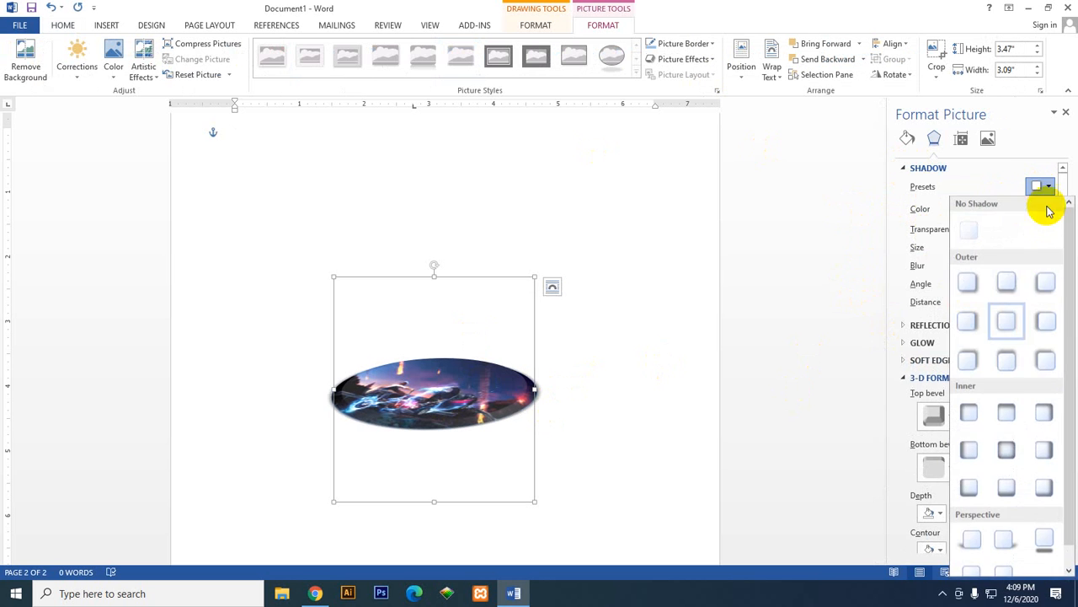
{"action": "left_click", "coordinate": [1008, 281]}
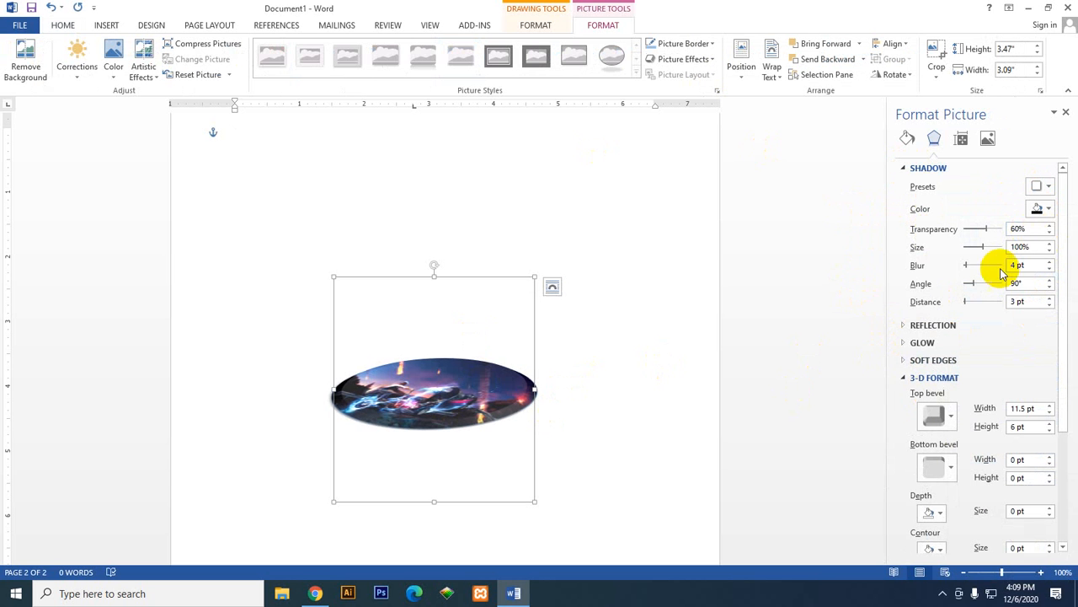
Step: Set the oval's shadow angle to 251° and its transparency to 0%
{"action": "left_click_drag", "start_coordinate": [976, 287], "coordinate": [984, 286]}
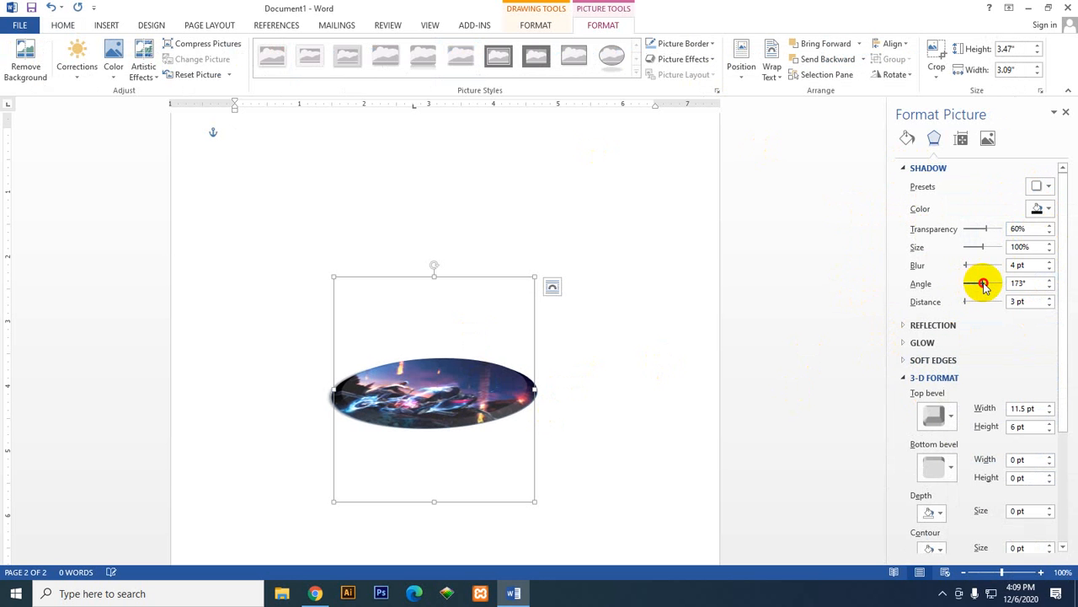
{"action": "scroll", "coordinate": [654, 448], "scroll_direction": "down", "scroll_amount": 5}
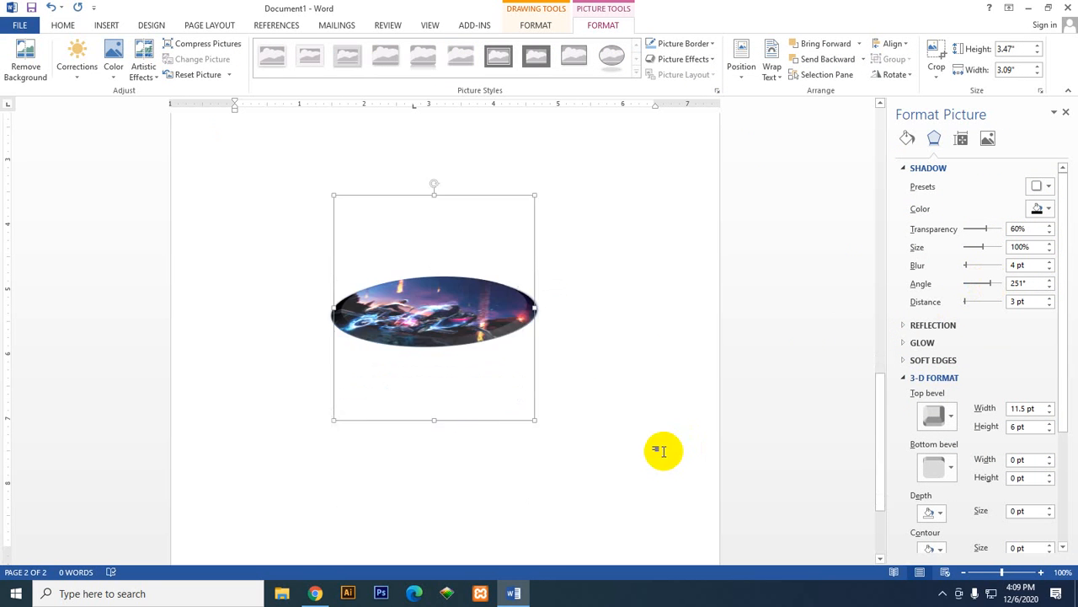
{"action": "scroll", "coordinate": [568, 447], "scroll_direction": "up", "scroll_amount": 6}
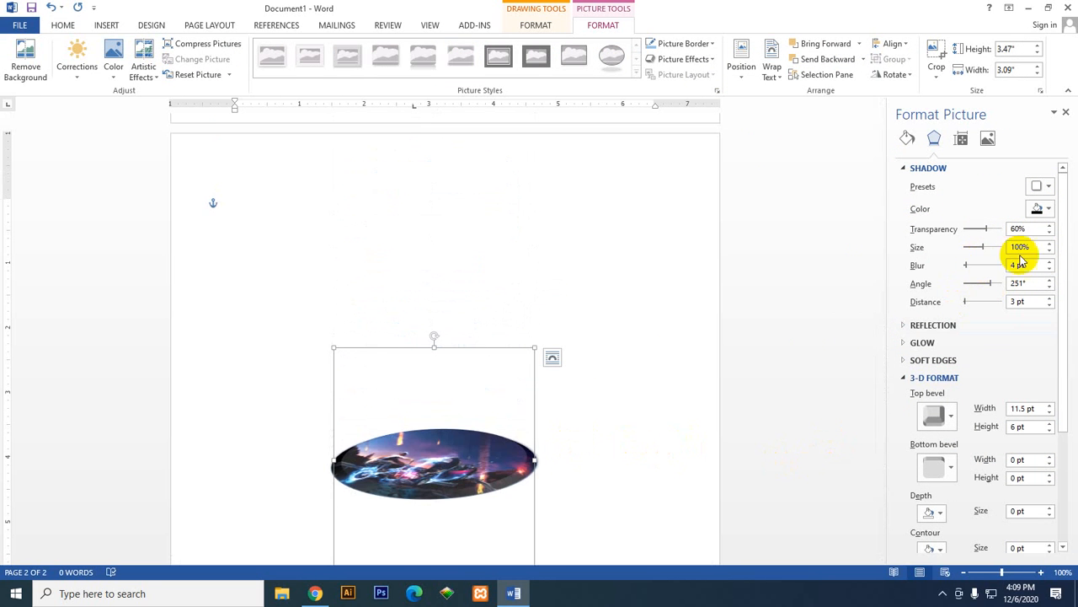
{"action": "left_click_drag", "start_coordinate": [989, 231], "coordinate": [973, 231]}
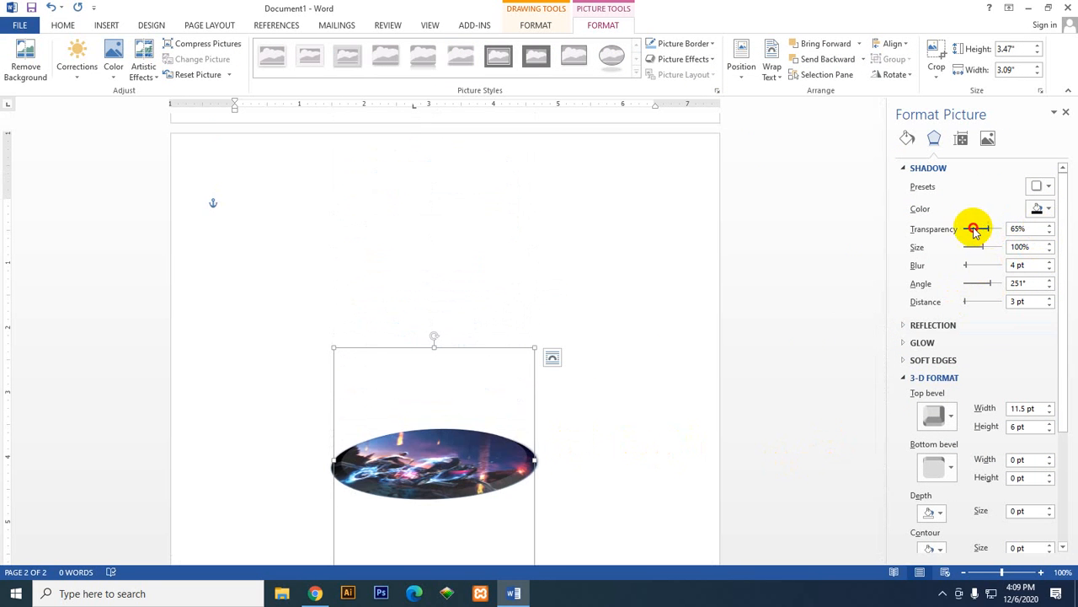
Step: Apply the first preset in the second row of the Bevel gallery as the oval's bottom bevel and set its width to 12.5 pt
{"action": "scroll", "coordinate": [975, 323], "scroll_direction": "down", "scroll_amount": 3}
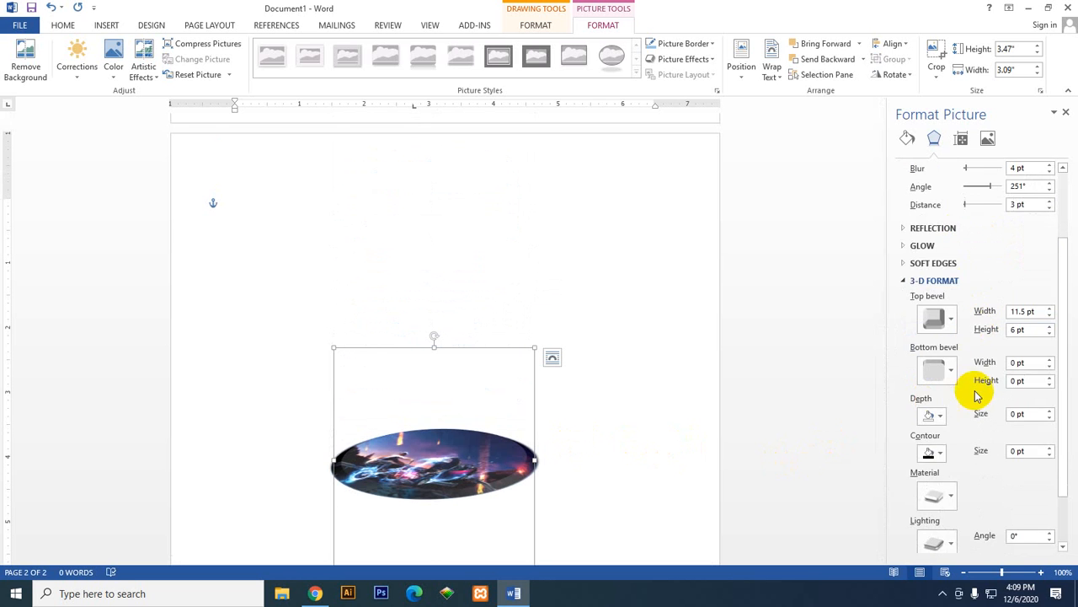
{"action": "scroll", "coordinate": [973, 383], "scroll_direction": "down", "scroll_amount": 2}
{"action": "left_click", "coordinate": [942, 301]}
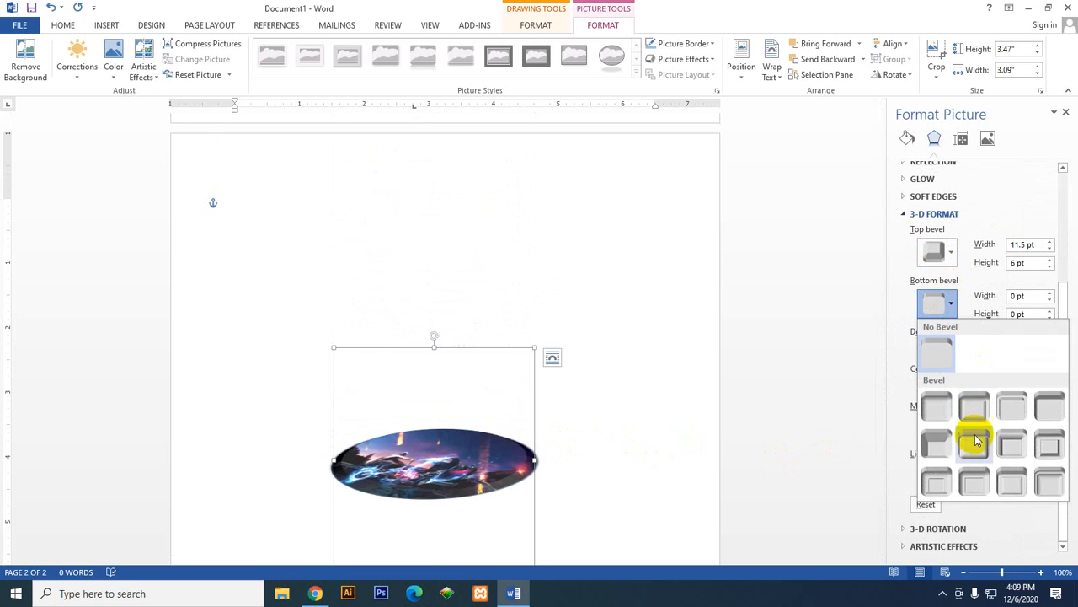
{"action": "left_click", "coordinate": [939, 455]}
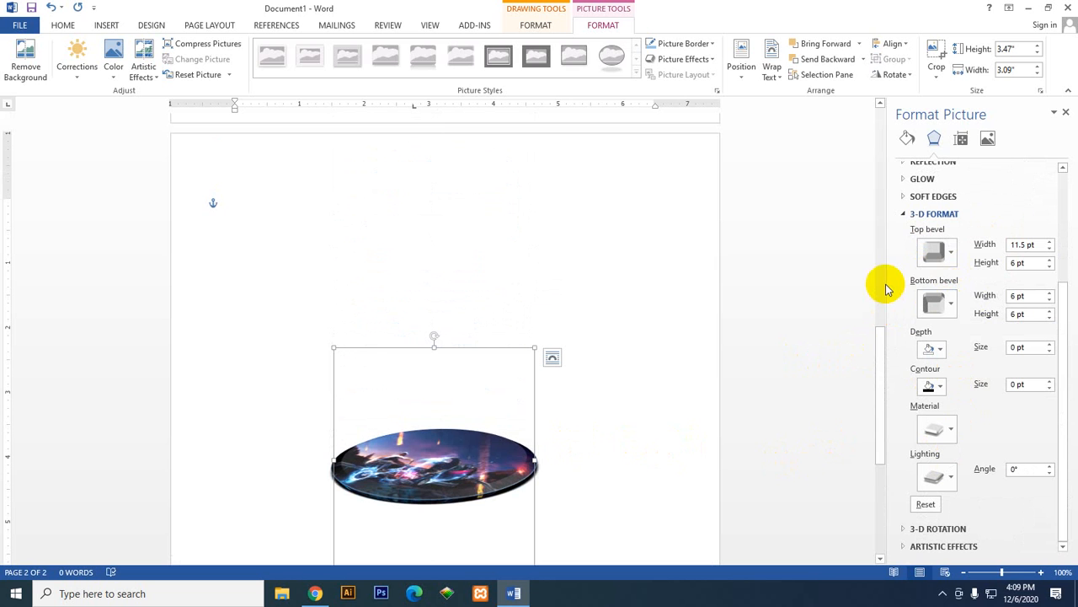
{"action": "left_click", "coordinate": [1050, 296]}
{"action": "scroll", "coordinate": [753, 441], "scroll_direction": "down", "scroll_amount": 5}
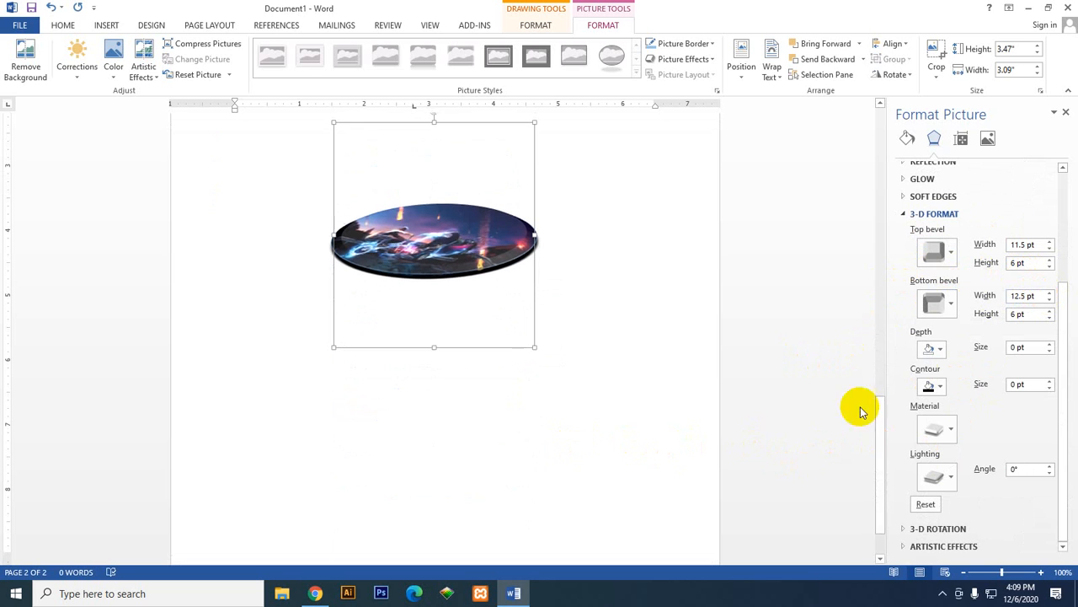
Step: Give the oval's 3-D depth the dark blue-gray theme color, then change it to a darker shade from the theme colors
{"action": "left_click", "coordinate": [940, 351]}
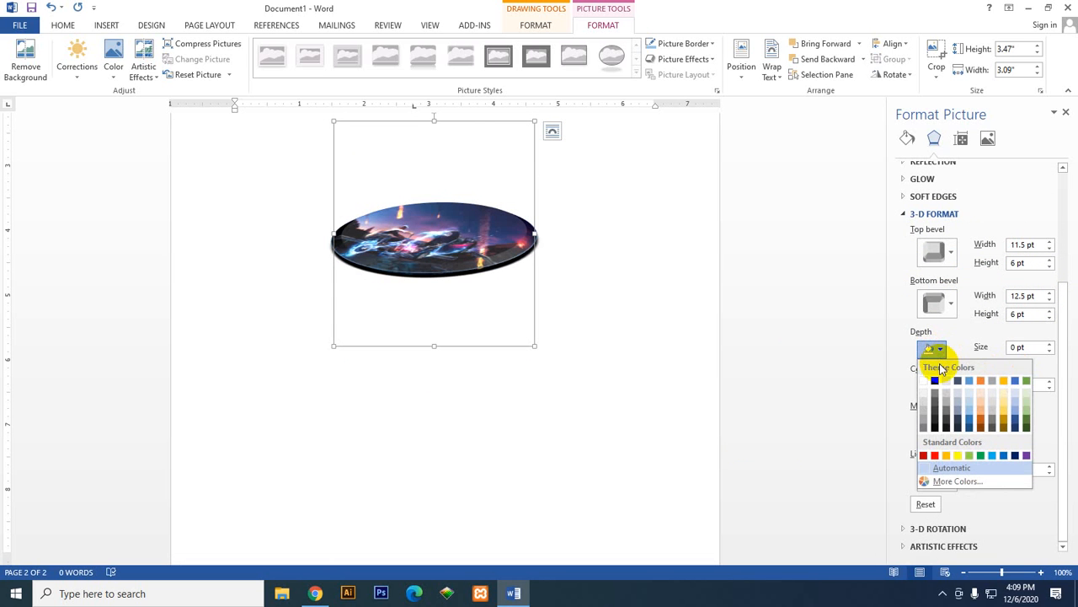
{"action": "left_click", "coordinate": [955, 381]}
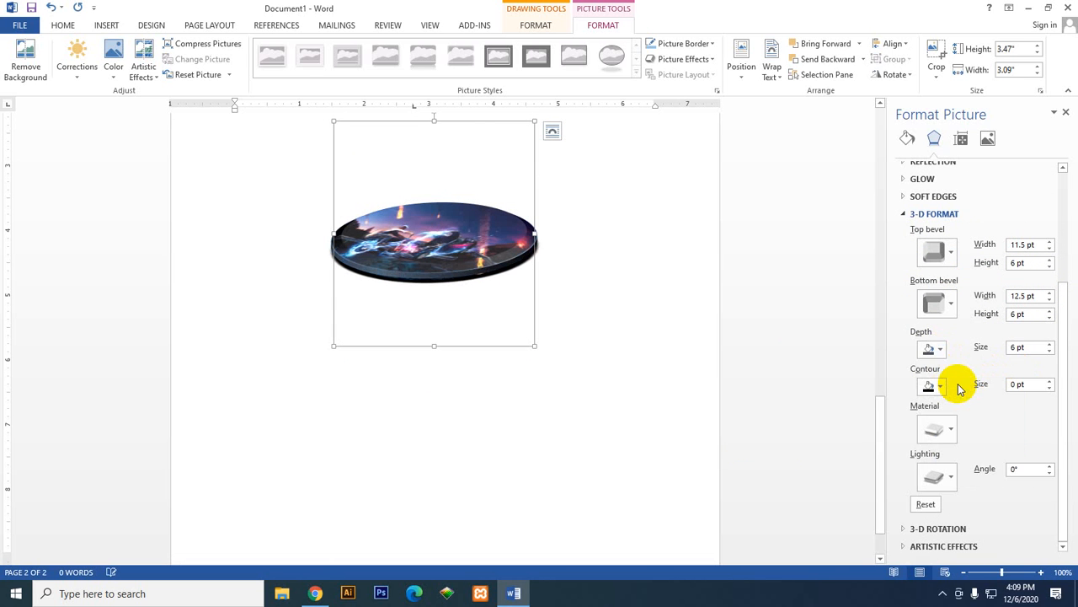
{"action": "left_click", "coordinate": [940, 349]}
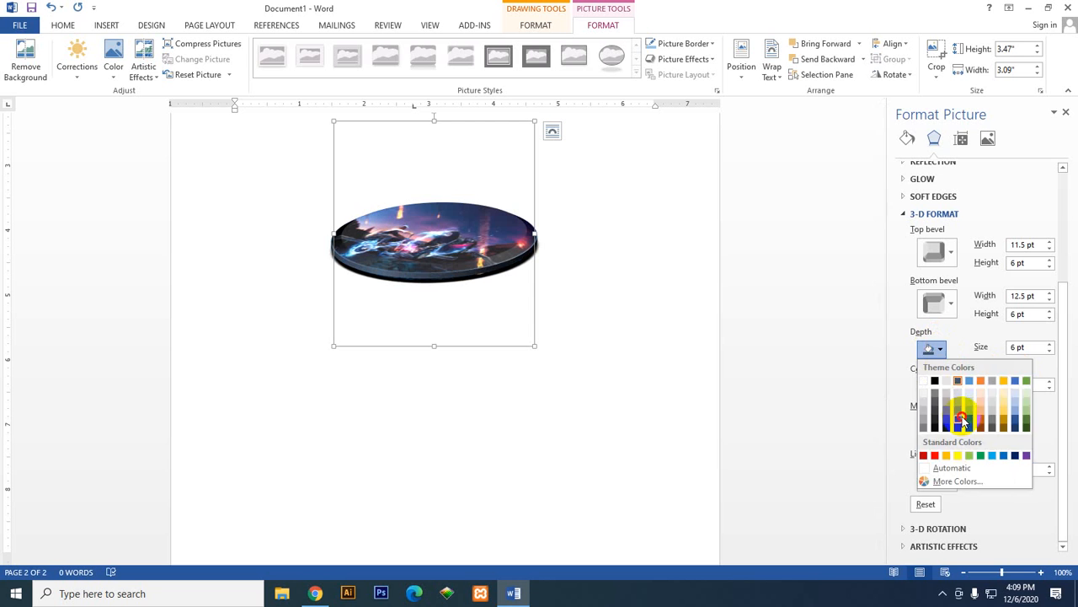
{"action": "left_click", "coordinate": [964, 419]}
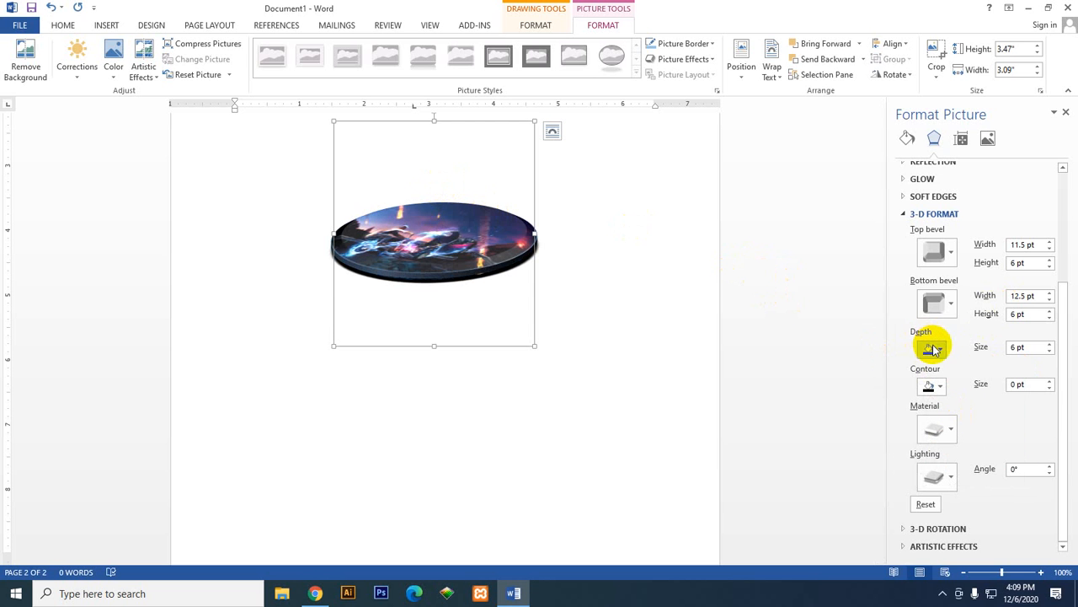
{"action": "scroll", "coordinate": [937, 284], "scroll_direction": "up", "scroll_amount": 3}
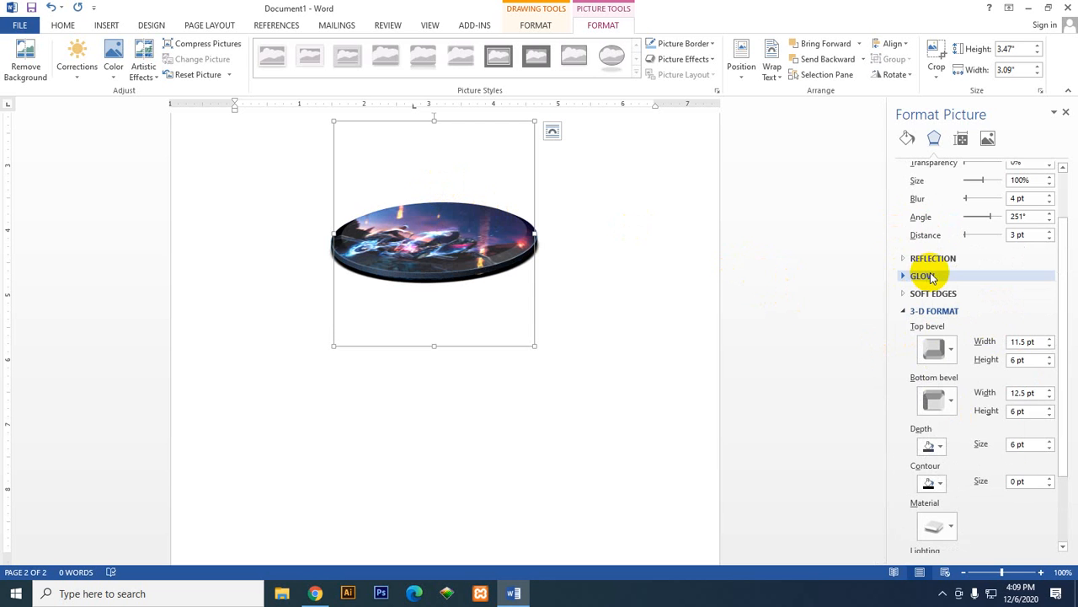
Step: Set the oval's 3-D depth color to the darkest gray accent shade and its contour color to the blue-gray theme color
{"action": "scroll", "coordinate": [932, 278], "scroll_direction": "down", "scroll_amount": 3}
{"action": "left_click", "coordinate": [941, 351]}
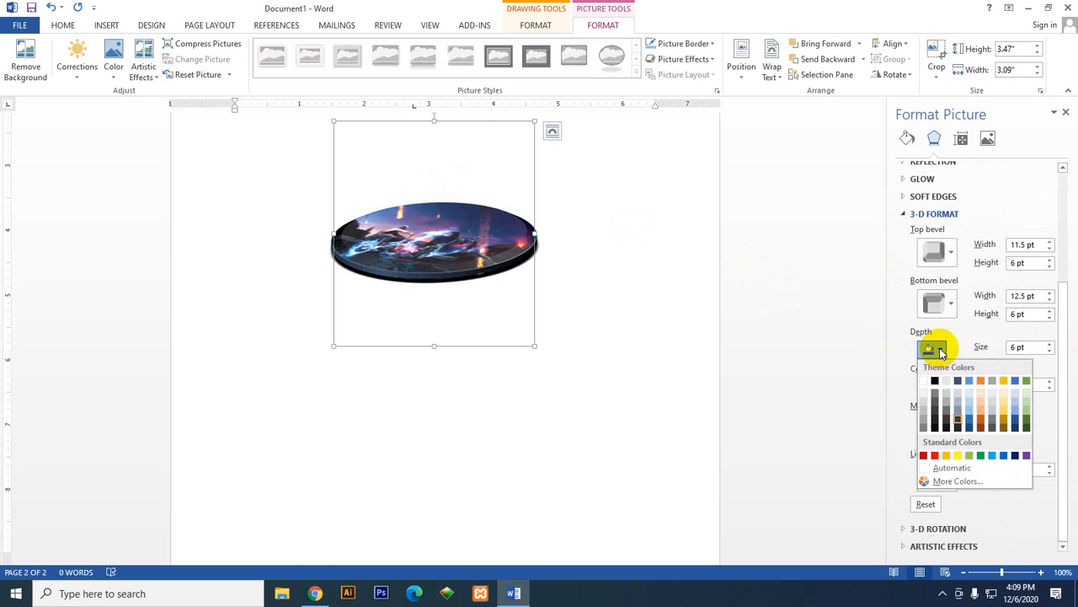
{"action": "left_click", "coordinate": [990, 428]}
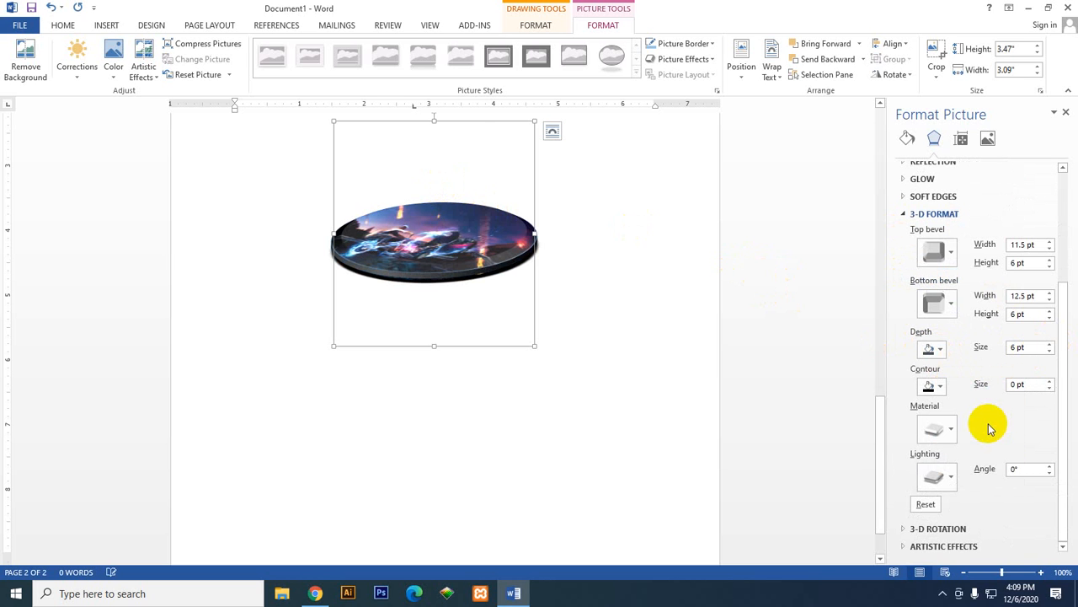
{"action": "left_click", "coordinate": [941, 387]}
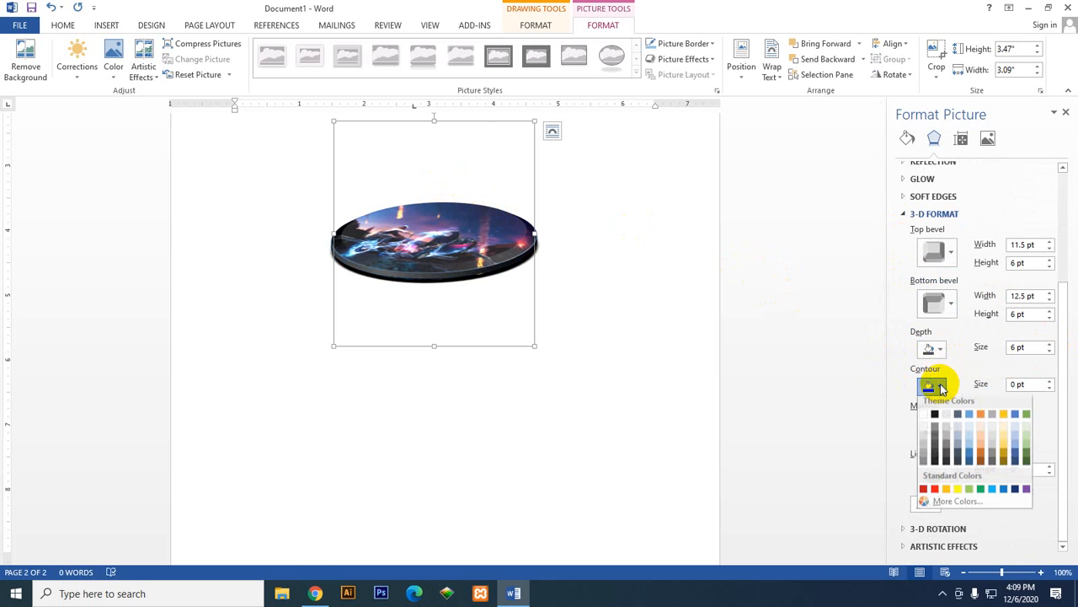
{"action": "left_click", "coordinate": [959, 424]}
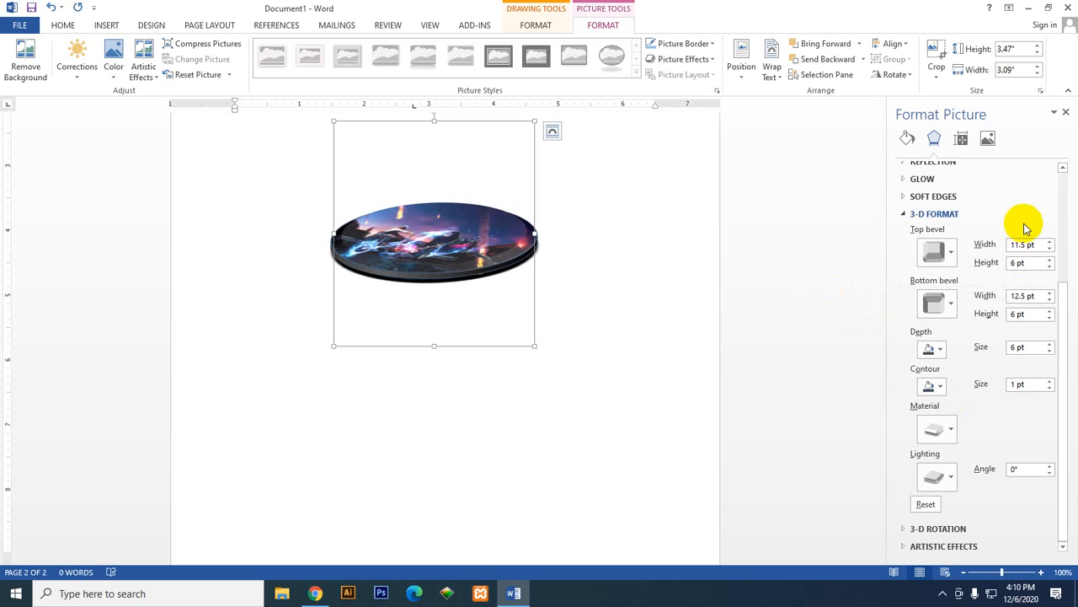
Step: Keep the current bottom bevel preset and set the bottom bevel width to 12 pt
{"action": "left_click", "coordinate": [944, 307]}
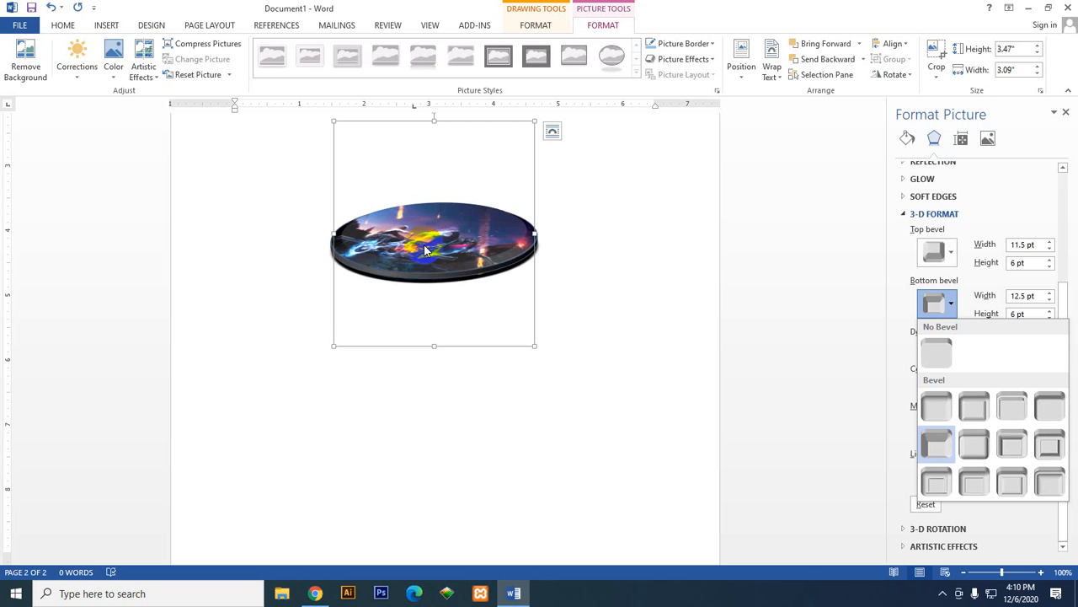
{"action": "left_click", "coordinate": [986, 281]}
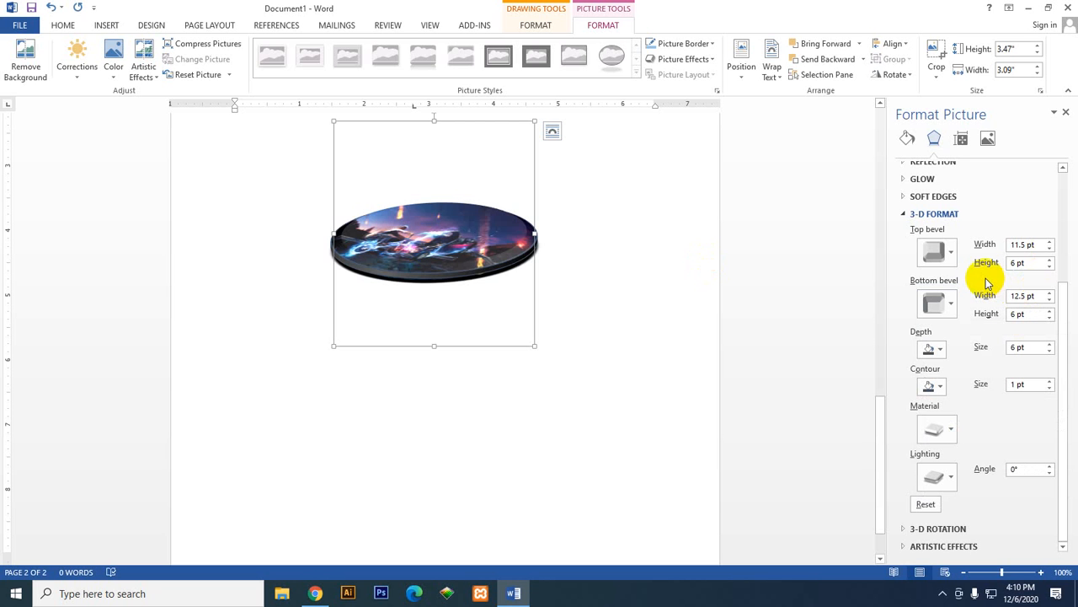
{"action": "left_click", "coordinate": [1049, 300]}
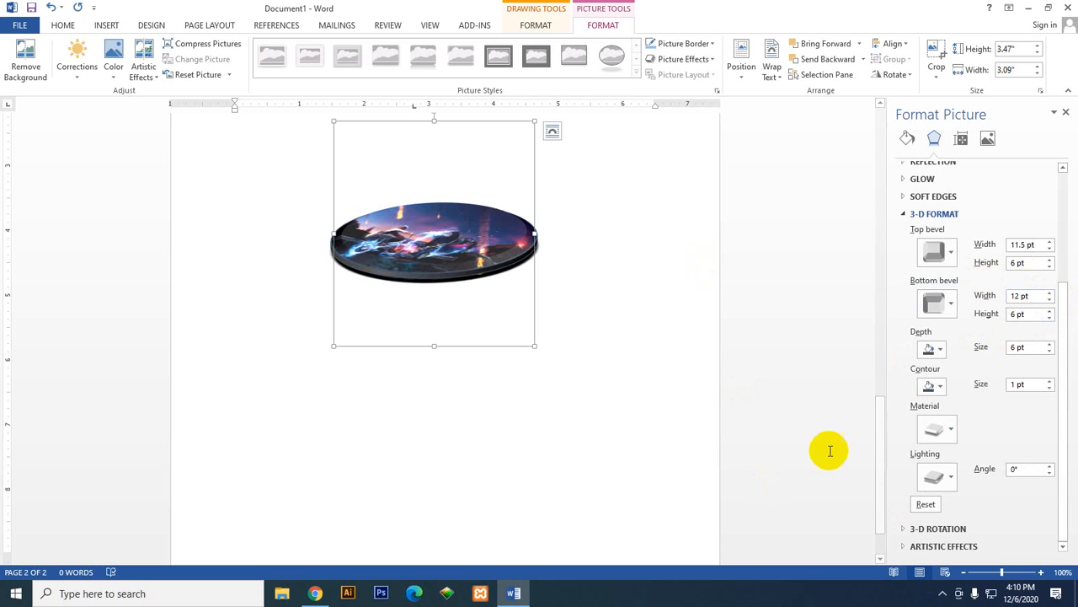
Step: Try the lightest blue-gray as the oval's depth color, ending with a light green shade from the theme colors
{"action": "left_click", "coordinate": [940, 349]}
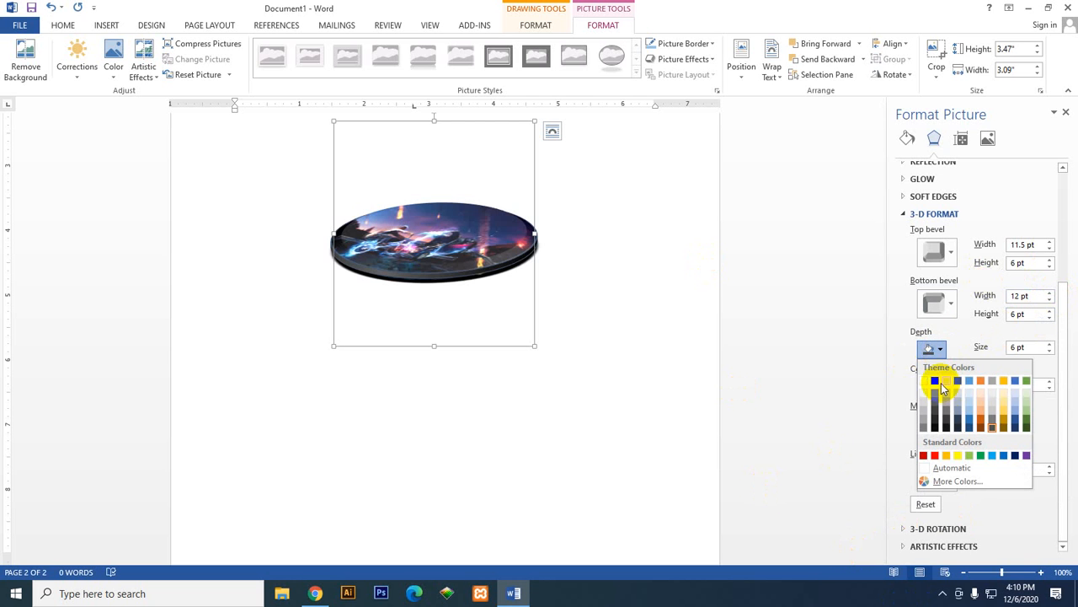
{"action": "left_click", "coordinate": [963, 327]}
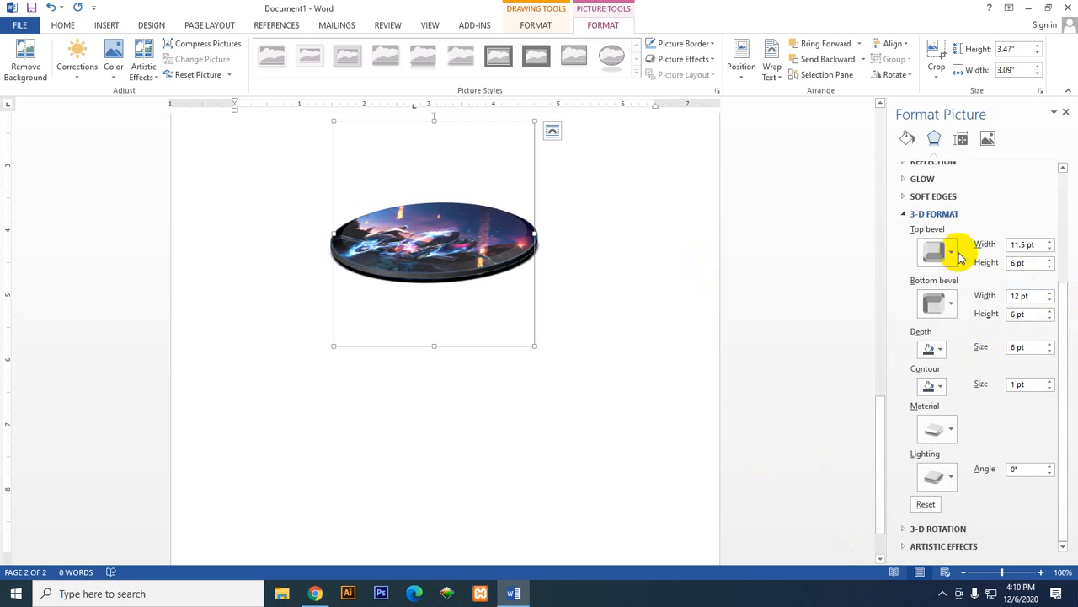
{"action": "left_click", "coordinate": [931, 349]}
{"action": "left_click", "coordinate": [963, 402]}
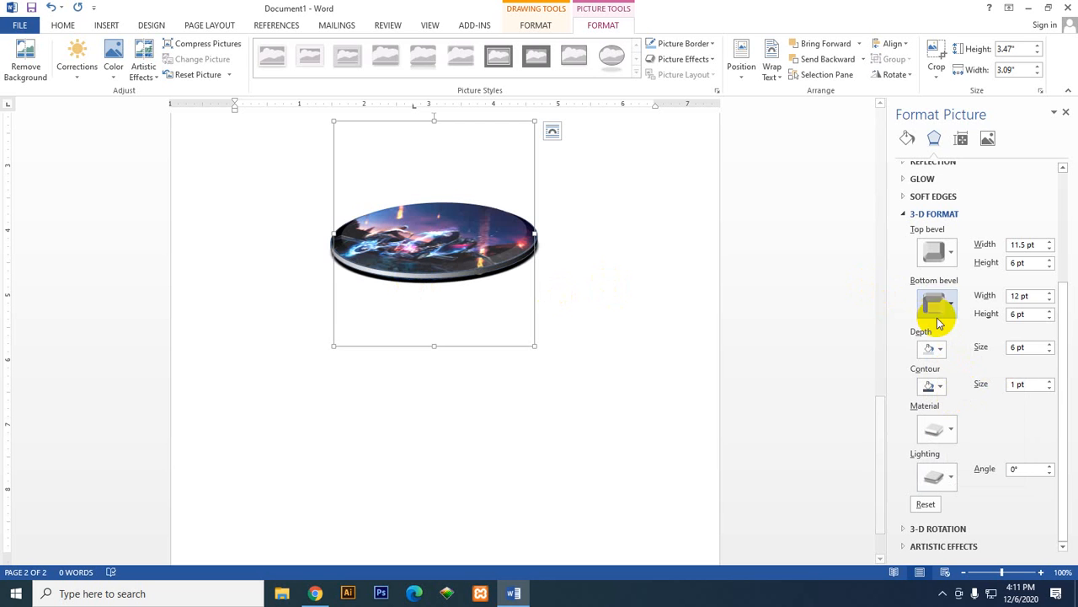
{"action": "left_click", "coordinate": [932, 349]}
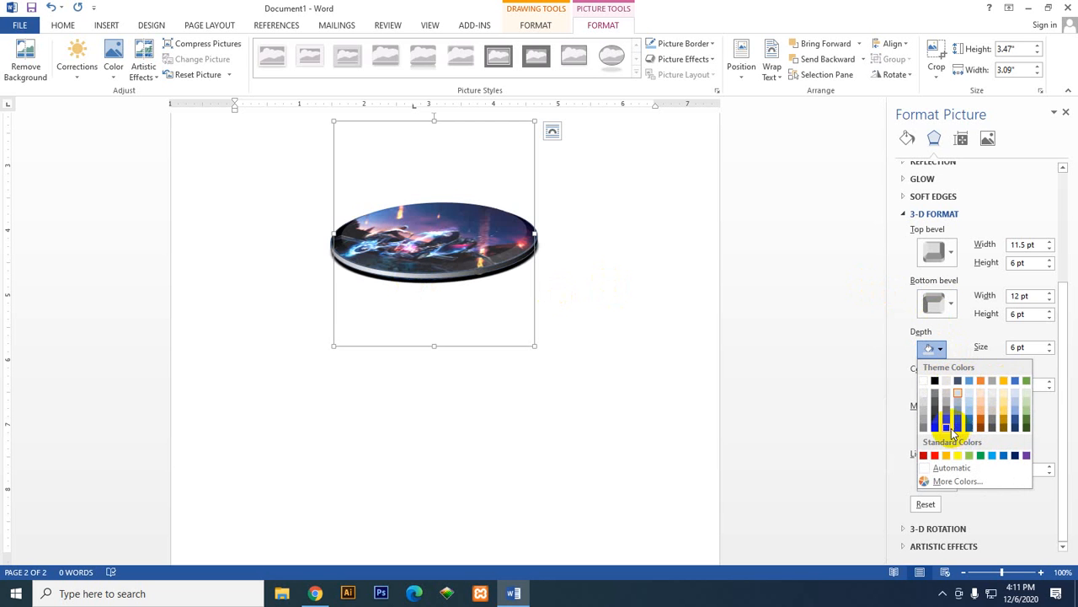
{"action": "left_click", "coordinate": [1025, 403]}
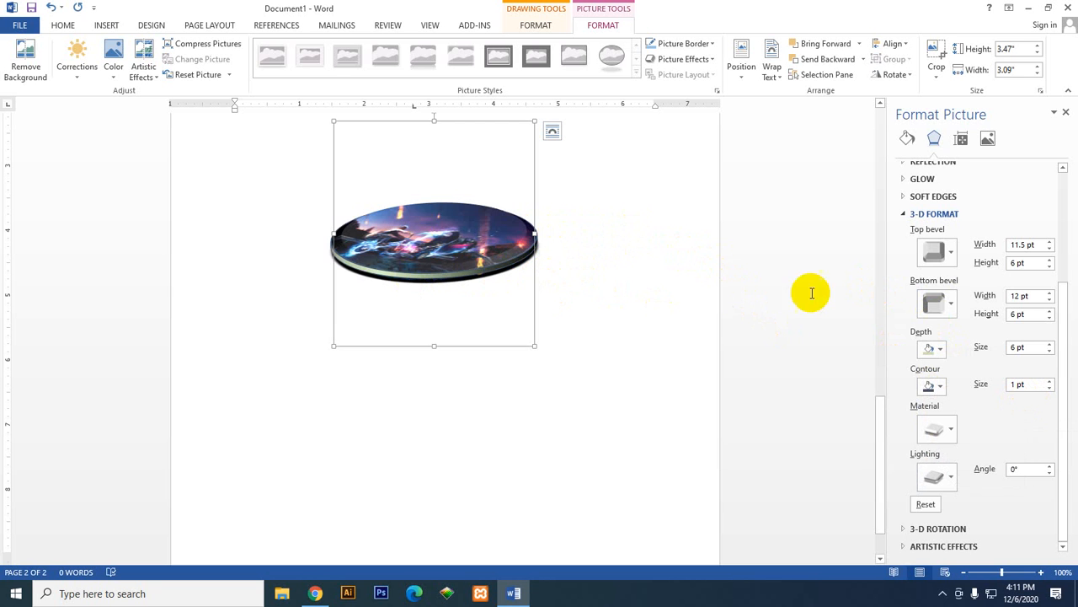
Step: Try a light orange and the base orange theme color for the oval's contour, ending with a darker orange shade
{"action": "left_click", "coordinate": [939, 393]}
{"action": "left_click", "coordinate": [984, 450]}
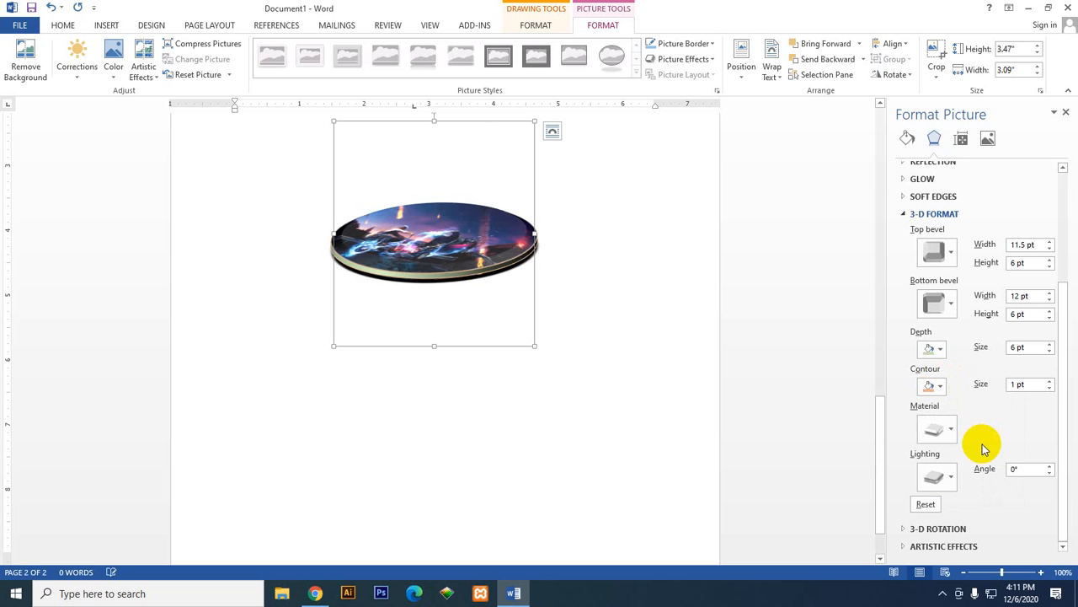
{"action": "left_click", "coordinate": [935, 383]}
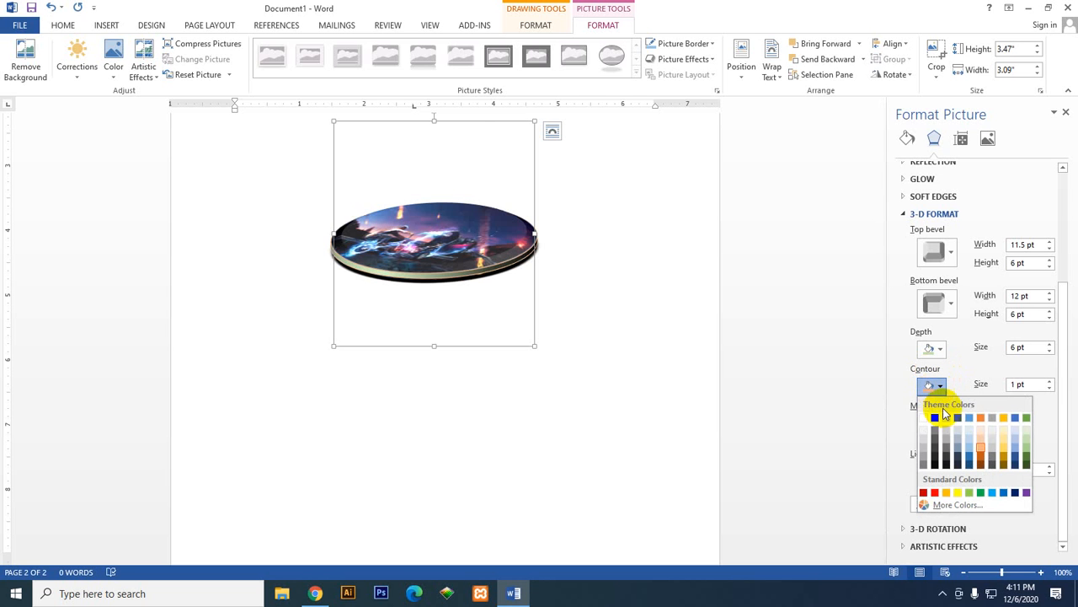
{"action": "left_click", "coordinate": [978, 418]}
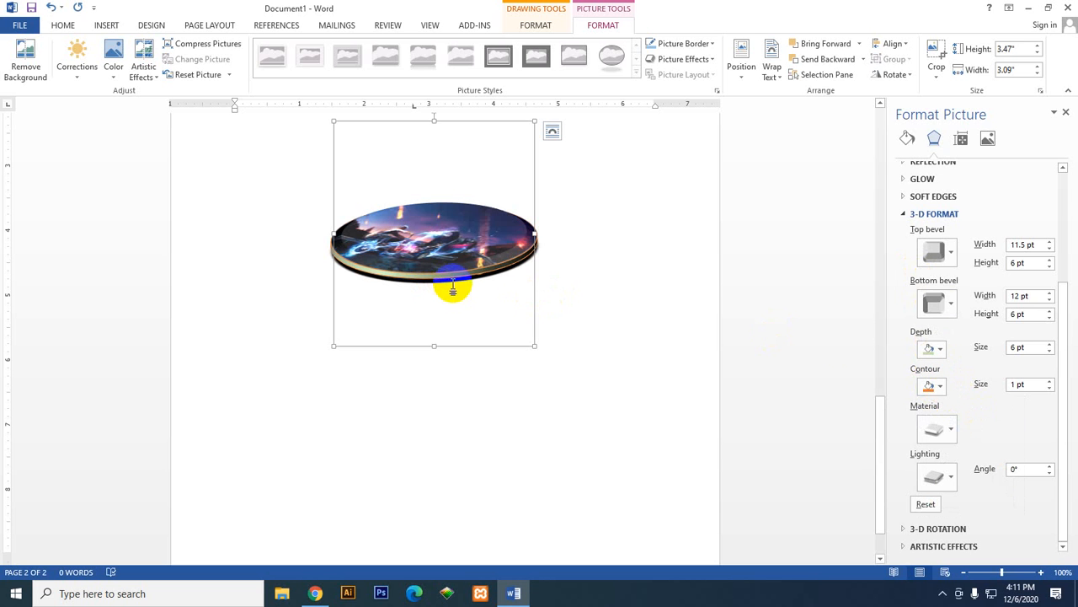
{"action": "left_click", "coordinate": [941, 387]}
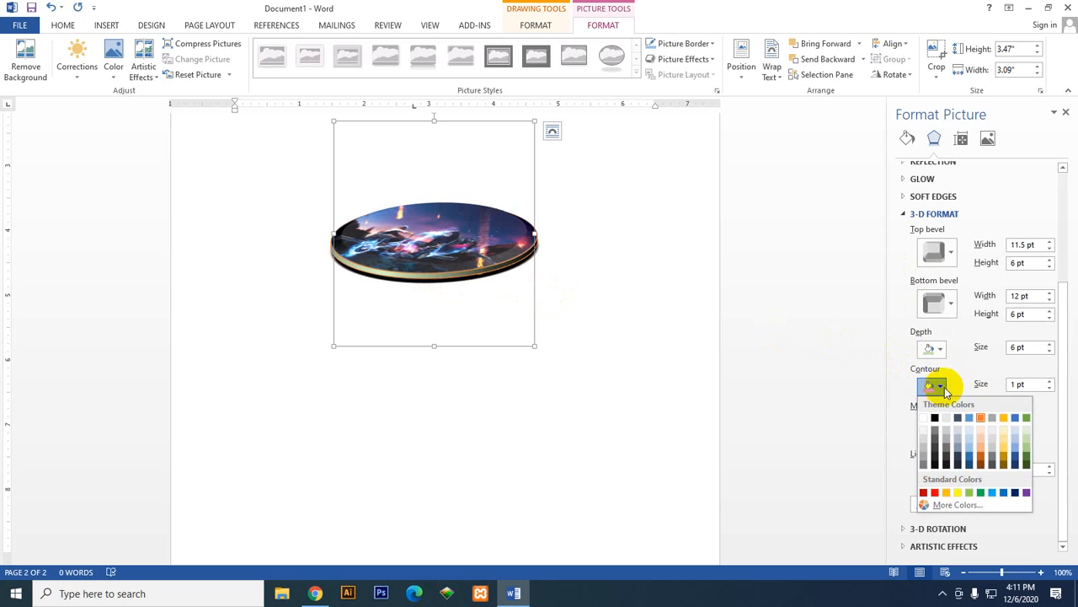
{"action": "left_click", "coordinate": [989, 457]}
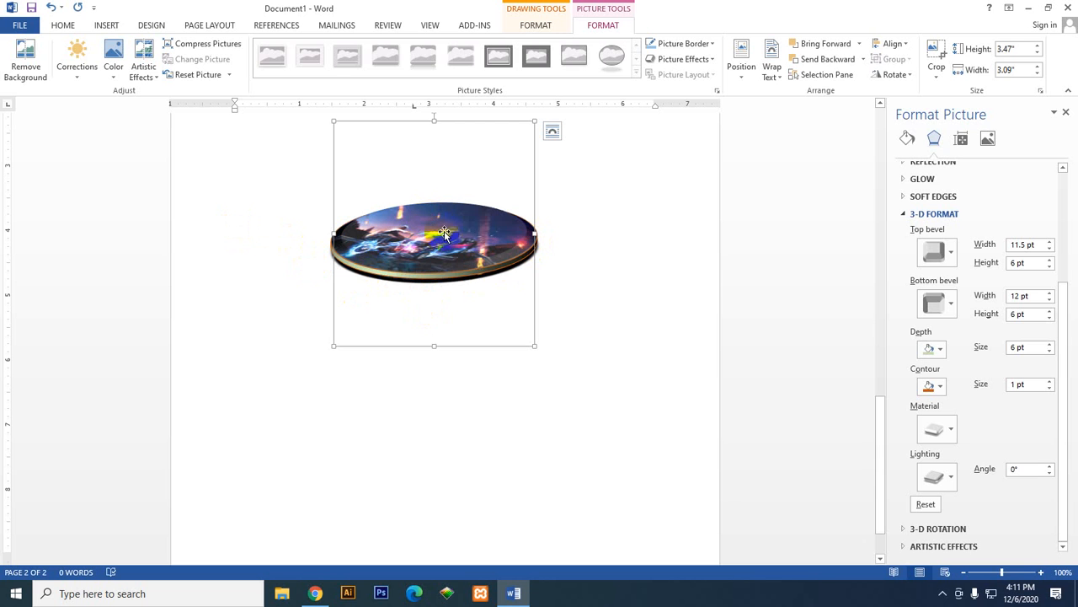
Step: Try contour sizes from 3.5 pt down to 0 pt on the oval, ending with a contour size of 0.5 pt
{"action": "left_click", "coordinate": [1051, 381]}
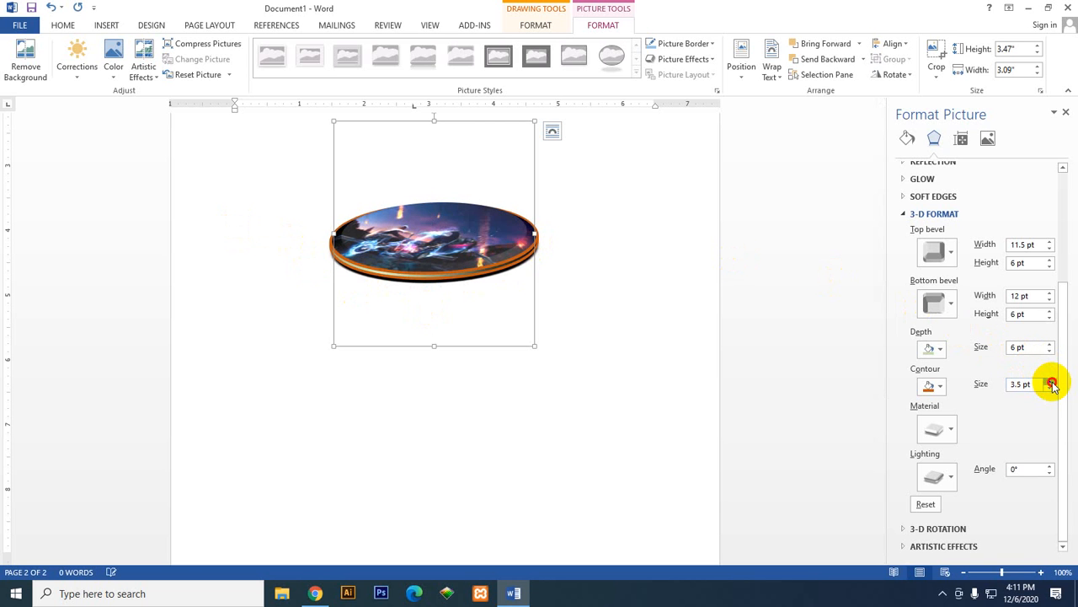
{"action": "left_click", "coordinate": [1052, 390]}
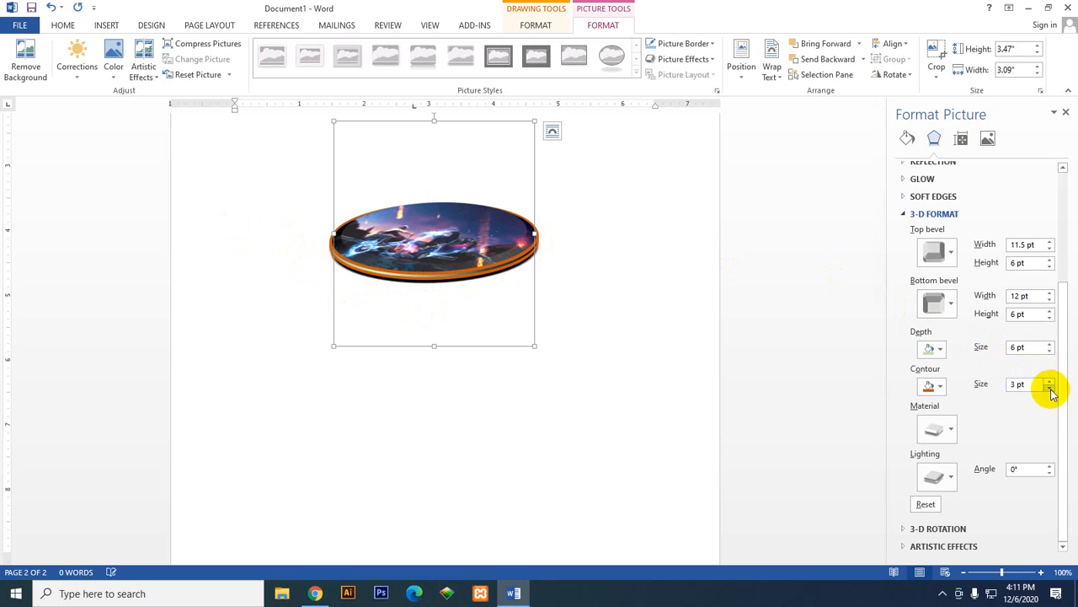
{"action": "left_click", "coordinate": [1052, 390]}
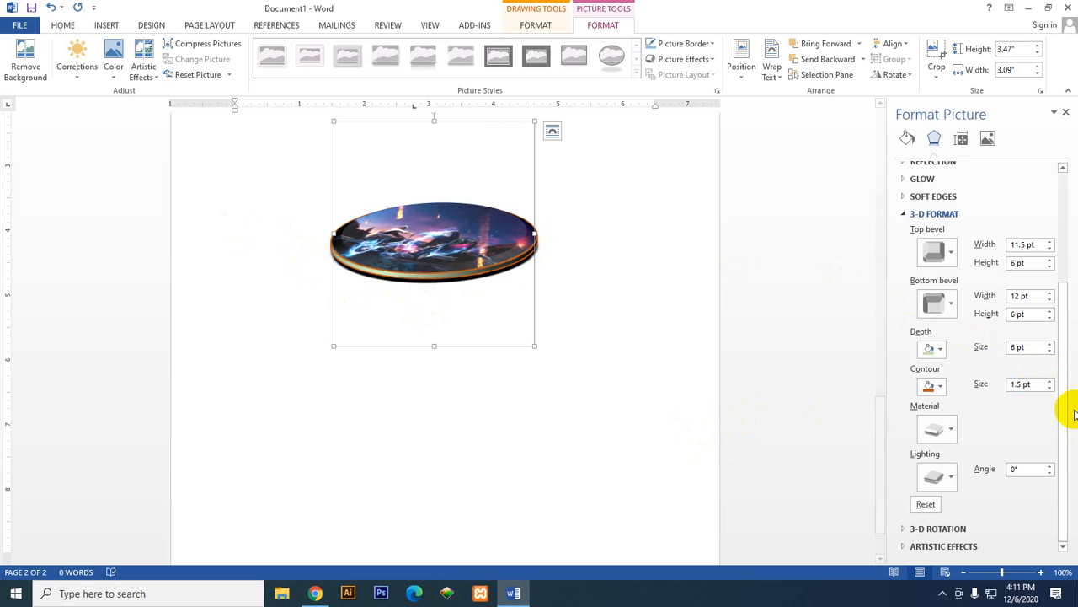
{"action": "left_click", "coordinate": [1051, 390]}
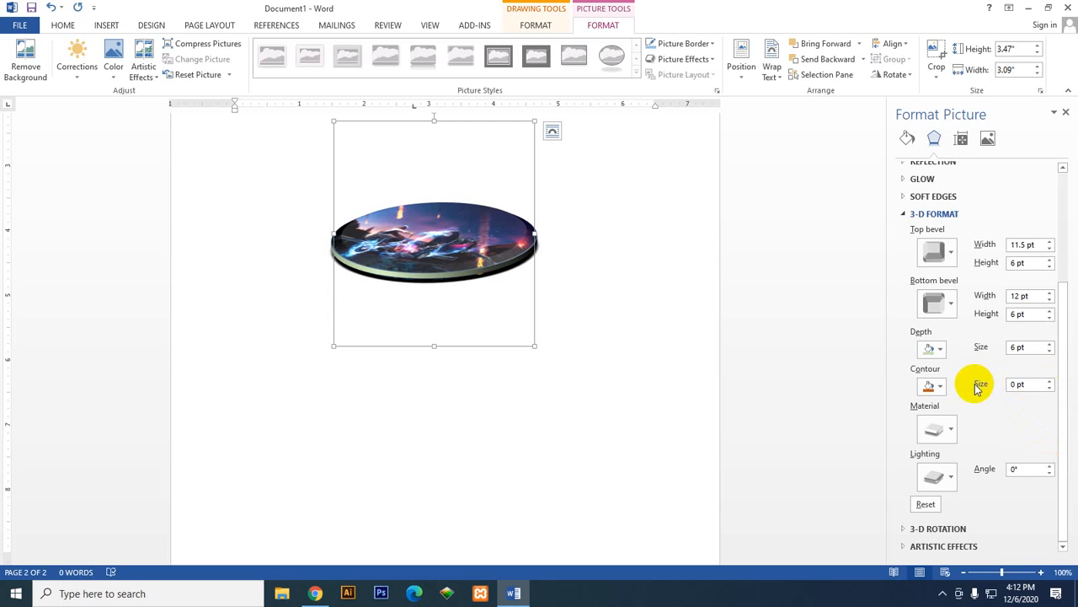
{"action": "left_click", "coordinate": [937, 387]}
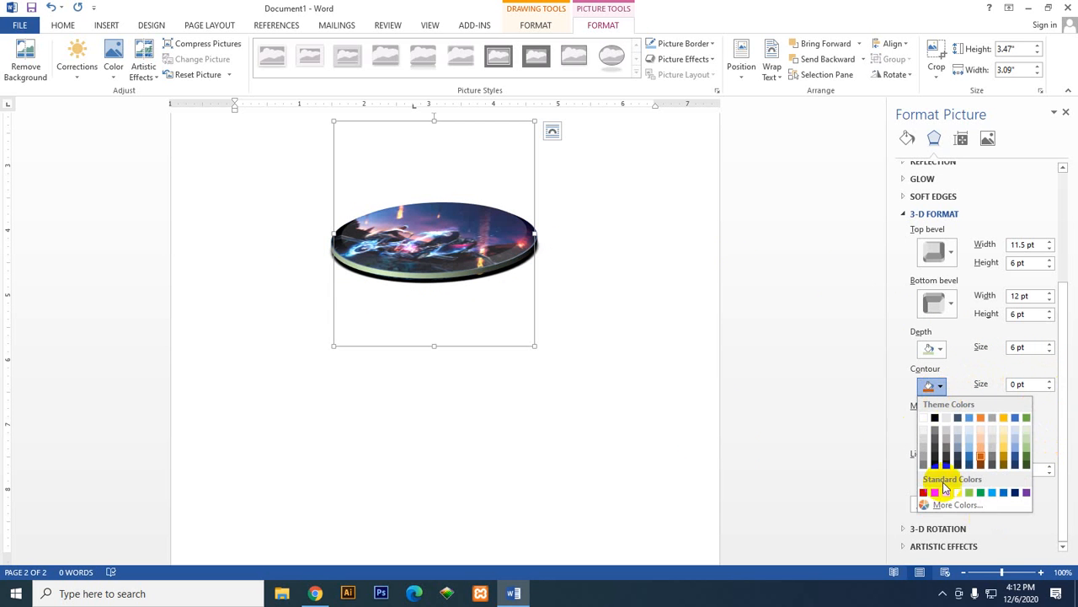
{"action": "left_click", "coordinate": [909, 388]}
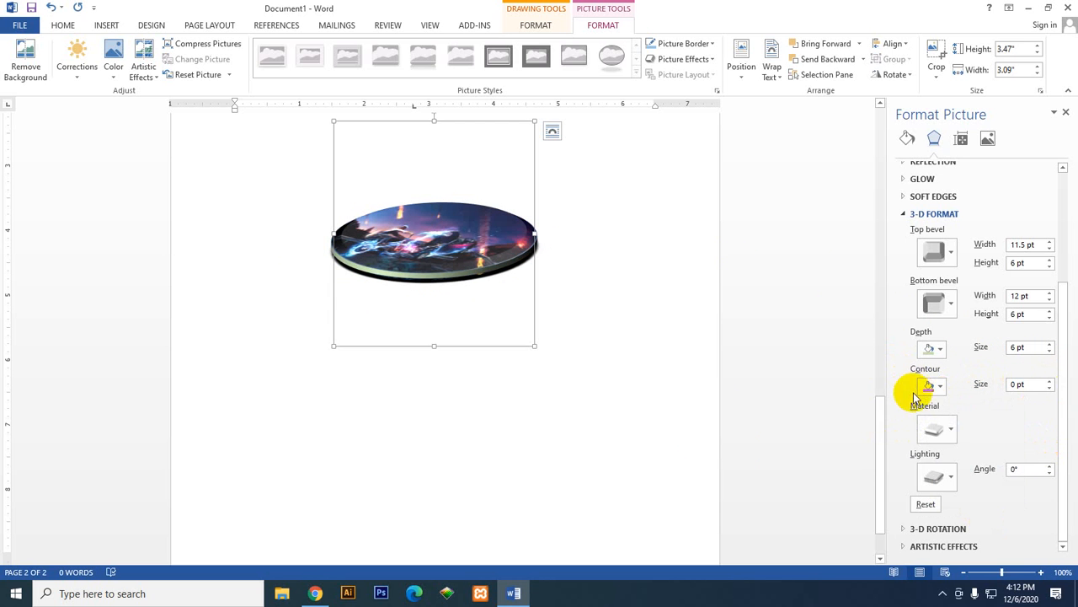
{"action": "left_click", "coordinate": [1049, 381]}
Step: Try the first two Special Effect materials on the oval, followed by the Translucent Powder material
{"action": "left_click", "coordinate": [937, 431]}
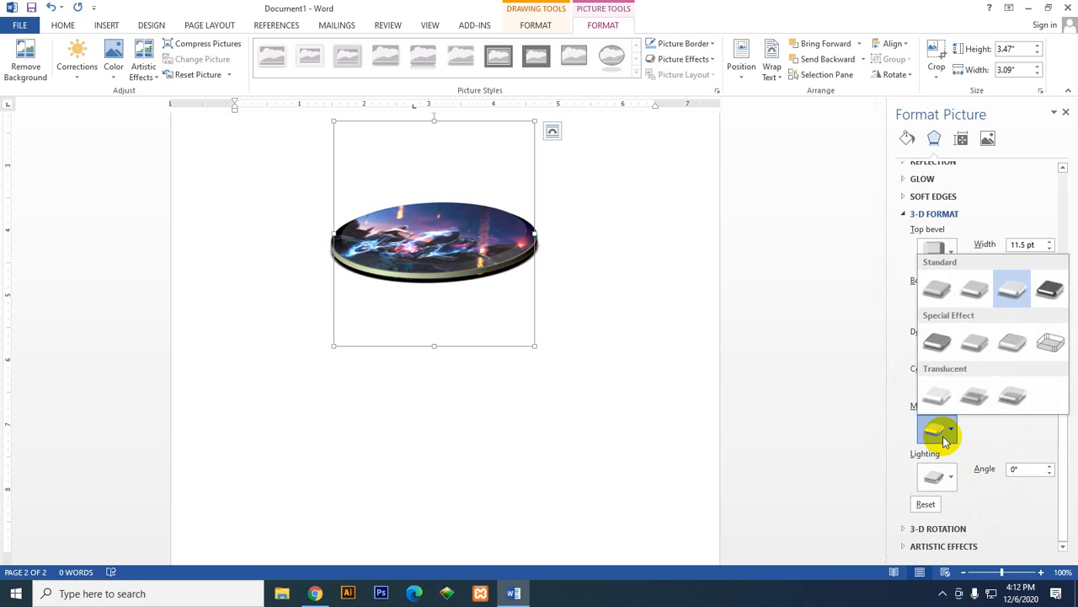
{"action": "left_click", "coordinate": [941, 346]}
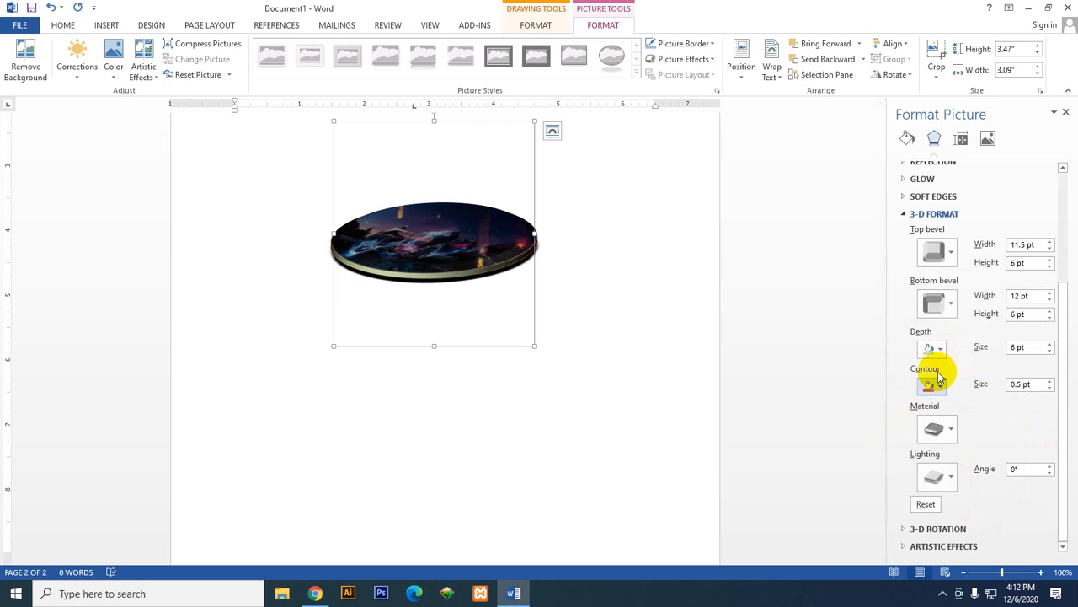
{"action": "left_click", "coordinate": [941, 429]}
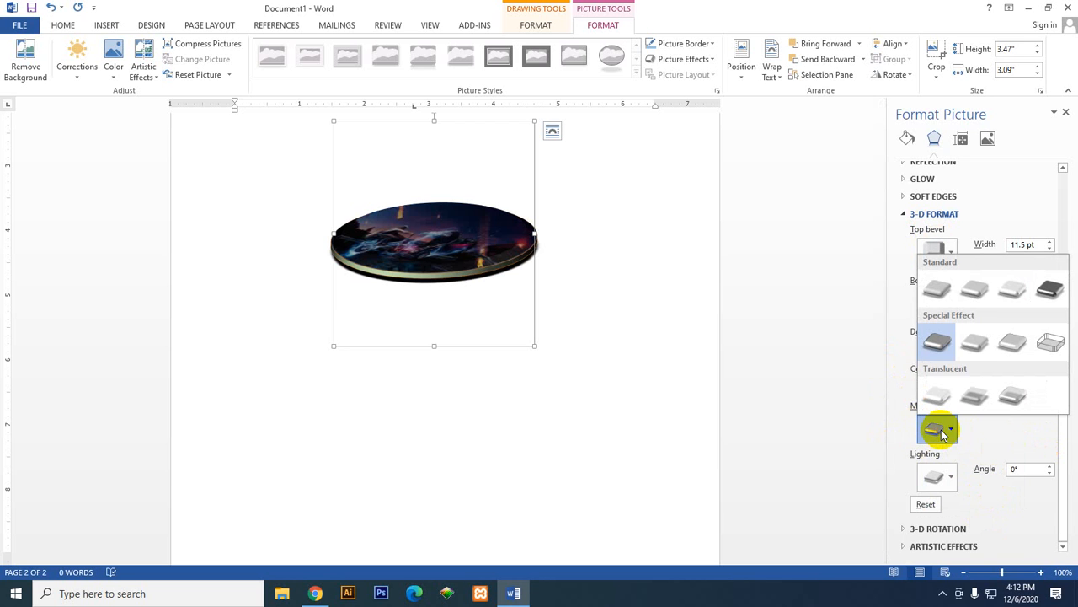
{"action": "left_click", "coordinate": [966, 345]}
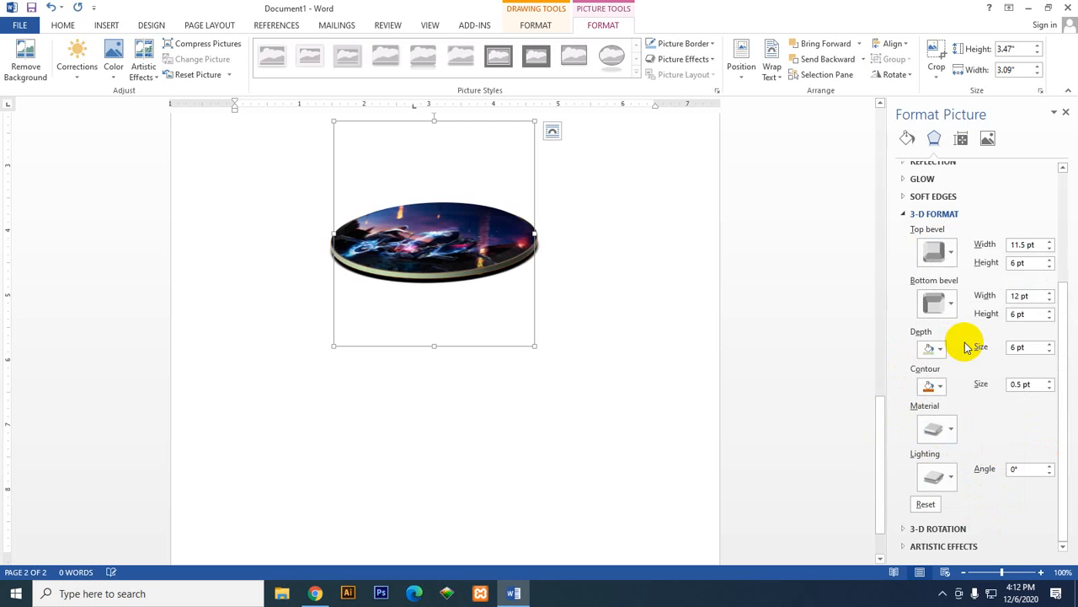
{"action": "left_click", "coordinate": [935, 429]}
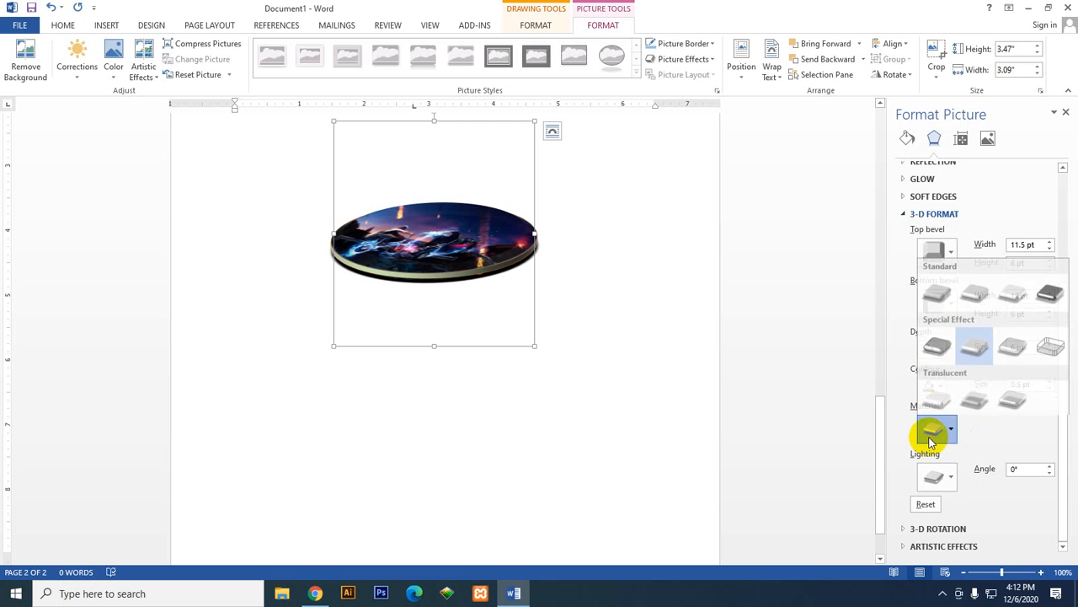
{"action": "left_click", "coordinate": [969, 385]}
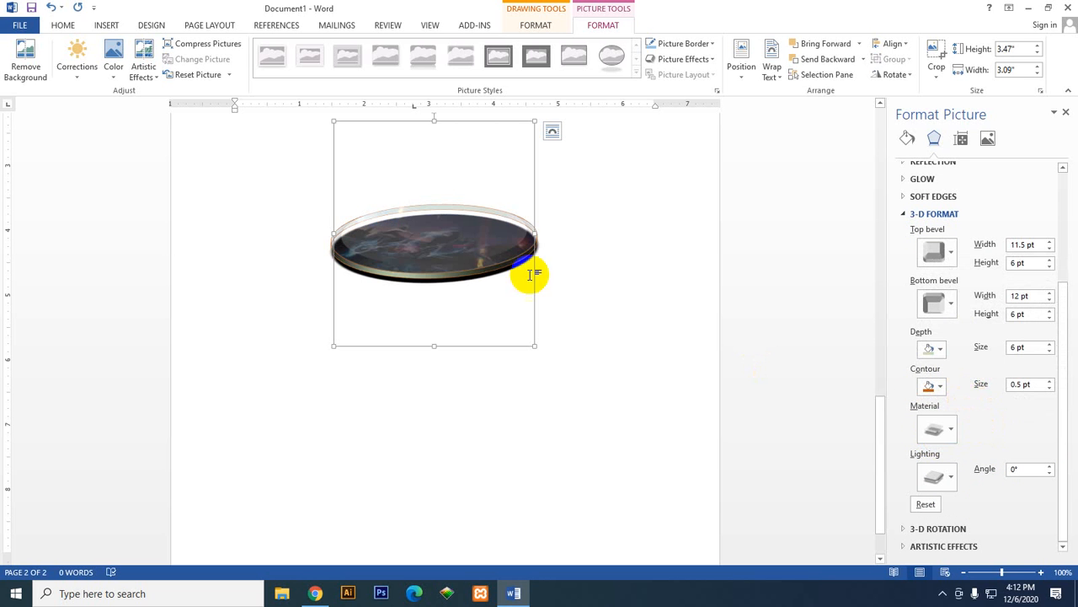
Step: Apply a different Translucent material to the oval and move the shape slightly down and to the right on the page
{"action": "left_click", "coordinate": [938, 428]}
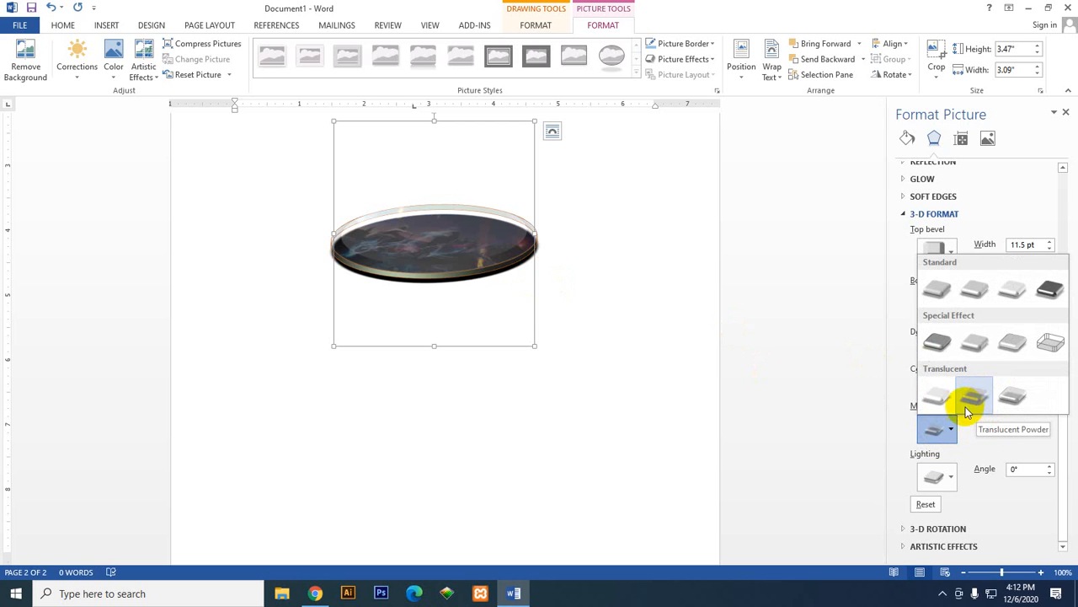
{"action": "left_click", "coordinate": [937, 403]}
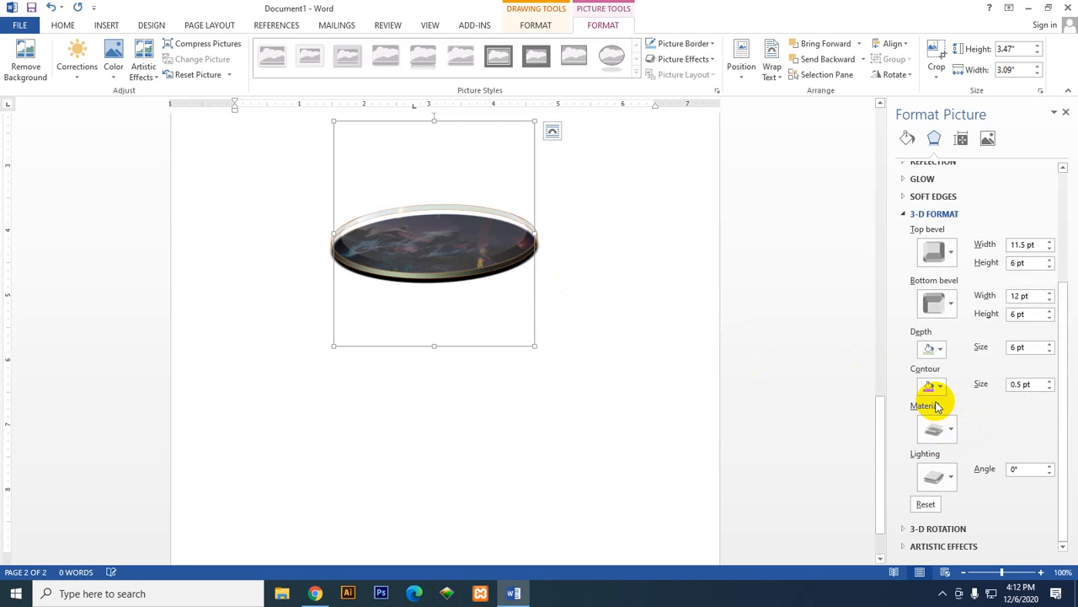
{"action": "left_click", "coordinate": [946, 429]}
{"action": "left_click", "coordinate": [951, 415]}
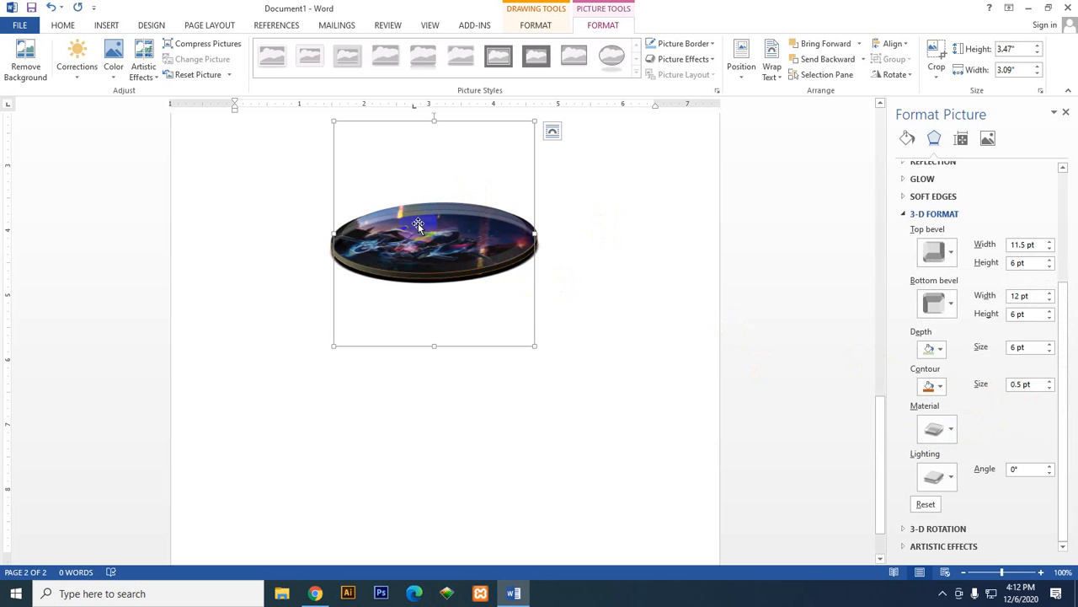
{"action": "mouse_move", "coordinate": [405, 246]}
{"action": "left_mouse_down"}
{"action": "mouse_move", "coordinate": [508, 285]}
{"action": "mouse_move", "coordinate": [414, 265]}
{"action": "left_mouse_up"}
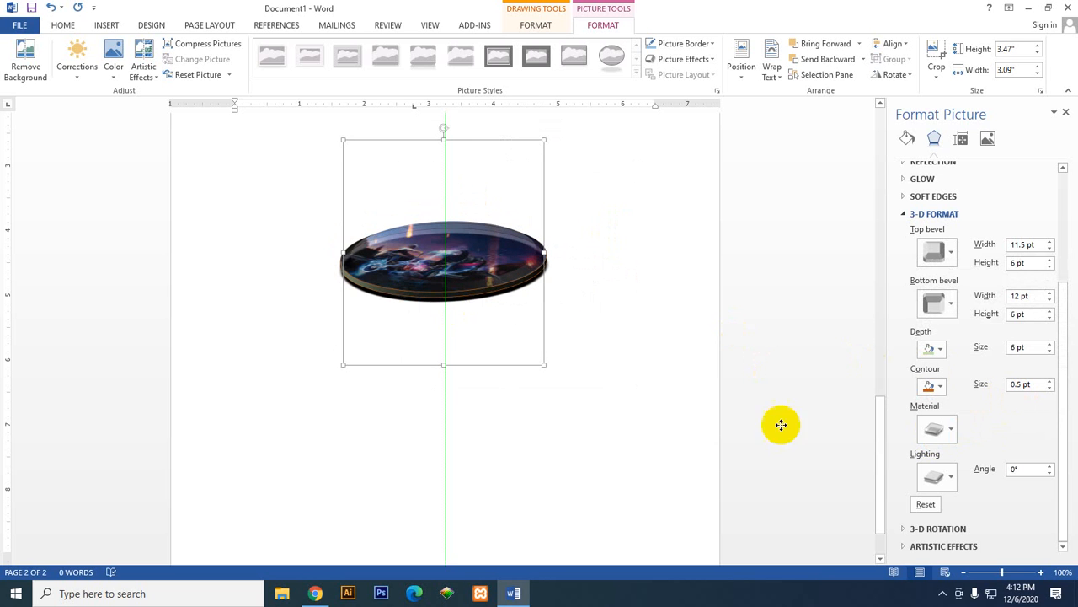
Step: Try the third Special Effect material, Wireframe, the fourth Standard material and Dark Edge on the oval
{"action": "left_click", "coordinate": [937, 427]}
{"action": "left_click", "coordinate": [1000, 356]}
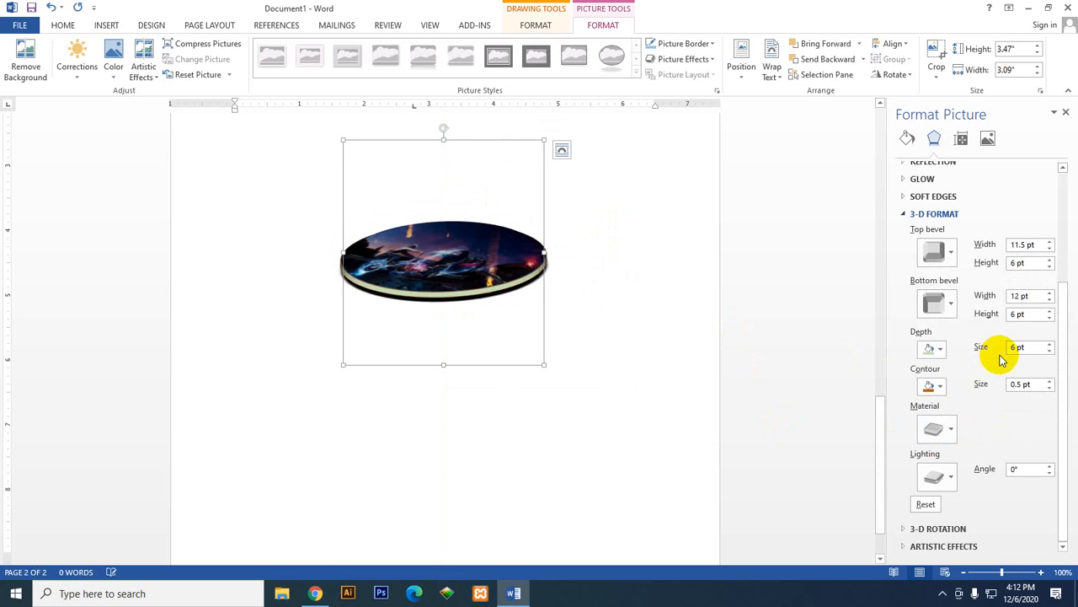
{"action": "left_click", "coordinate": [947, 428]}
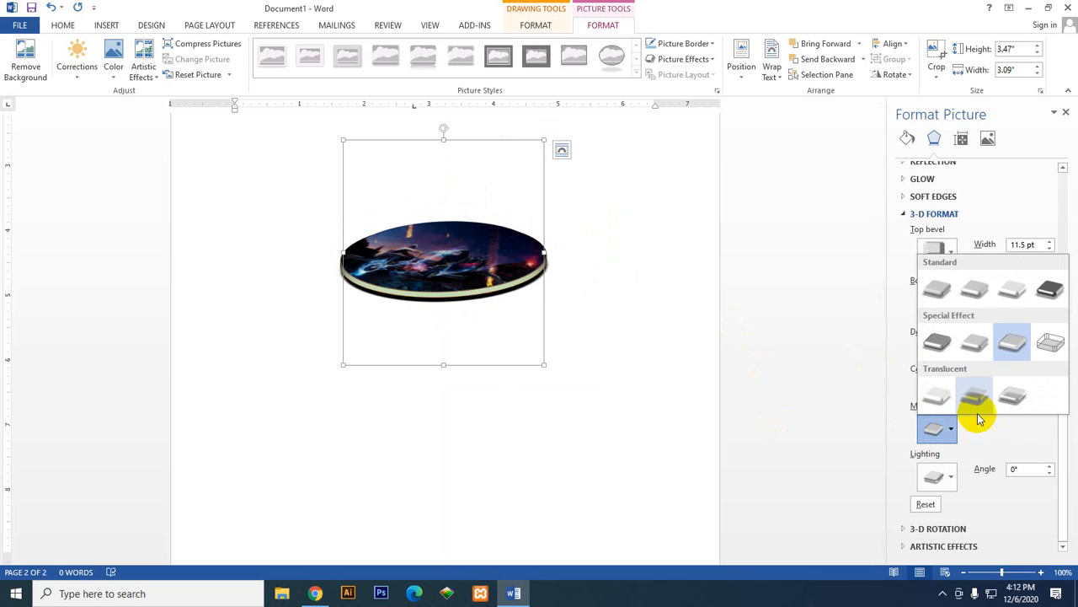
{"action": "left_click", "coordinate": [1048, 355]}
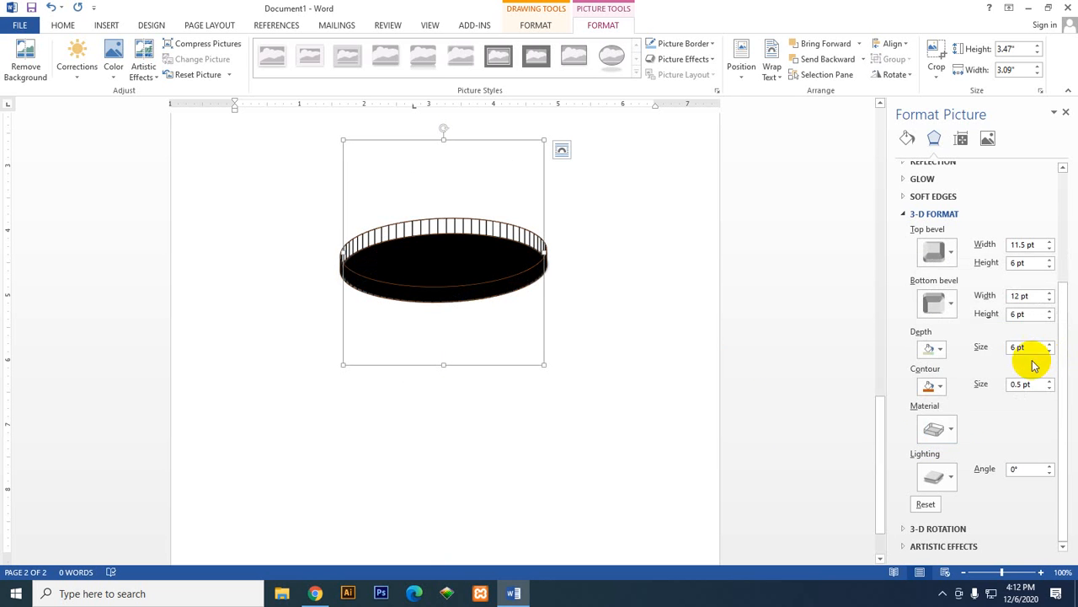
{"action": "left_click", "coordinate": [936, 431]}
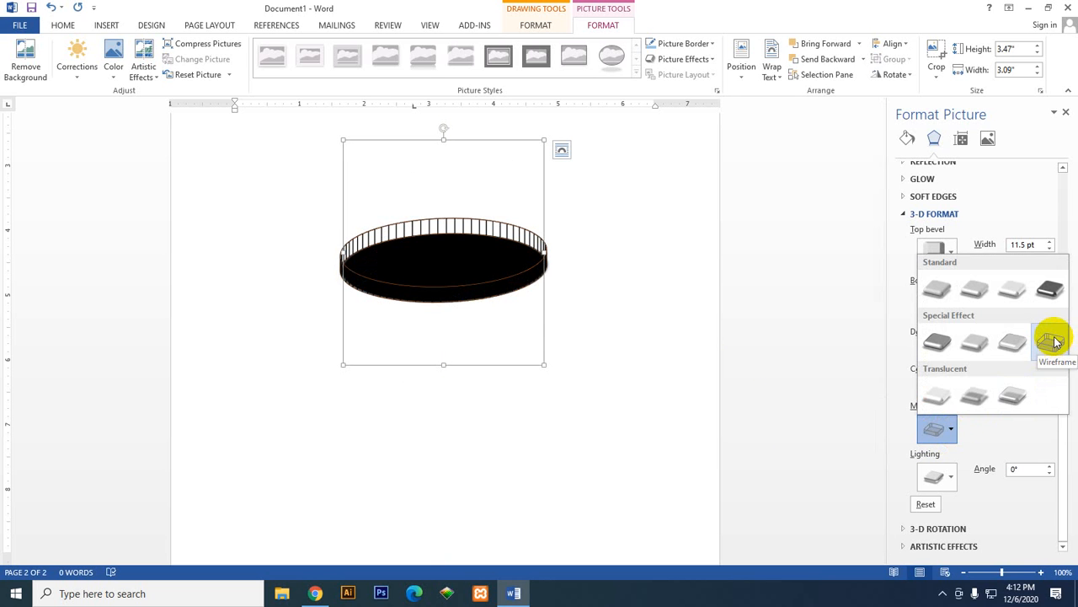
{"action": "left_click", "coordinate": [1048, 292]}
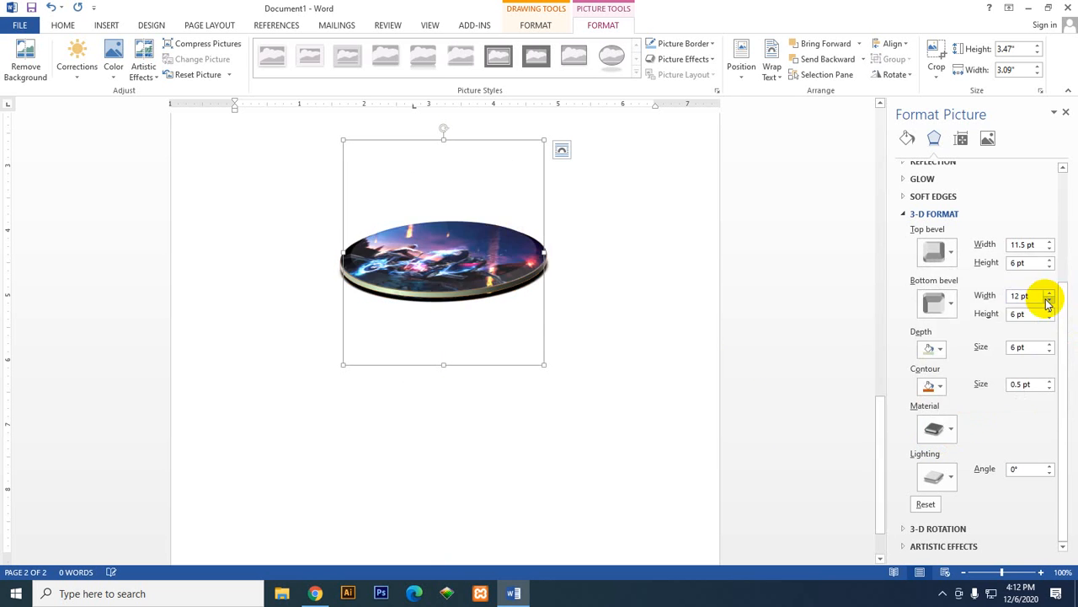
{"action": "left_click", "coordinate": [934, 428]}
{"action": "left_click", "coordinate": [930, 351]}
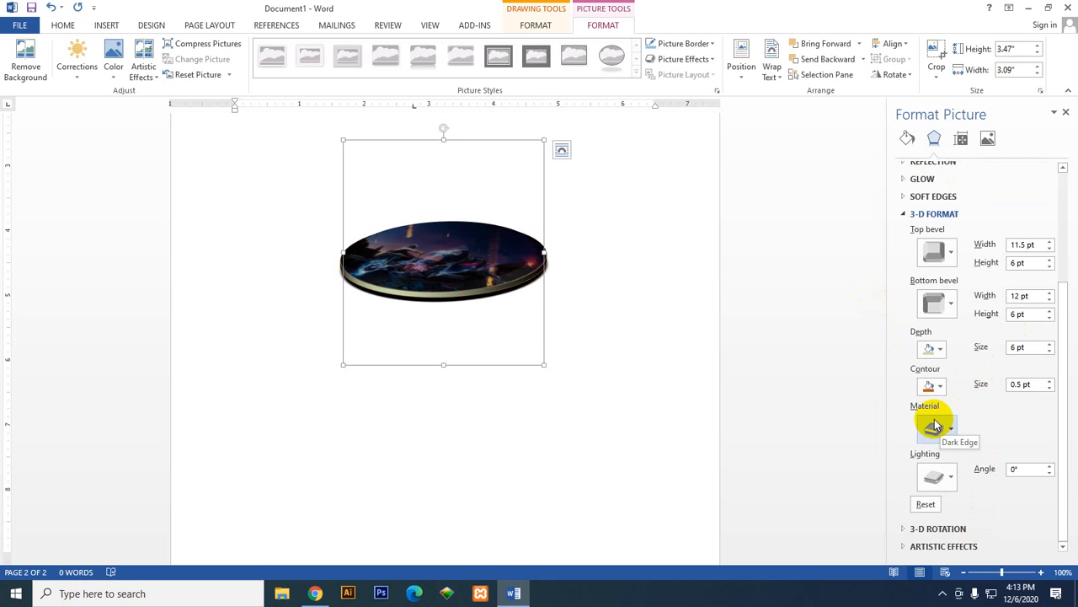
Step: Reset the oval's 3-D formatting and set its soft edges size to 5 pt
{"action": "left_click", "coordinate": [926, 505]}
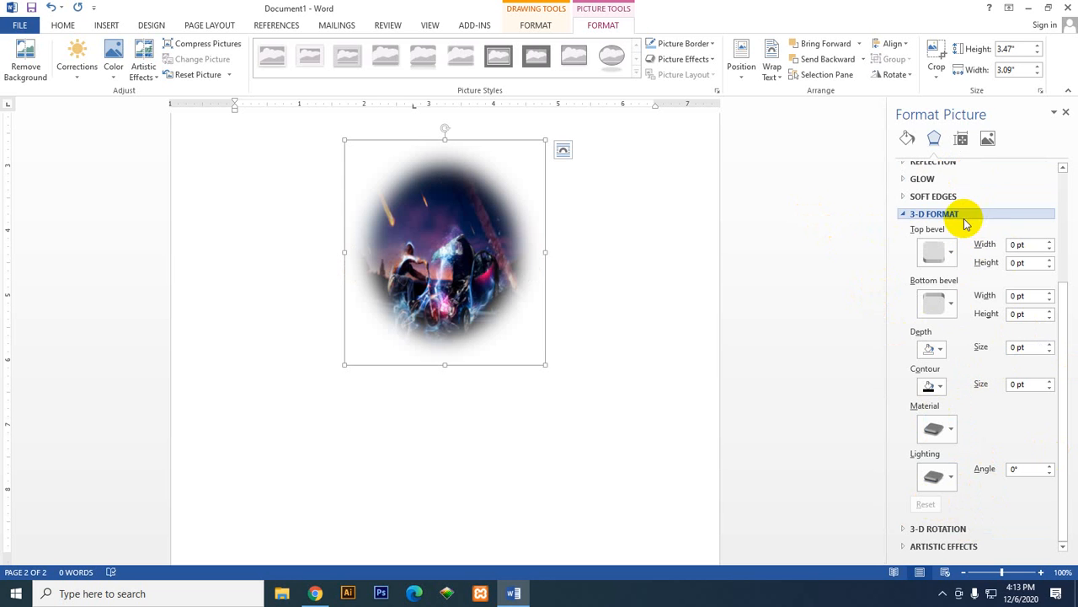
{"action": "left_click", "coordinate": [905, 197]}
{"action": "mouse_move", "coordinate": [956, 233]}
{"action": "left_mouse_down"}
{"action": "mouse_move", "coordinate": [917, 236]}
{"action": "mouse_move", "coordinate": [970, 236]}
{"action": "mouse_move", "coordinate": [960, 236]}
{"action": "left_mouse_up"}
{"action": "left_click", "coordinate": [1016, 237]}
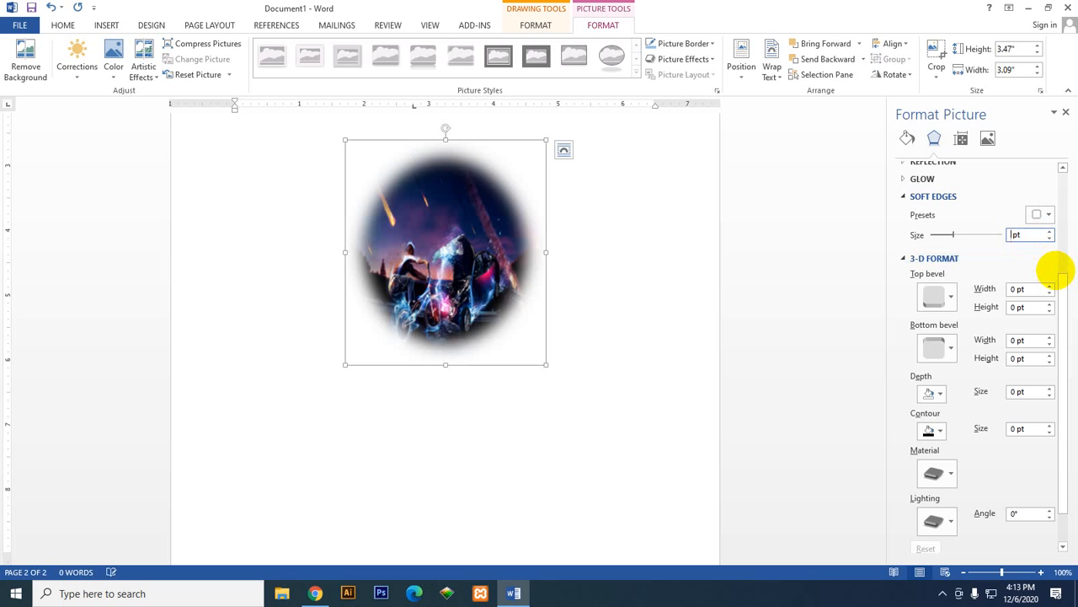
{"action": "type", "text": "55"}
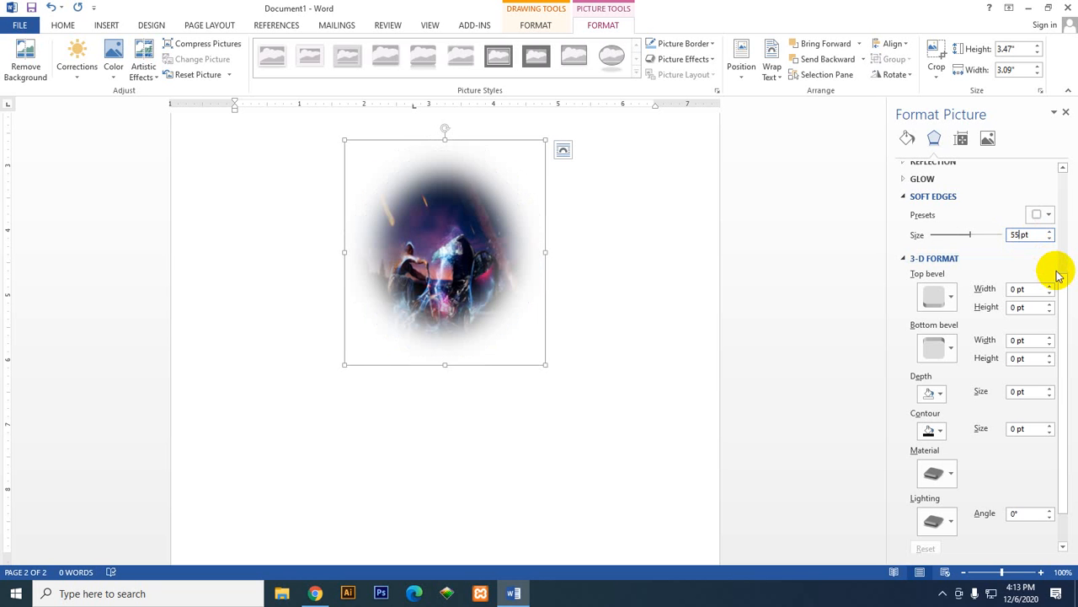
{"action": "key", "text": "Return"}
{"action": "left_click", "coordinate": [830, 279]}
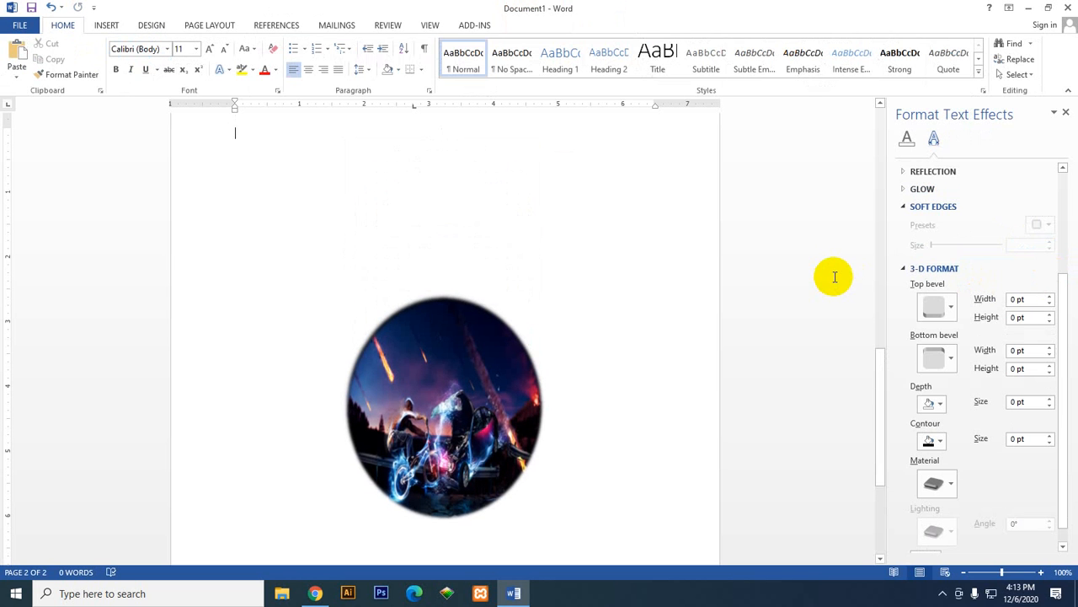
Step: Reselect the oval and collapse its Soft Edges, 3-D Format and Shadow settings
{"action": "scroll", "coordinate": [688, 422], "scroll_direction": "down", "scroll_amount": 3}
{"action": "left_click", "coordinate": [478, 305]}
{"action": "scroll", "coordinate": [1003, 419], "scroll_direction": "down", "scroll_amount": 2}
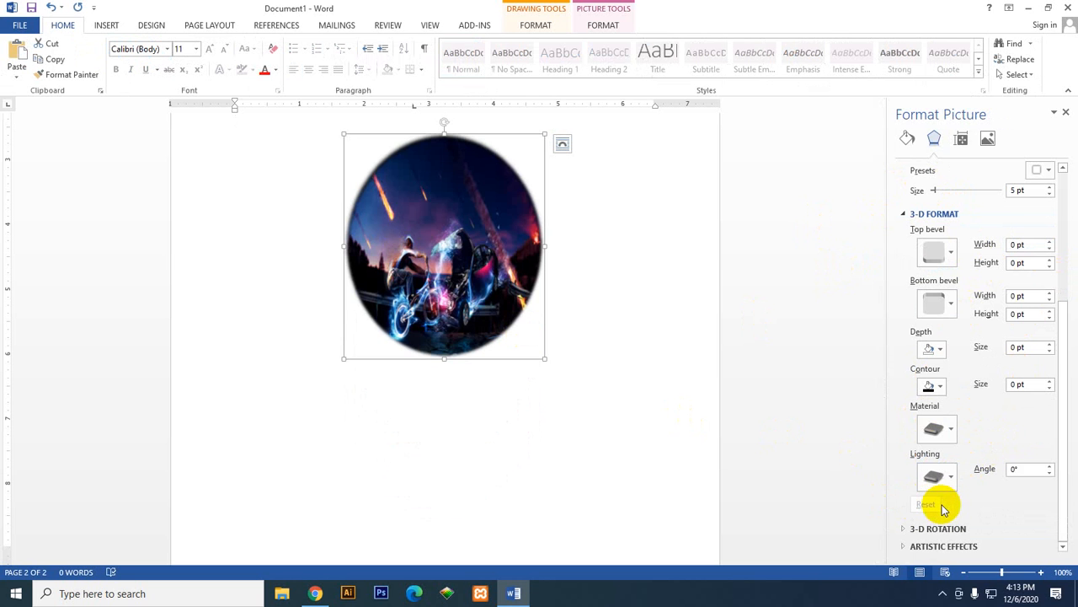
{"action": "scroll", "coordinate": [927, 337], "scroll_direction": "up", "scroll_amount": 3}
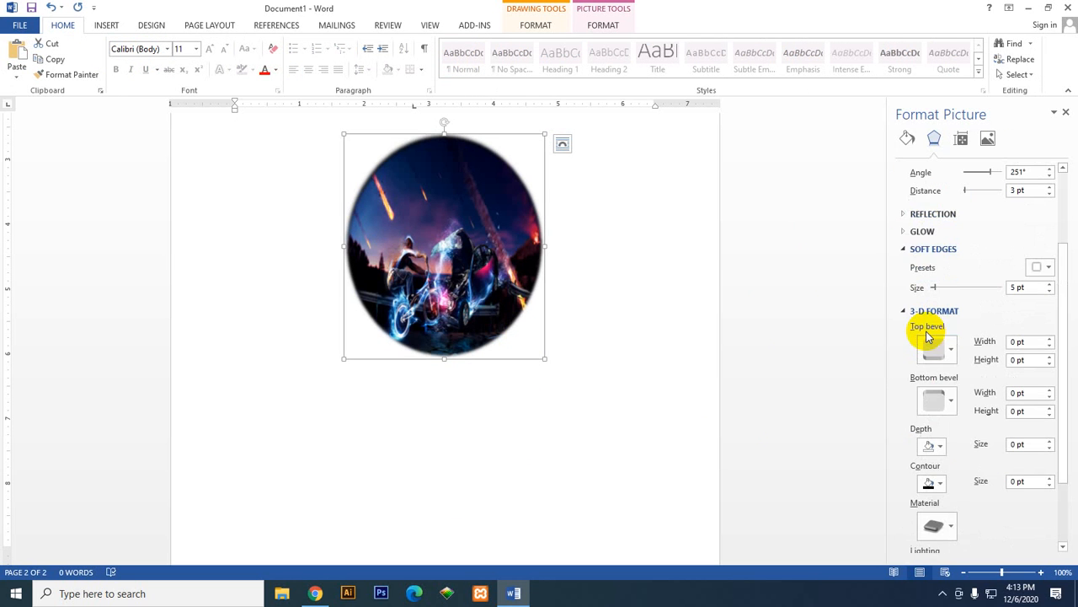
{"action": "left_click", "coordinate": [918, 249]}
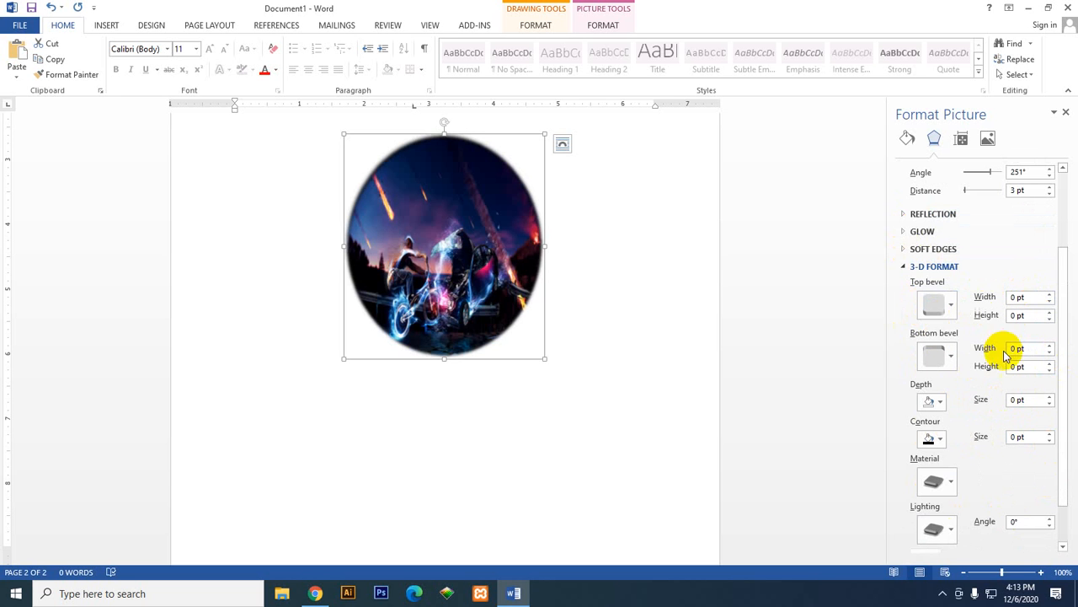
{"action": "scroll", "coordinate": [988, 446], "scroll_direction": "down", "scroll_amount": 1}
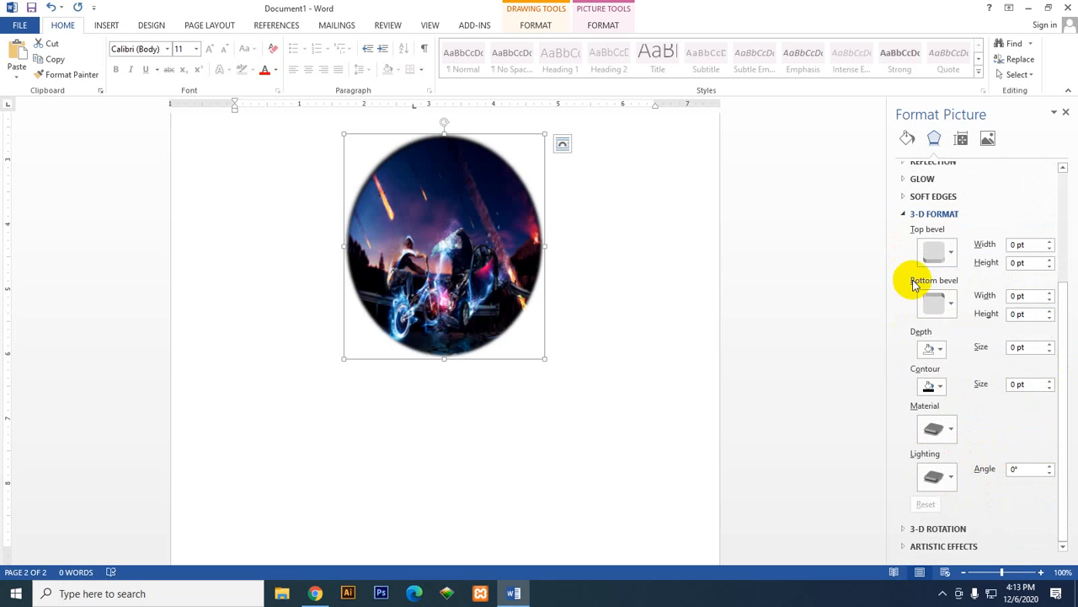
{"action": "left_click", "coordinate": [906, 214]}
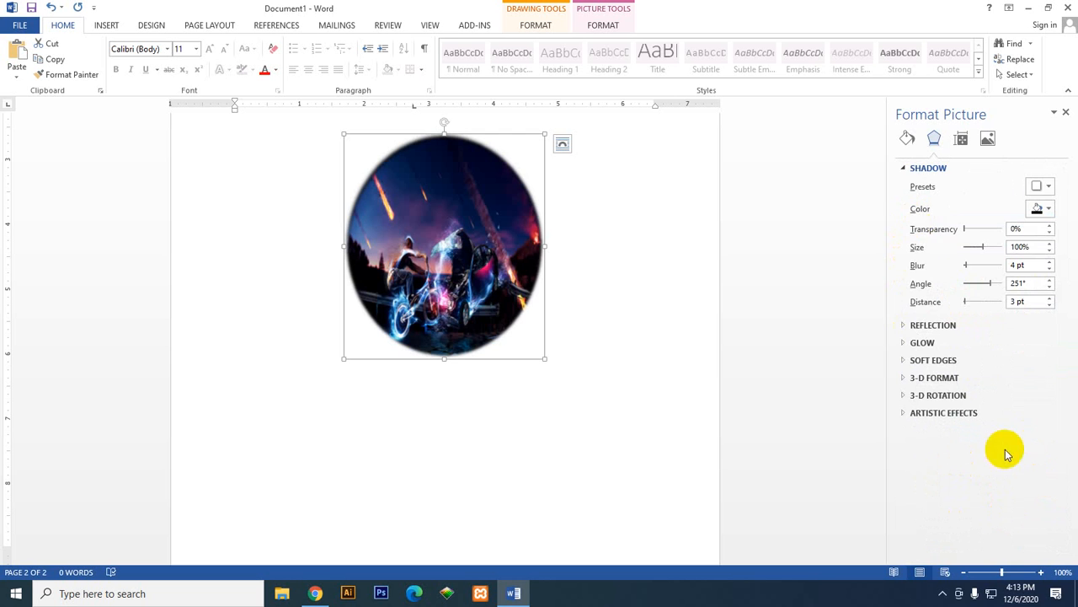
{"action": "left_click", "coordinate": [918, 168]}
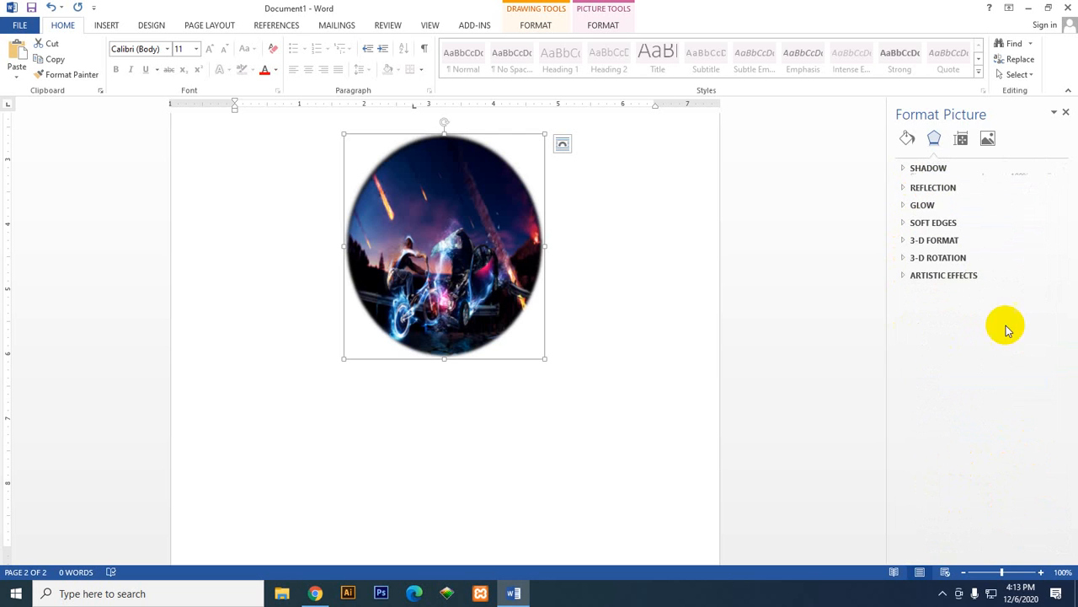
Step: Try the first, second and fourth Parallel 3-D rotation presets on the oval, ending with the second one
{"action": "left_click", "coordinate": [908, 257]}
{"action": "left_click", "coordinate": [1038, 281]}
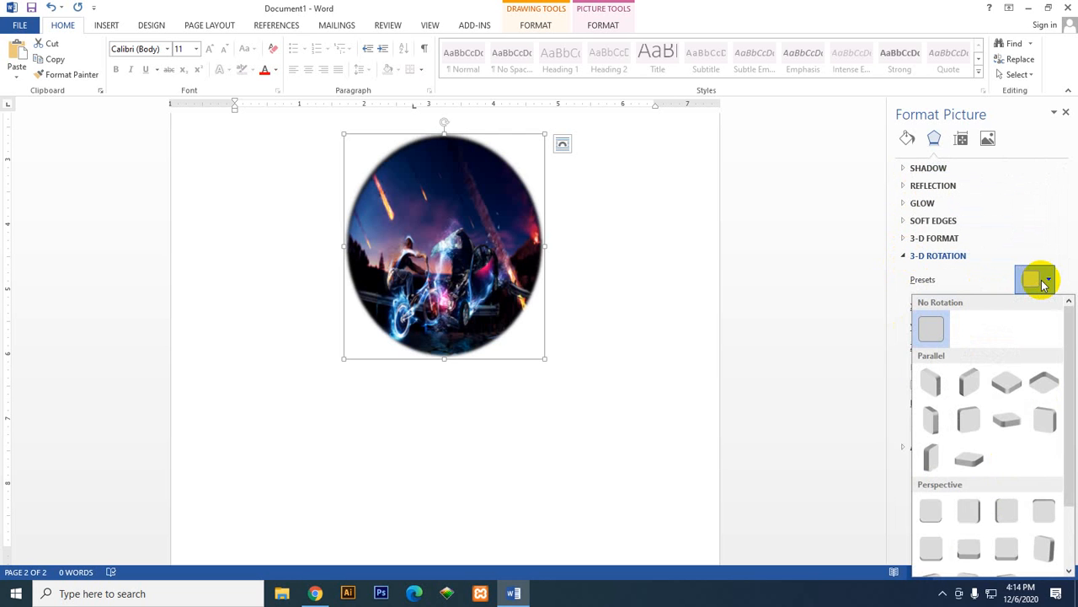
{"action": "left_click", "coordinate": [931, 391]}
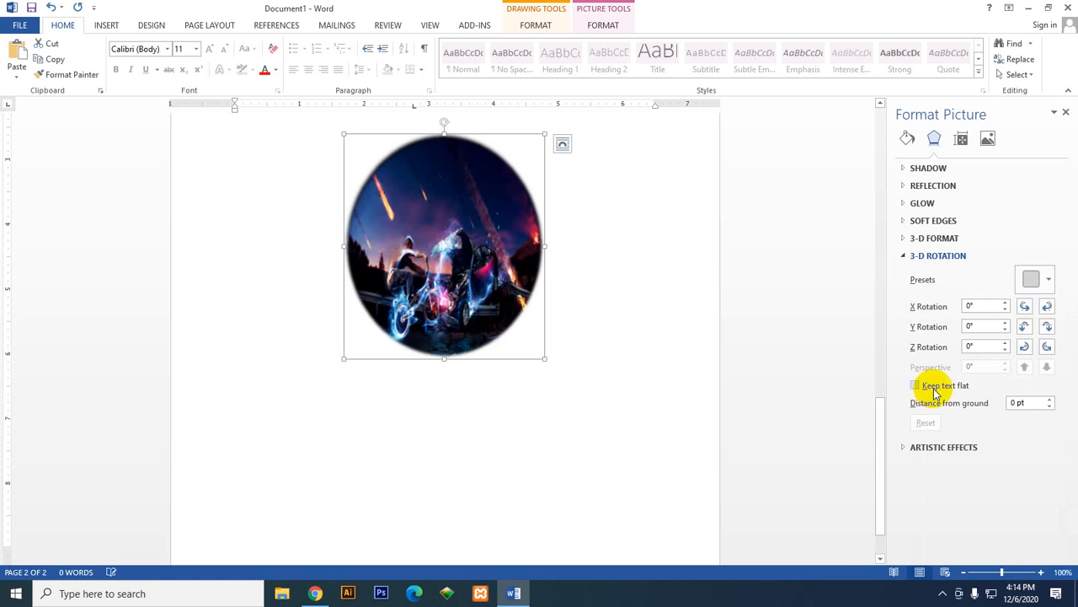
{"action": "left_click", "coordinate": [1037, 281]}
{"action": "left_click", "coordinate": [969, 386]}
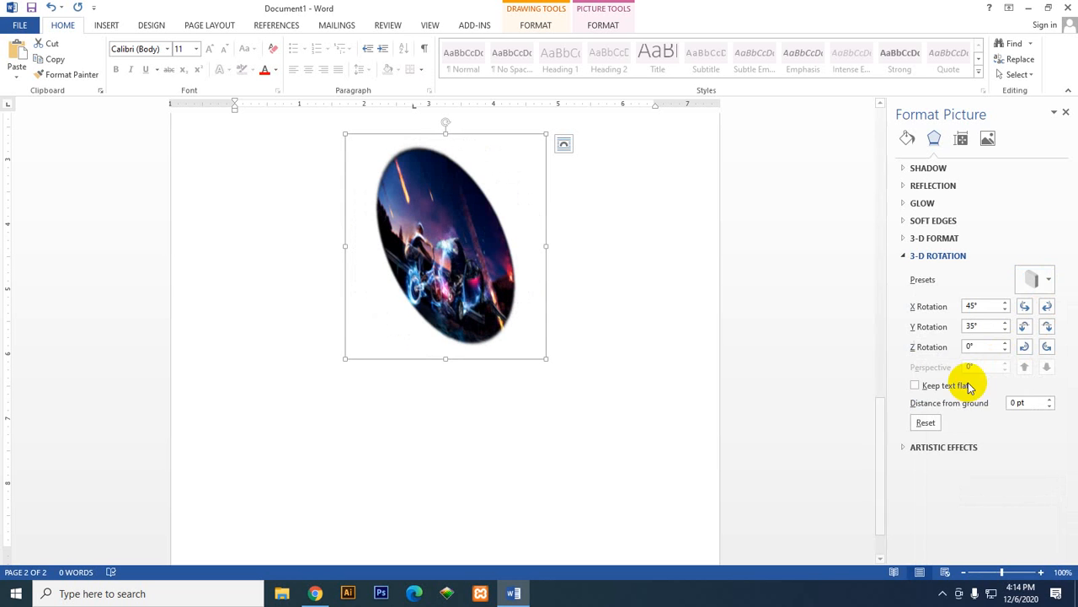
{"action": "left_click", "coordinate": [1038, 280]}
{"action": "left_click", "coordinate": [1040, 377]}
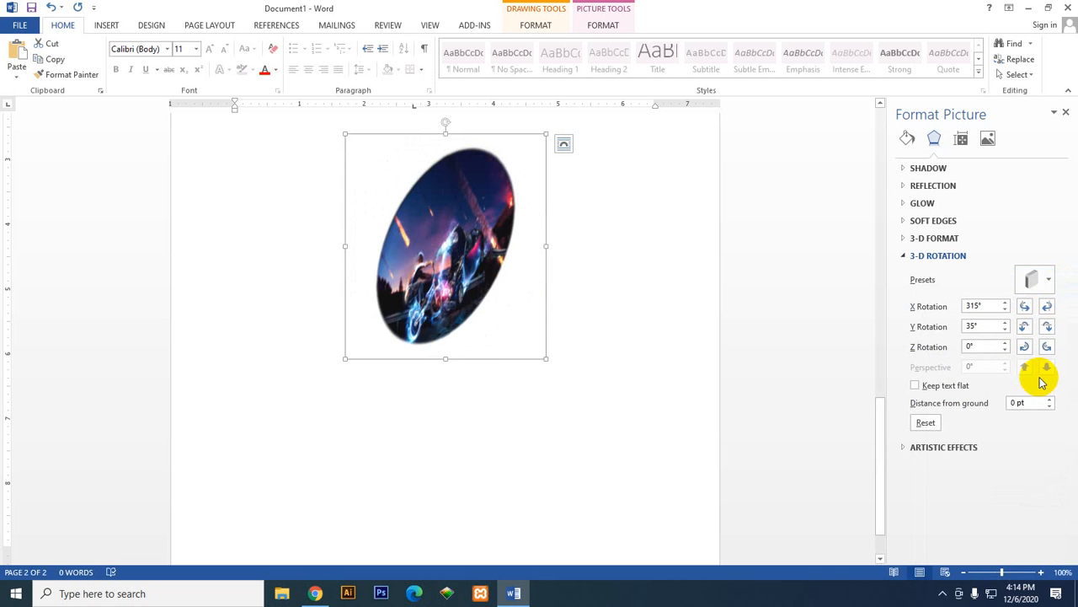
{"action": "left_click", "coordinate": [1038, 281]}
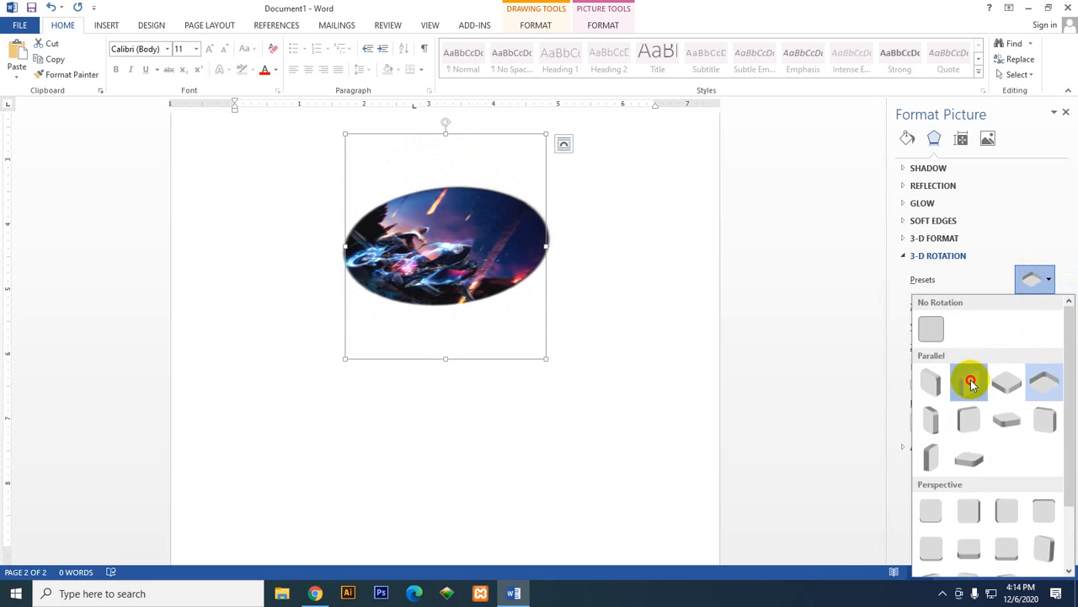
{"action": "left_click", "coordinate": [970, 383]}
Step: Rotate the oval around the X axis in small increments in both directions, ending at an X rotation of 327.1°
{"action": "left_click", "coordinate": [1025, 307]}
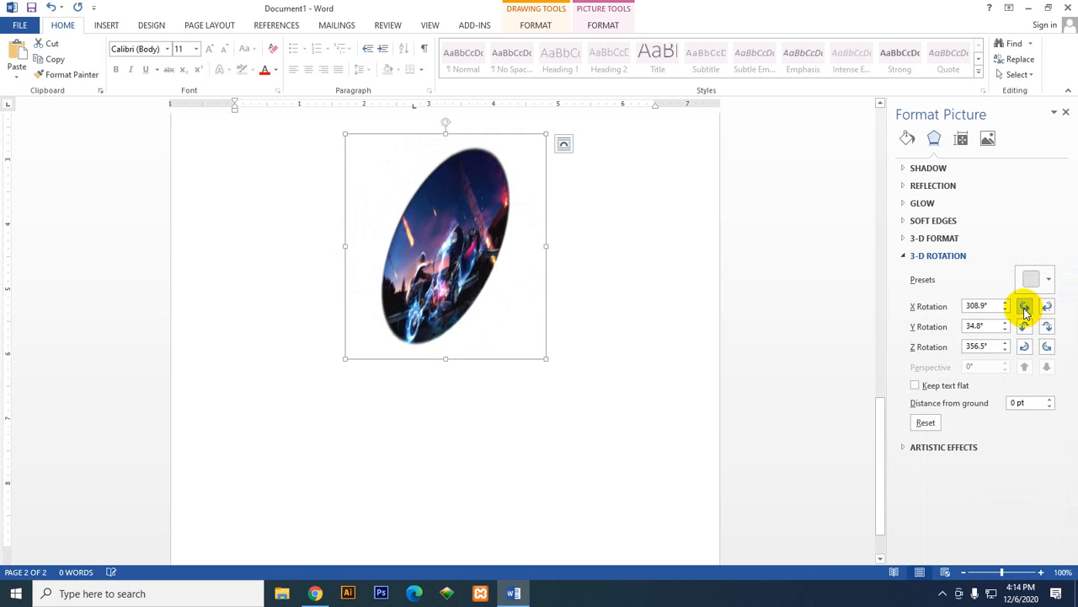
{"action": "left_click", "coordinate": [1026, 308]}
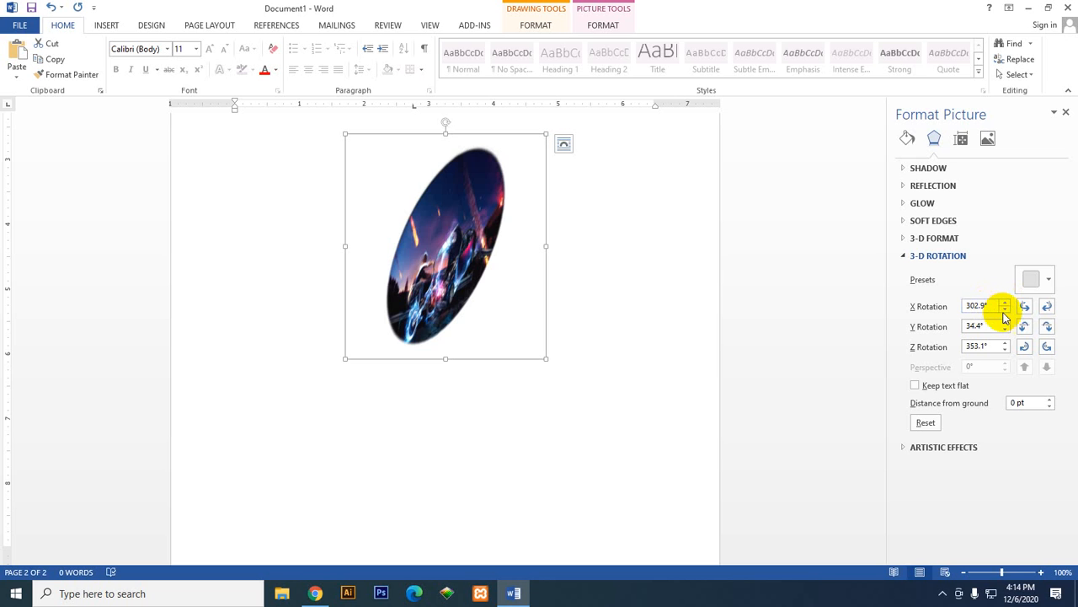
{"action": "left_click", "coordinate": [1047, 306]}
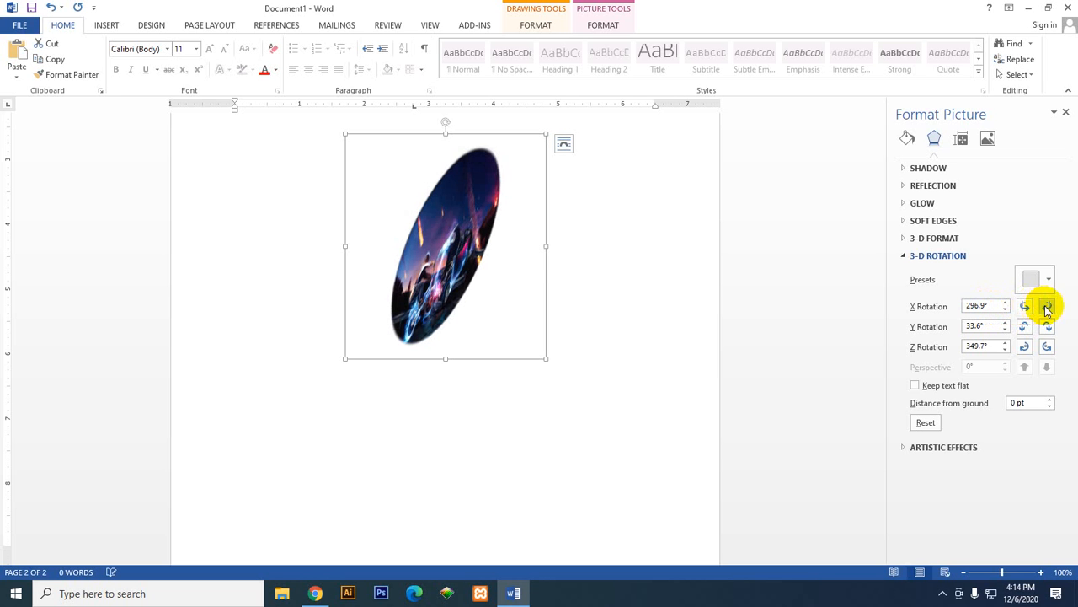
{"action": "left_click", "coordinate": [1046, 308]}
{"action": "left_click", "coordinate": [1025, 306]}
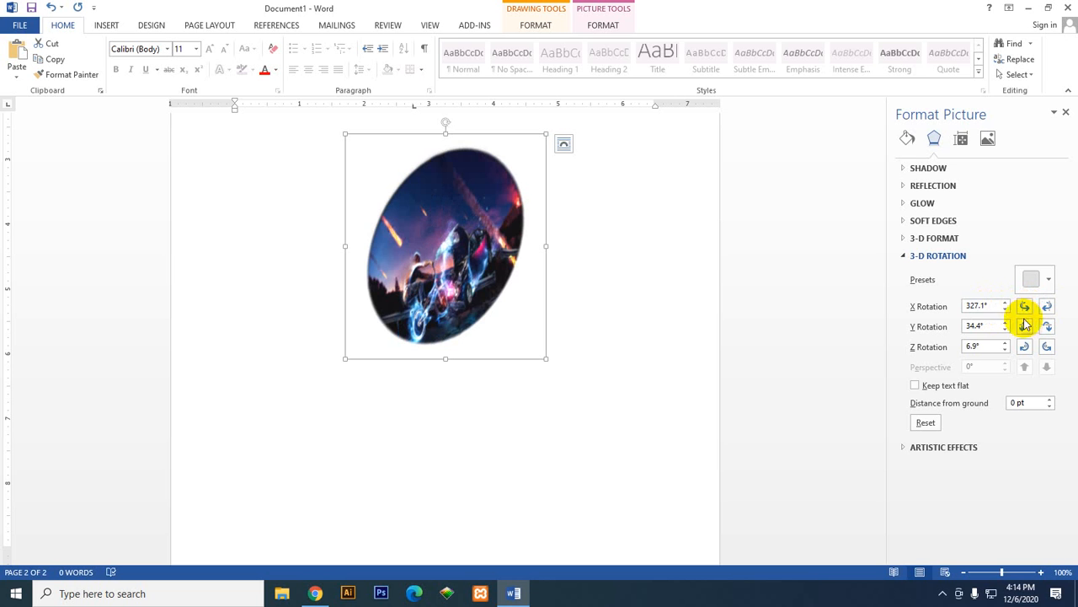
Step: Tilt the oval upward around the Y axis in increments until the Y rotation is 68.8°
{"action": "left_click", "coordinate": [1024, 328]}
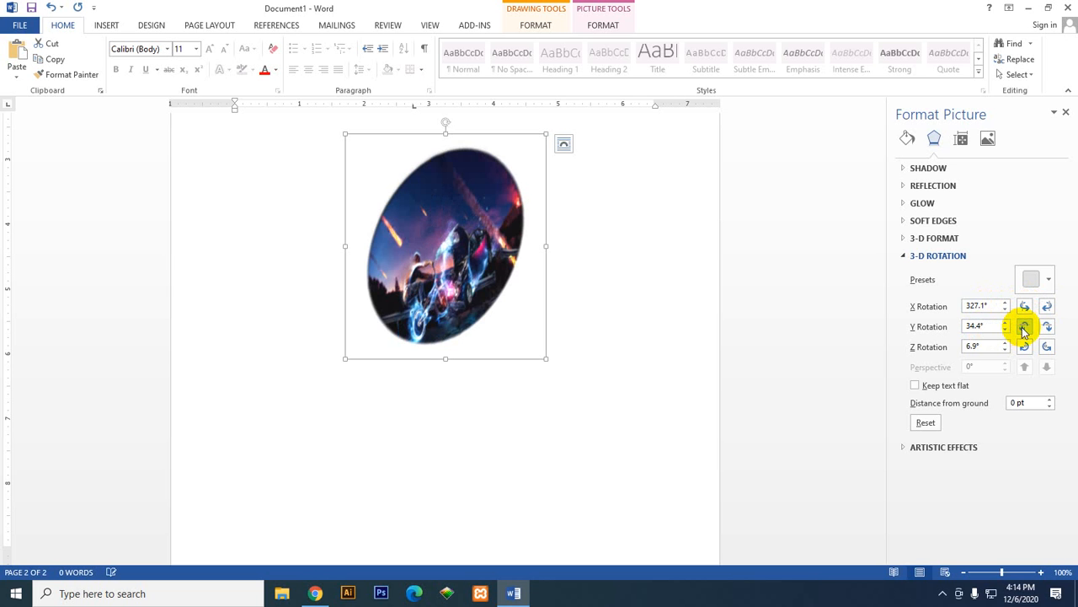
{"action": "left_click", "coordinate": [1025, 328]}
{"action": "left_click", "coordinate": [1024, 327]}
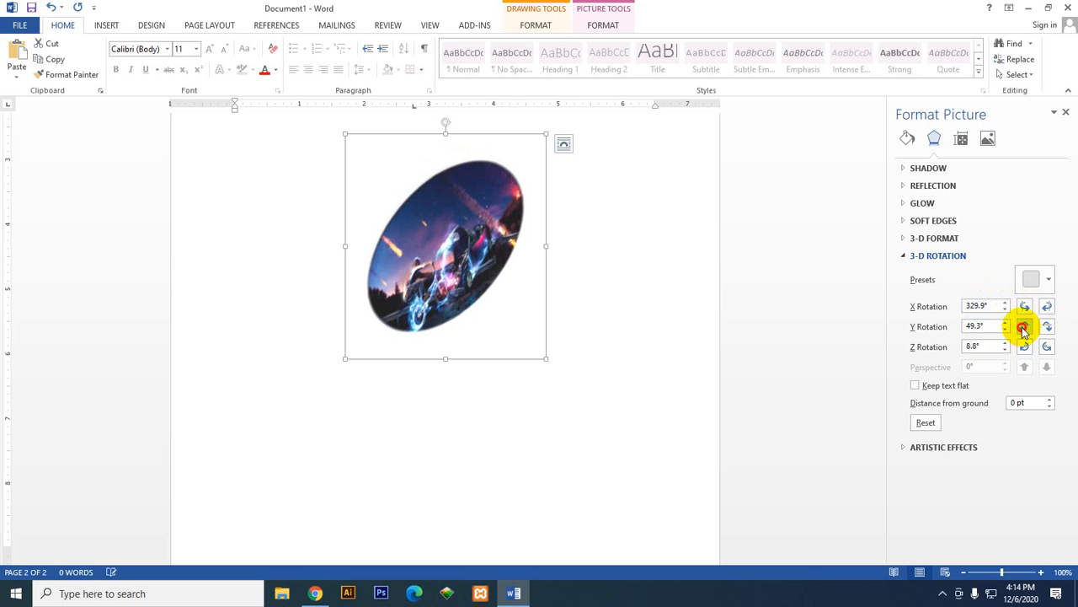
{"action": "left_click", "coordinate": [1024, 328]}
{"action": "left_click", "coordinate": [1024, 328]}
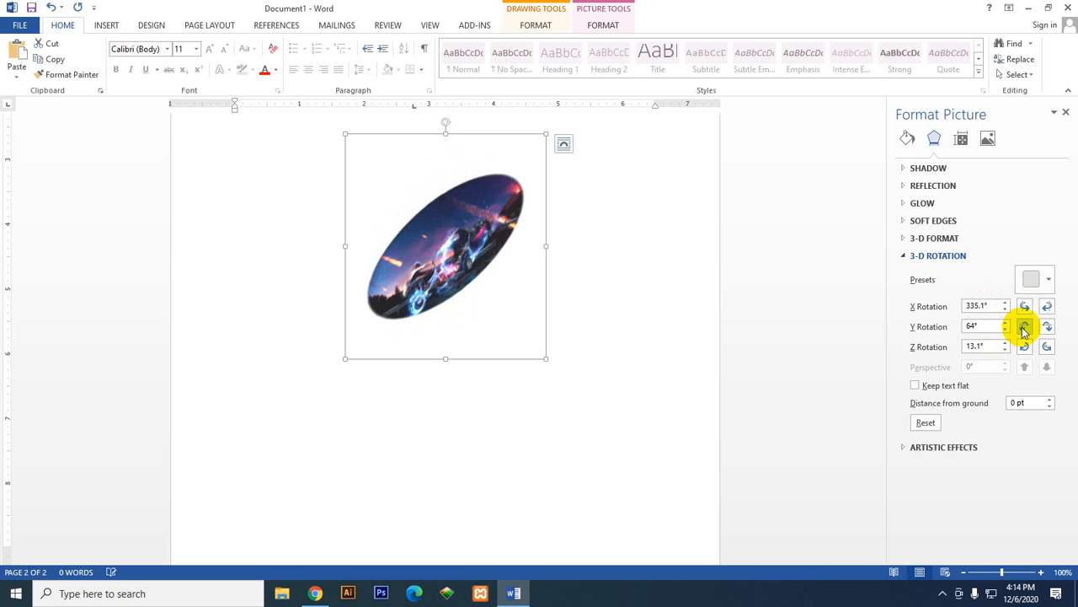
{"action": "left_click", "coordinate": [1025, 330]}
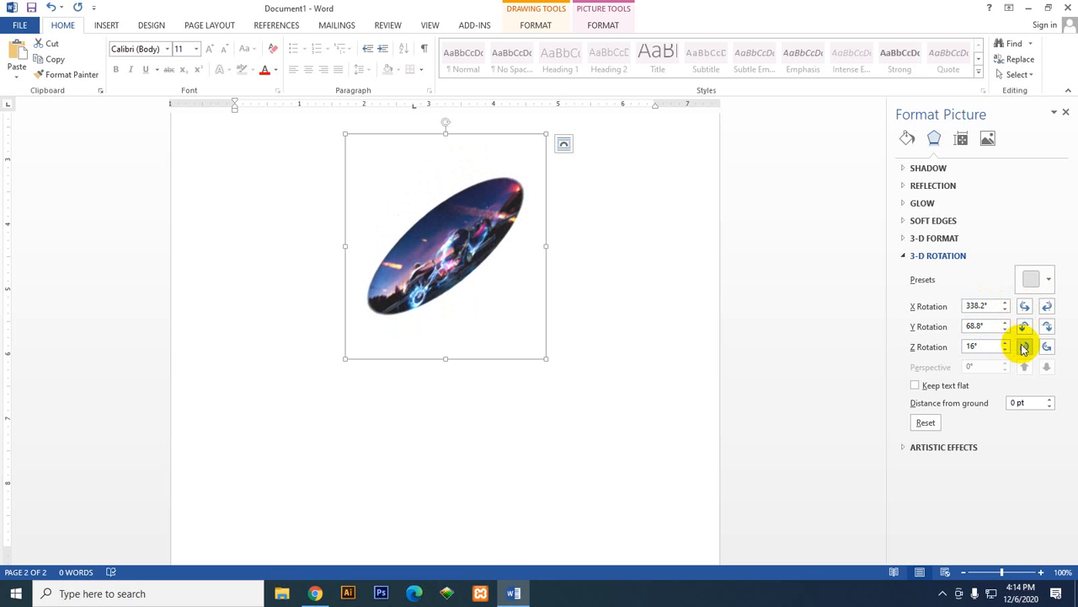
Step: Turn the oval clockwise around the Z axis in increments until the Z rotation is 341°
{"action": "left_click", "coordinate": [1024, 348]}
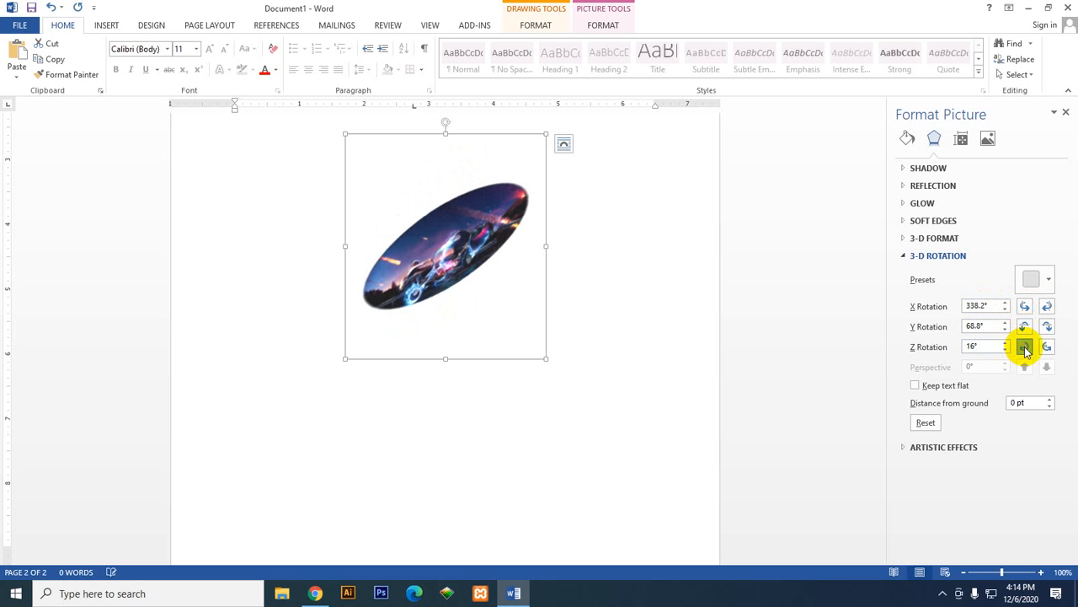
{"action": "left_click", "coordinate": [1025, 348]}
{"action": "left_click", "coordinate": [1025, 348]}
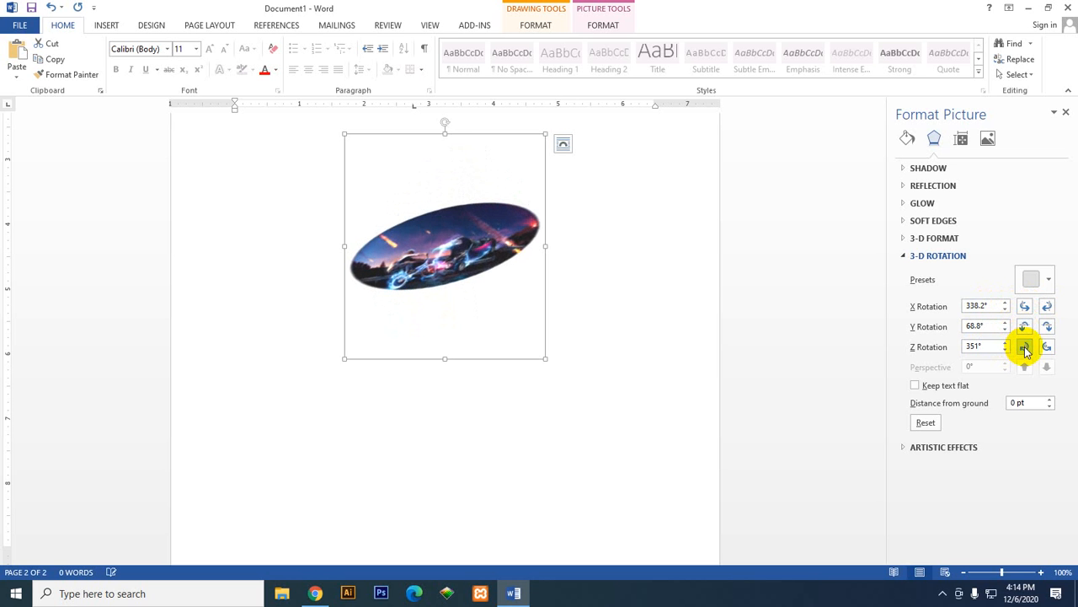
{"action": "left_click", "coordinate": [1024, 348]}
{"action": "left_click", "coordinate": [1025, 348]}
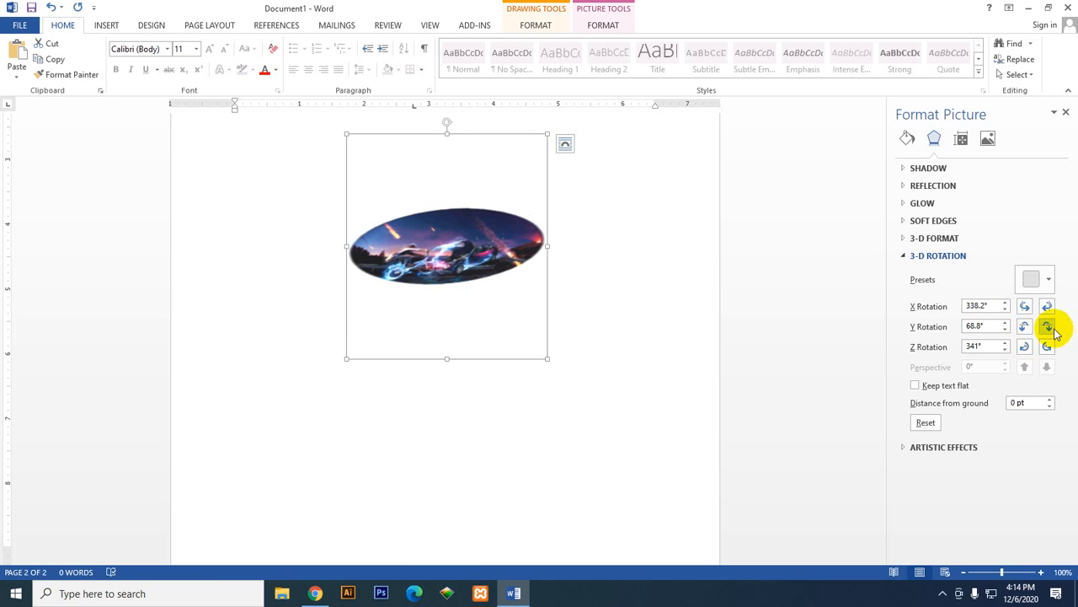
Step: Tilt the oval back down around the Y axis in increments until the Y rotation is 34.6°
{"action": "left_click", "coordinate": [1047, 326]}
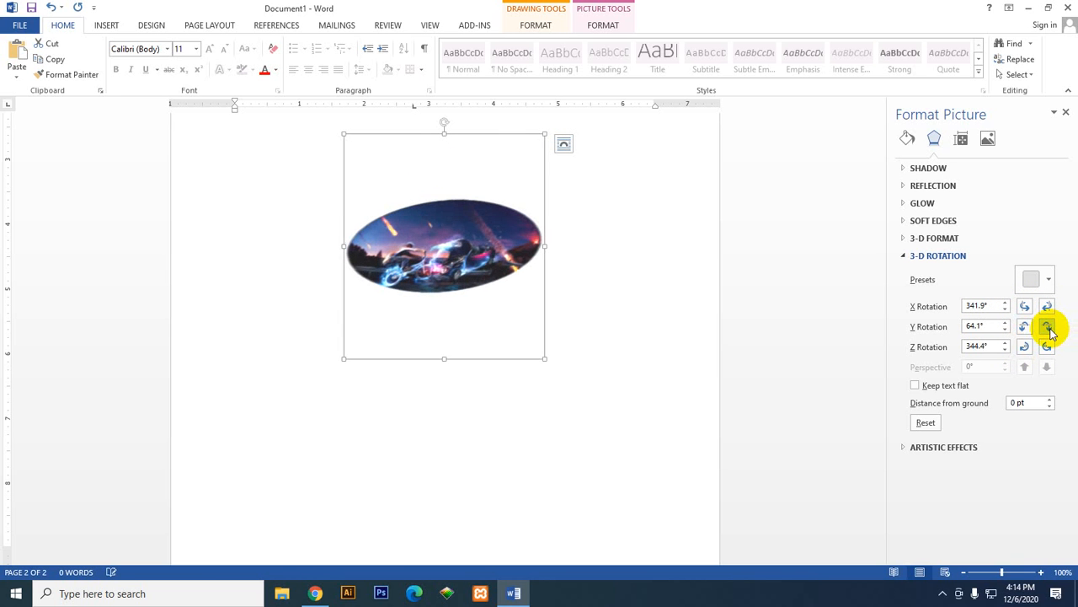
{"action": "left_click", "coordinate": [1047, 326]}
{"action": "left_click", "coordinate": [1047, 327]}
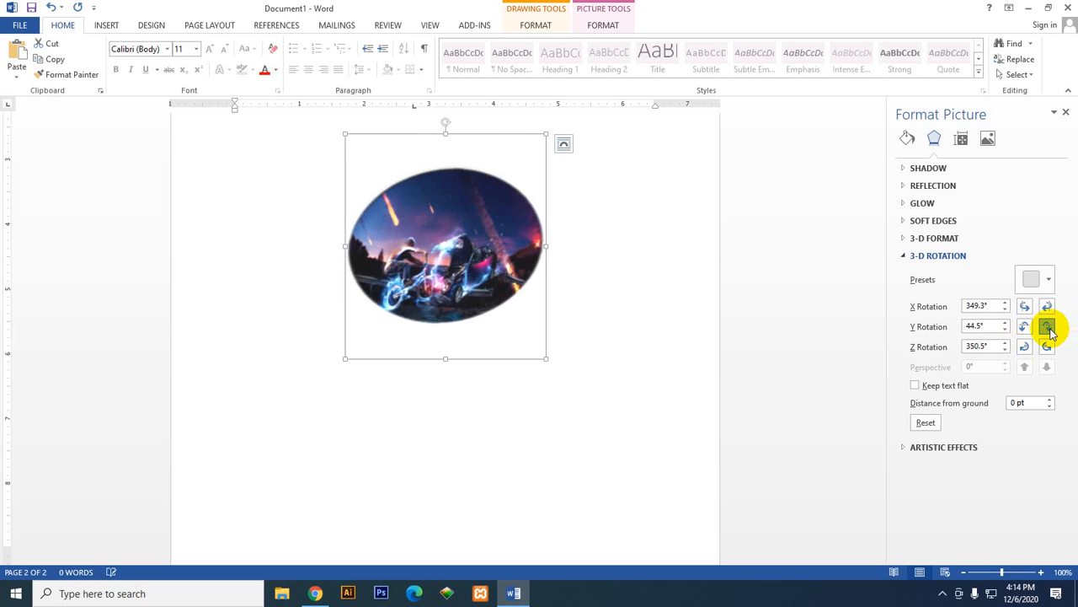
{"action": "left_click", "coordinate": [1047, 327]}
{"action": "left_click", "coordinate": [1047, 327]}
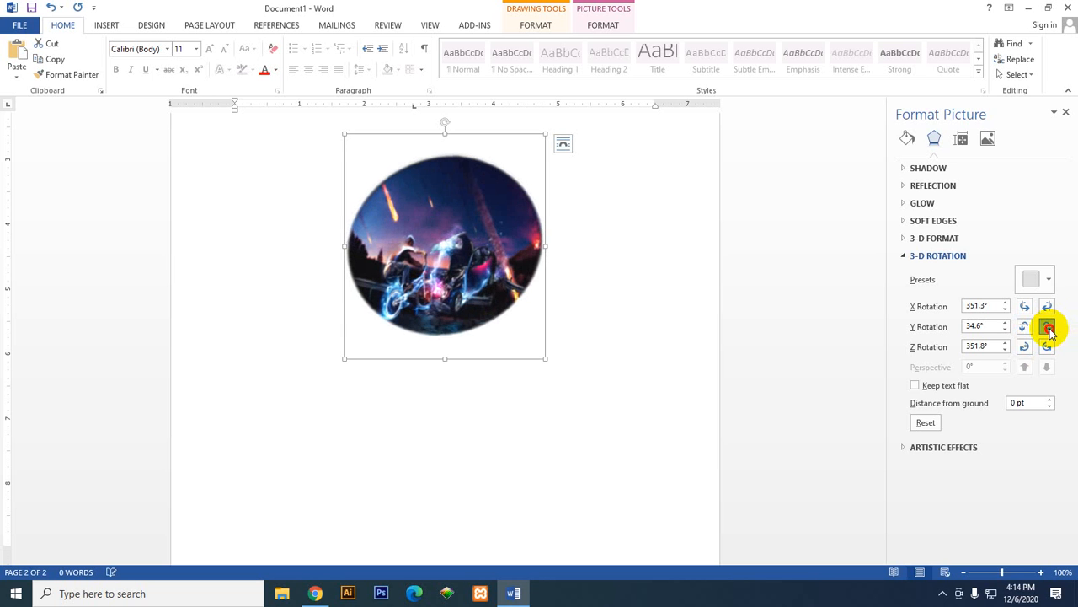
Step: Tilt the picture-filled oval down to a Y rotation of 29.7° and open it for text entry
{"action": "left_click", "coordinate": [1047, 327]}
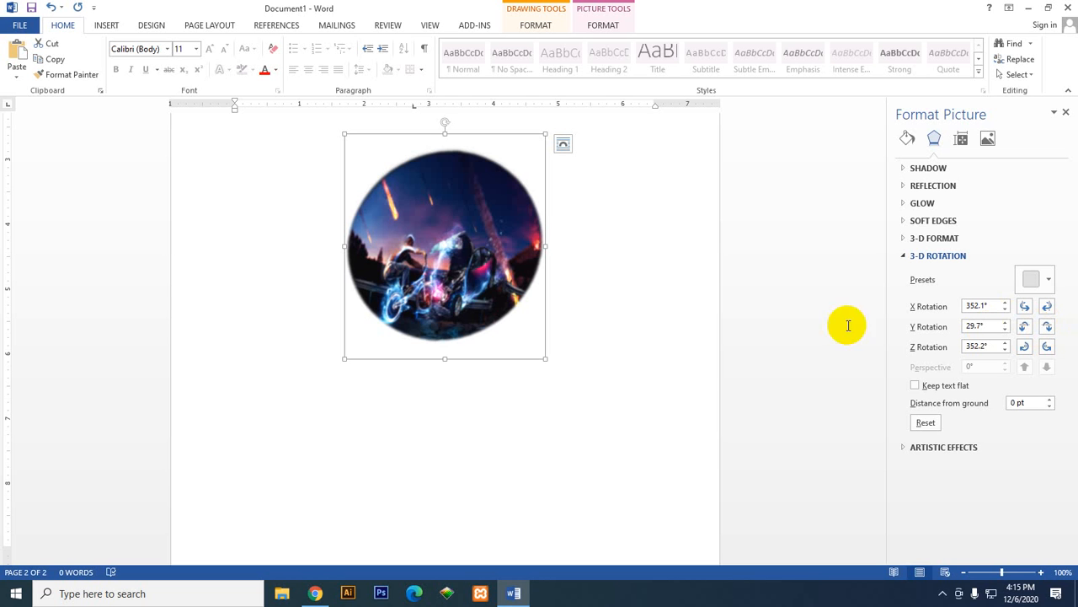
{"action": "right_click", "coordinate": [447, 262]}
{"action": "left_click", "coordinate": [519, 339]}
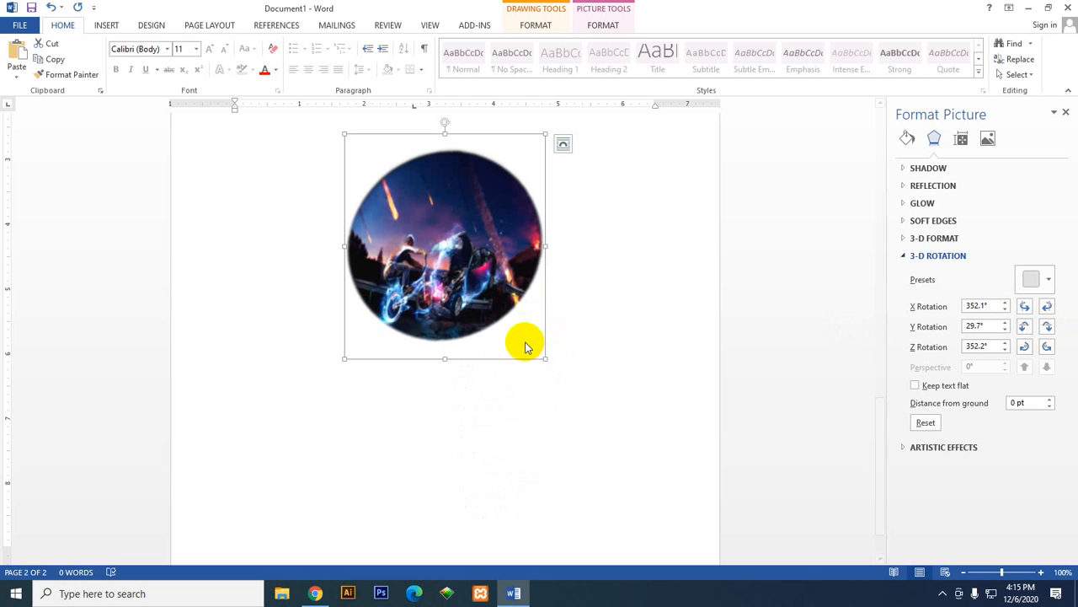
{"action": "right_click", "coordinate": [495, 276]}
{"action": "key", "text": "Escape"}
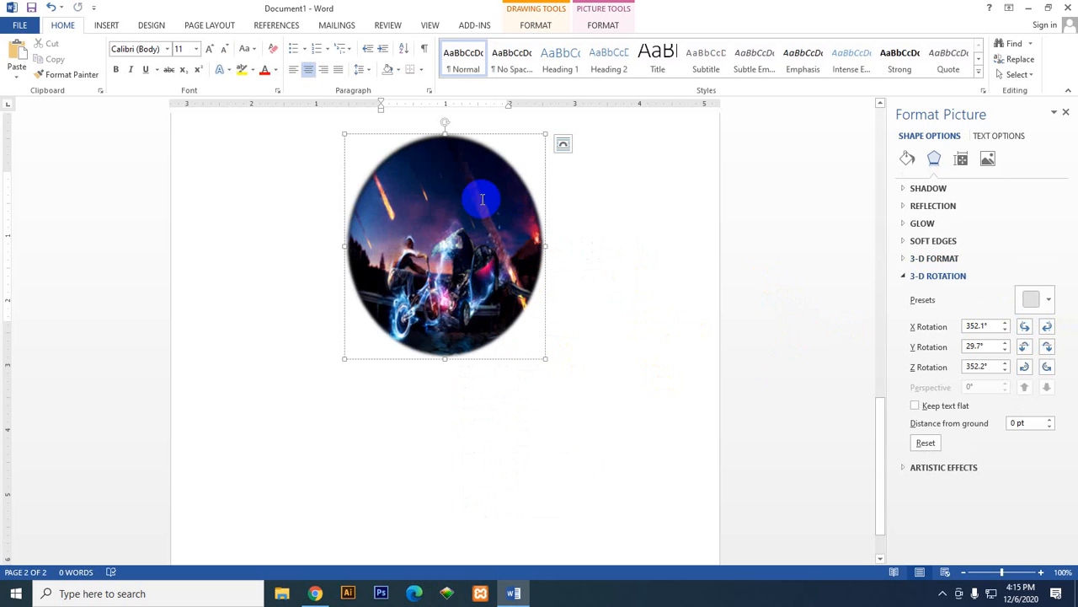
Step: Switch the oval's fill between solid black and none, ending with No fill
{"action": "left_click", "coordinate": [907, 158]}
{"action": "left_click", "coordinate": [933, 160]}
{"action": "left_click", "coordinate": [901, 160]}
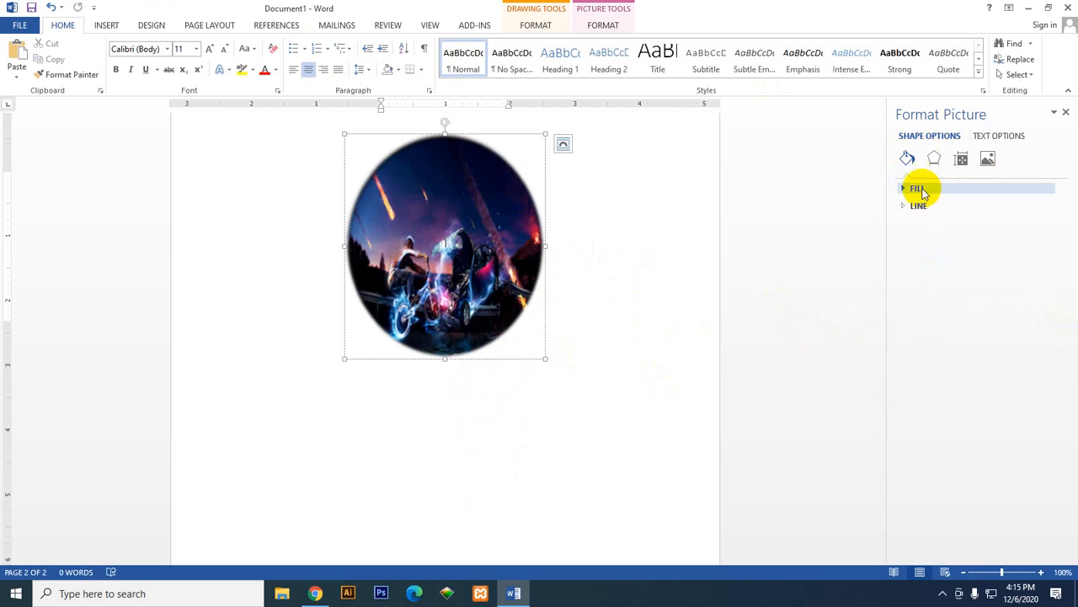
{"action": "left_click", "coordinate": [917, 187]}
{"action": "left_click", "coordinate": [944, 223]}
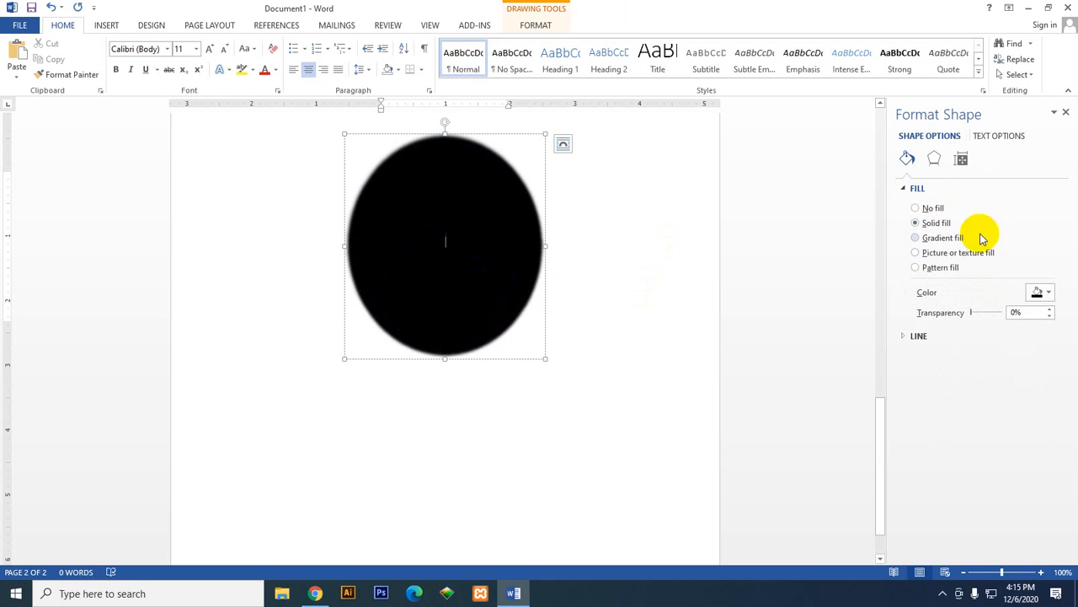
{"action": "left_click", "coordinate": [939, 210]}
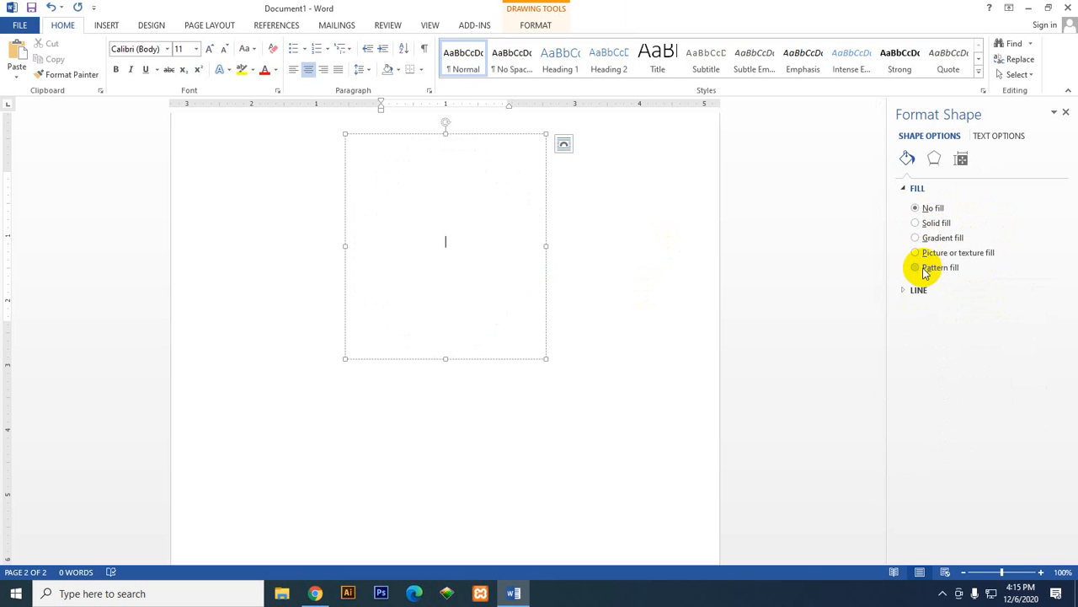
{"action": "left_click", "coordinate": [916, 223]}
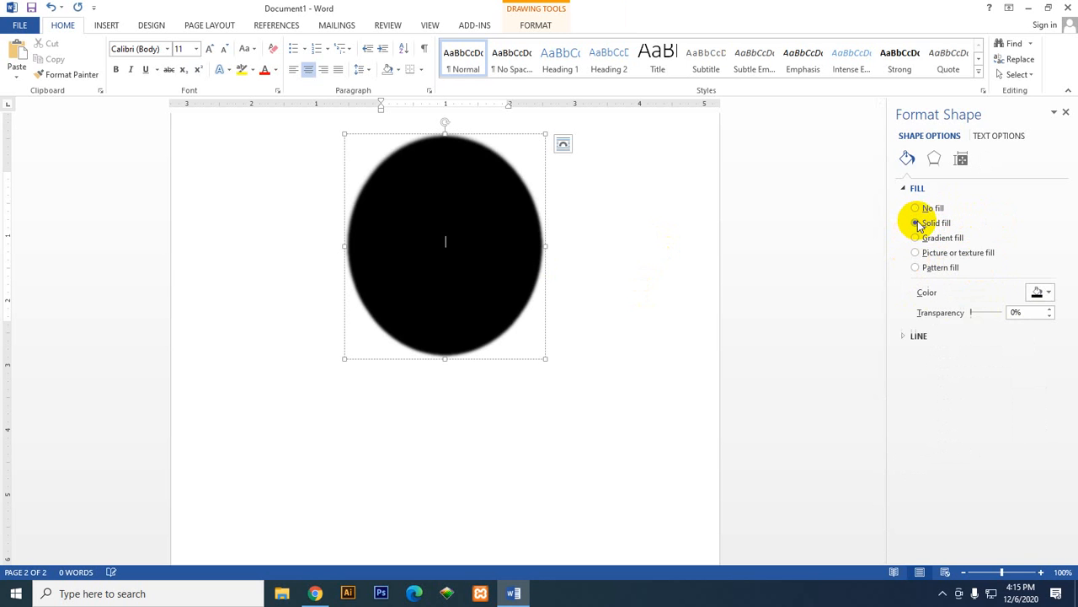
{"action": "left_click", "coordinate": [917, 207]}
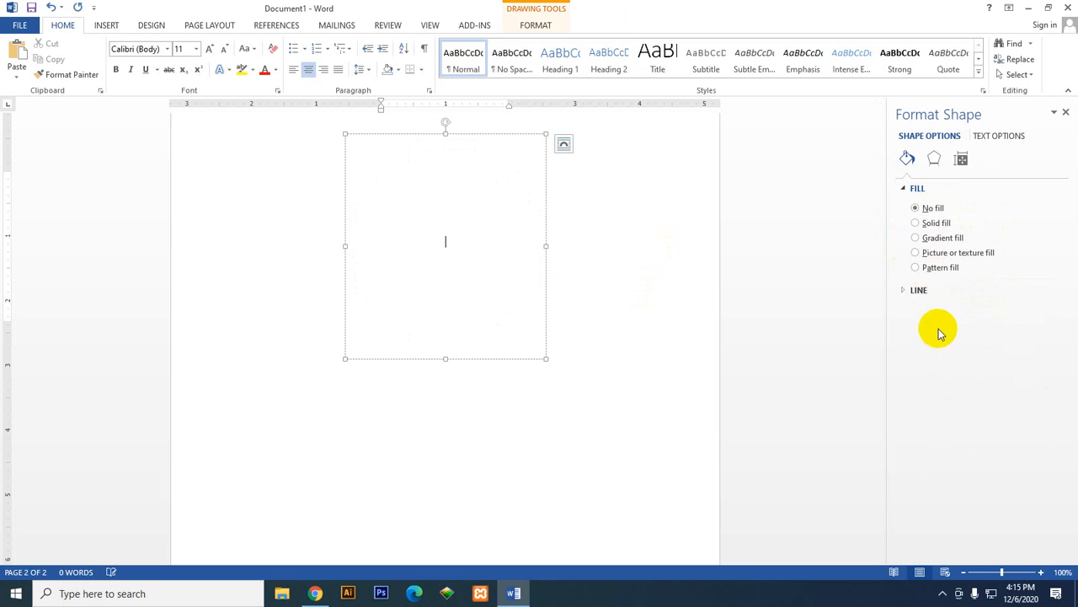
Step: Examine the unfilled oval's line settings, down to the arrow options, and place the cursor back inside the shape
{"action": "left_click", "coordinate": [907, 291]}
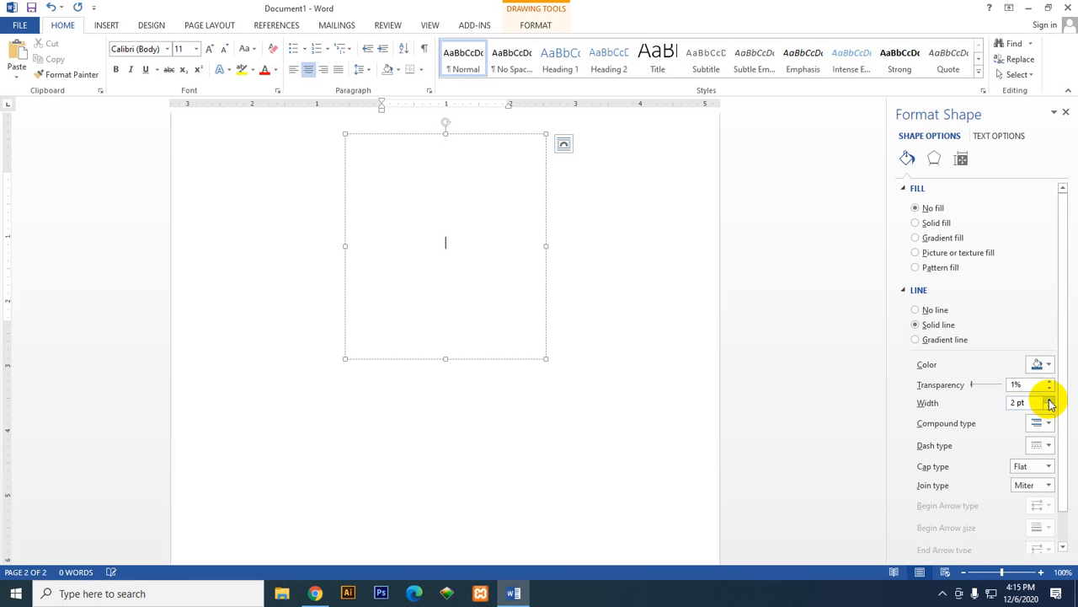
{"action": "scroll", "coordinate": [977, 442], "scroll_direction": "down", "scroll_amount": 1}
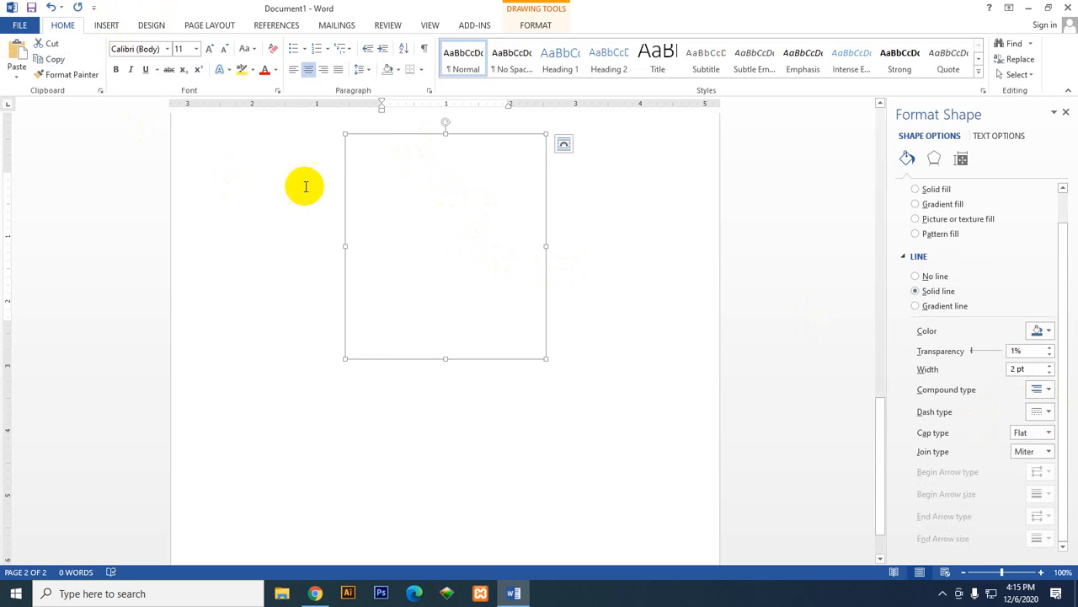
{"action": "left_click", "coordinate": [399, 204]}
{"action": "scroll", "coordinate": [478, 212], "scroll_direction": "up", "scroll_amount": 2}
{"action": "left_click", "coordinate": [443, 228]}
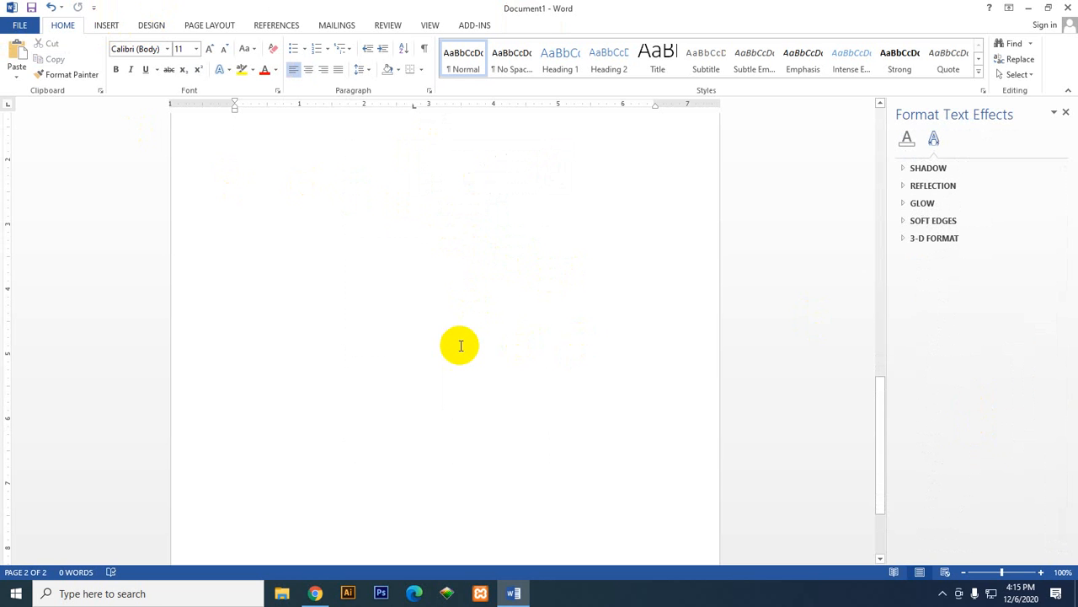
{"action": "scroll", "coordinate": [438, 361], "scroll_direction": "up", "scroll_amount": 1}
{"action": "left_click", "coordinate": [447, 369]}
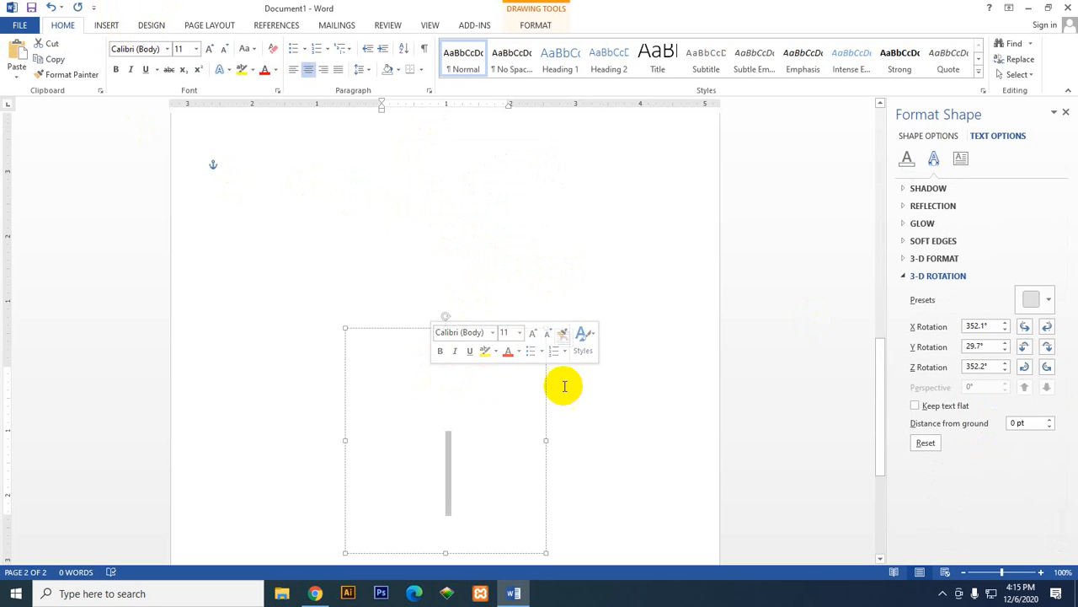
{"action": "scroll", "coordinate": [775, 363], "scroll_direction": "down", "scroll_amount": 2}
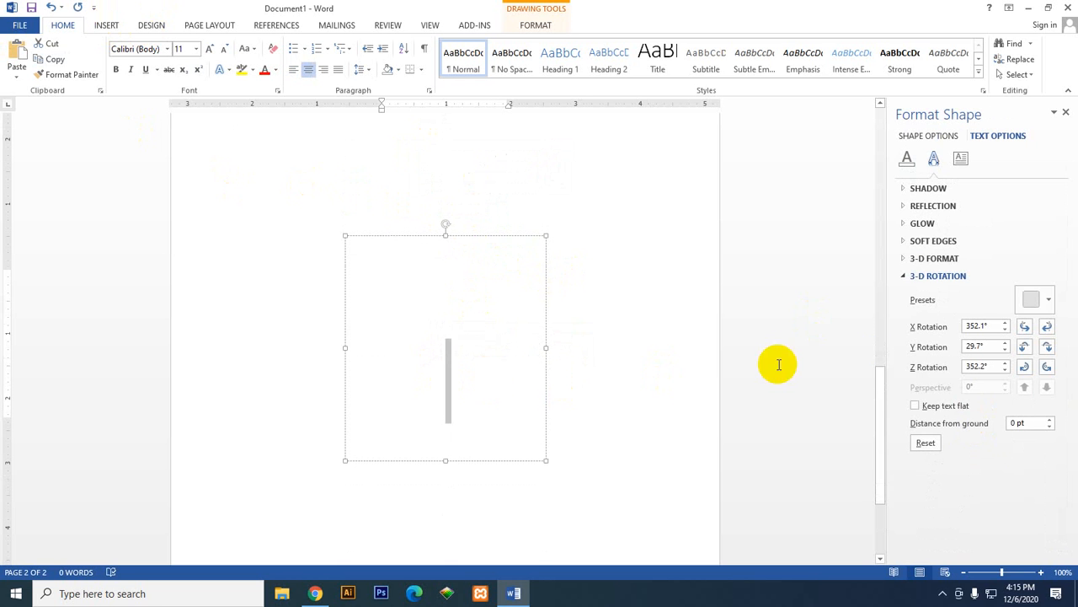
Step: Apply the orange 18 pt glow preset with 60% transparency to the unfilled oval
{"action": "left_click", "coordinate": [910, 158]}
{"action": "left_click", "coordinate": [925, 136]}
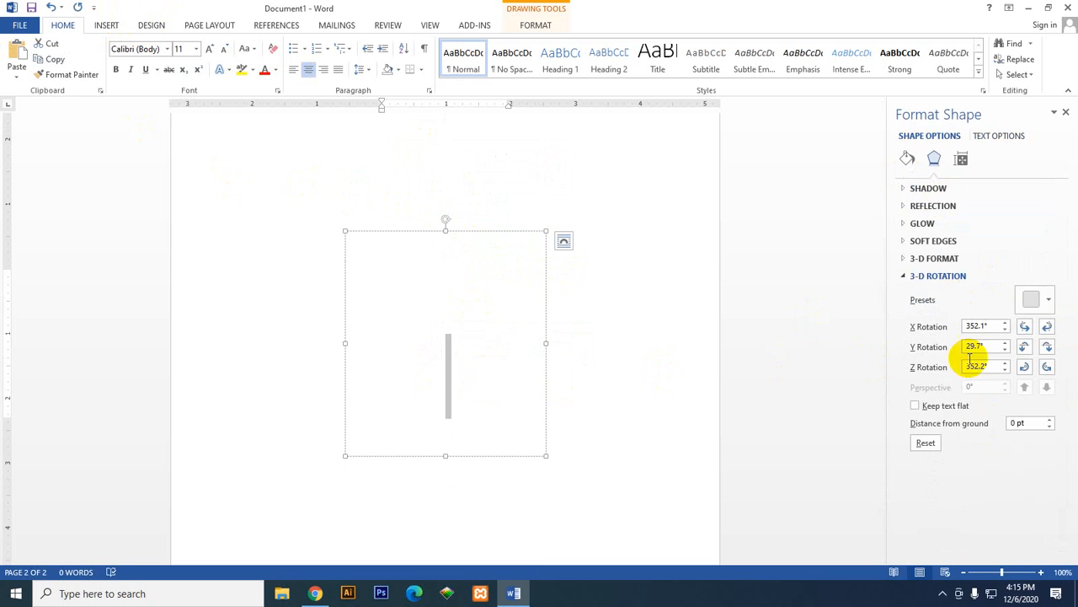
{"action": "left_click", "coordinate": [1038, 299]}
{"action": "left_click", "coordinate": [951, 270]}
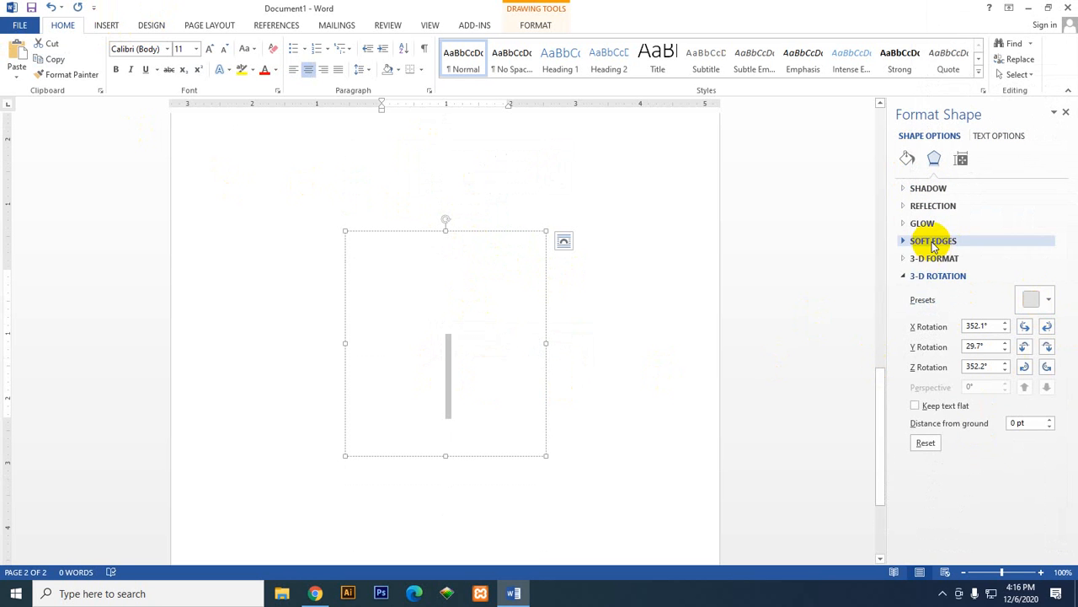
{"action": "left_click", "coordinate": [932, 241]}
{"action": "left_click", "coordinate": [924, 223]}
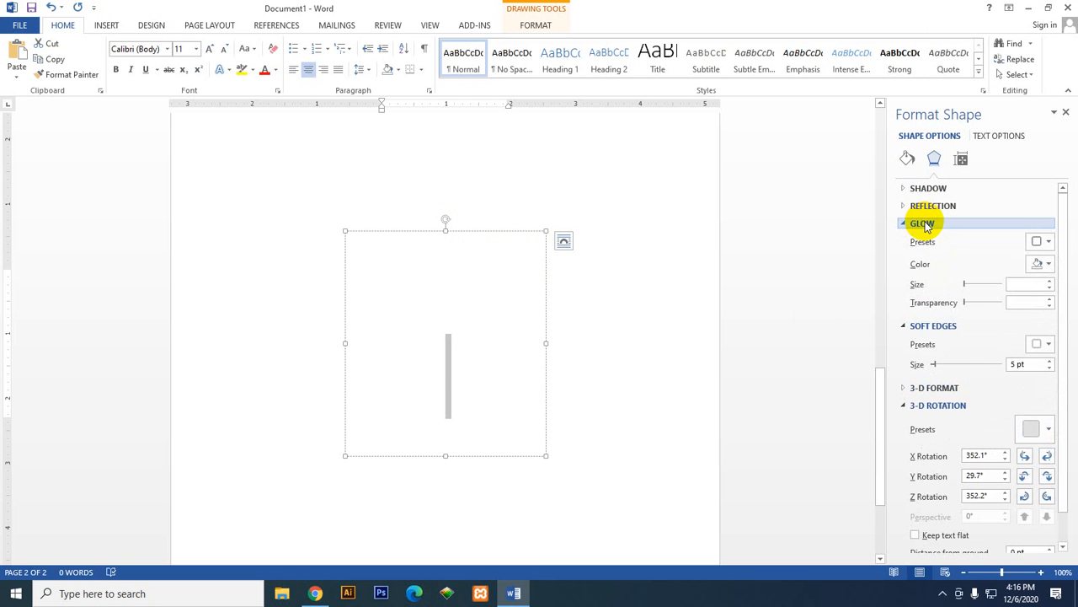
{"action": "left_click", "coordinate": [1042, 241]}
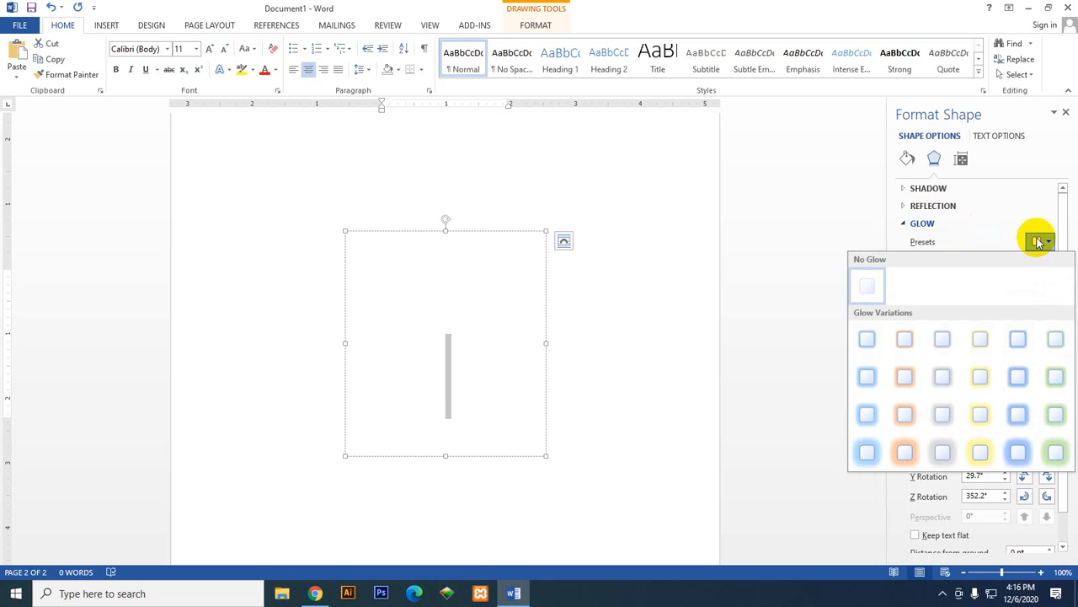
{"action": "left_click", "coordinate": [911, 457]}
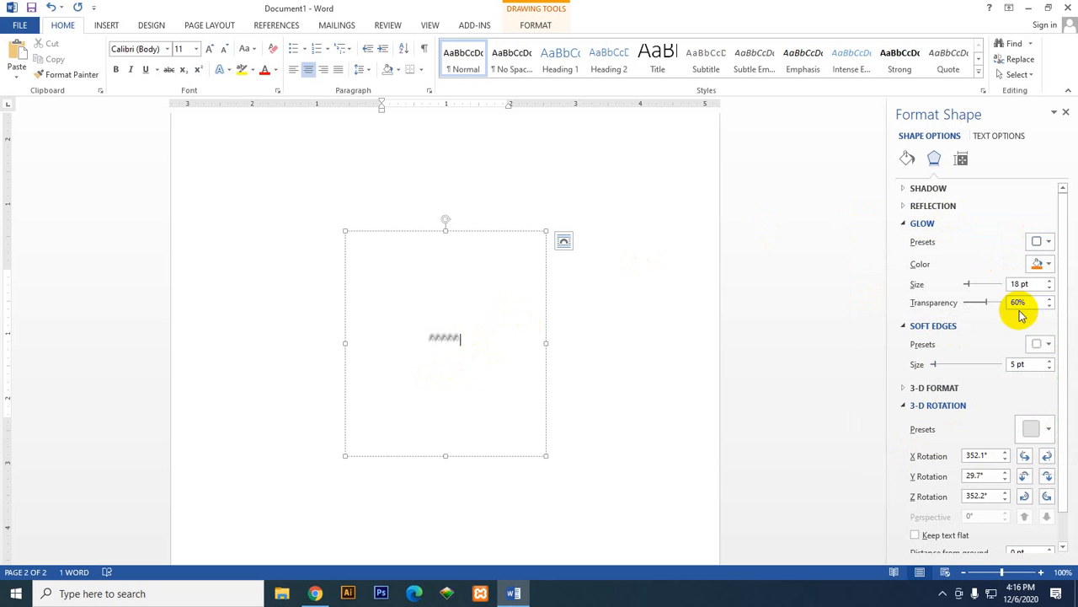
Step: Collapse the shape's expanded glow, soft edges, fill, line and 3-D rotation settings
{"action": "left_click", "coordinate": [910, 222]}
{"action": "left_click", "coordinate": [909, 239]}
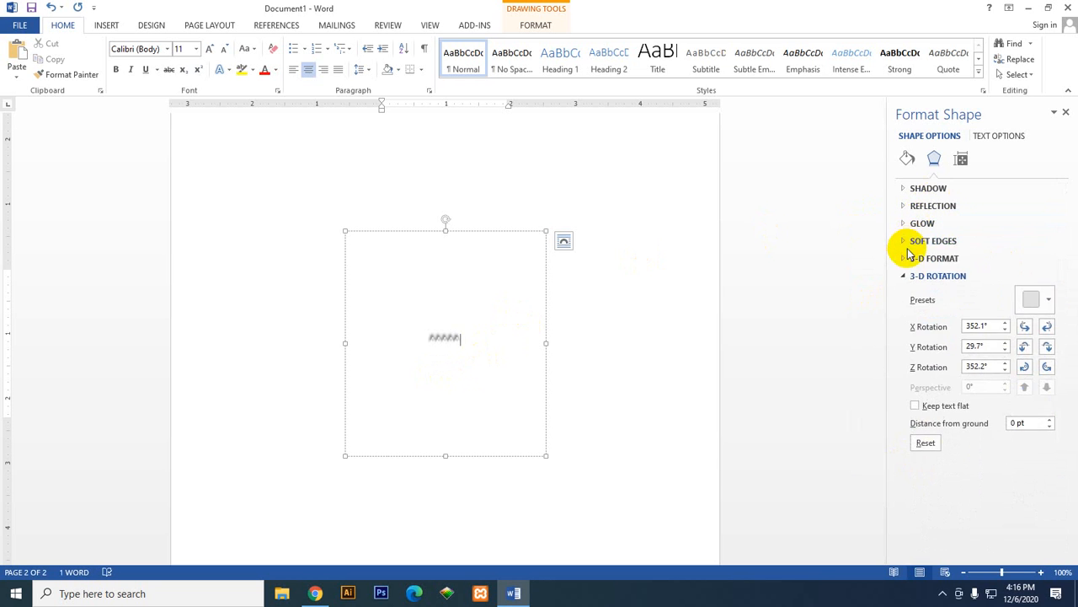
{"action": "left_click", "coordinate": [910, 277]}
{"action": "left_click", "coordinate": [907, 276]}
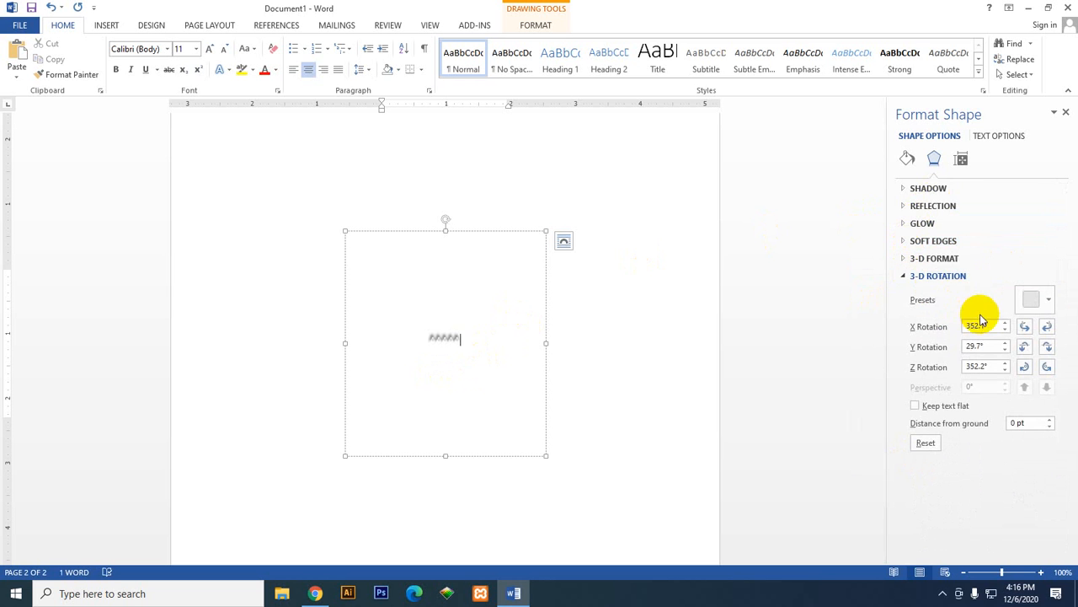
{"action": "left_click", "coordinate": [924, 277]}
{"action": "left_click", "coordinate": [908, 160]}
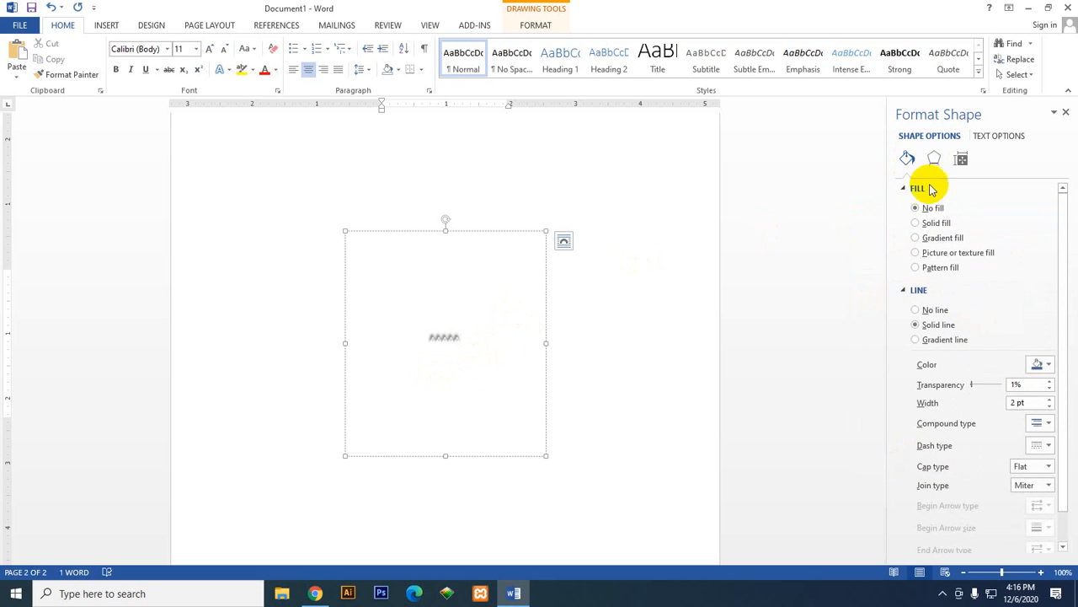
{"action": "left_click", "coordinate": [917, 189]}
{"action": "left_click", "coordinate": [916, 207]}
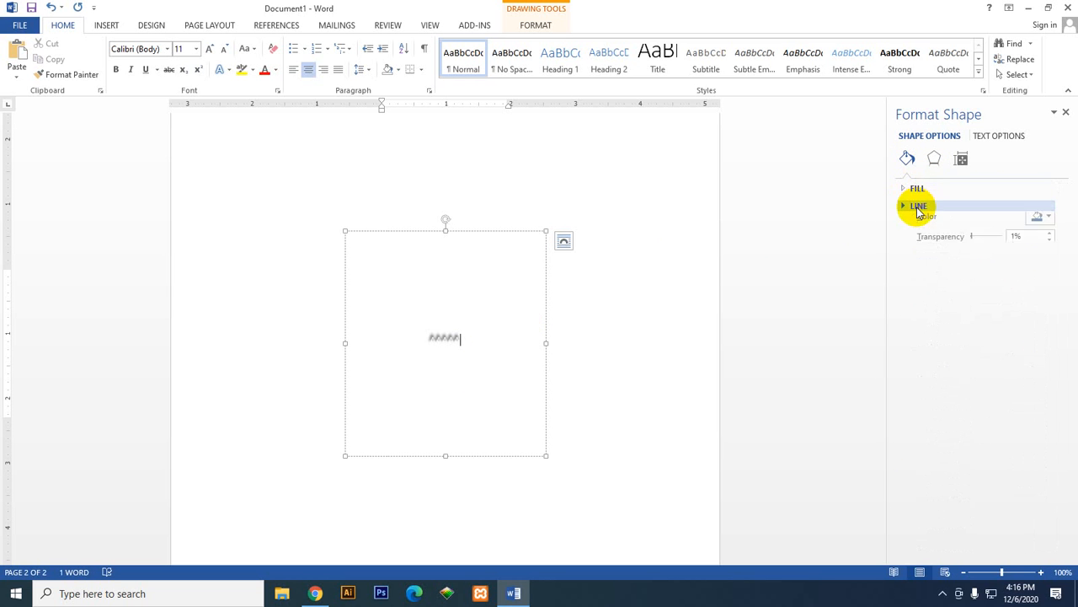
{"action": "left_click", "coordinate": [934, 159]}
{"action": "left_click", "coordinate": [927, 276]}
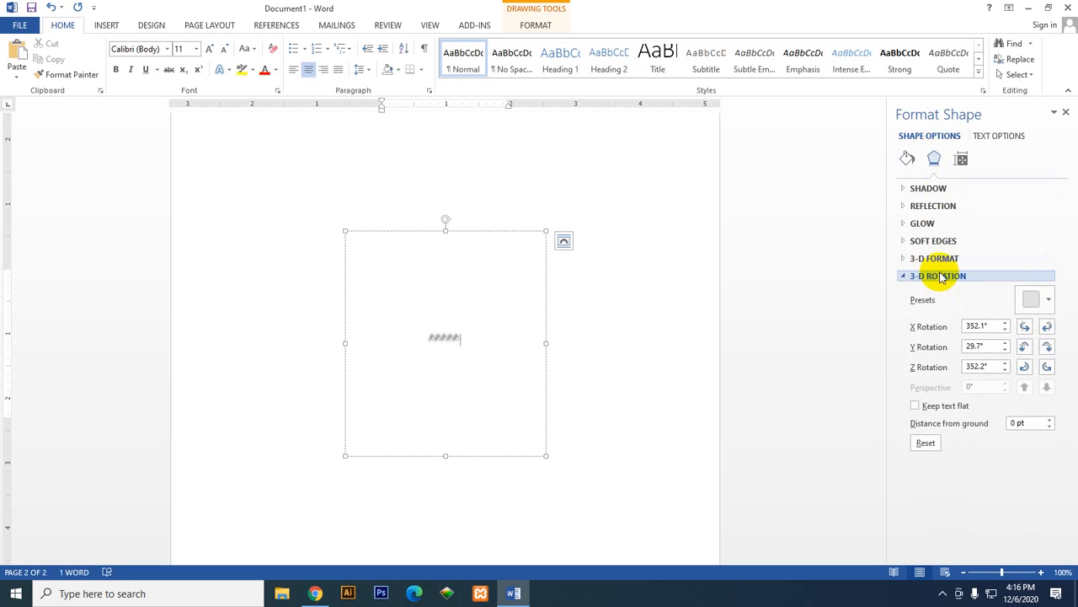
{"action": "left_click", "coordinate": [931, 276]}
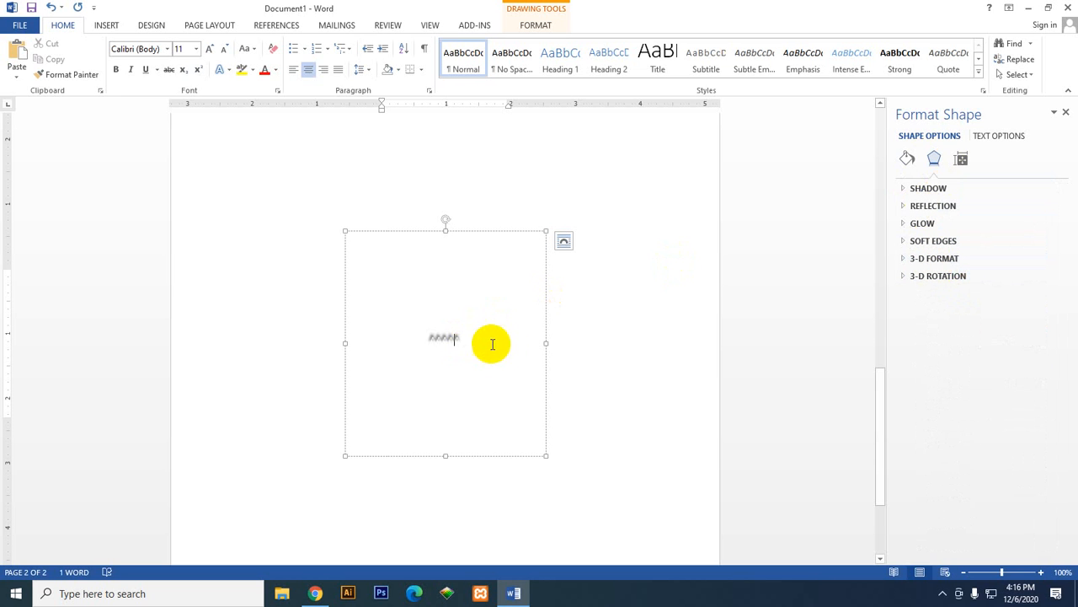
Step: Delete the characters inside the unfilled oval and left-align its empty paragraph
{"action": "left_click_drag", "start_coordinate": [477, 339], "coordinate": [404, 335]}
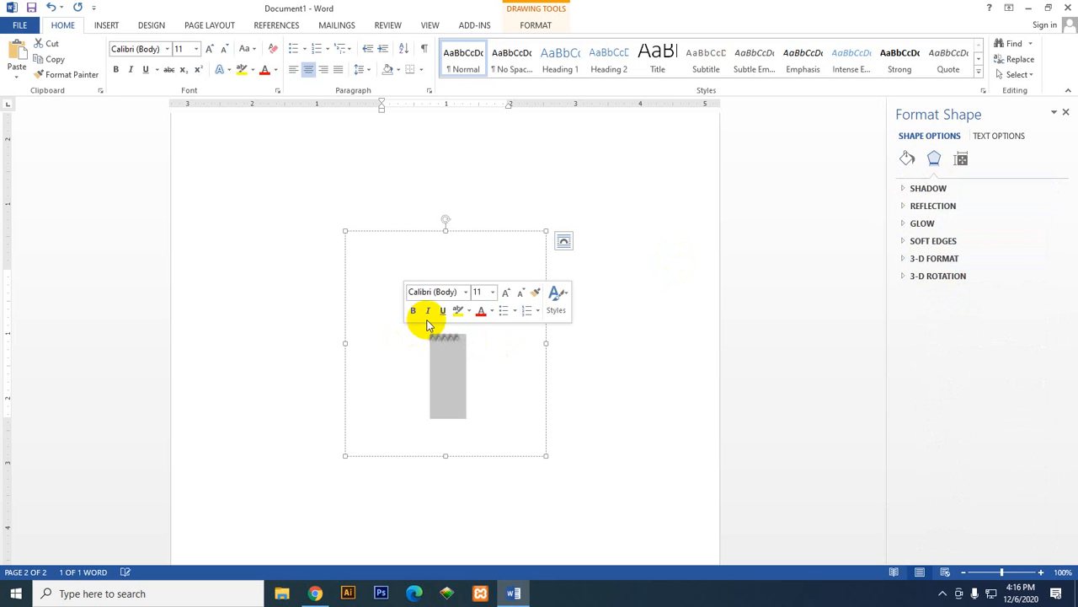
{"action": "key", "text": "Delete"}
{"action": "key", "text": "ctrl+l"}
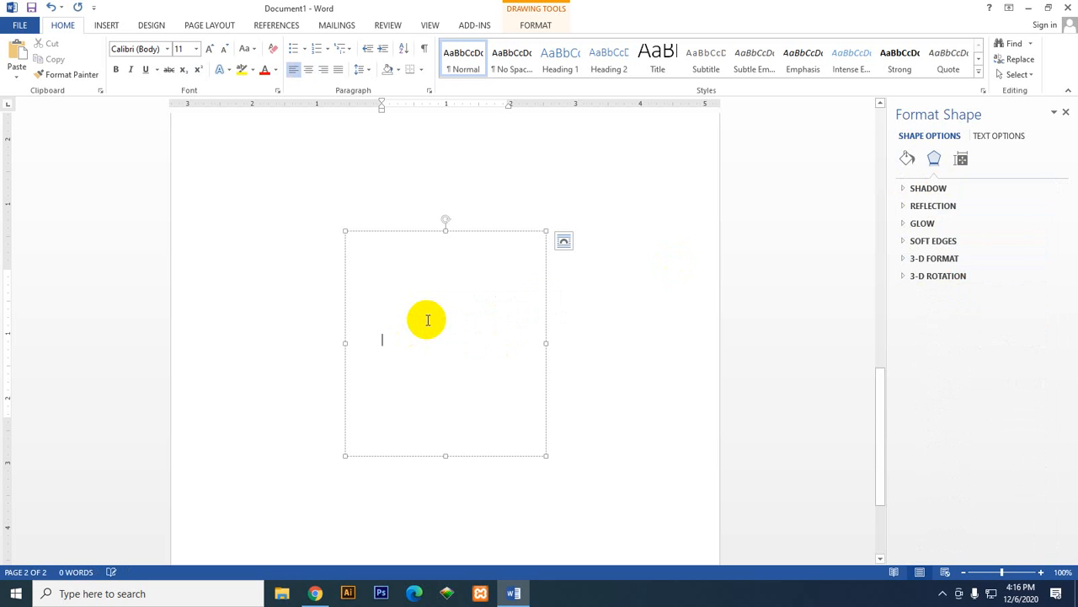
Step: Draw a new oval about 5.33" wide and 4.26" high over the unfilled shape
{"action": "left_click", "coordinate": [451, 238]}
{"action": "left_click", "coordinate": [106, 24]}
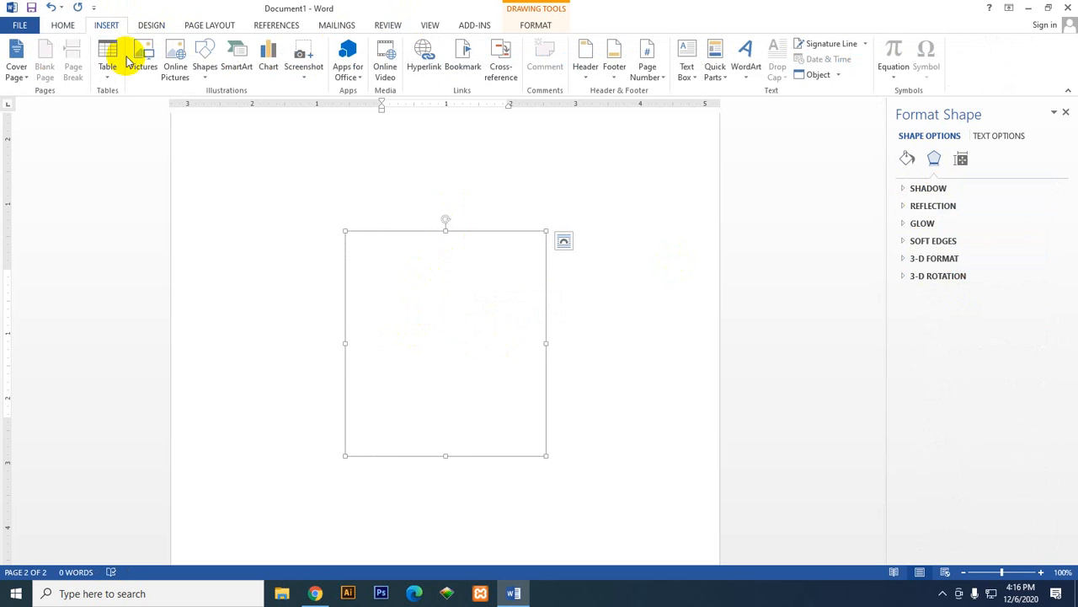
{"action": "left_click", "coordinate": [203, 55]}
{"action": "left_click", "coordinate": [255, 107]}
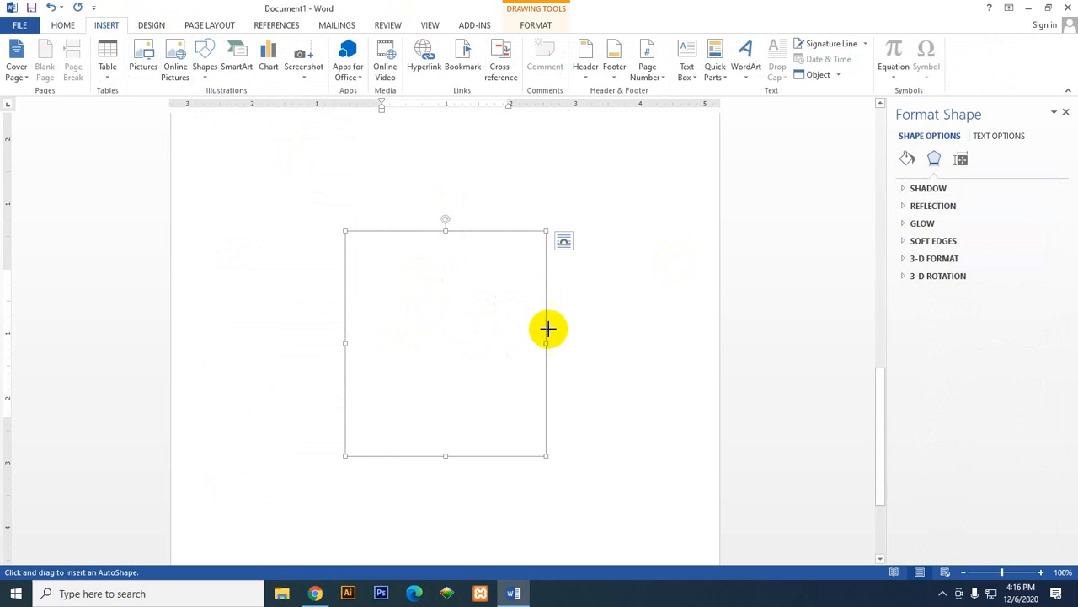
{"action": "left_click_drag", "start_coordinate": [314, 196], "coordinate": [658, 472]}
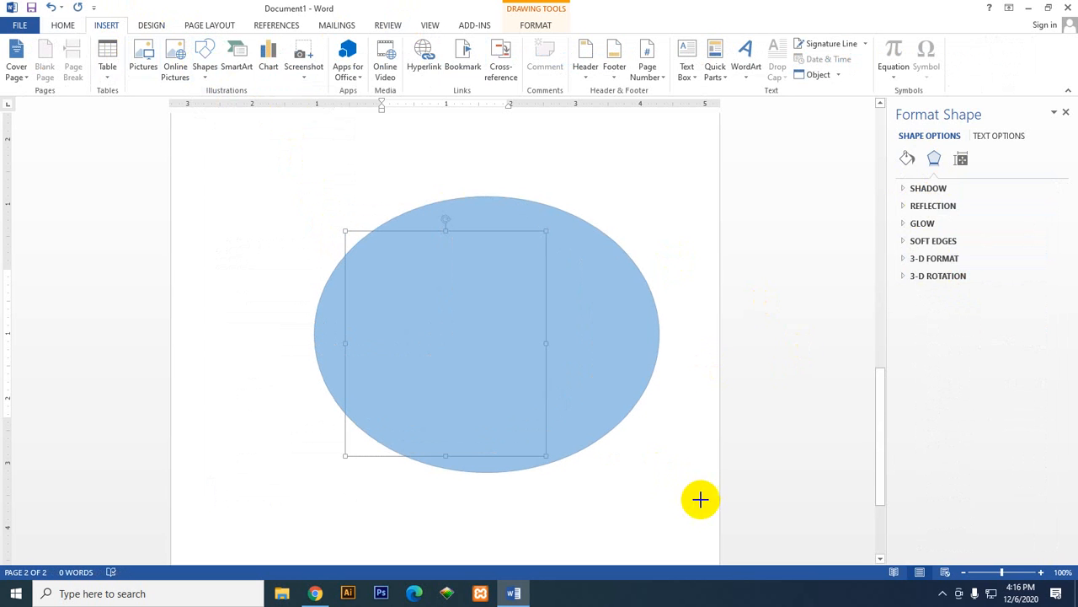
Step: Apply the 3-D rotation preset with X rotation 315° and Y rotation 35° to the new oval
{"action": "left_click", "coordinate": [937, 257]}
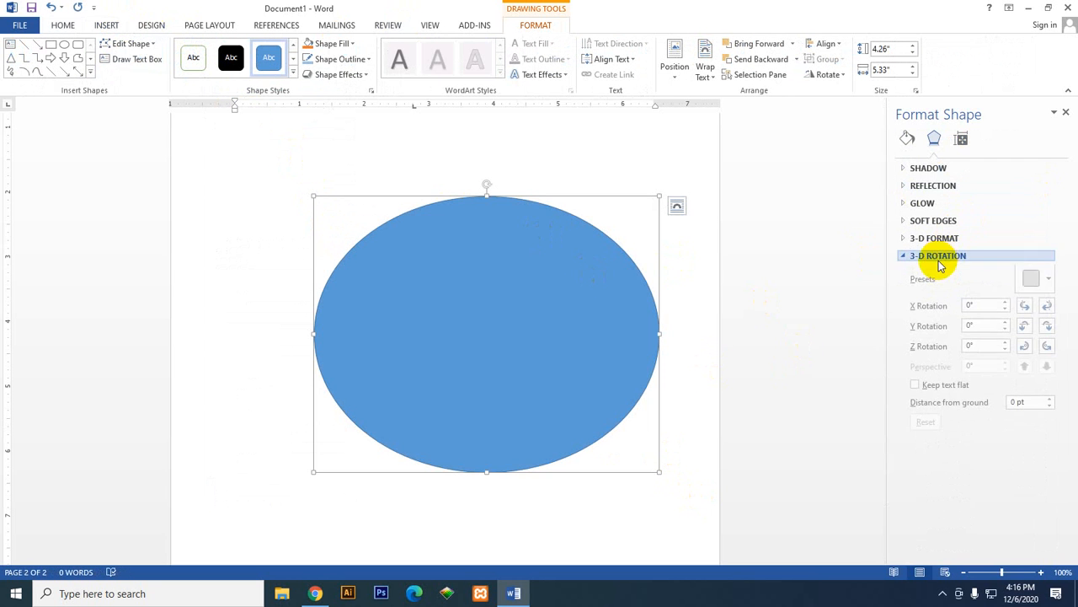
{"action": "left_click", "coordinate": [1031, 280]}
{"action": "left_click", "coordinate": [968, 380]}
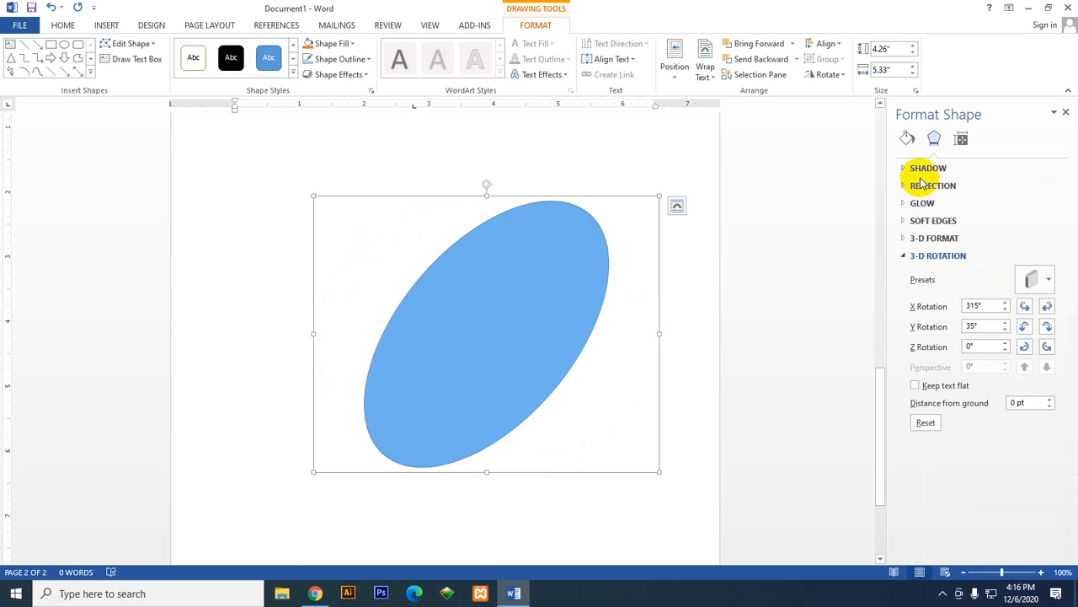
Step: Try a gradient fill on the rotated oval and replace it with the motorcycle picture fill
{"action": "left_click", "coordinate": [906, 137]}
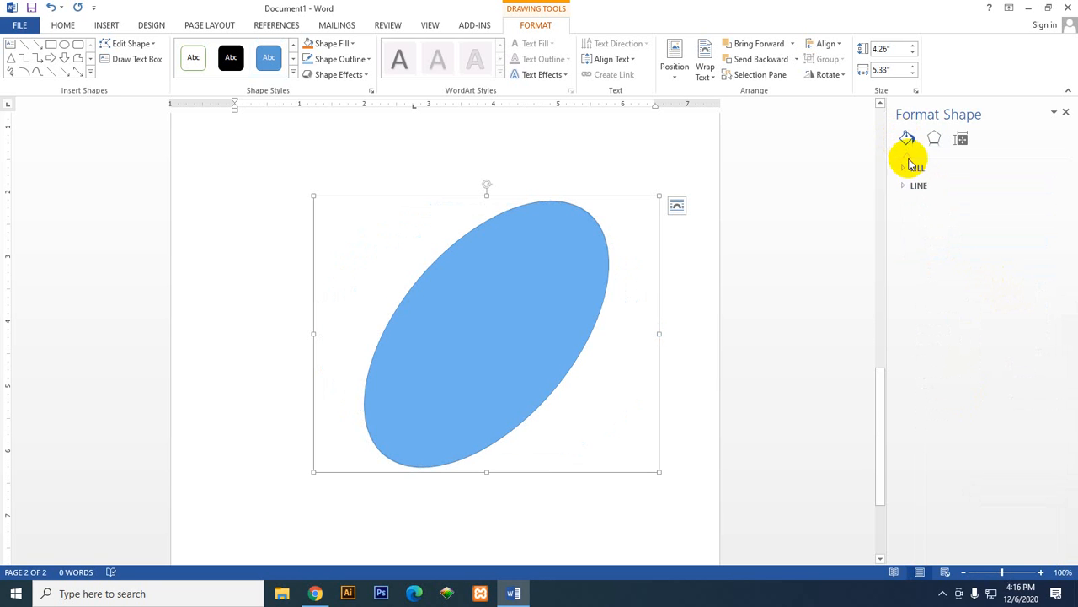
{"action": "left_click", "coordinate": [917, 169]}
{"action": "left_click", "coordinate": [944, 217]}
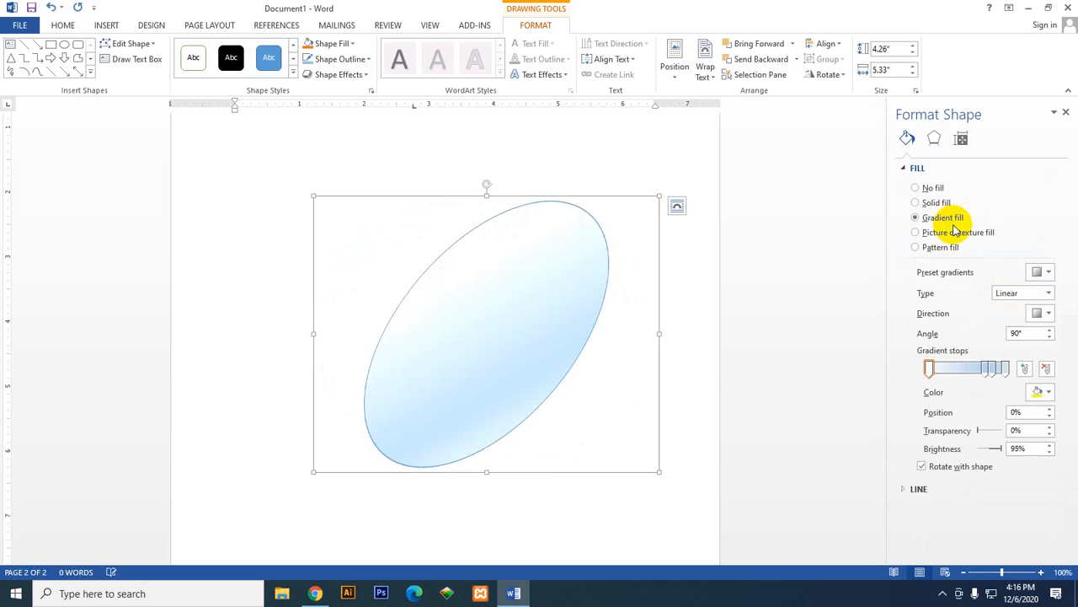
{"action": "left_click", "coordinate": [948, 232]}
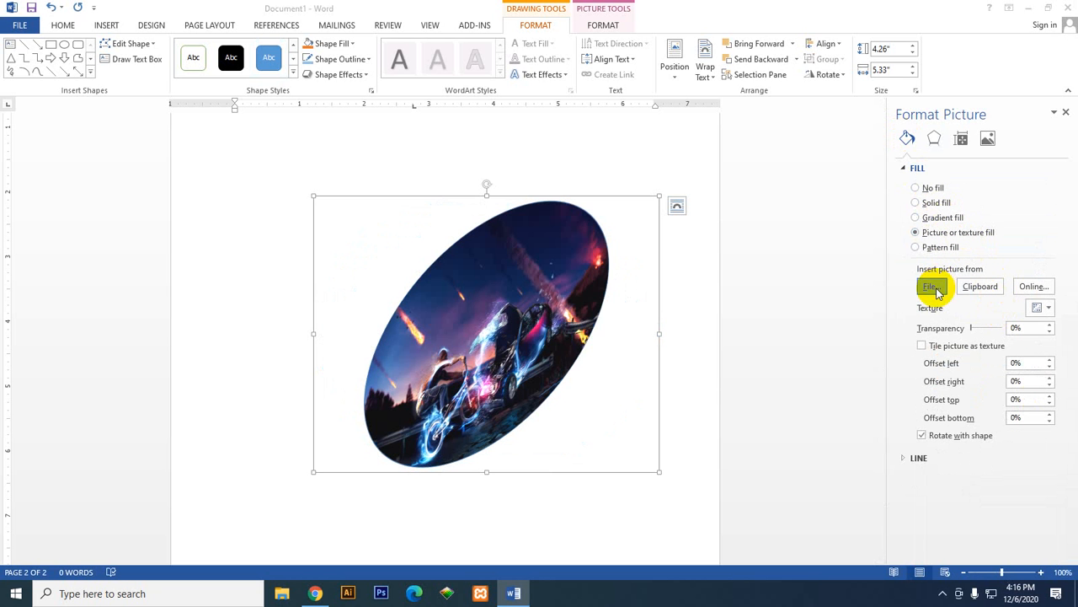
{"action": "left_click", "coordinate": [932, 287]}
{"action": "left_click", "coordinate": [761, 369]}
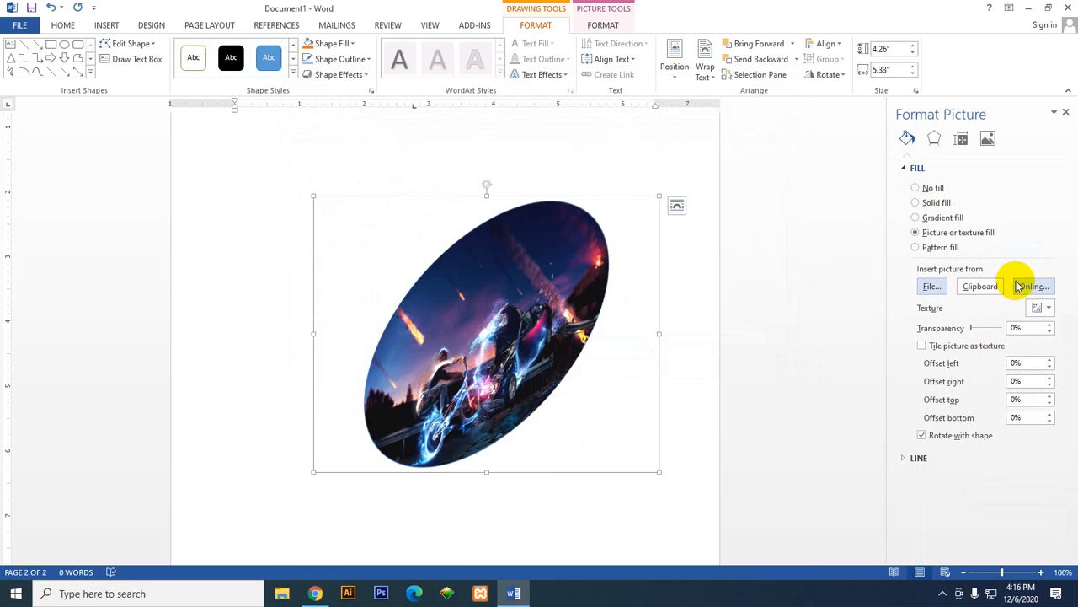
Step: Fill the oval with the fish fossil texture and apply the parallel 3-D rotation preset with X 314.7°, Y 324.6° and Z 60.2°
{"action": "left_click", "coordinate": [1033, 309]}
{"action": "left_click", "coordinate": [861, 94]}
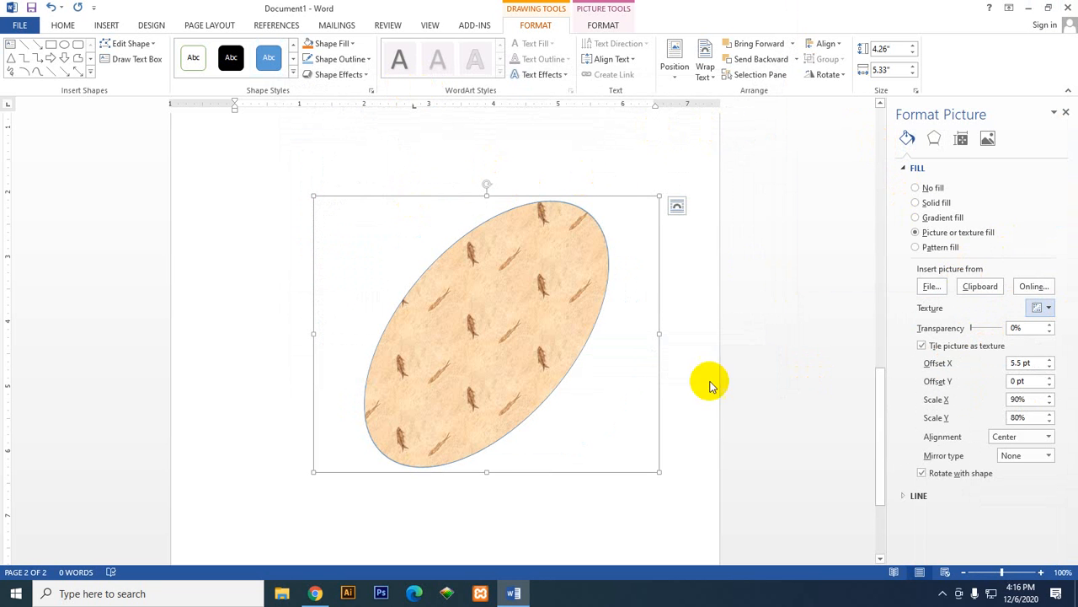
{"action": "left_click", "coordinate": [934, 138]}
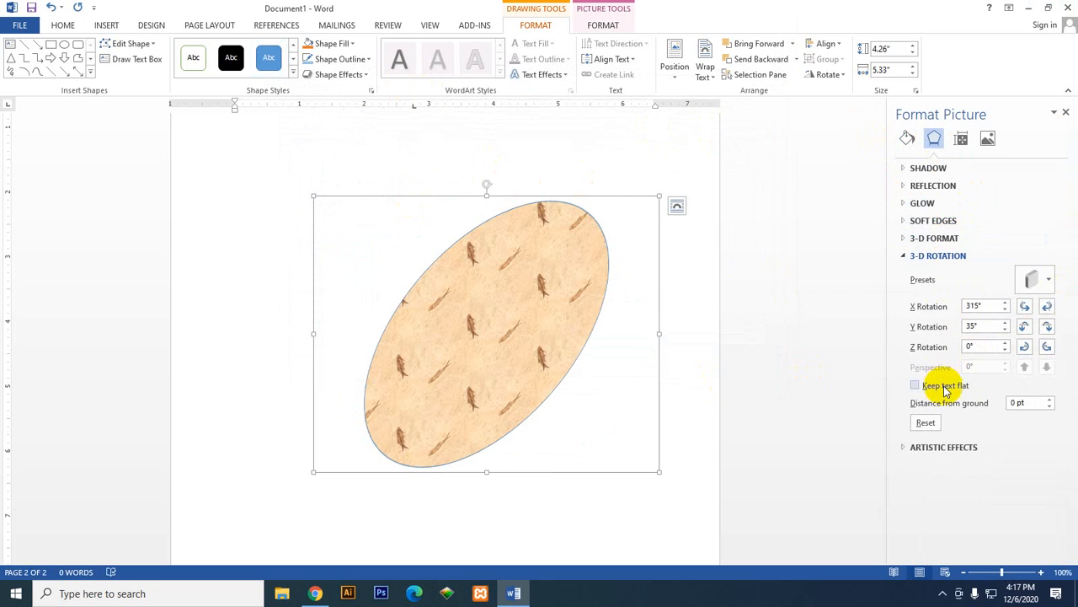
{"action": "left_click", "coordinate": [1048, 280]}
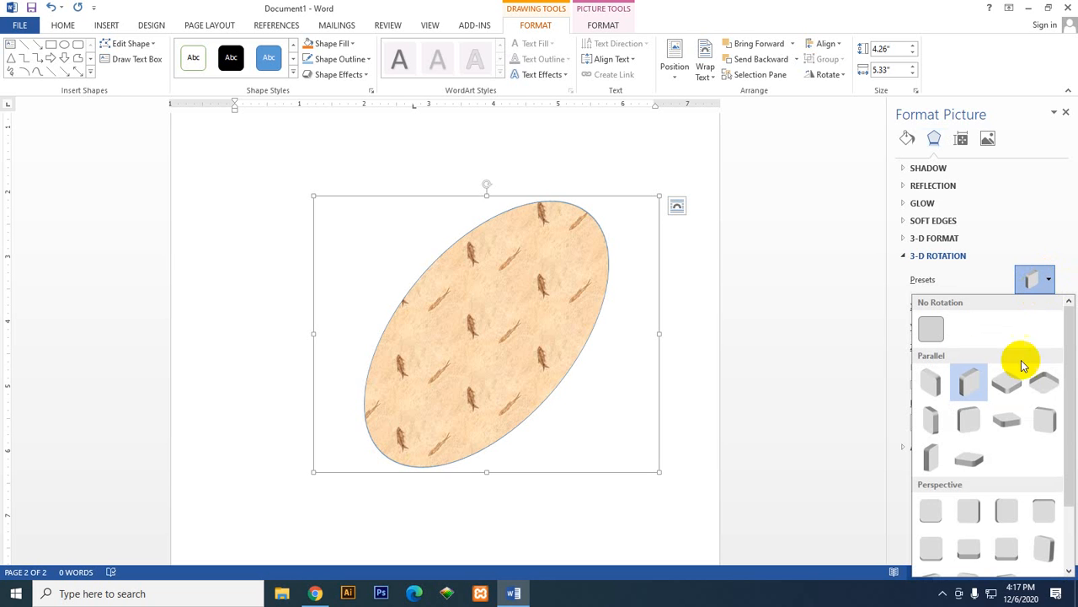
{"action": "left_click", "coordinate": [1016, 392]}
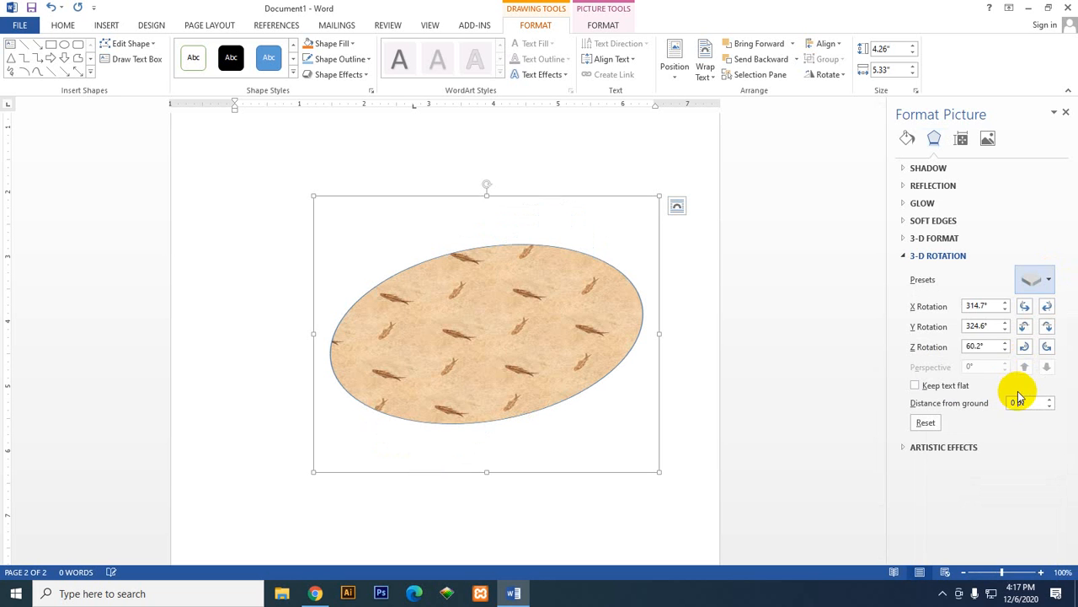
Step: Try a perspective and an outer shadow preset on the oval, and settle on the outer diagonal top-right shadow
{"action": "left_click", "coordinate": [950, 168]}
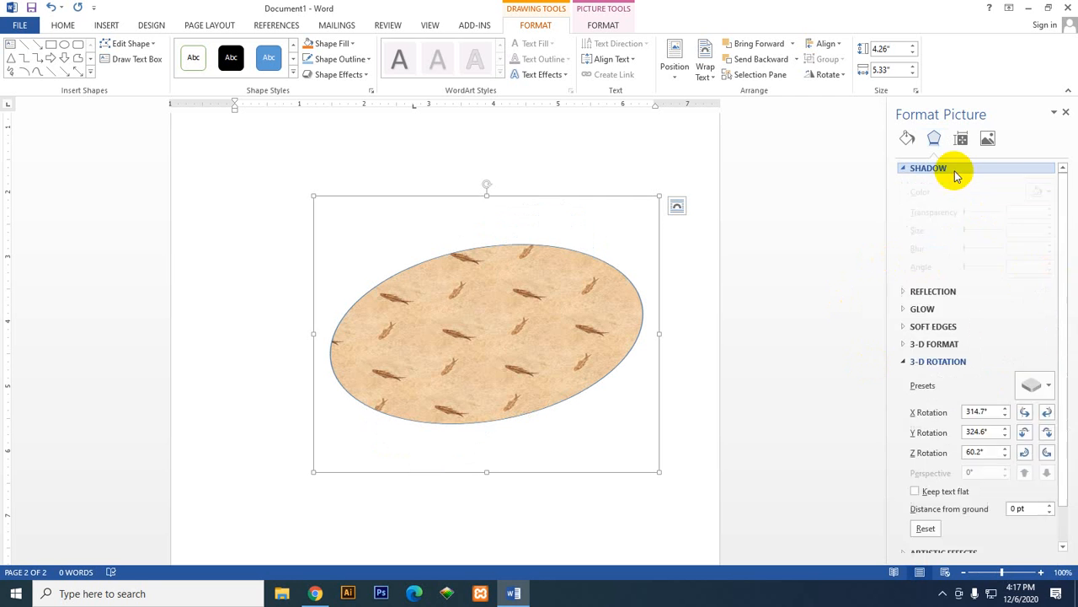
{"action": "left_click", "coordinate": [1041, 186]}
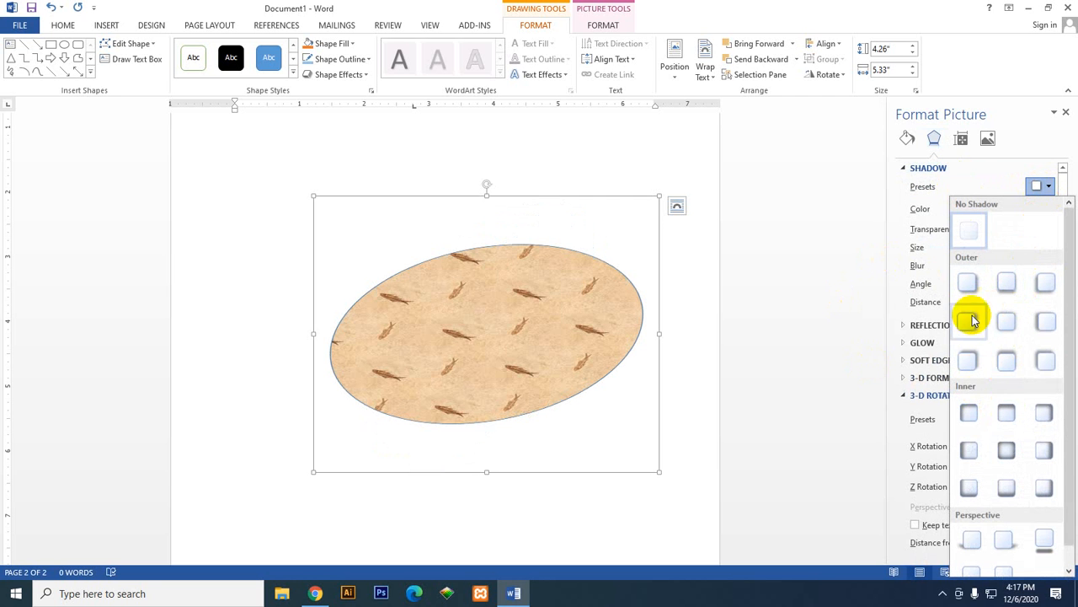
{"action": "left_click", "coordinate": [1041, 547]}
{"action": "left_click", "coordinate": [1042, 186]}
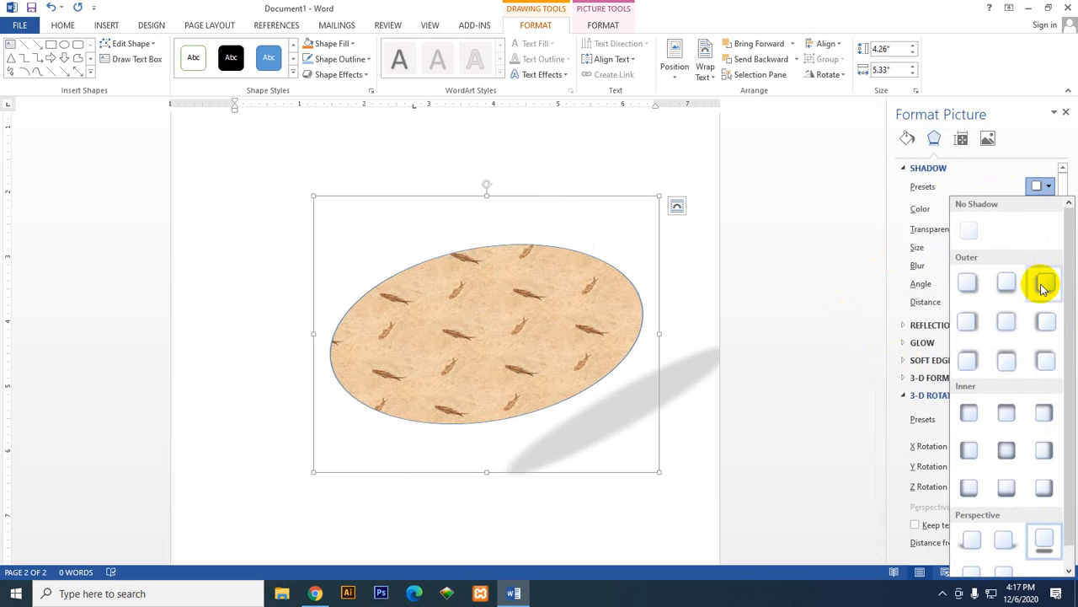
{"action": "left_click", "coordinate": [1043, 289]}
{"action": "left_click", "coordinate": [1038, 187]}
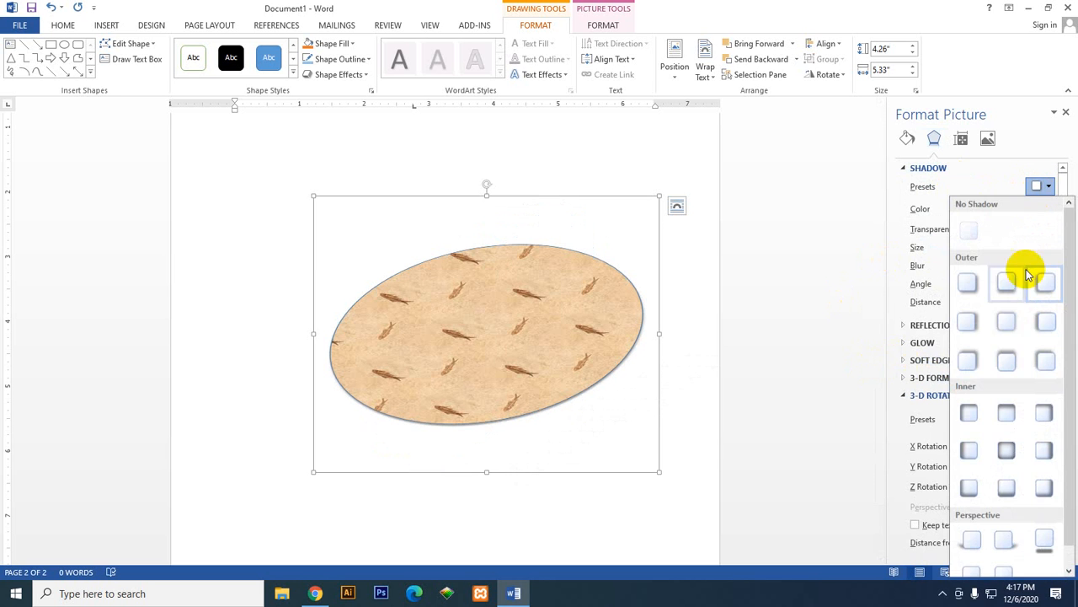
{"action": "left_click", "coordinate": [969, 360]}
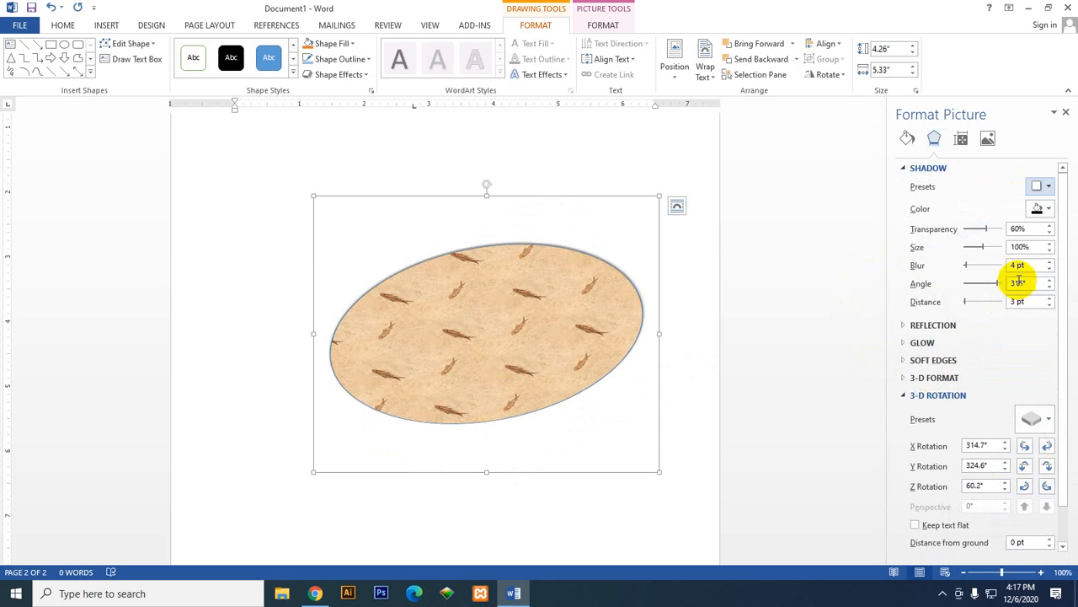
Step: Set the oval's shadow distance to 51 pt, its angle to 105° and its blur to 43 pt
{"action": "left_click", "coordinate": [980, 303]}
{"action": "left_click", "coordinate": [983, 303]}
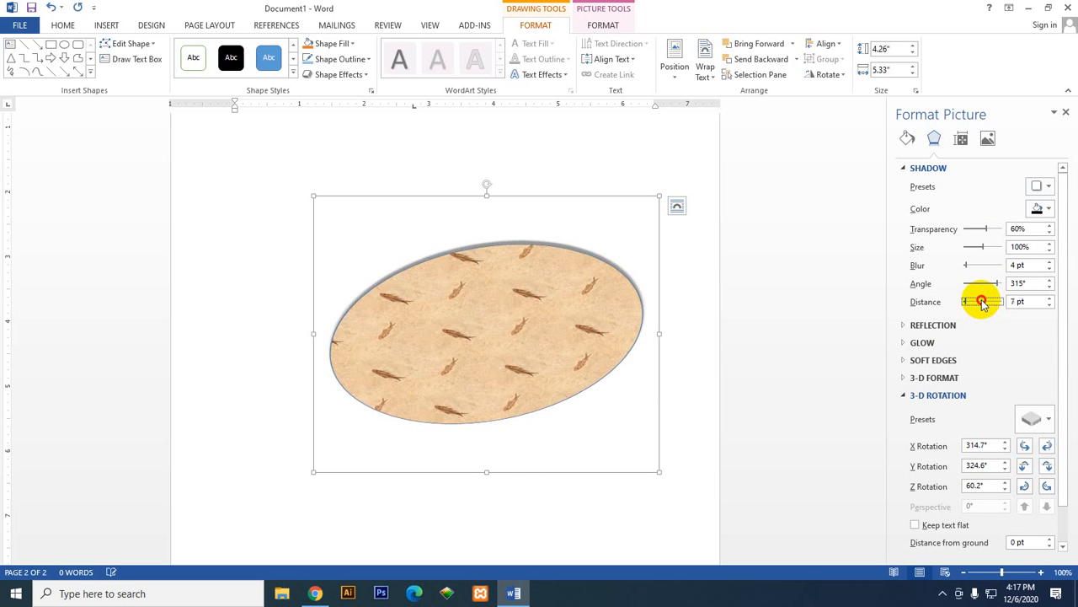
{"action": "left_click_drag", "start_coordinate": [969, 303], "coordinate": [973, 300]}
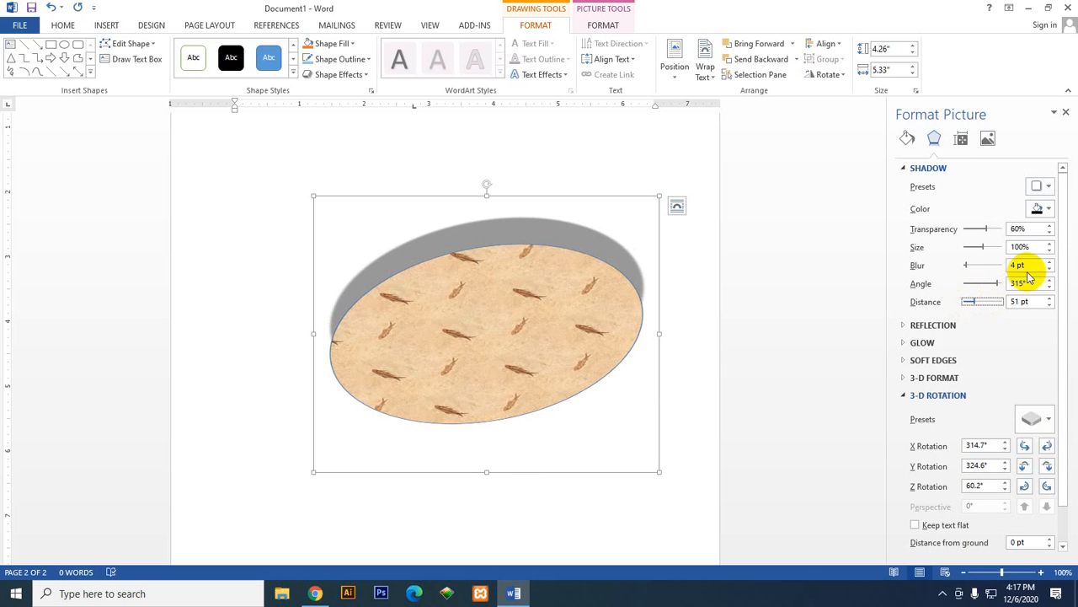
{"action": "left_click", "coordinate": [977, 284]}
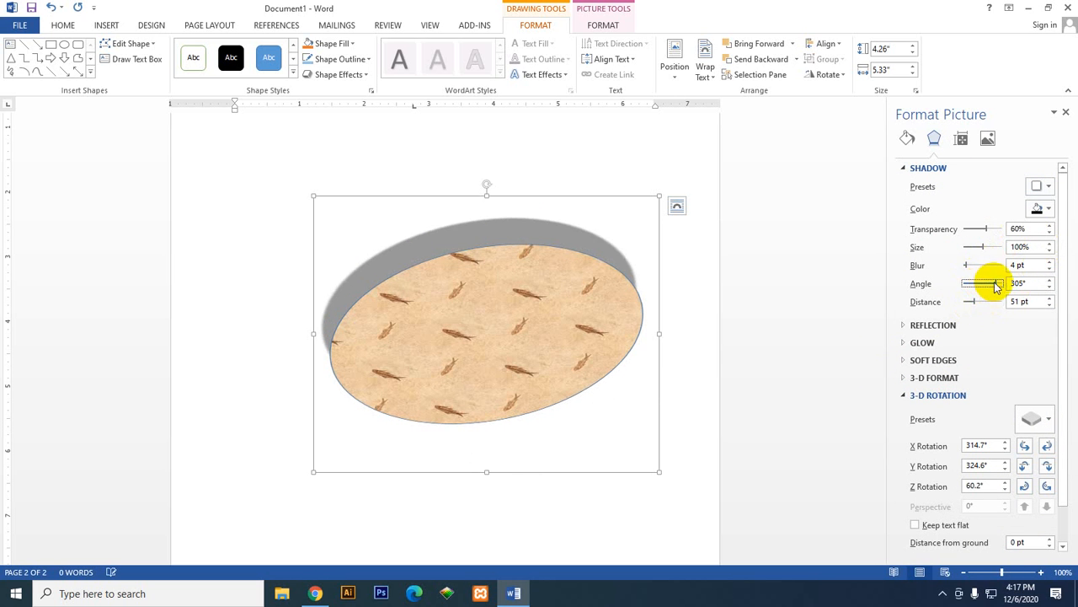
{"action": "left_click_drag", "start_coordinate": [997, 284], "coordinate": [975, 285]}
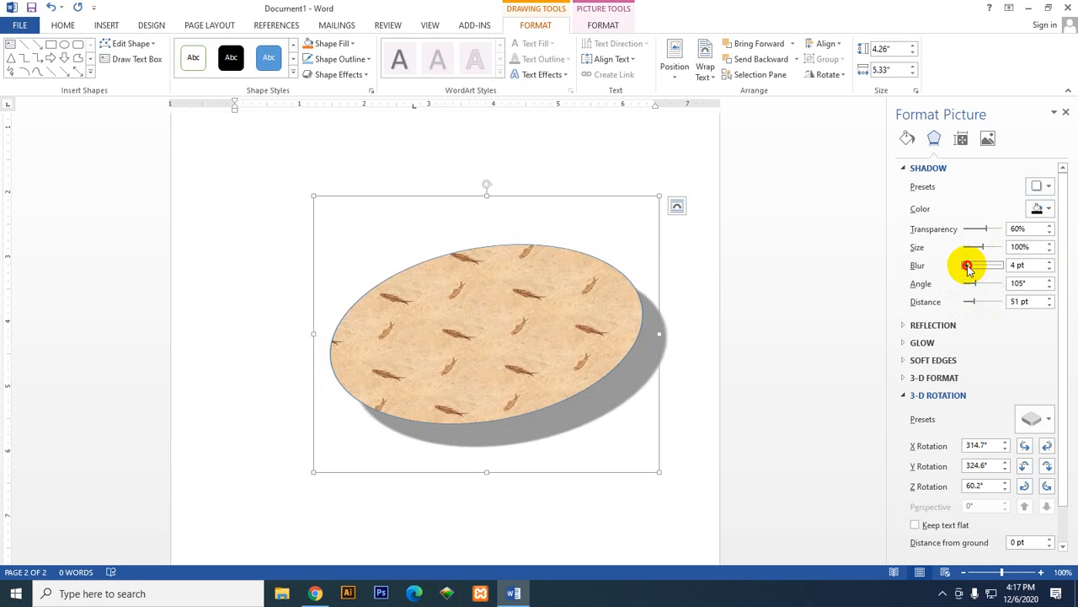
{"action": "left_click_drag", "start_coordinate": [968, 267], "coordinate": [973, 269]}
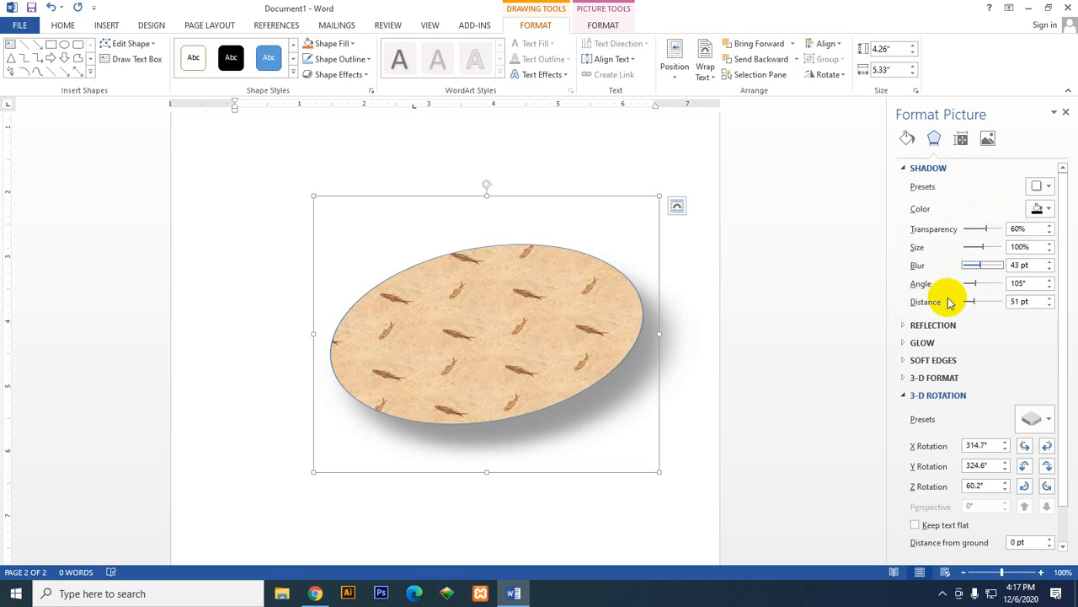
{"action": "left_click", "coordinate": [914, 168]}
{"action": "left_click", "coordinate": [937, 239]}
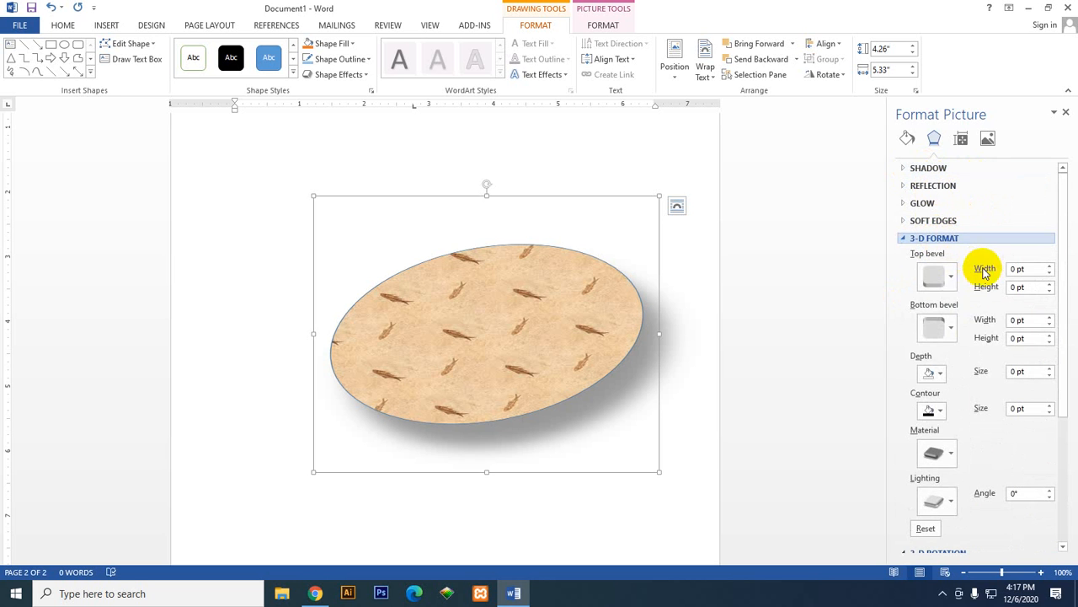
{"action": "left_click", "coordinate": [951, 278]}
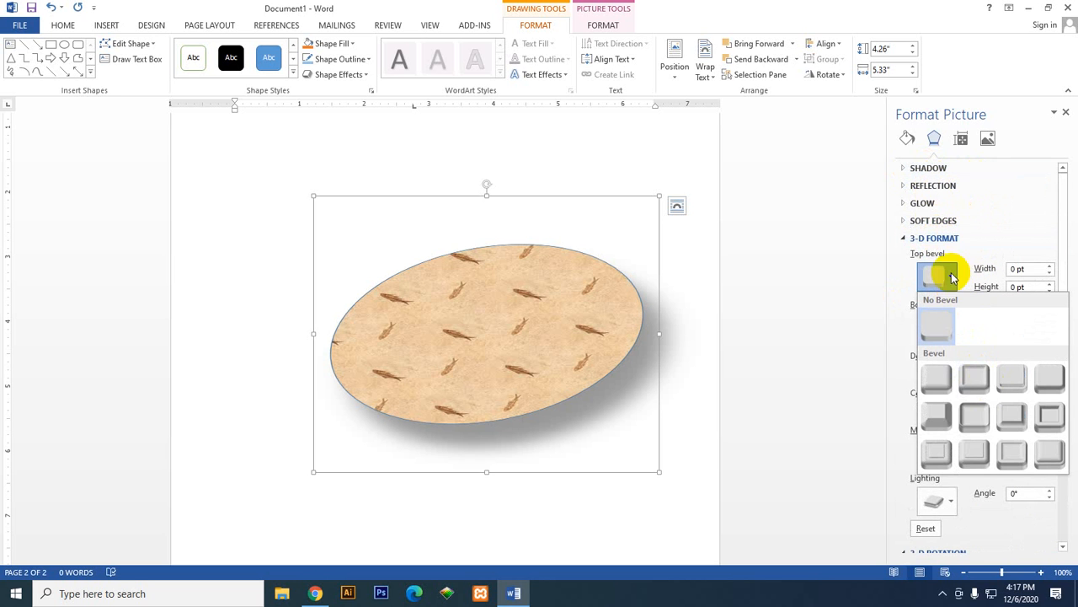
{"action": "left_click", "coordinate": [927, 238]}
Step: Apply the 5 Point soft edges preset to the textured oval
{"action": "left_click", "coordinate": [931, 221]}
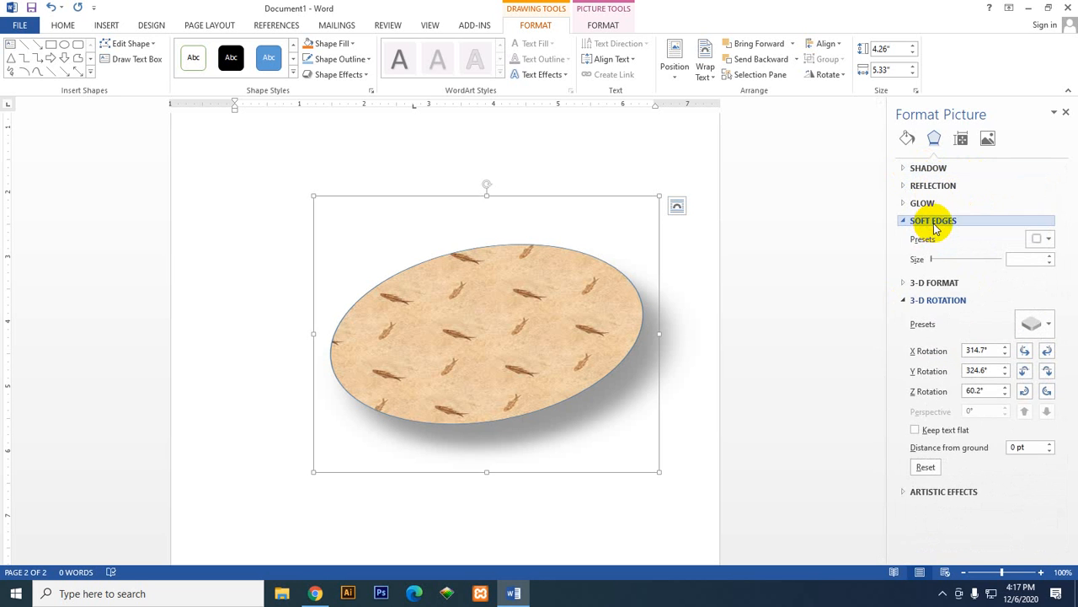
{"action": "left_click", "coordinate": [1041, 238]}
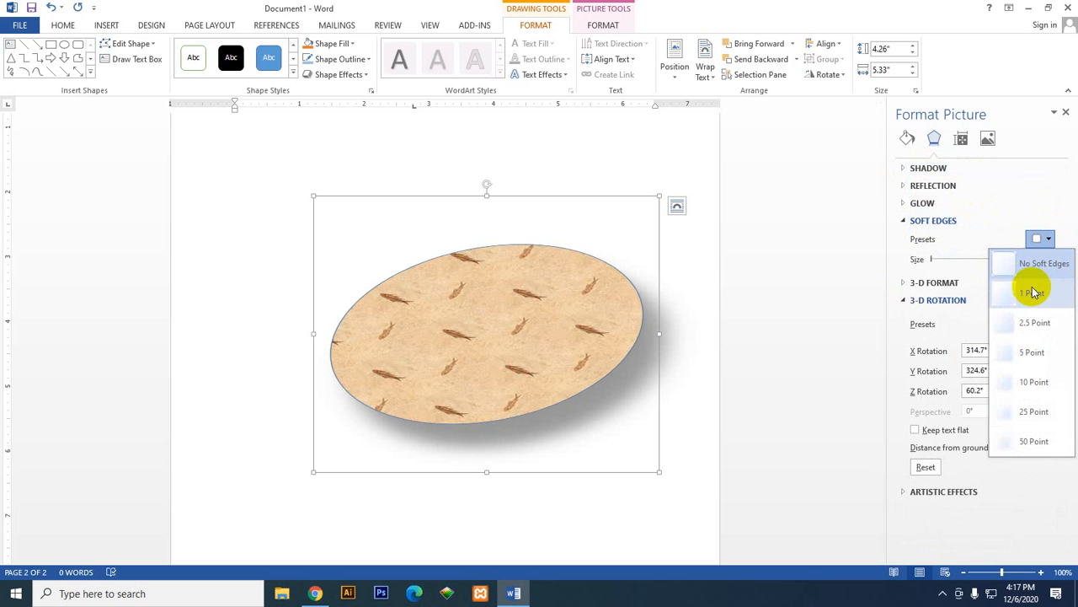
{"action": "left_click", "coordinate": [1034, 352]}
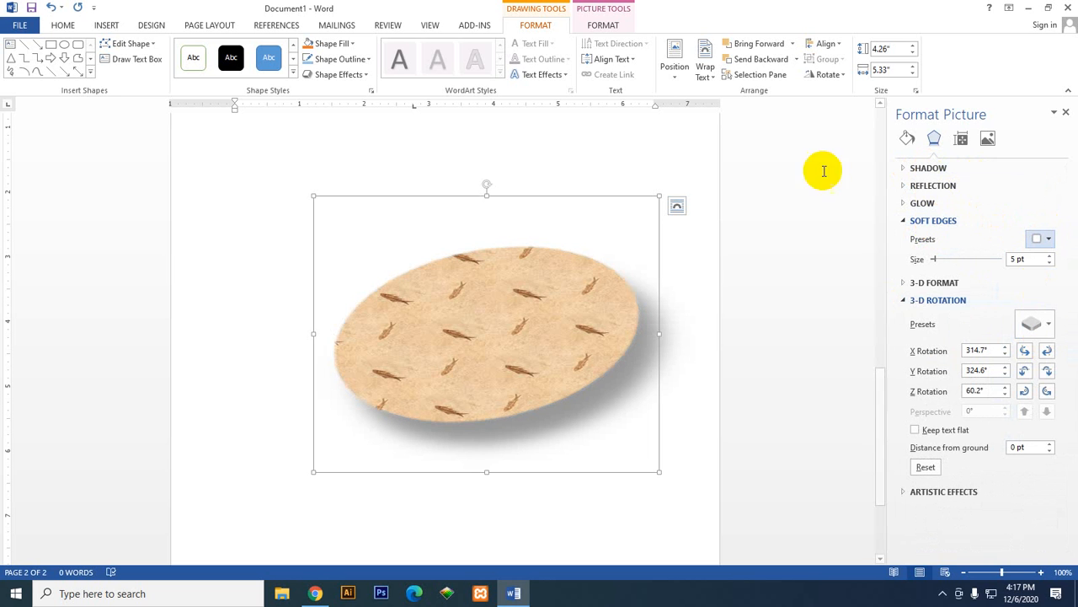
{"action": "left_click", "coordinate": [931, 220]}
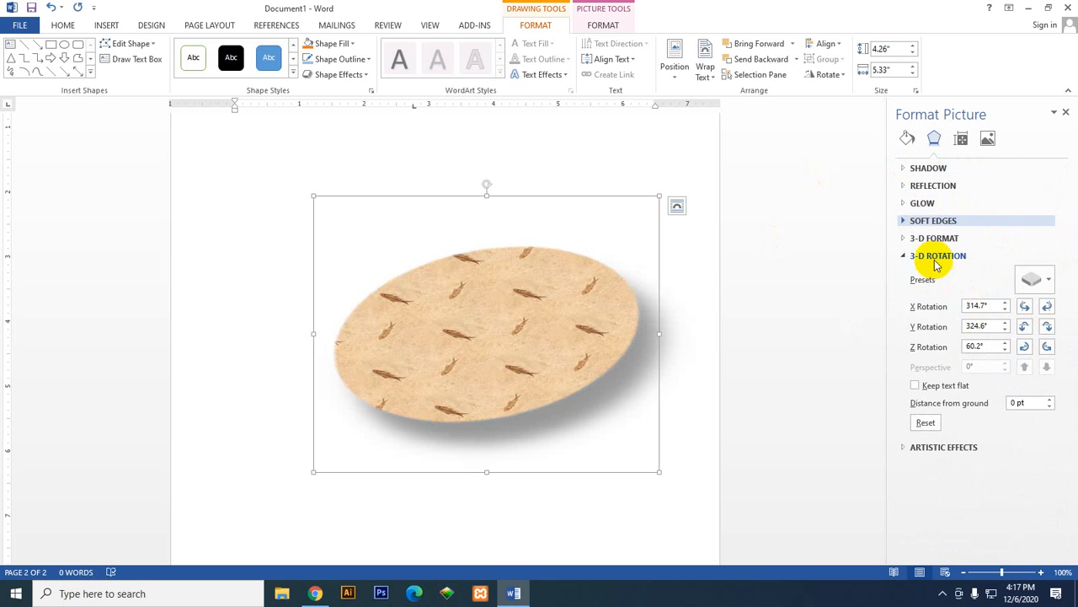
Step: Nudge the oval's 3-D rotation up and sideways to X 314°, Y 335.8° and Z 60.1°
{"action": "left_click", "coordinate": [935, 257]}
{"action": "left_click", "coordinate": [935, 257]}
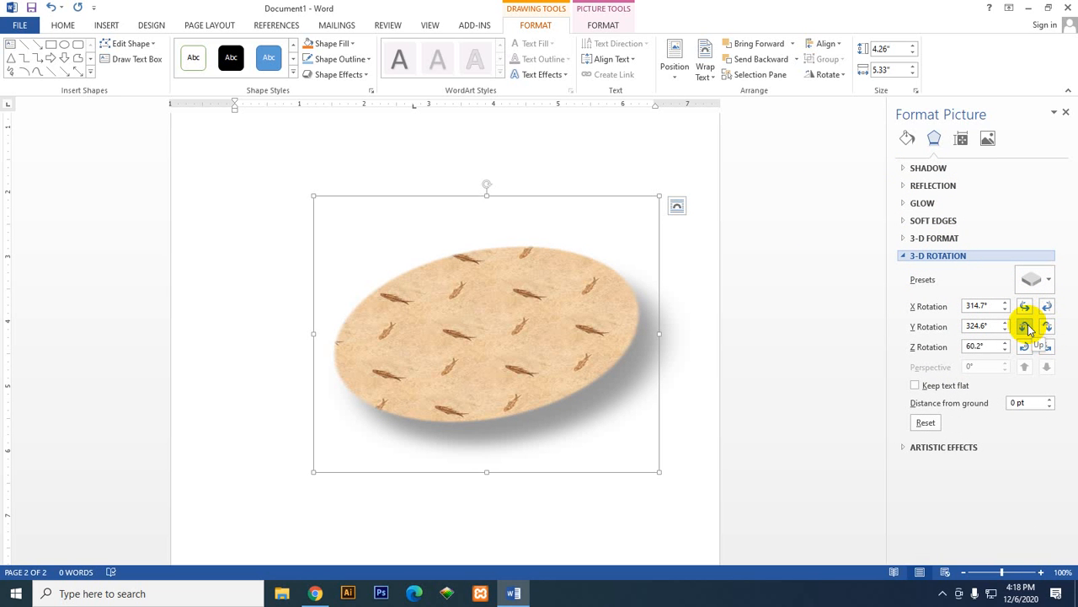
{"action": "left_click", "coordinate": [1026, 327]}
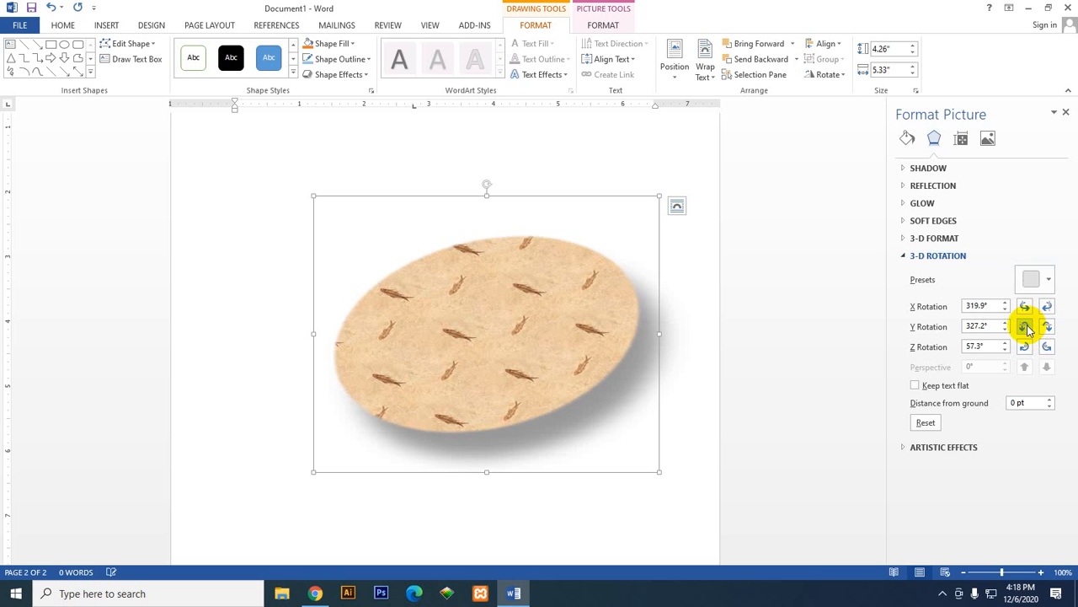
{"action": "left_click", "coordinate": [1024, 307]}
{"action": "left_click", "coordinate": [1024, 307]}
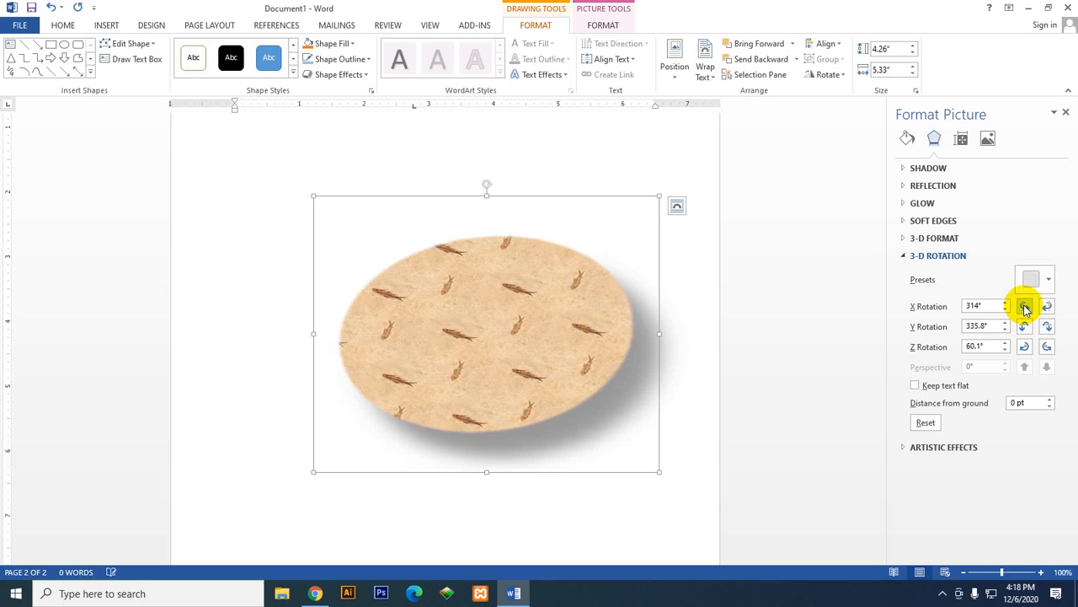
{"action": "left_click", "coordinate": [1024, 307]}
{"action": "left_click", "coordinate": [1047, 308]}
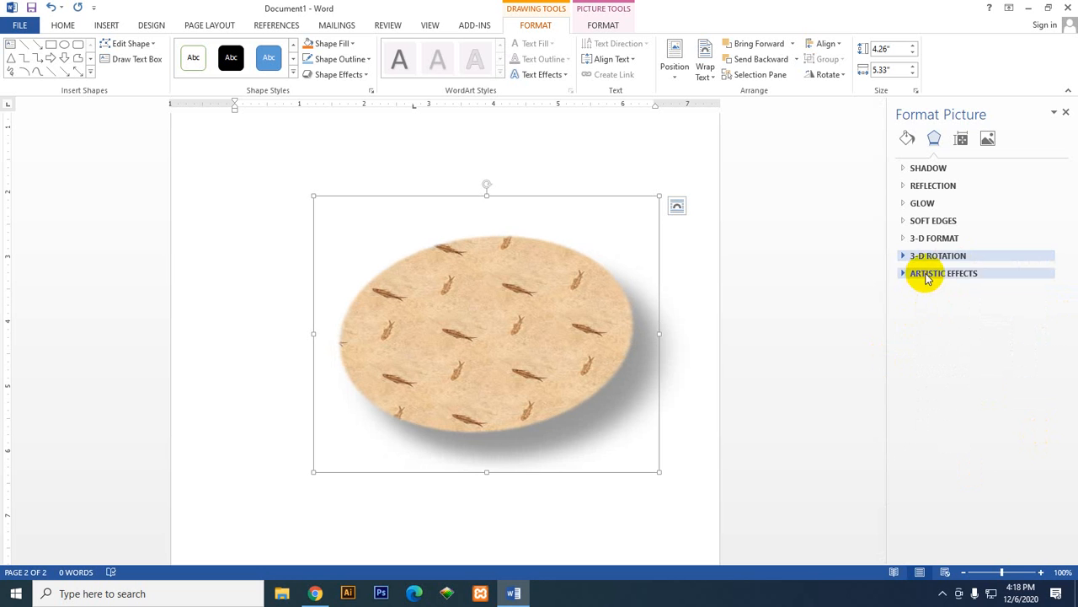
Step: Try another parallel 3-D rotation preset on the oval, and replace it with the No Rotation preset
{"action": "left_click", "coordinate": [936, 256]}
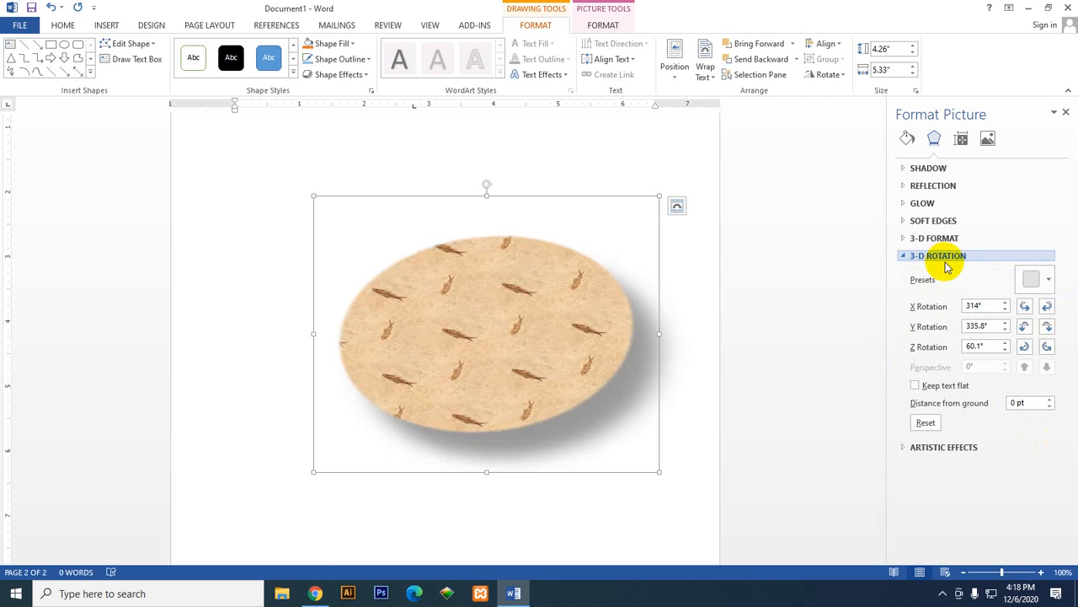
{"action": "left_click", "coordinate": [1035, 280]}
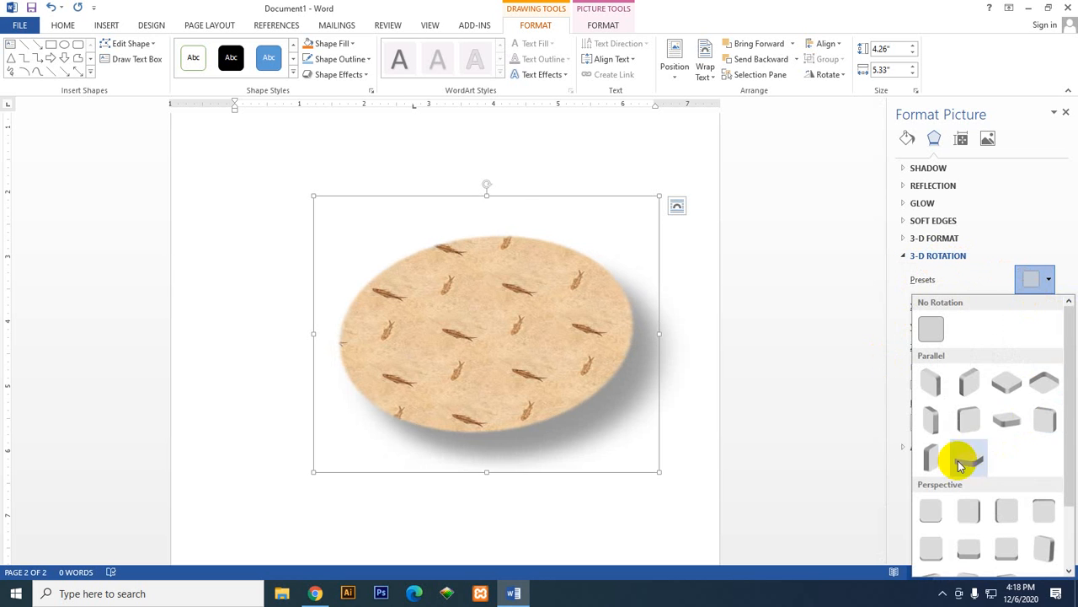
{"action": "left_click", "coordinate": [960, 465]}
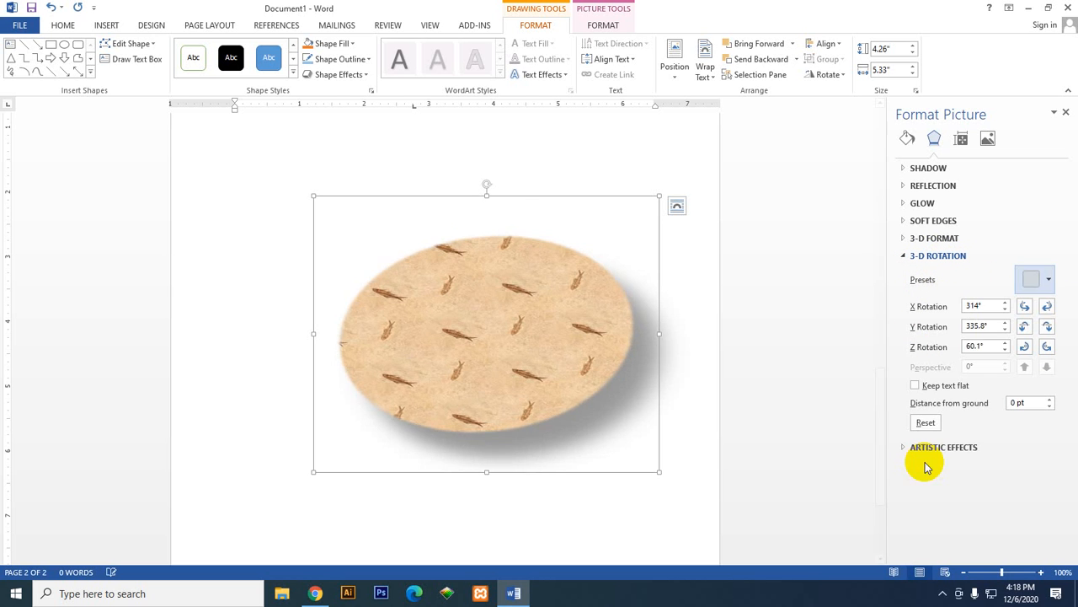
{"action": "left_click", "coordinate": [1032, 287]}
{"action": "left_click", "coordinate": [924, 331]}
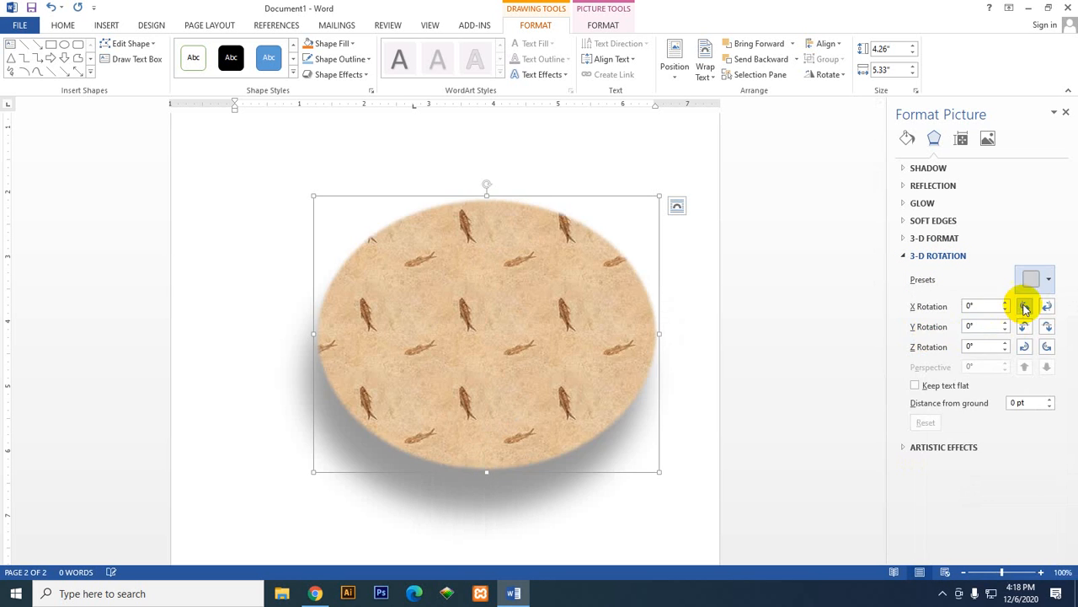
{"action": "left_click", "coordinate": [922, 255]}
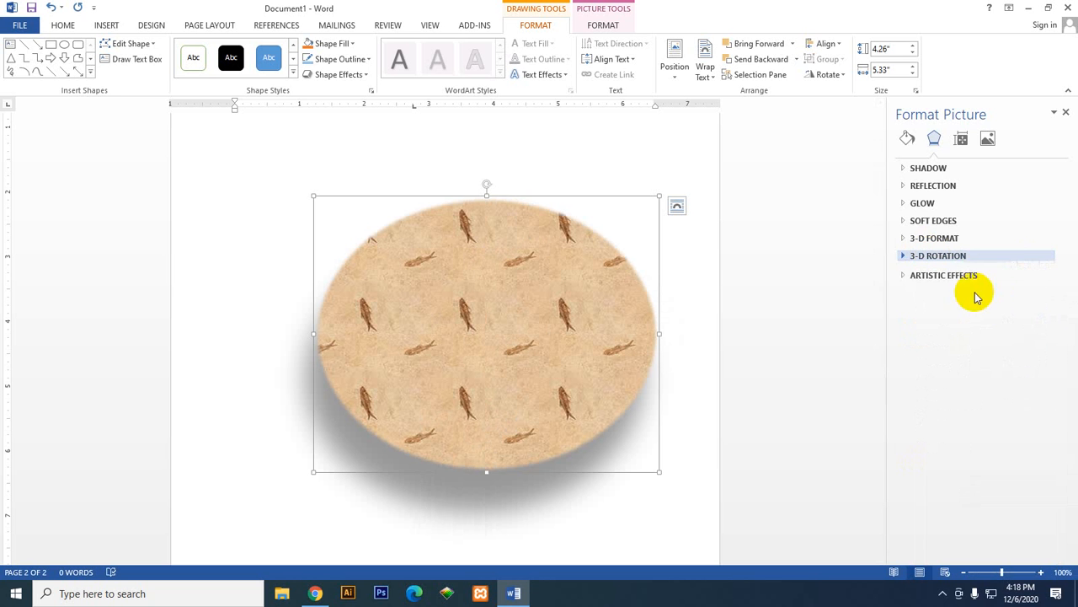
Step: Try the dark Paint Strokes artistic effect on the oval's texture, and replace it with the pale Glow Diffused effect
{"action": "left_click", "coordinate": [914, 275]}
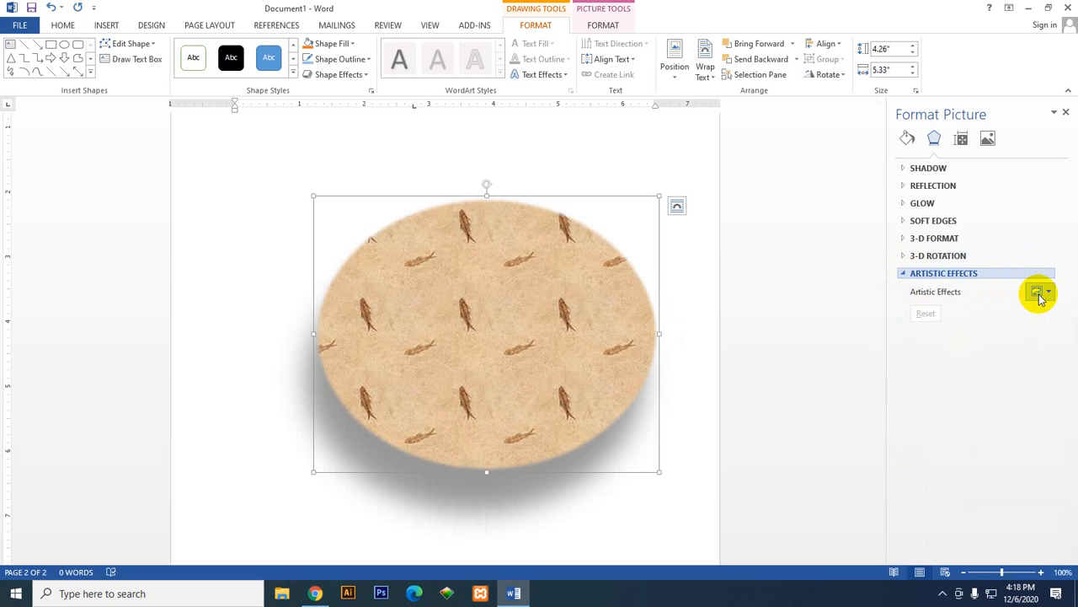
{"action": "left_click", "coordinate": [1038, 293]}
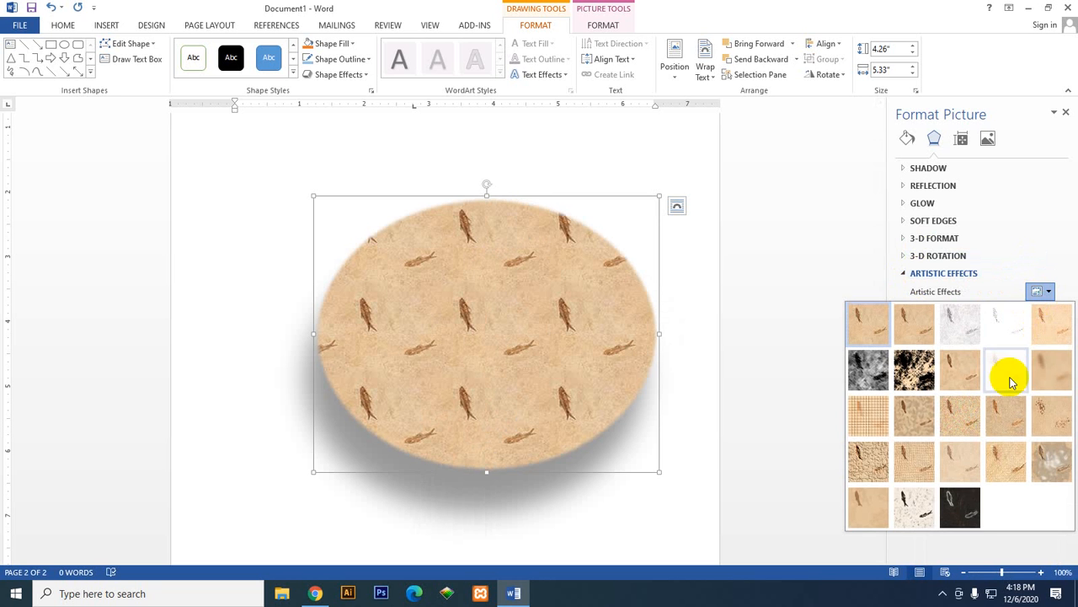
{"action": "left_click", "coordinate": [918, 376]}
{"action": "left_click", "coordinate": [1039, 290]}
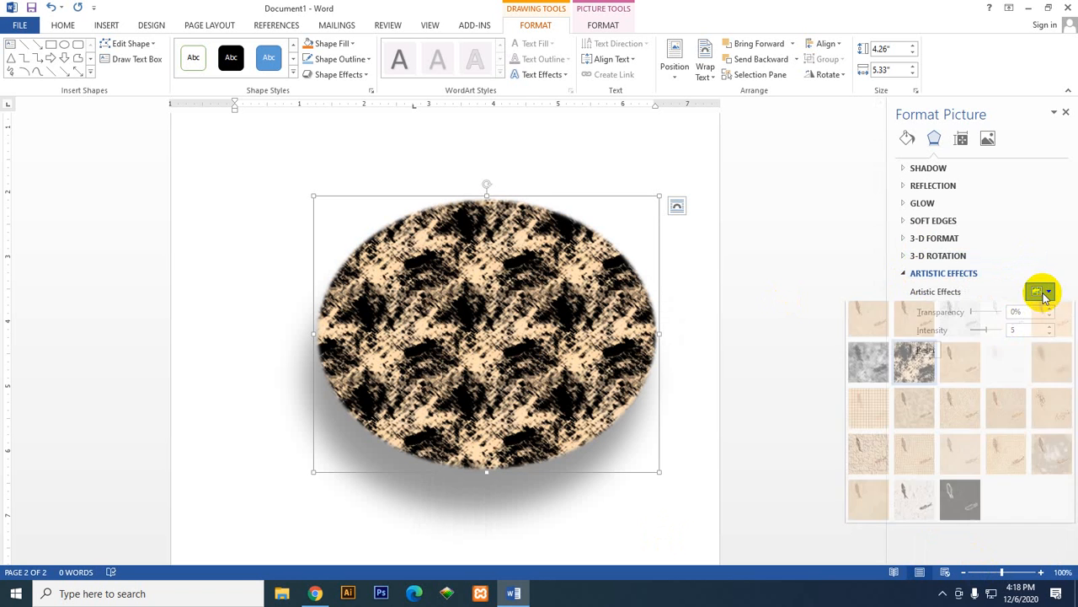
{"action": "left_click", "coordinate": [998, 375]}
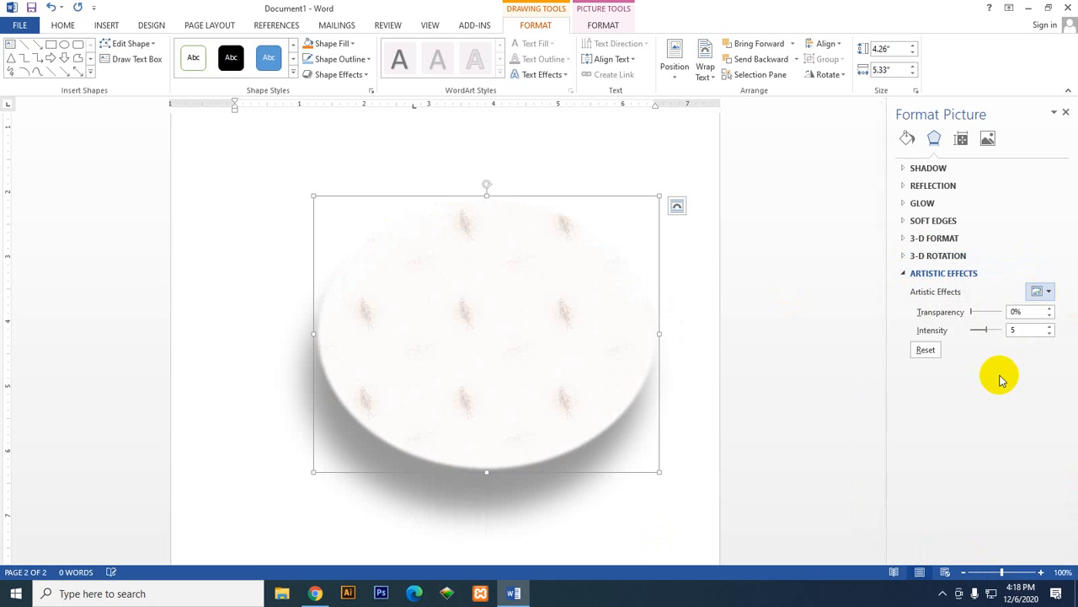
{"action": "left_click", "coordinate": [1040, 291]}
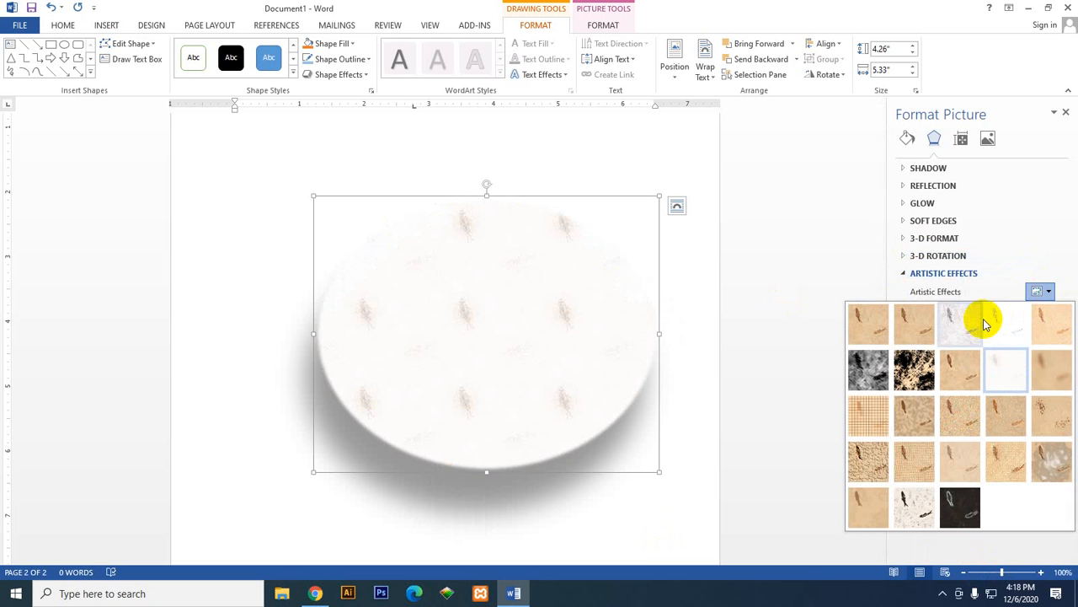
{"action": "left_click", "coordinate": [1035, 276]}
{"action": "left_click", "coordinate": [1036, 273]}
{"action": "left_click", "coordinate": [1035, 273]}
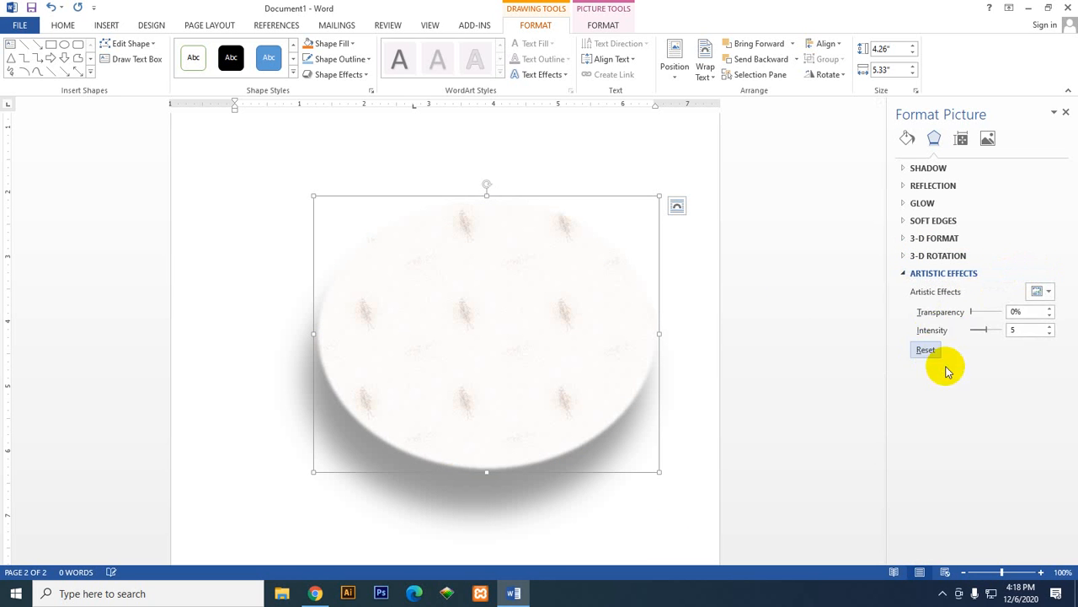
Step: Reset the textured oval's artistic effect and apply the Pencil Sketch effect instead
{"action": "left_click", "coordinate": [926, 348]}
{"action": "left_click", "coordinate": [1041, 291]}
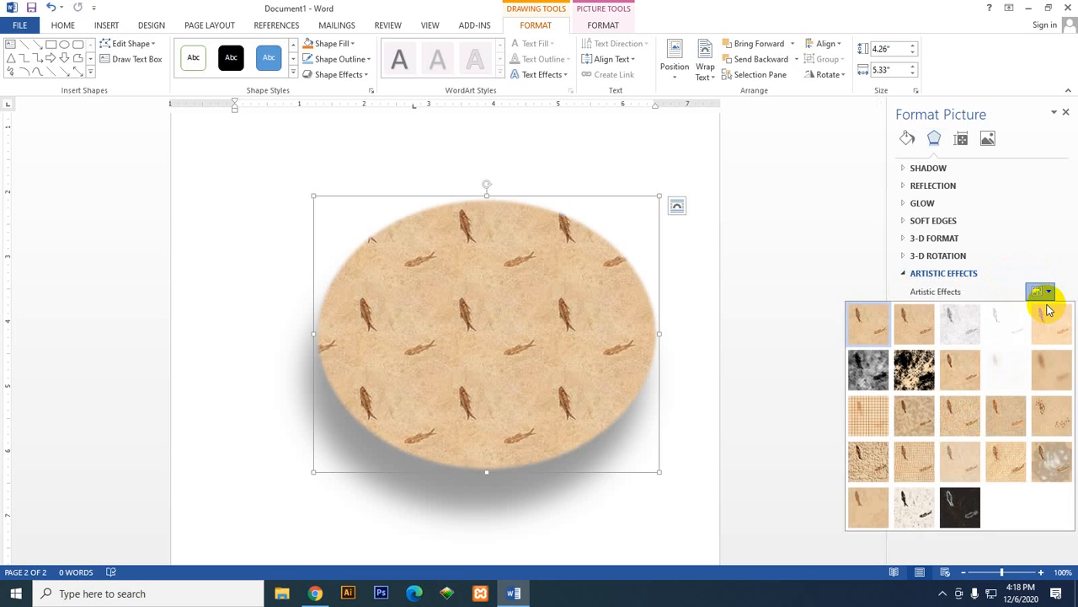
{"action": "left_click", "coordinate": [1002, 322]}
Step: Try 100% and 66% transparency on the oval's Pencil Sketch effect, and return it to 0%
{"action": "mouse_move", "coordinate": [988, 318]}
{"action": "left_mouse_down"}
{"action": "mouse_move", "coordinate": [979, 308]}
{"action": "mouse_move", "coordinate": [1008, 312]}
{"action": "left_mouse_up"}
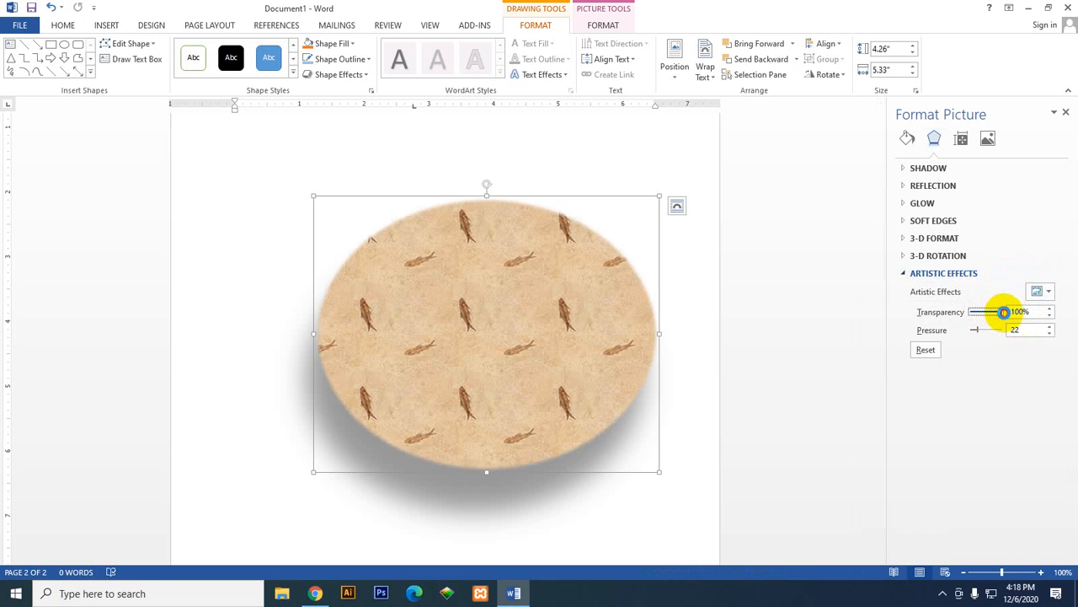
{"action": "left_click_drag", "start_coordinate": [1003, 312], "coordinate": [990, 315]}
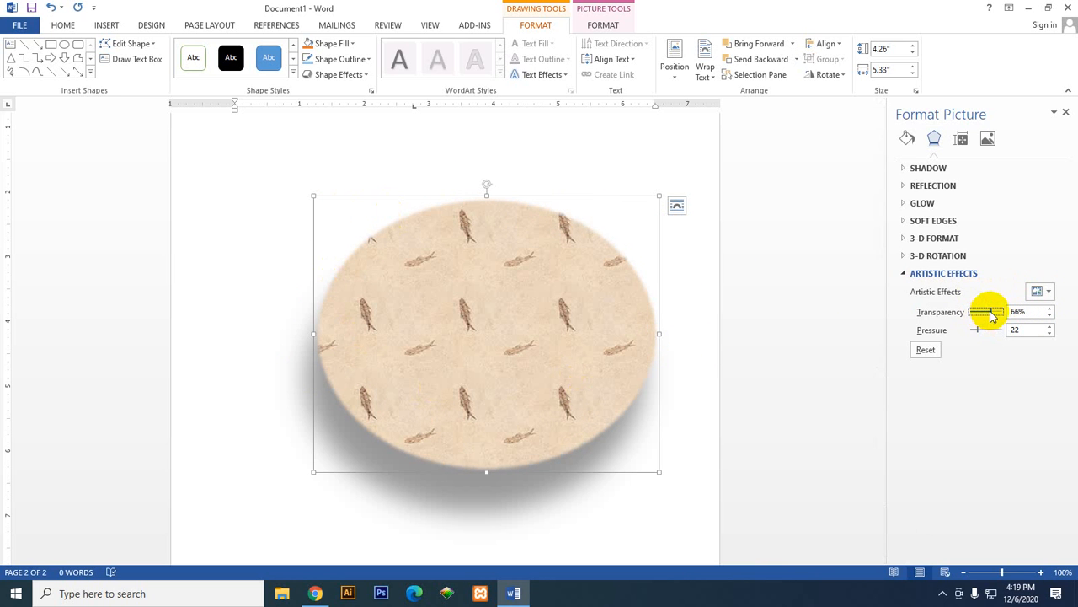
{"action": "left_click_drag", "start_coordinate": [995, 311], "coordinate": [1010, 311]}
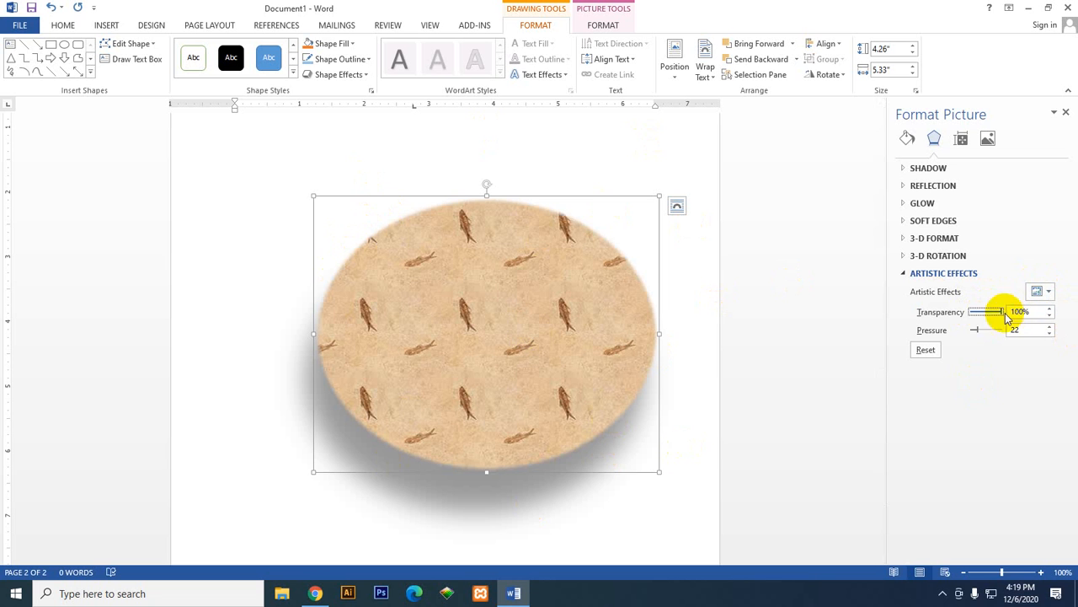
{"action": "left_click_drag", "start_coordinate": [1001, 313], "coordinate": [964, 314]}
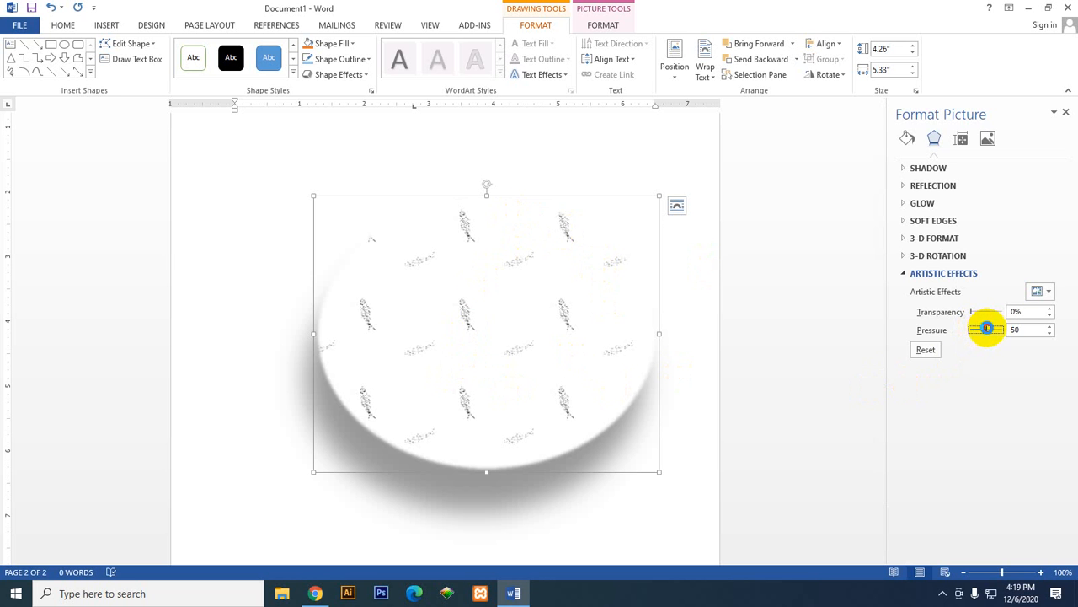
Step: Try several pressure values on the oval's Pencil Sketch effect, finish at 100, and collapse the artistic effects settings
{"action": "left_click_drag", "start_coordinate": [987, 329], "coordinate": [989, 328]}
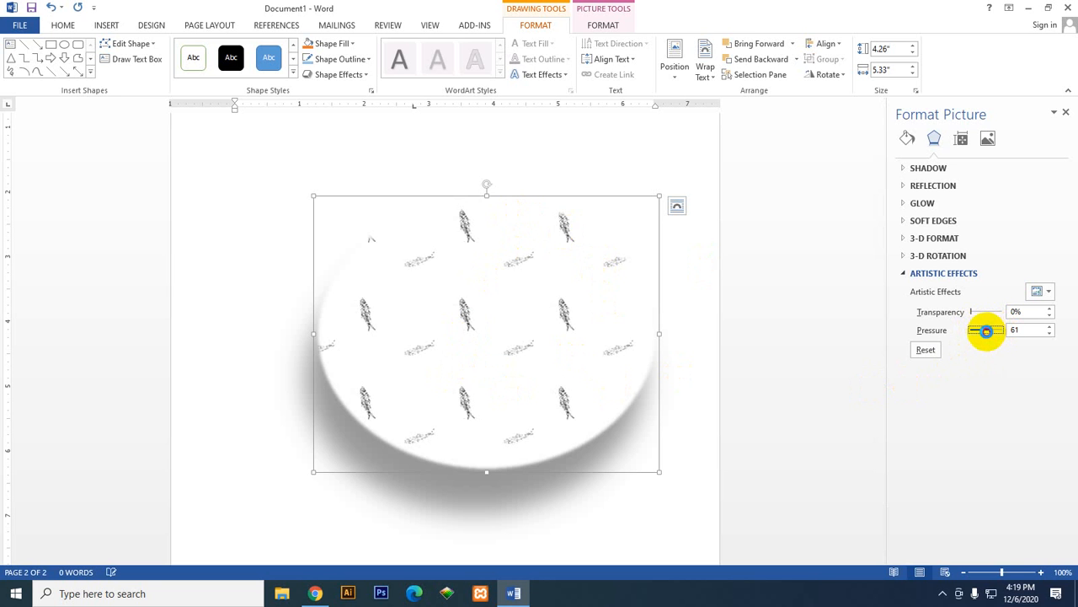
{"action": "left_click_drag", "start_coordinate": [979, 332], "coordinate": [988, 334]}
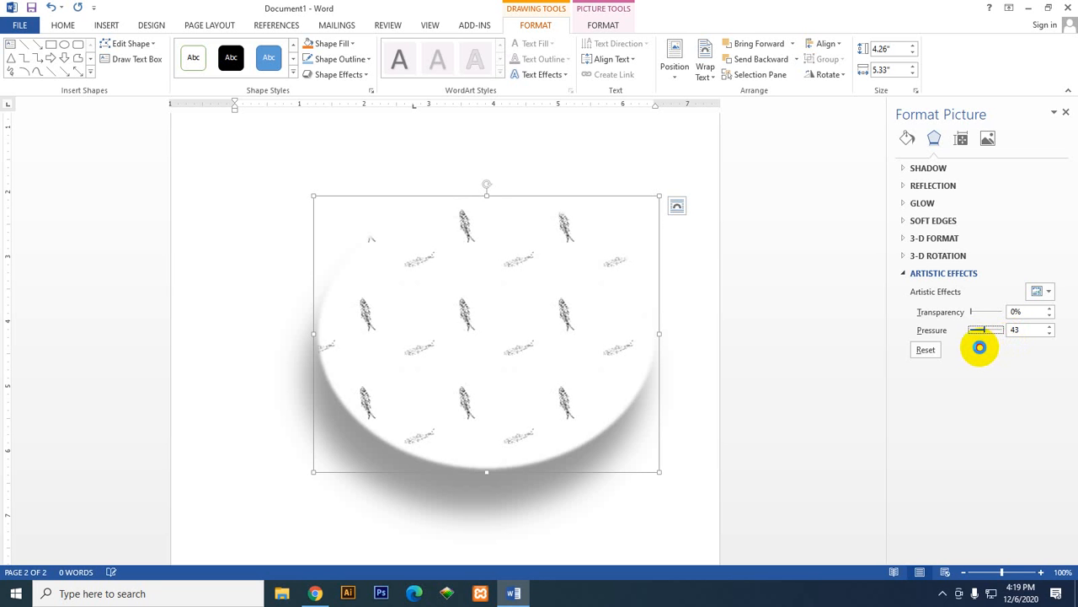
{"action": "left_click_drag", "start_coordinate": [980, 347], "coordinate": [999, 349]}
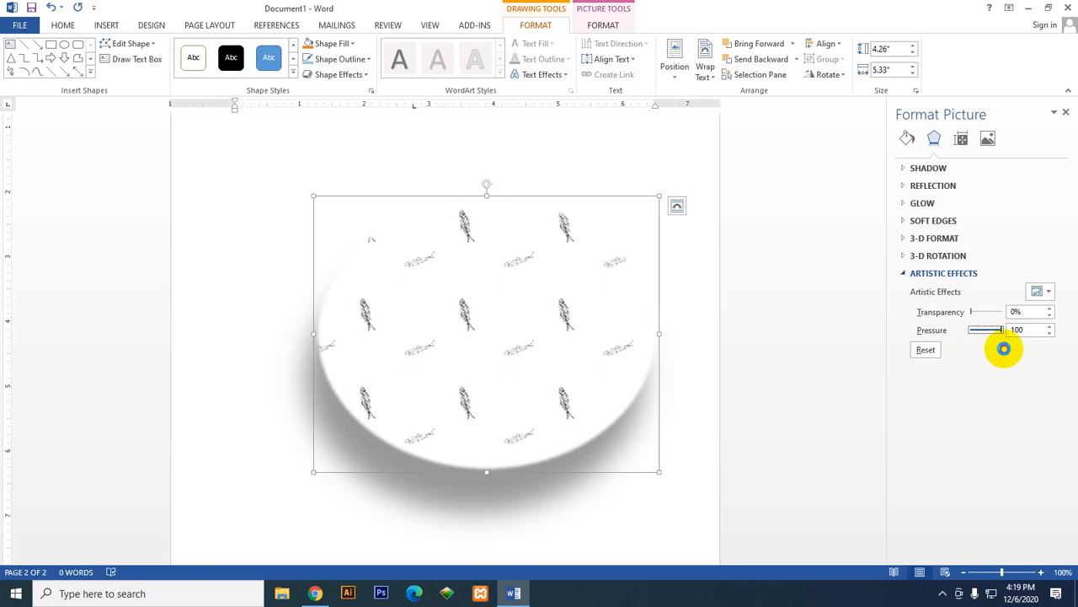
{"action": "left_click", "coordinate": [926, 274]}
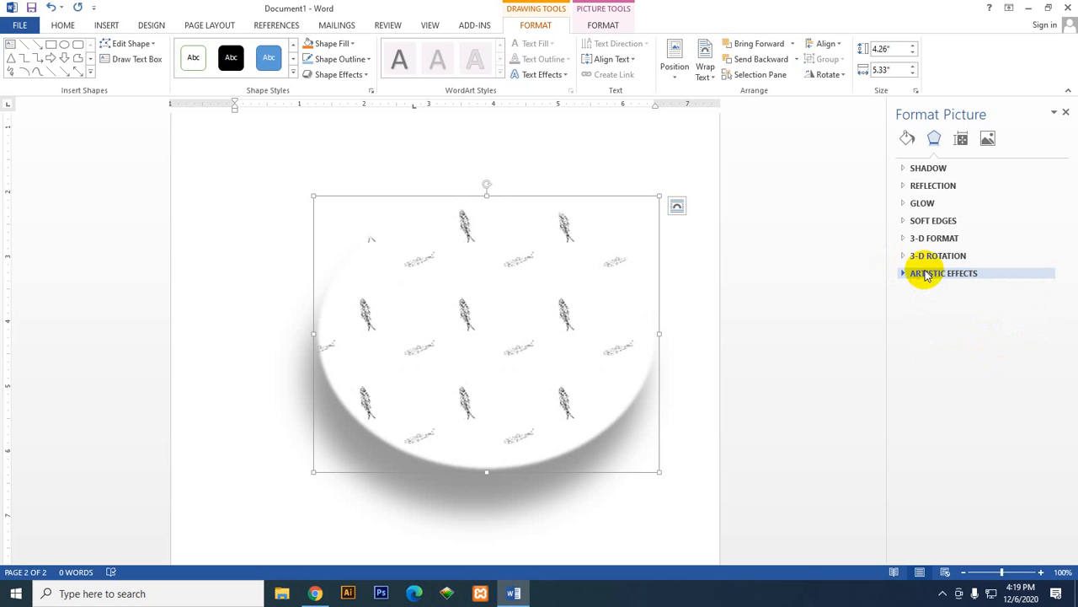
Step: Review the oval's text box layout settings, including alignment, direction and margins
{"action": "left_click", "coordinate": [961, 140]}
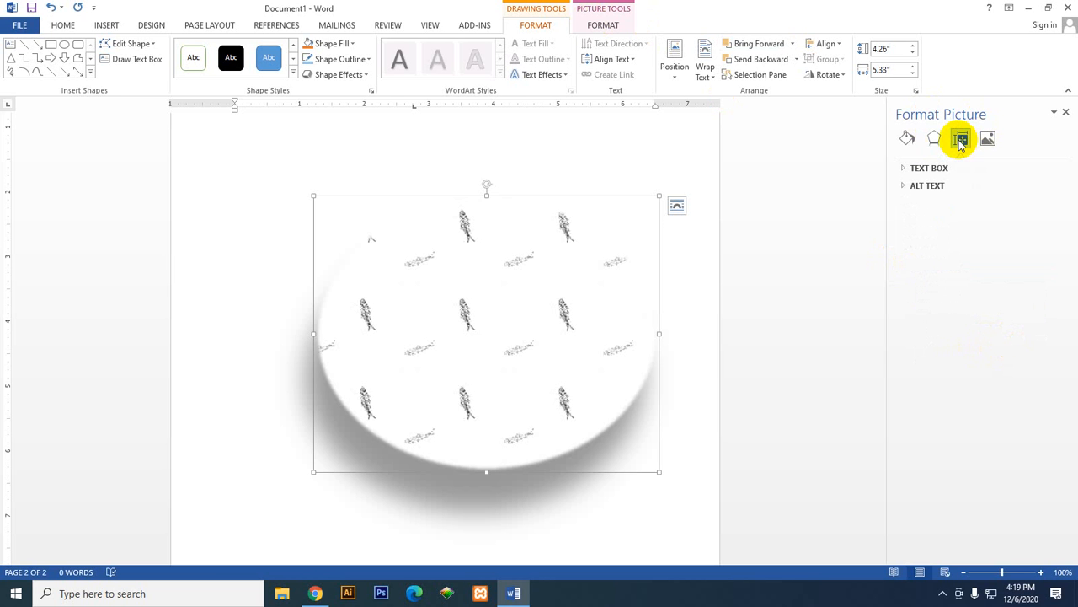
{"action": "left_click", "coordinate": [925, 169]}
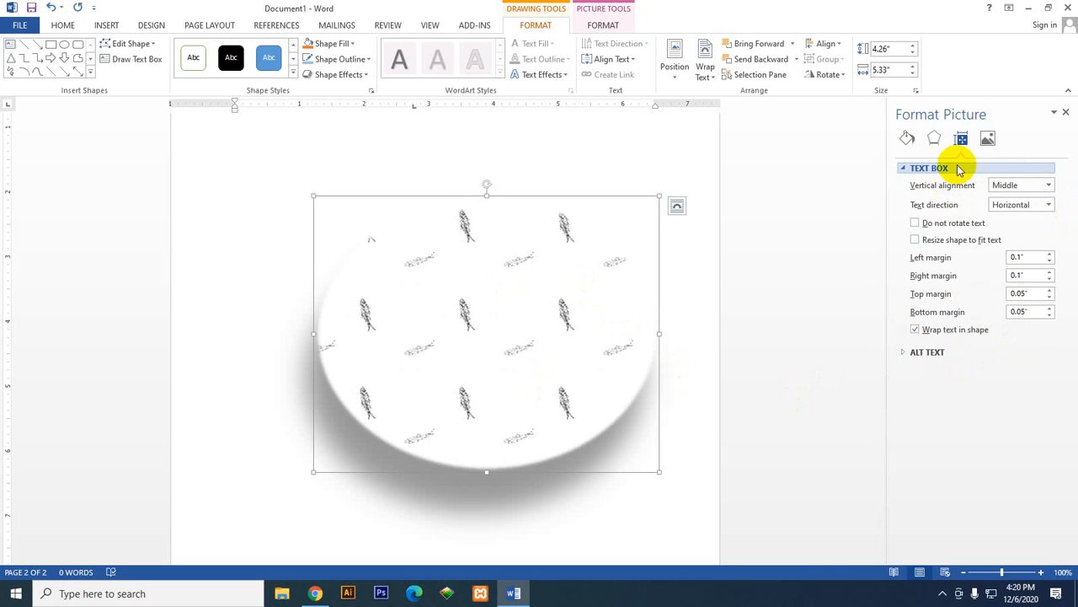
{"action": "left_click", "coordinate": [921, 169]}
Step: Place the insertion point in the empty area below the oval and insert a blank page
{"action": "scroll", "coordinate": [571, 419], "scroll_direction": "down", "scroll_amount": 1}
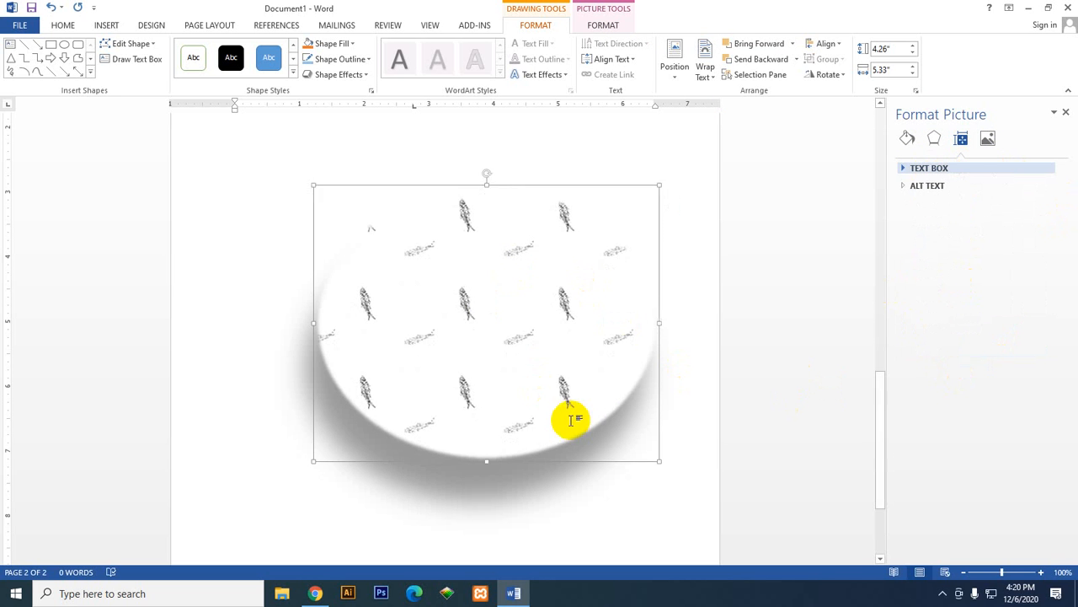
{"action": "scroll", "coordinate": [572, 419], "scroll_direction": "down", "scroll_amount": 3}
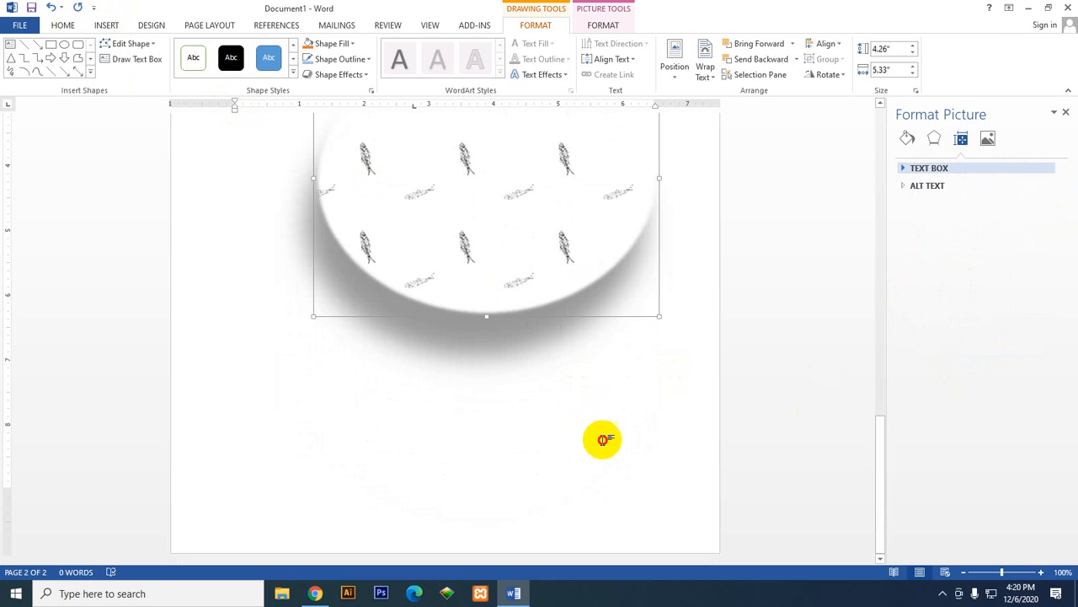
{"action": "left_click", "coordinate": [603, 438]}
{"action": "scroll", "coordinate": [525, 470], "scroll_direction": "up", "scroll_amount": 3}
{"action": "scroll", "coordinate": [554, 457], "scroll_direction": "down", "scroll_amount": 3}
{"action": "left_click", "coordinate": [106, 25]}
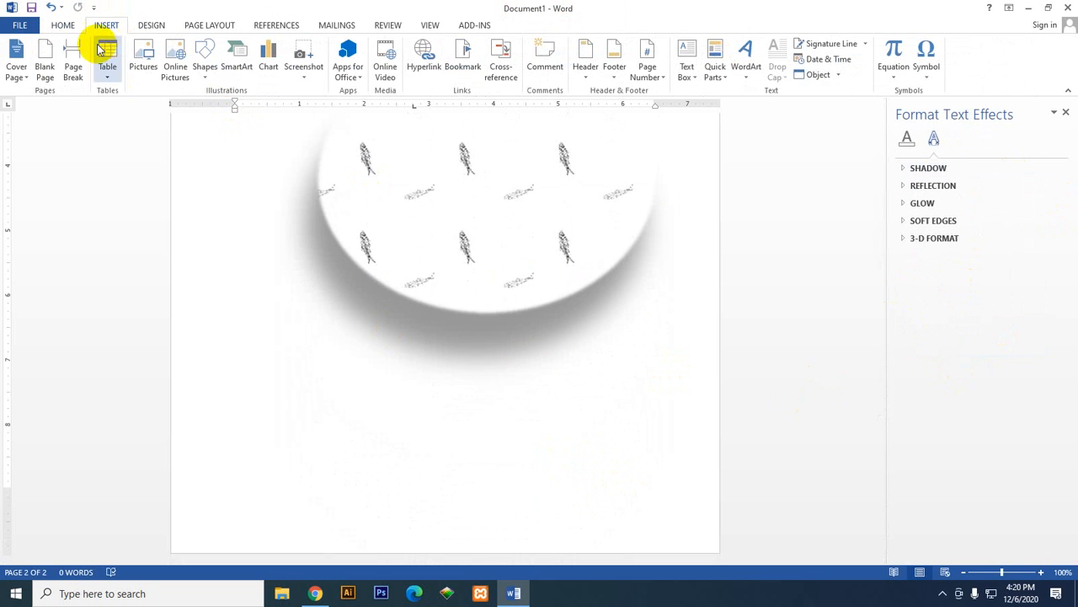
{"action": "left_click", "coordinate": [42, 51]}
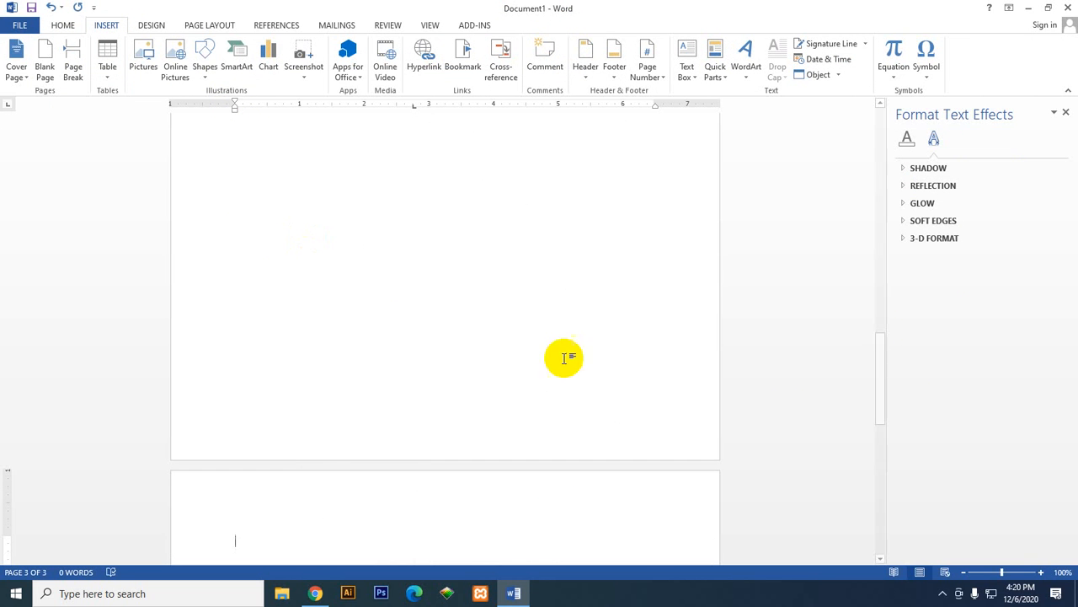
Step: Insert a page break and place the insertion point on the blank third page
{"action": "scroll", "coordinate": [243, 180], "scroll_direction": "down", "scroll_amount": 1}
{"action": "scroll", "coordinate": [242, 180], "scroll_direction": "down", "scroll_amount": 10}
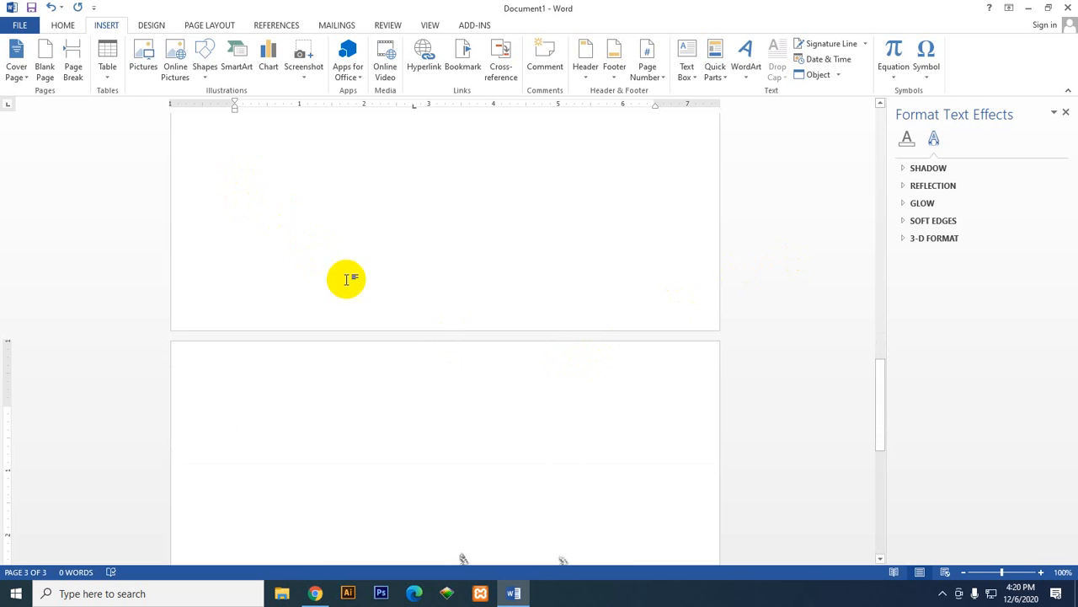
{"action": "left_click", "coordinate": [73, 61]}
{"action": "scroll", "coordinate": [623, 358], "scroll_direction": "down", "scroll_amount": 6}
{"action": "scroll", "coordinate": [623, 358], "scroll_direction": "down", "scroll_amount": 10}
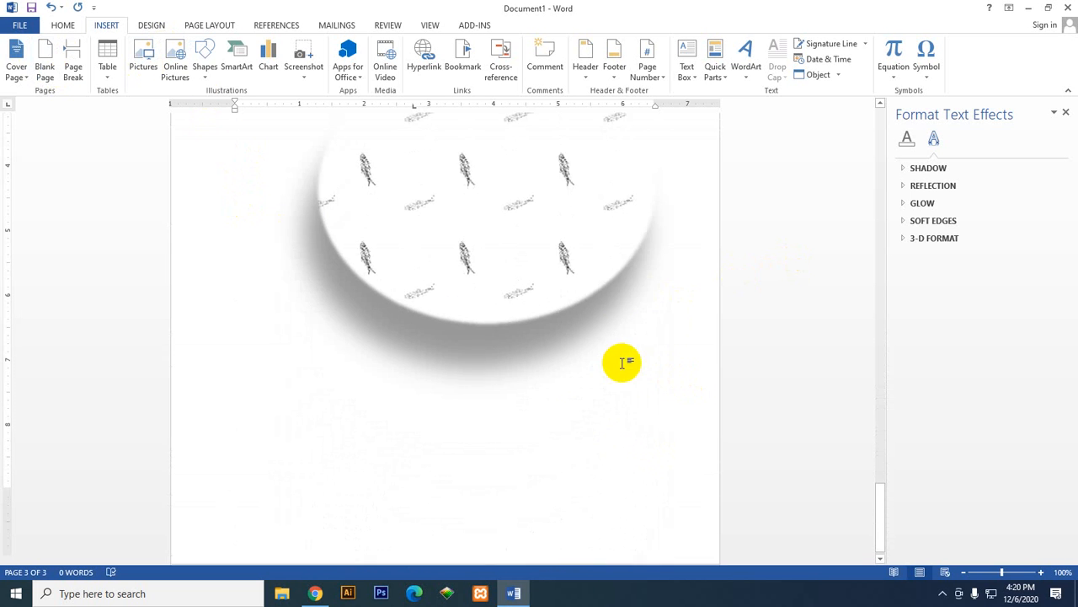
{"action": "left_click", "coordinate": [449, 273]}
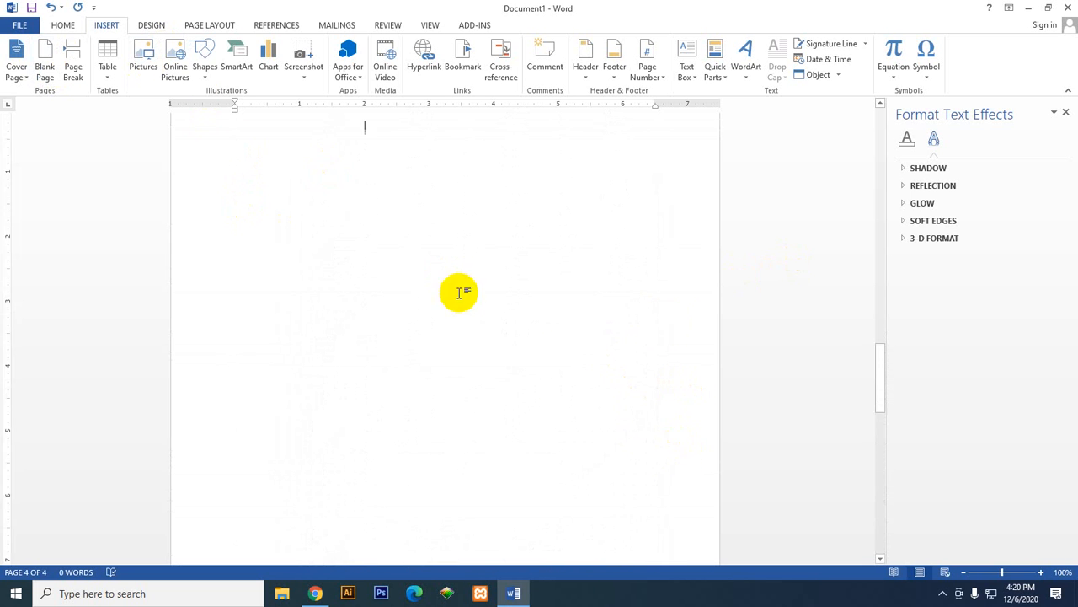
Step: Draw a heart about 5.34" wide and 4.53" high on the blank third page, and open its text box settings
{"action": "scroll", "coordinate": [601, 418], "scroll_direction": "up", "scroll_amount": 6}
{"action": "scroll", "coordinate": [539, 358], "scroll_direction": "down", "scroll_amount": 3}
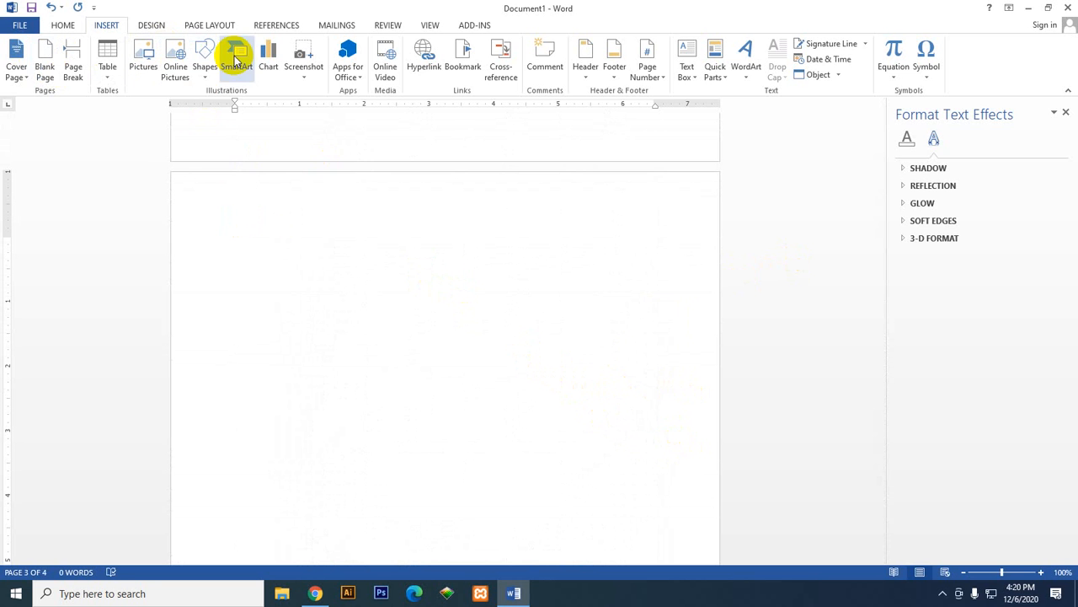
{"action": "left_click", "coordinate": [204, 57]}
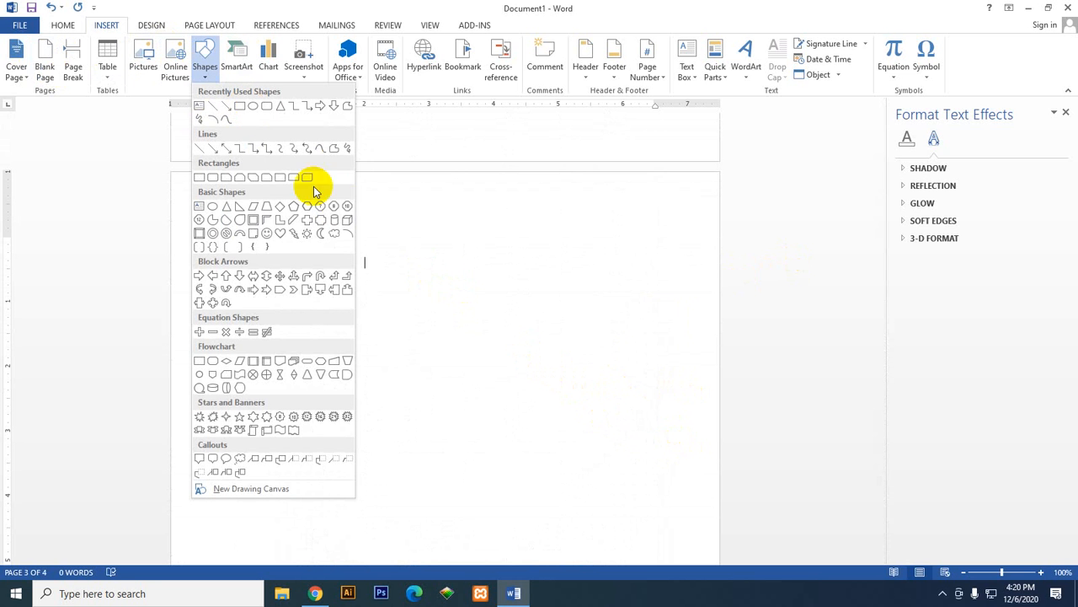
{"action": "left_click", "coordinate": [281, 236]}
{"action": "mouse_move", "coordinate": [273, 238]}
{"action": "left_mouse_down"}
{"action": "mouse_move", "coordinate": [388, 368]}
{"action": "mouse_move", "coordinate": [620, 531]}
{"action": "left_mouse_up"}
{"action": "left_click", "coordinate": [961, 141]}
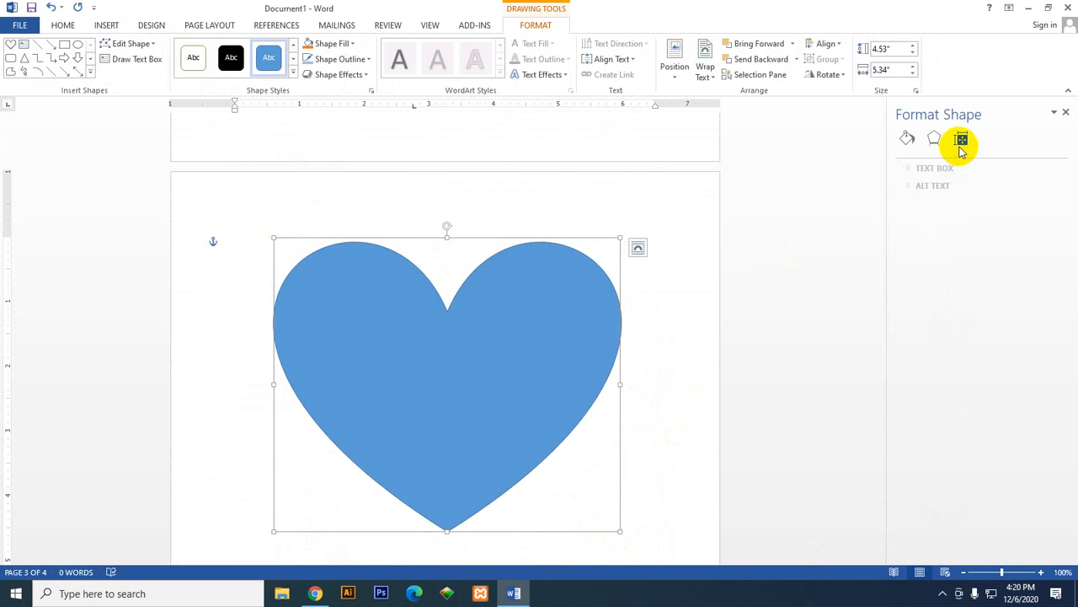
{"action": "left_click", "coordinate": [917, 168]}
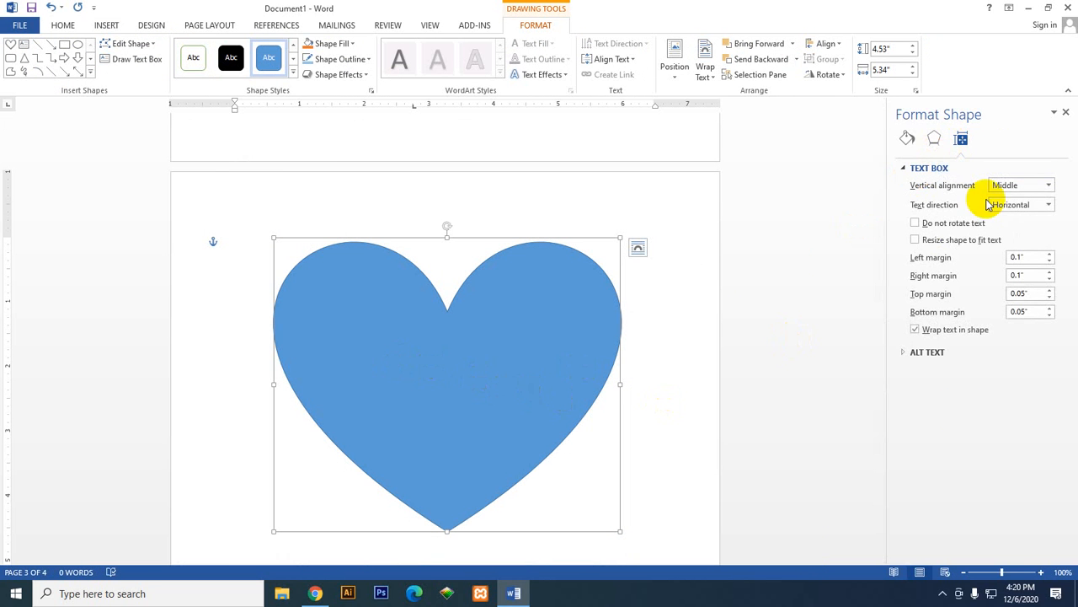
{"action": "right_click", "coordinate": [421, 397]}
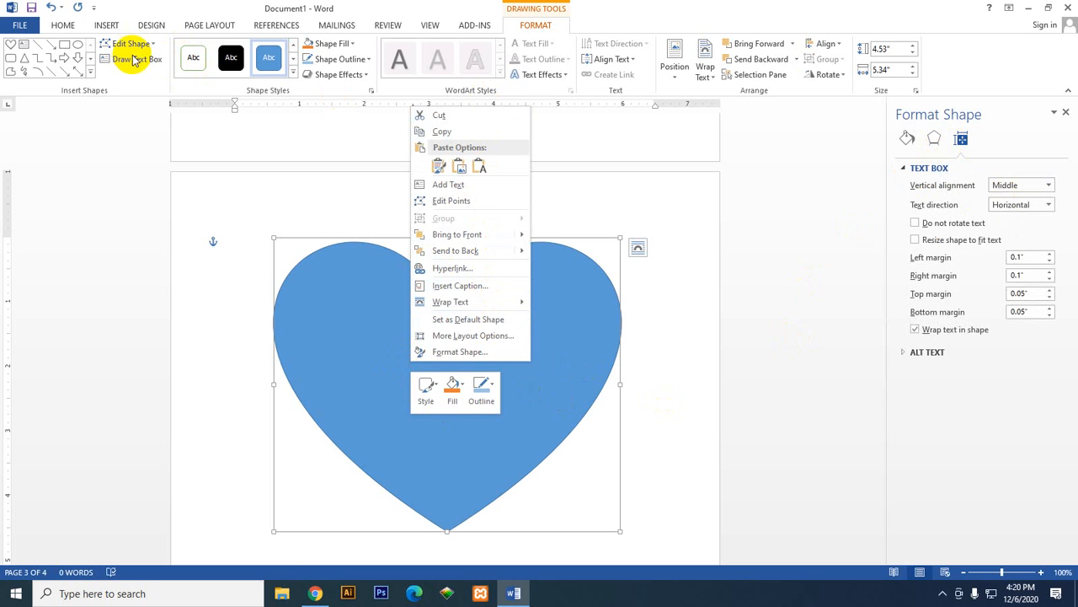
{"action": "left_click", "coordinate": [708, 109]}
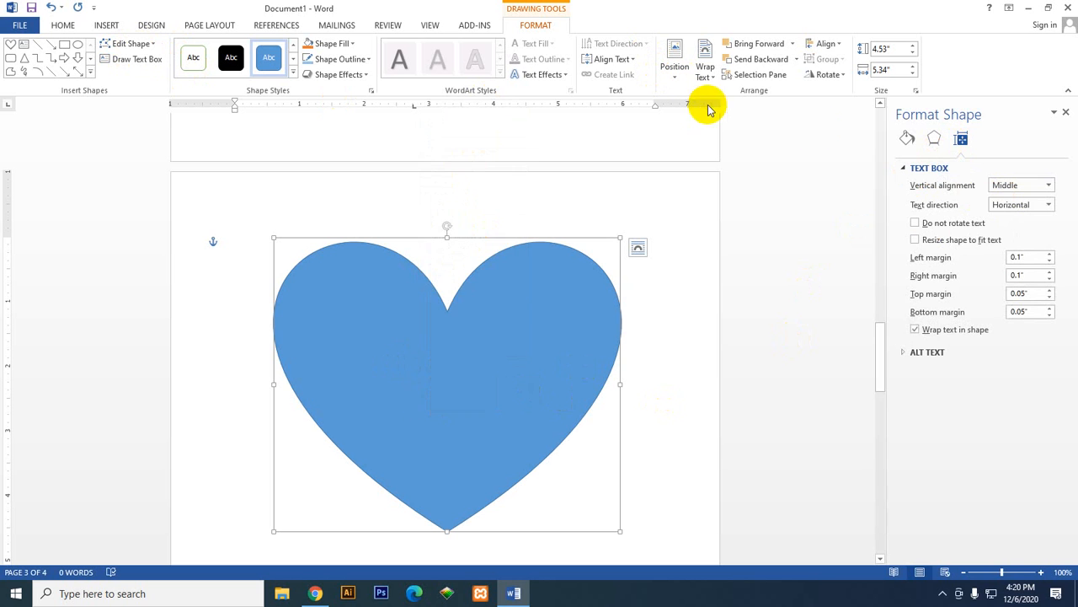
{"action": "right_click", "coordinate": [426, 354]}
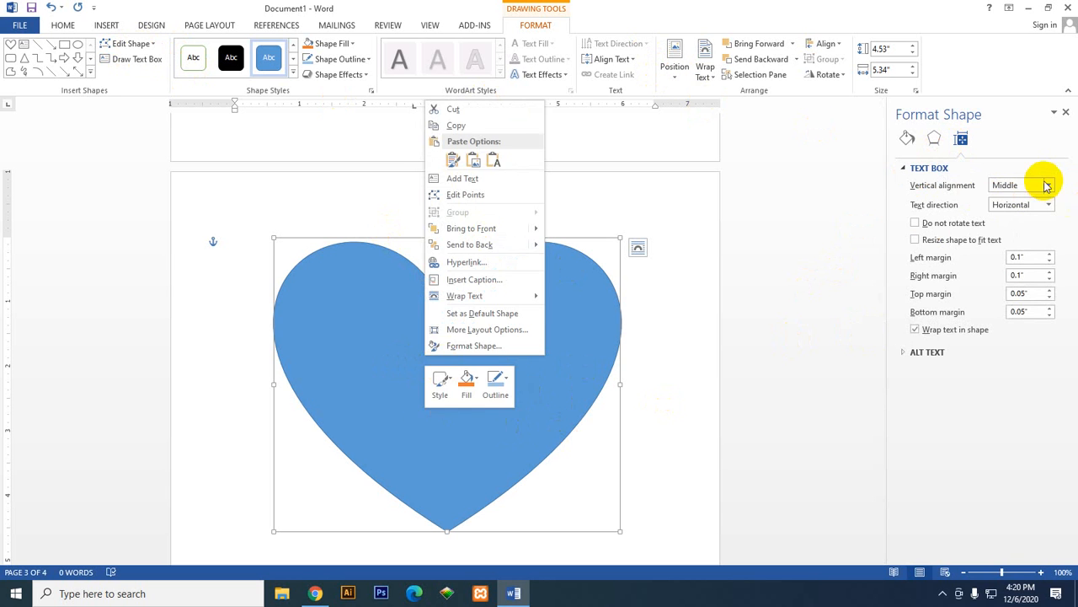
Step: Set the heart's text box vertical alignment to Top and its left margin to 0"
{"action": "left_click", "coordinate": [1047, 185]}
{"action": "left_click", "coordinate": [1045, 213]}
{"action": "left_click", "coordinate": [1048, 185]}
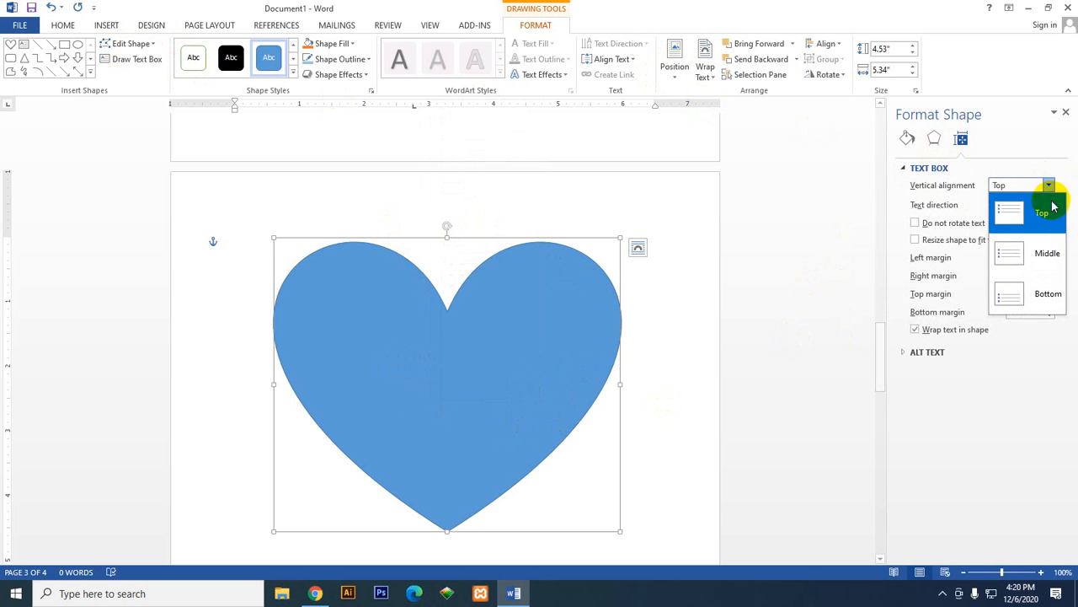
{"action": "left_click", "coordinate": [1052, 206]}
{"action": "left_click", "coordinate": [1049, 185]}
{"action": "left_click", "coordinate": [1047, 206]}
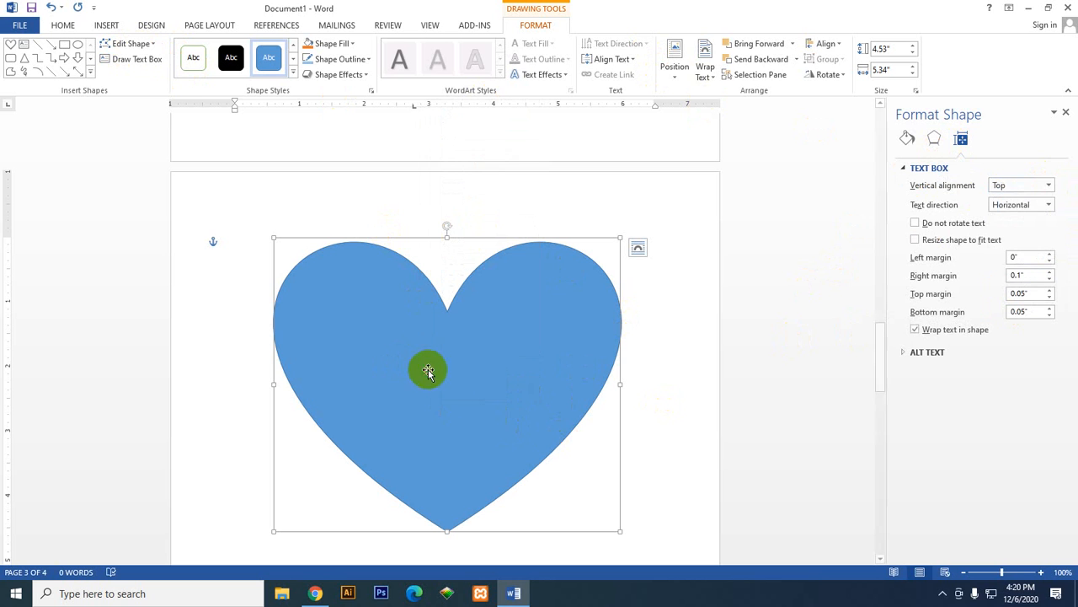
Step: Add the text "Great Upwork" inside the heart
{"action": "right_click", "coordinate": [446, 397]}
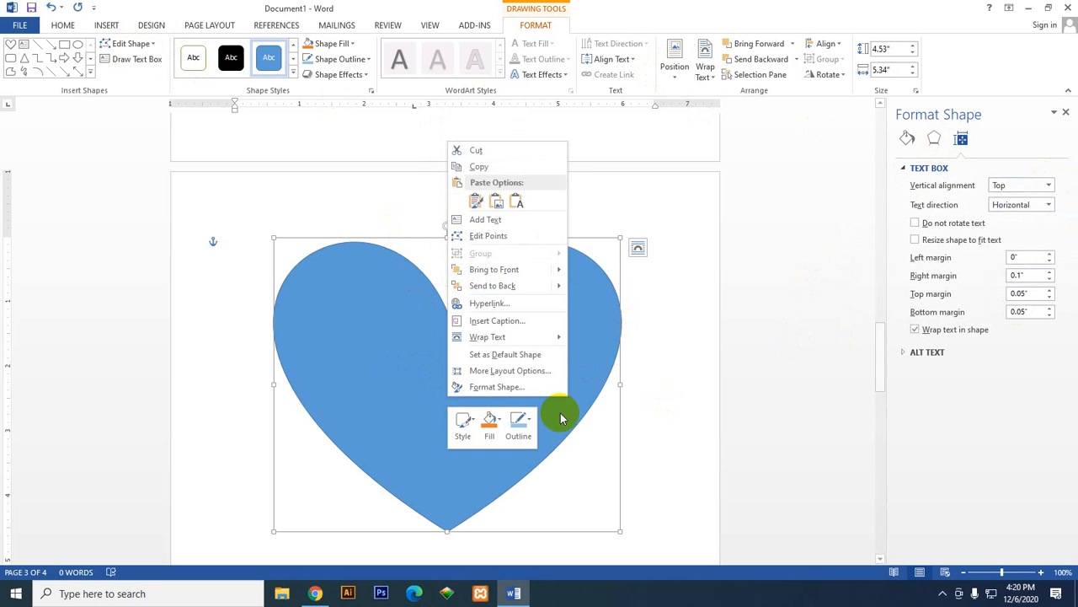
{"action": "left_click", "coordinate": [522, 221]}
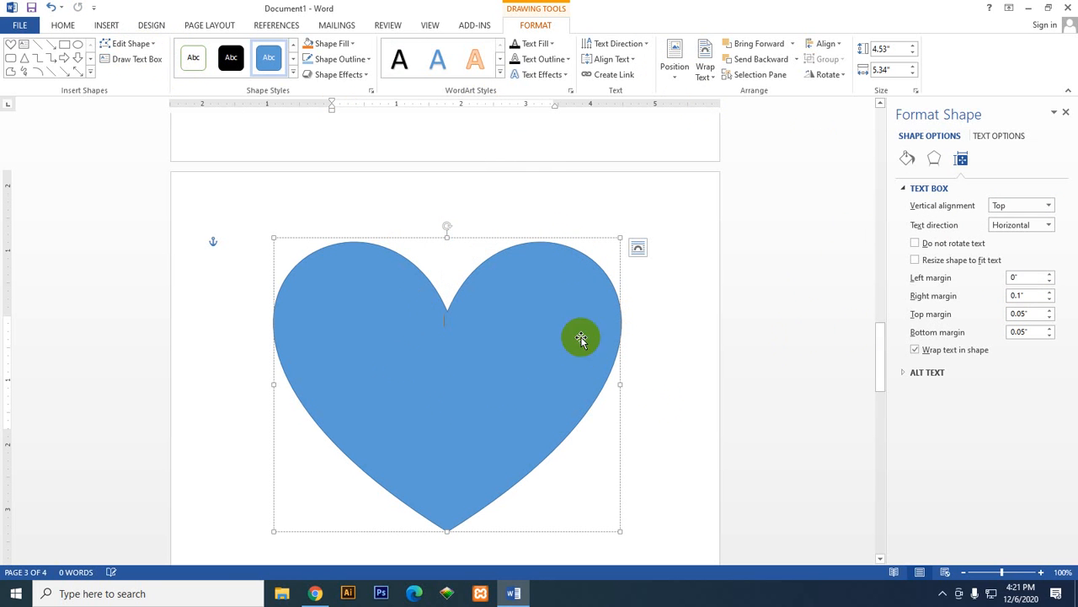
{"action": "left_click", "coordinate": [387, 361]}
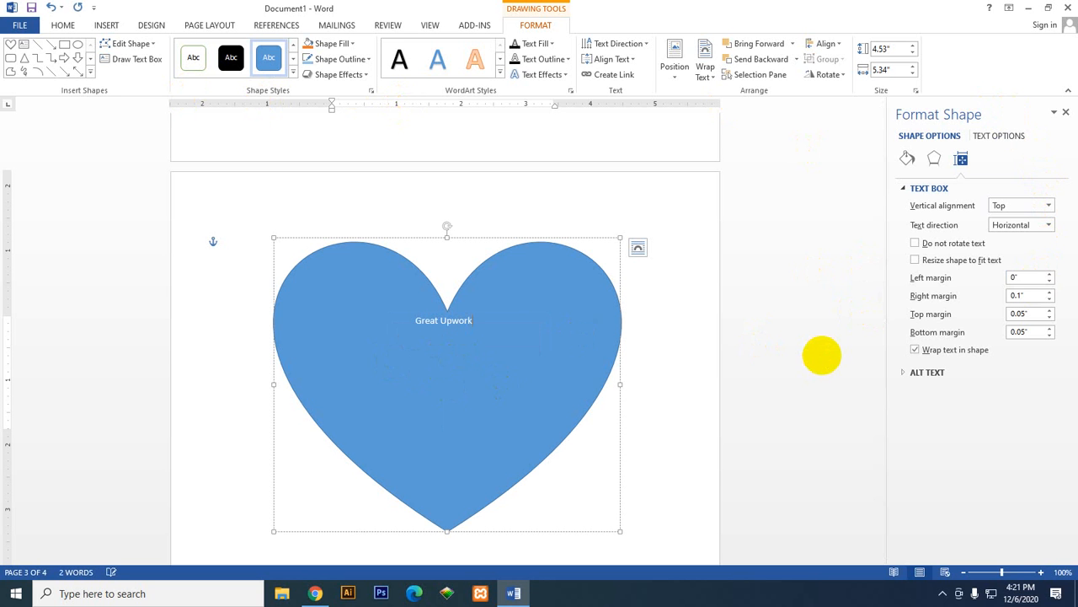
Step: Select the heart's text up to "Great Upwor" and enlarge it to font size 36
{"action": "left_click_drag", "start_coordinate": [565, 301], "coordinate": [410, 320]}
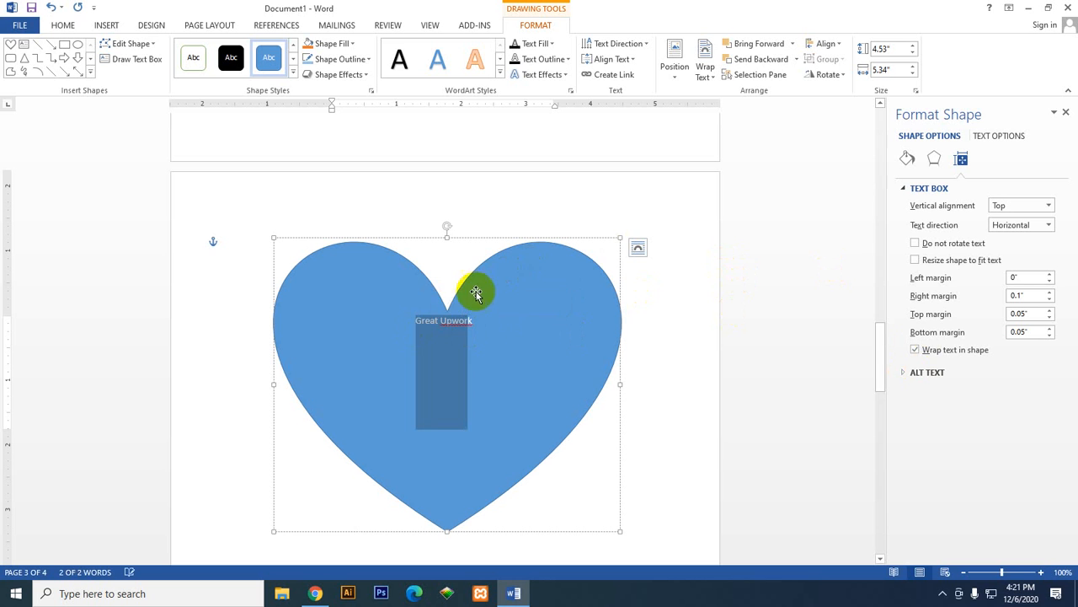
{"action": "right_click", "coordinate": [451, 315]}
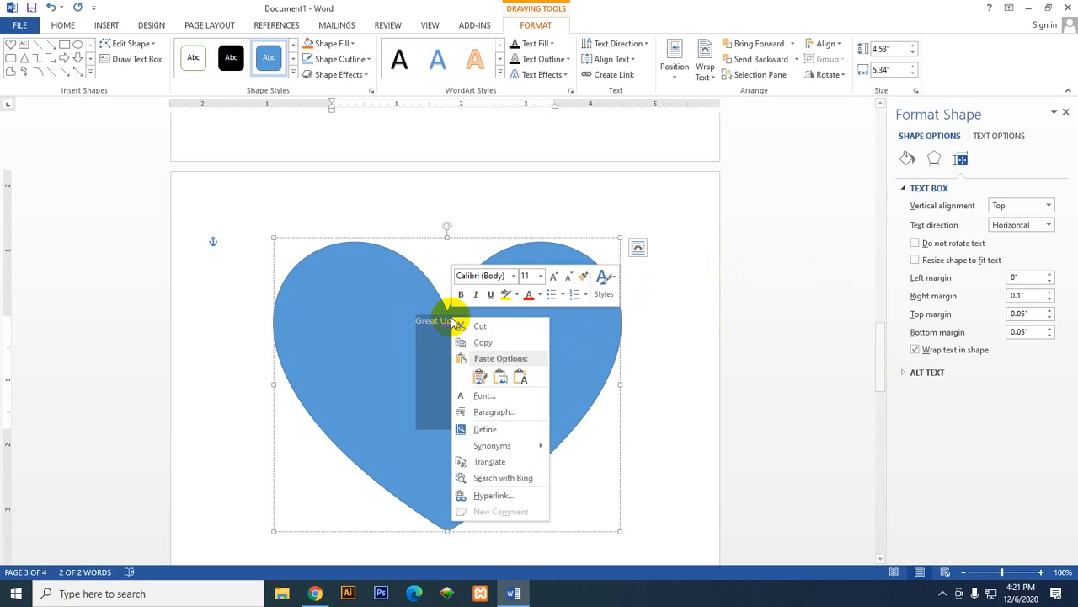
{"action": "left_click", "coordinate": [552, 277]}
{"action": "left_click", "coordinate": [552, 277]}
{"action": "left_click", "coordinate": [552, 277]}
{"action": "left_click", "coordinate": [552, 278]}
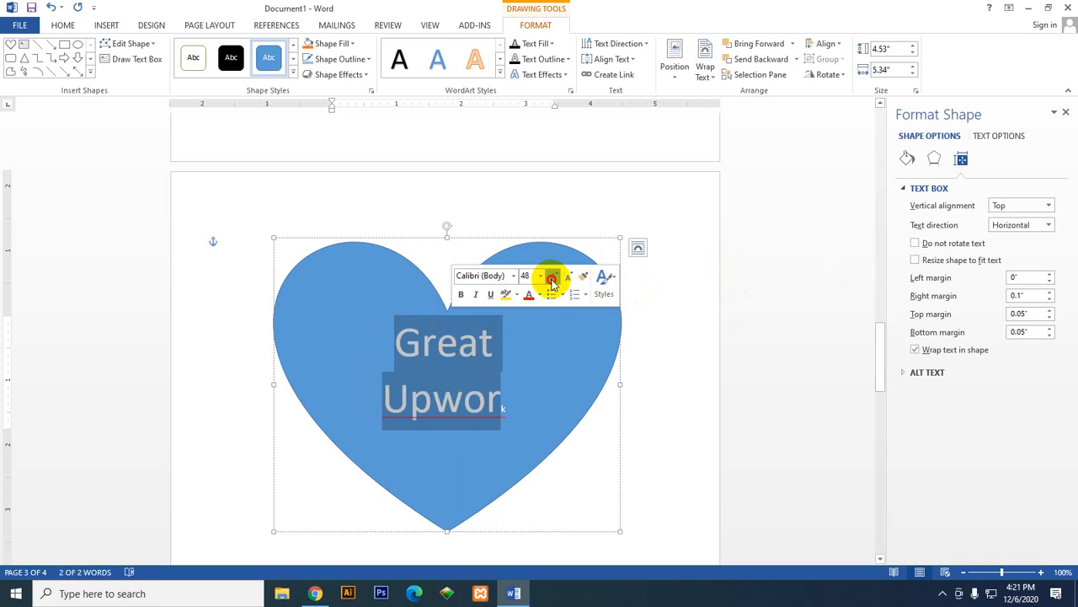
{"action": "left_click", "coordinate": [552, 277]}
{"action": "left_click", "coordinate": [552, 277]}
{"action": "left_click", "coordinate": [551, 277]}
{"action": "left_click", "coordinate": [567, 277]}
{"action": "left_click", "coordinate": [567, 277]}
{"action": "left_click", "coordinate": [567, 277]}
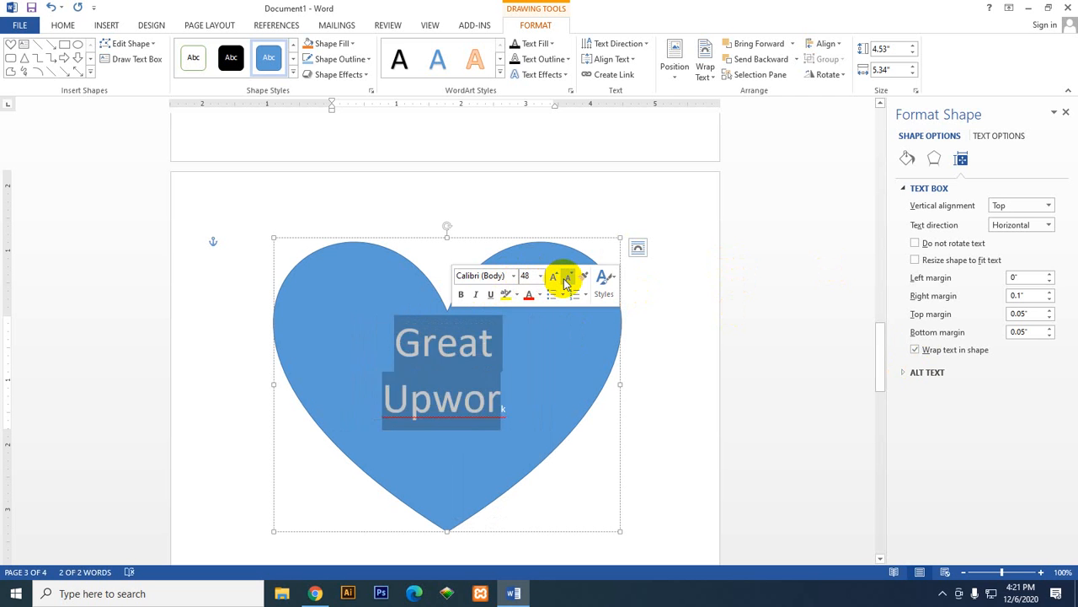
{"action": "left_click", "coordinate": [566, 277]}
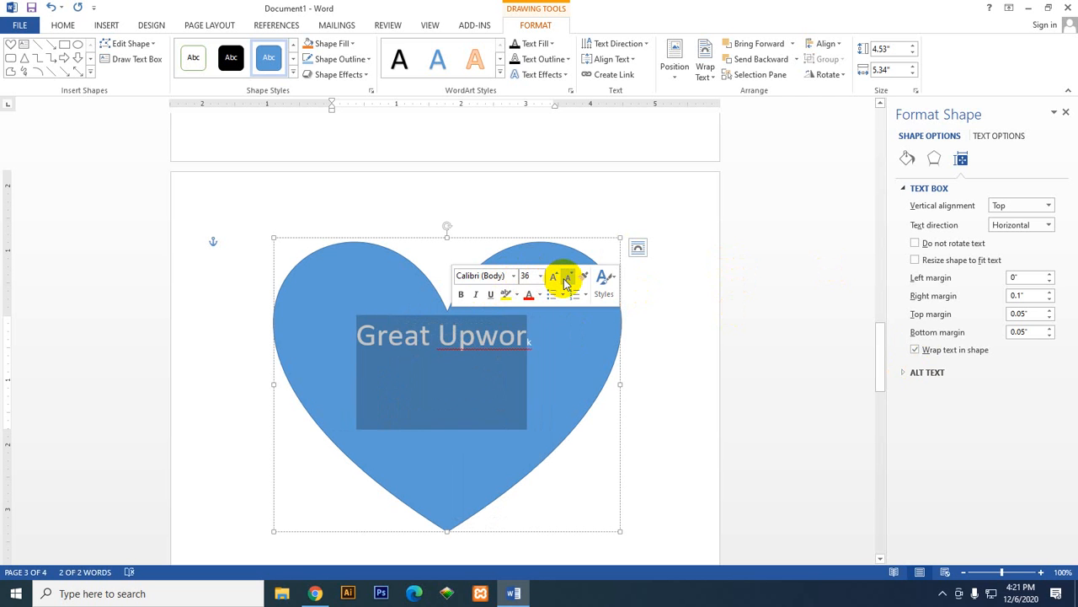
Step: Nudge the heart slightly up and to the left on the page, and place the text cursor before the final "k" of "Upwork"
{"action": "left_click", "coordinate": [513, 362]}
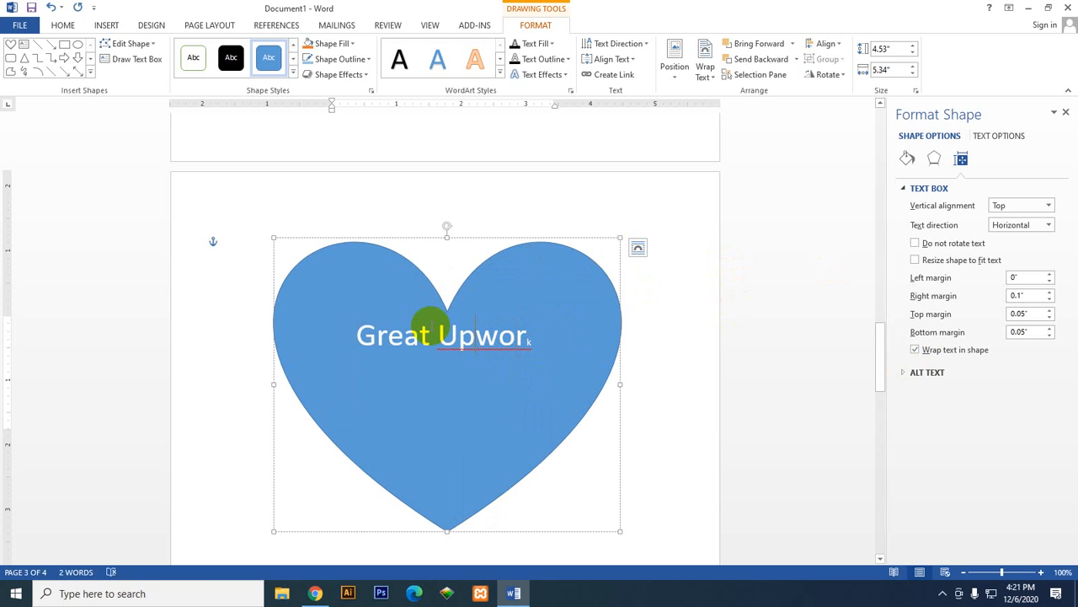
{"action": "mouse_move", "coordinate": [374, 309]}
{"action": "left_mouse_down"}
{"action": "mouse_move", "coordinate": [352, 315]}
{"action": "mouse_move", "coordinate": [365, 298]}
{"action": "mouse_move", "coordinate": [371, 307]}
{"action": "left_mouse_up"}
{"action": "left_click", "coordinate": [416, 338]}
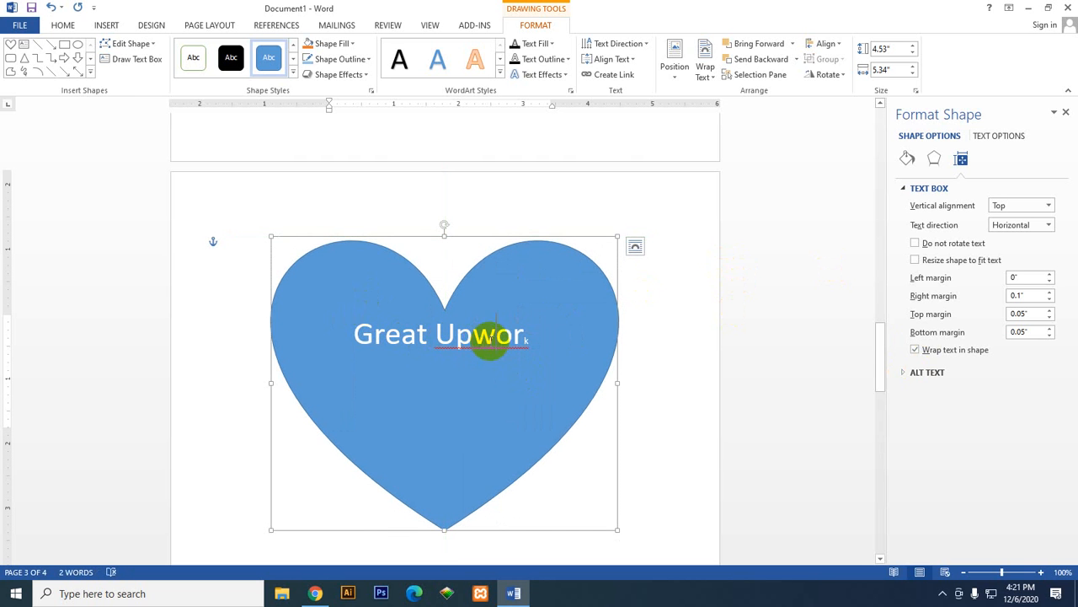
{"action": "double_click", "coordinate": [491, 340]}
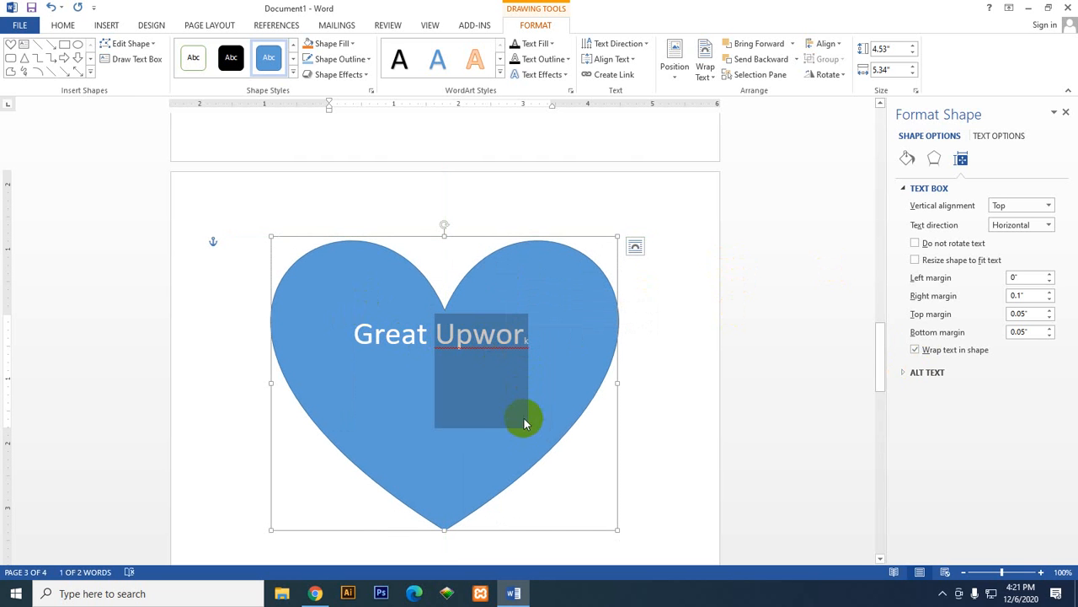
{"action": "left_click_drag", "start_coordinate": [524, 422], "coordinate": [523, 341]}
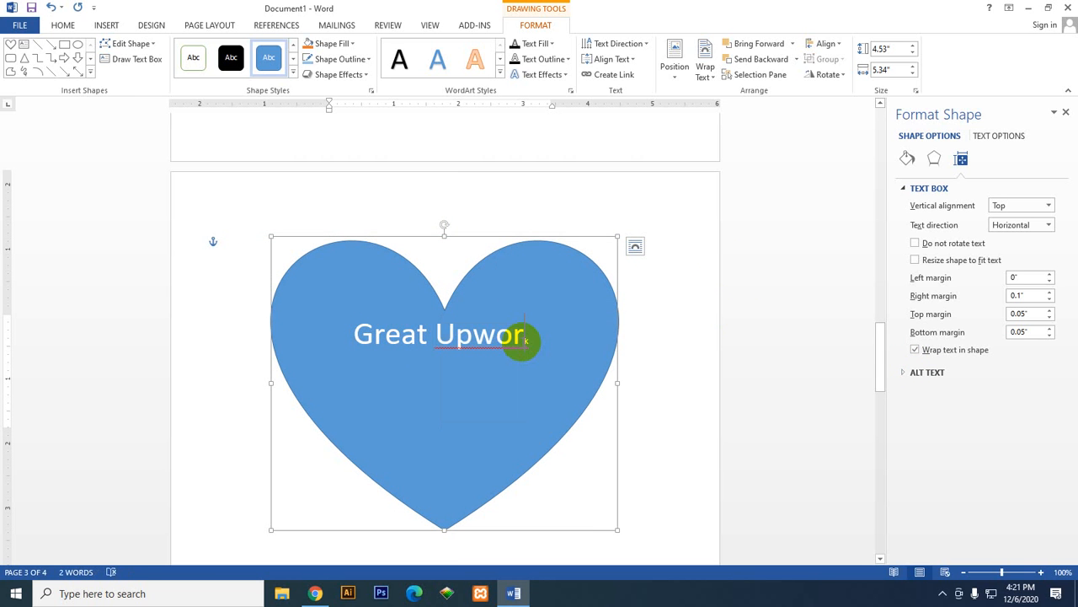
{"action": "left_click", "coordinate": [522, 341]}
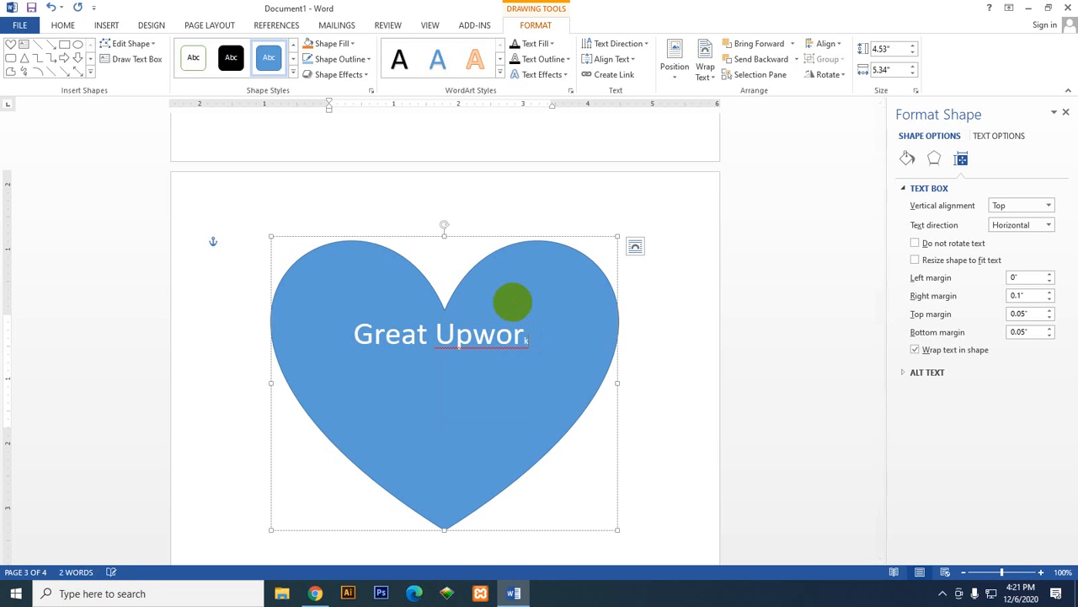
Step: Lower the heart's right text box margin to 0", and raise it to 0.2"
{"action": "left_click", "coordinate": [1050, 300]}
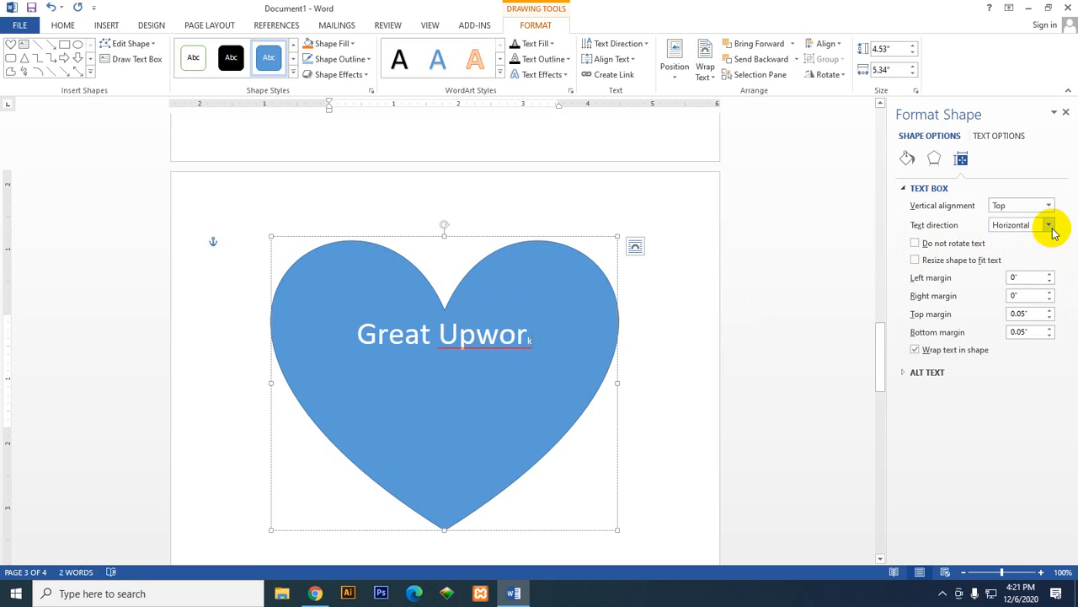
{"action": "left_click", "coordinate": [1050, 294]}
{"action": "left_click", "coordinate": [1051, 292]}
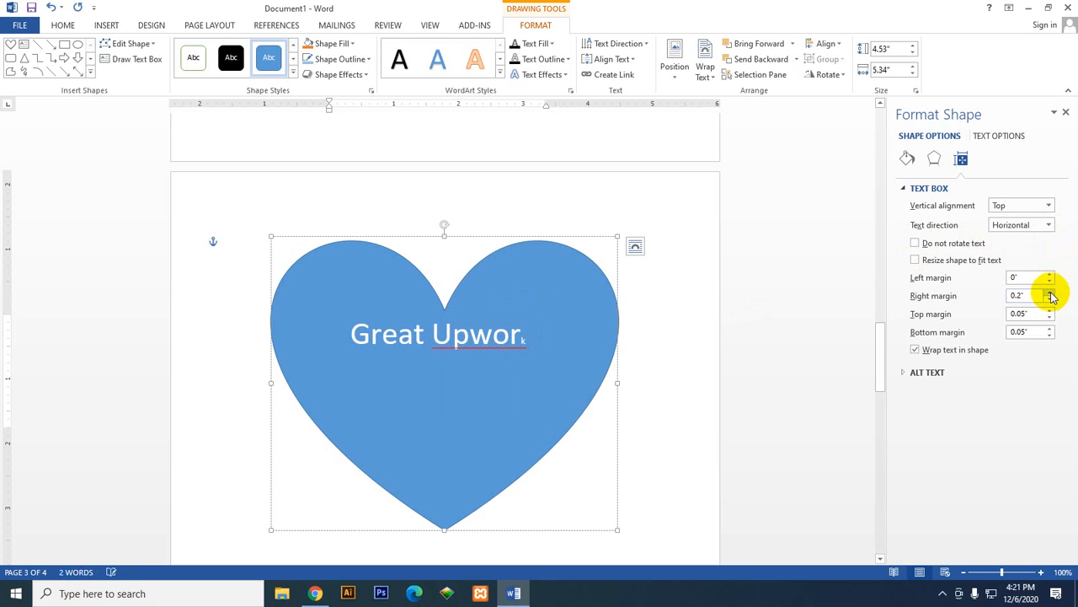
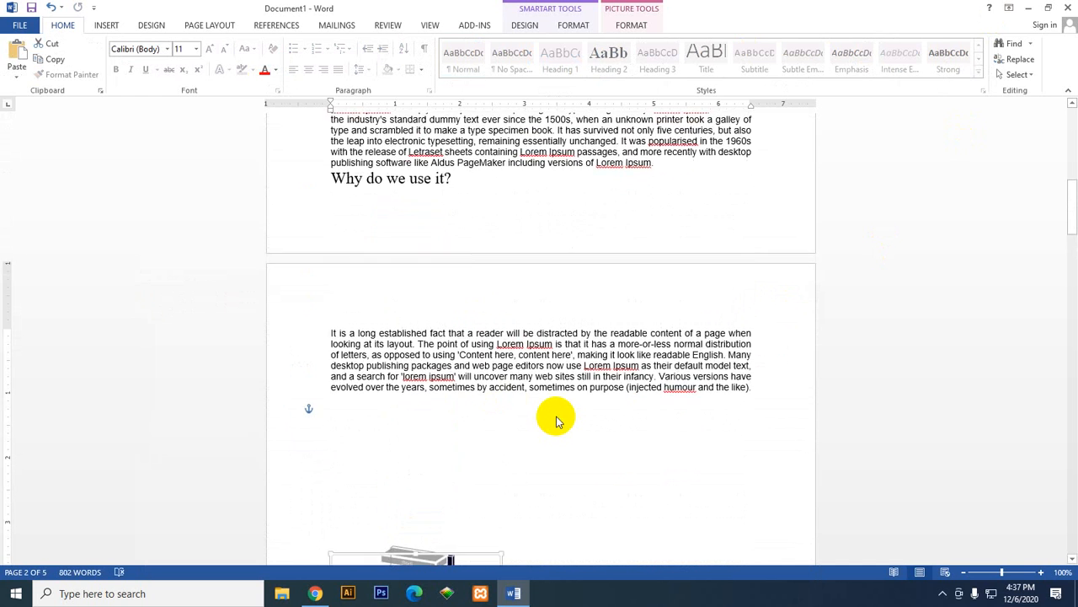
Step: Undo the last three changes to the document
{"action": "scroll", "coordinate": [555, 419], "scroll_direction": "down", "scroll_amount": 4}
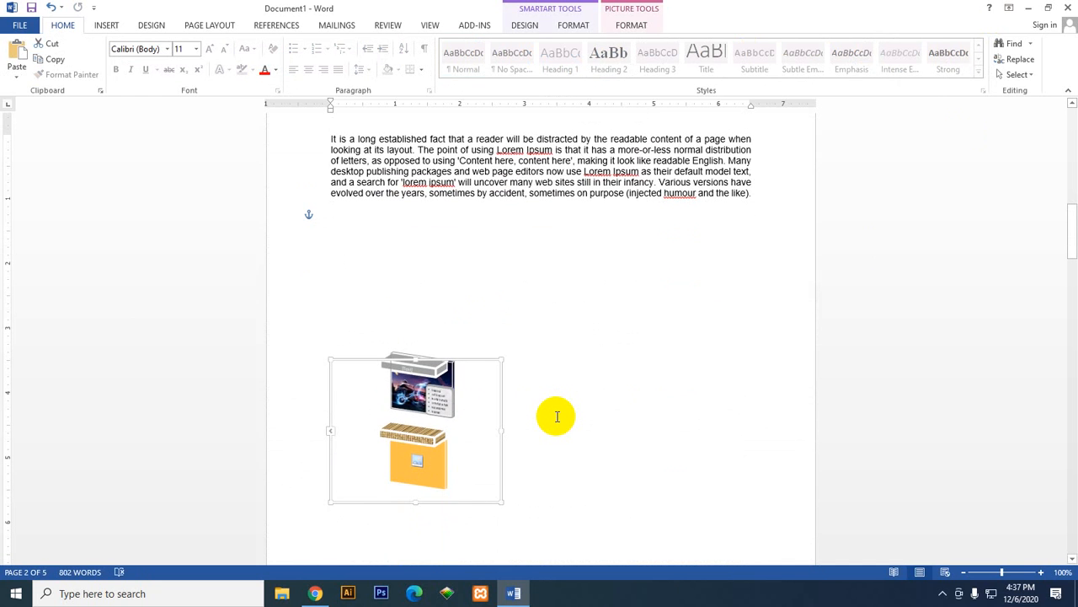
{"action": "key", "text": "ctrl+z"}
{"action": "key", "text": "ctrl+z"}
{"action": "key", "text": "ctrl+z"}
{"action": "scroll", "coordinate": [558, 415], "scroll_direction": "up", "scroll_amount": 8}
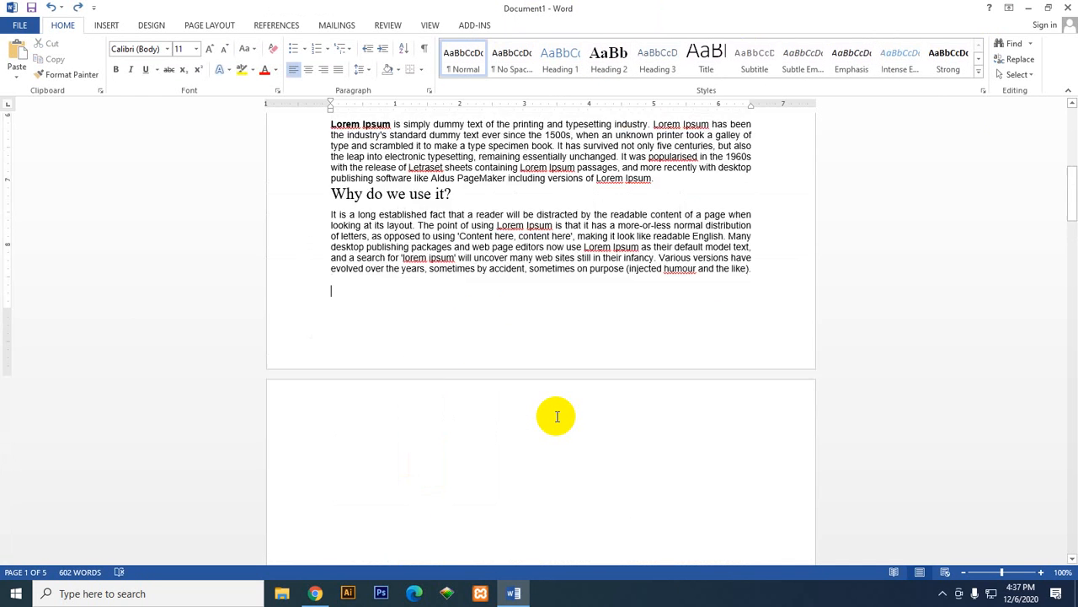
{"action": "scroll", "coordinate": [556, 413], "scroll_direction": "up", "scroll_amount": 2}
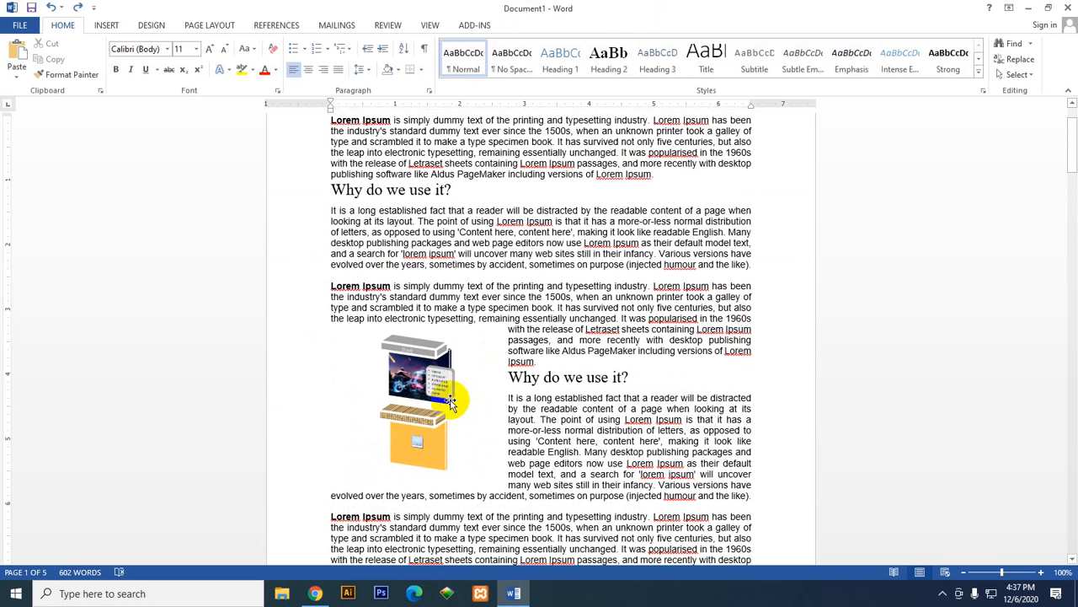
{"action": "left_click", "coordinate": [411, 413]}
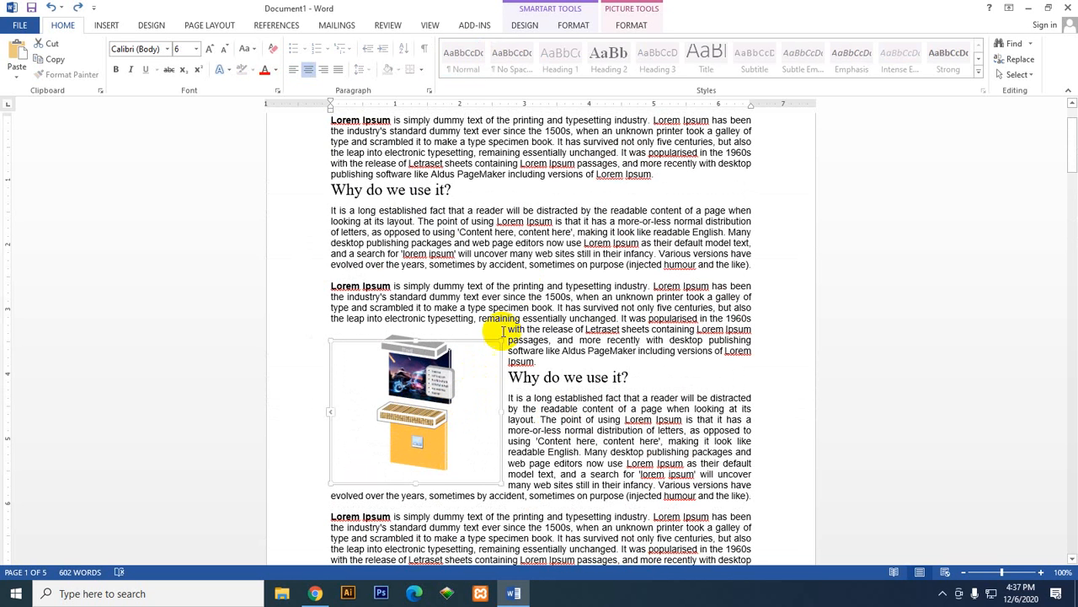
{"action": "left_click", "coordinate": [573, 25]}
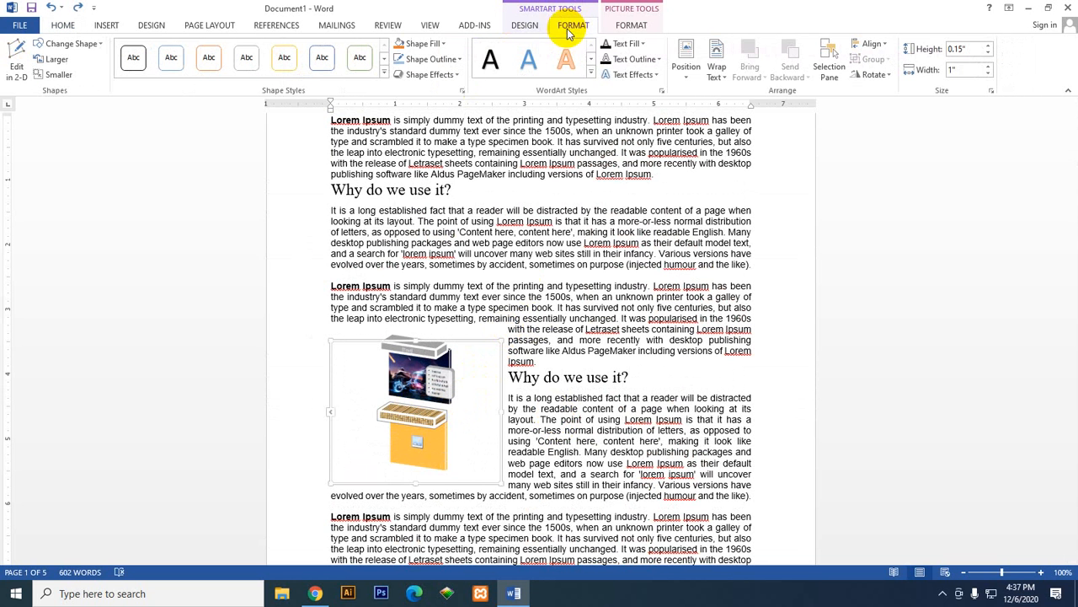
{"action": "left_click", "coordinate": [686, 74]}
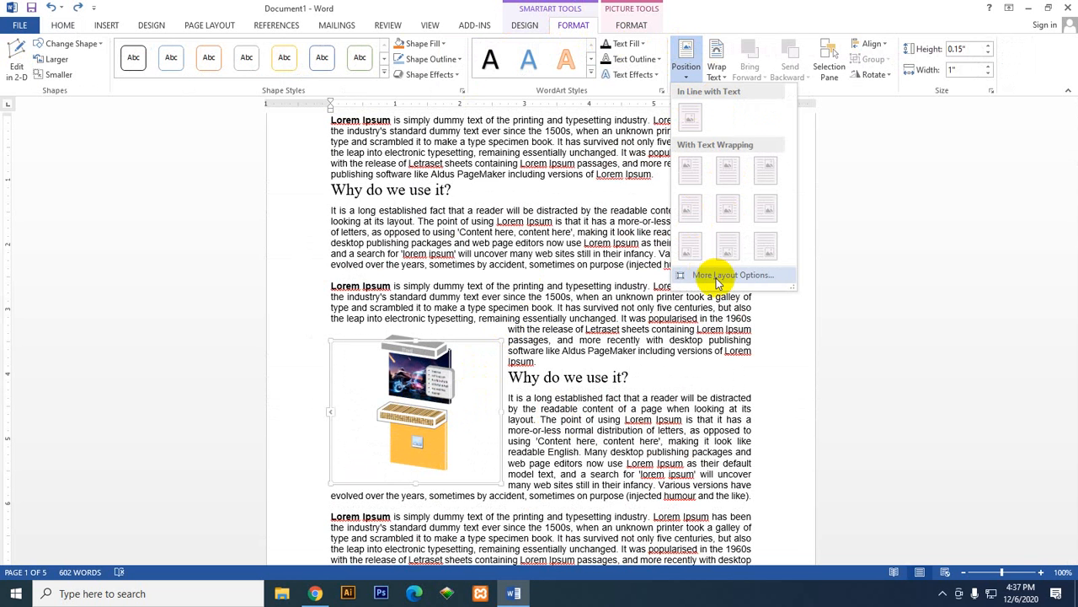
{"action": "left_click", "coordinate": [453, 401]}
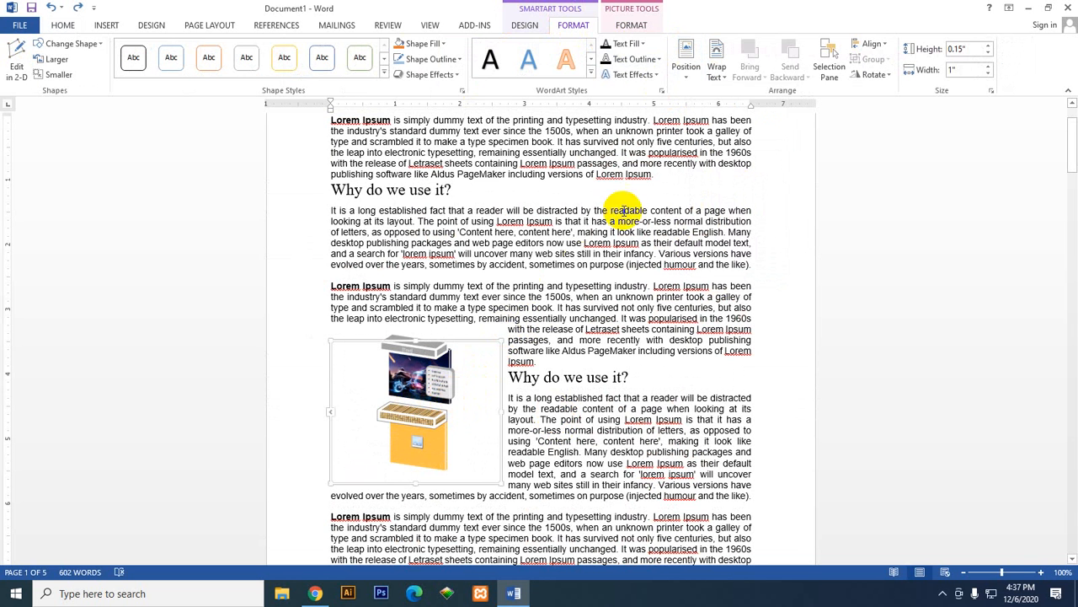
{"action": "left_click", "coordinate": [627, 211]}
Step: Select the whole SmartArt graphic and set its position to In Line with Text
{"action": "left_click", "coordinate": [481, 354]}
{"action": "left_click", "coordinate": [686, 67]}
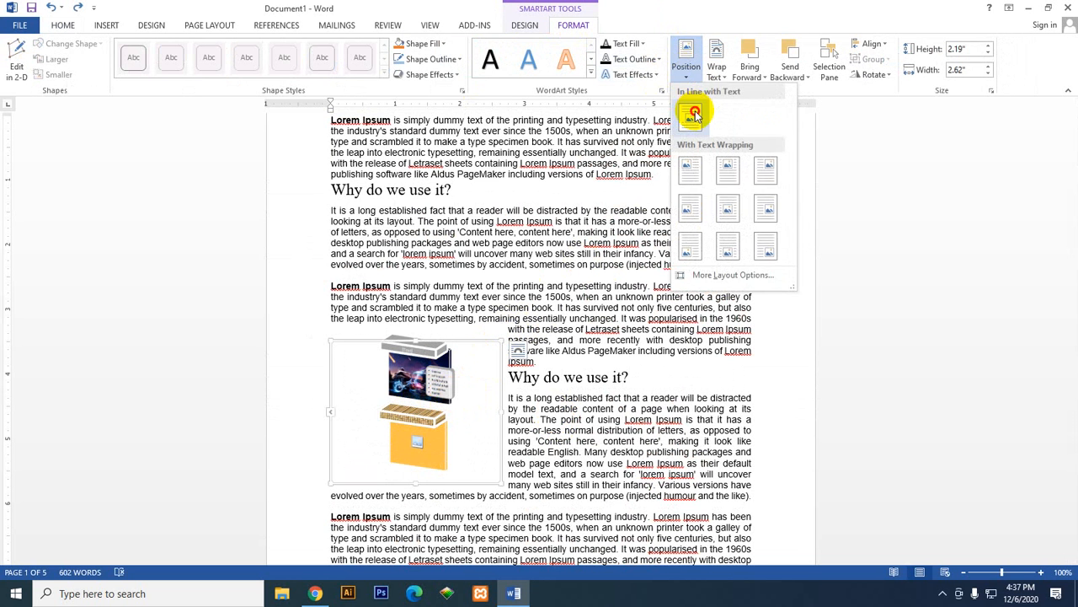
{"action": "left_click", "coordinate": [695, 108]}
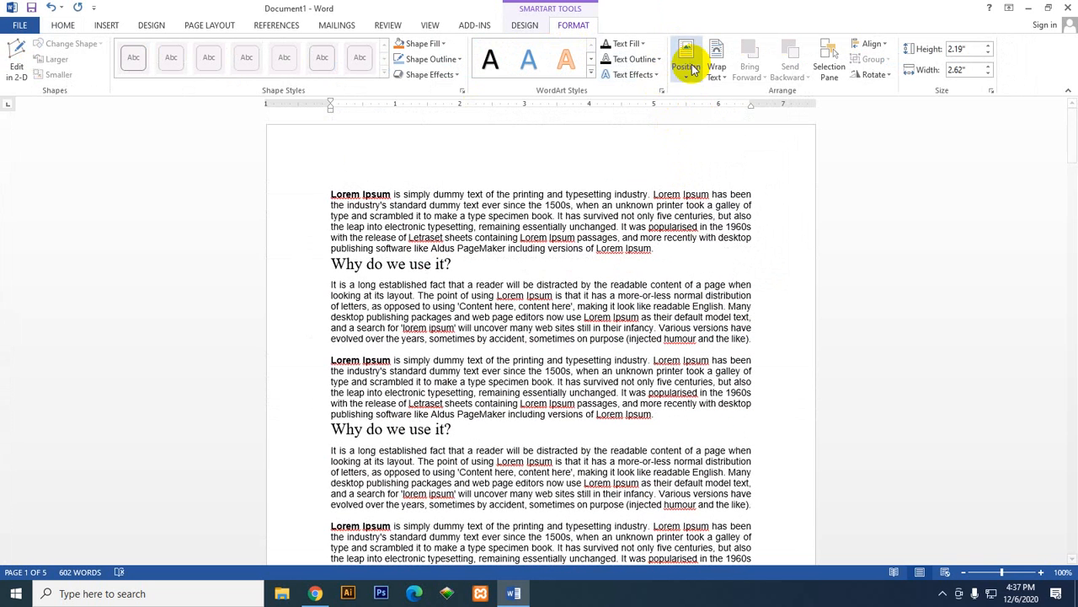
Step: Reapply the In Line with Text position to the SmartArt graphic and find the graphic on the second page
{"action": "left_click", "coordinate": [688, 63]}
{"action": "left_click", "coordinate": [580, 218]}
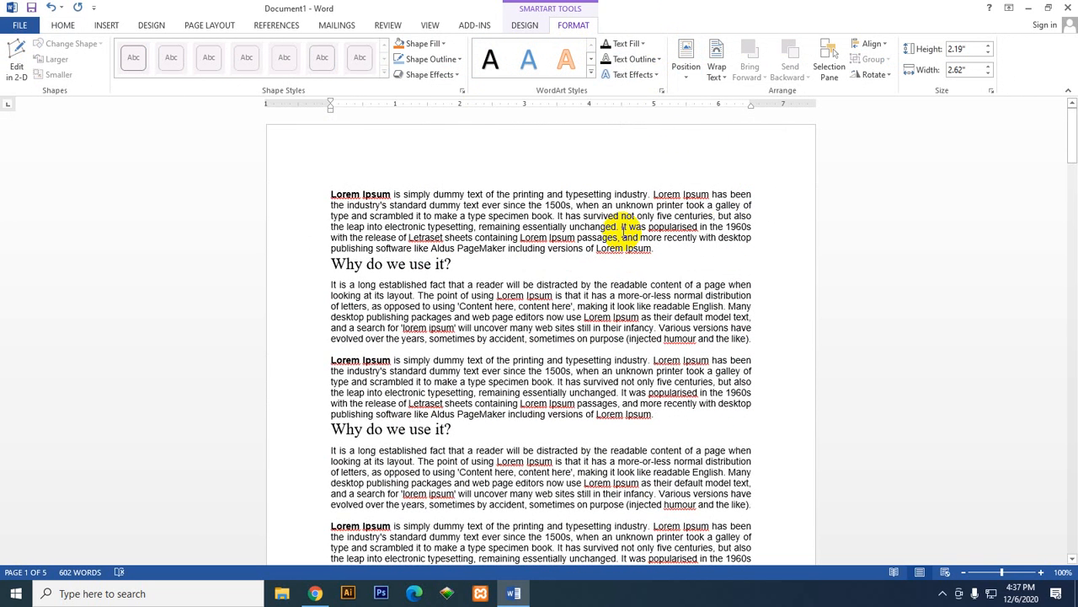
{"action": "scroll", "coordinate": [624, 221], "scroll_direction": "down", "scroll_amount": 6}
{"action": "left_click", "coordinate": [687, 65]}
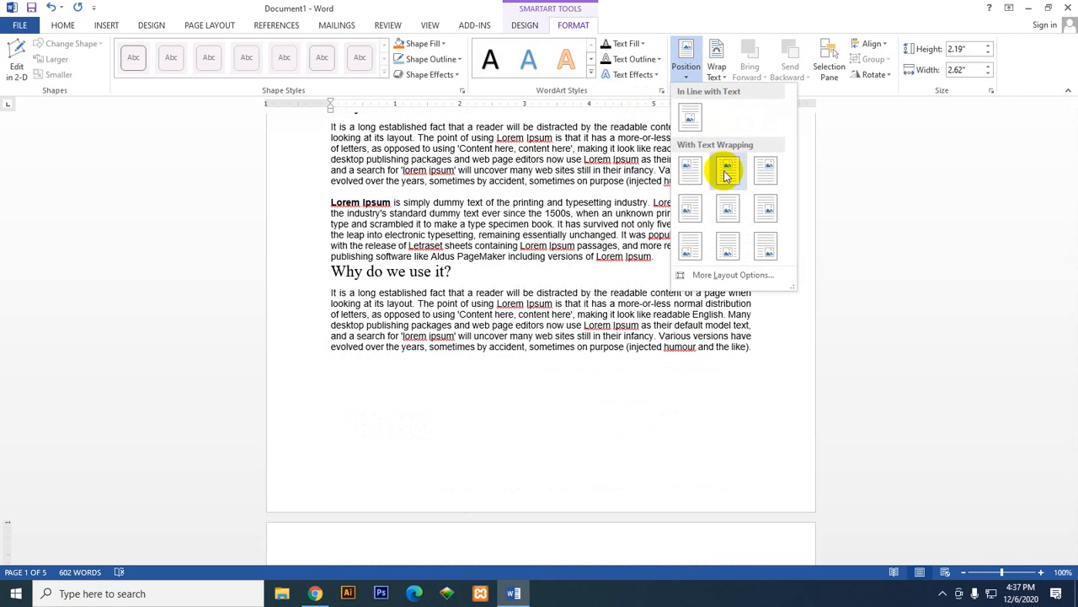
{"action": "left_click", "coordinate": [690, 121]}
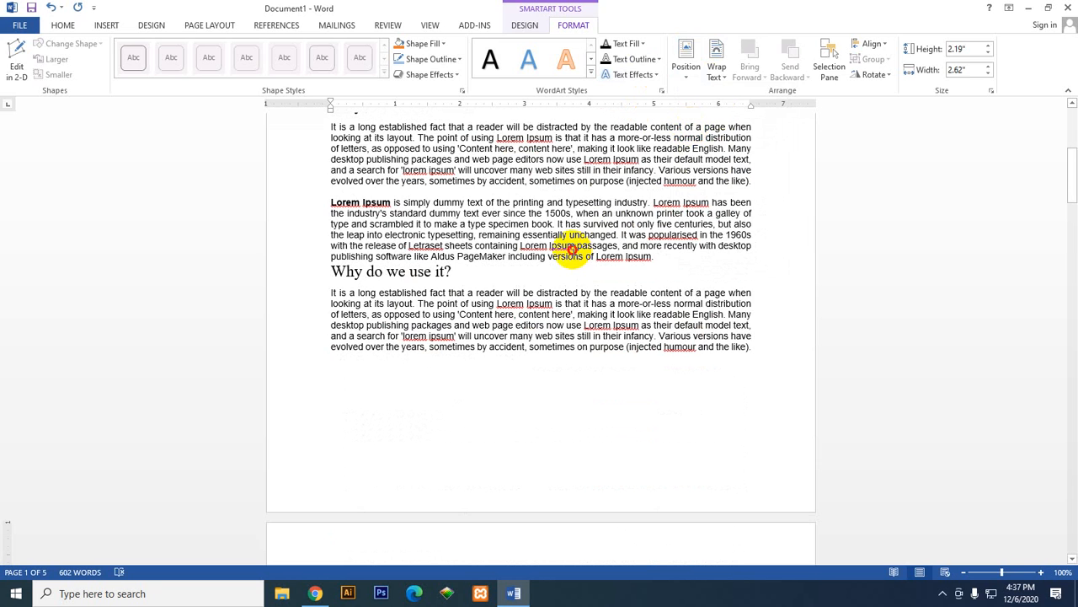
{"action": "left_click", "coordinate": [572, 249]}
{"action": "scroll", "coordinate": [580, 255], "scroll_direction": "down", "scroll_amount": 12}
{"action": "left_click", "coordinate": [436, 144]}
{"action": "scroll", "coordinate": [673, 277], "scroll_direction": "up", "scroll_amount": 5}
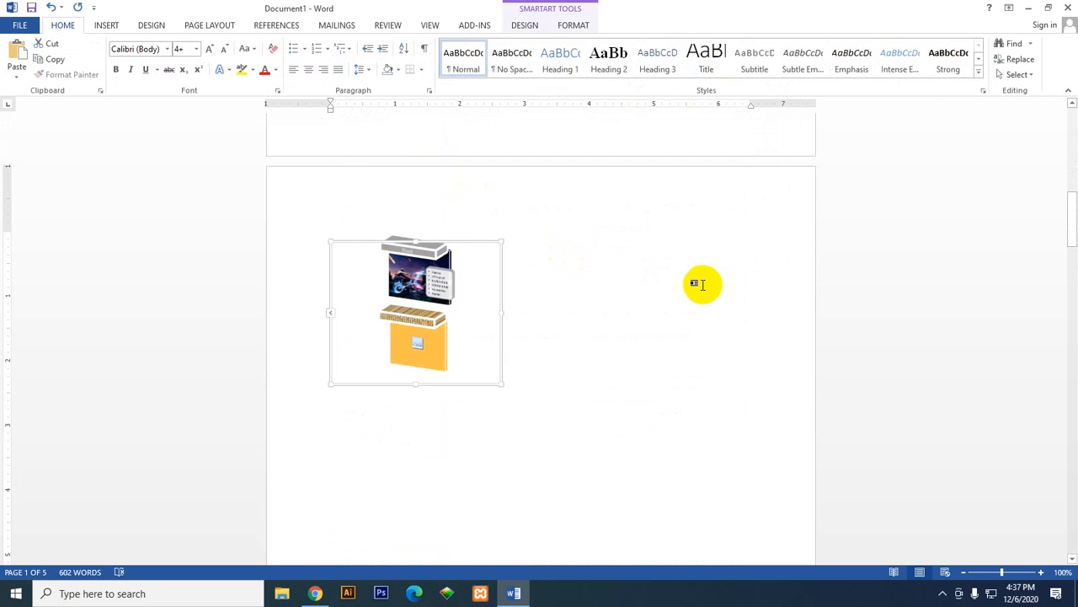
{"action": "scroll", "coordinate": [702, 282], "scroll_direction": "down", "scroll_amount": 3}
{"action": "scroll", "coordinate": [702, 281], "scroll_direction": "up", "scroll_amount": 9}
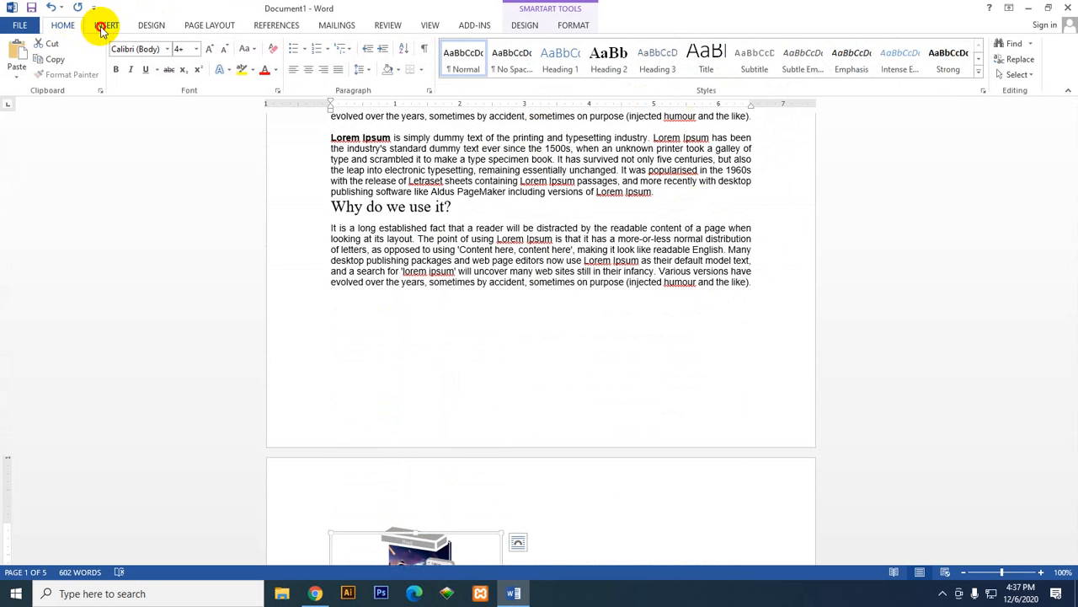
{"action": "left_click", "coordinate": [102, 26]}
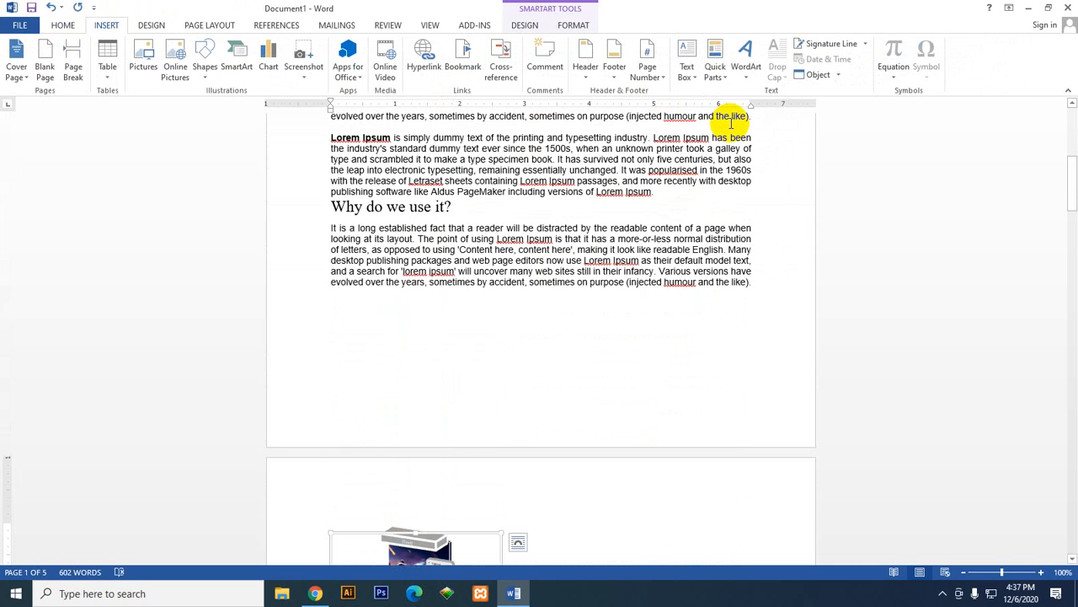
{"action": "left_click", "coordinate": [687, 72]}
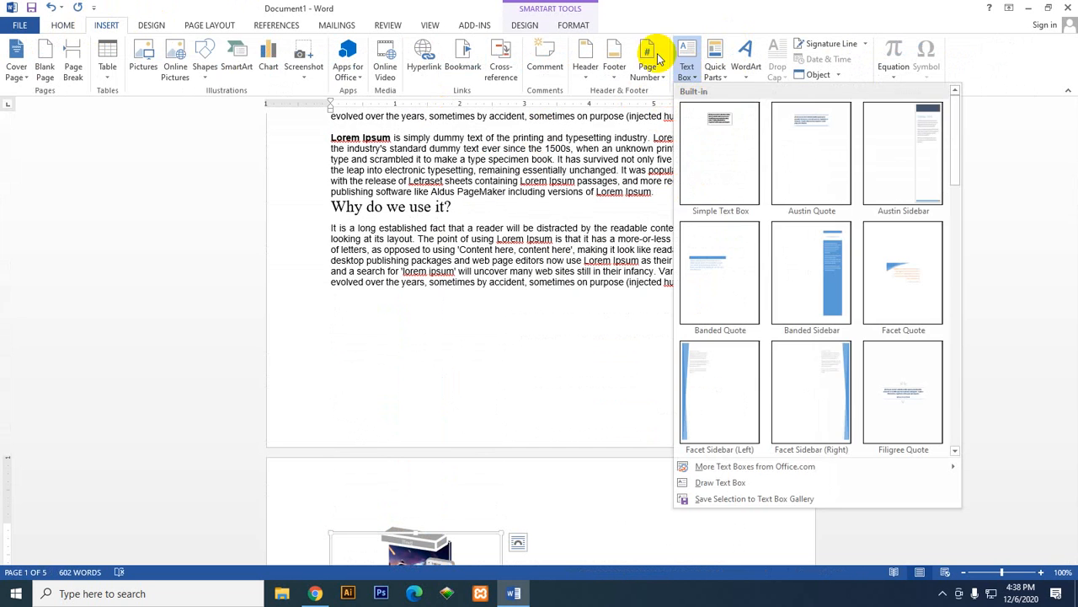
{"action": "left_click", "coordinate": [508, 110]}
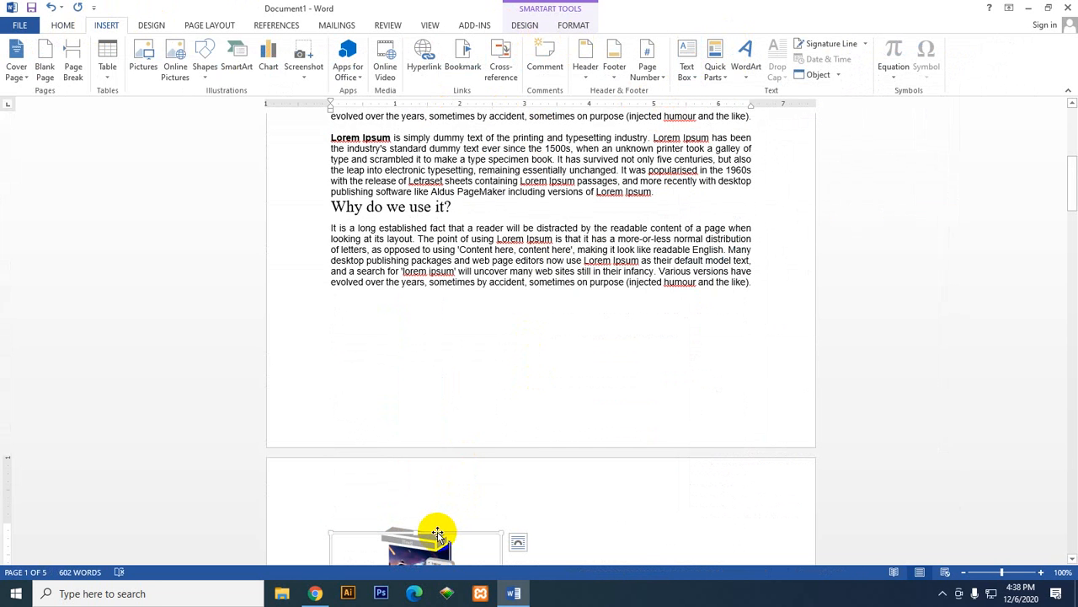
{"action": "left_click", "coordinate": [525, 25]}
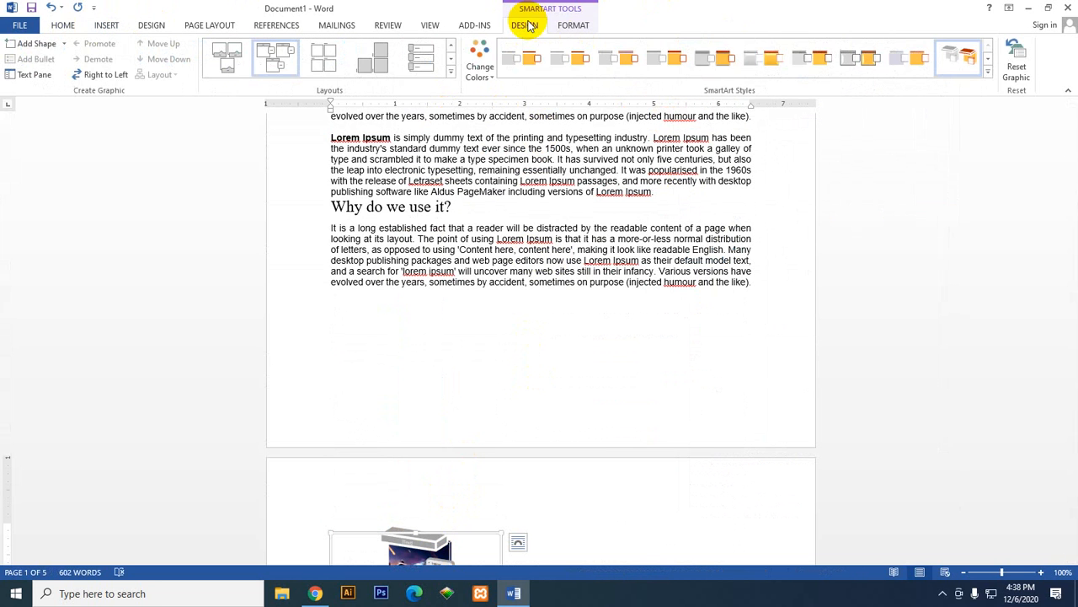
Step: Position the SmartArt graphic at the top center of the page with text wrapping around it
{"action": "left_click", "coordinate": [573, 26]}
{"action": "scroll", "coordinate": [423, 476], "scroll_direction": "down", "scroll_amount": 10}
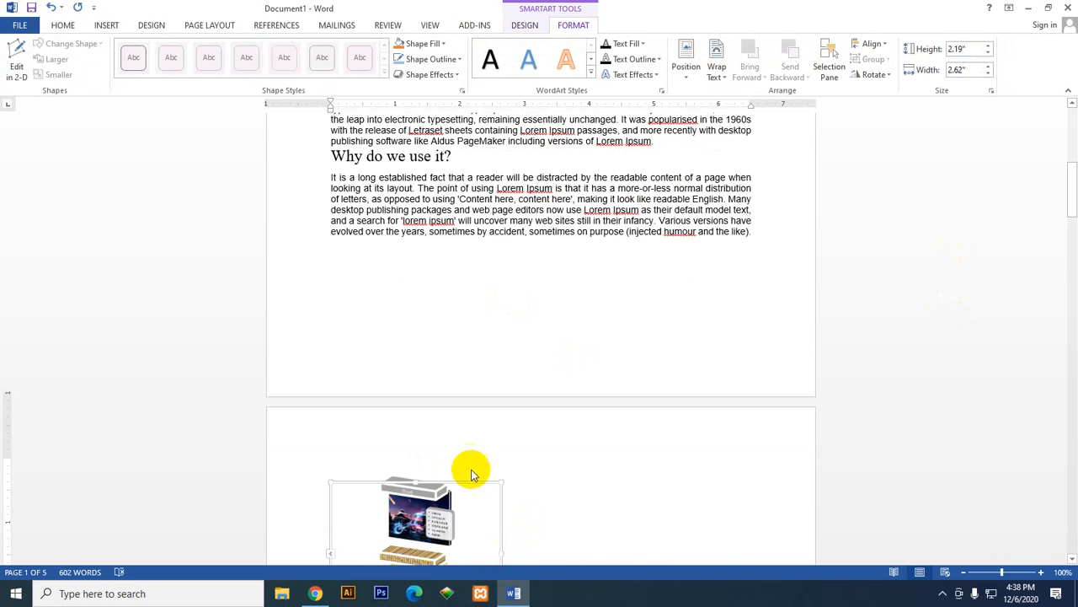
{"action": "scroll", "coordinate": [447, 421], "scroll_direction": "up", "scroll_amount": 3}
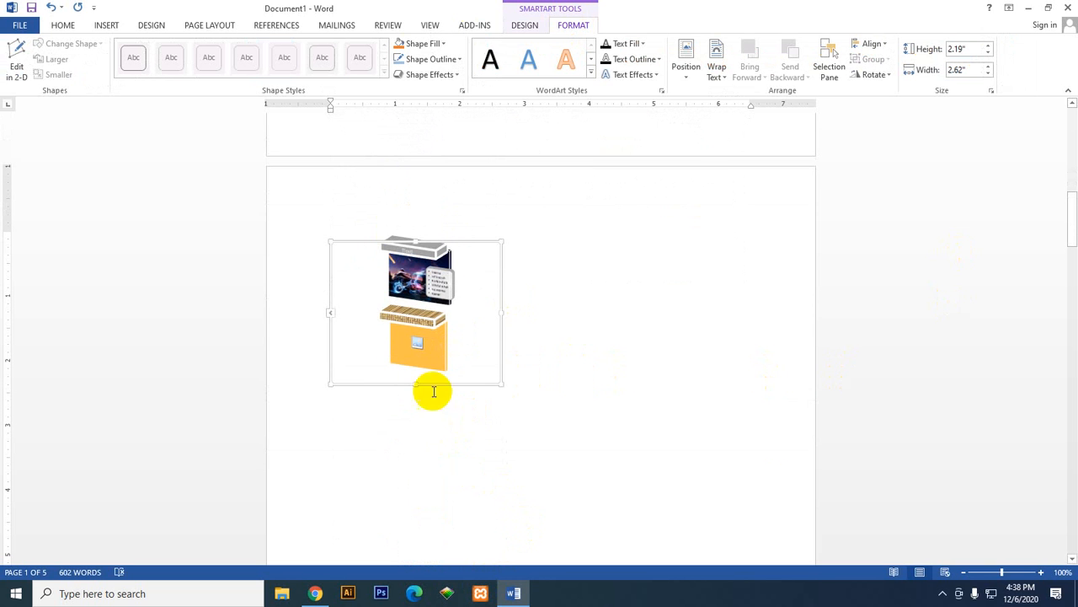
{"action": "left_click", "coordinate": [684, 68]}
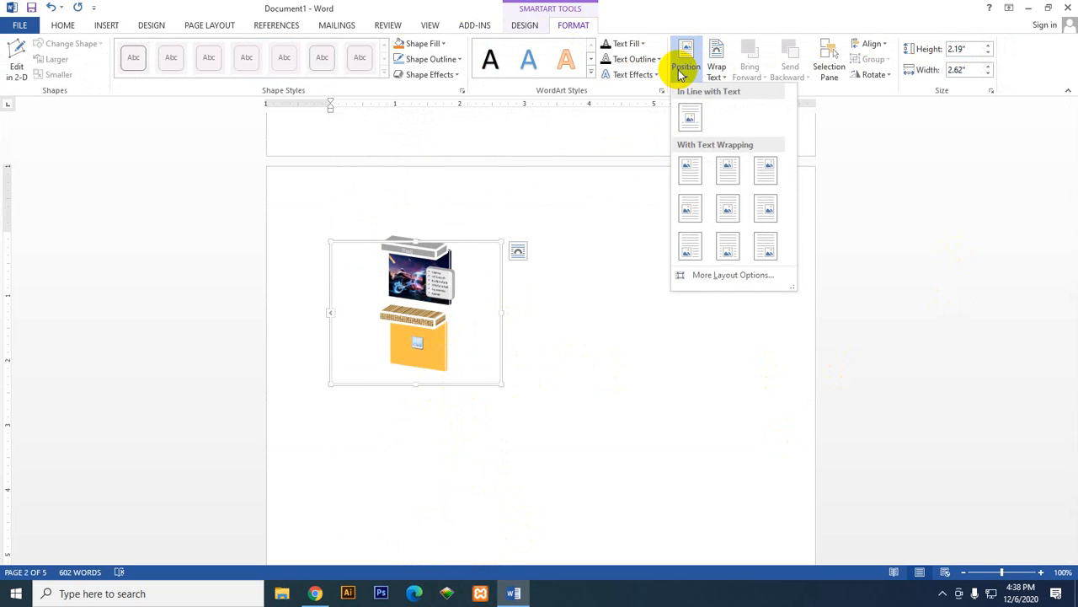
{"action": "left_click", "coordinate": [734, 168]}
{"action": "scroll", "coordinate": [503, 524], "scroll_direction": "up", "scroll_amount": 5}
{"action": "scroll", "coordinate": [503, 525], "scroll_direction": "up", "scroll_amount": 5}
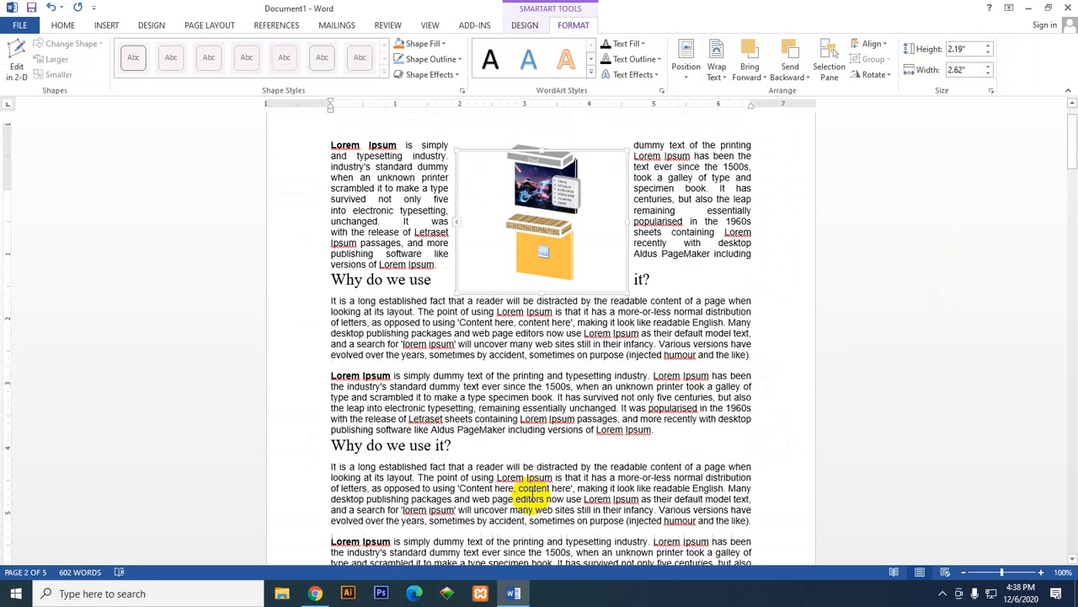
Step: Change the SmartArt graphic's position to the top left of the page with text wrapping
{"action": "left_click", "coordinate": [688, 79]}
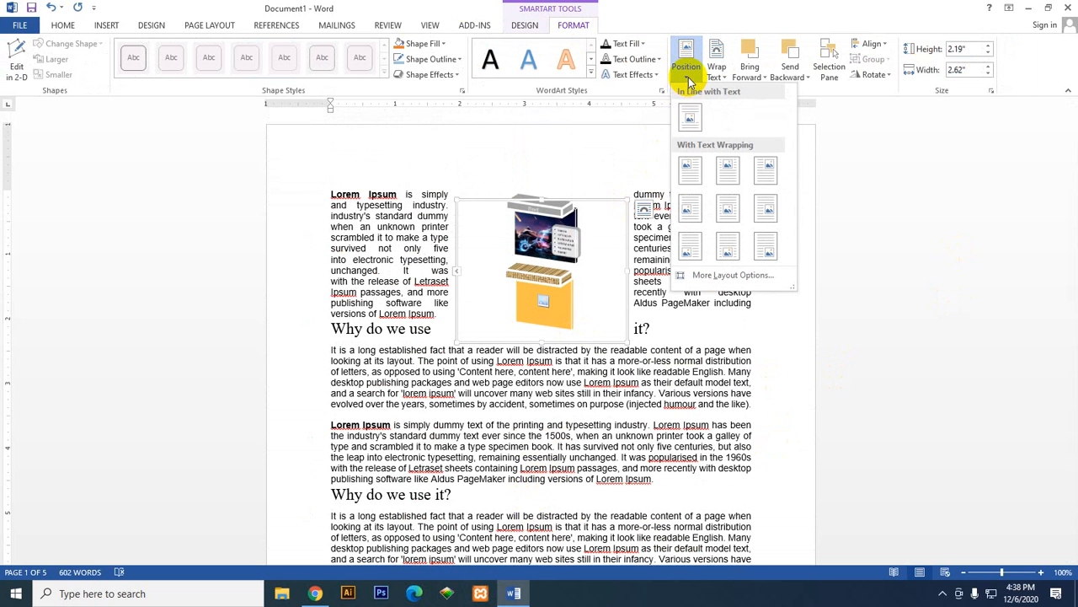
{"action": "left_click", "coordinate": [730, 171]}
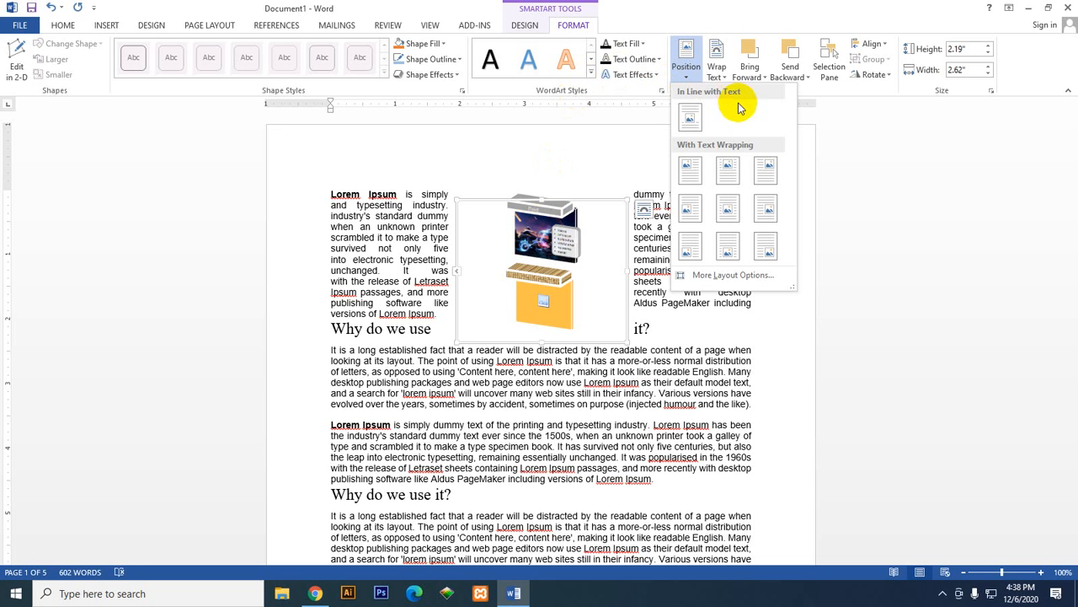
{"action": "left_click", "coordinate": [691, 175]}
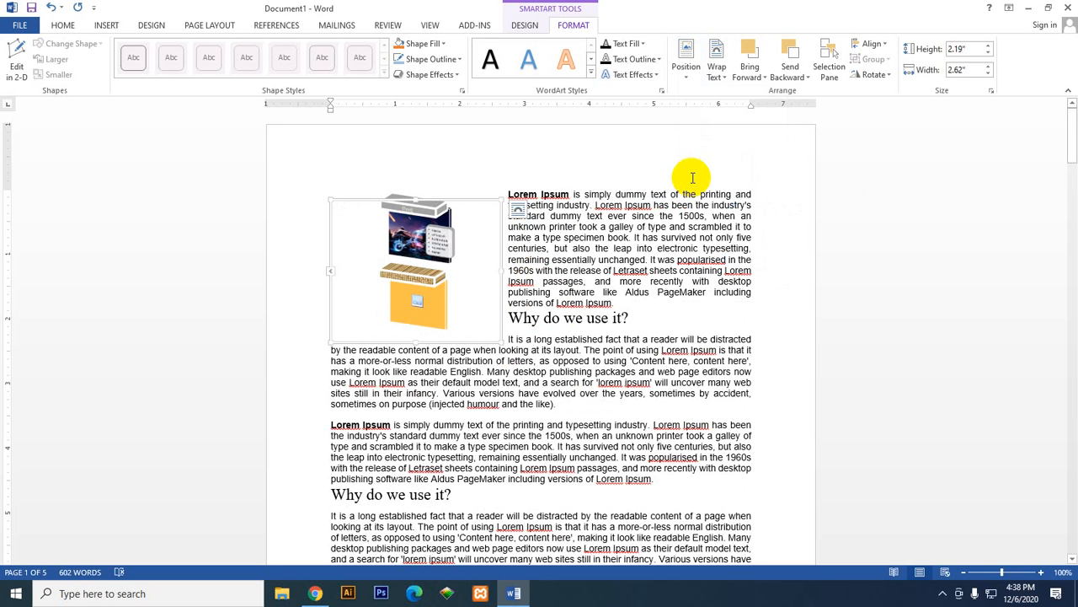
Step: Set the SmartArt graphic's text wrapping to In Line with Text and check where it sits in the document
{"action": "left_click", "coordinate": [720, 73]}
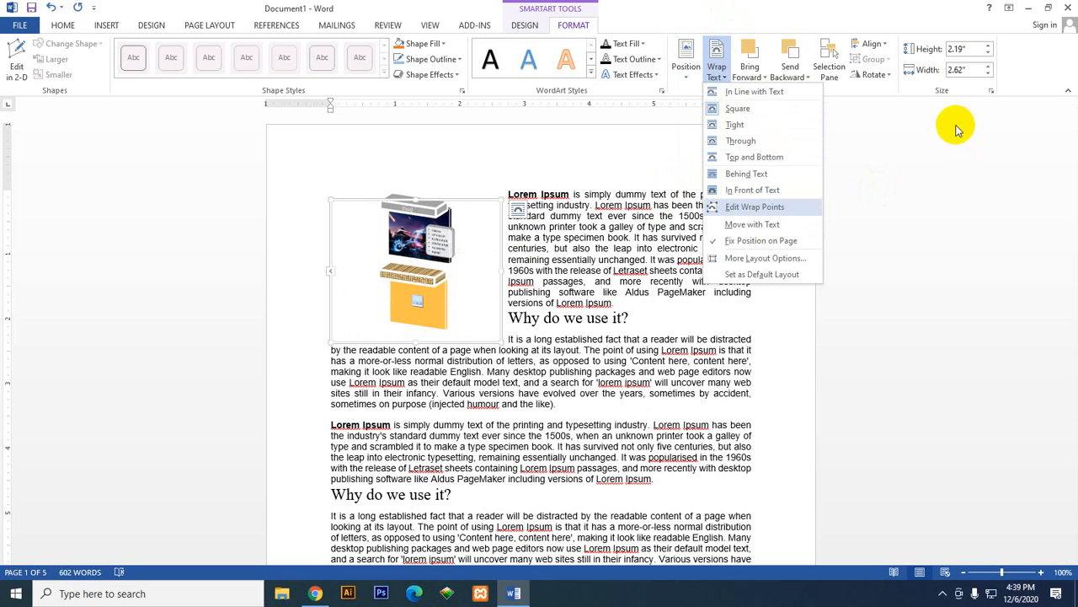
{"action": "key", "text": "Escape"}
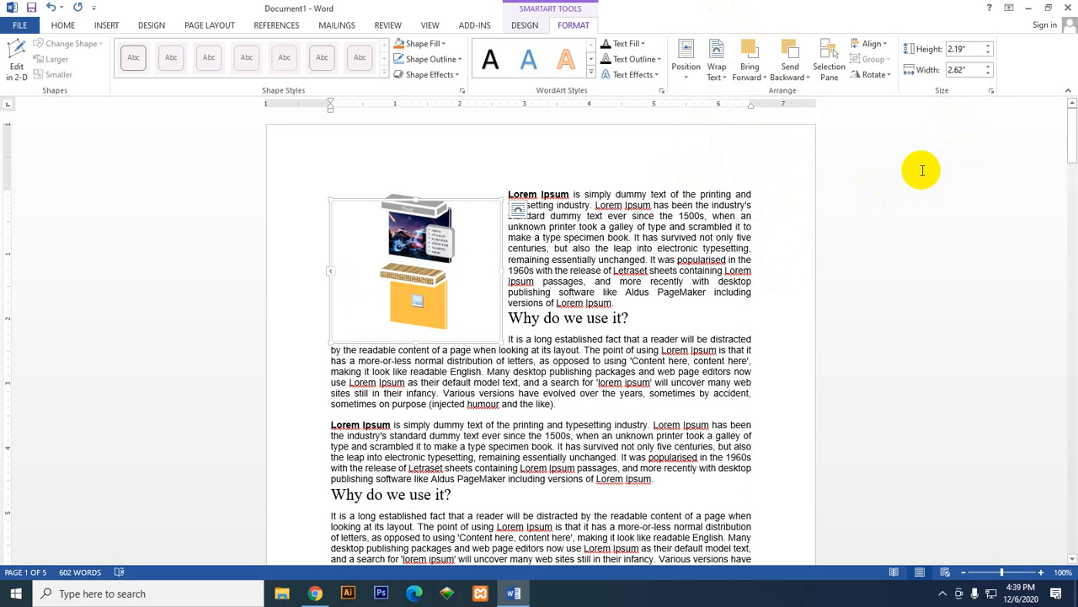
{"action": "left_click", "coordinate": [724, 82]}
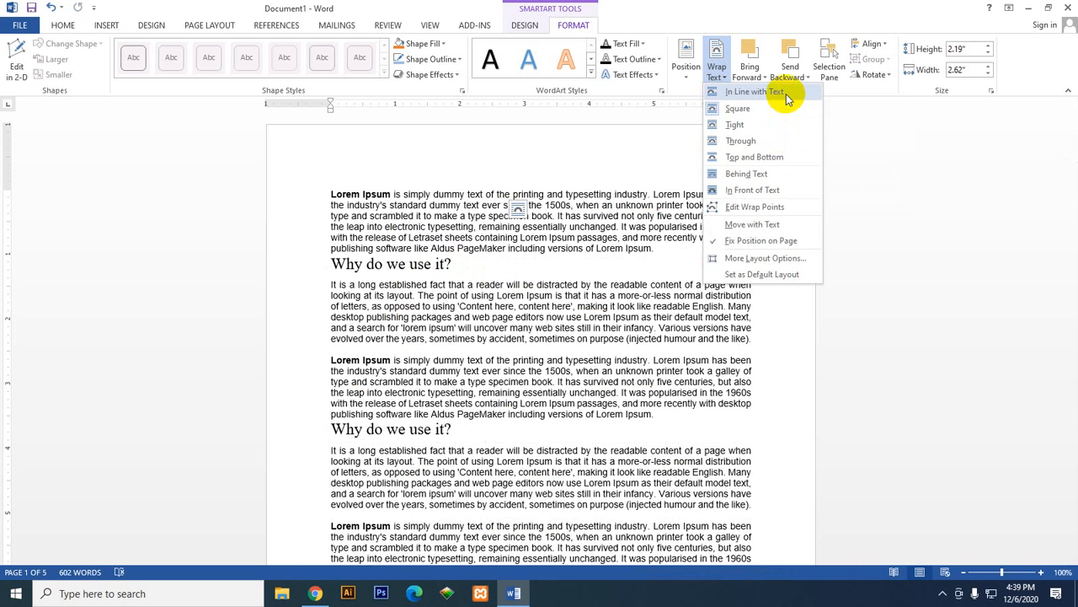
{"action": "left_click", "coordinate": [781, 99]}
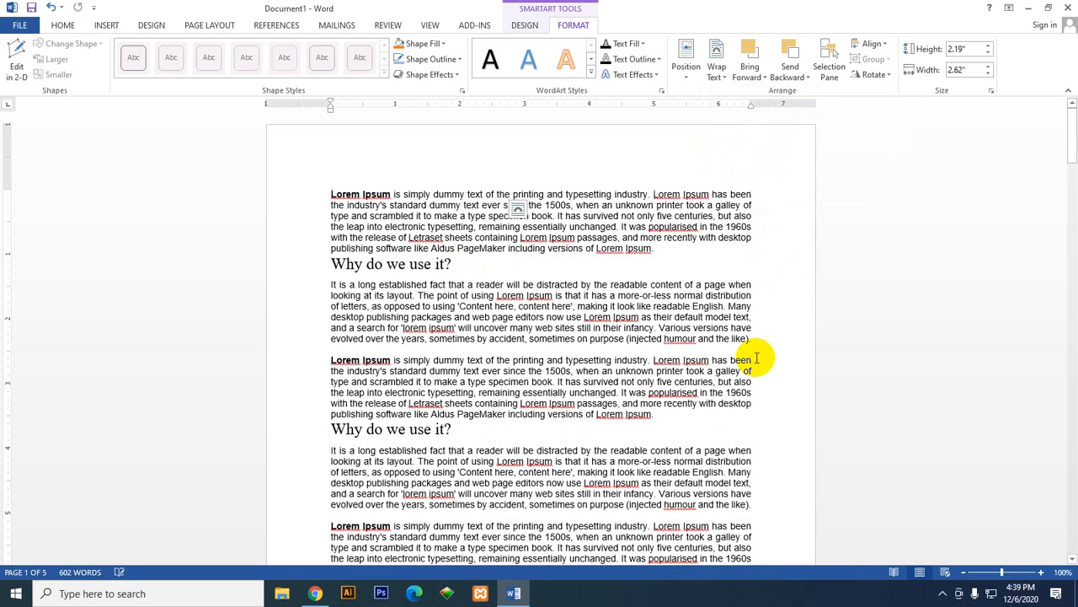
{"action": "scroll", "coordinate": [674, 426], "scroll_direction": "down", "scroll_amount": 5}
{"action": "scroll", "coordinate": [674, 425], "scroll_direction": "down", "scroll_amount": 3}
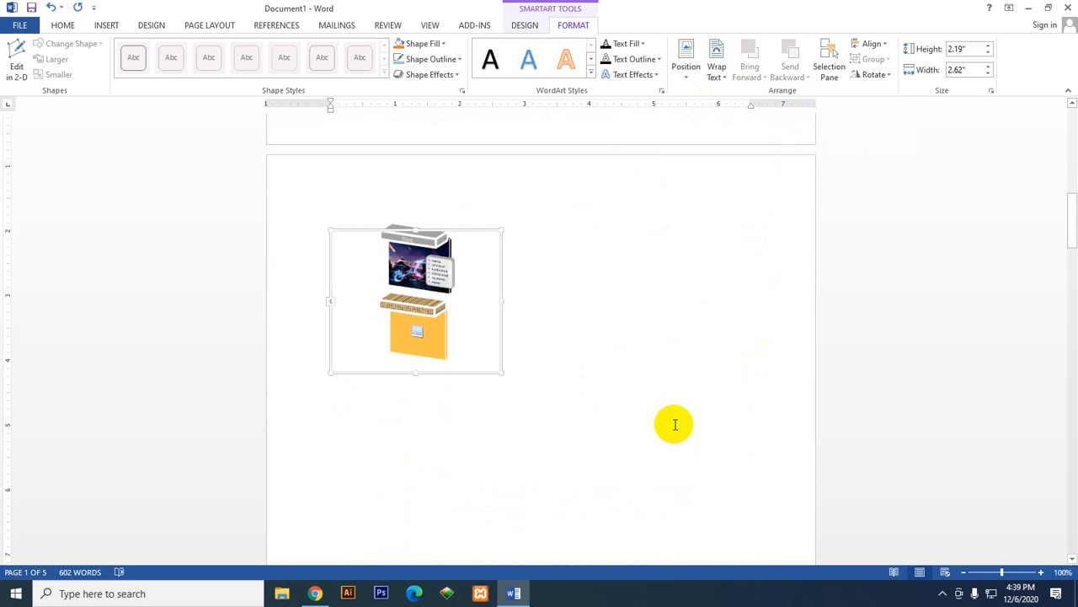
{"action": "scroll", "coordinate": [673, 426], "scroll_direction": "up", "scroll_amount": 10}
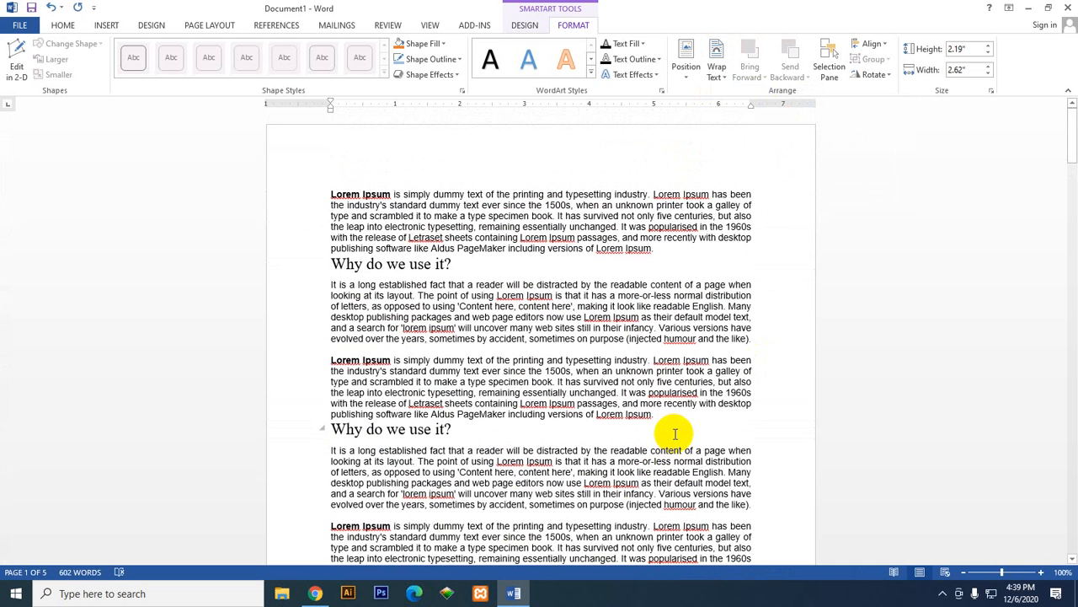
Step: Set the SmartArt graphic's text wrapping to Square, and change it to Tight
{"action": "left_click", "coordinate": [718, 73]}
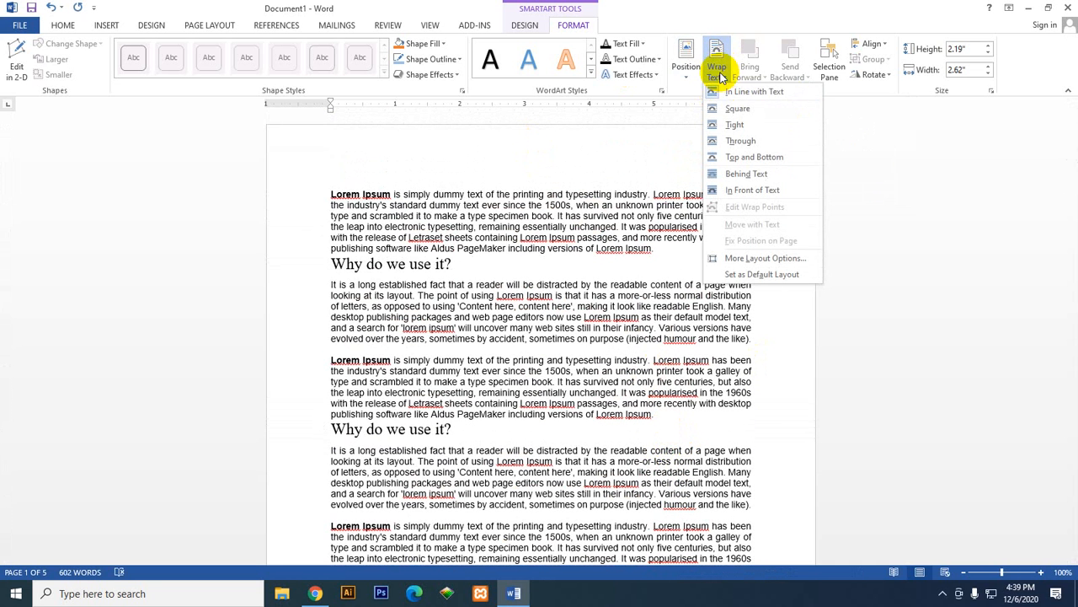
{"action": "left_click", "coordinate": [765, 114]}
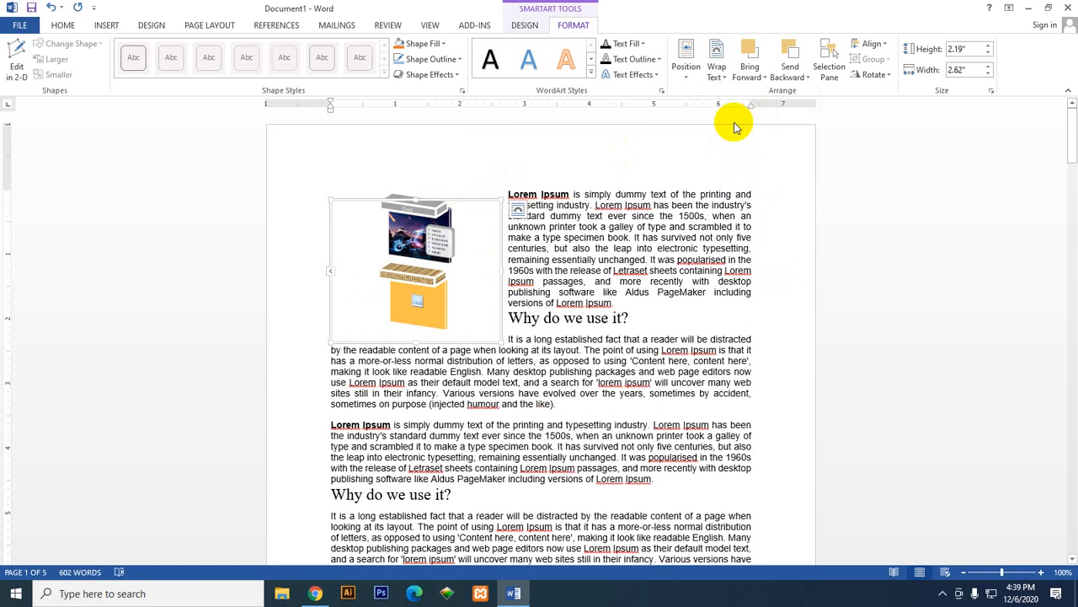
{"action": "left_click", "coordinate": [718, 78]}
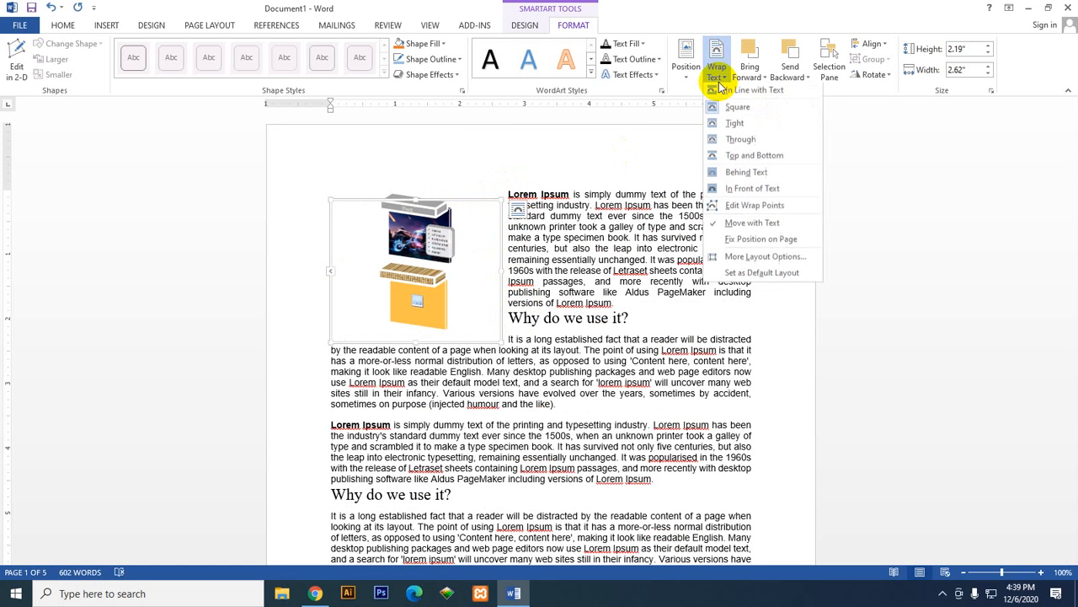
{"action": "left_click", "coordinate": [753, 128]}
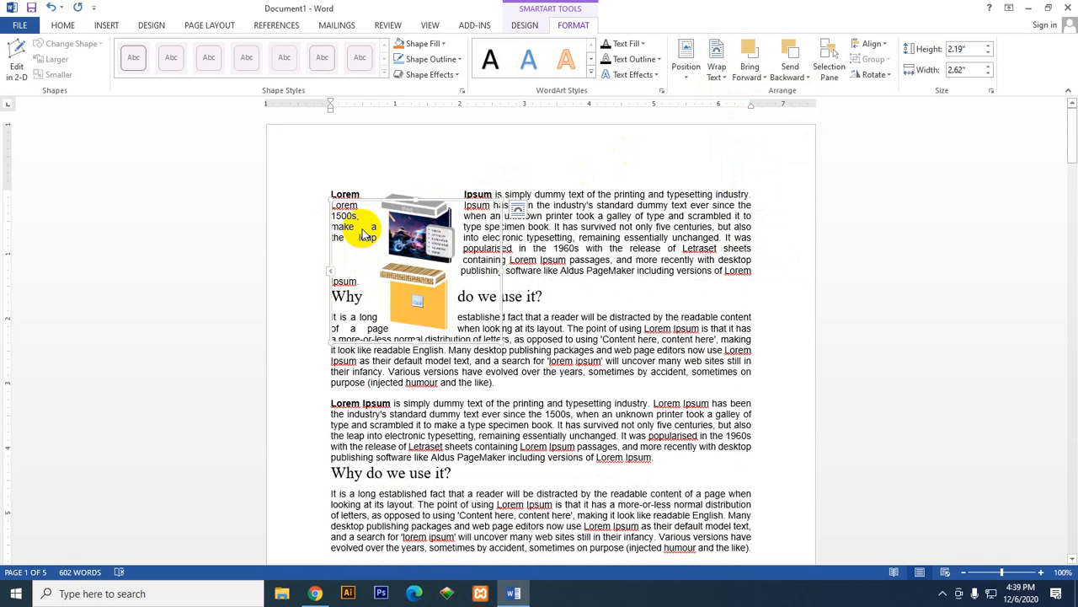
Step: Set the SmartArt graphic's text wrapping to Top and Bottom and check where it sits in the document
{"action": "left_click", "coordinate": [717, 75]}
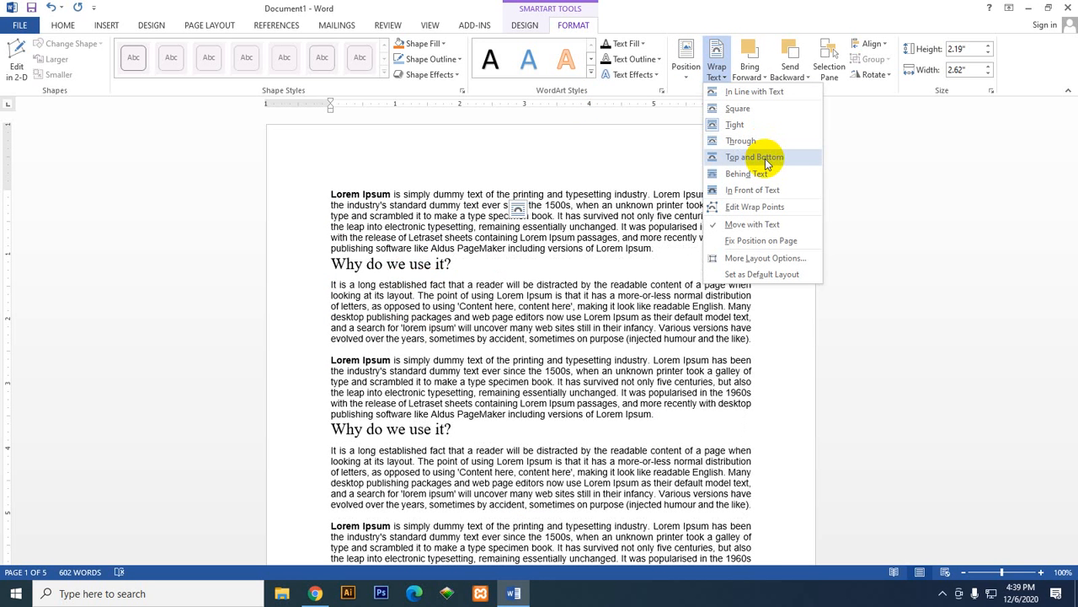
{"action": "left_click", "coordinate": [765, 158]}
{"action": "scroll", "coordinate": [636, 385], "scroll_direction": "down", "scroll_amount": 5}
{"action": "scroll", "coordinate": [632, 383], "scroll_direction": "down", "scroll_amount": 3}
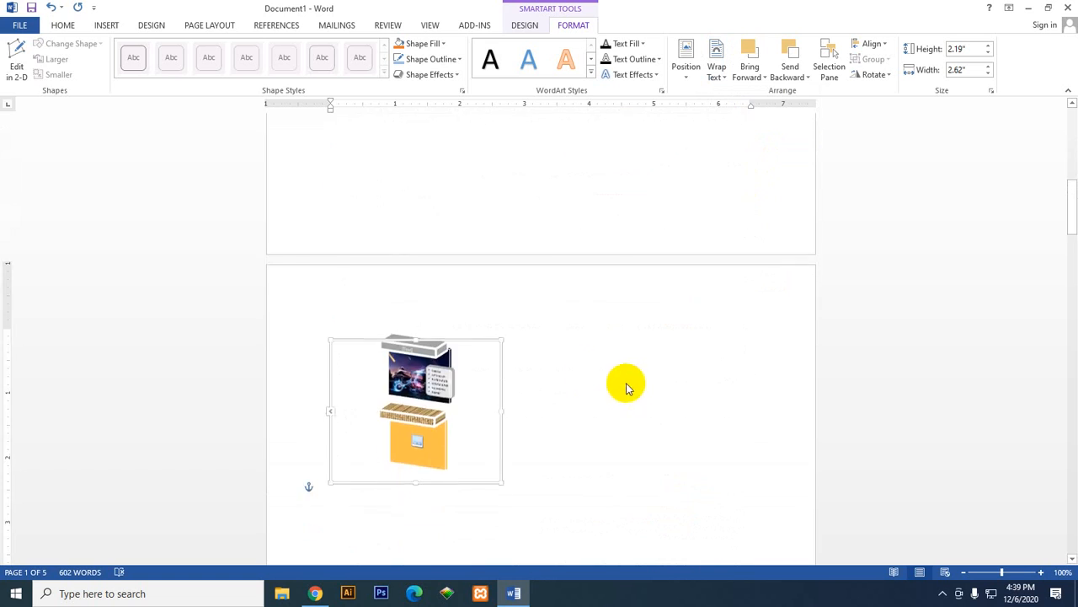
{"action": "scroll", "coordinate": [590, 376], "scroll_direction": "up", "scroll_amount": 10}
{"action": "scroll", "coordinate": [525, 414], "scroll_direction": "down", "scroll_amount": 1}
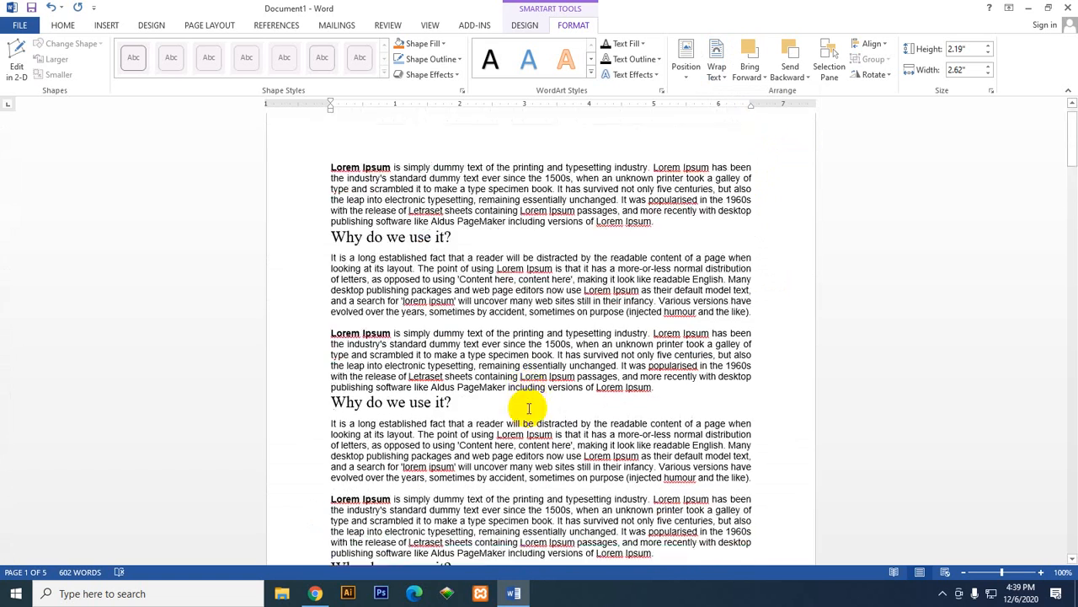
{"action": "scroll", "coordinate": [525, 414], "scroll_direction": "up", "scroll_amount": 1}
Step: Change the SmartArt graphic's text wrapping to Behind Text and check how the paragraphs run over it
{"action": "left_click", "coordinate": [715, 61]}
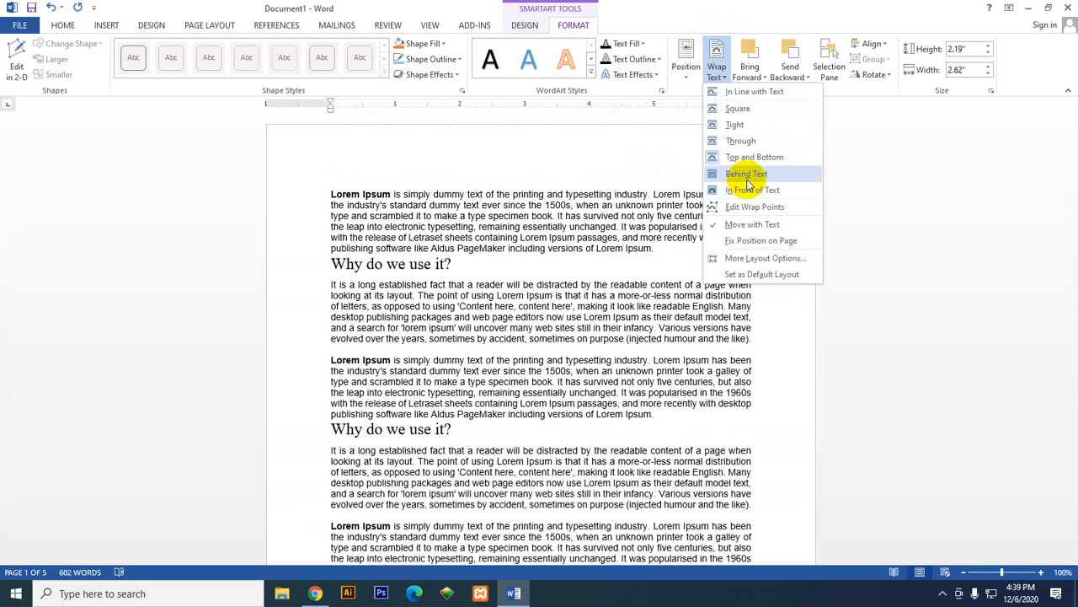
{"action": "left_click", "coordinate": [750, 176]}
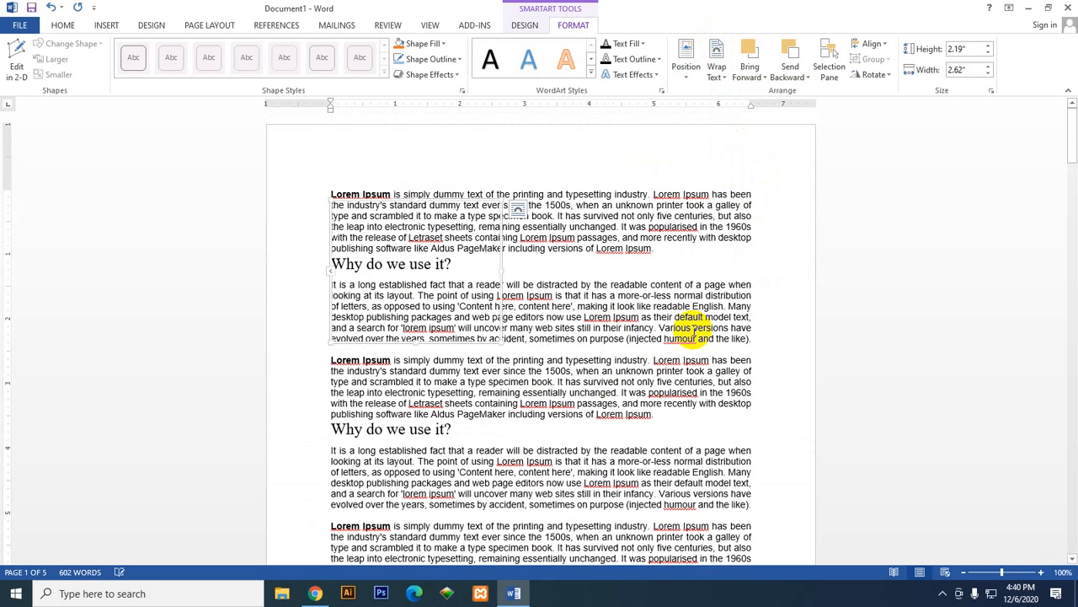
{"action": "scroll", "coordinate": [657, 316], "scroll_direction": "down", "scroll_amount": 2}
{"action": "scroll", "coordinate": [655, 316], "scroll_direction": "up", "scroll_amount": 2}
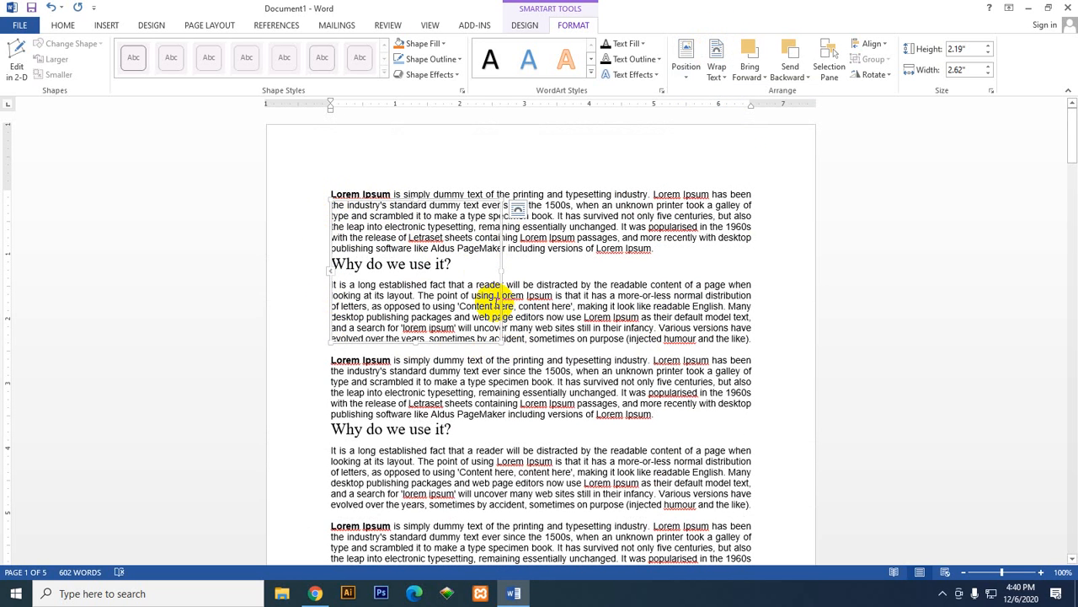
Step: Try In Front of Text wrapping and moving the picture inside the SmartArt graphic, and undo both changes
{"action": "left_click", "coordinate": [716, 57]}
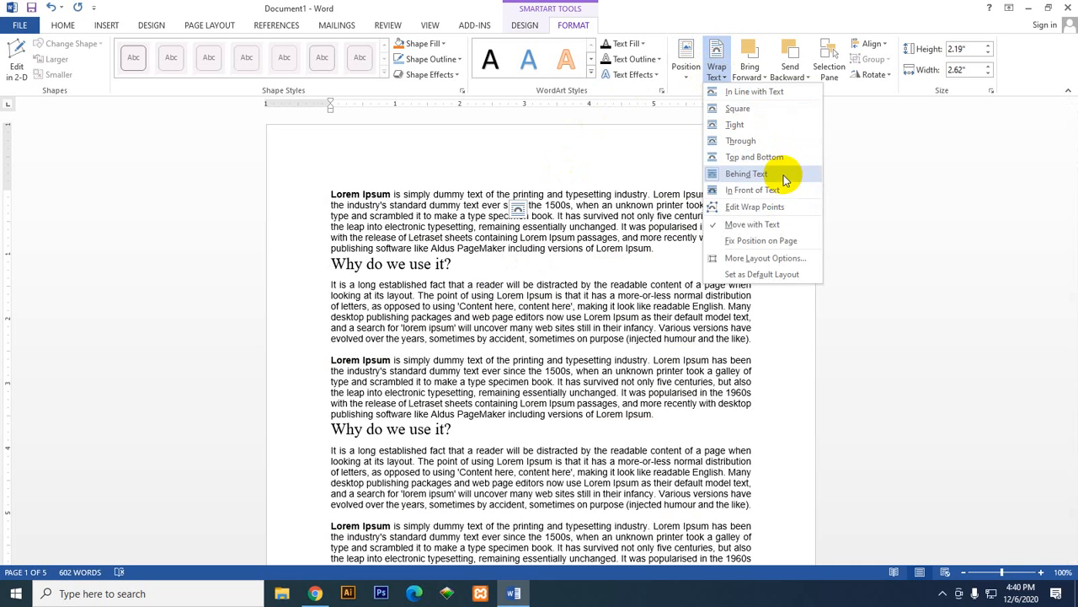
{"action": "left_click", "coordinate": [786, 193]}
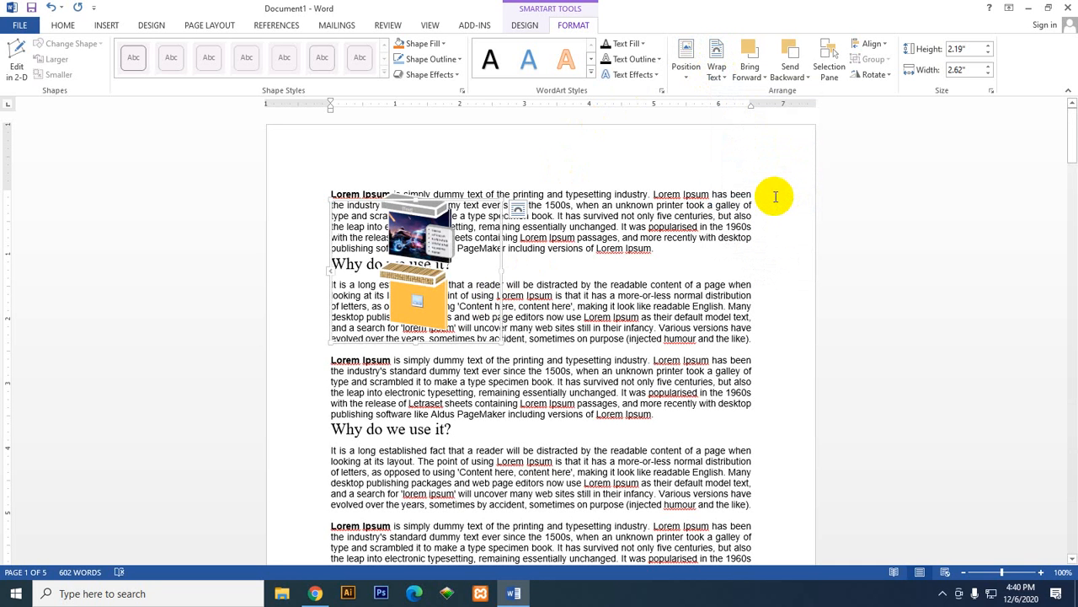
{"action": "left_click_drag", "start_coordinate": [393, 236], "coordinate": [582, 236]}
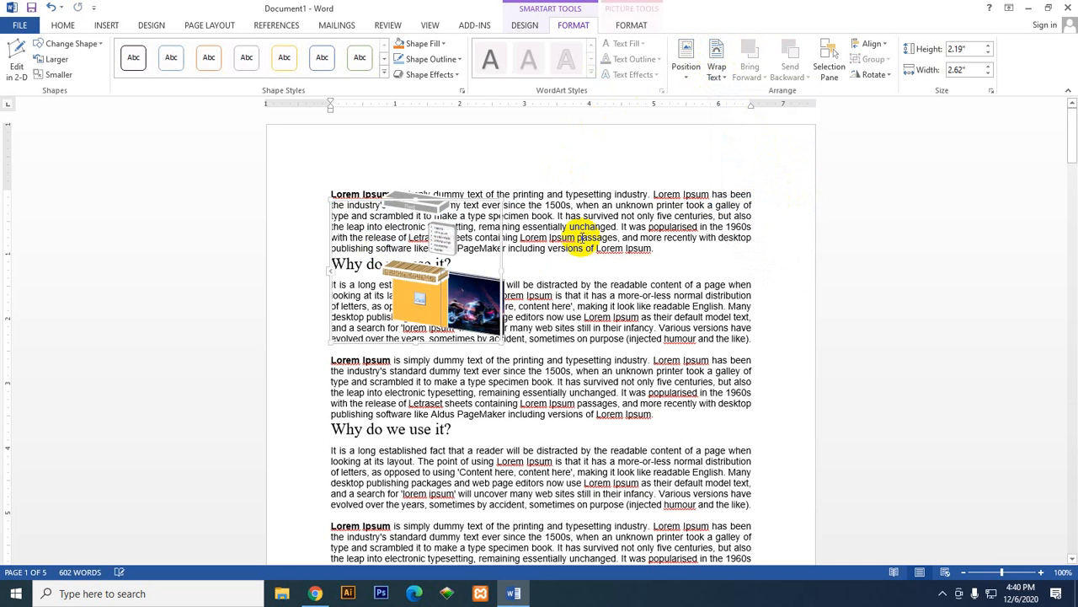
{"action": "left_click", "coordinate": [424, 209]}
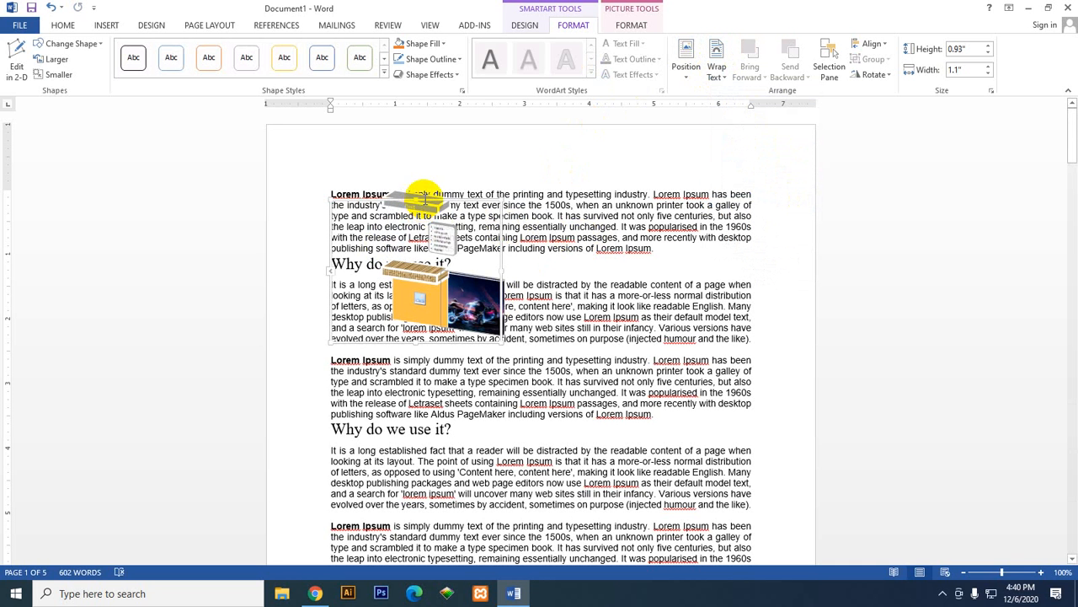
{"action": "left_click", "coordinate": [52, 7]}
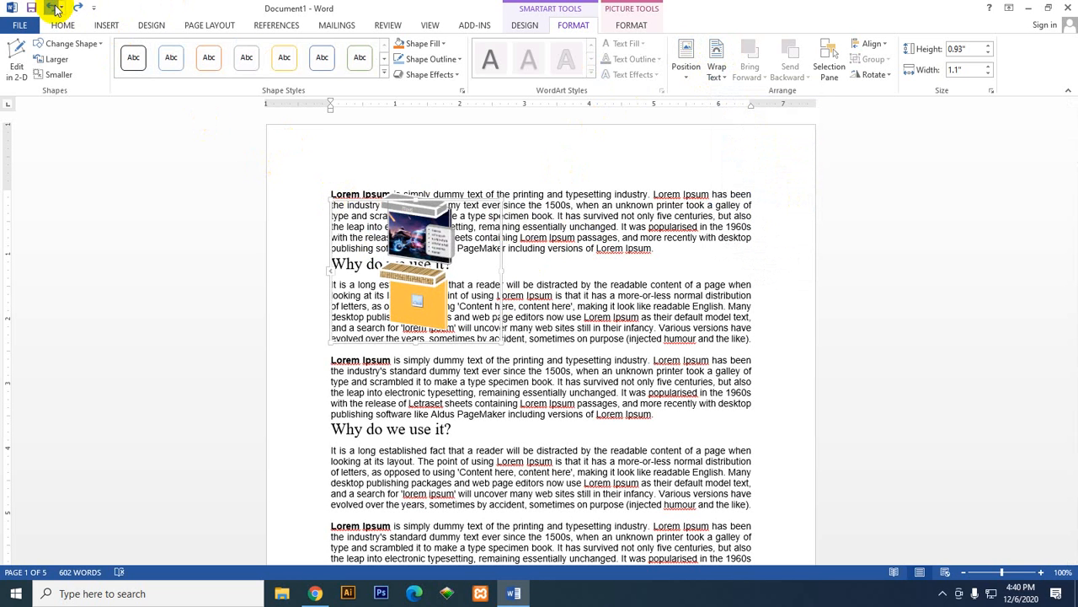
{"action": "left_click", "coordinate": [52, 8]}
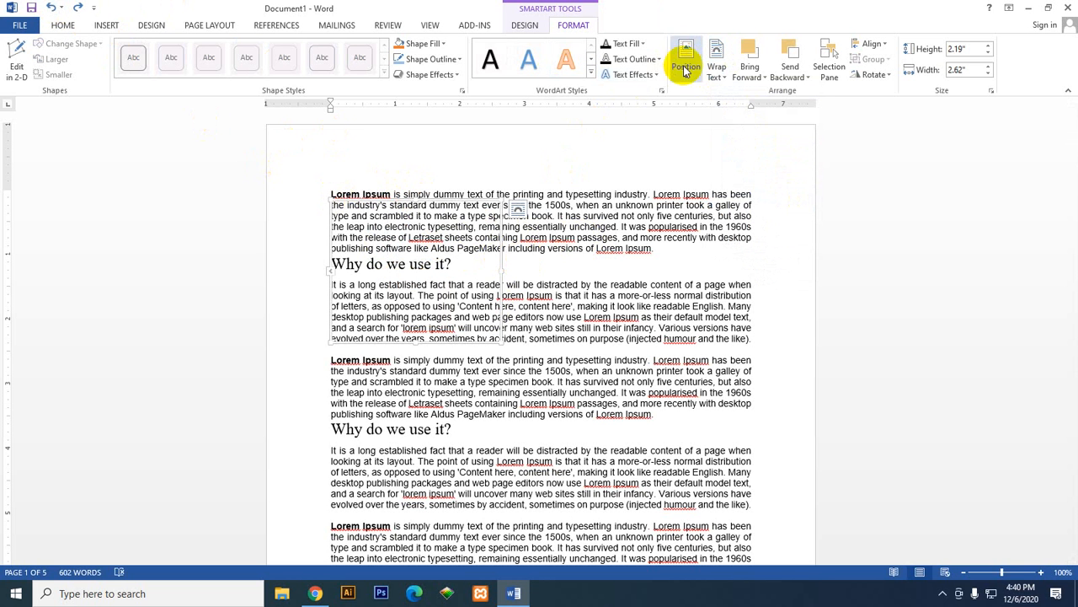
Step: Set the SmartArt graphic's text wrapping to In Front of Text and review the remaining wrapping options
{"action": "left_click", "coordinate": [716, 68]}
{"action": "left_click", "coordinate": [761, 193]}
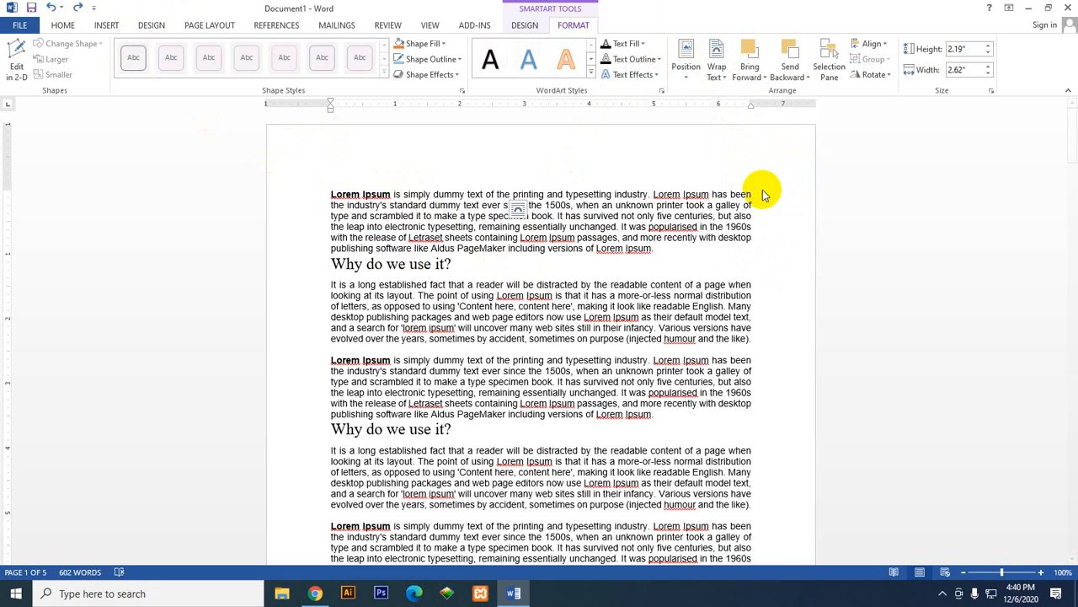
{"action": "left_click", "coordinate": [717, 67]}
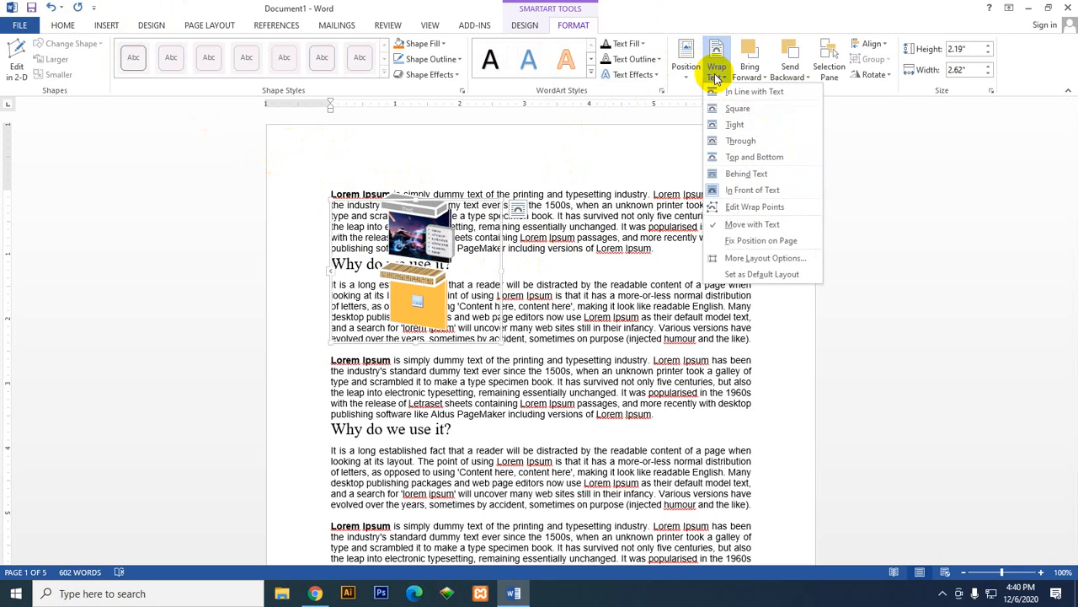
{"action": "left_click", "coordinate": [853, 148]}
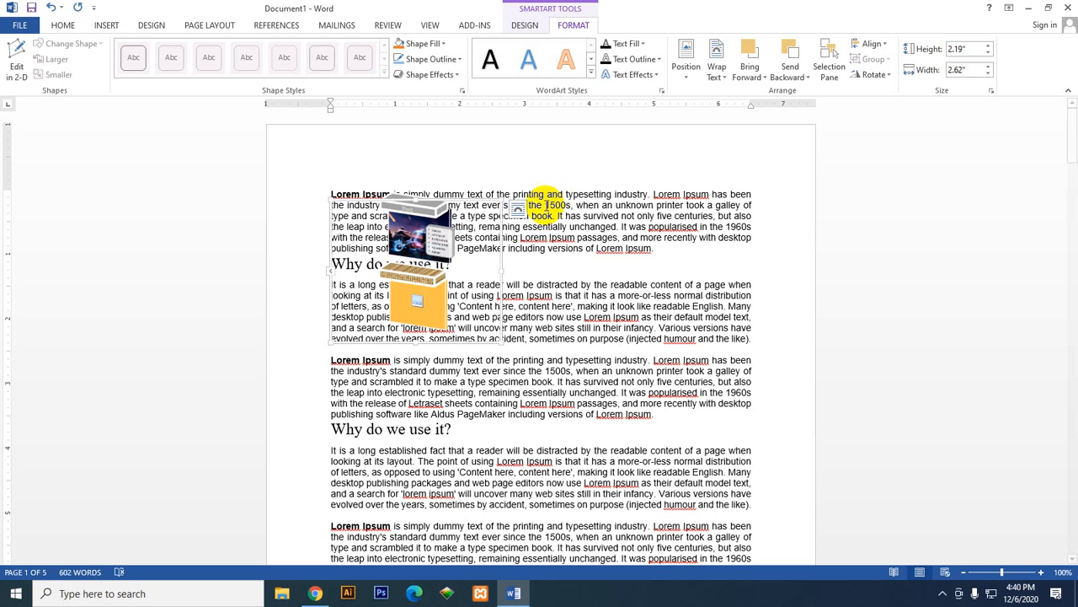
Step: Bring the SmartArt graphic forward one level, and bring it to the front
{"action": "left_click", "coordinate": [758, 76]}
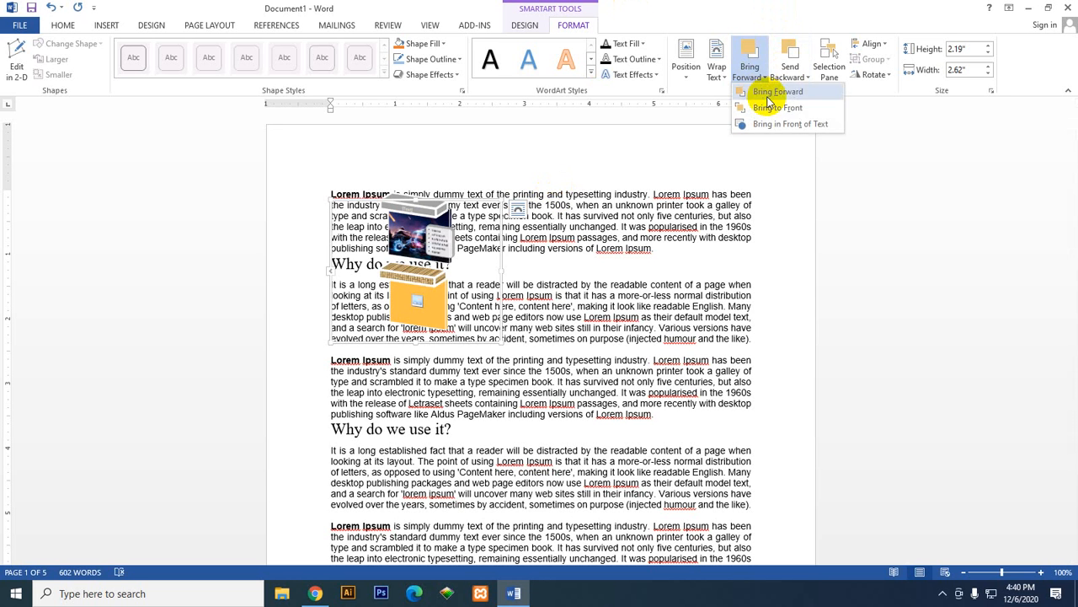
{"action": "left_click", "coordinate": [770, 94]}
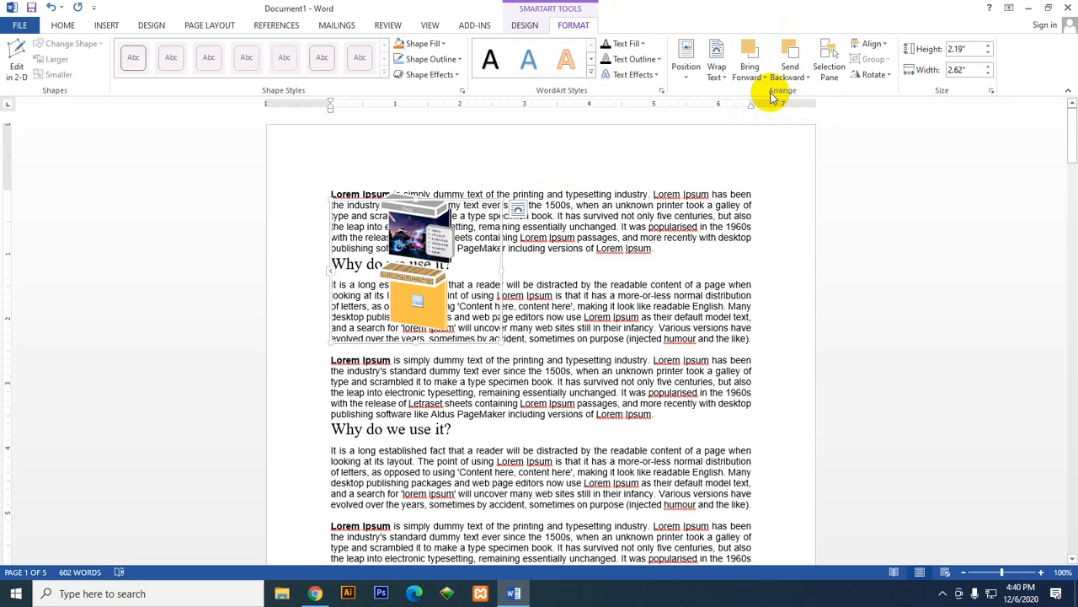
{"action": "left_click", "coordinate": [764, 72]}
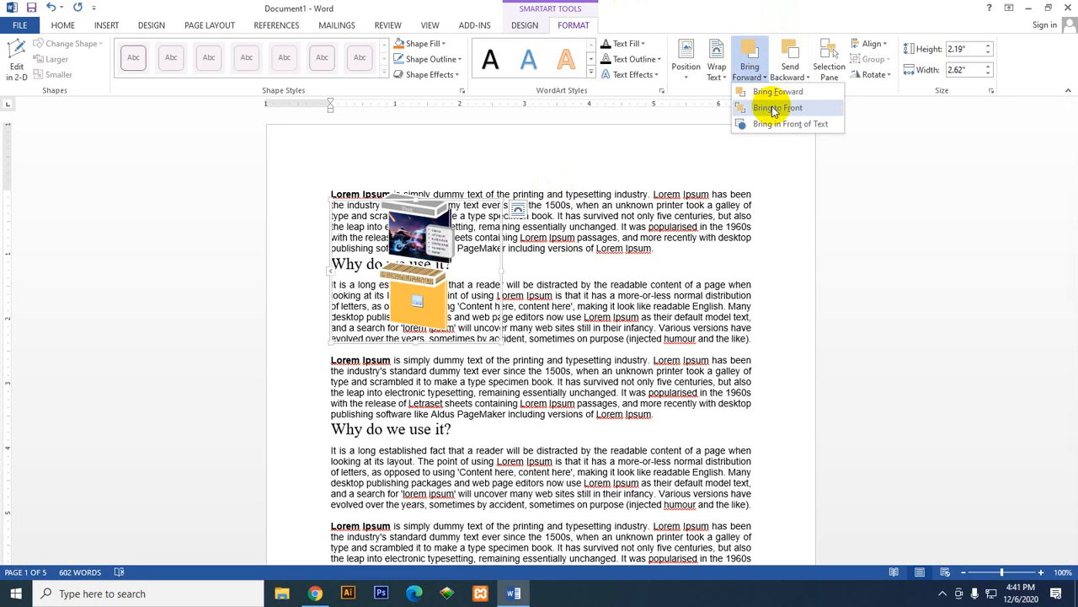
{"action": "left_click", "coordinate": [774, 112]}
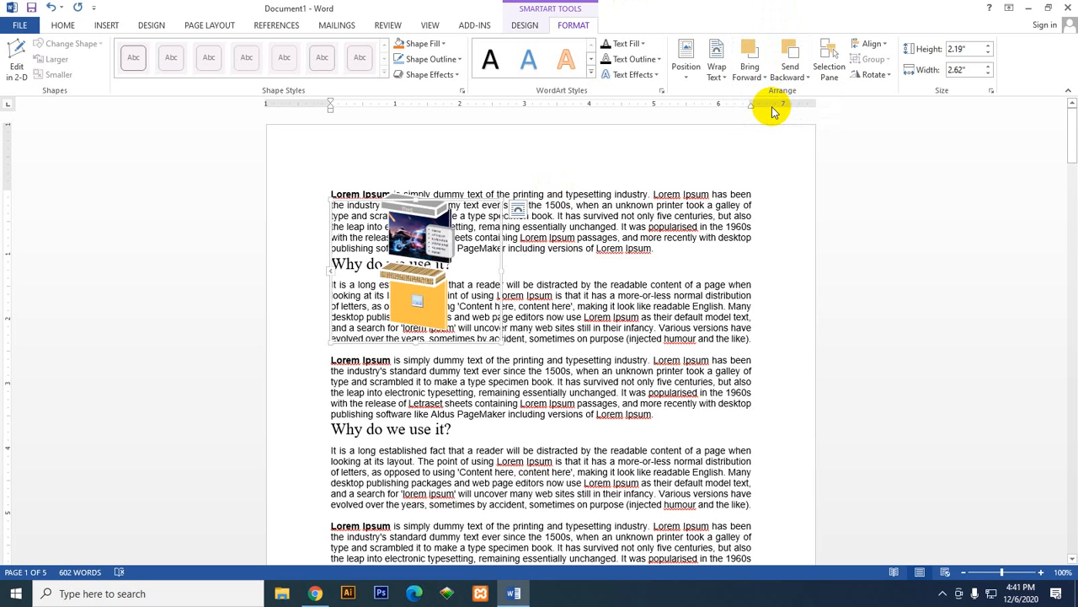
Step: Show the Selection pane to examine the objects listed on the page, and close it
{"action": "left_click", "coordinate": [567, 238]}
{"action": "left_click", "coordinate": [444, 222]}
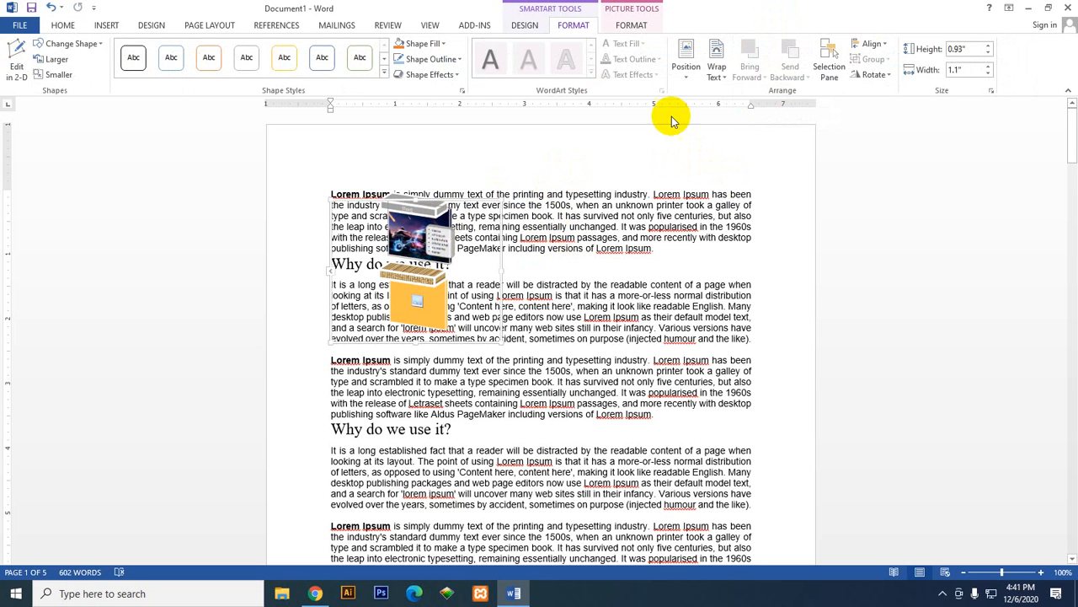
{"action": "left_click", "coordinate": [828, 78]}
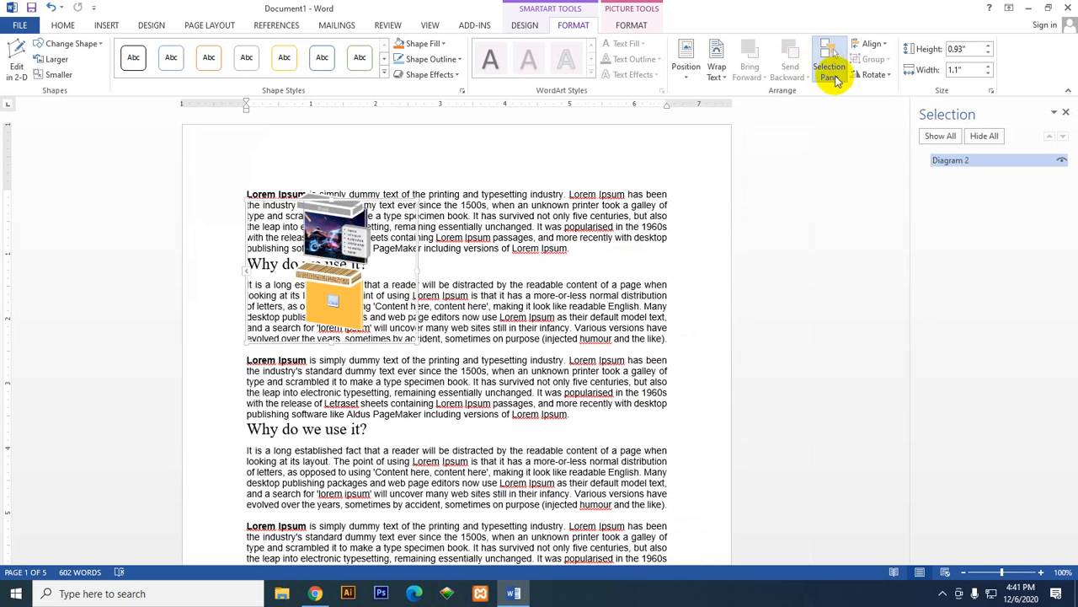
{"action": "left_click", "coordinate": [715, 68]}
{"action": "left_click", "coordinate": [856, 190]}
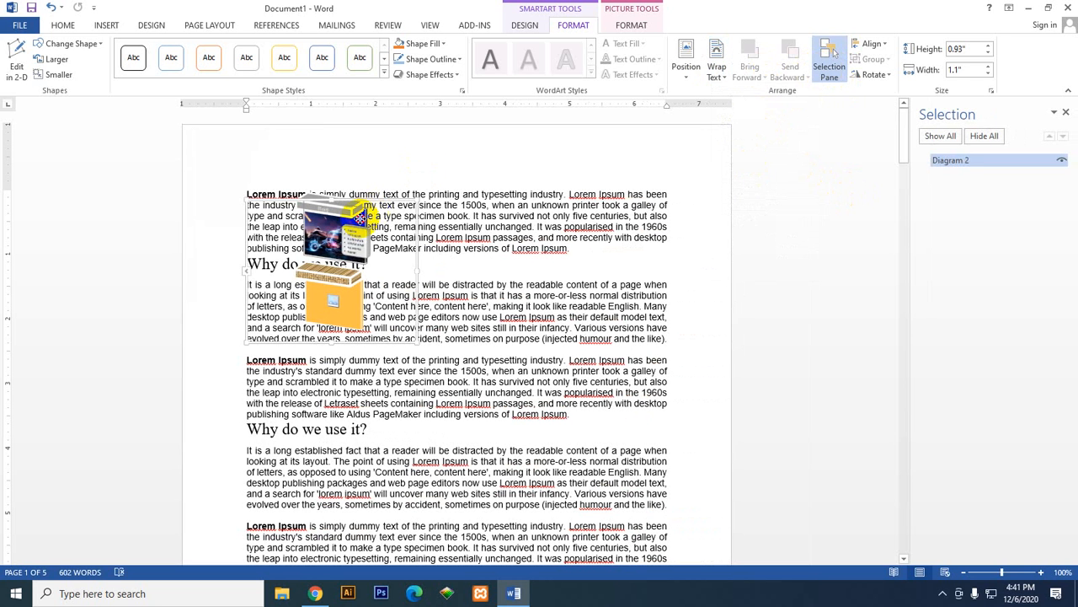
{"action": "left_click", "coordinate": [347, 201]}
{"action": "left_click", "coordinate": [776, 218]}
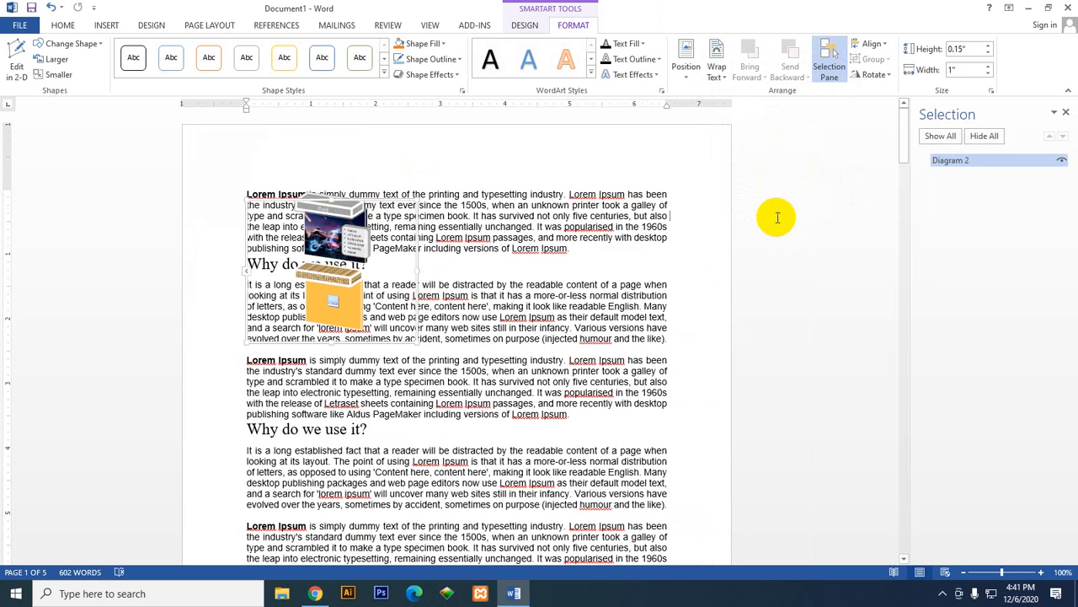
{"action": "left_click", "coordinate": [1065, 112]}
Step: Examine the wrapping and layout size options for a single shape inside the SmartArt graphic without changing them
{"action": "left_click", "coordinate": [434, 205]}
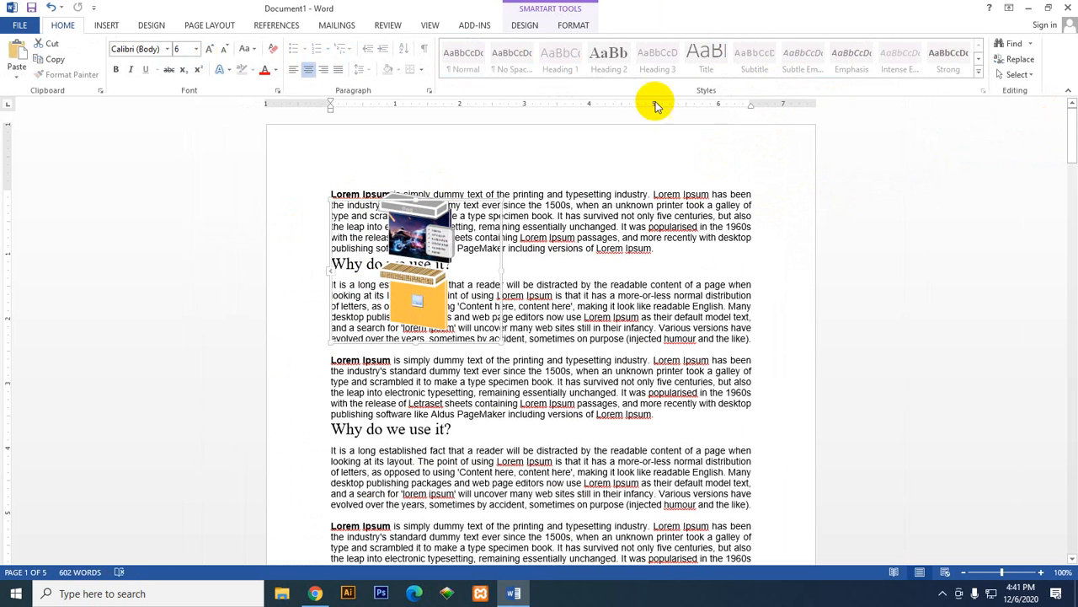
{"action": "left_click", "coordinate": [526, 25]}
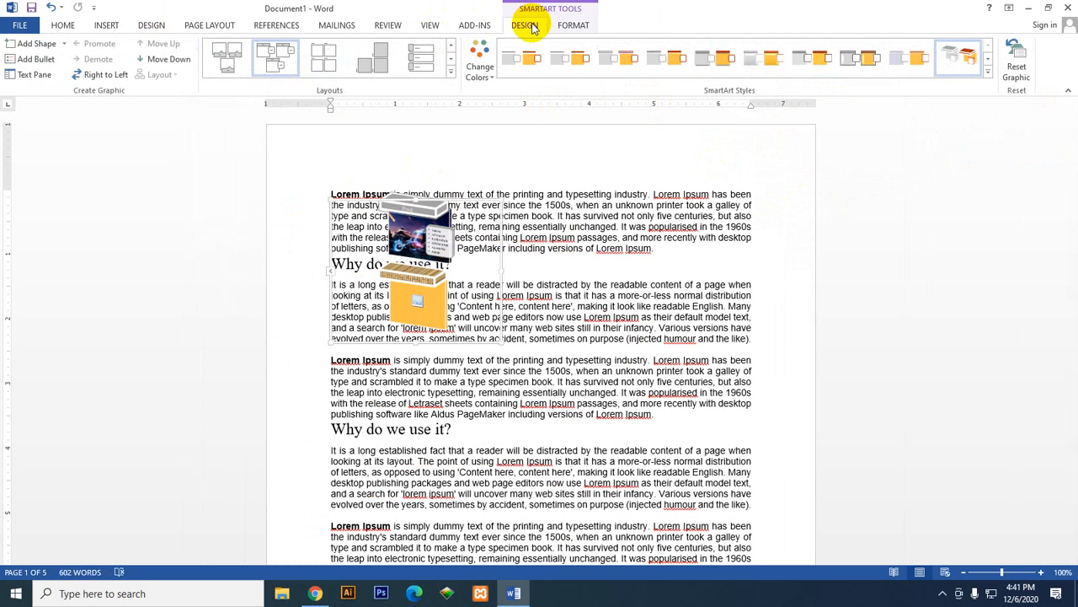
{"action": "left_click", "coordinate": [568, 24]}
{"action": "left_click", "coordinate": [717, 63]}
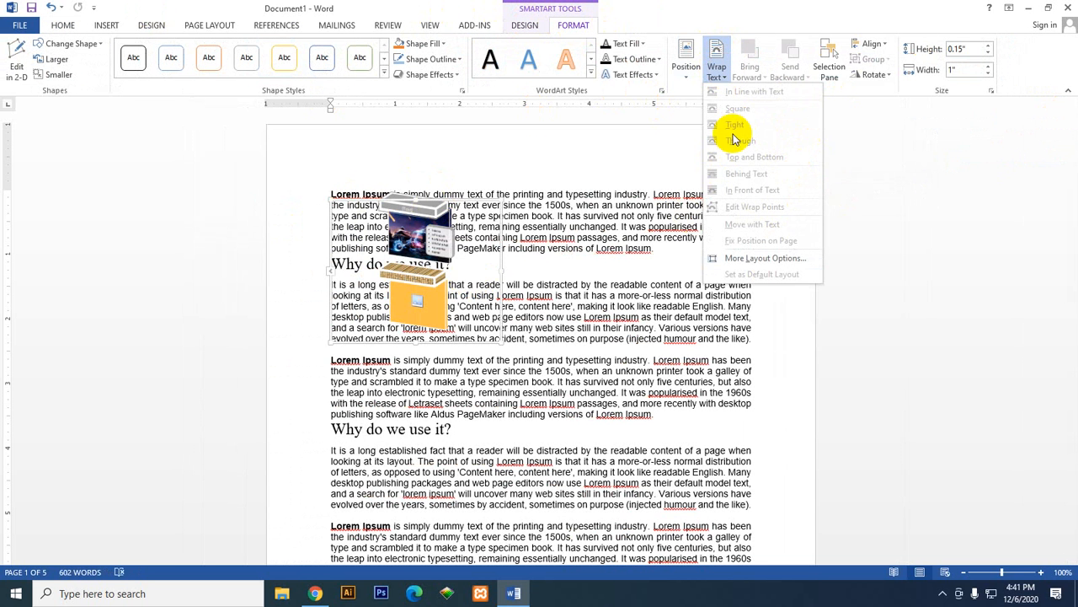
{"action": "left_click", "coordinate": [756, 259]}
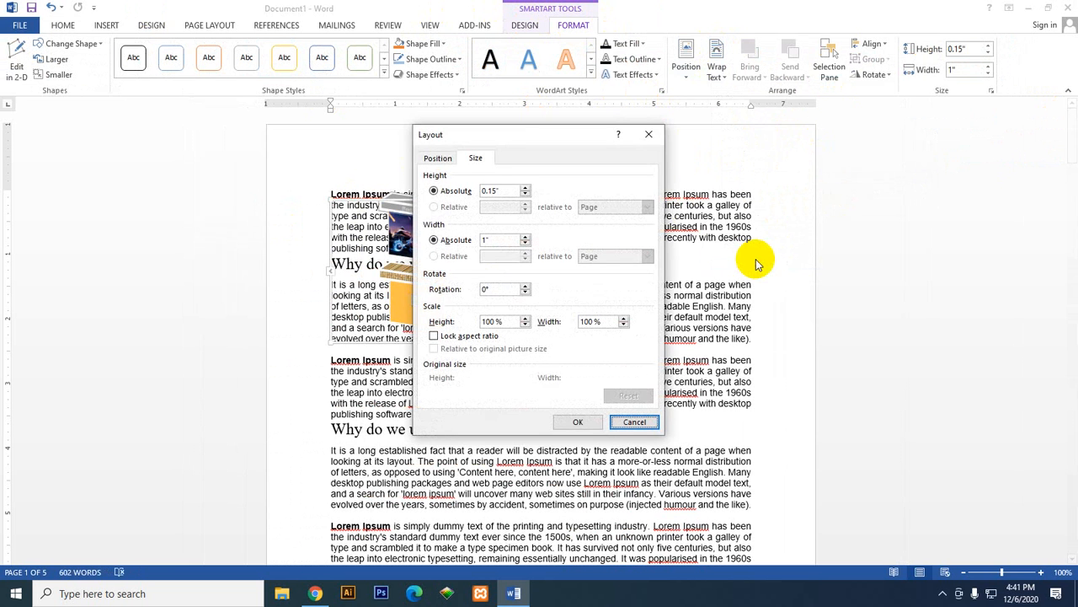
{"action": "left_click", "coordinate": [645, 133]}
{"action": "left_click", "coordinate": [691, 72]}
{"action": "left_click", "coordinate": [689, 54]}
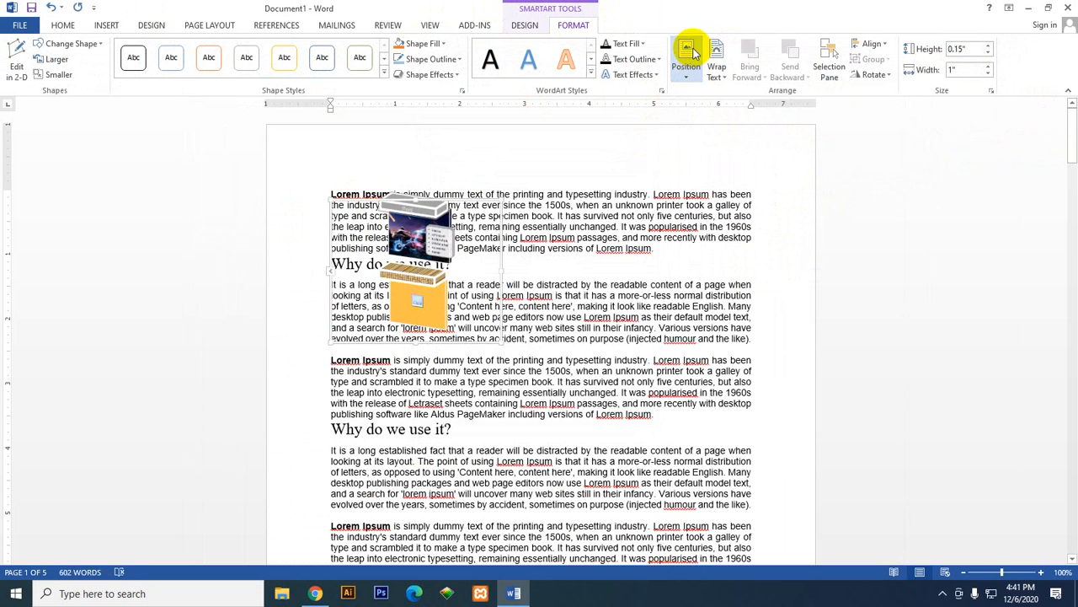
Step: Select the whole SmartArt graphic, send it backward one level, and send it to the back
{"action": "left_click", "coordinate": [418, 250]}
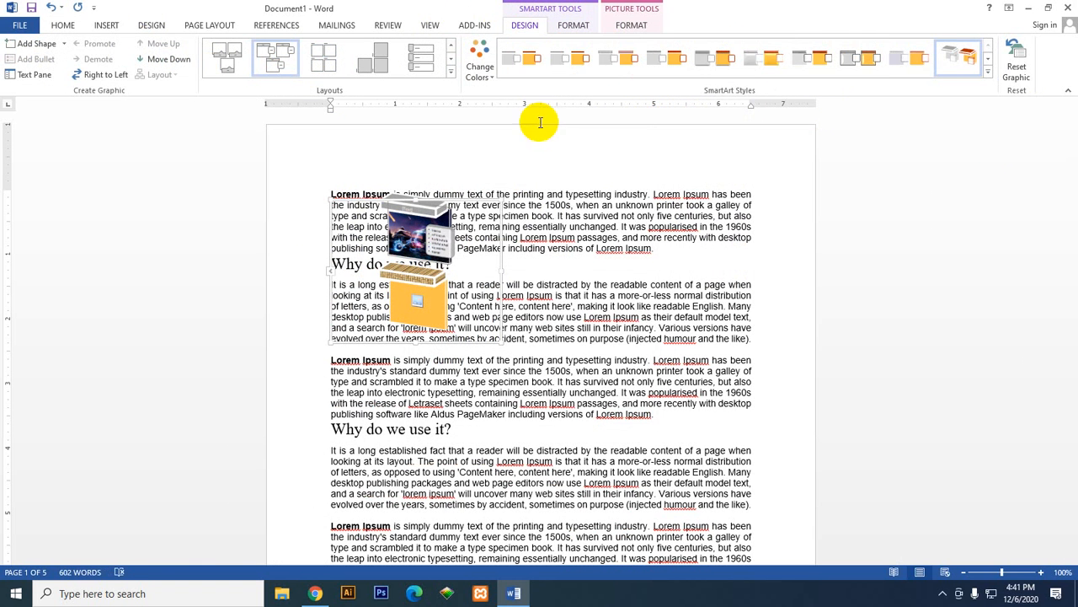
{"action": "left_click", "coordinate": [417, 300]}
{"action": "left_click", "coordinate": [501, 338]}
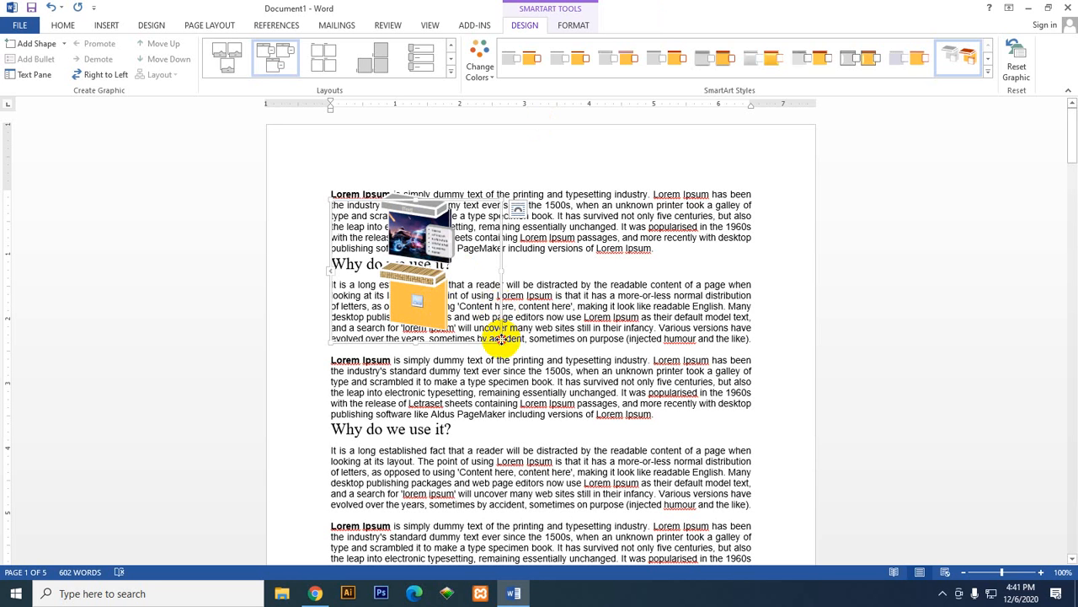
{"action": "left_click", "coordinate": [573, 26]}
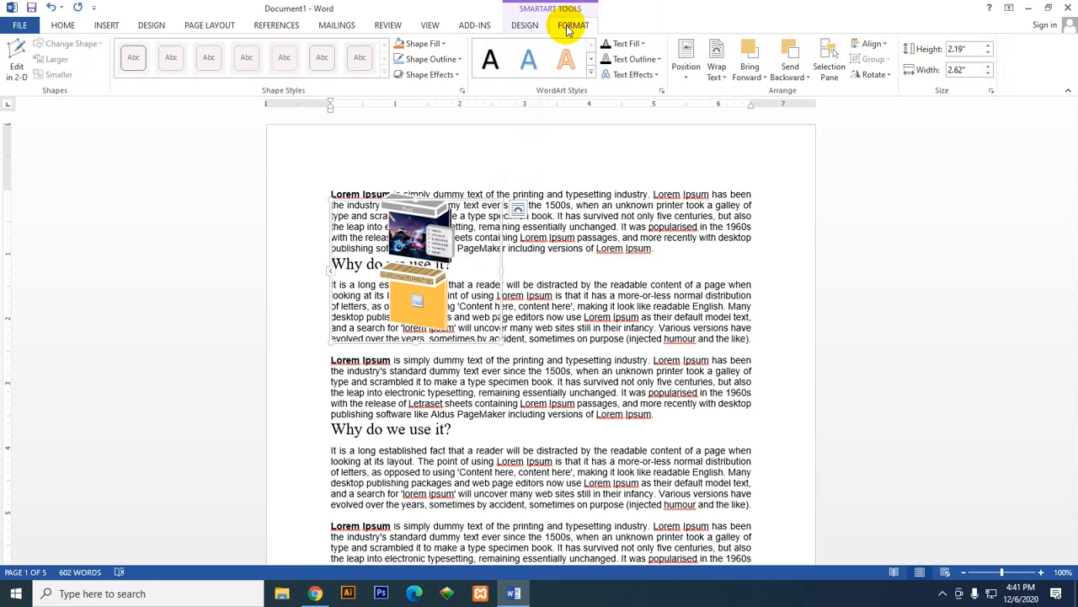
{"action": "left_click", "coordinate": [723, 66]}
{"action": "left_click", "coordinate": [781, 70]}
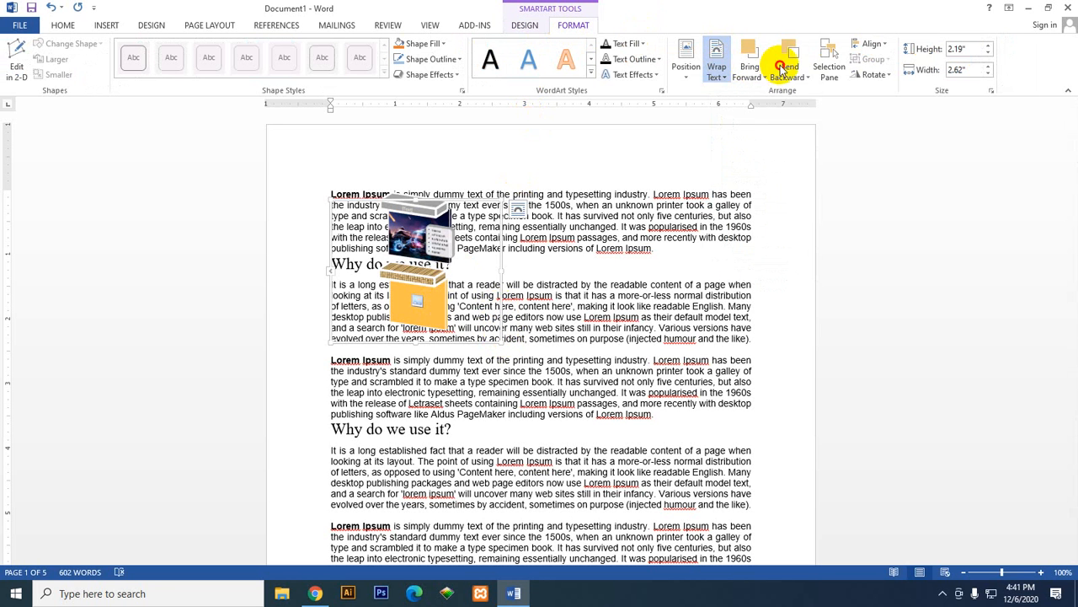
{"action": "left_click", "coordinate": [801, 92]}
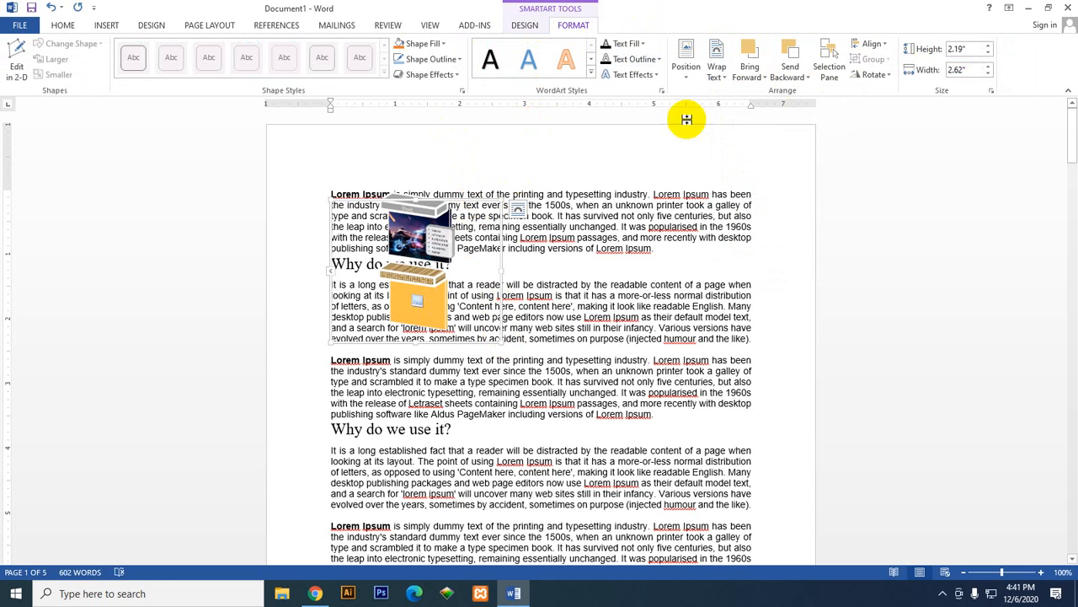
{"action": "left_click", "coordinate": [782, 81]}
{"action": "left_click", "coordinate": [796, 106]}
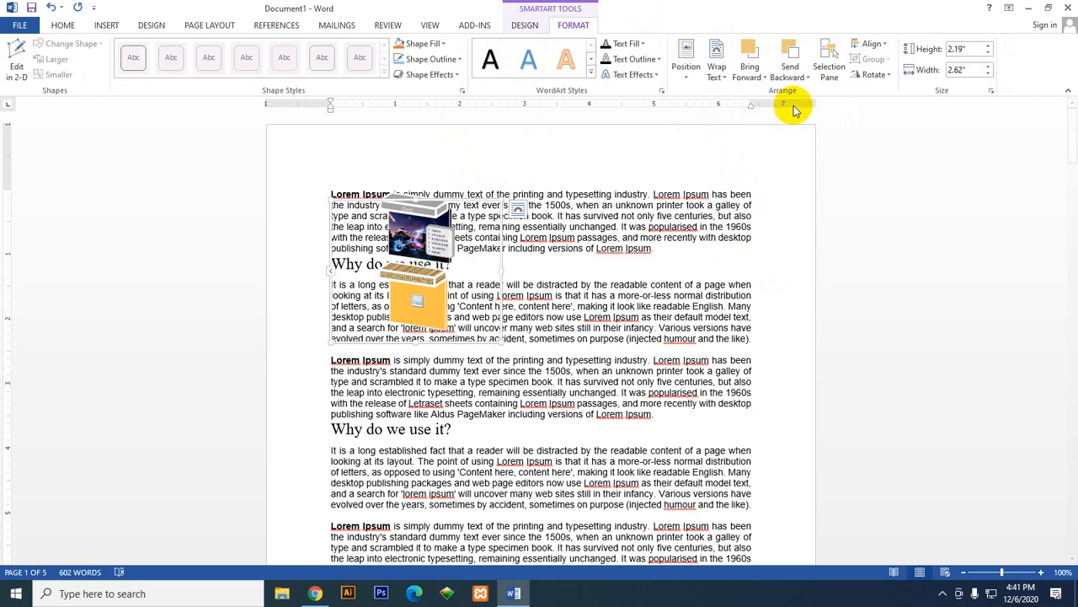
Step: Set the SmartArt graphic's text wrapping to Square and position it at the top center of the page
{"action": "left_click", "coordinate": [795, 81]}
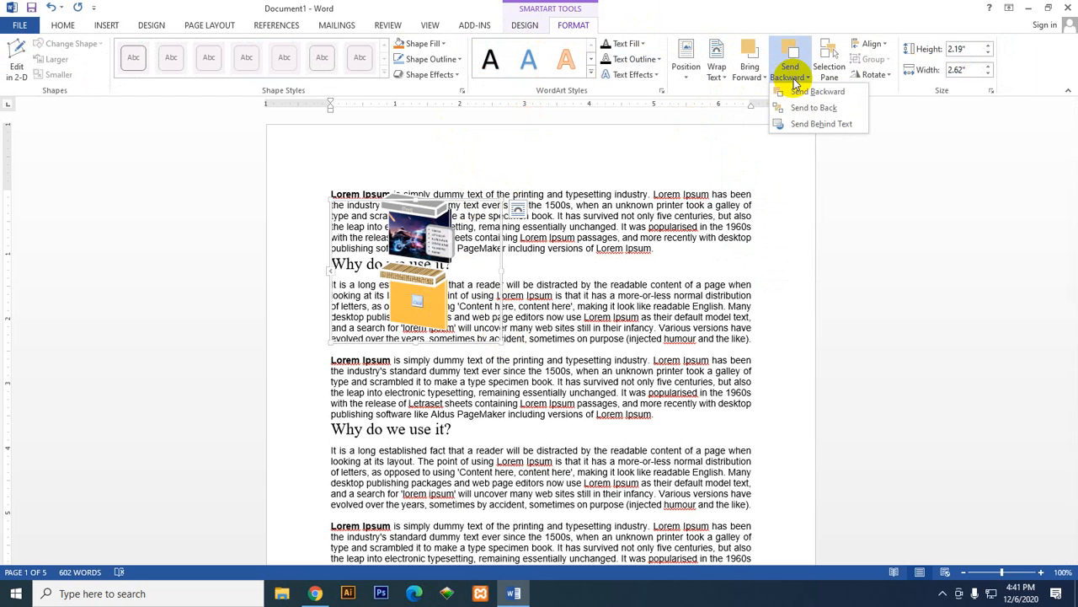
{"action": "left_click", "coordinate": [688, 71]}
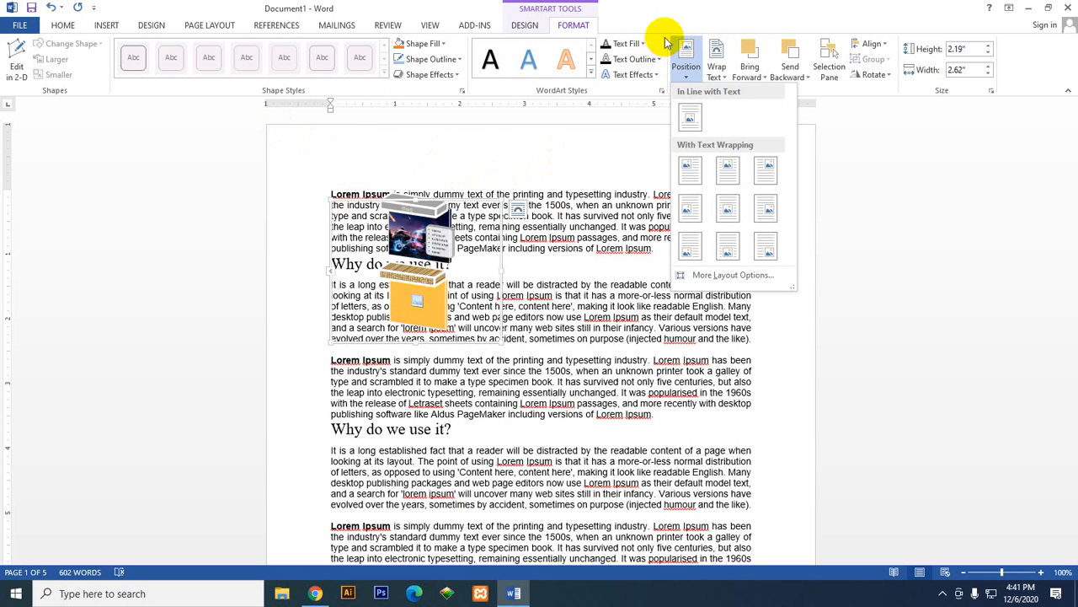
{"action": "left_click", "coordinate": [716, 66]}
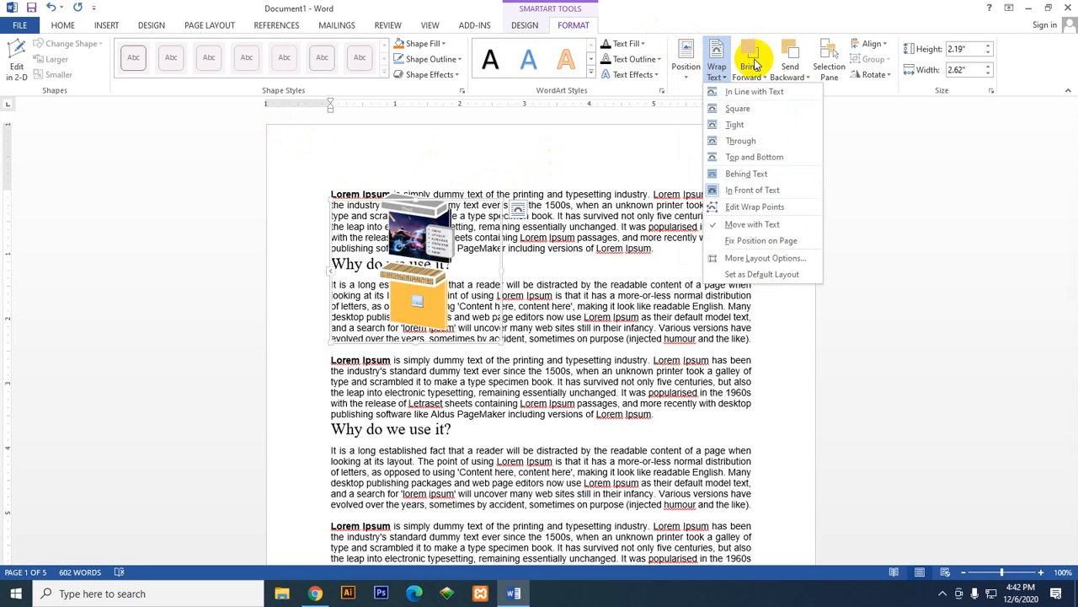
{"action": "left_click", "coordinate": [765, 107]}
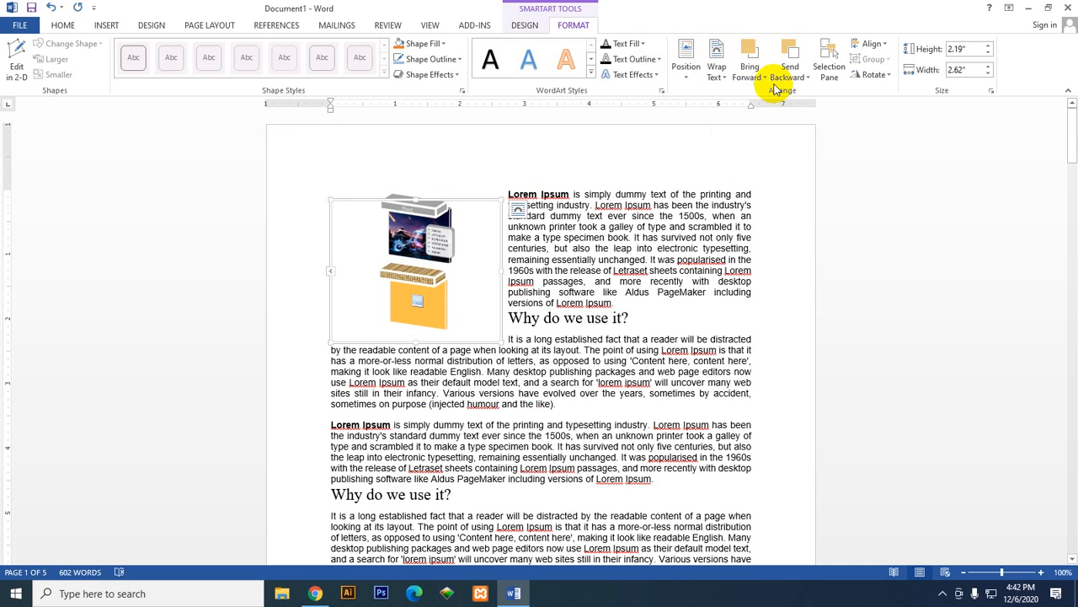
{"action": "left_click", "coordinate": [687, 68]}
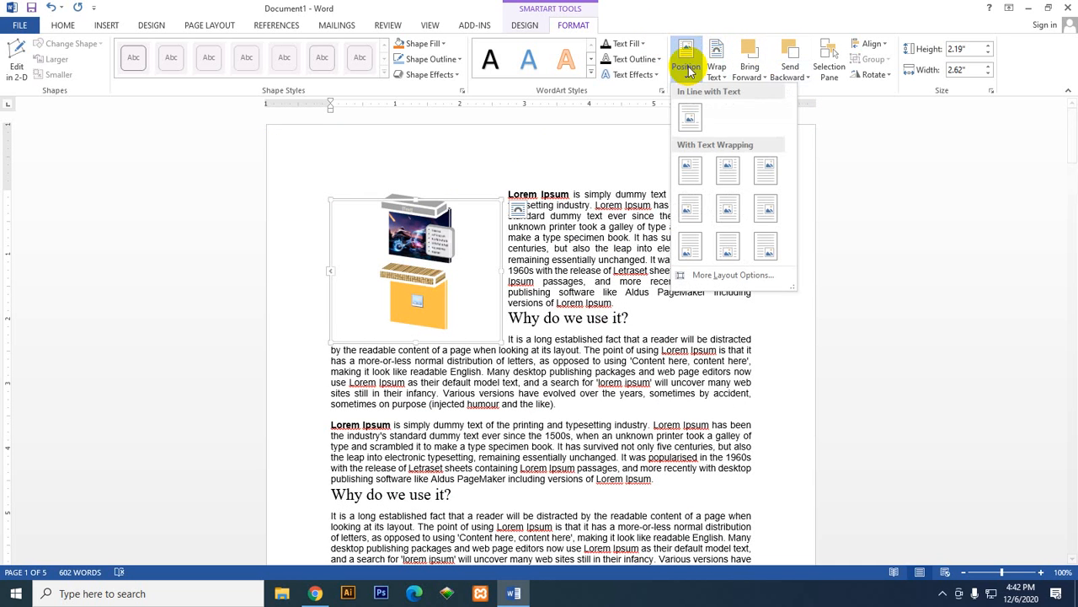
{"action": "left_click", "coordinate": [726, 169]}
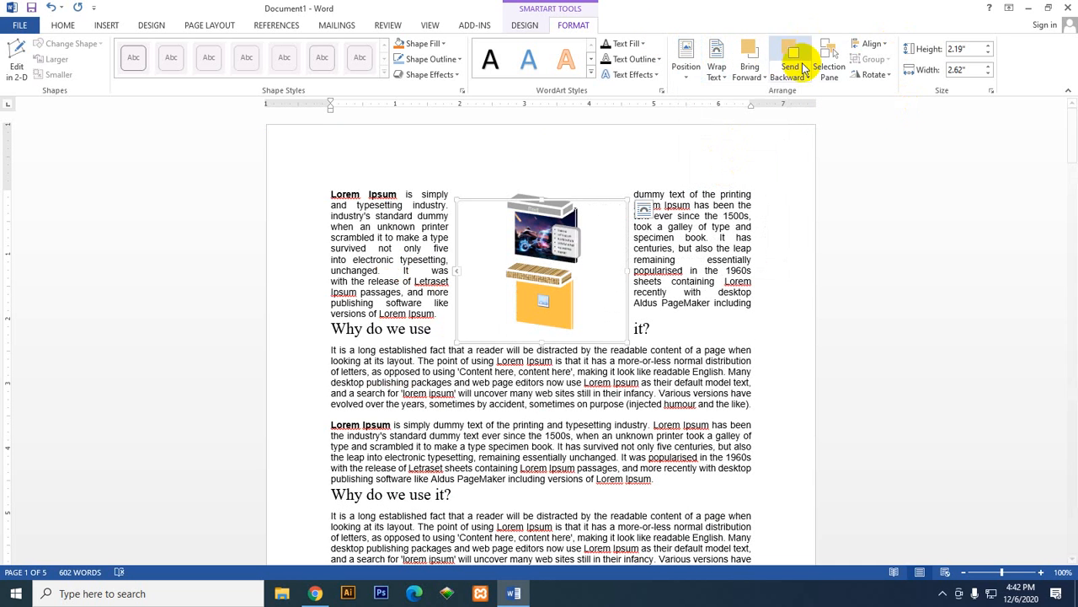
Step: Show the Selection pane and open the SmartArt graphic's name for editing
{"action": "left_click", "coordinate": [830, 70]}
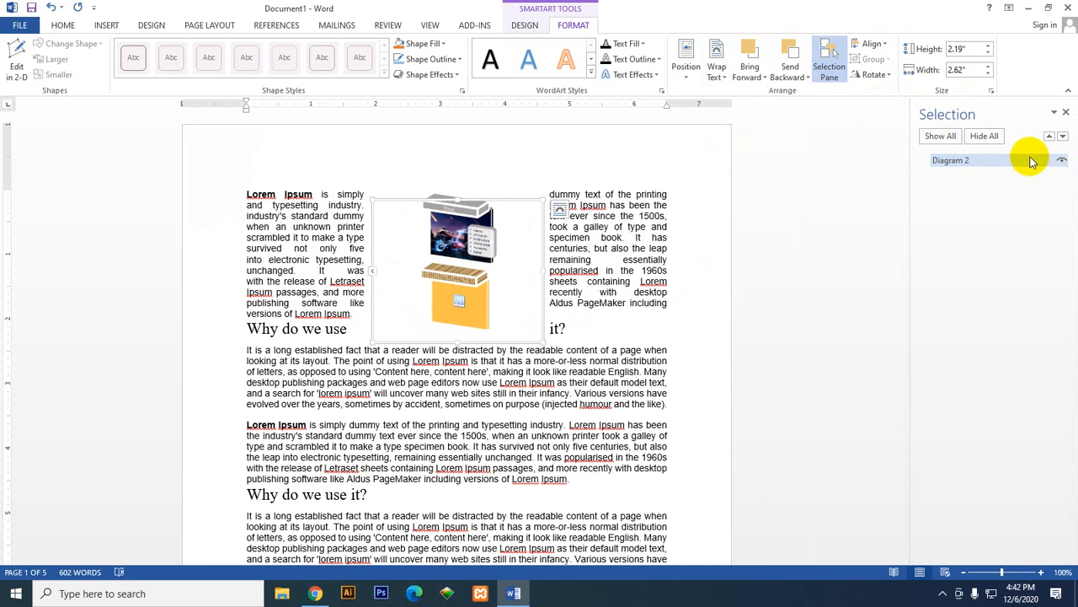
{"action": "left_click", "coordinate": [982, 161]}
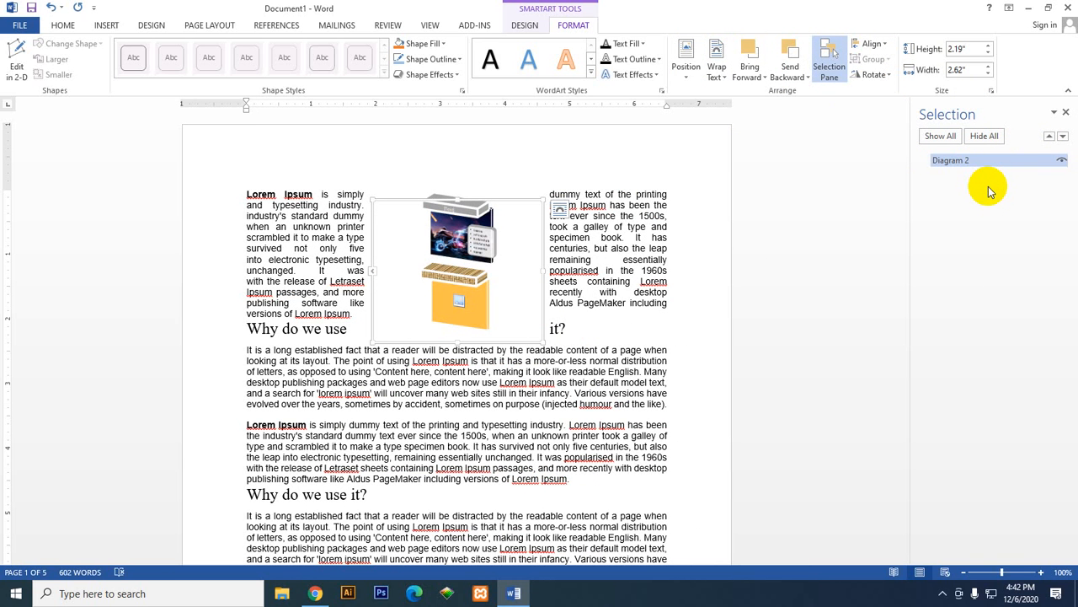
{"action": "double_click", "coordinate": [1000, 161]}
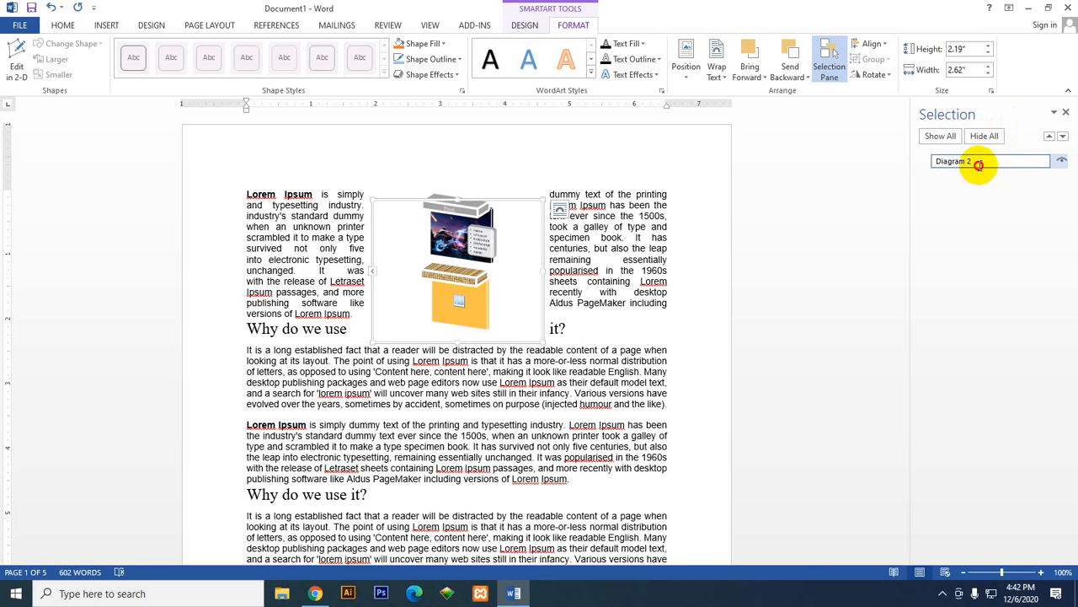
{"action": "left_click_drag", "start_coordinate": [982, 161], "coordinate": [905, 161]}
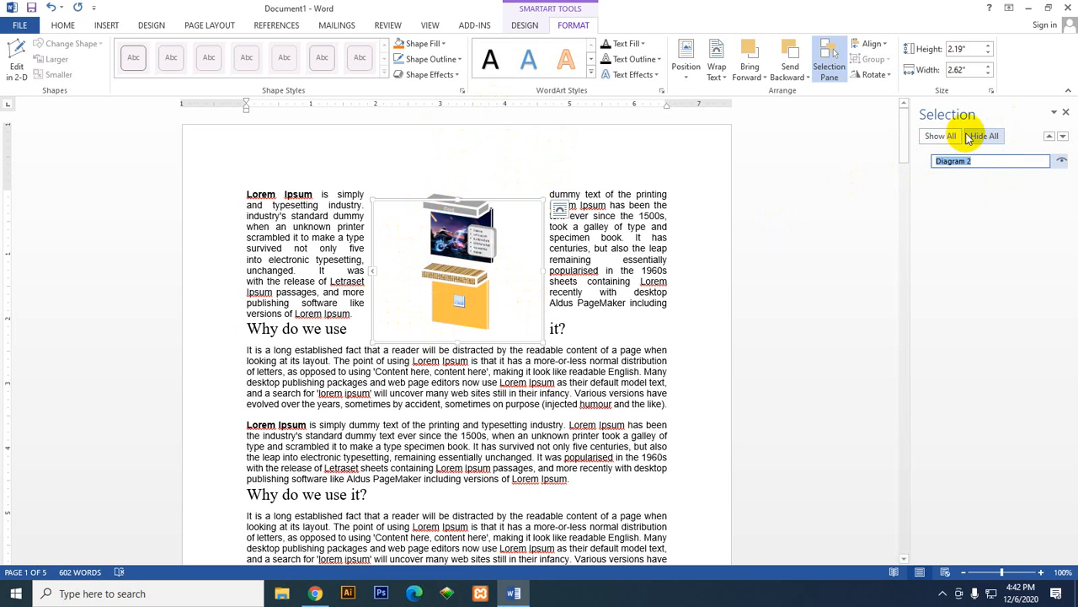
Step: Hide the SmartArt graphic and show it again twice using its visibility setting, and close the Selection pane
{"action": "left_click", "coordinate": [1062, 162]}
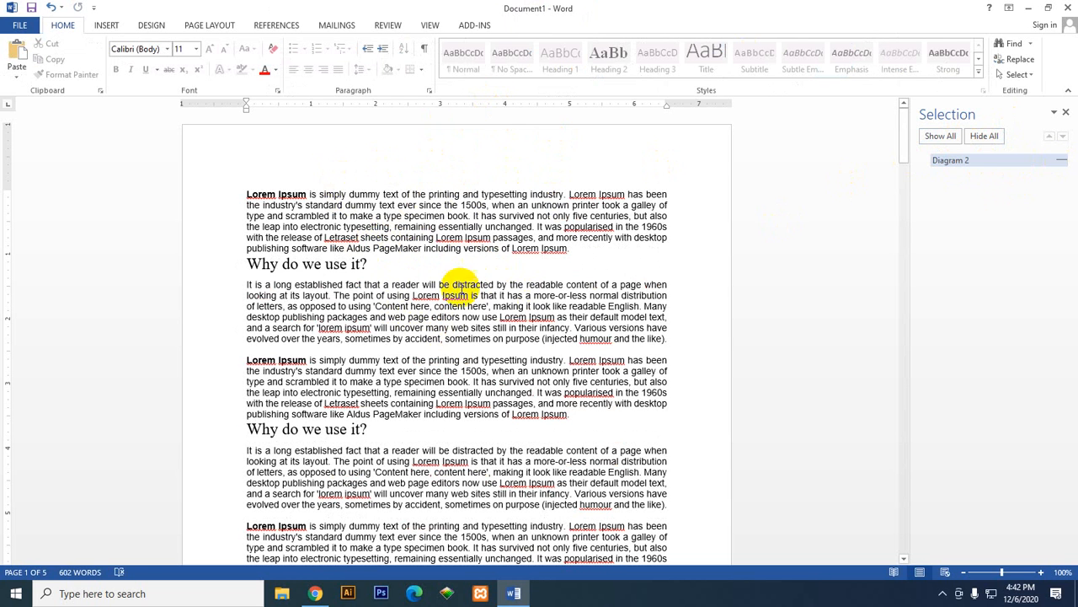
{"action": "left_click", "coordinate": [1063, 163]}
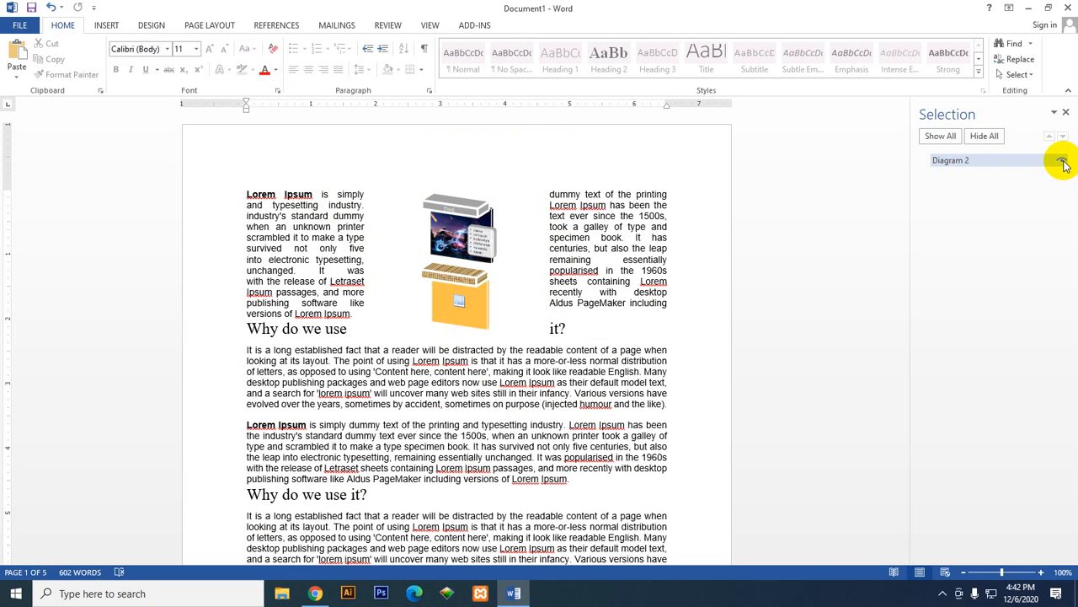
{"action": "left_click", "coordinate": [1062, 163]}
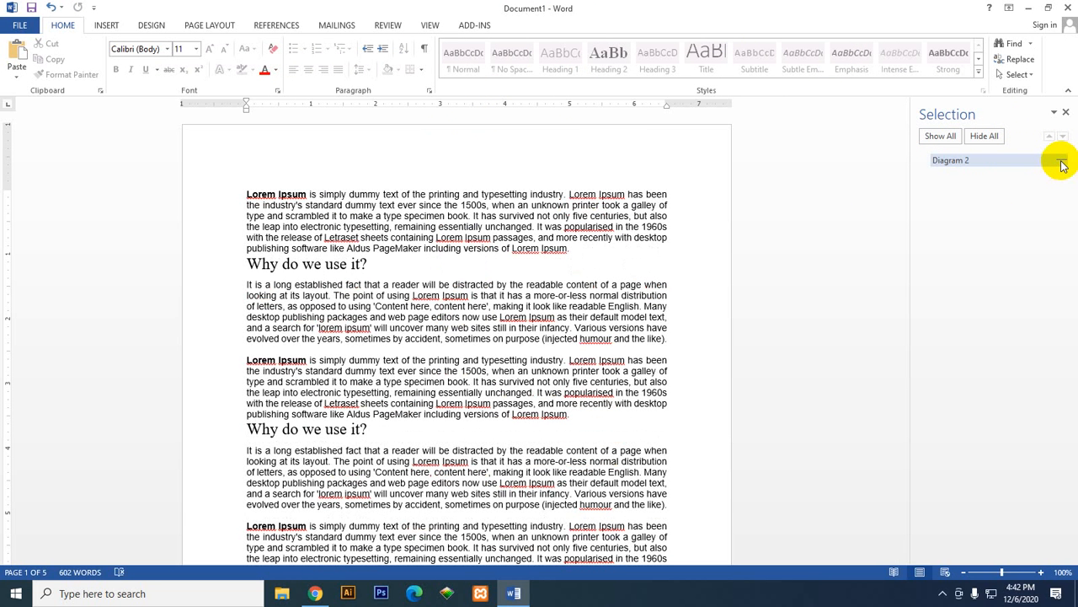
{"action": "left_click", "coordinate": [1062, 163]}
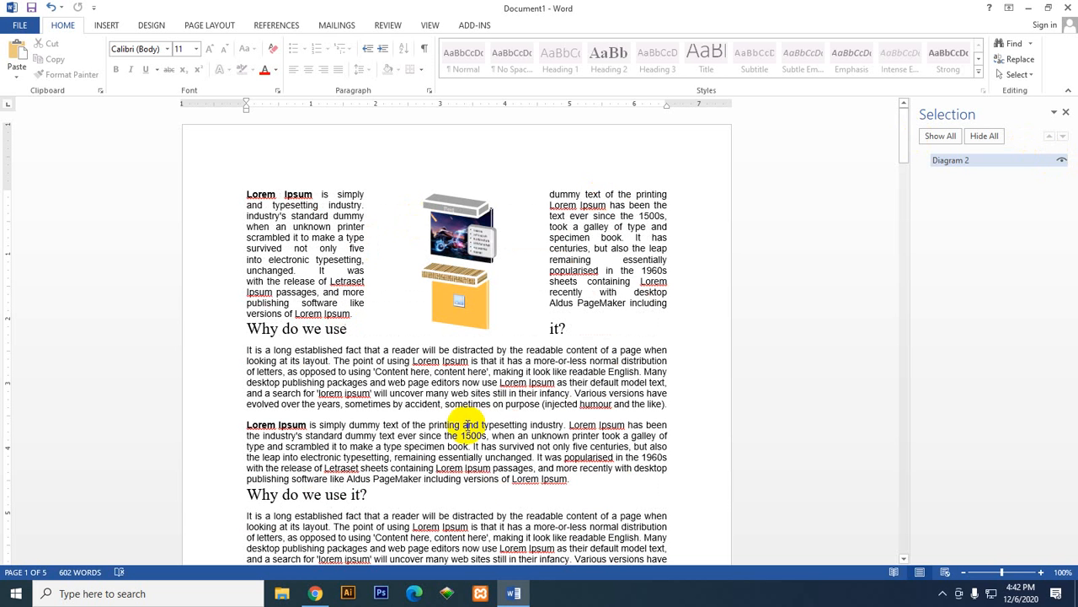
{"action": "scroll", "coordinate": [539, 447], "scroll_direction": "down", "scroll_amount": 3}
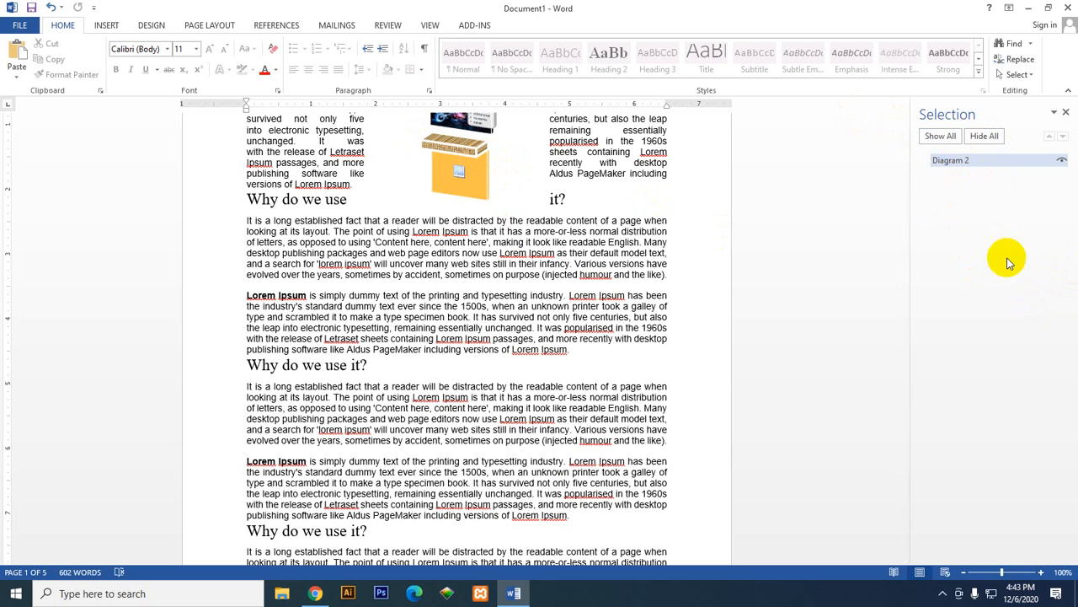
{"action": "scroll", "coordinate": [891, 323], "scroll_direction": "up", "scroll_amount": 4}
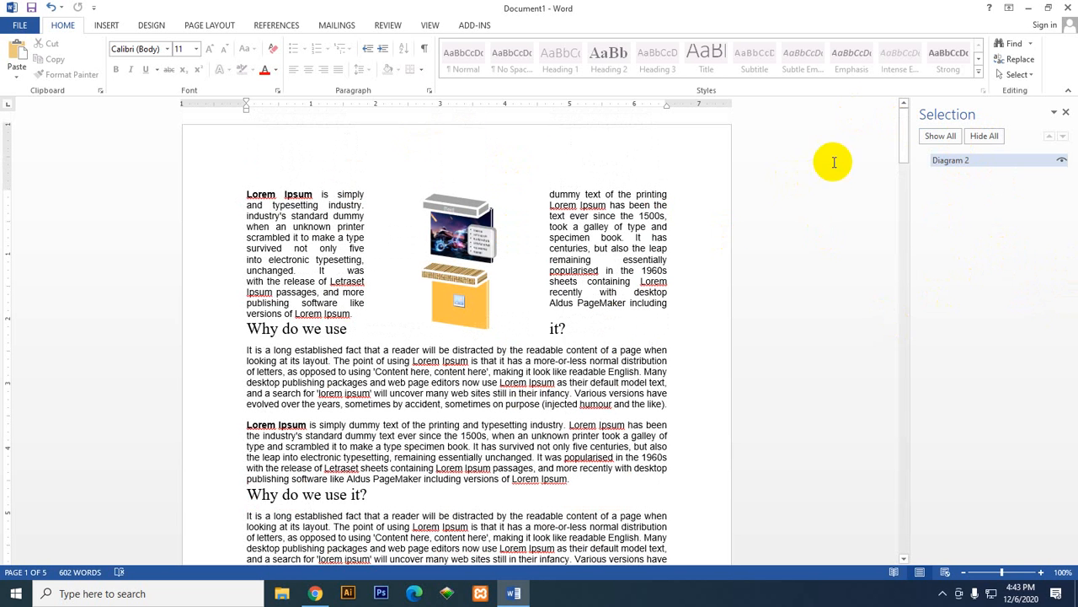
{"action": "left_click", "coordinate": [1066, 112]}
Step: Examine the alignment and position options for a single picture shape inside the SmartArt graphic
{"action": "left_click", "coordinate": [586, 228]}
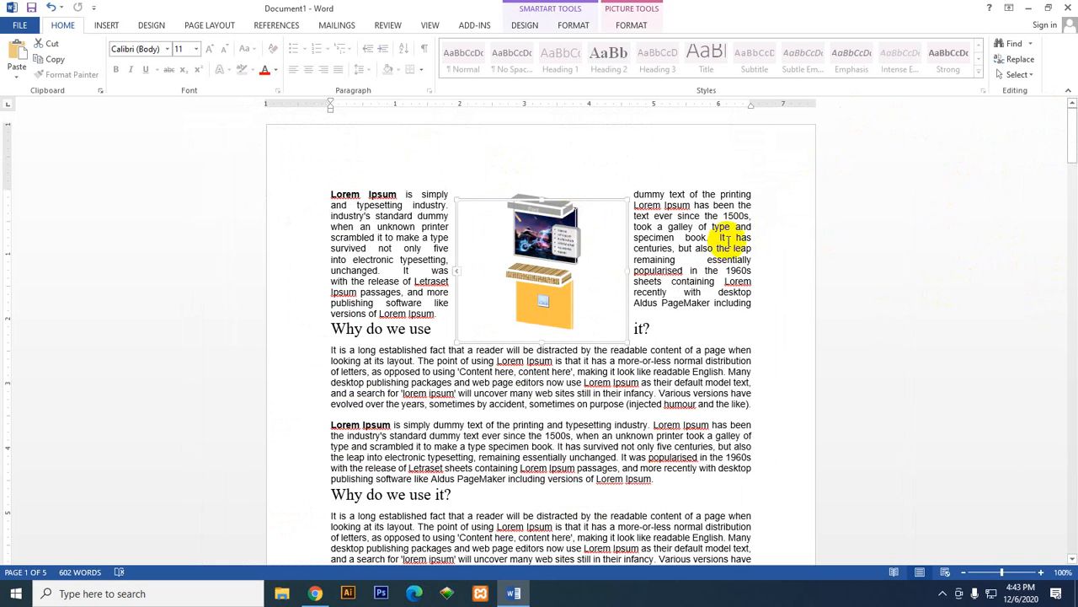
{"action": "left_click", "coordinate": [587, 30]}
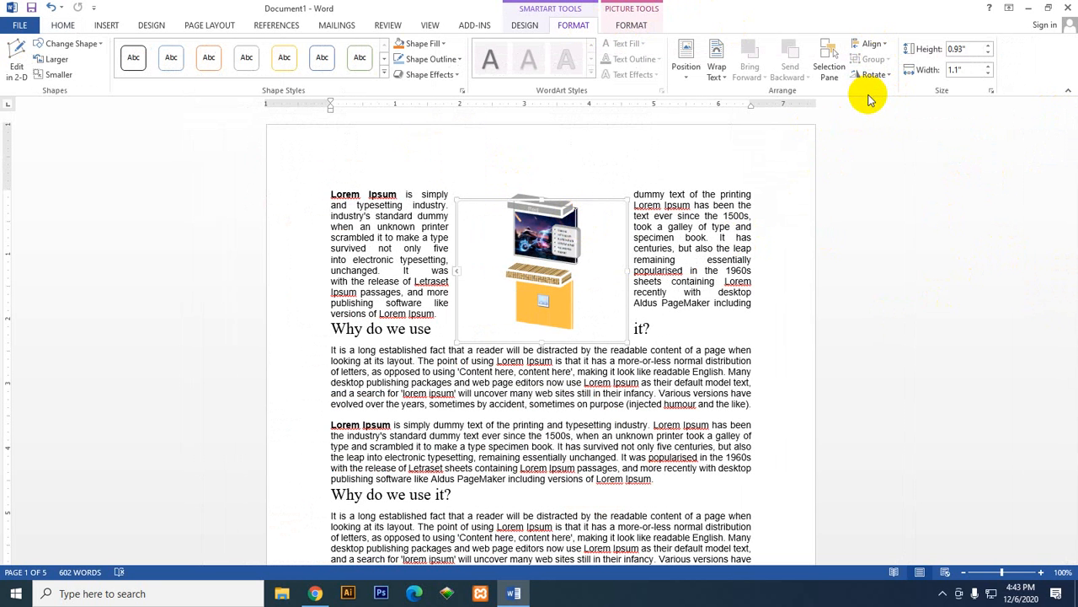
{"action": "left_click", "coordinate": [873, 45]}
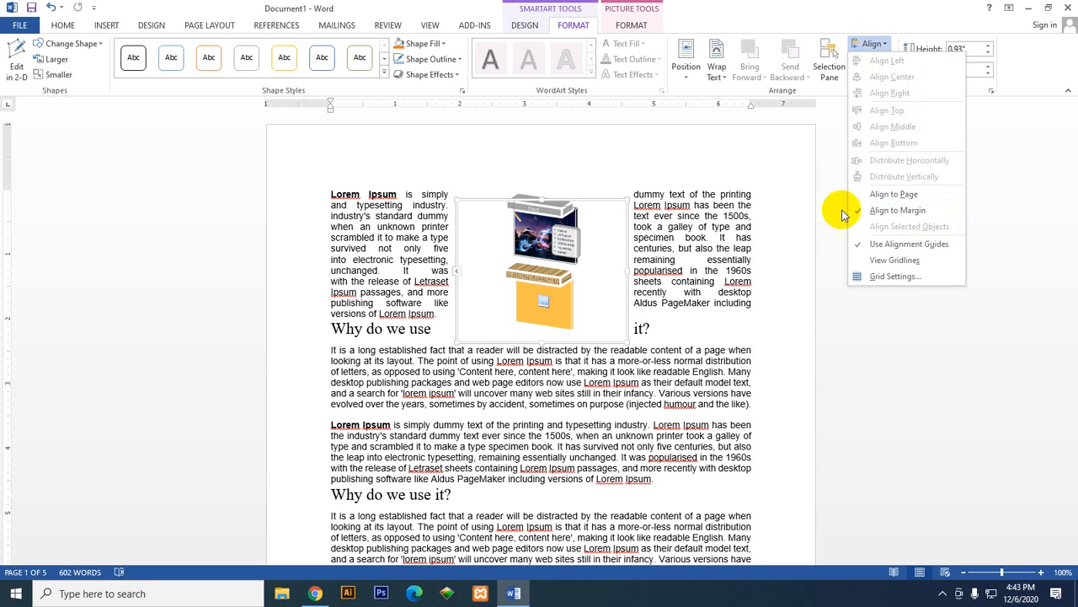
{"action": "left_click", "coordinate": [686, 66]}
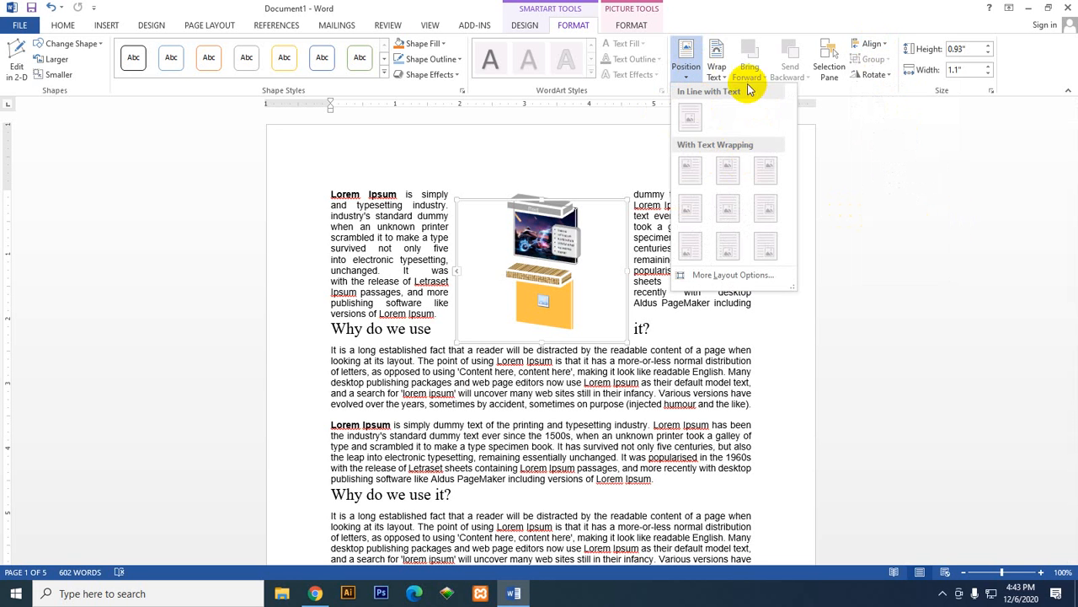
Step: Select the whole SmartArt graphic and widen its frame slightly to about 2.76"
{"action": "left_click", "coordinate": [606, 272]}
{"action": "triple_click", "coordinate": [606, 193]}
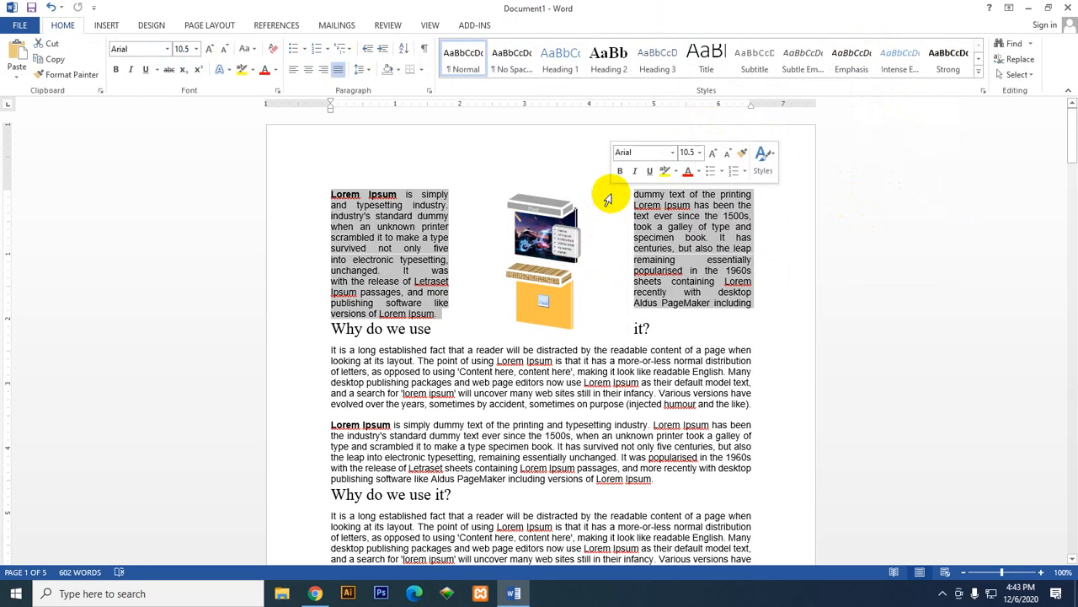
{"action": "left_click", "coordinate": [569, 244]}
{"action": "left_click", "coordinate": [563, 318]}
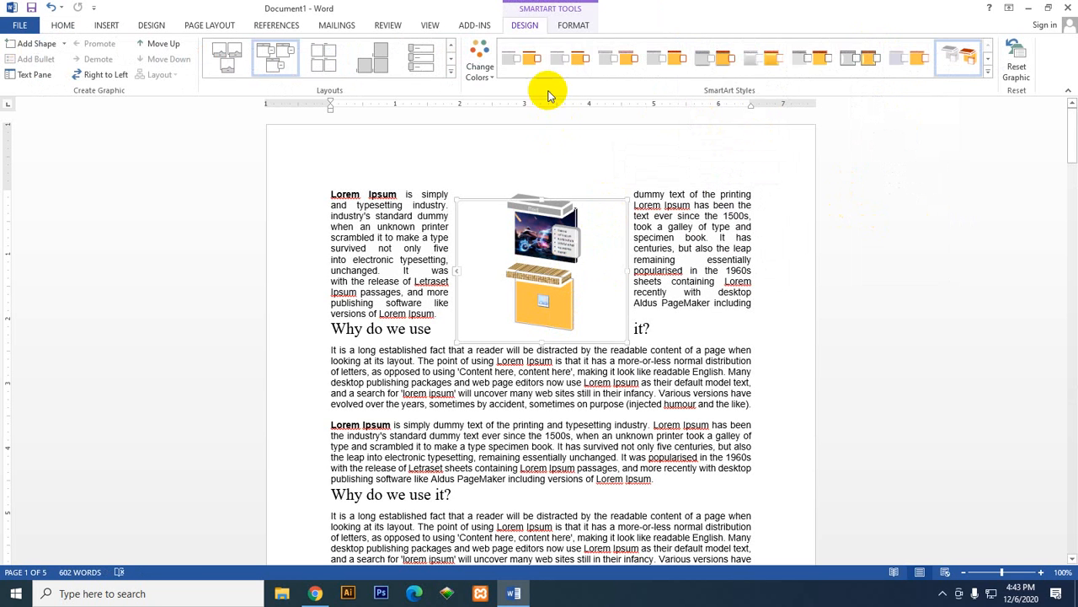
{"action": "left_click", "coordinate": [619, 195]}
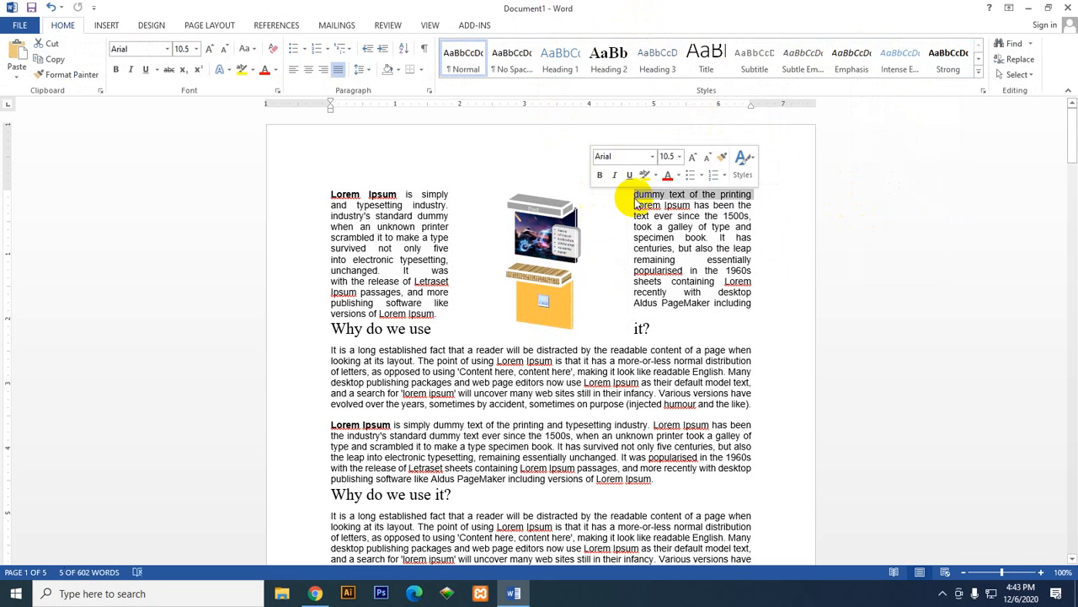
{"action": "left_click", "coordinate": [610, 306]}
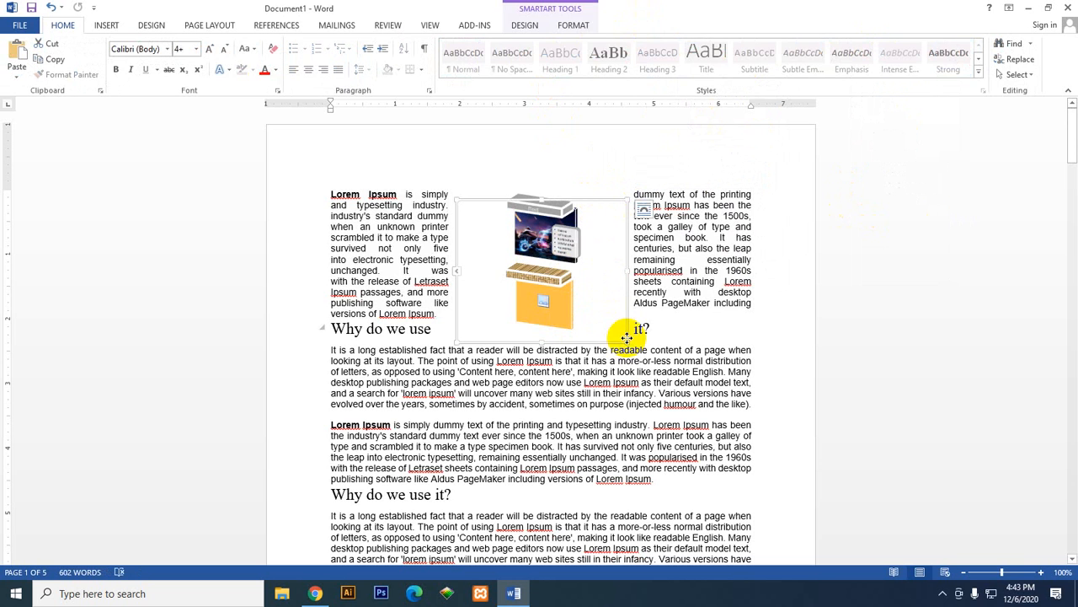
{"action": "left_click", "coordinate": [526, 25]}
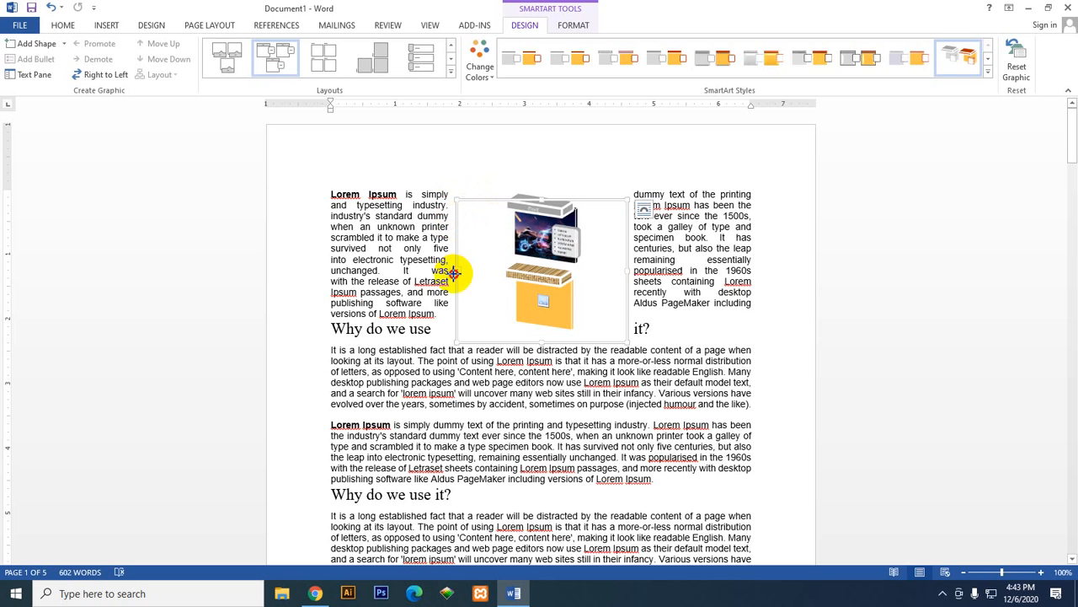
{"action": "mouse_move", "coordinate": [452, 269]}
{"action": "left_mouse_down"}
{"action": "mouse_move", "coordinate": [433, 270]}
{"action": "mouse_move", "coordinate": [445, 269]}
{"action": "left_mouse_up"}
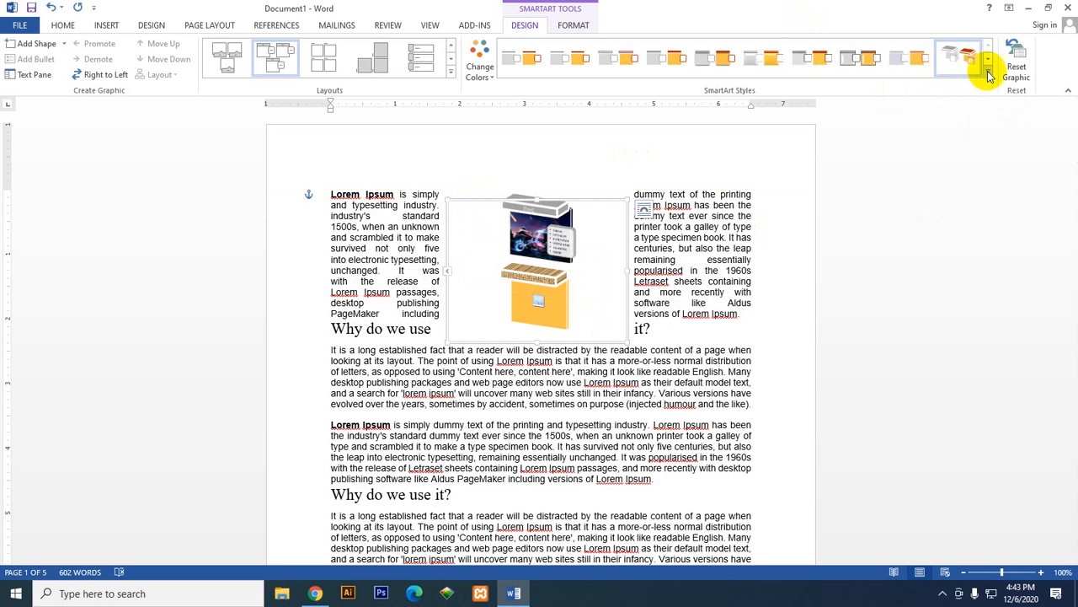
Step: Distribute the SmartArt graphic vertically relative to the page margins
{"action": "left_click", "coordinate": [575, 27]}
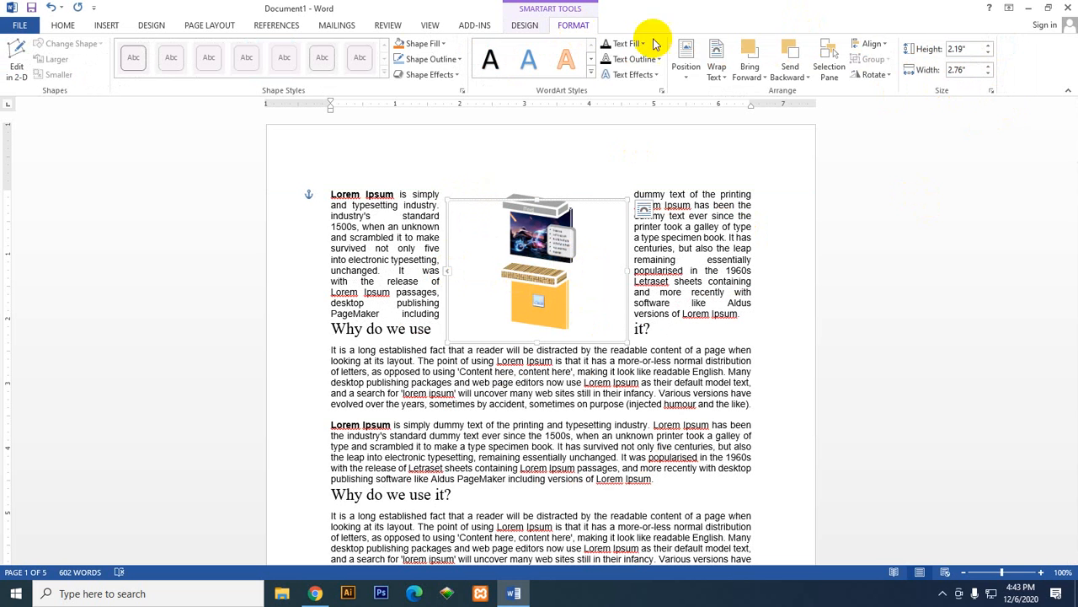
{"action": "left_click", "coordinate": [880, 45]}
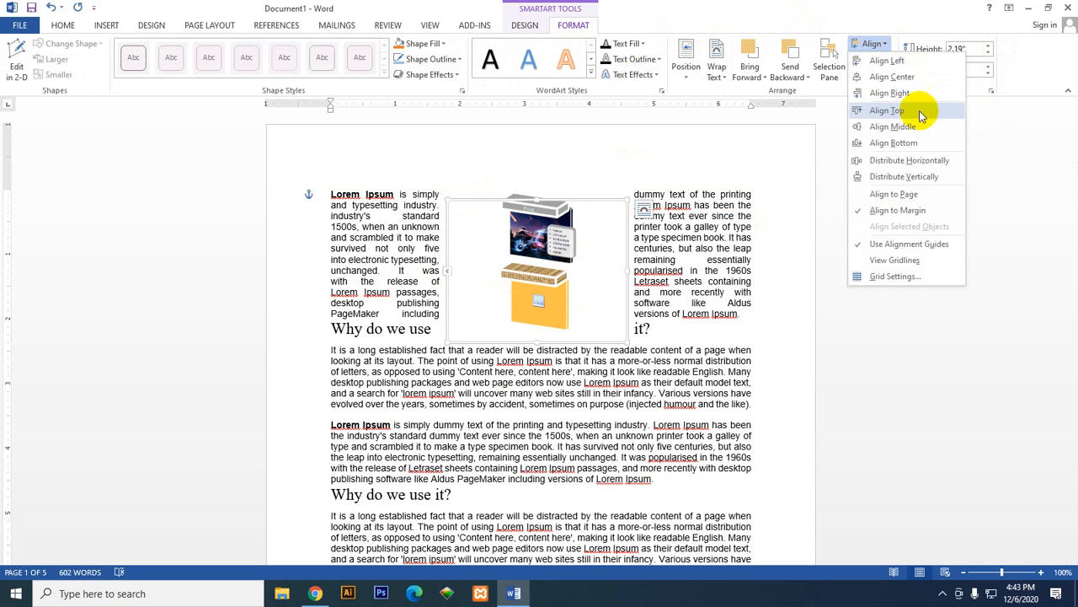
{"action": "left_click", "coordinate": [934, 178]}
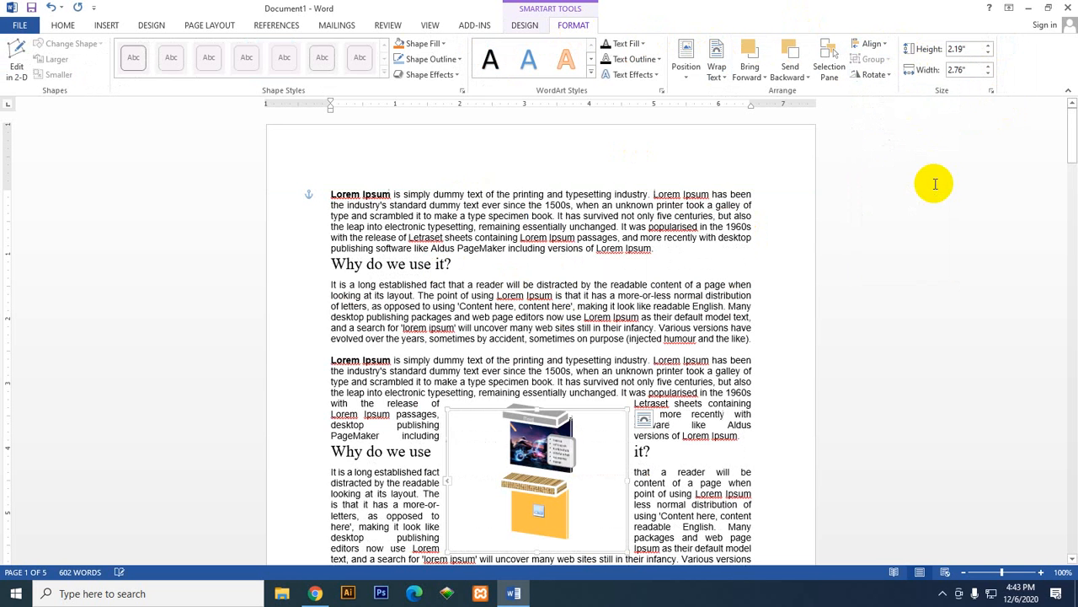
{"action": "scroll", "coordinate": [493, 385], "scroll_direction": "down", "scroll_amount": 5}
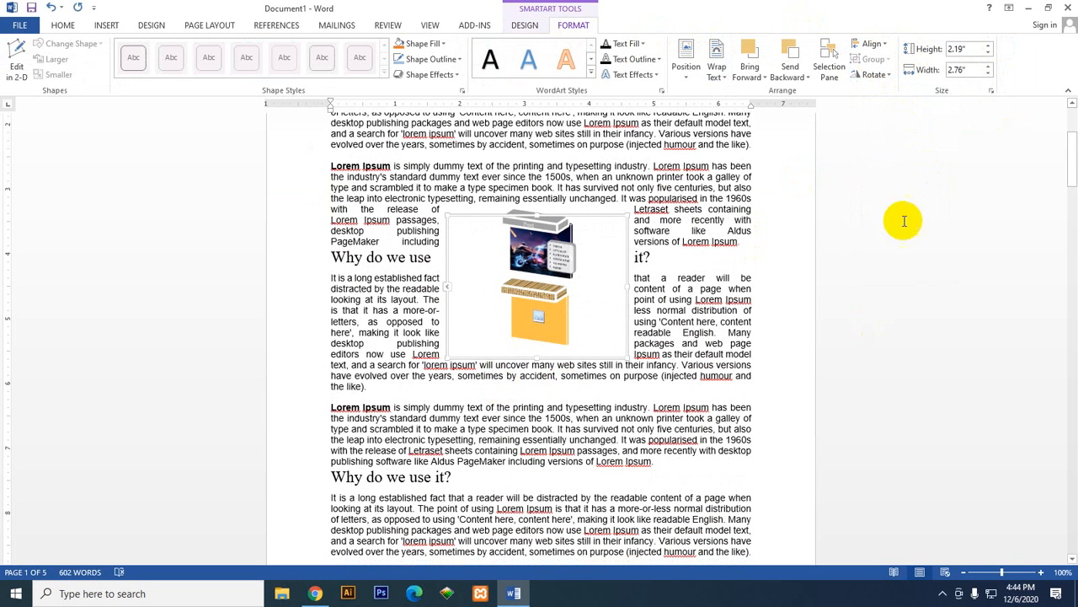
Step: Align the SmartArt graphic to the bottom margin of the page and check its placement
{"action": "left_click", "coordinate": [878, 44]}
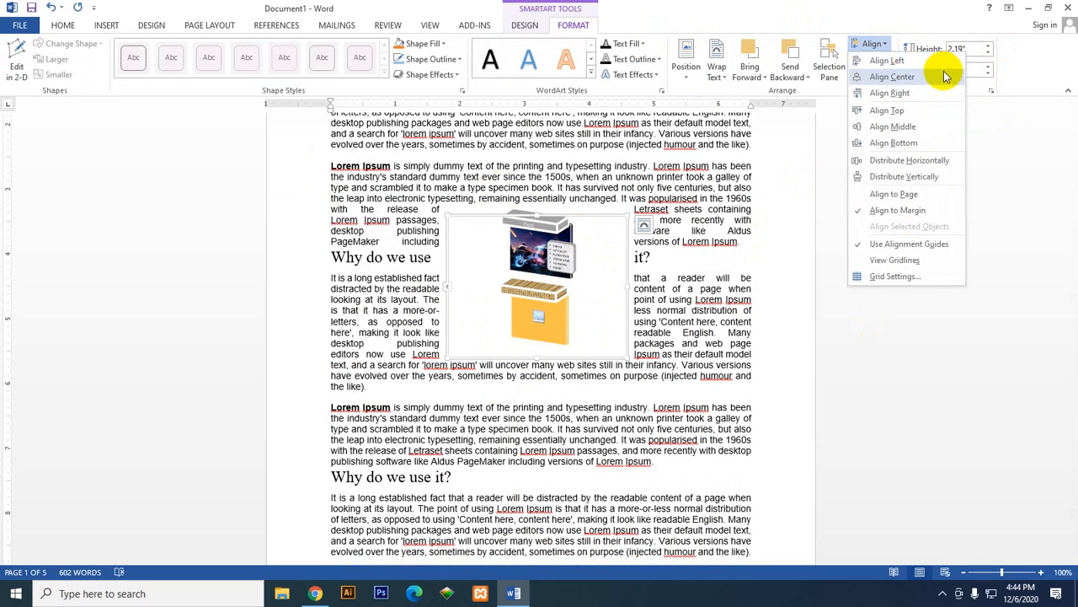
{"action": "left_click", "coordinate": [926, 143]}
{"action": "scroll", "coordinate": [565, 404], "scroll_direction": "down", "scroll_amount": 5}
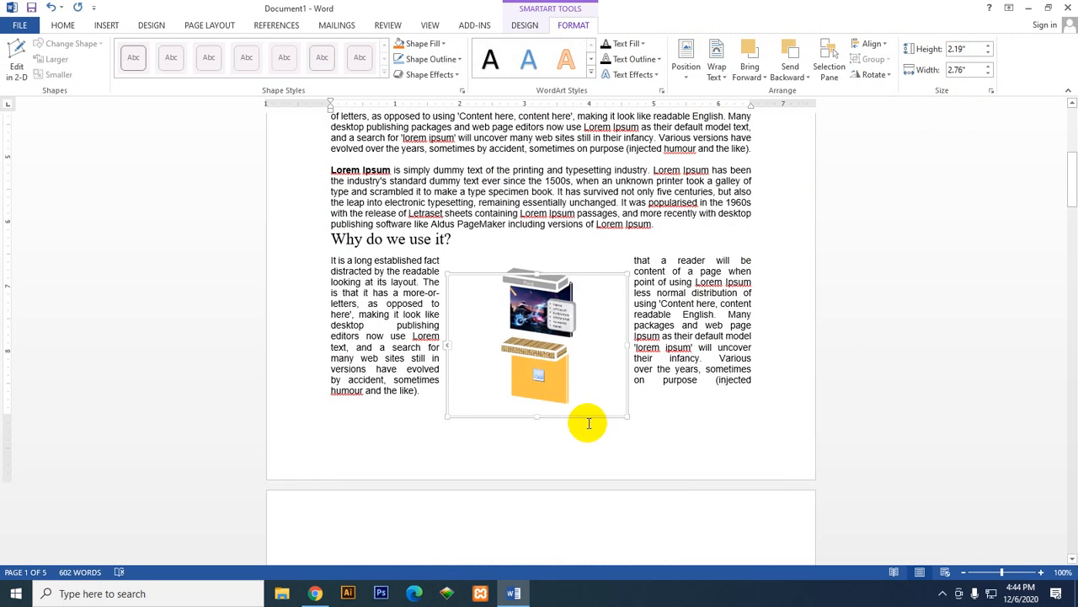
{"action": "scroll", "coordinate": [585, 421], "scroll_direction": "up", "scroll_amount": 15}
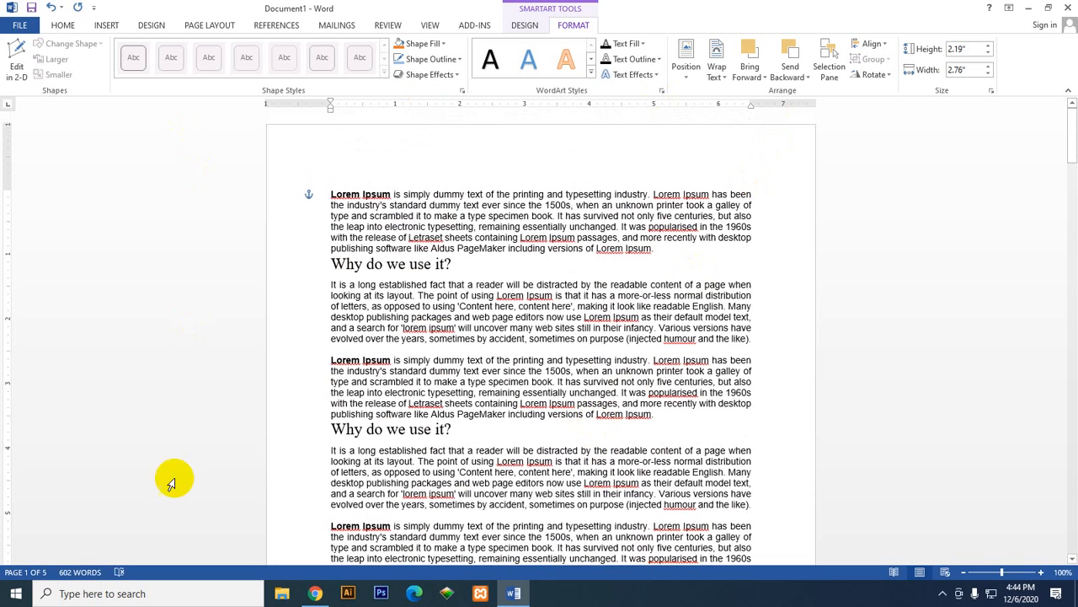
{"action": "scroll", "coordinate": [494, 518], "scroll_direction": "down", "scroll_amount": 10}
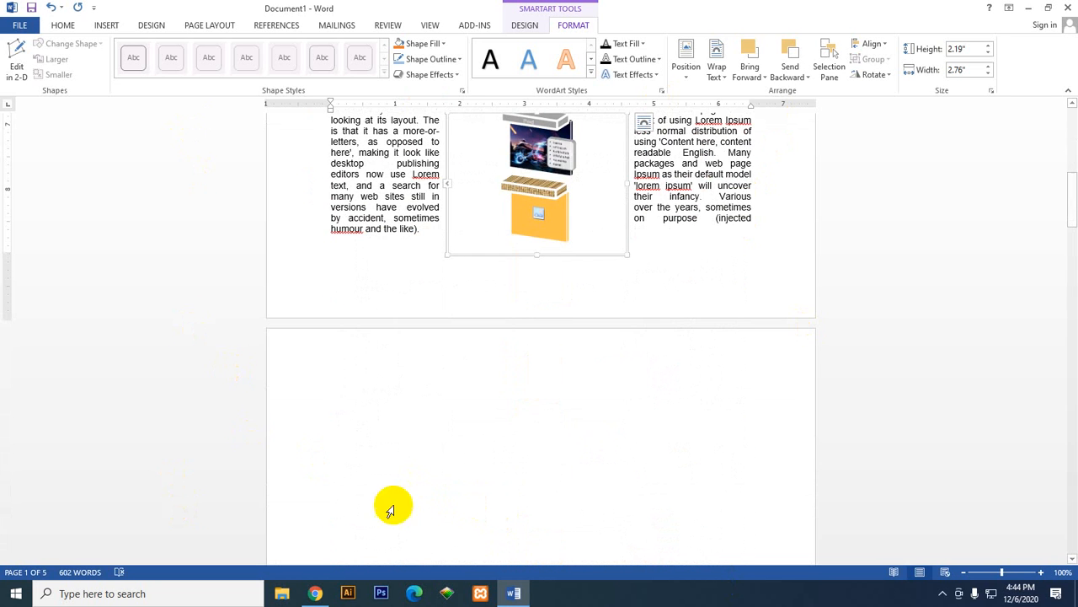
Step: Align the SmartArt graphic to the top margin of the page and check its placement
{"action": "left_click", "coordinate": [686, 54]}
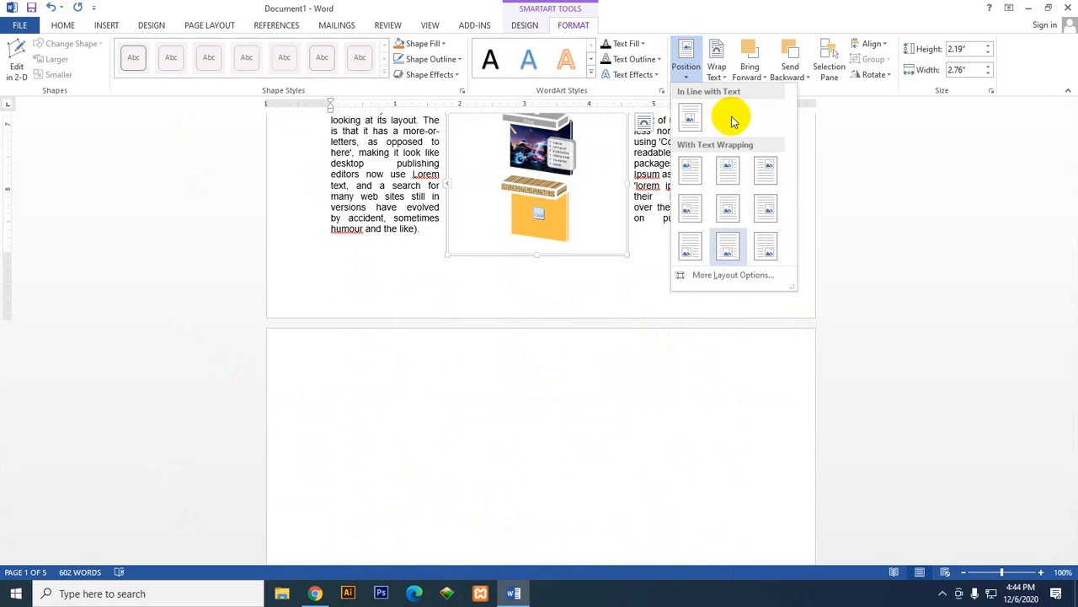
{"action": "scroll", "coordinate": [457, 436], "scroll_direction": "up", "scroll_amount": 3}
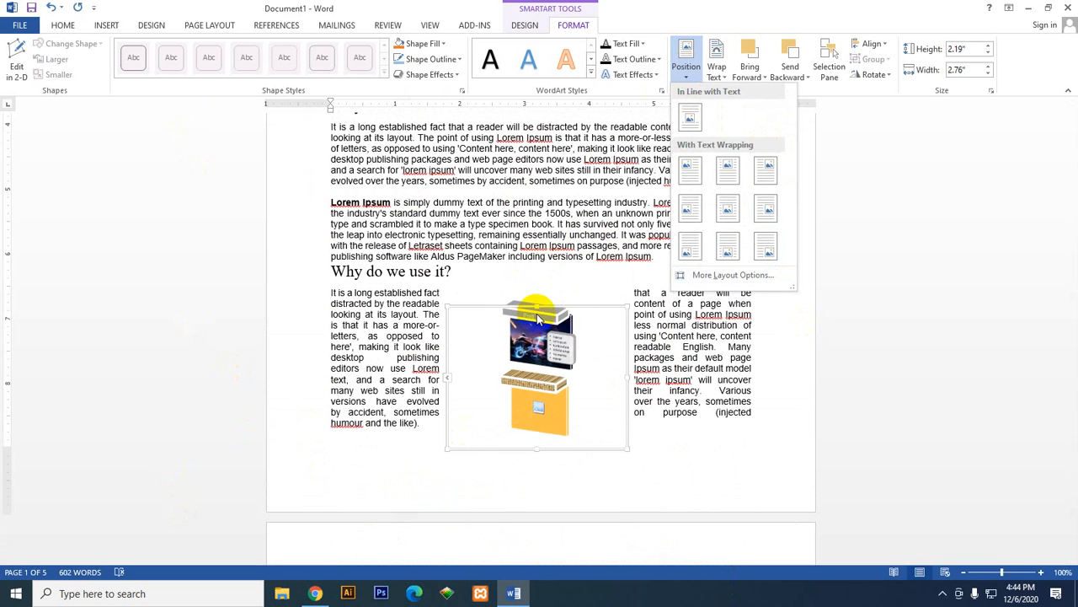
{"action": "left_click", "coordinate": [875, 44]}
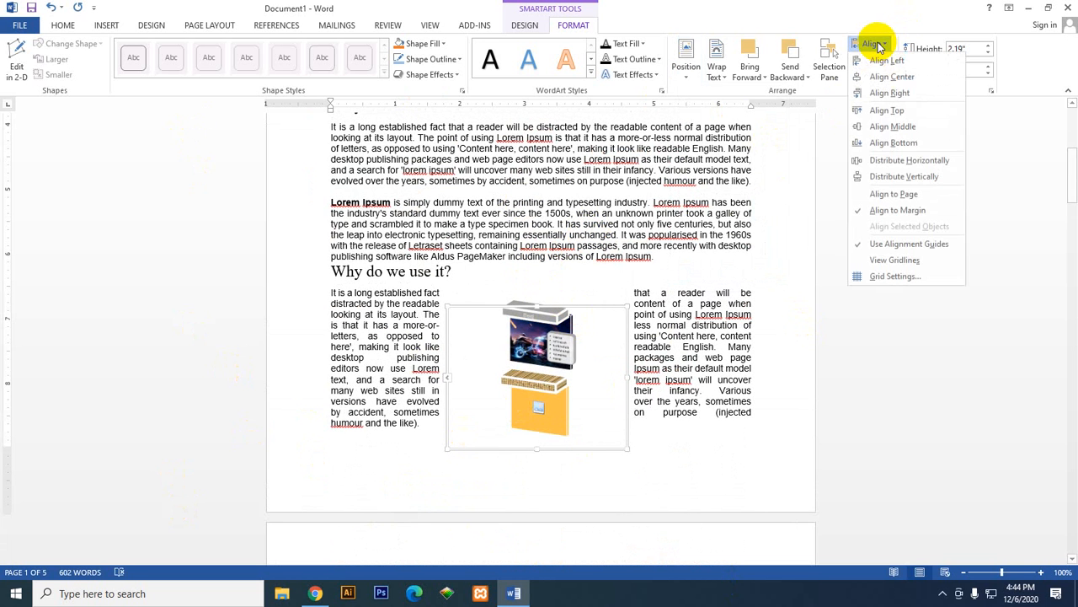
{"action": "left_click", "coordinate": [889, 110]}
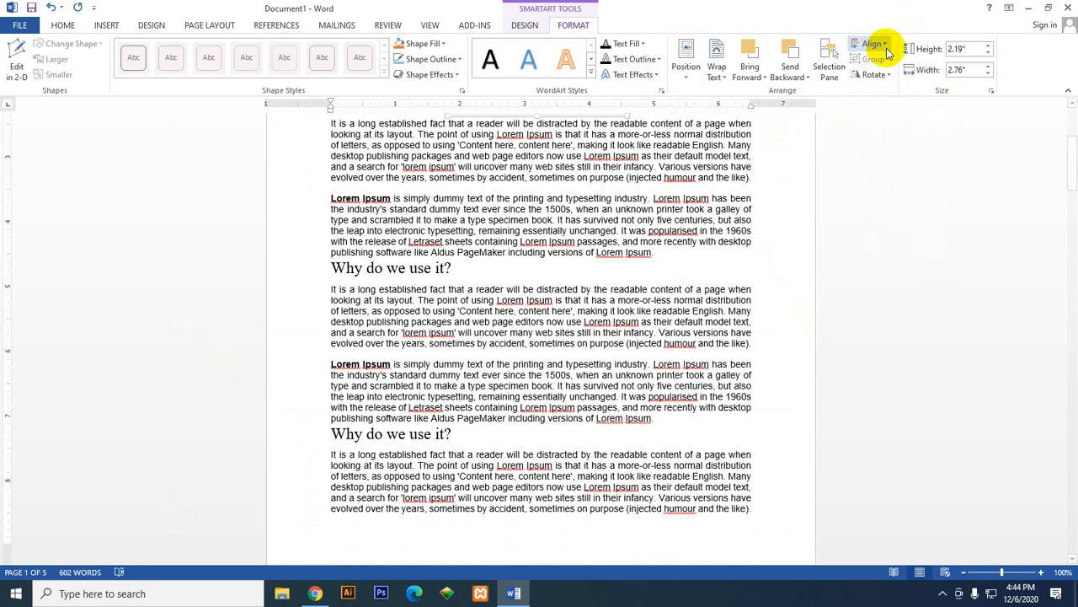
{"action": "scroll", "coordinate": [831, 306], "scroll_direction": "up", "scroll_amount": 5}
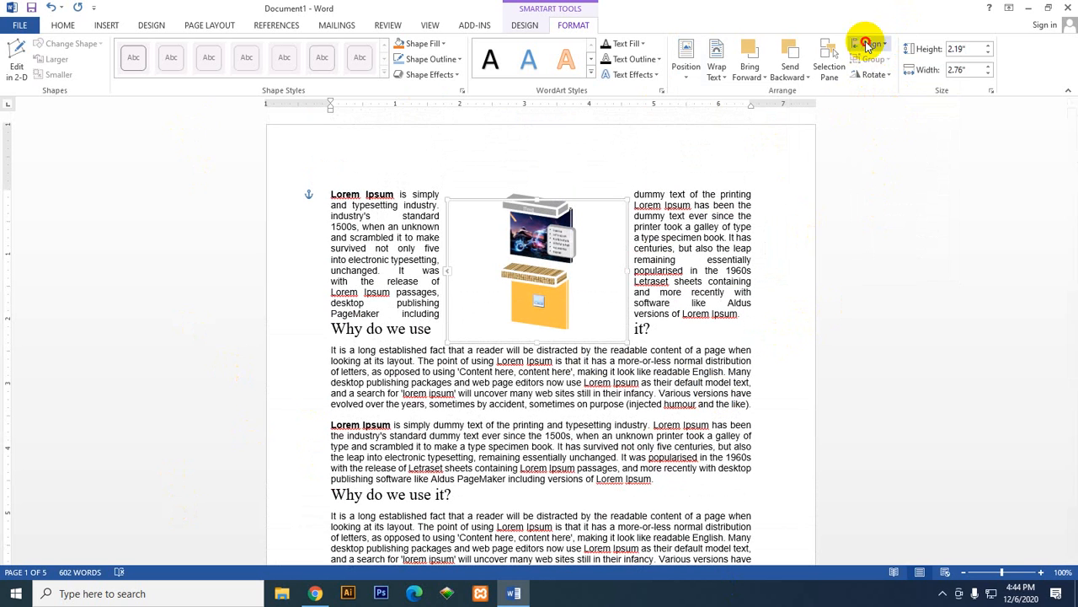
Step: Center the SmartArt graphic horizontally between the margins, and after that align it to the left margin
{"action": "left_click", "coordinate": [873, 44]}
{"action": "left_click", "coordinate": [873, 74]}
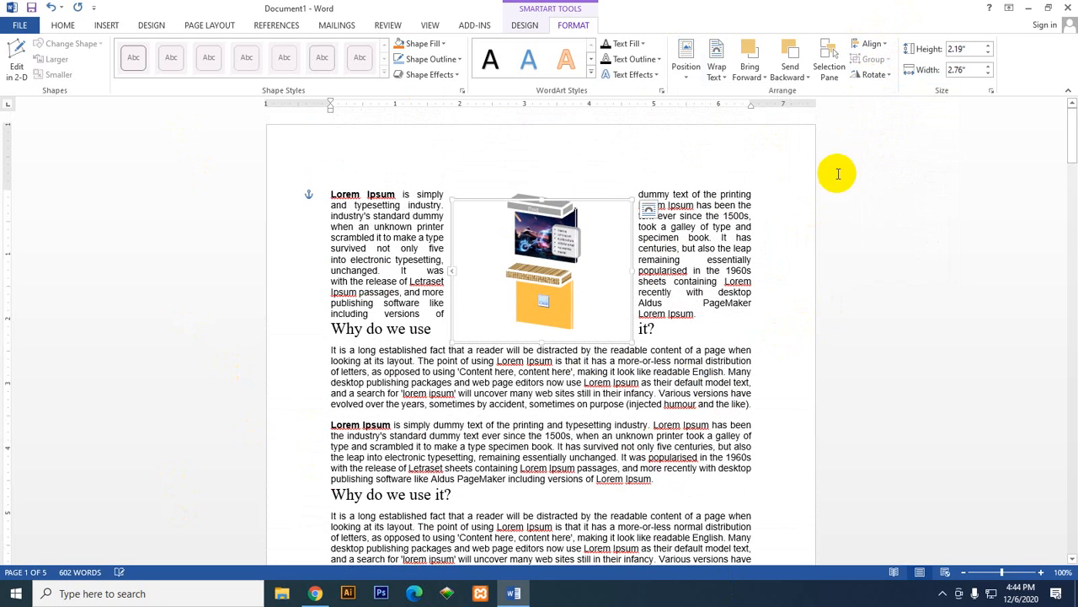
{"action": "left_click", "coordinate": [871, 44]}
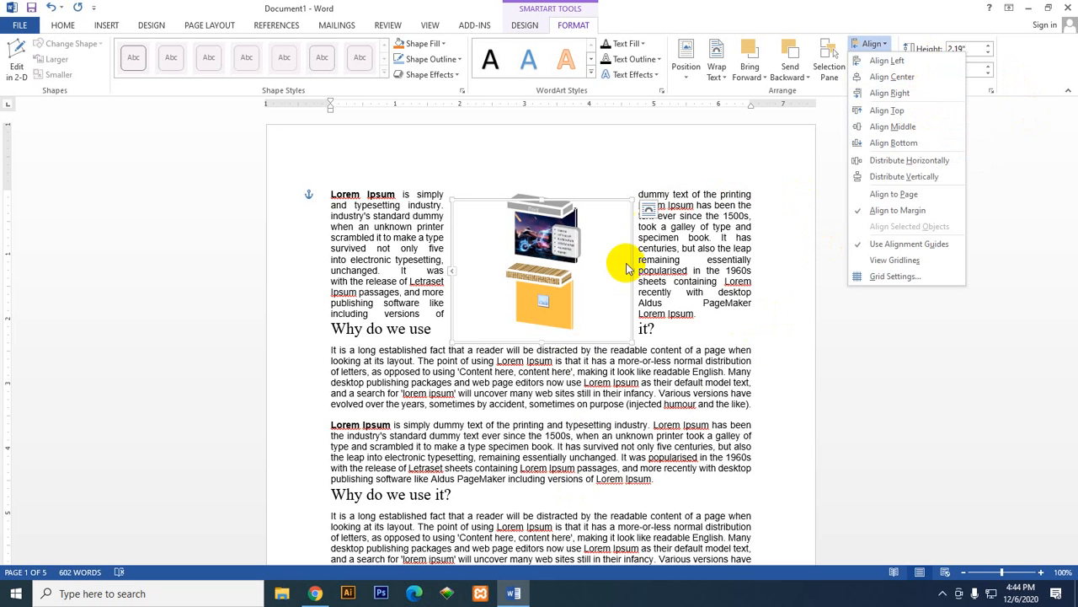
{"action": "left_click", "coordinate": [899, 61]}
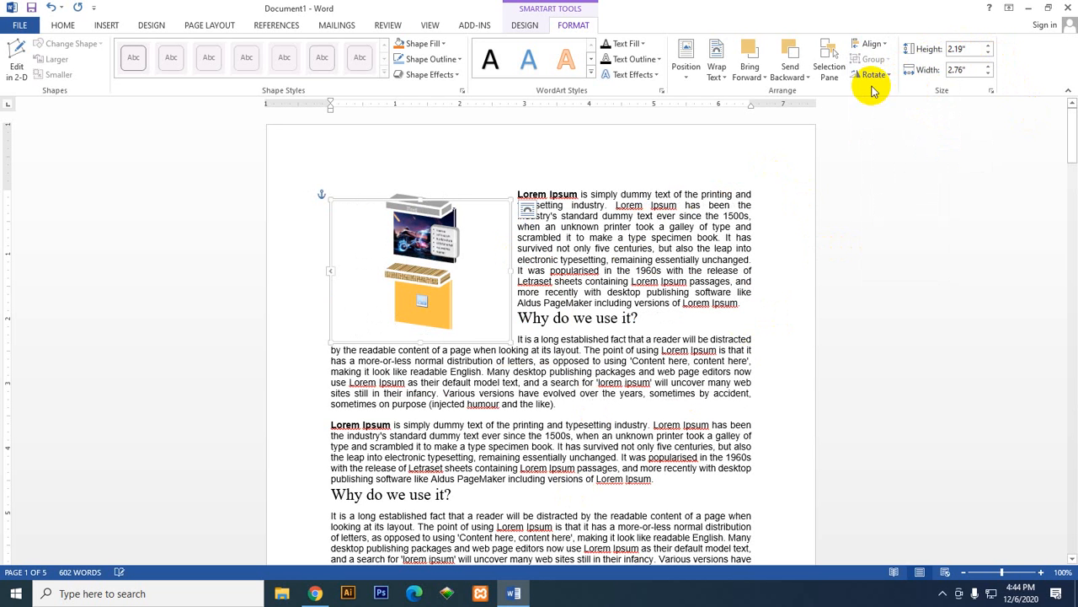
Step: Align the SmartArt graphic to the vertical middle of the page and to the right margin
{"action": "left_click", "coordinate": [867, 43]}
{"action": "left_click", "coordinate": [858, 204]}
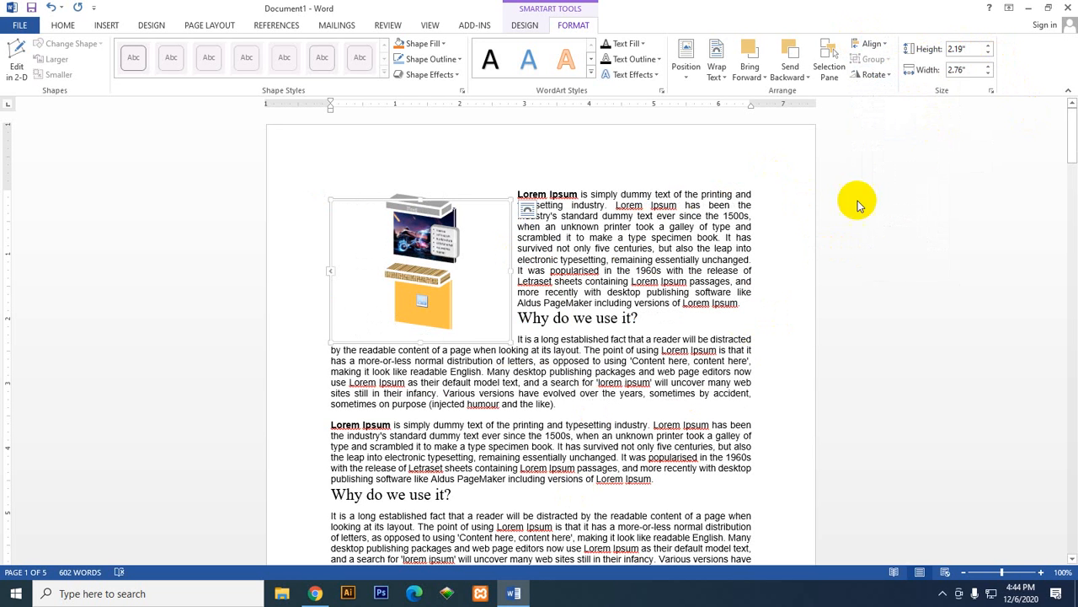
{"action": "scroll", "coordinate": [794, 243], "scroll_direction": "down", "scroll_amount": 3}
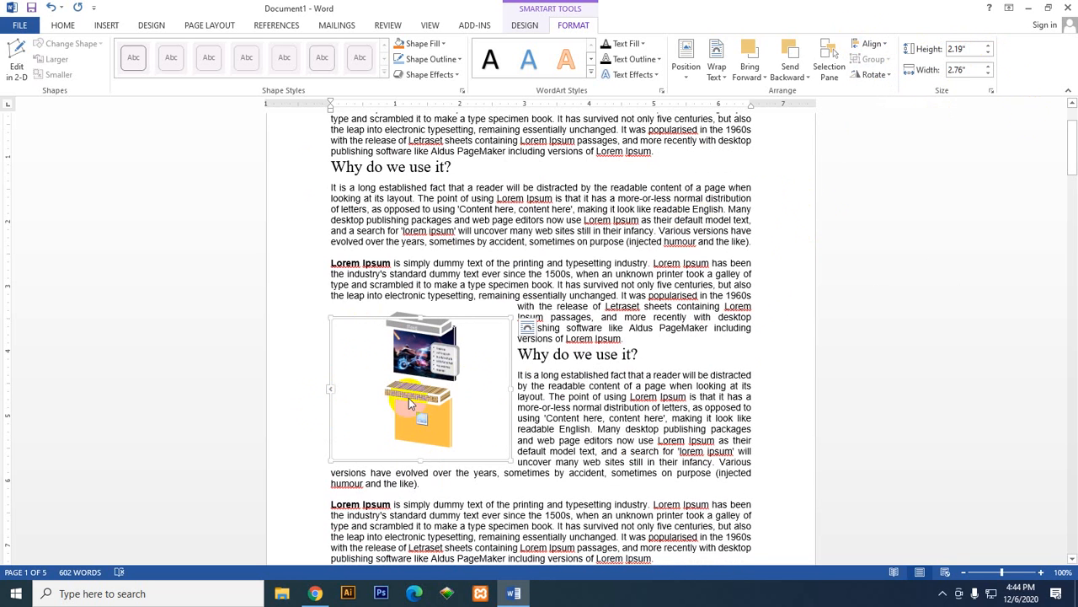
{"action": "left_click", "coordinate": [872, 46]}
{"action": "left_click", "coordinate": [900, 99]}
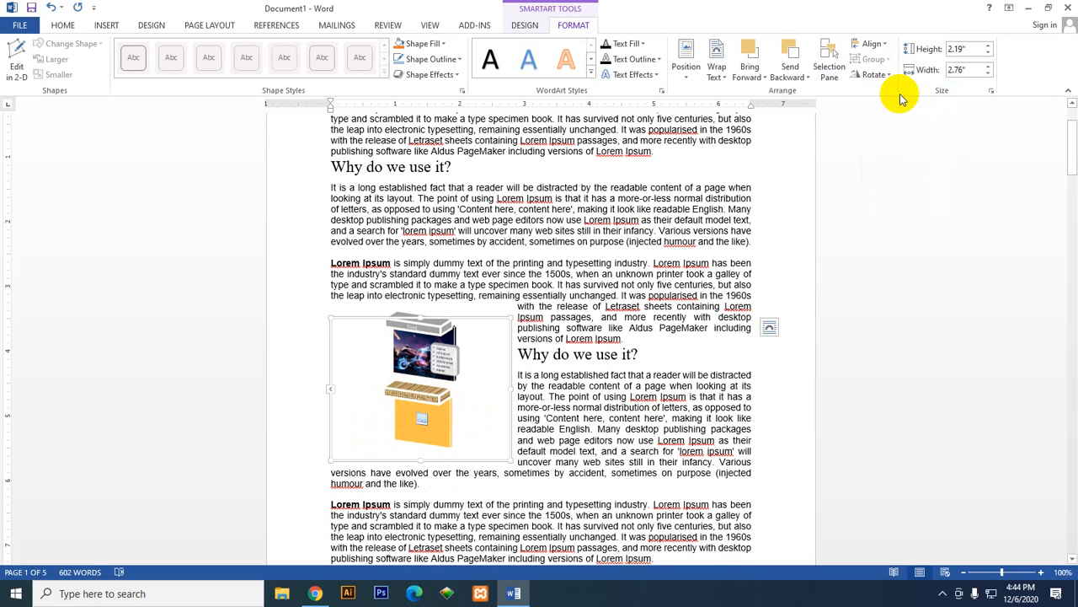
Step: Examine where the SmartArt graphic sits on the first page relative to the surrounding paragraphs
{"action": "left_click", "coordinate": [879, 43]}
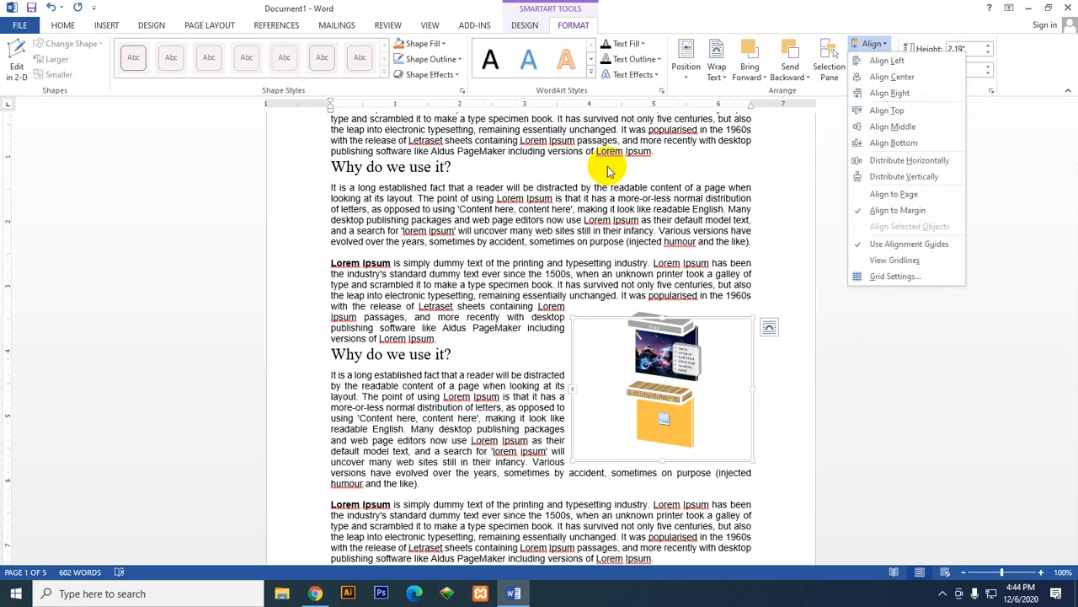
{"action": "scroll", "coordinate": [514, 156], "scroll_direction": "up", "scroll_amount": 3}
{"action": "scroll", "coordinate": [590, 472], "scroll_direction": "down", "scroll_amount": 3}
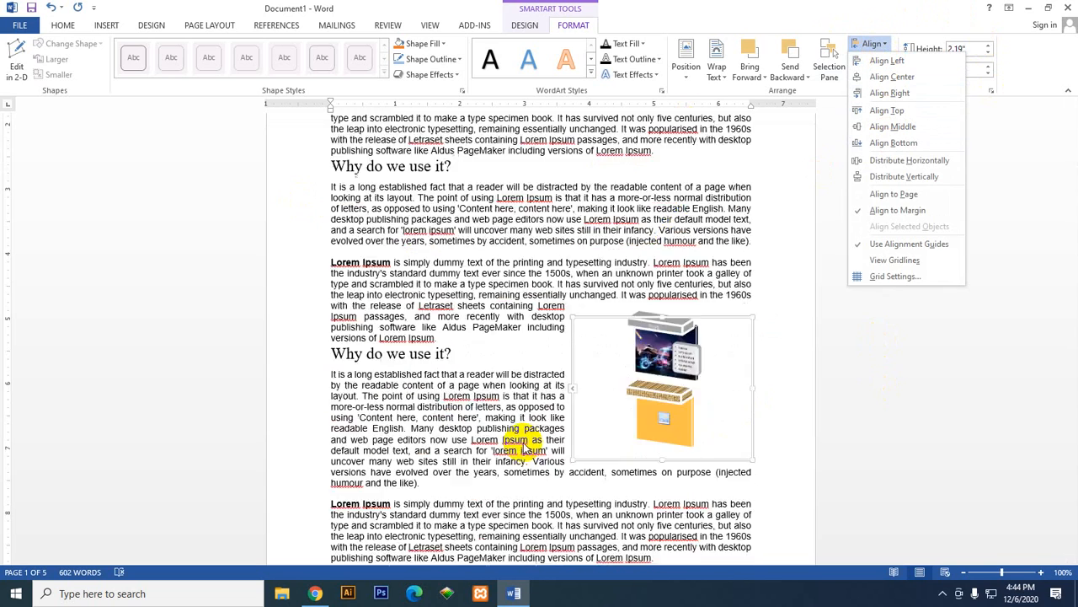
{"action": "scroll", "coordinate": [522, 450], "scroll_direction": "down", "scroll_amount": 9}
{"action": "scroll", "coordinate": [157, 282], "scroll_direction": "up", "scroll_amount": 11}
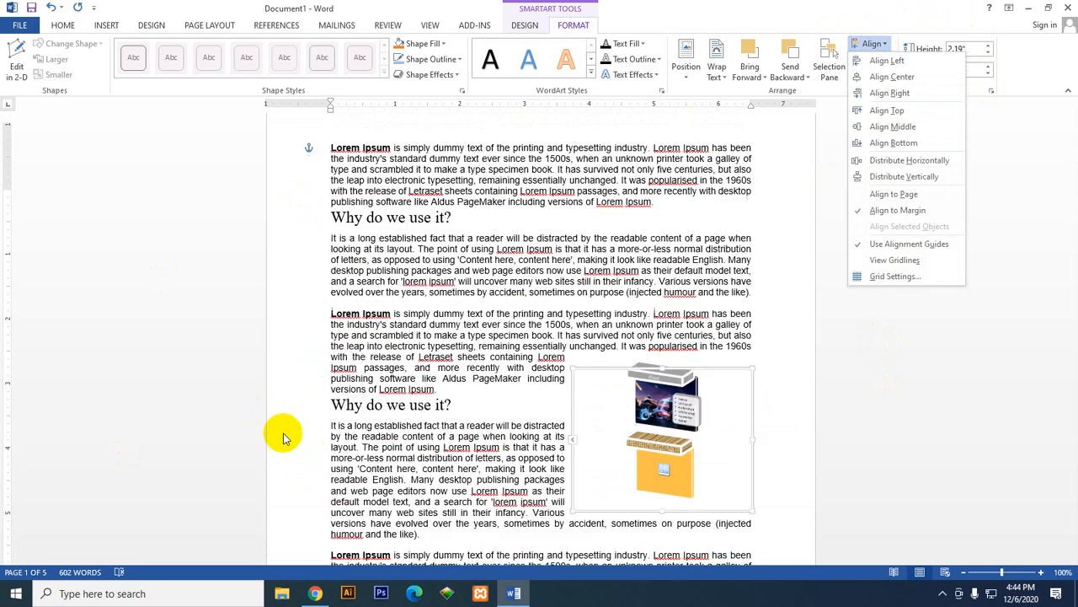
{"action": "scroll", "coordinate": [283, 437], "scroll_direction": "up", "scroll_amount": 1}
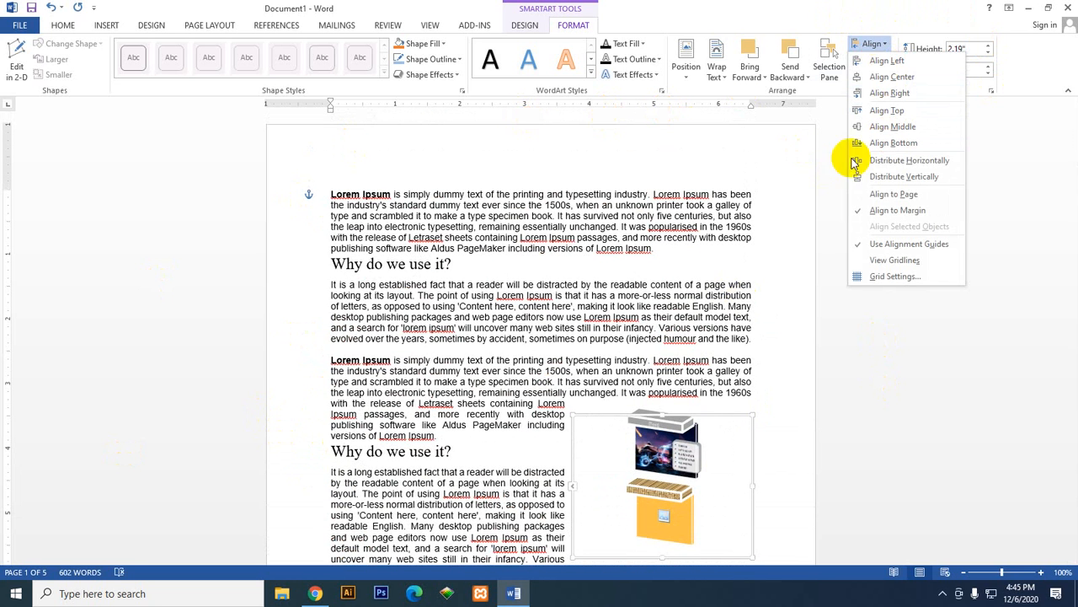
{"action": "left_click", "coordinate": [872, 43]}
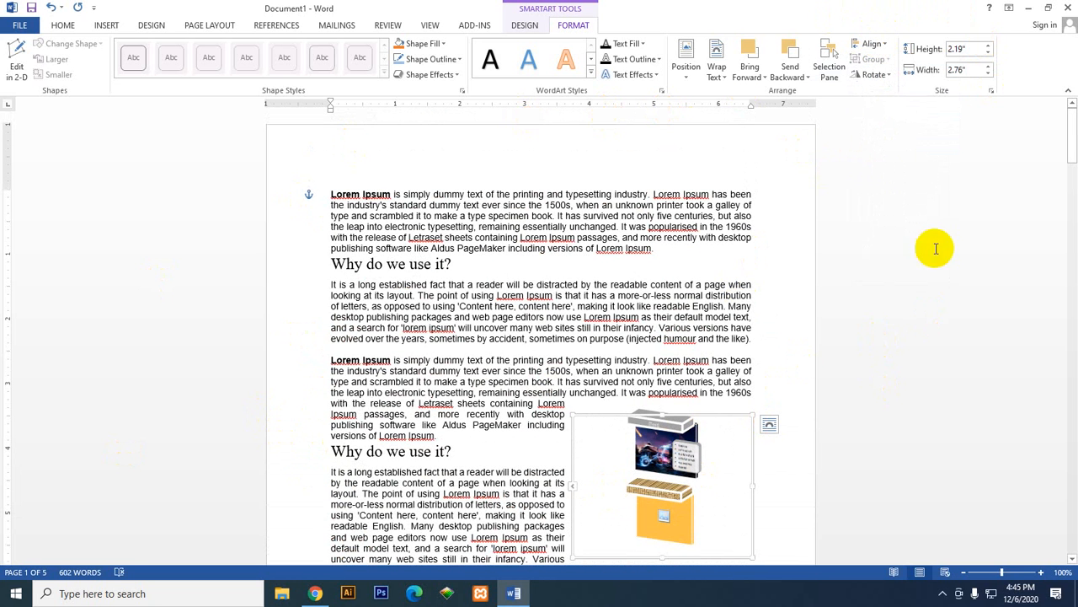
Step: Check the graphic's rotation and size options, and set its wrapping style to Top and bottom in the layout settings
{"action": "left_click", "coordinate": [875, 74]}
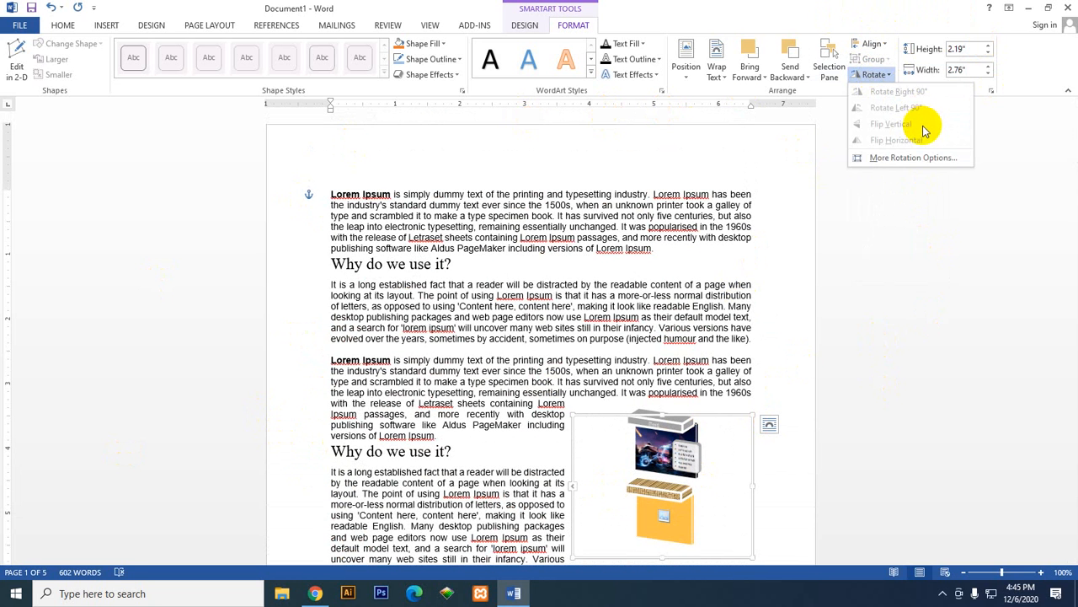
{"action": "left_click", "coordinate": [925, 158]}
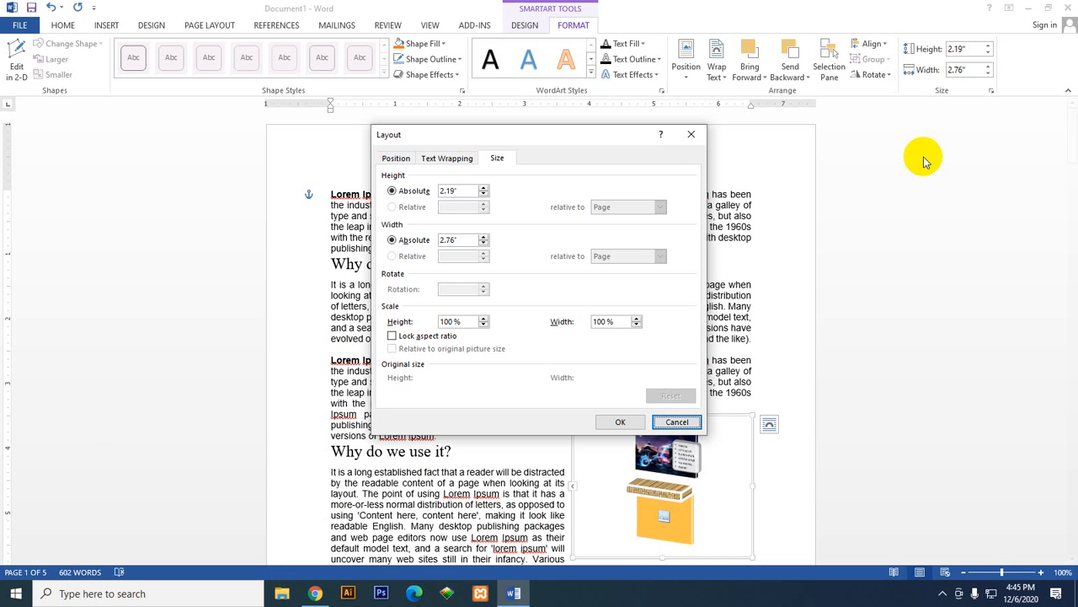
{"action": "left_click", "coordinate": [449, 158]}
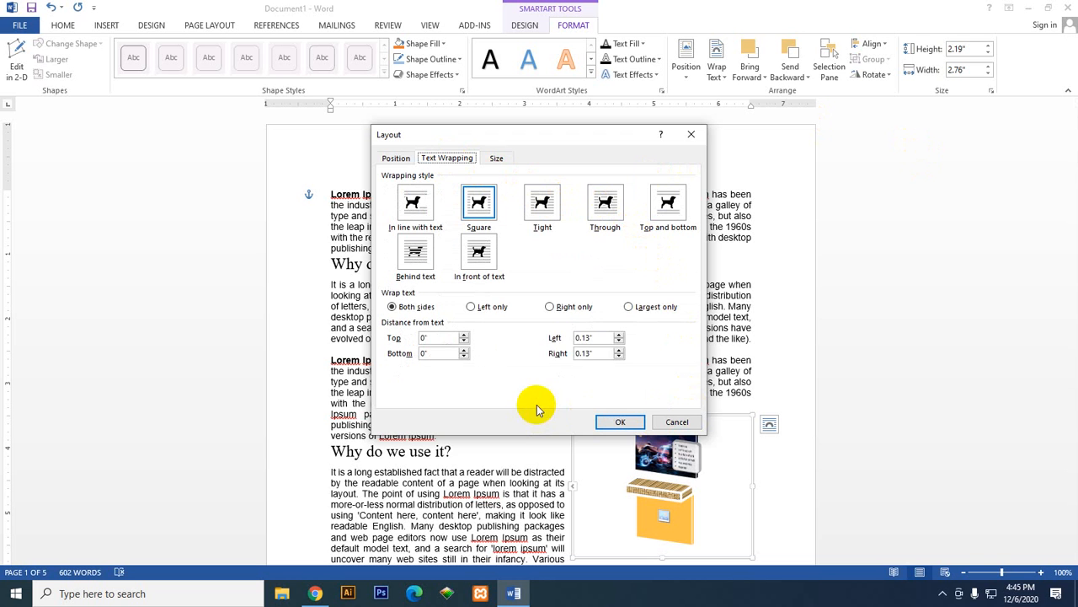
{"action": "left_click", "coordinate": [657, 206]}
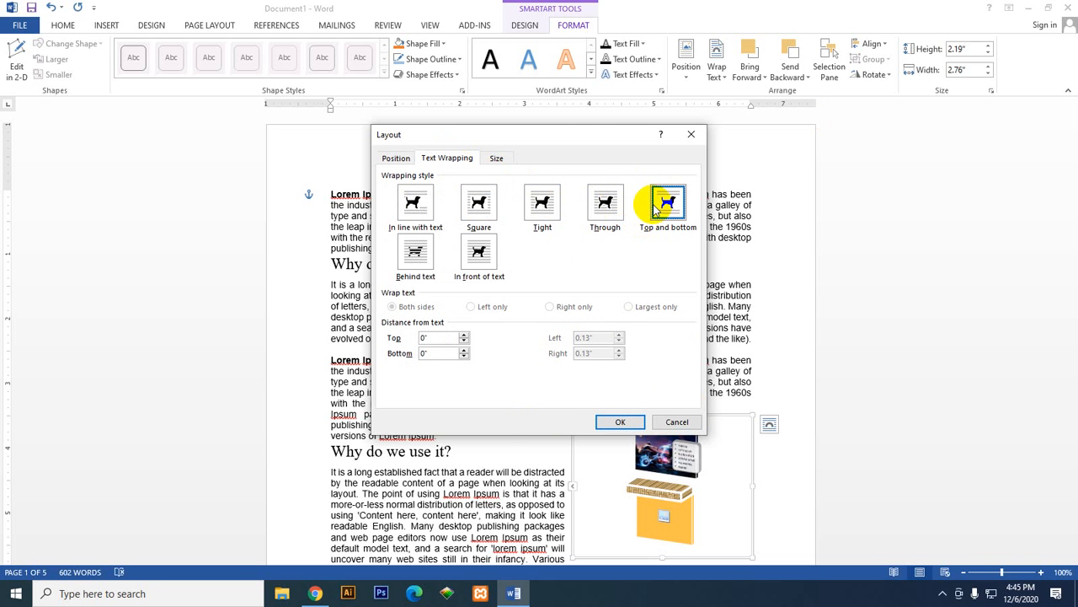
{"action": "left_click", "coordinate": [613, 421]}
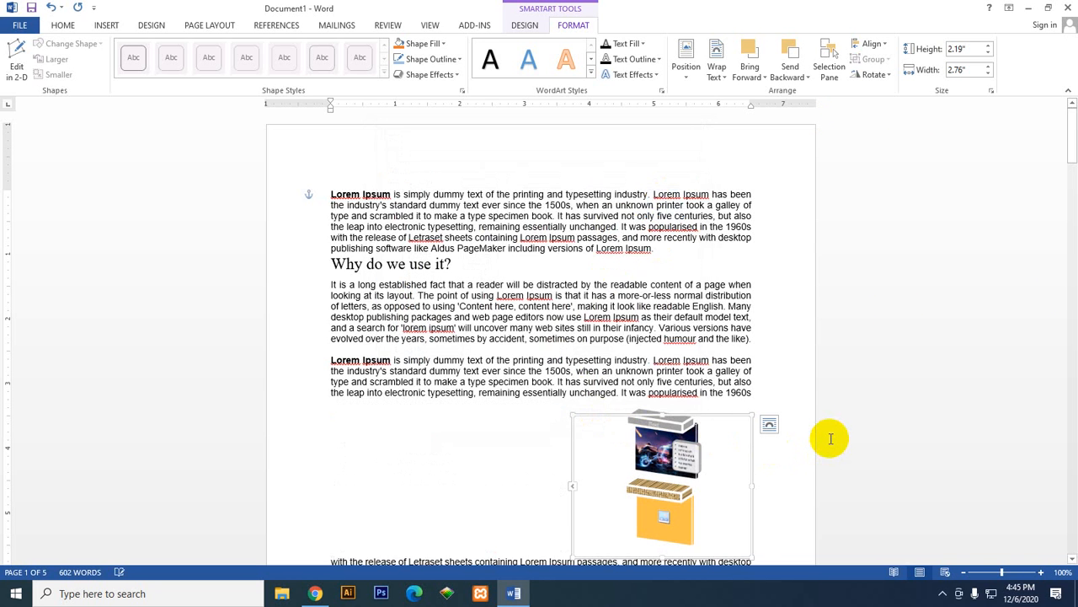
Step: Check how the paragraphs flow around the graphic and undo the Top and bottom wrapping
{"action": "scroll", "coordinate": [831, 438], "scroll_direction": "down", "scroll_amount": 3}
{"action": "scroll", "coordinate": [830, 438], "scroll_direction": "up", "scroll_amount": 3}
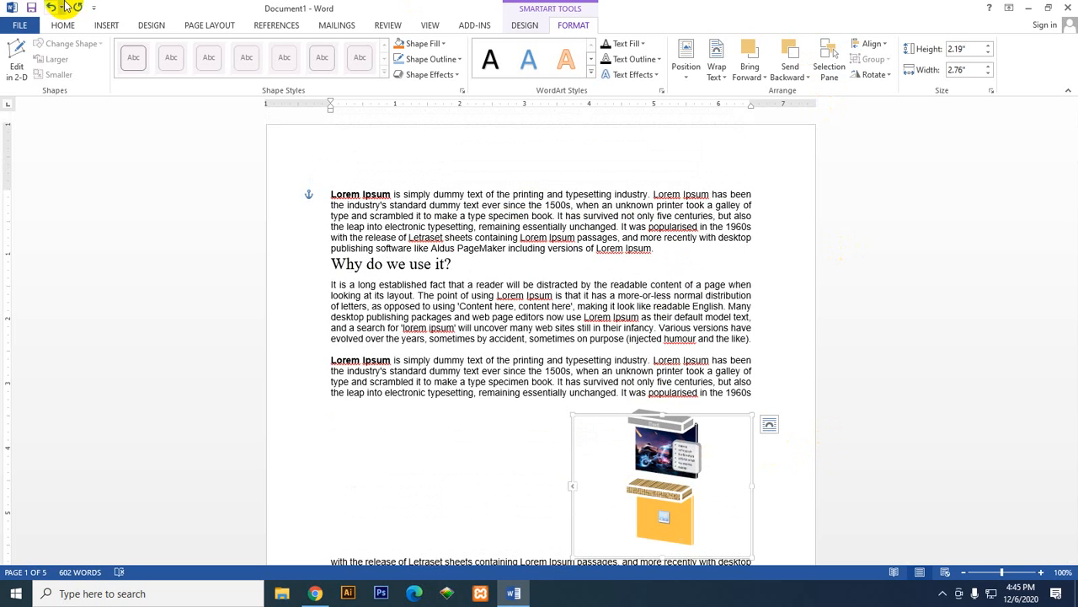
{"action": "left_click", "coordinate": [51, 7]}
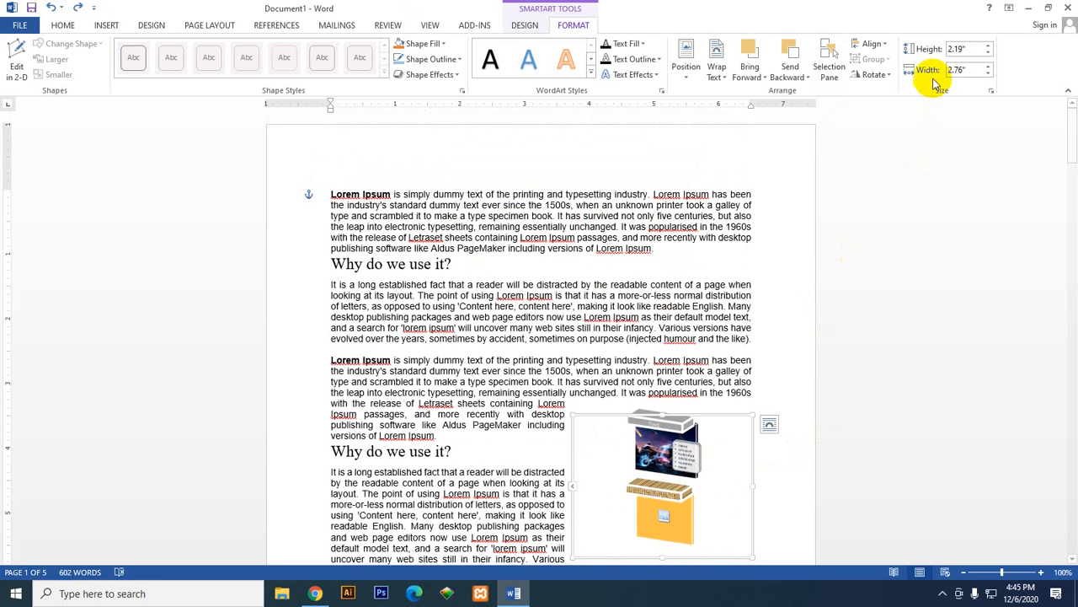
Step: Raise the SmartArt graphic's height to 2.4", and resize its frame freehand to about 2.28" high and 2.85" wide
{"action": "left_click", "coordinate": [989, 47]}
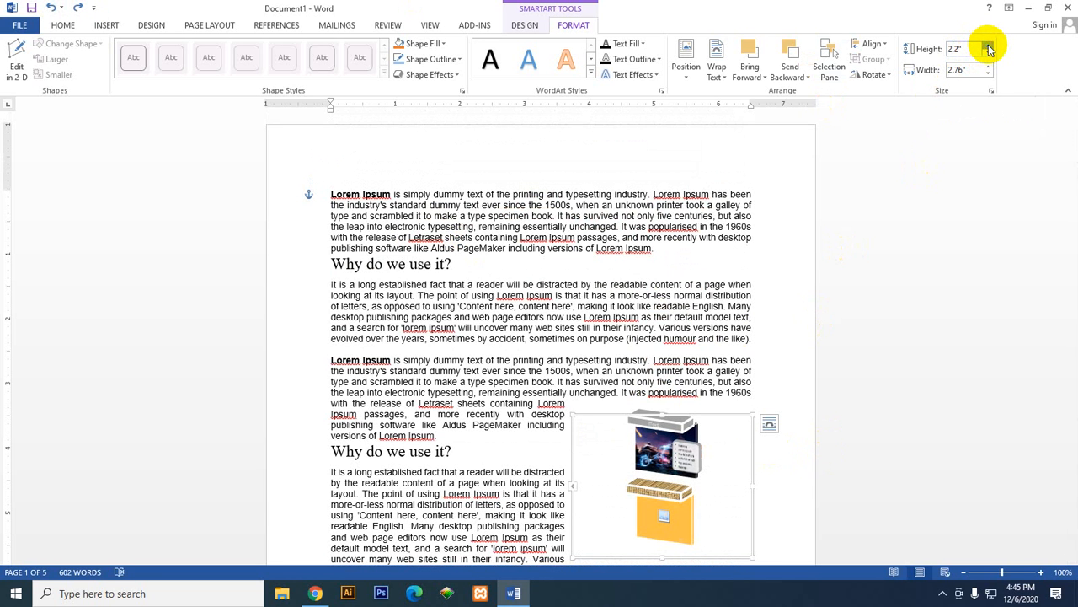
{"action": "left_click", "coordinate": [989, 46]}
{"action": "left_click", "coordinate": [989, 46]}
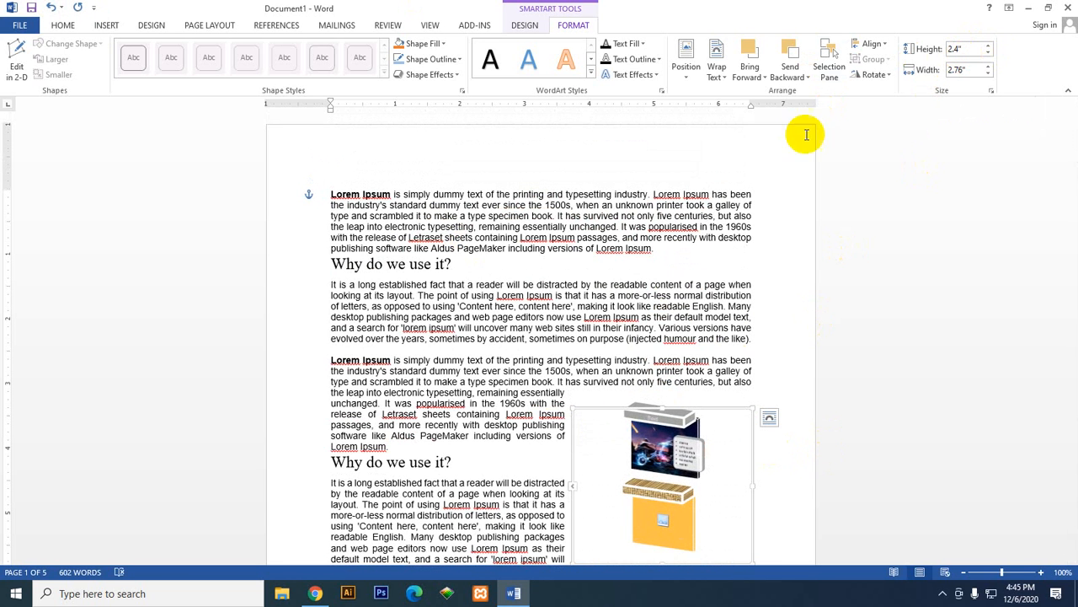
{"action": "mouse_move", "coordinate": [572, 409]}
{"action": "left_mouse_down"}
{"action": "mouse_move", "coordinate": [513, 376]}
{"action": "mouse_move", "coordinate": [564, 413]}
{"action": "left_mouse_up"}
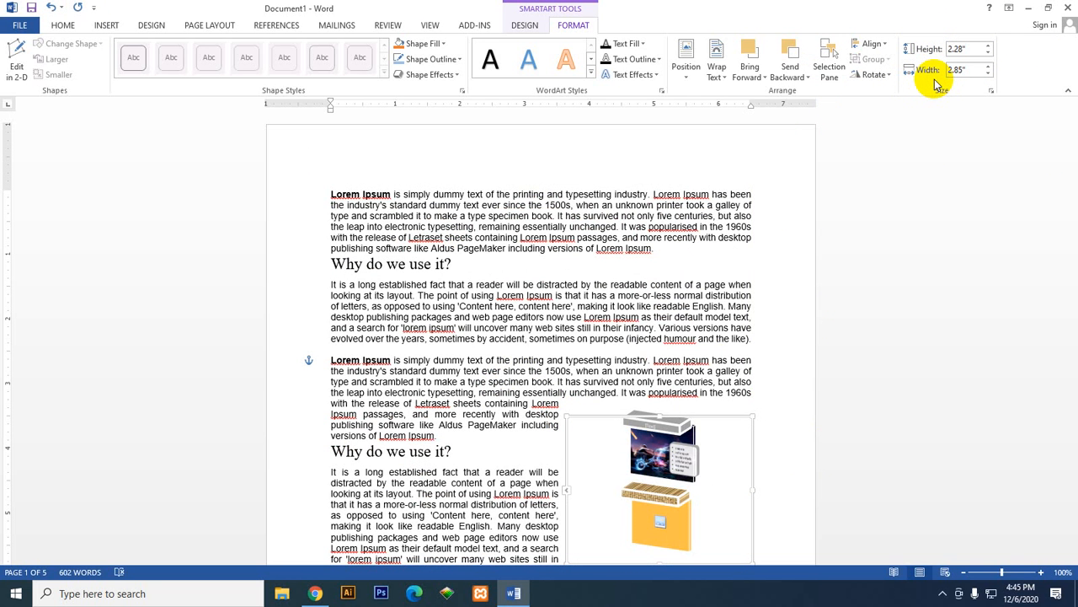
Step: Deselect the SmartArt graphic and place the insertion point on the blank second page
{"action": "scroll", "coordinate": [665, 371], "scroll_direction": "down", "scroll_amount": 6}
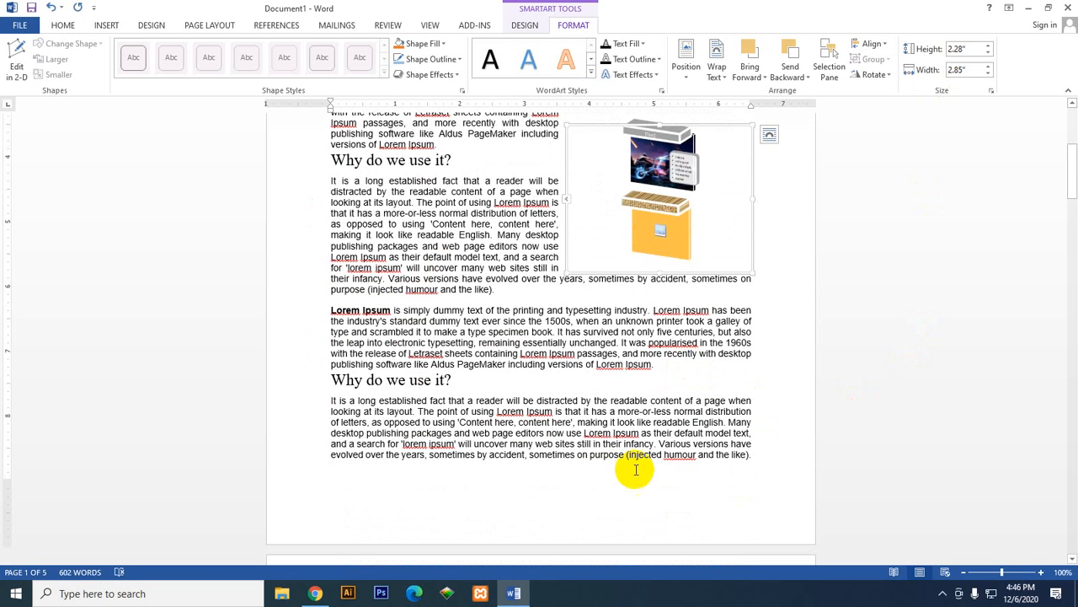
{"action": "left_click", "coordinate": [482, 411]}
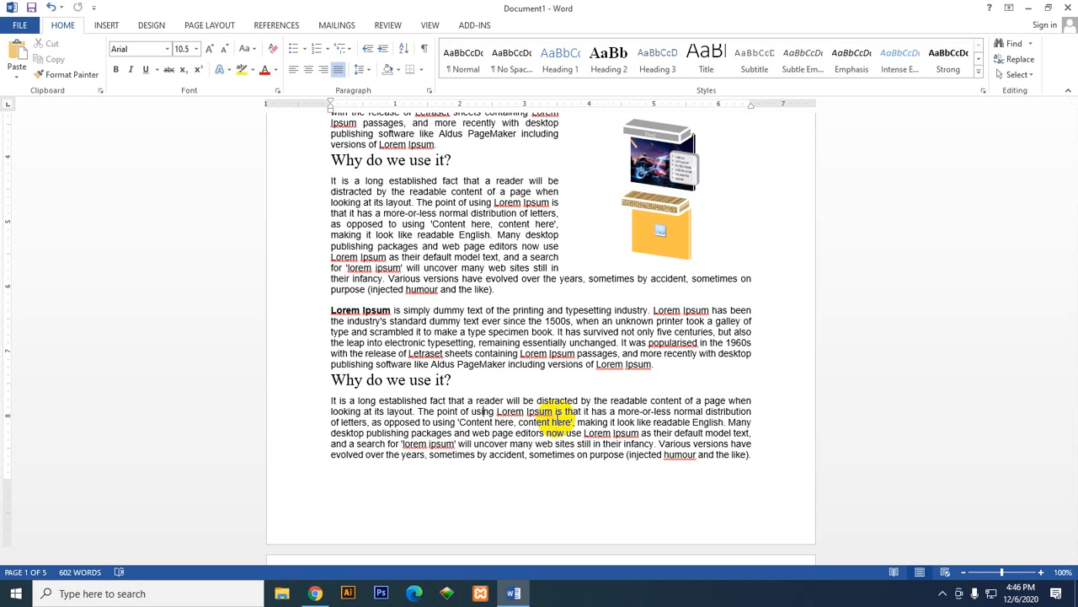
{"action": "left_click", "coordinate": [106, 24]}
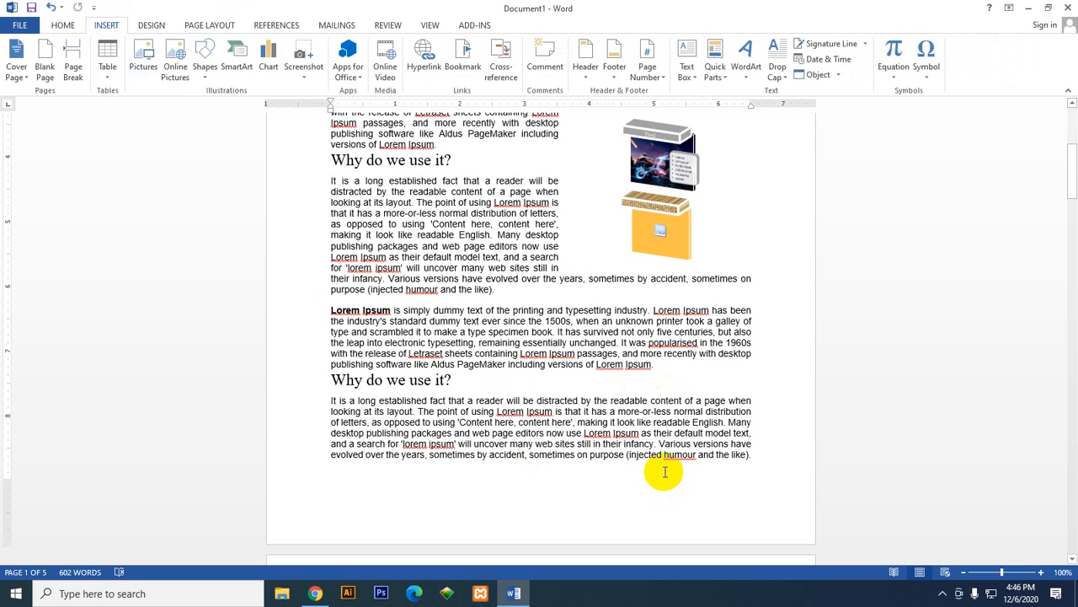
{"action": "scroll", "coordinate": [601, 452], "scroll_direction": "down", "scroll_amount": 8}
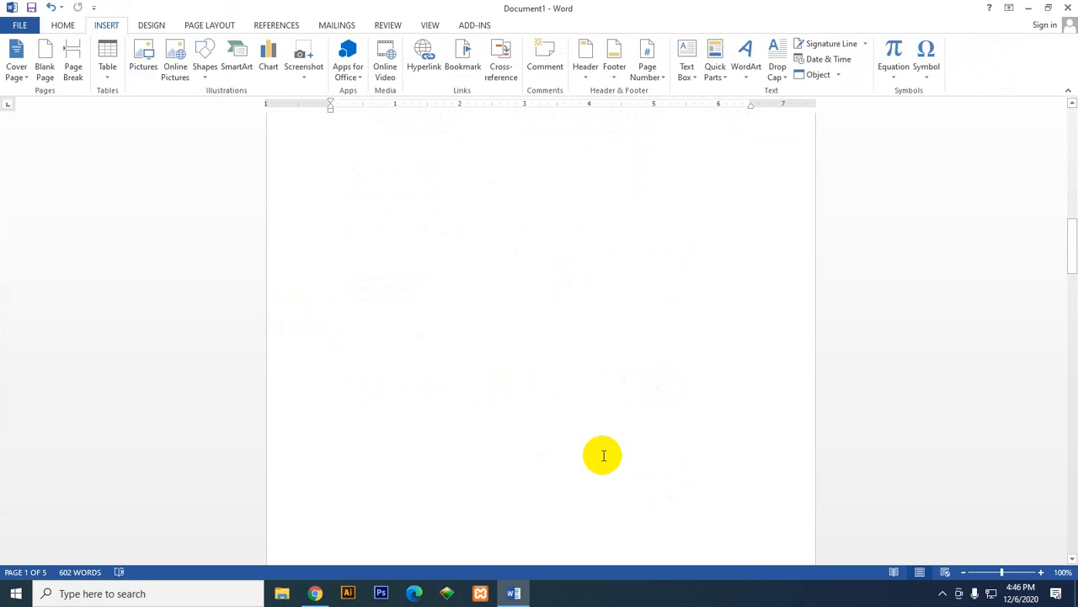
{"action": "scroll", "coordinate": [603, 455], "scroll_direction": "down", "scroll_amount": 5}
{"action": "left_click", "coordinate": [486, 385]}
{"action": "scroll", "coordinate": [536, 410], "scroll_direction": "up", "scroll_amount": 3}
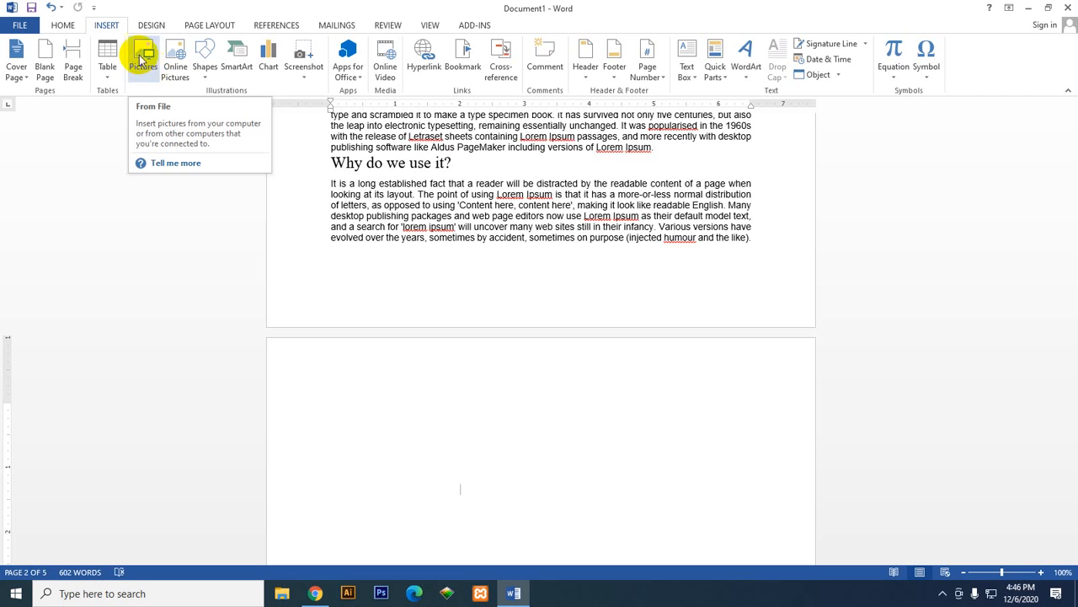
Step: Browse the available shapes and the SmartArt layouts, including the Picture category, without inserting anything
{"action": "left_click", "coordinate": [202, 77]}
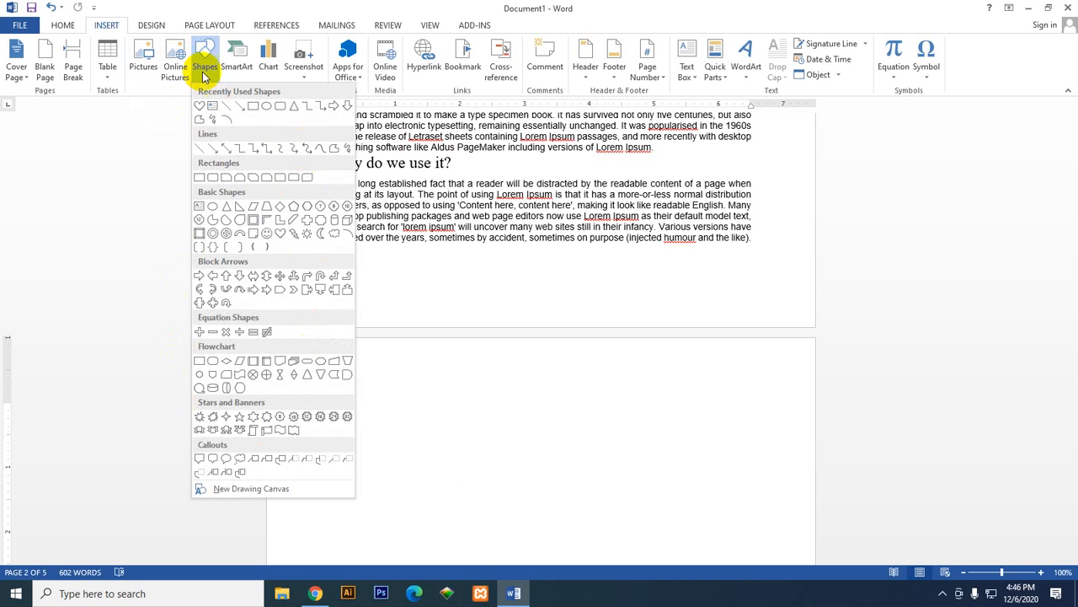
{"action": "left_click", "coordinate": [236, 67]}
{"action": "left_click", "coordinate": [236, 68]}
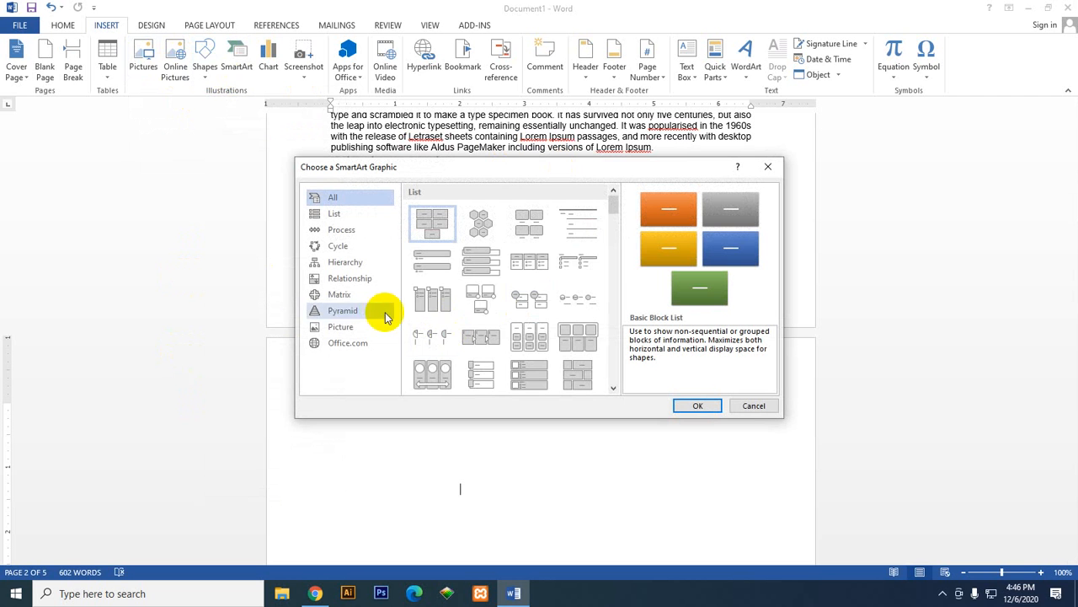
{"action": "left_click_drag", "start_coordinate": [613, 206], "coordinate": [533, 301]}
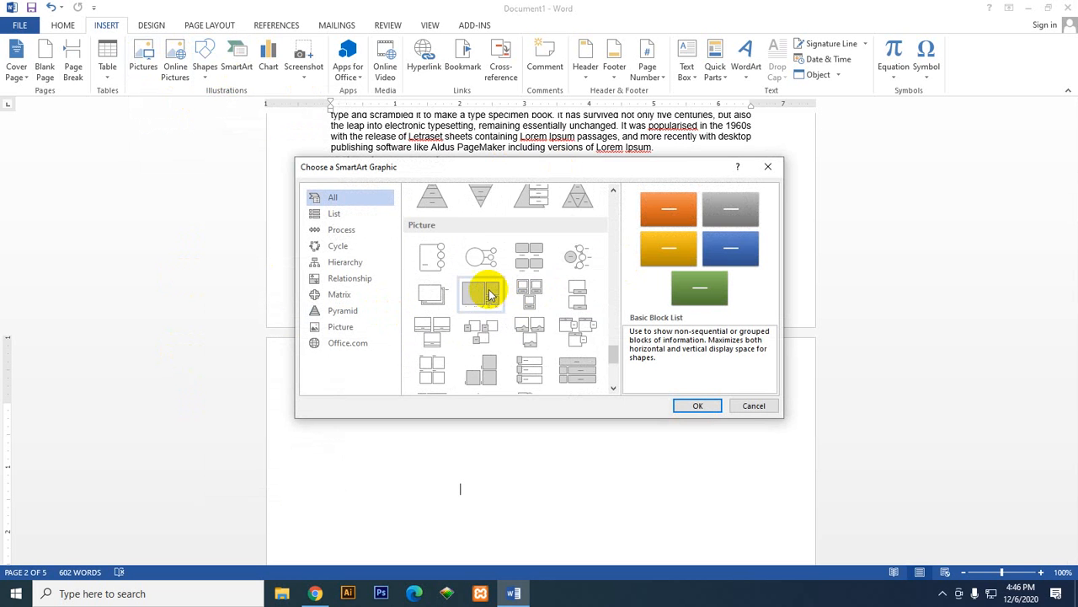
{"action": "scroll", "coordinate": [539, 320], "scroll_direction": "down", "scroll_amount": 3}
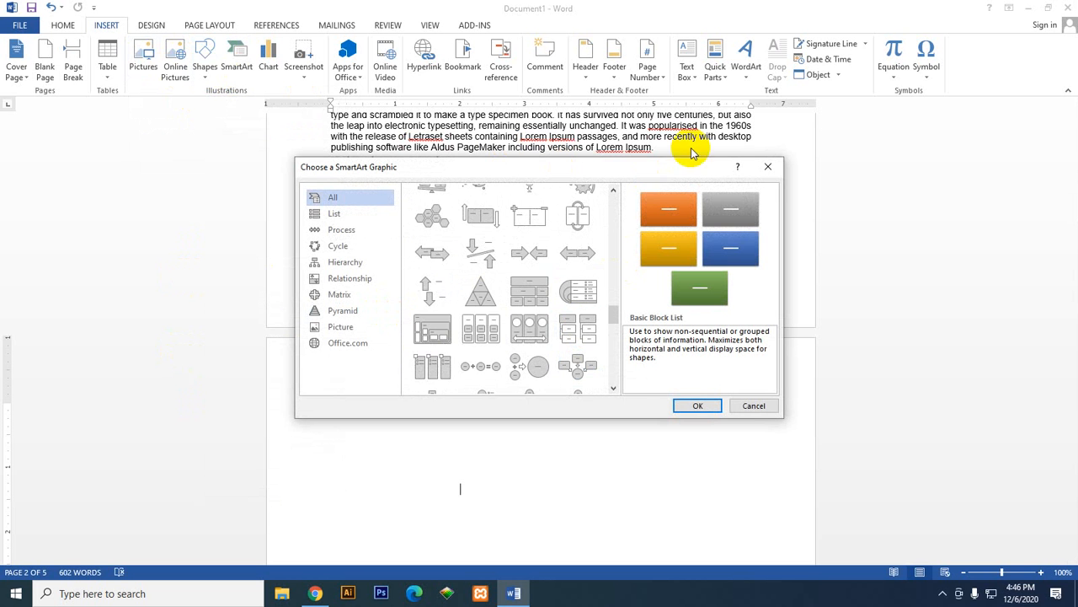
Step: Close the SmartArt layout chooser and check the list of recently used apps for Office
{"action": "left_click", "coordinate": [765, 167]}
{"action": "left_click", "coordinate": [354, 77]}
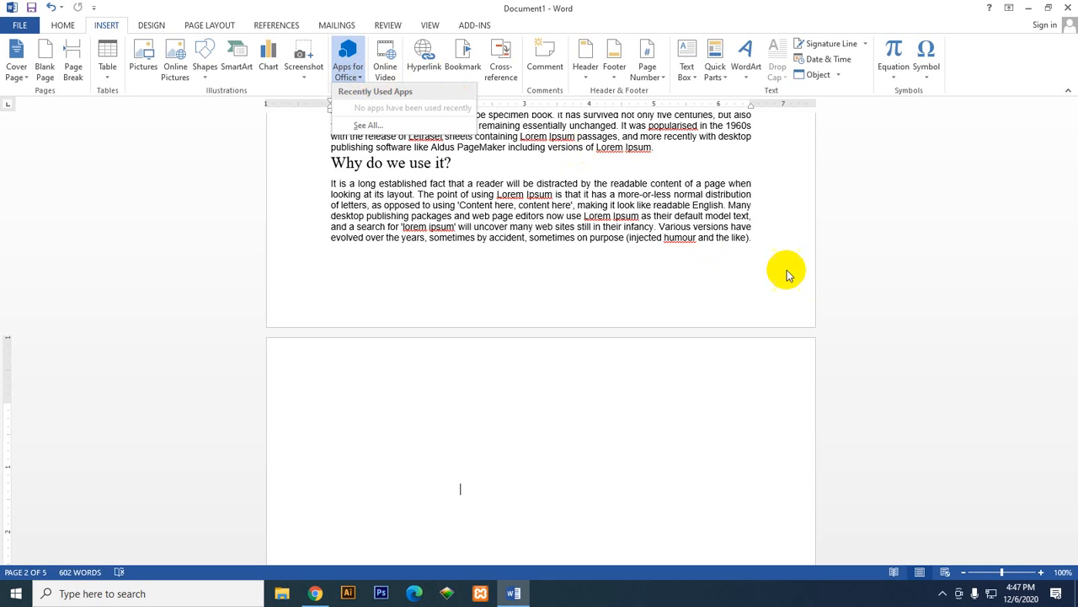
{"action": "left_click", "coordinate": [813, 276]}
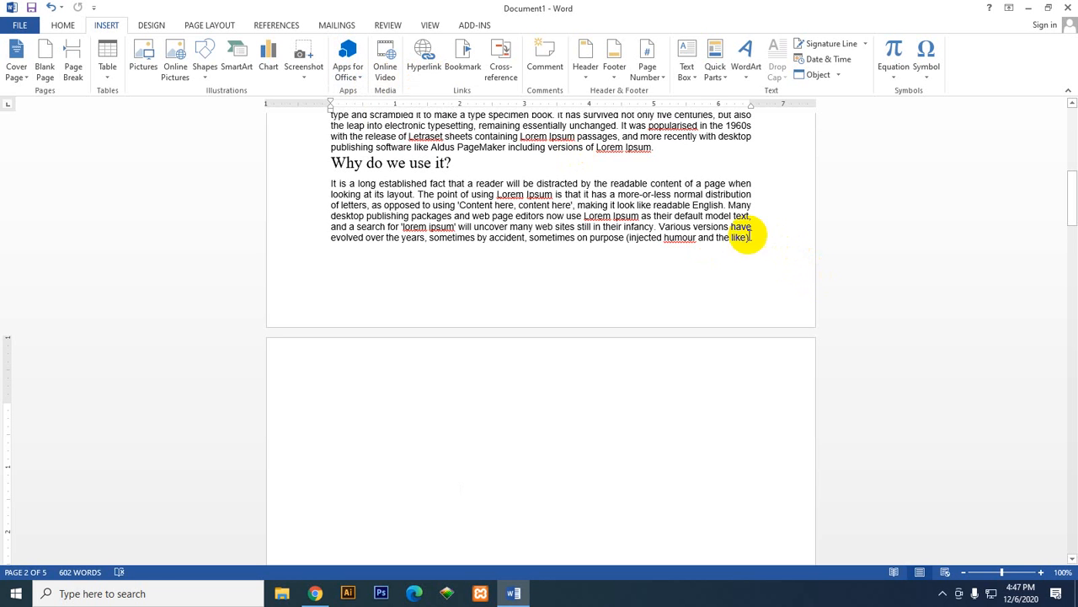
Step: Search YouTube for "technopark" and insert the online video "TECHNOPARK SMK Muhammadiyah 1 Sukoharjo" into the document
{"action": "left_click", "coordinate": [388, 74]}
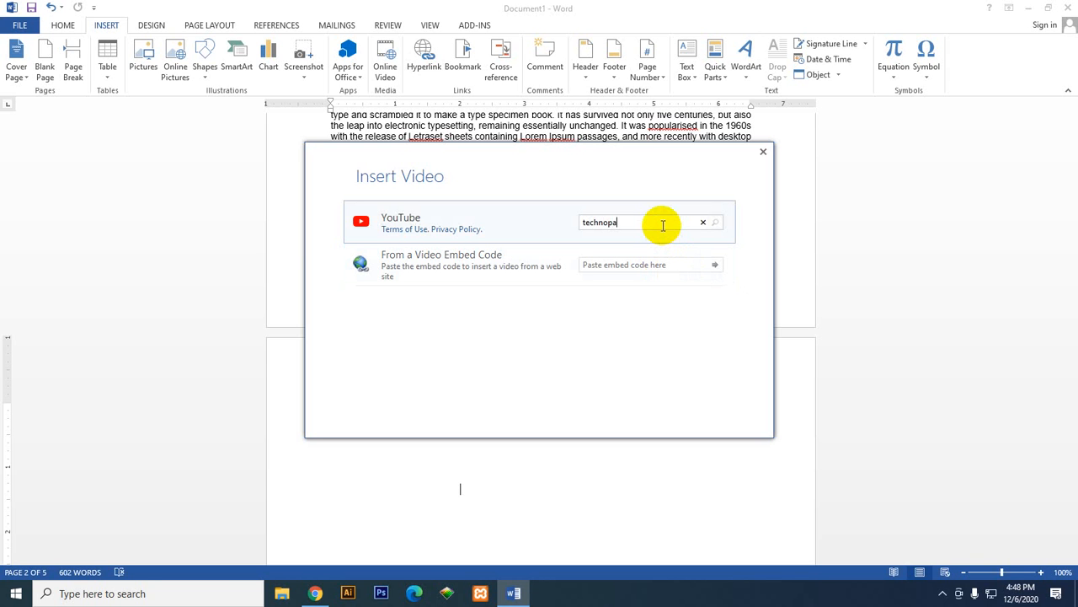
{"action": "key", "text": "Return"}
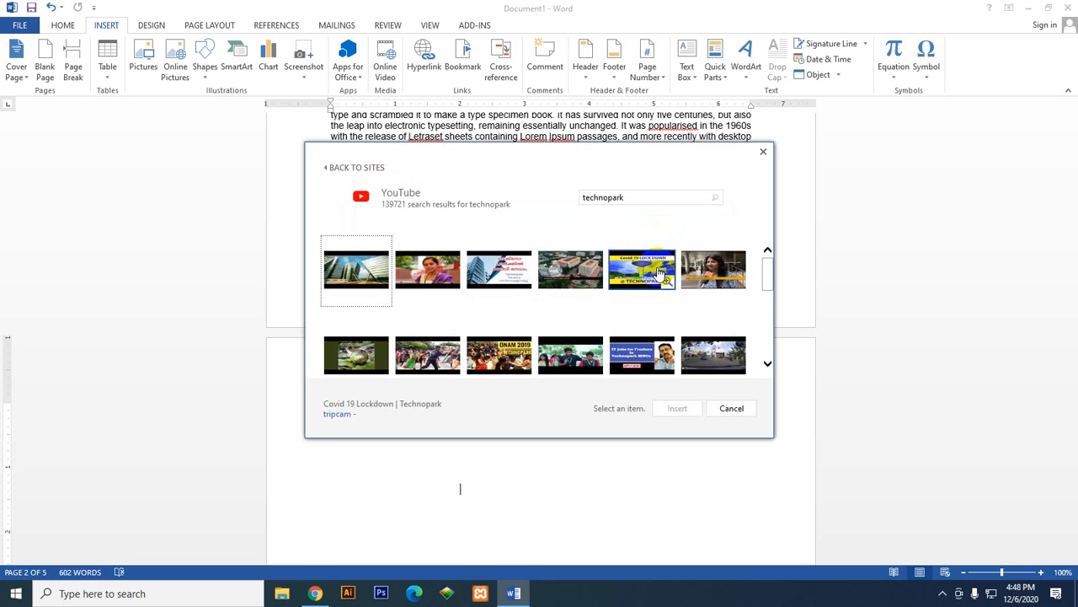
{"action": "scroll", "coordinate": [665, 295], "scroll_direction": "down", "scroll_amount": 3}
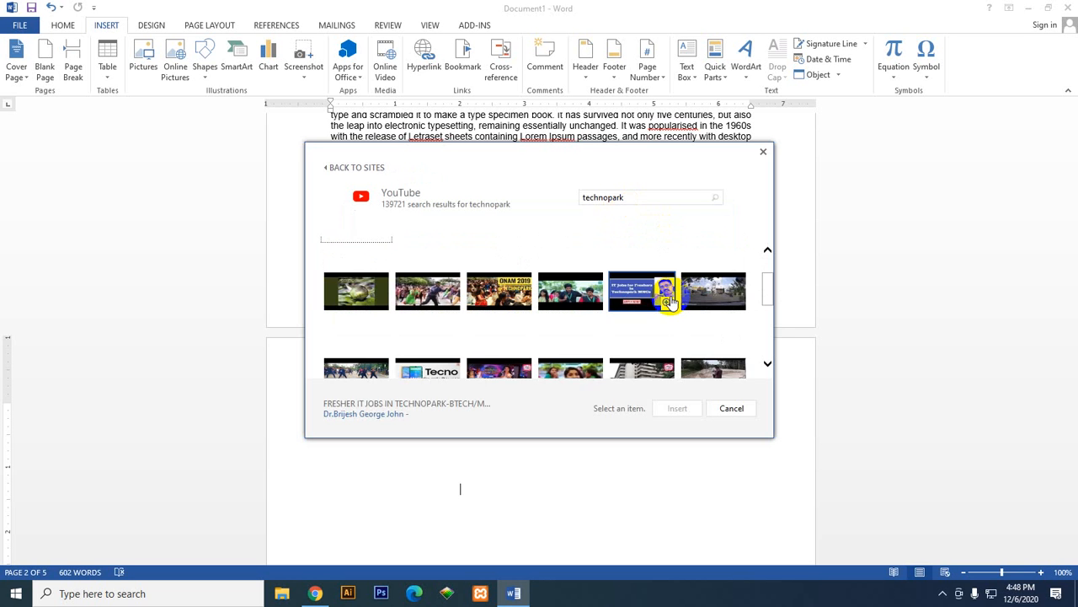
{"action": "scroll", "coordinate": [657, 333], "scroll_direction": "down", "scroll_amount": 5}
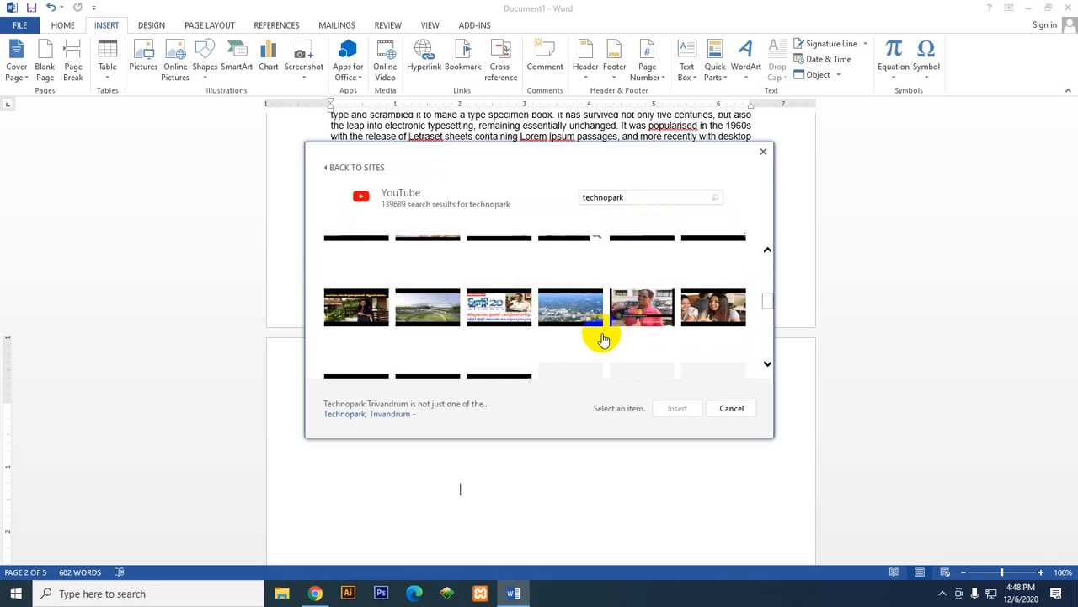
{"action": "scroll", "coordinate": [603, 337], "scroll_direction": "down", "scroll_amount": 4}
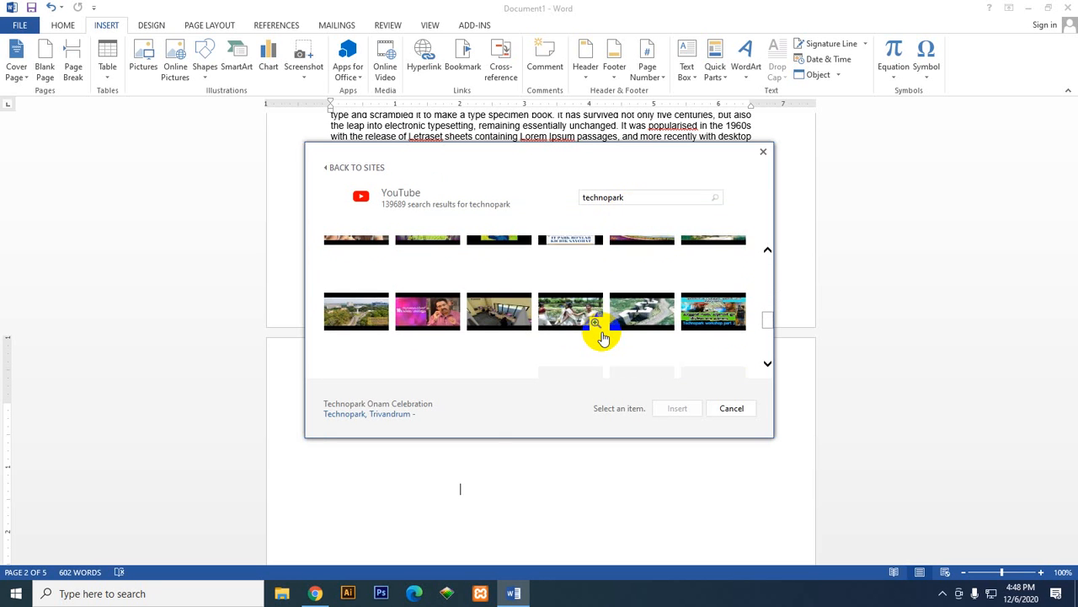
{"action": "scroll", "coordinate": [603, 337], "scroll_direction": "down", "scroll_amount": 1}
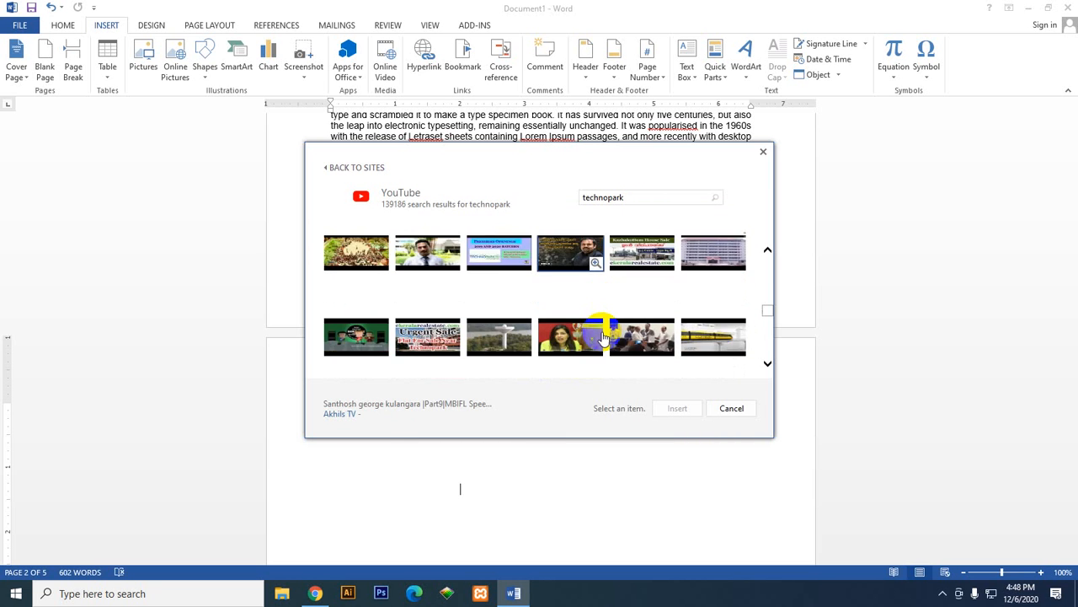
{"action": "scroll", "coordinate": [603, 337], "scroll_direction": "down", "scroll_amount": 2}
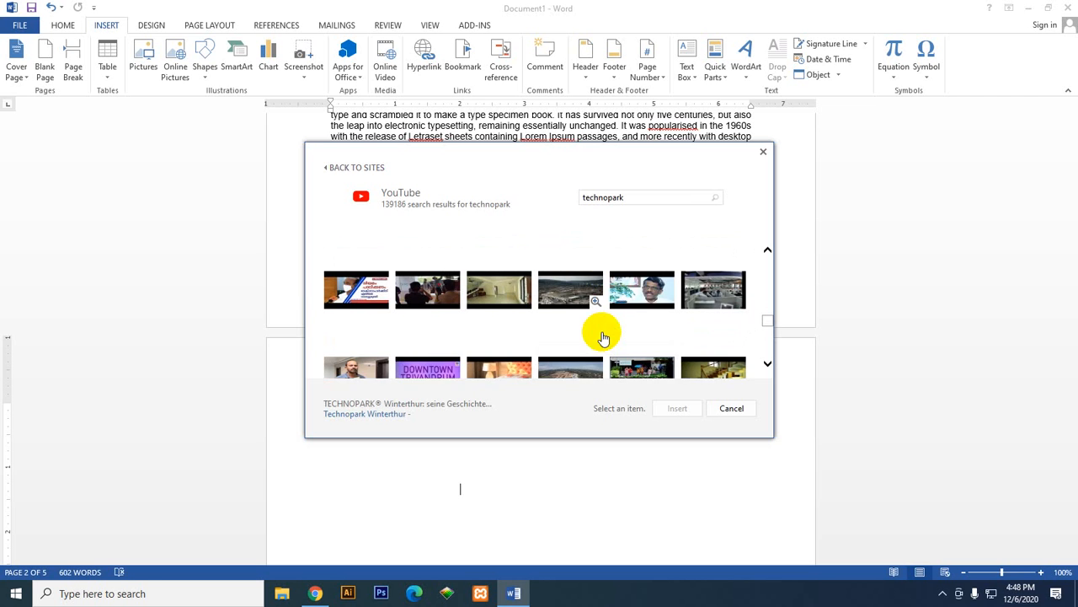
{"action": "scroll", "coordinate": [603, 335], "scroll_direction": "down", "scroll_amount": 1}
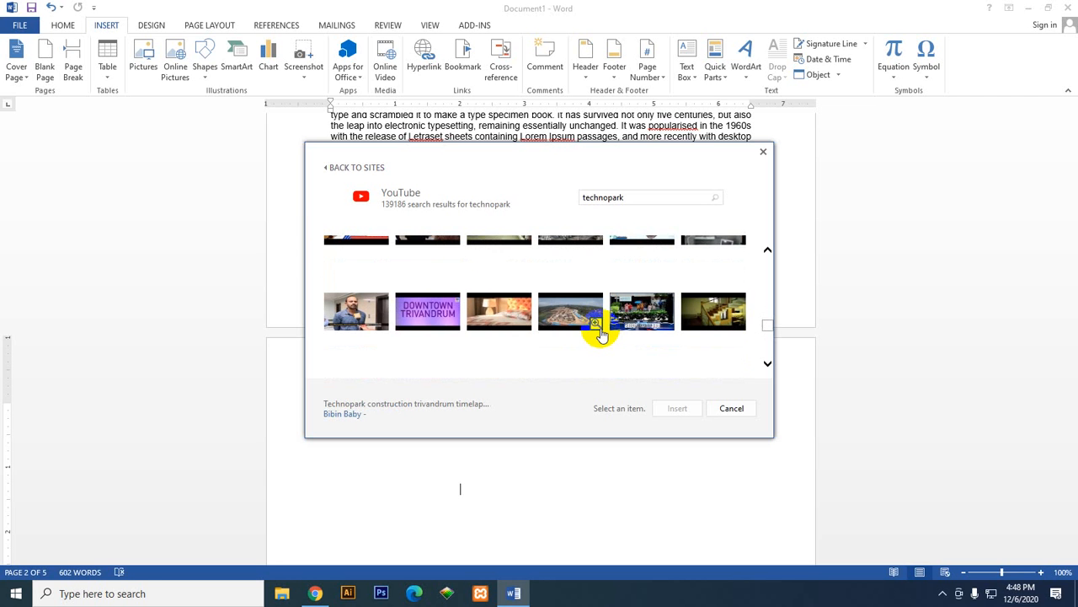
{"action": "scroll", "coordinate": [598, 334], "scroll_direction": "down", "scroll_amount": 1}
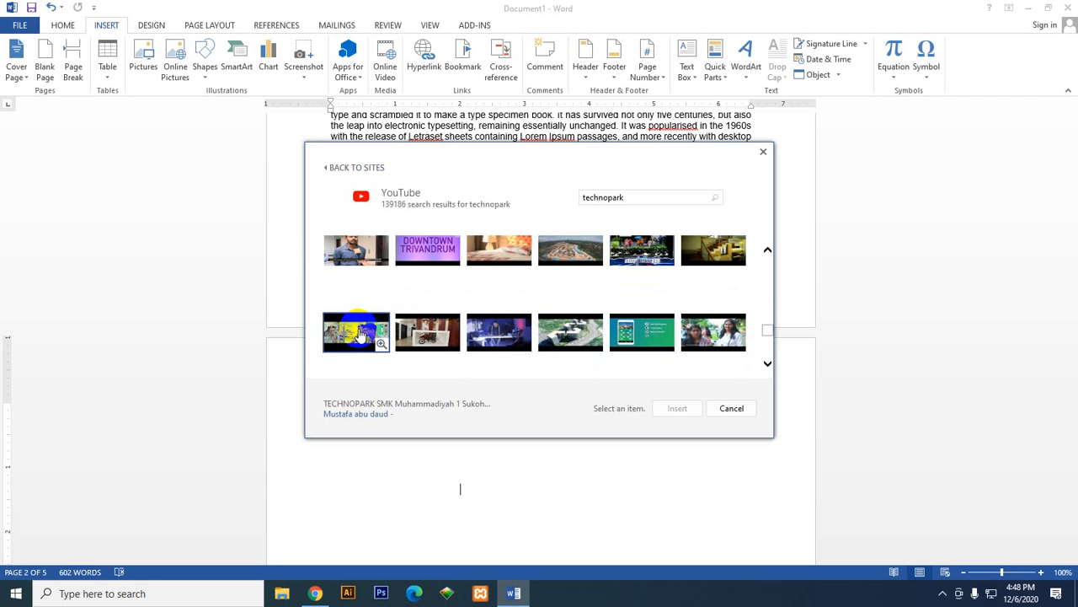
{"action": "left_click", "coordinate": [360, 335]}
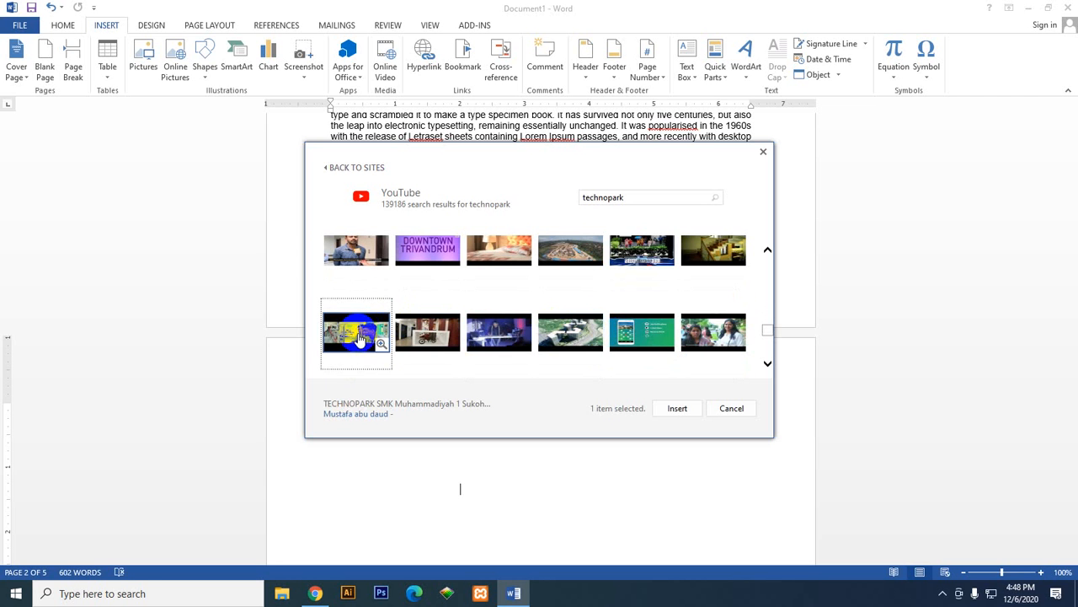
{"action": "left_click", "coordinate": [699, 414]}
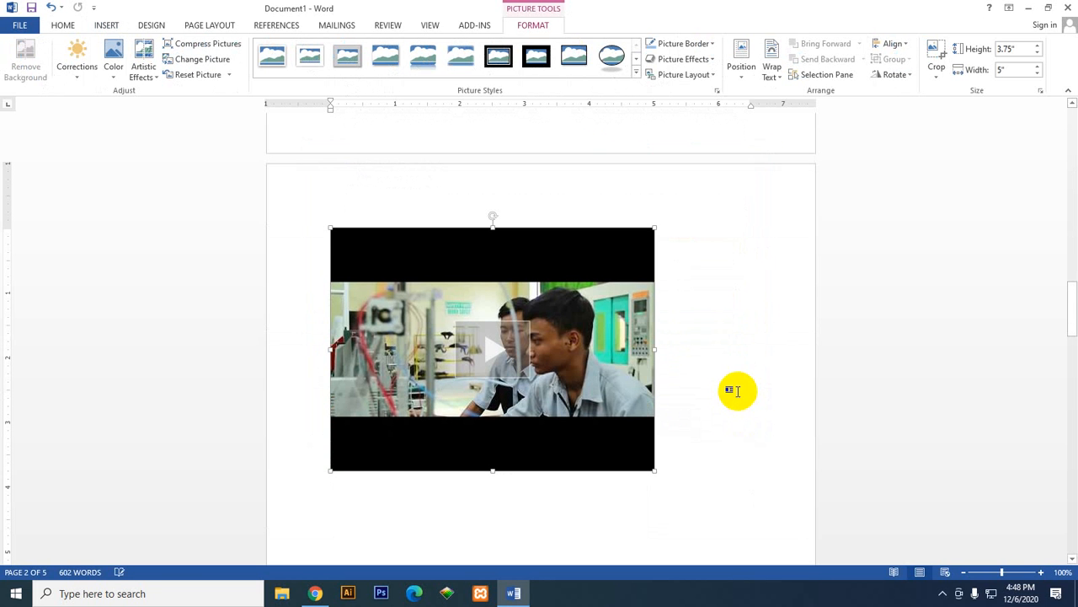
Step: Enlarge the inserted video proportionally to about 4.97" high and 6.63" wide, and preview its playback inside the document
{"action": "left_click", "coordinate": [642, 437]}
{"action": "left_click_drag", "start_coordinate": [655, 474], "coordinate": [761, 545]}
{"action": "left_click", "coordinate": [548, 385]}
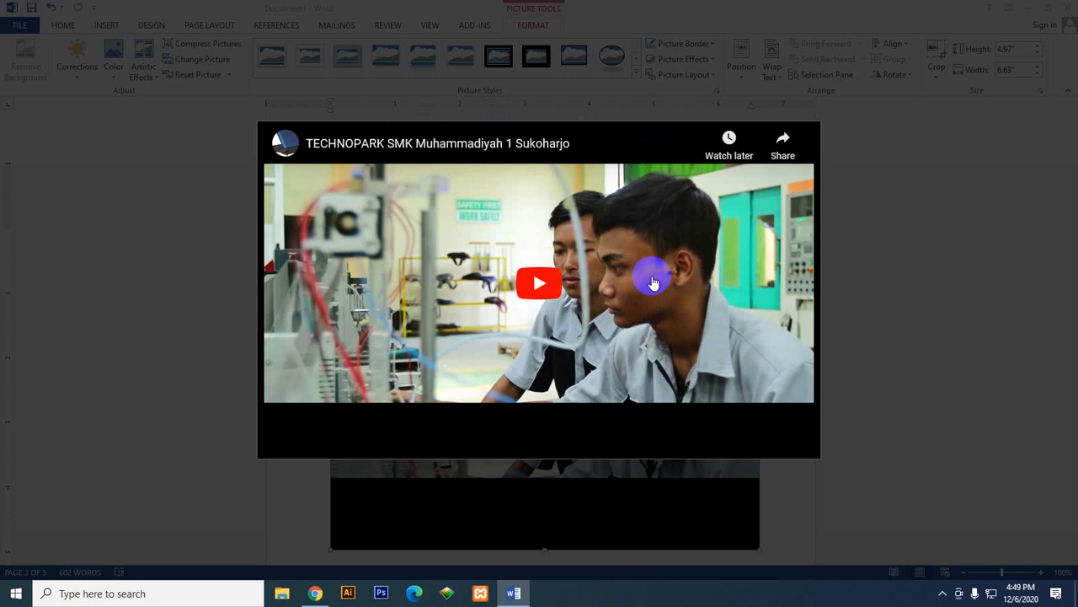
{"action": "left_click", "coordinate": [562, 295]}
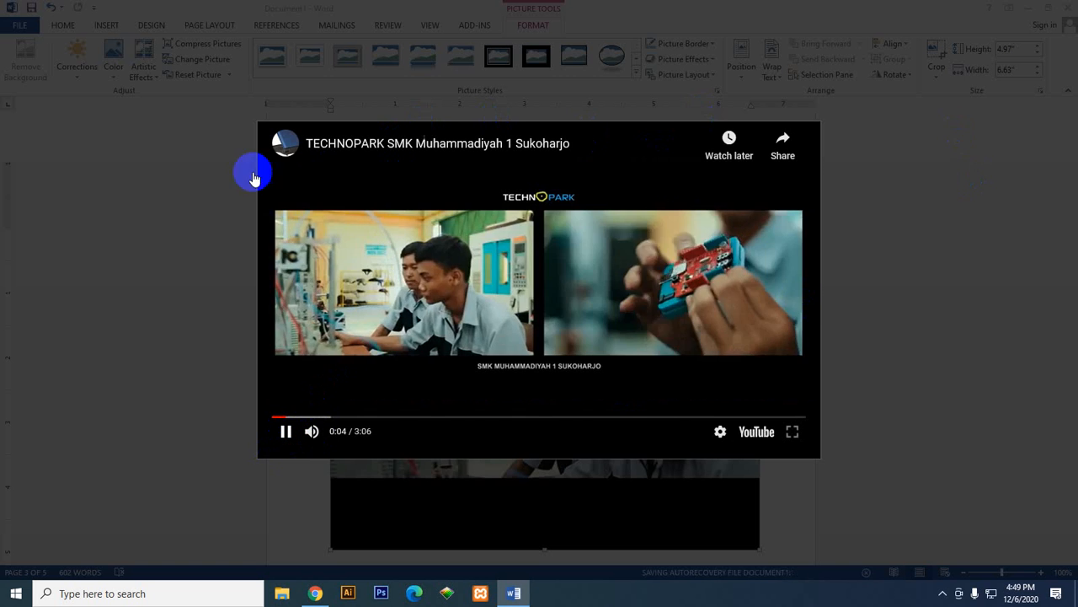
{"action": "left_click", "coordinate": [167, 200]}
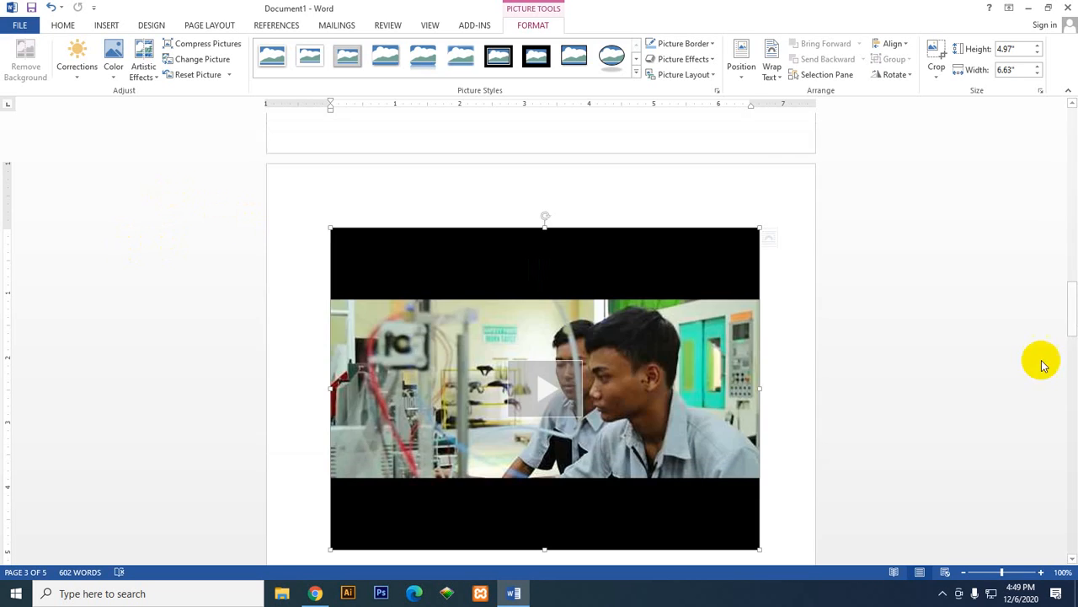
Step: Review the video embed code option for online videos without inserting anything, and delete the existing video from the document
{"action": "scroll", "coordinate": [960, 378], "scroll_direction": "down", "scroll_amount": 5}
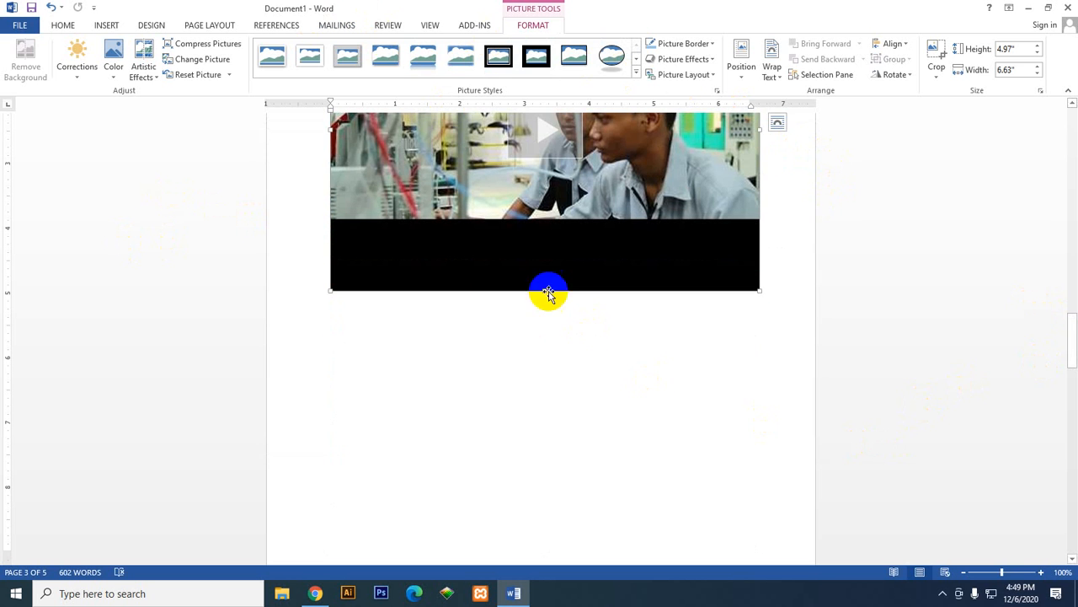
{"action": "scroll", "coordinate": [522, 292], "scroll_direction": "up", "scroll_amount": 3}
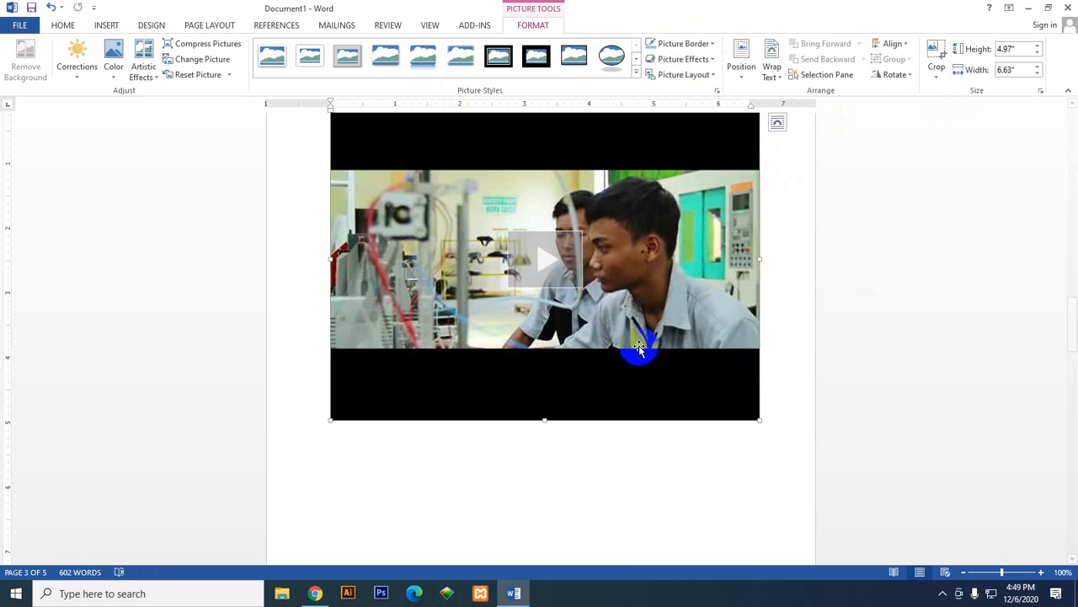
{"action": "scroll", "coordinate": [573, 326], "scroll_direction": "up", "scroll_amount": 5}
{"action": "scroll", "coordinate": [573, 327], "scroll_direction": "up", "scroll_amount": 2}
{"action": "left_click", "coordinate": [104, 25]}
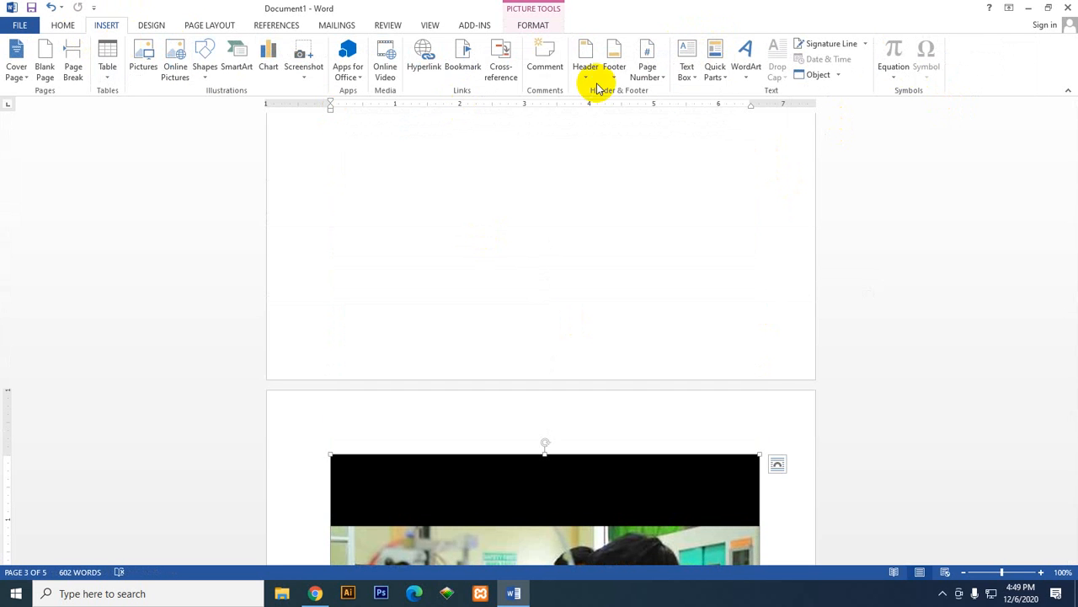
{"action": "left_click", "coordinate": [385, 81]}
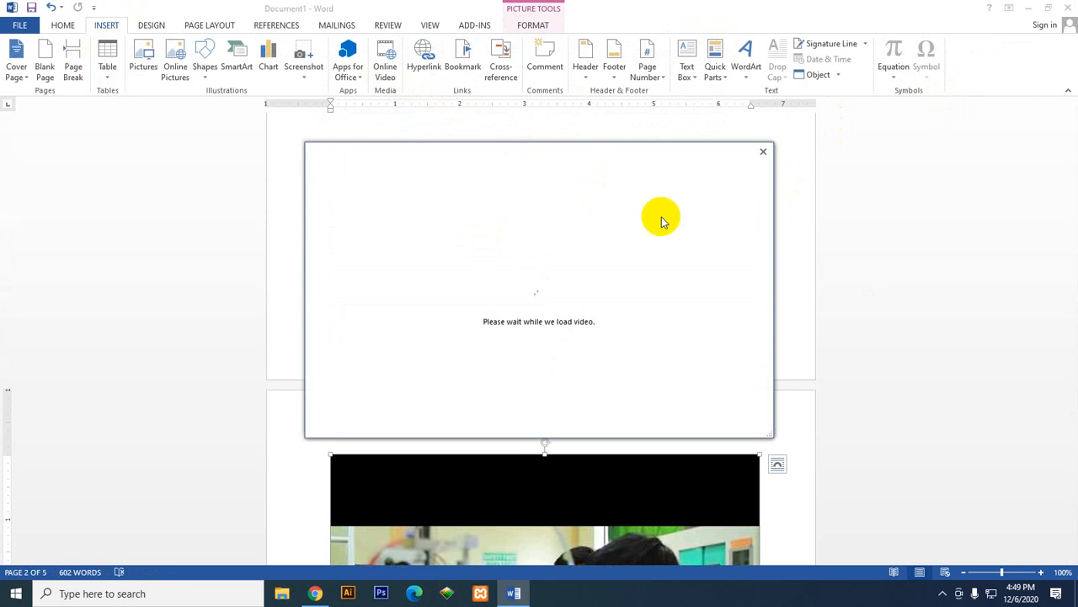
{"action": "left_click", "coordinate": [624, 268]}
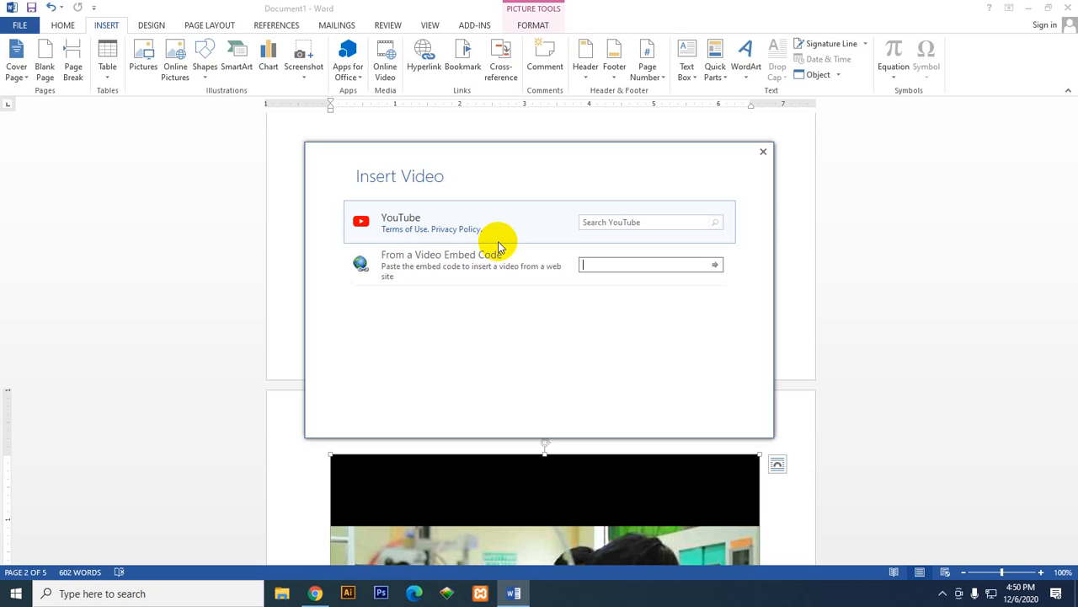
{"action": "left_click", "coordinate": [444, 277]}
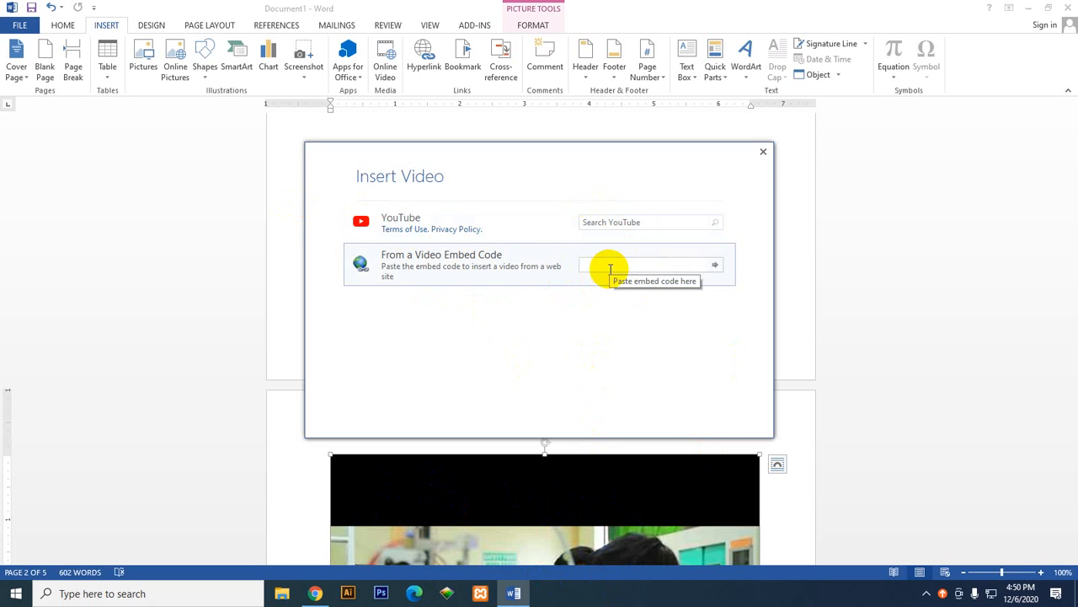
{"action": "left_click", "coordinate": [762, 151]}
{"action": "key", "text": "Delete"}
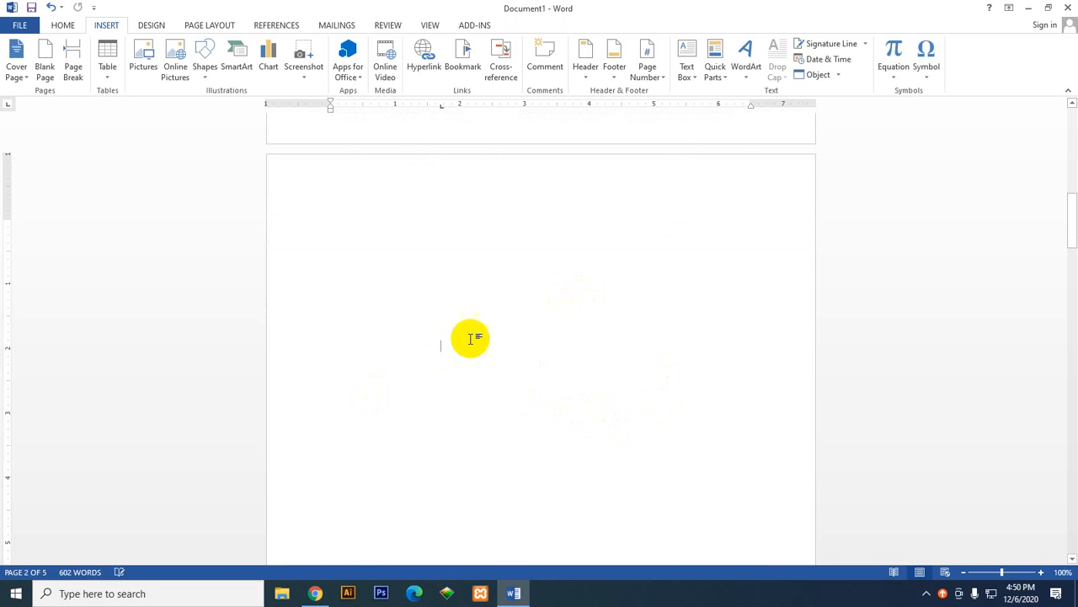
Step: Insert a hyperlink on the blank page to the file AnyDesk (2).exe in the Downloads folder
{"action": "left_click", "coordinate": [416, 67]}
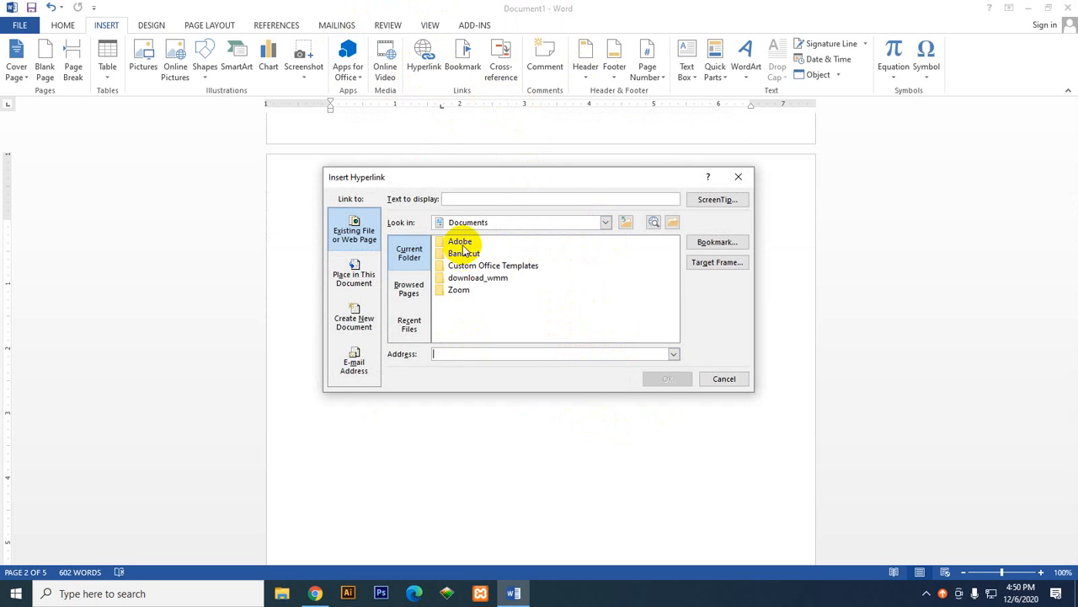
{"action": "double_click", "coordinate": [456, 281]}
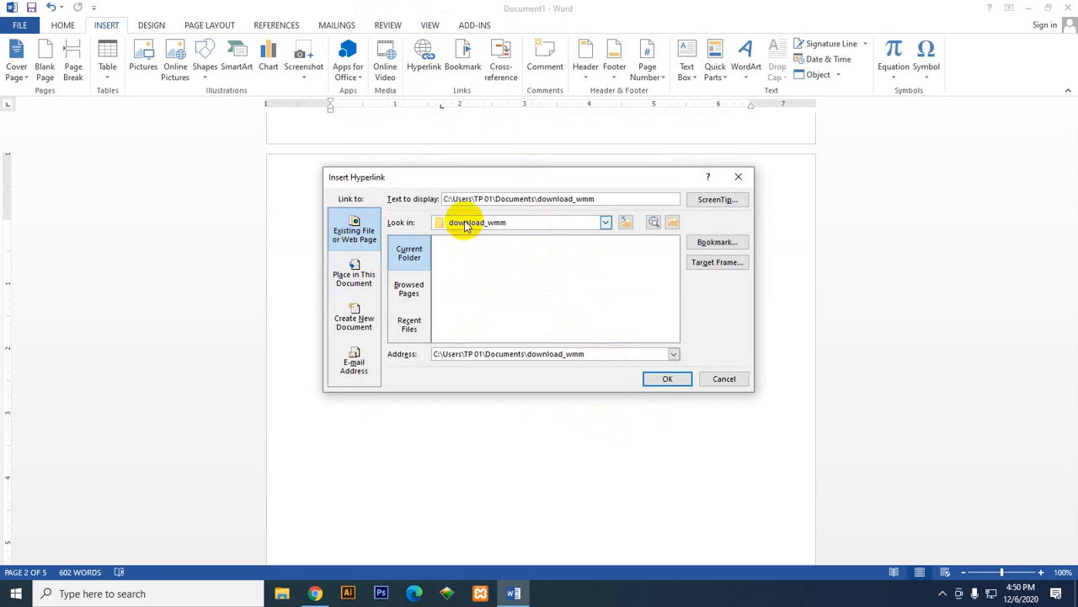
{"action": "left_click", "coordinate": [624, 223]}
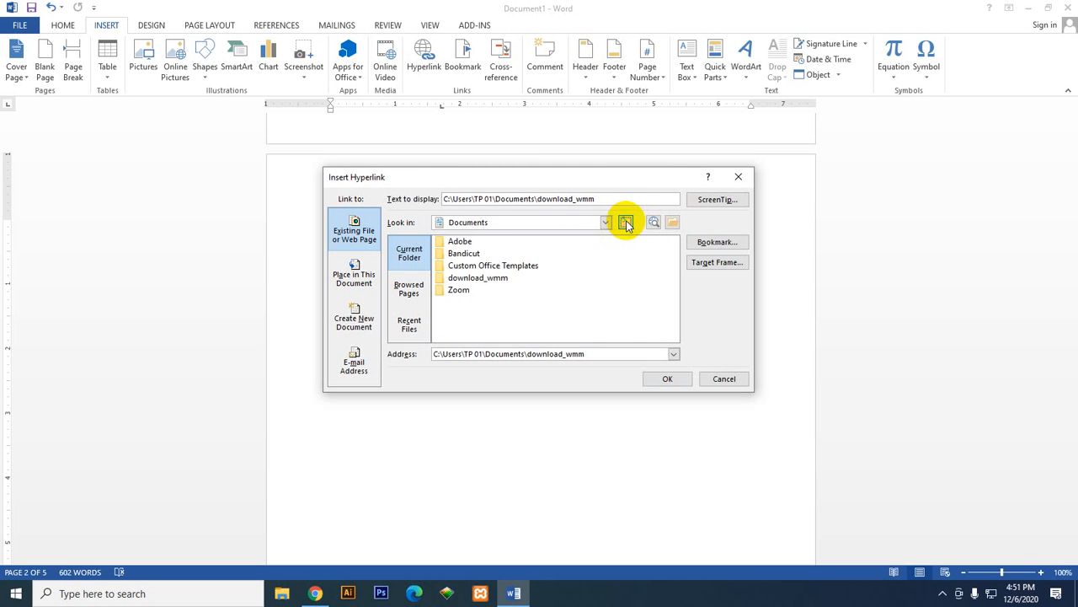
{"action": "left_click", "coordinate": [624, 222]}
{"action": "left_click", "coordinate": [472, 289]}
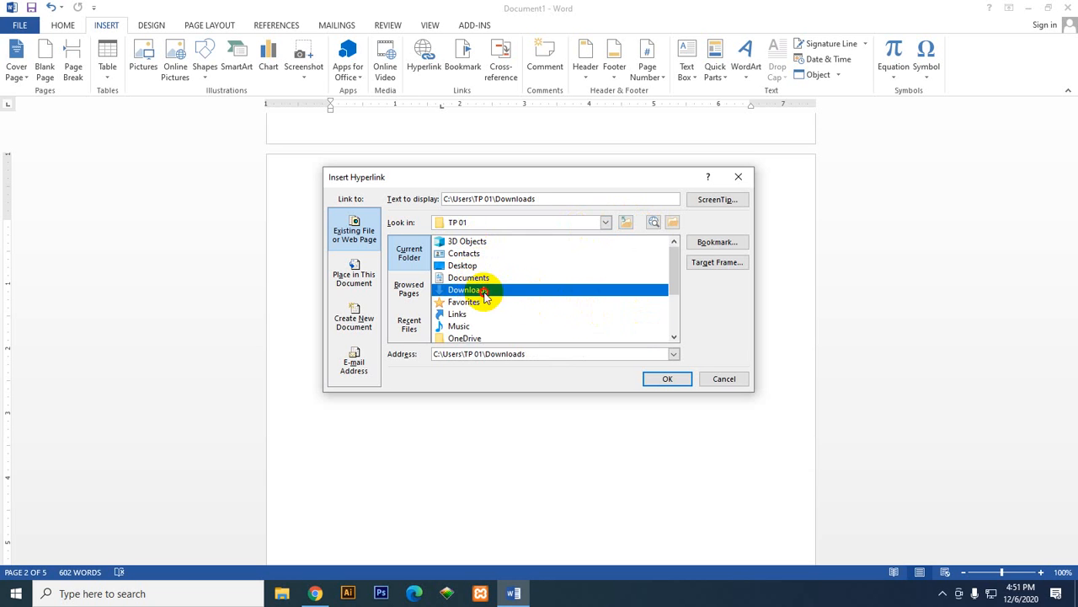
{"action": "double_click", "coordinate": [485, 290]}
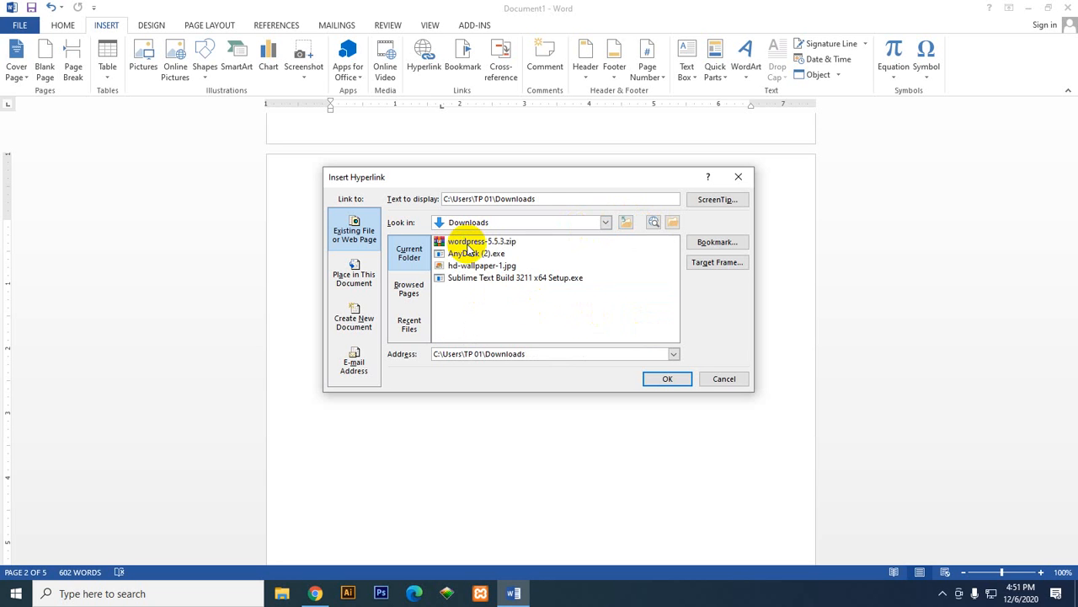
{"action": "left_click", "coordinate": [480, 252]}
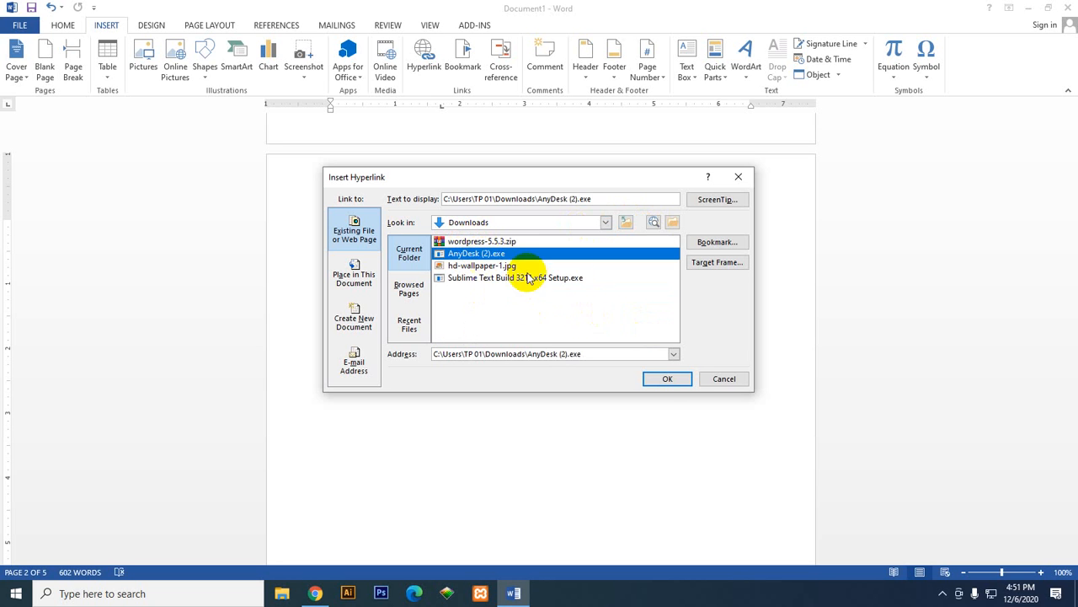
{"action": "left_click", "coordinate": [659, 377]}
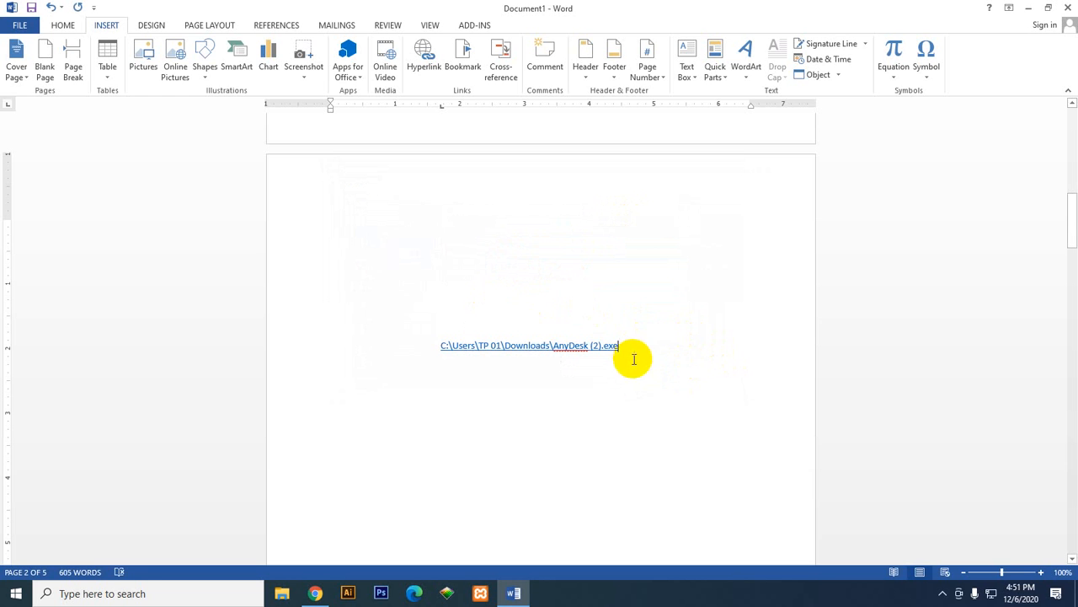
Step: Select the entire line of text containing the AnyDesk (2).exe hyperlink
{"action": "left_click_drag", "start_coordinate": [630, 345], "coordinate": [431, 345]}
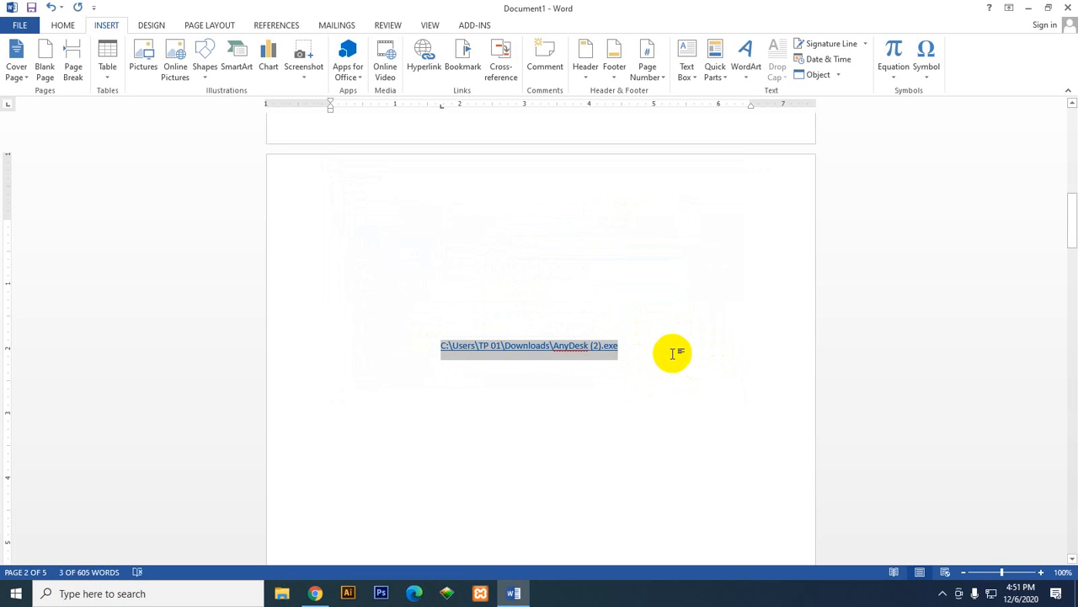
{"action": "double_click", "coordinate": [524, 350]}
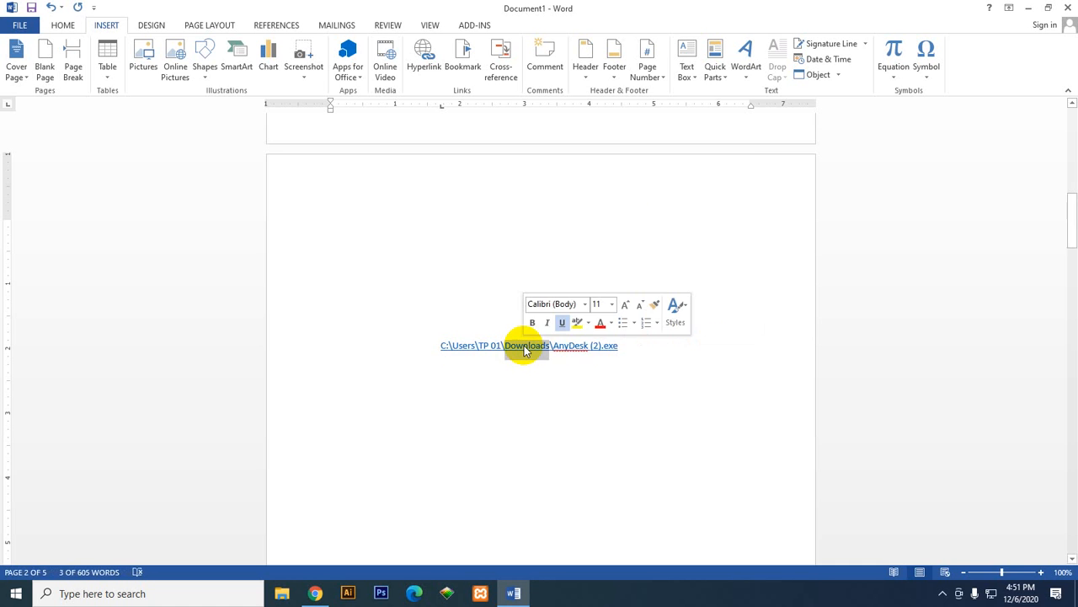
{"action": "left_click", "coordinate": [638, 346]}
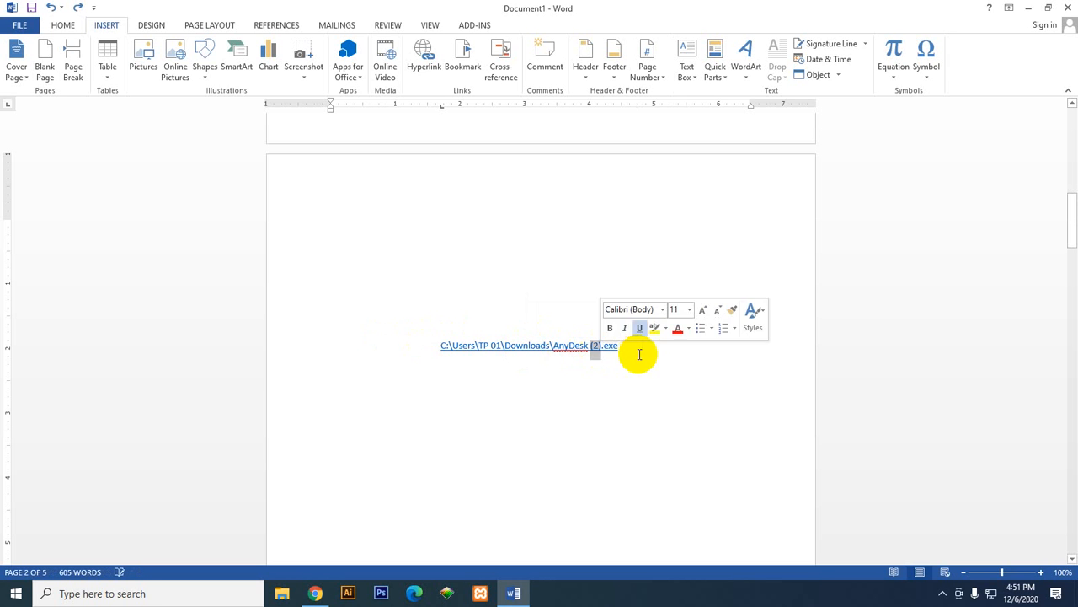
{"action": "left_click_drag", "start_coordinate": [635, 357], "coordinate": [434, 345]}
{"action": "left_click", "coordinate": [463, 347]}
{"action": "double_click", "coordinate": [464, 347]}
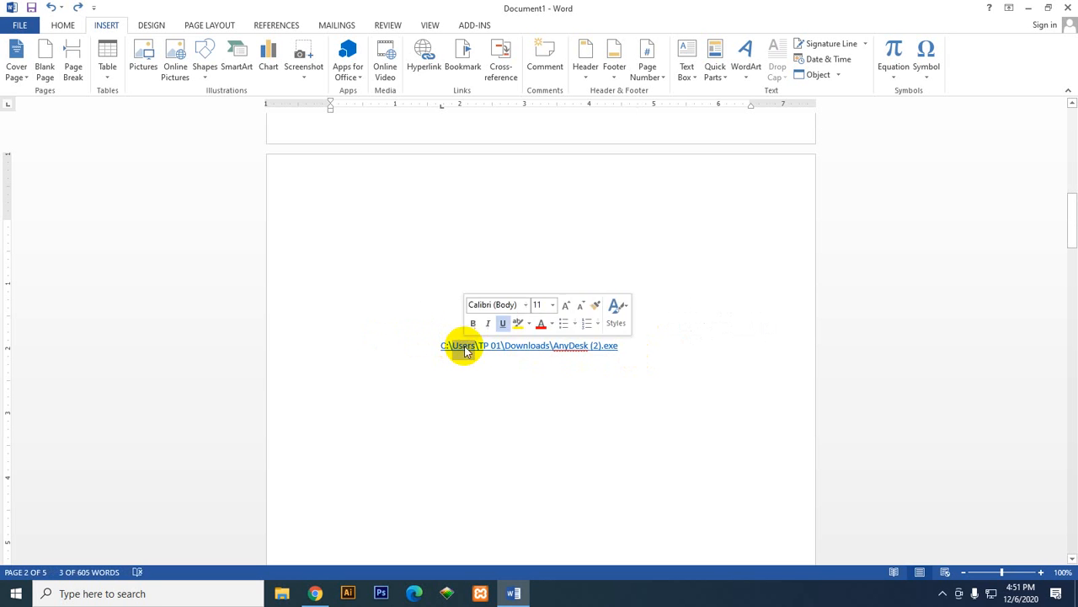
{"action": "left_click", "coordinate": [483, 348]}
{"action": "left_click_drag", "start_coordinate": [621, 348], "coordinate": [337, 349]}
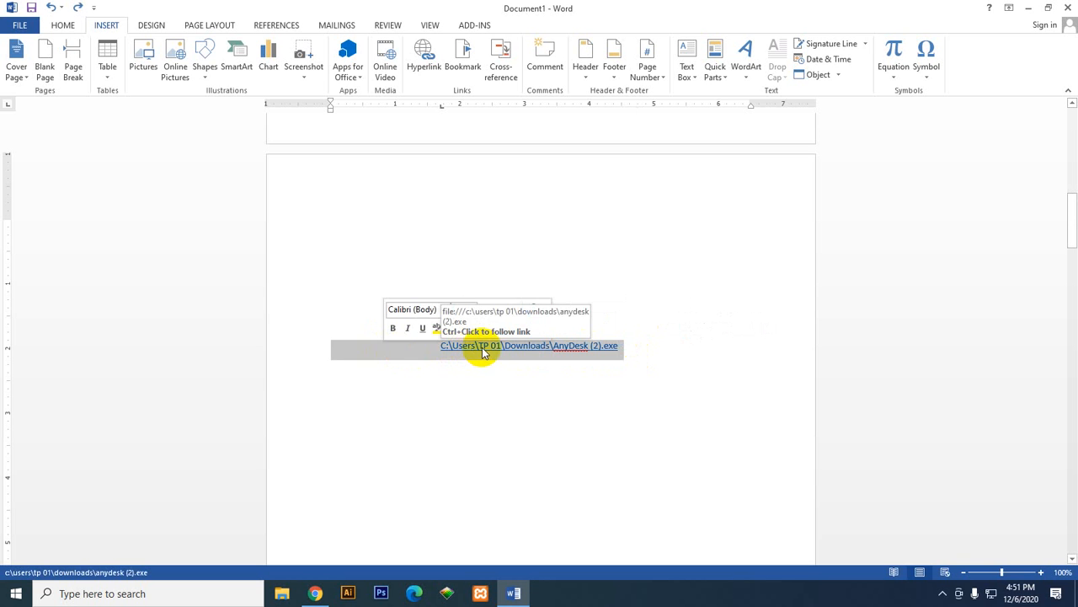
Step: Follow the AnyDesk (2).exe hyperlink, allow the file to open despite the security notices, and close AnyDesk
{"action": "left_click", "coordinate": [664, 347]}
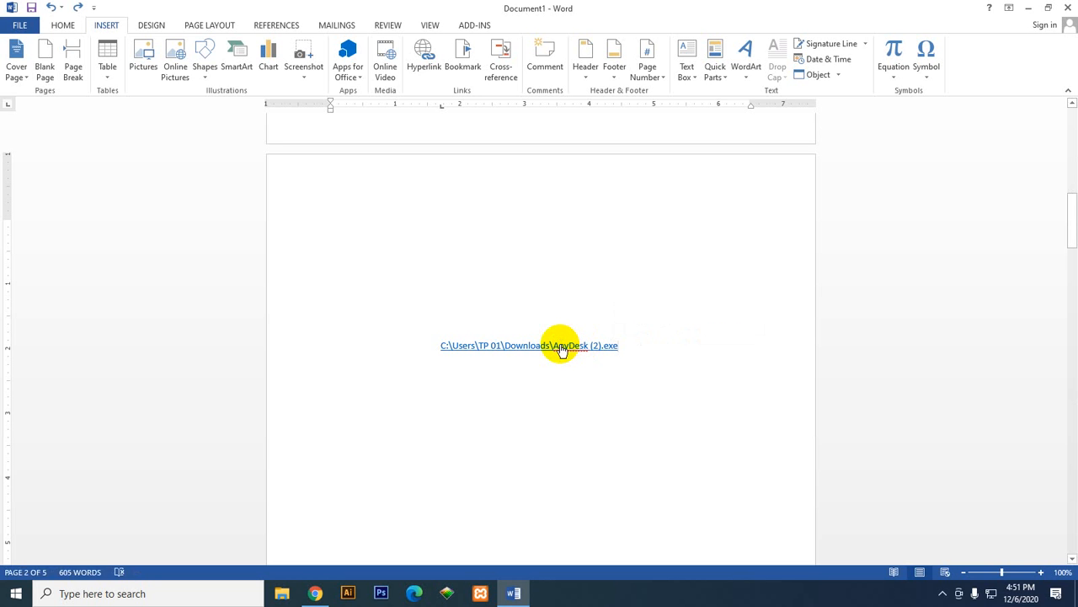
{"action": "left_click", "coordinate": [561, 346], "text": "ctrl"}
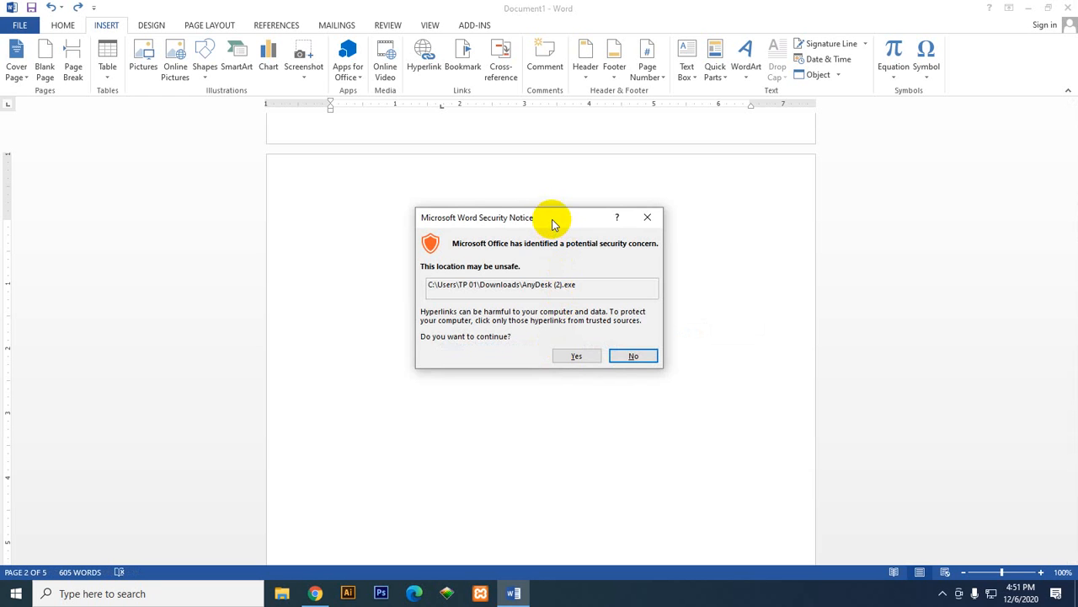
{"action": "left_click_drag", "start_coordinate": [551, 220], "coordinate": [587, 208]}
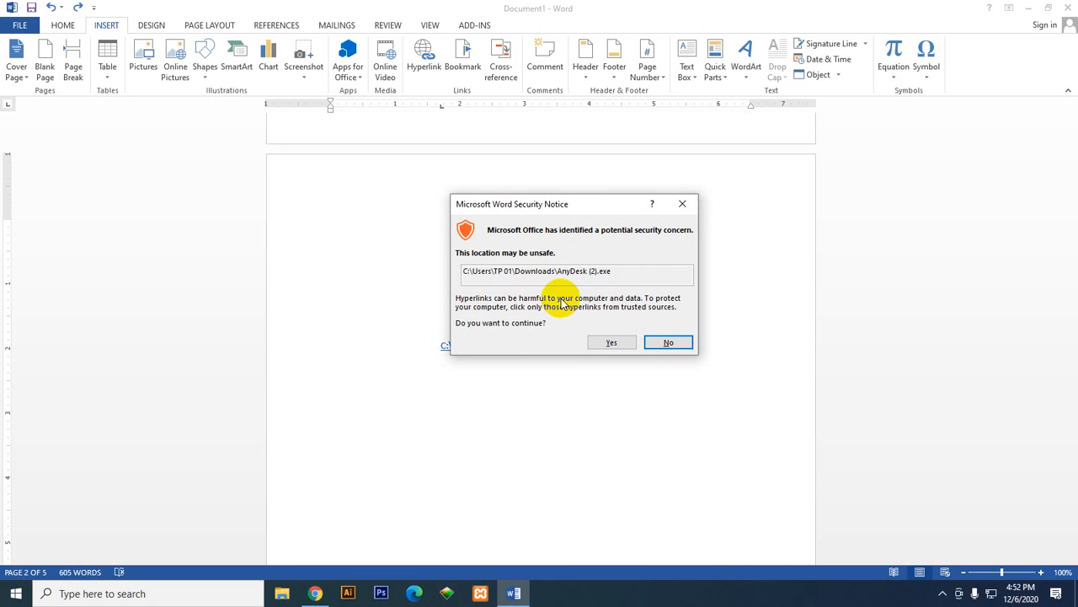
{"action": "left_click", "coordinate": [600, 344]}
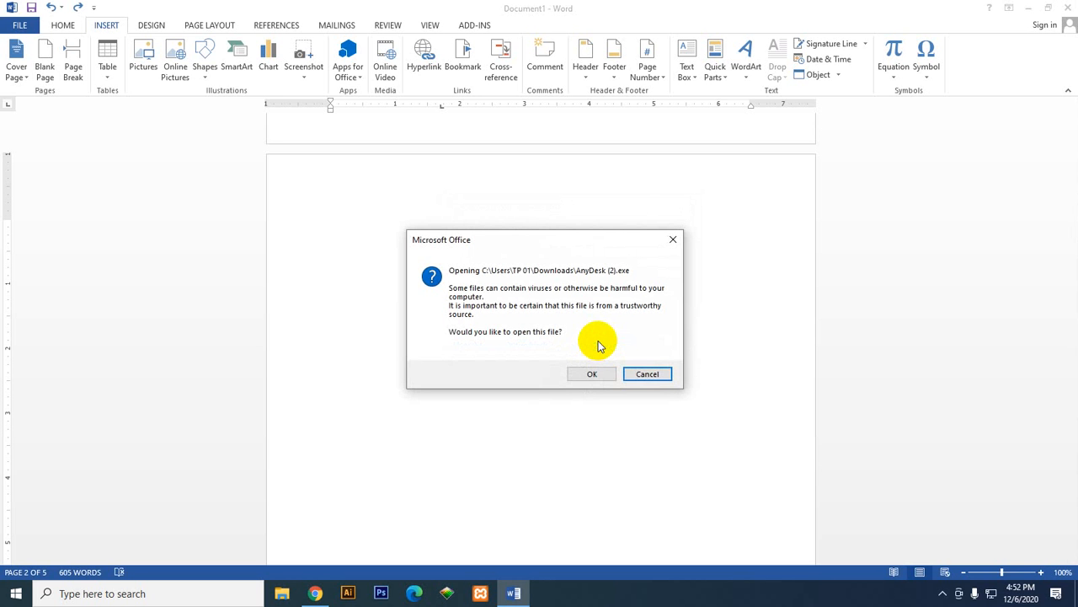
{"action": "left_click", "coordinate": [594, 373]}
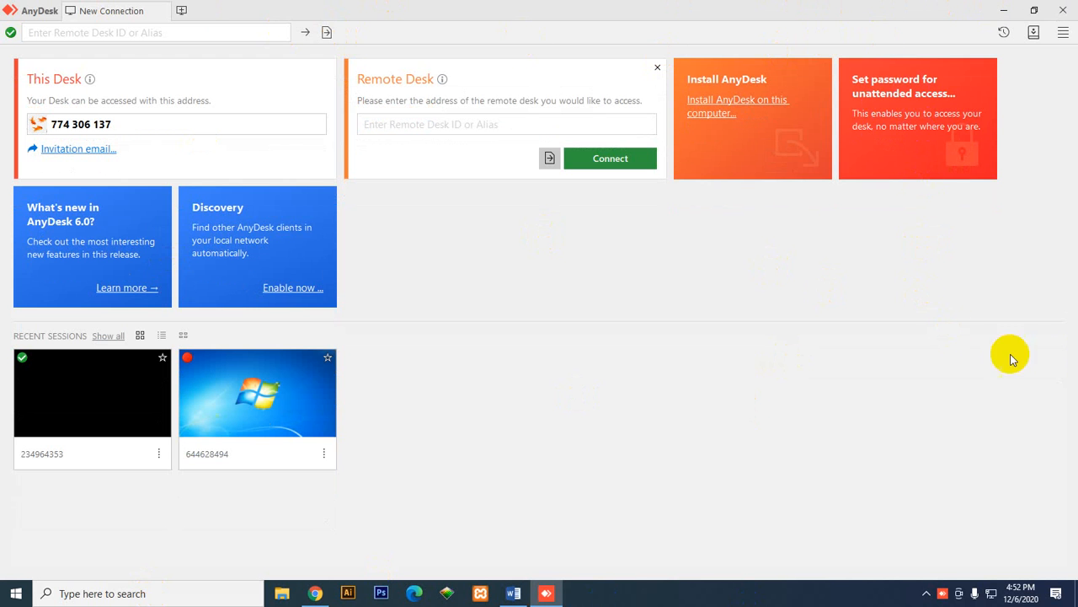
{"action": "left_click", "coordinate": [1063, 9]}
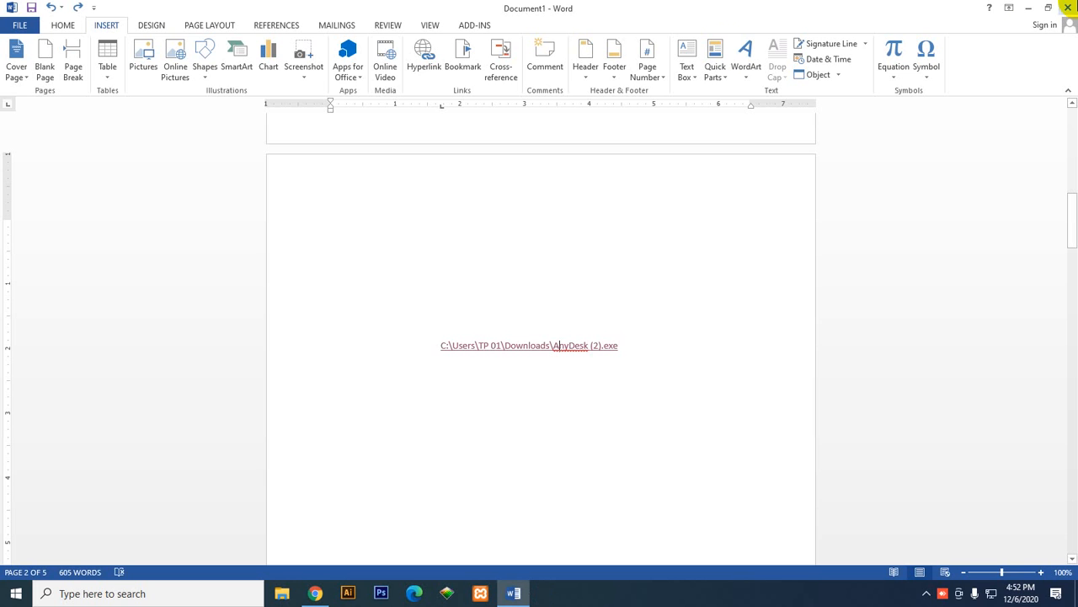
{"action": "left_click_drag", "start_coordinate": [649, 344], "coordinate": [167, 369]}
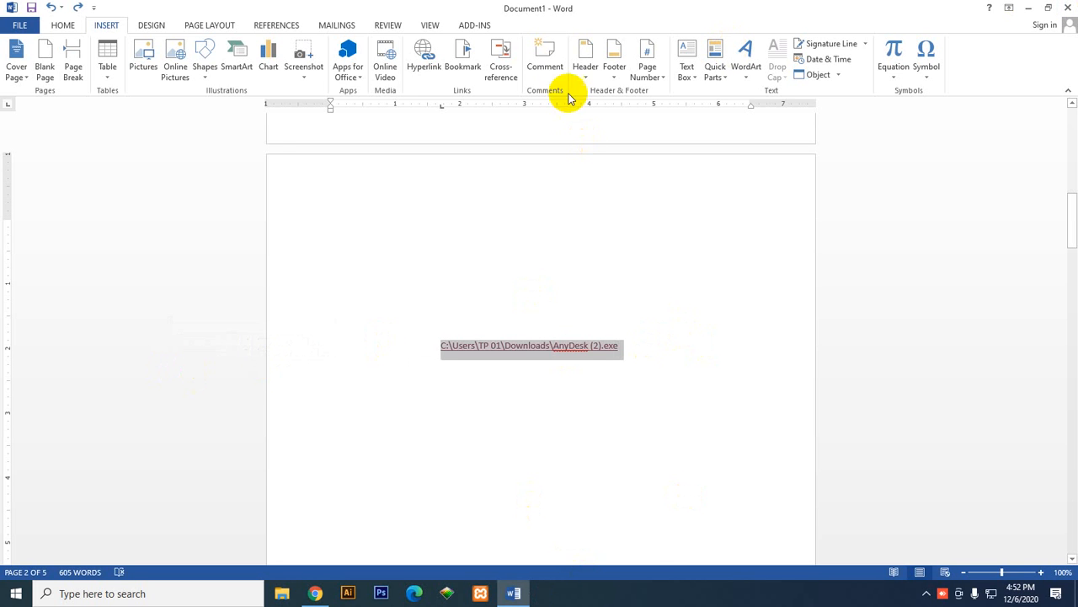
{"action": "left_click", "coordinate": [464, 57]}
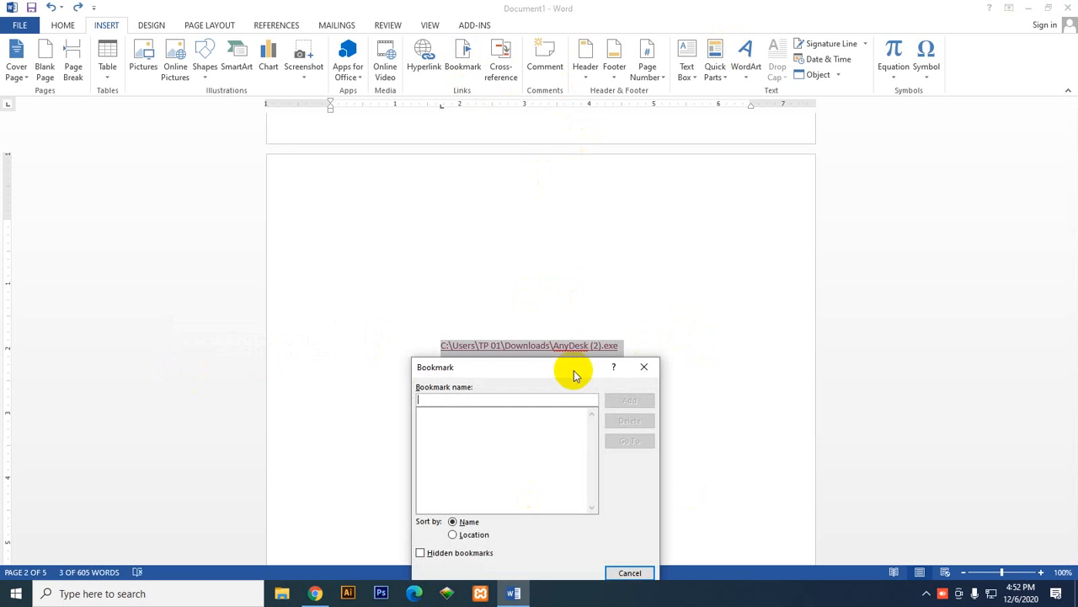
{"action": "left_click", "coordinate": [644, 367]}
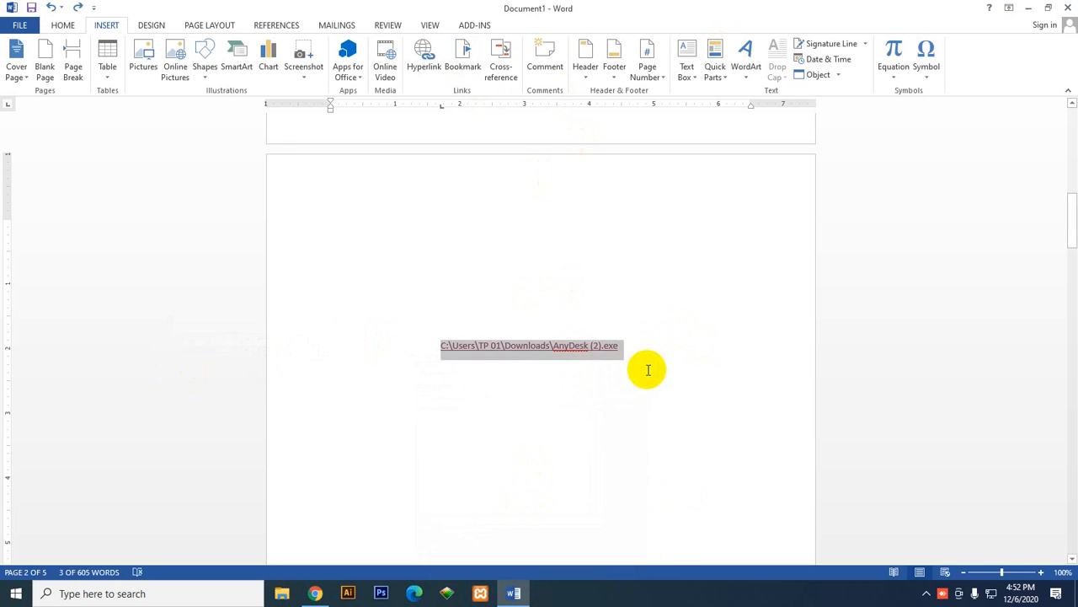
Step: Bookmark the page 1 text from "been the industry's standard" to the paragraph's end, above the last "Why do we use it?" heading, as f1
{"action": "scroll", "coordinate": [652, 419], "scroll_direction": "up", "scroll_amount": 5}
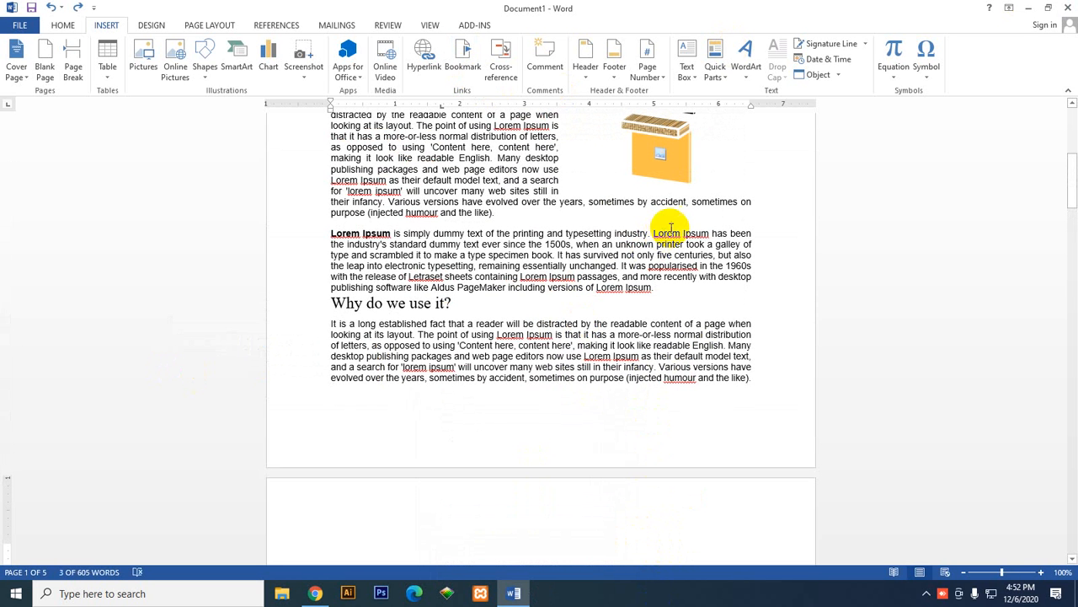
{"action": "left_click_drag", "start_coordinate": [752, 234], "coordinate": [698, 287]}
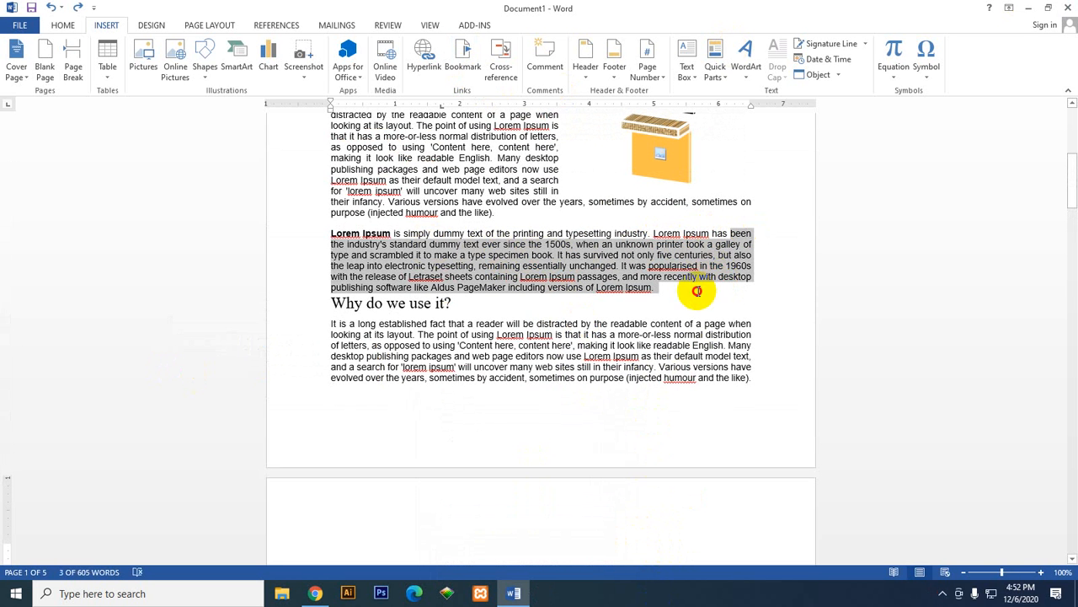
{"action": "left_click", "coordinate": [463, 57]}
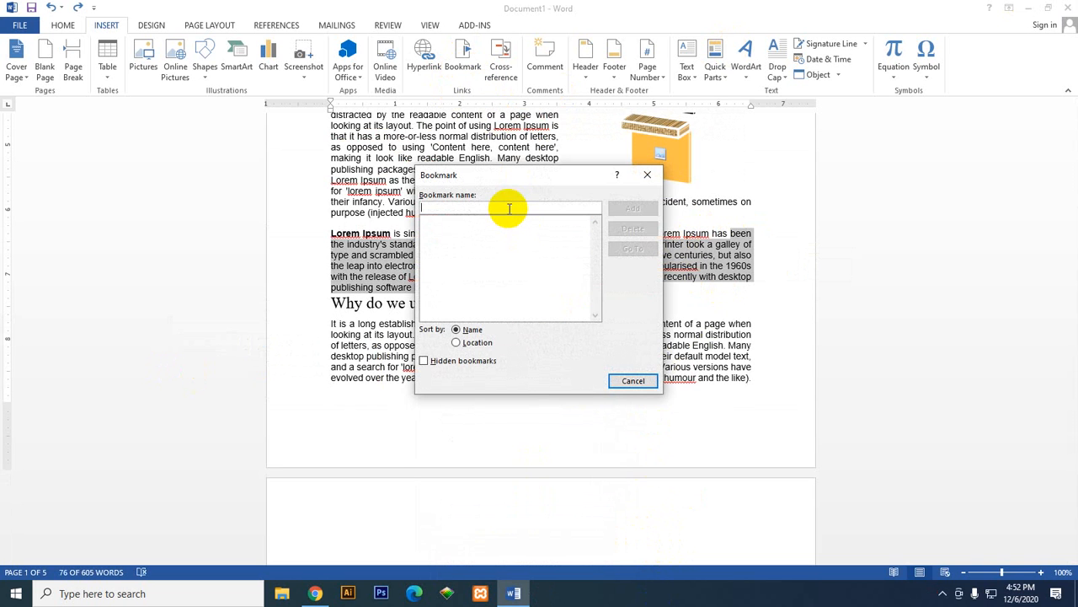
{"action": "type", "text": "f1"}
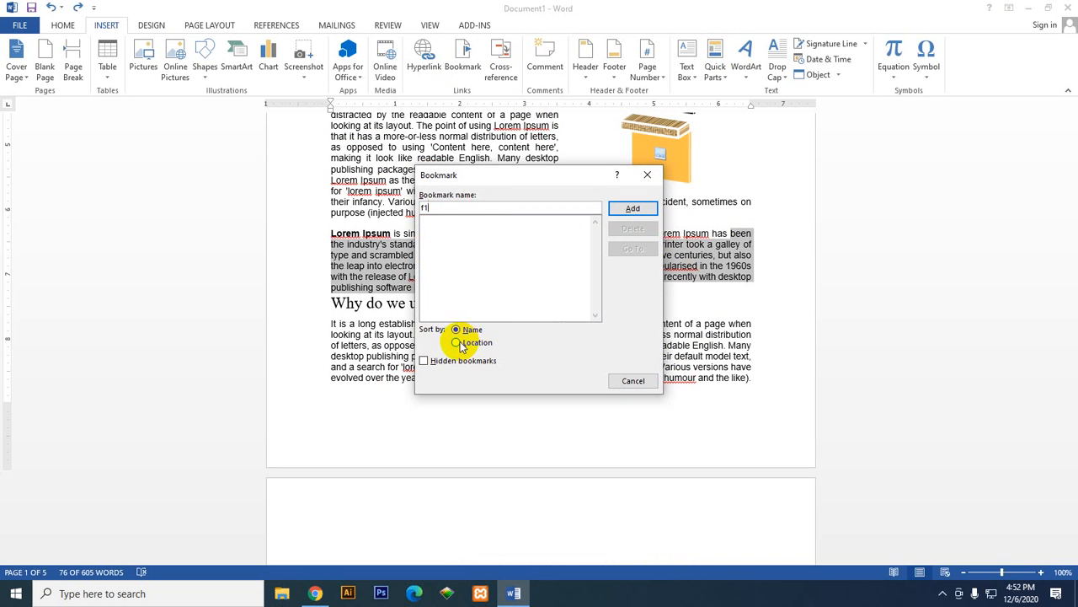
{"action": "left_click", "coordinate": [633, 209]}
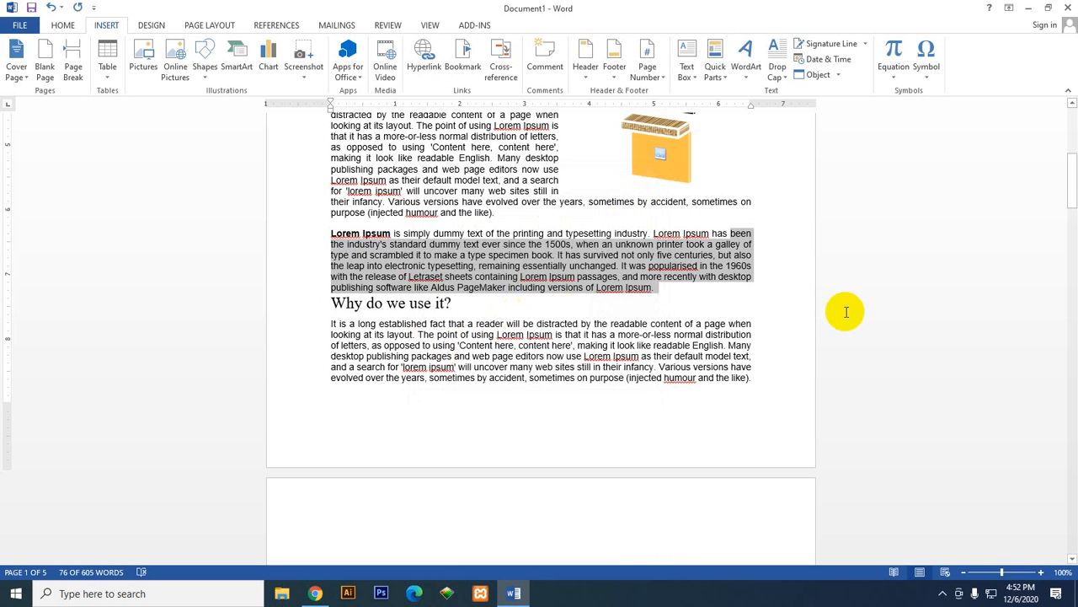
Step: Clear the text selection and jump from the upper part of page 1 to the f1 bookmark
{"action": "left_click", "coordinate": [912, 298]}
{"action": "scroll", "coordinate": [578, 312], "scroll_direction": "up", "scroll_amount": 7}
{"action": "scroll", "coordinate": [556, 310], "scroll_direction": "down", "scroll_amount": 6}
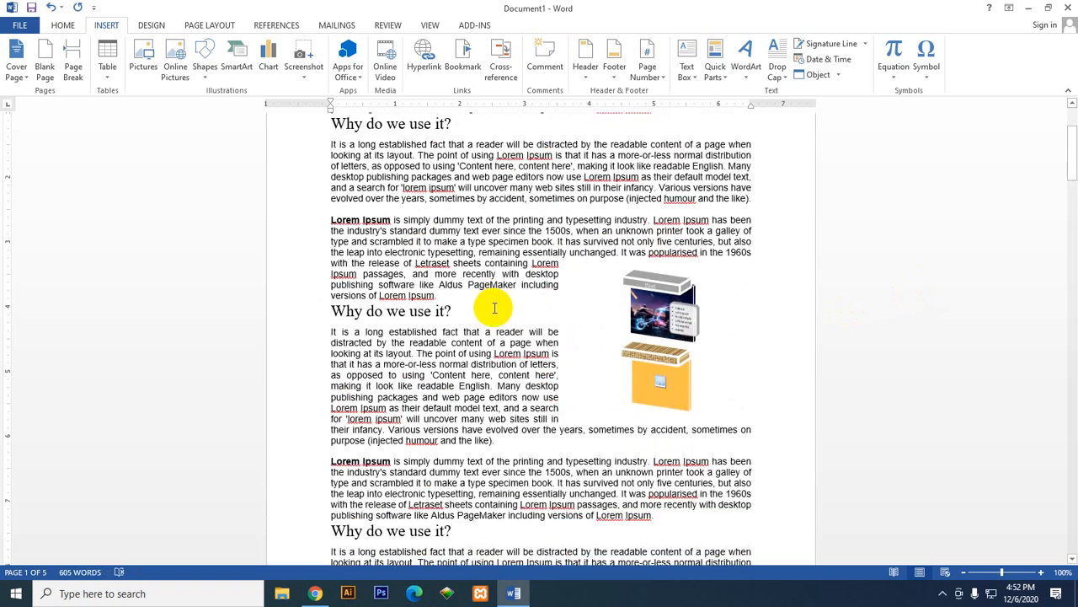
{"action": "scroll", "coordinate": [681, 357], "scroll_direction": "down", "scroll_amount": 3}
{"action": "scroll", "coordinate": [483, 374], "scroll_direction": "up", "scroll_amount": 7}
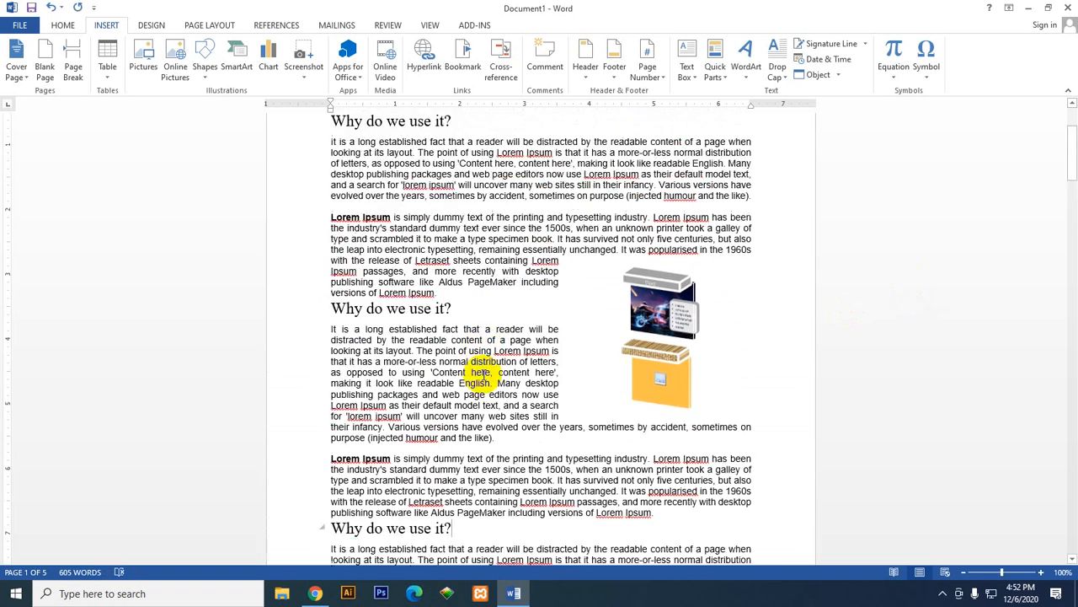
{"action": "left_click", "coordinate": [462, 52]}
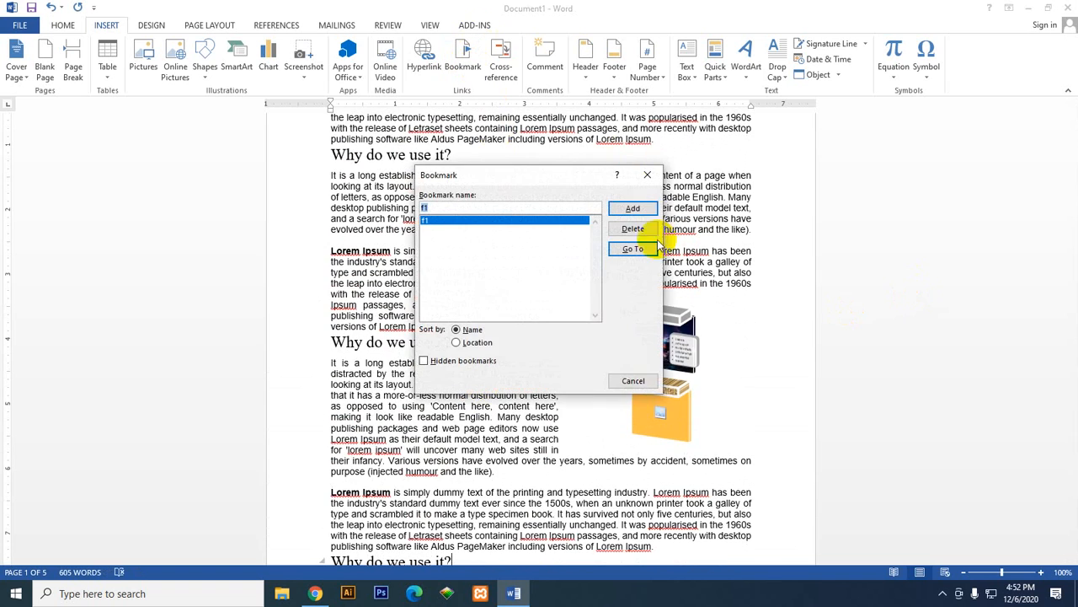
{"action": "left_click", "coordinate": [631, 252]}
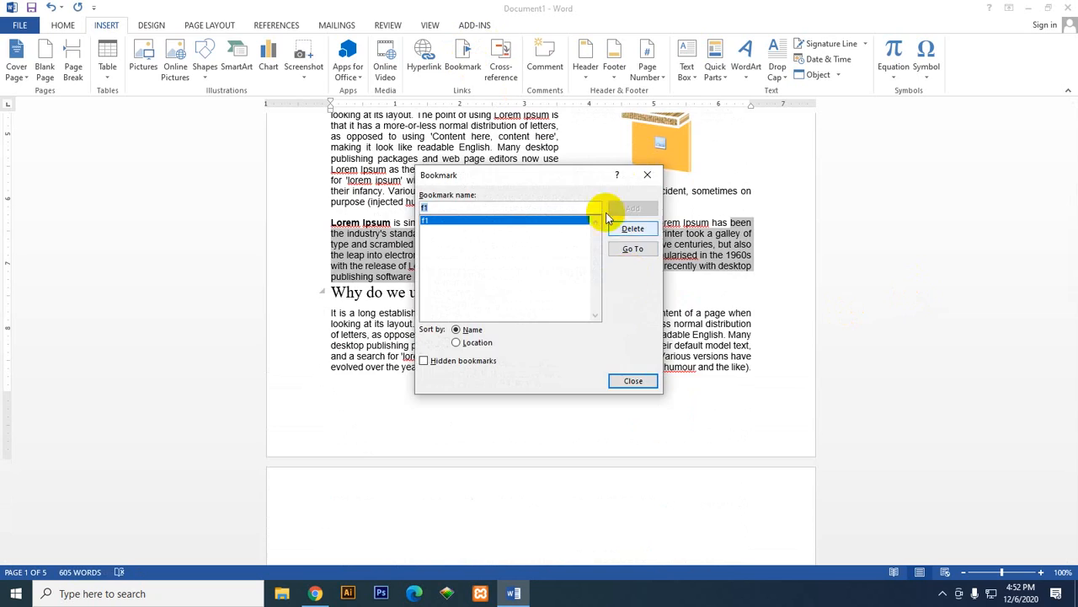
{"action": "left_click", "coordinate": [647, 174]}
Step: Test the f1 bookmark again by going to it from the start of the document
{"action": "scroll", "coordinate": [512, 337], "scroll_direction": "up", "scroll_amount": 8}
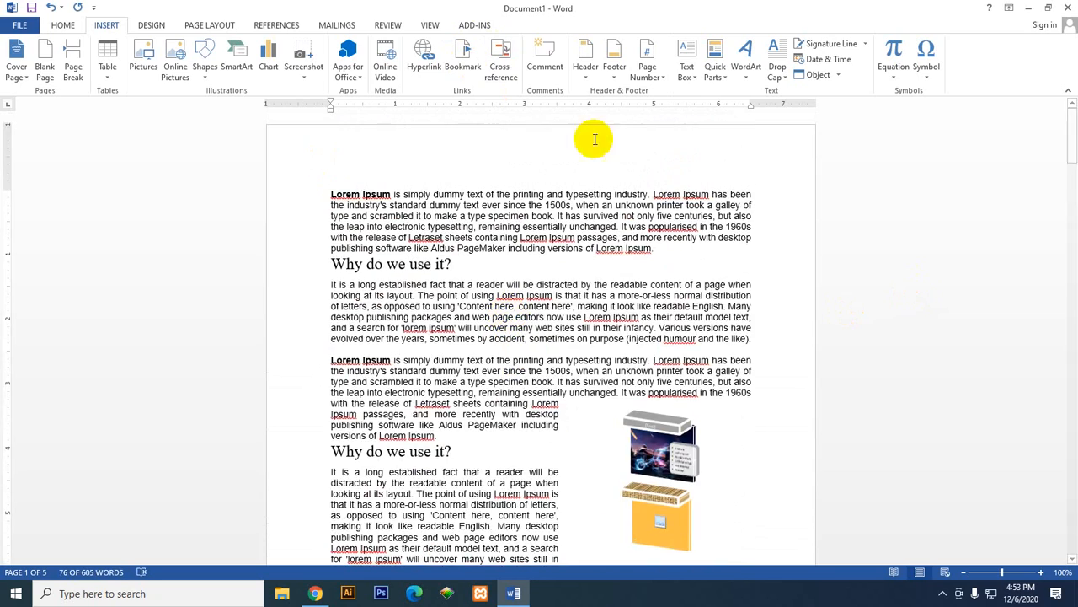
{"action": "scroll", "coordinate": [445, 404], "scroll_direction": "down", "scroll_amount": 15}
{"action": "scroll", "coordinate": [469, 409], "scroll_direction": "up", "scroll_amount": 10}
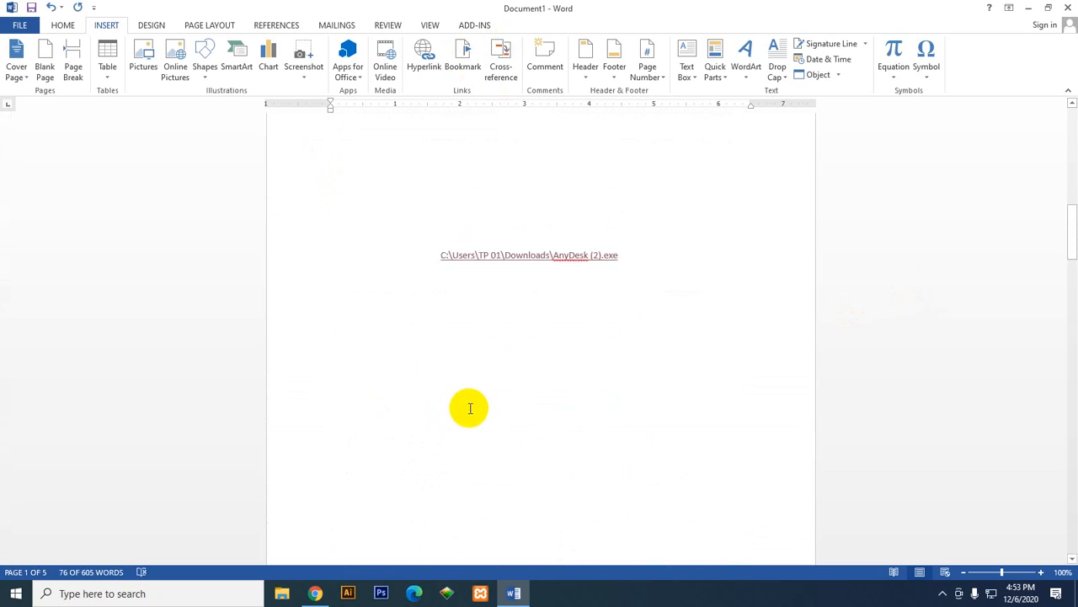
{"action": "left_click", "coordinate": [470, 63]}
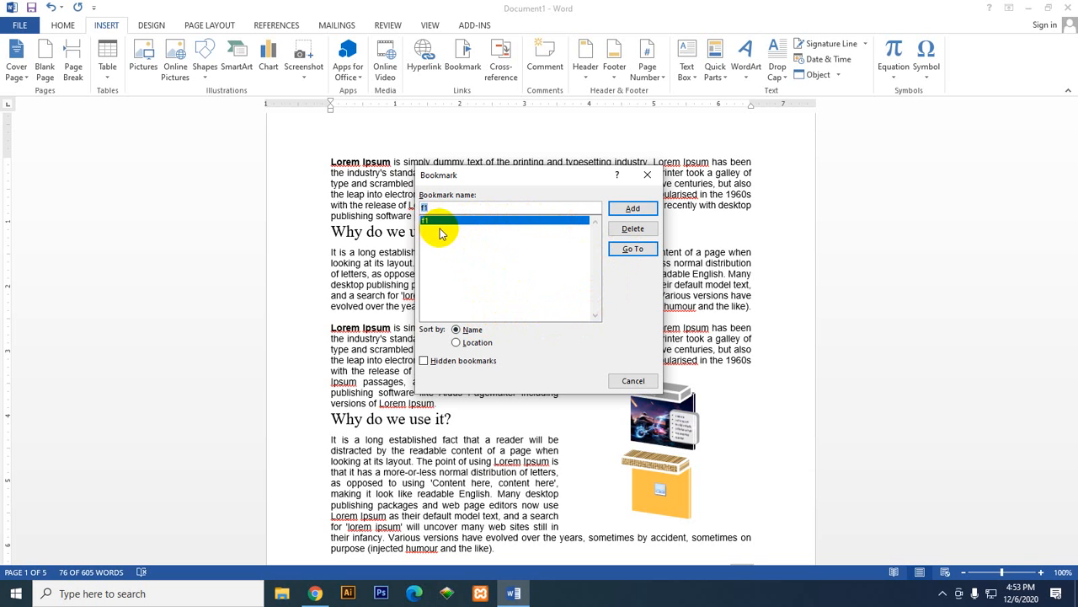
{"action": "left_click", "coordinate": [627, 251]}
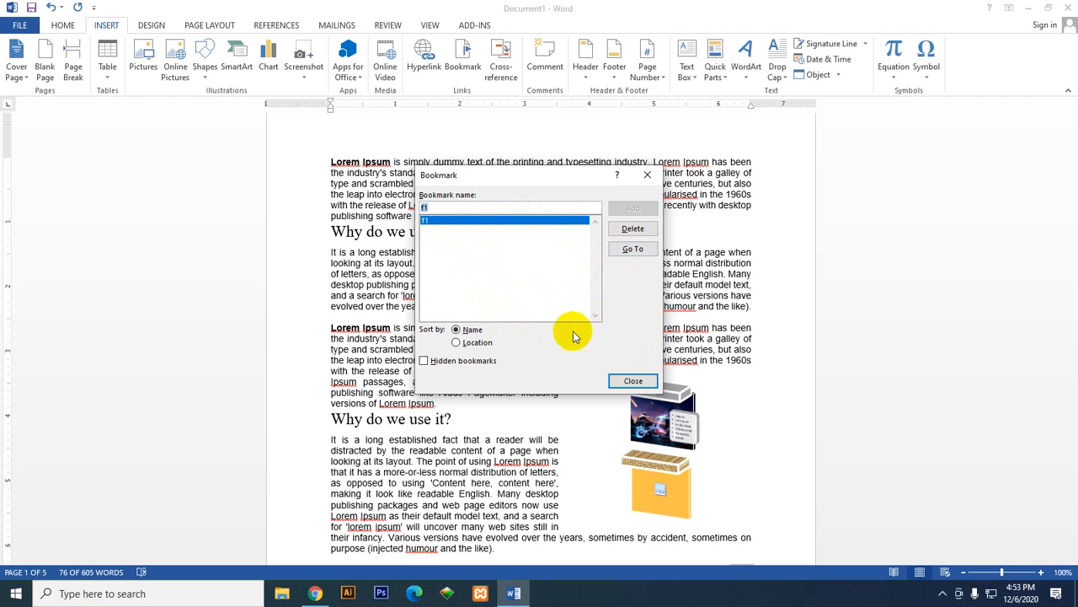
{"action": "left_click", "coordinate": [627, 379]}
Step: Replace the Lorem Ipsum paragraph above page 1's last heading with hyperlinked cross-references to the bookmark text of f1, inserted twice
{"action": "scroll", "coordinate": [674, 356], "scroll_direction": "down", "scroll_amount": 5}
{"action": "scroll", "coordinate": [678, 354], "scroll_direction": "down", "scroll_amount": 8}
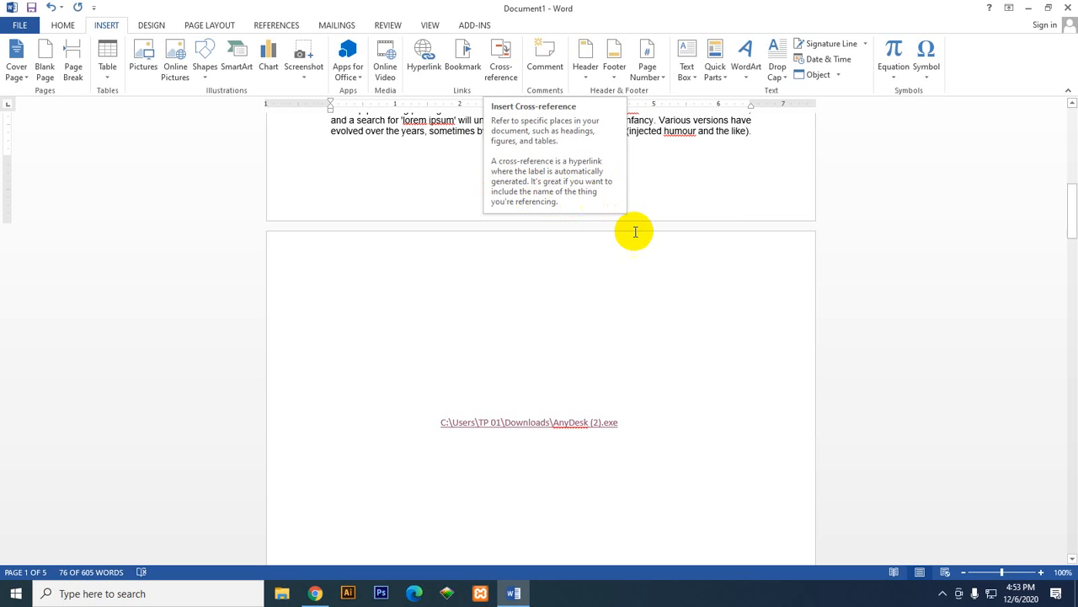
{"action": "scroll", "coordinate": [628, 229], "scroll_direction": "up", "scroll_amount": 6}
{"action": "left_click", "coordinate": [584, 263]}
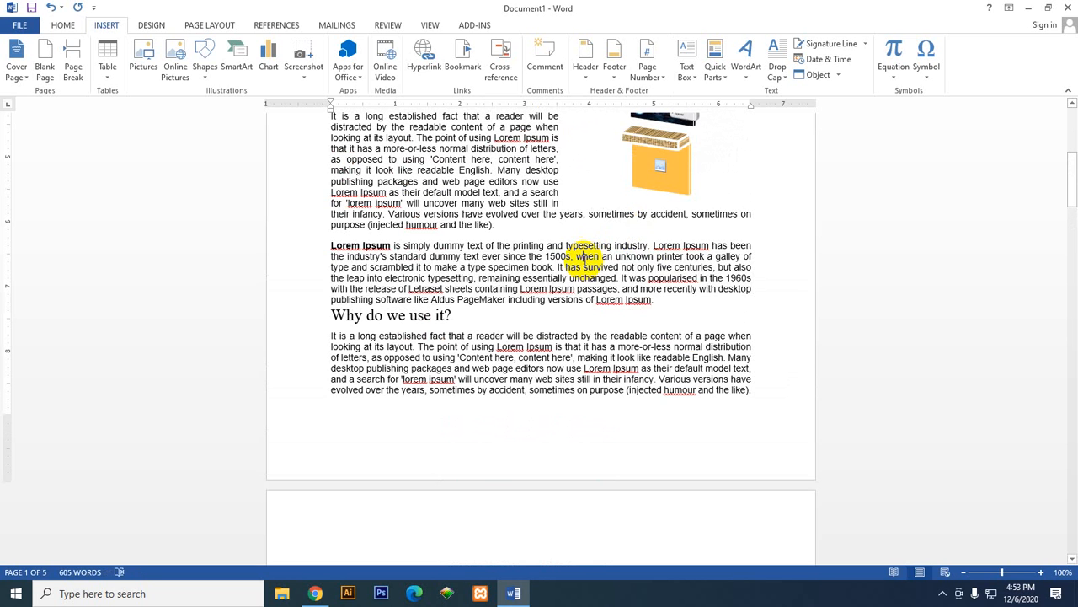
{"action": "left_click_drag", "start_coordinate": [653, 300], "coordinate": [332, 245]}
{"action": "left_click", "coordinate": [512, 54]}
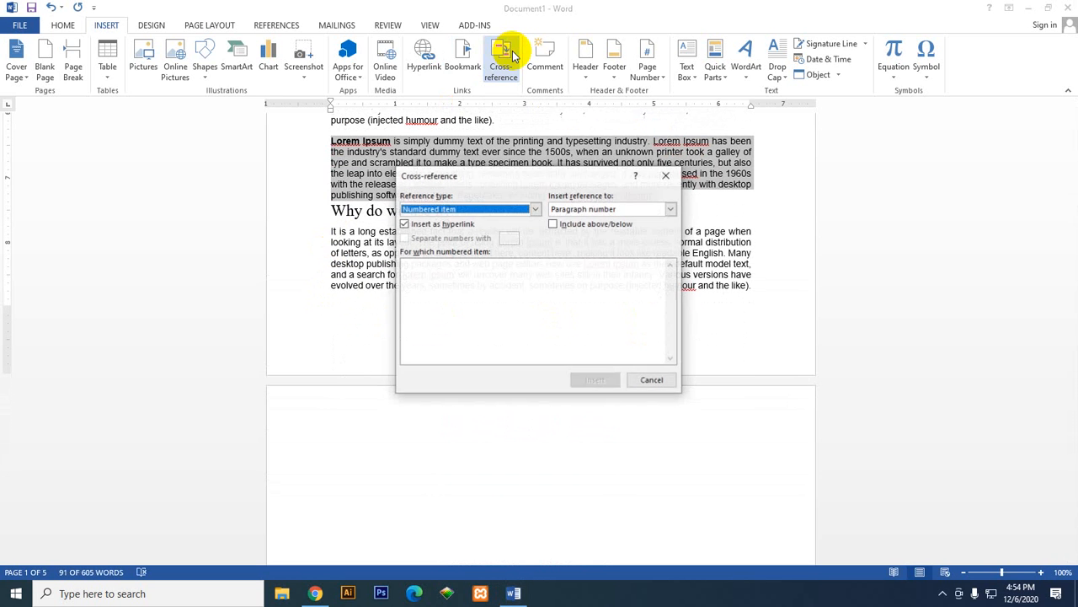
{"action": "left_click", "coordinate": [536, 209]}
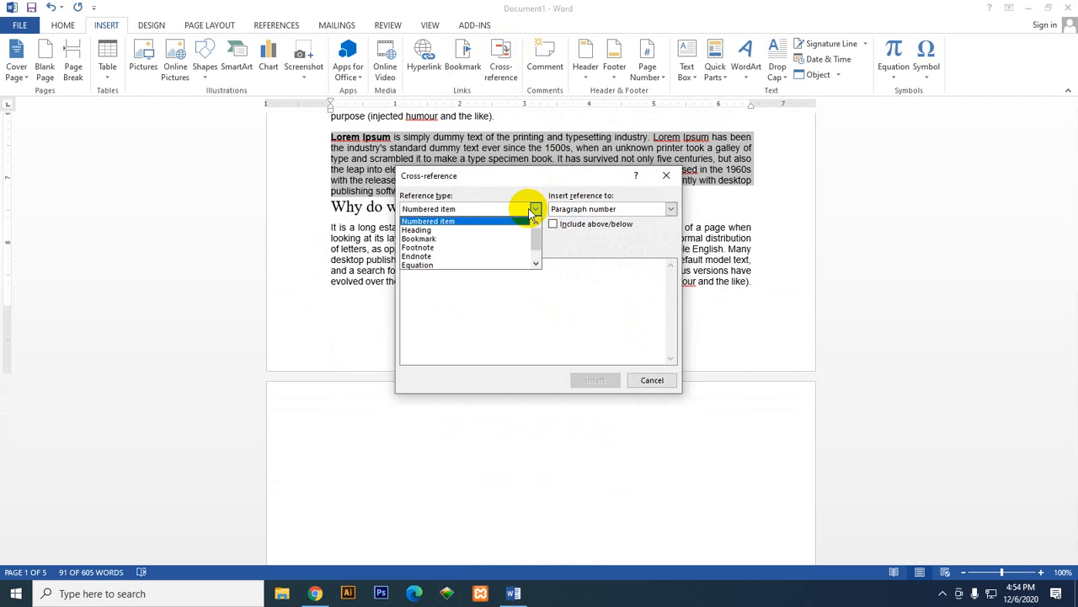
{"action": "left_click", "coordinate": [493, 229]}
{"action": "left_click", "coordinate": [534, 209]}
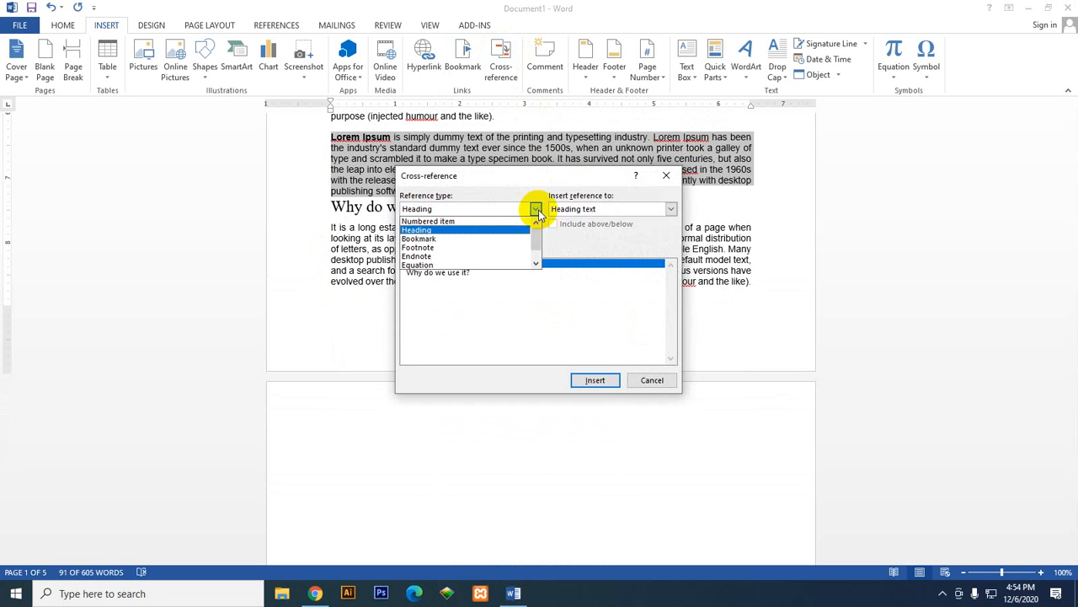
{"action": "left_click", "coordinate": [503, 239]}
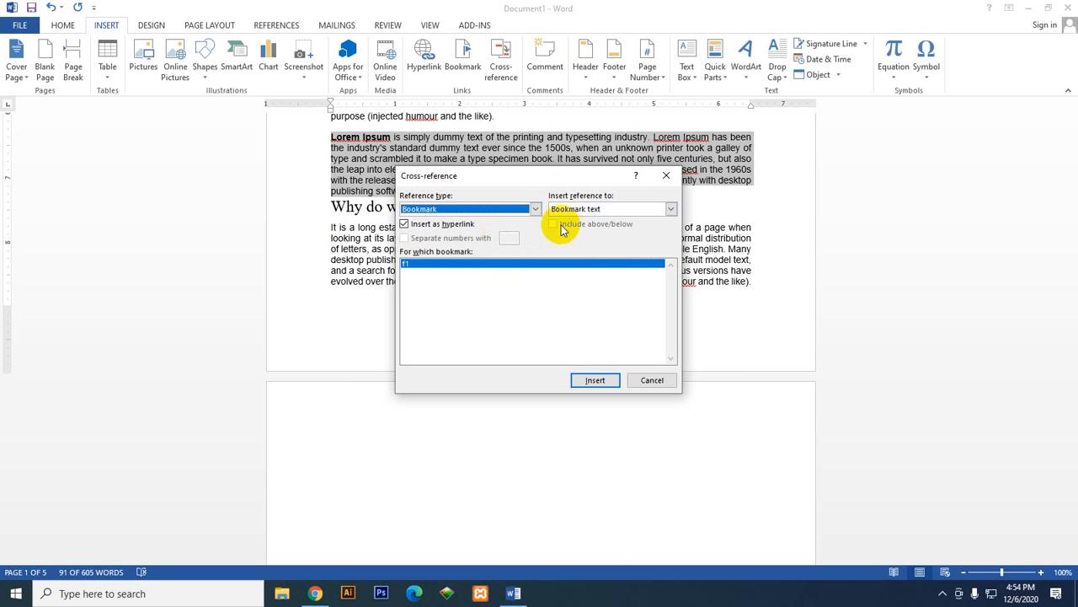
{"action": "left_click", "coordinate": [583, 381]}
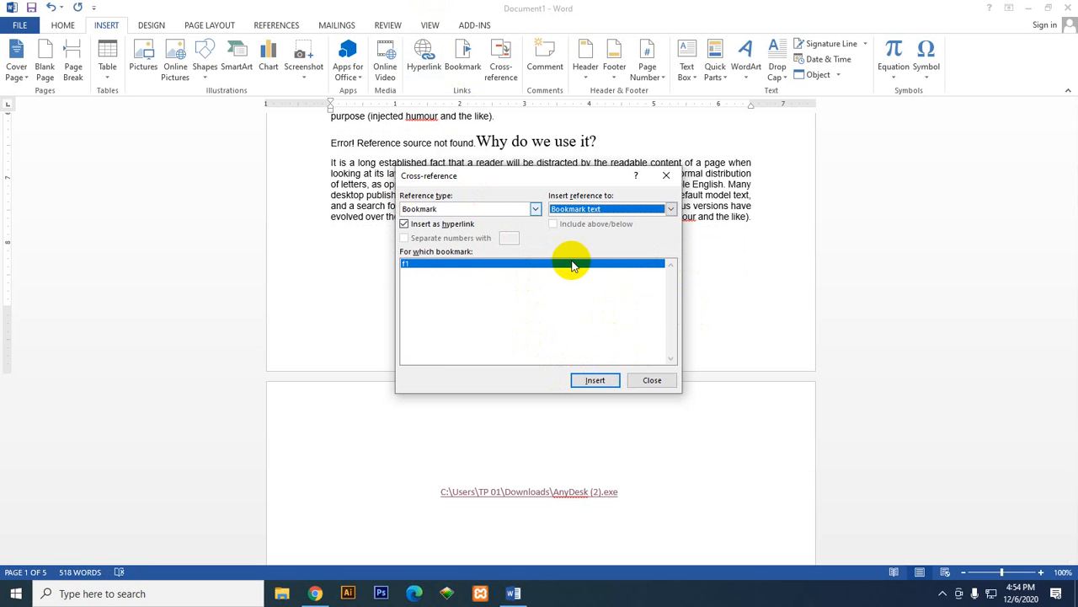
{"action": "left_click", "coordinate": [596, 382]}
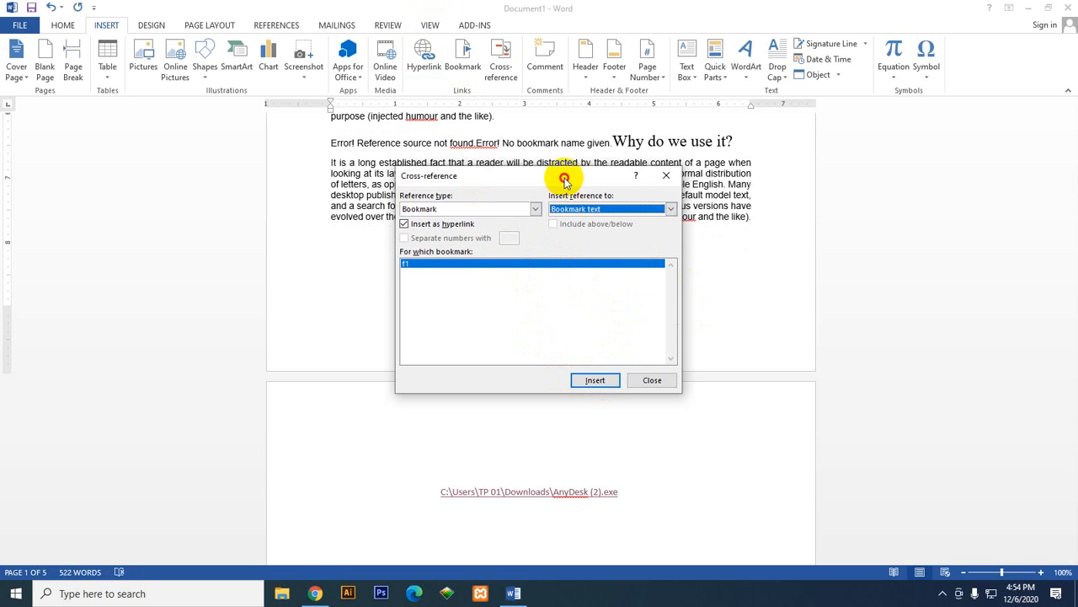
Step: Try to insert the f1 bookmark cross-reference below the video on page 3, and close the Cross-reference dialog
{"action": "left_click_drag", "start_coordinate": [564, 179], "coordinate": [673, 187]}
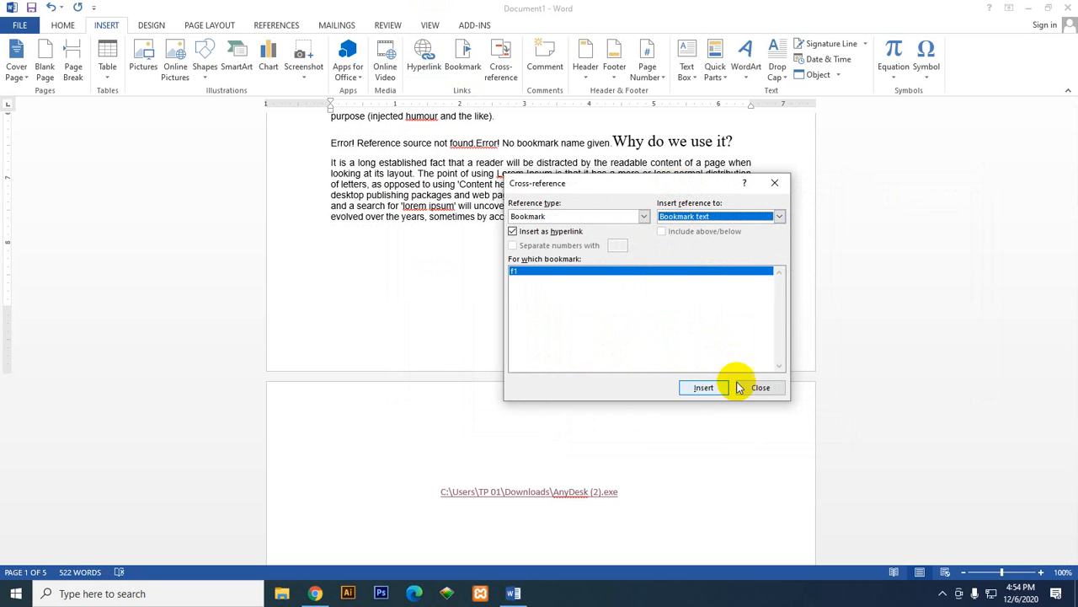
{"action": "left_click_drag", "start_coordinate": [690, 180], "coordinate": [837, 171]}
{"action": "scroll", "coordinate": [505, 312], "scroll_direction": "down", "scroll_amount": 7}
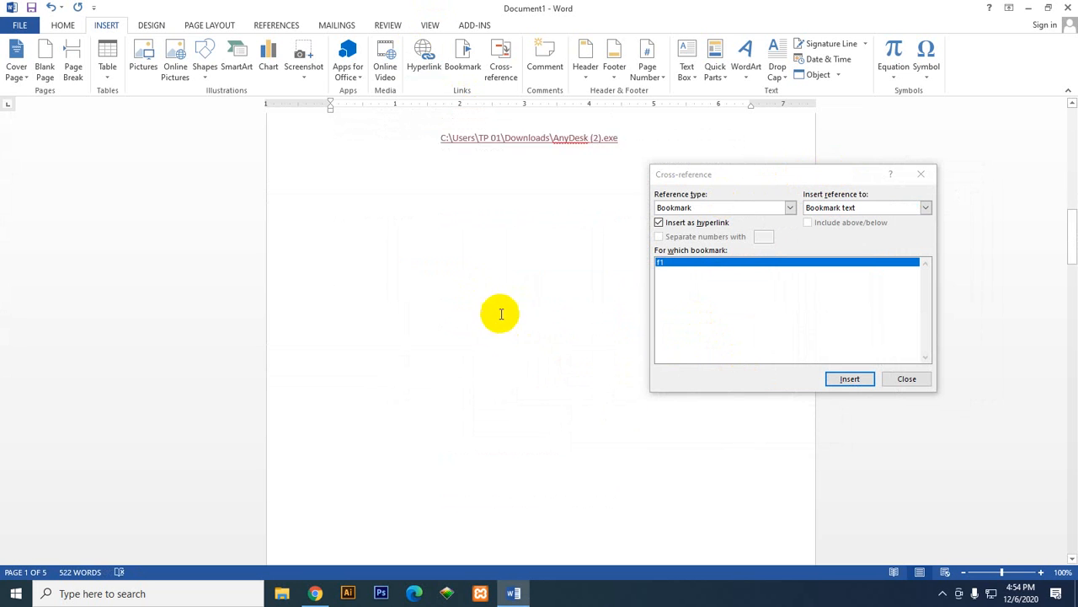
{"action": "scroll", "coordinate": [501, 314], "scroll_direction": "down", "scroll_amount": 10}
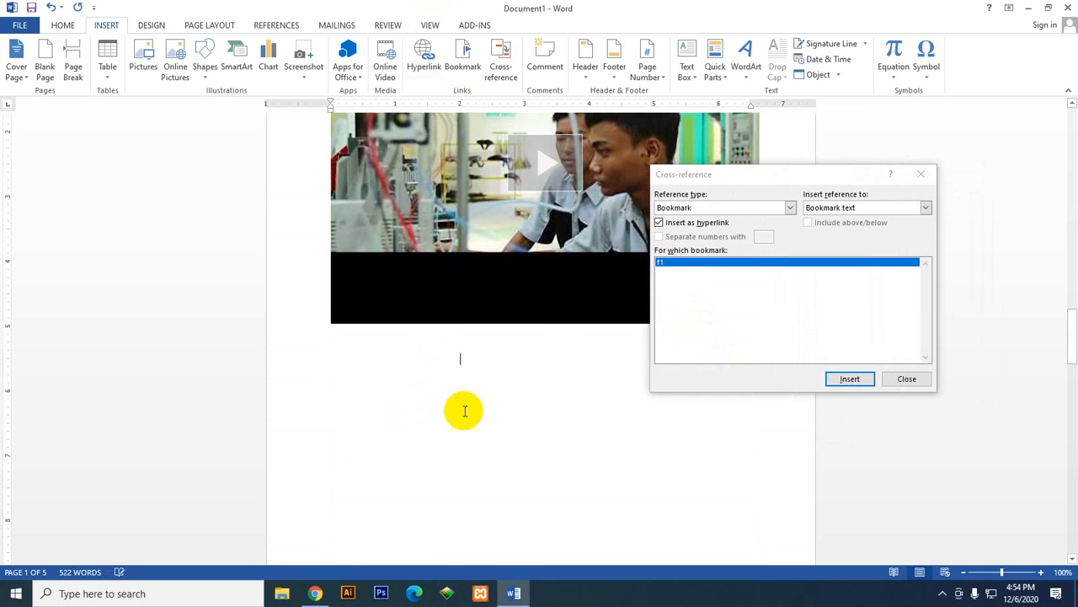
{"action": "left_click", "coordinate": [851, 378]}
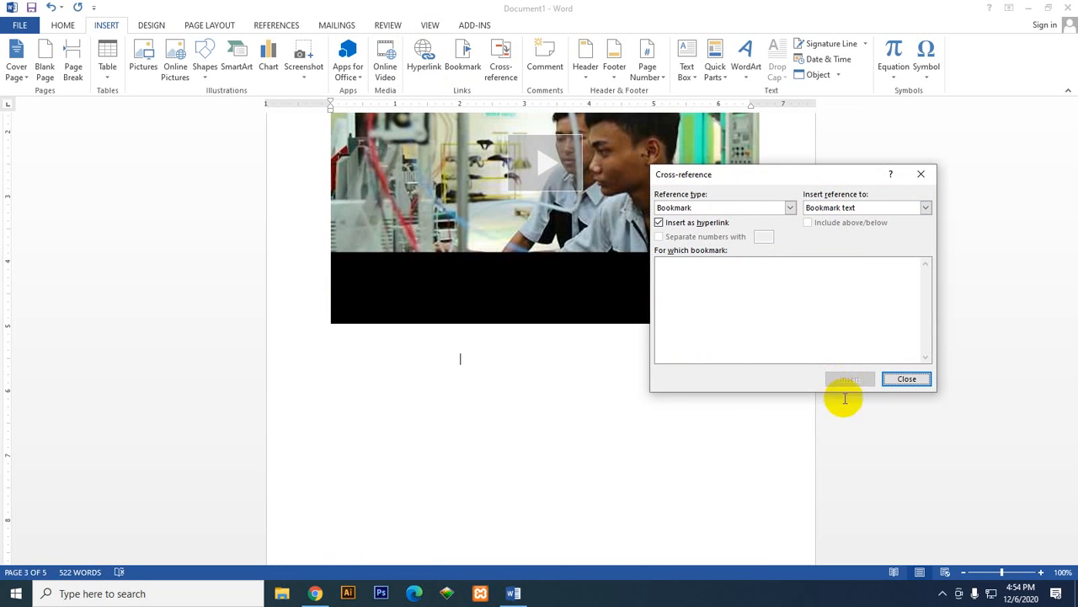
{"action": "left_click", "coordinate": [924, 174]}
{"action": "scroll", "coordinate": [517, 348], "scroll_direction": "up", "scroll_amount": 3}
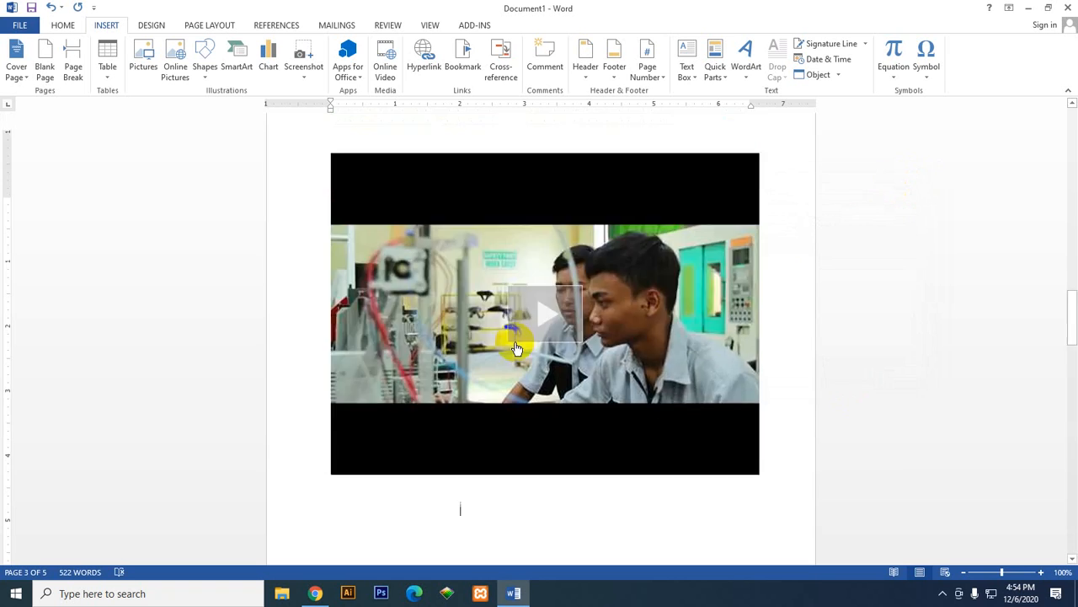
Step: Add a comment reading "ly9y-ij" to the line beginning "and a search for 'lorem ipsum'" in page 1's first "Why do we use it?" section
{"action": "scroll", "coordinate": [516, 348], "scroll_direction": "up", "scroll_amount": 15}
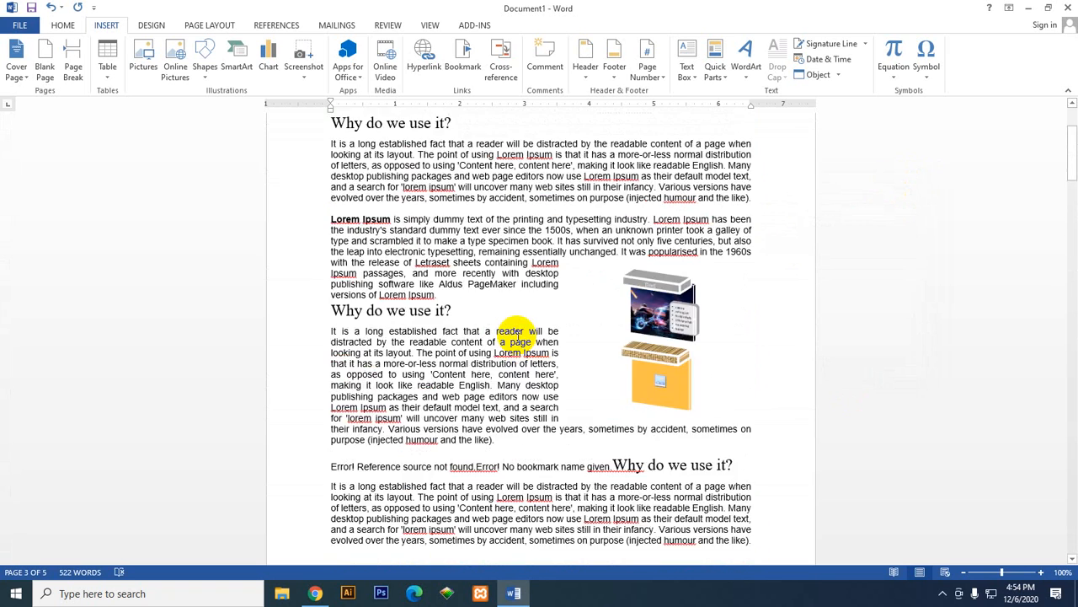
{"action": "scroll", "coordinate": [515, 327], "scroll_direction": "down", "scroll_amount": 3}
{"action": "scroll", "coordinate": [396, 253], "scroll_direction": "up", "scroll_amount": 4}
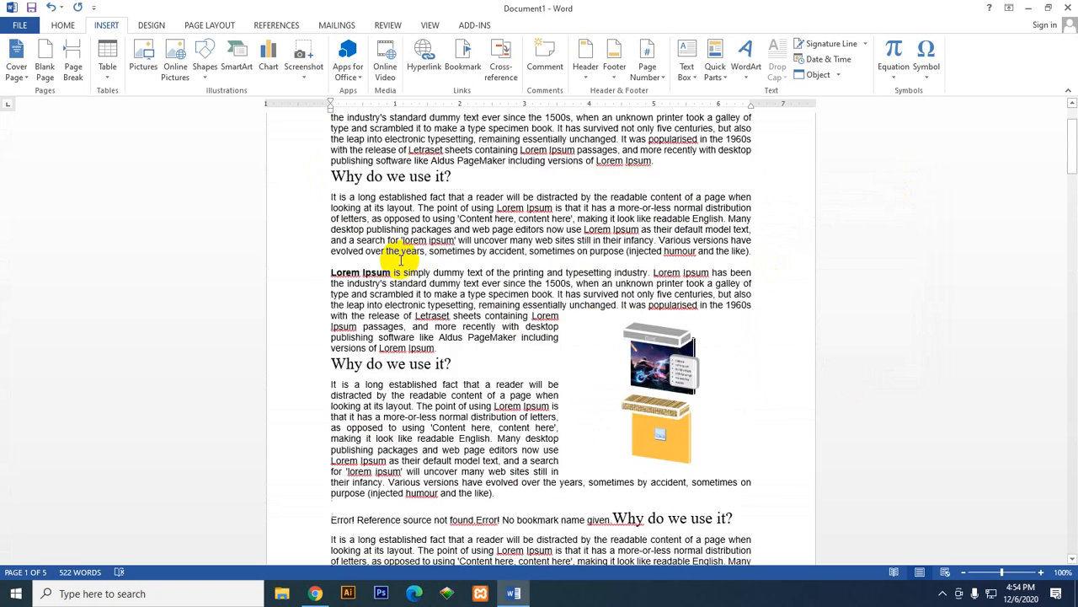
{"action": "scroll", "coordinate": [401, 259], "scroll_direction": "down", "scroll_amount": 3}
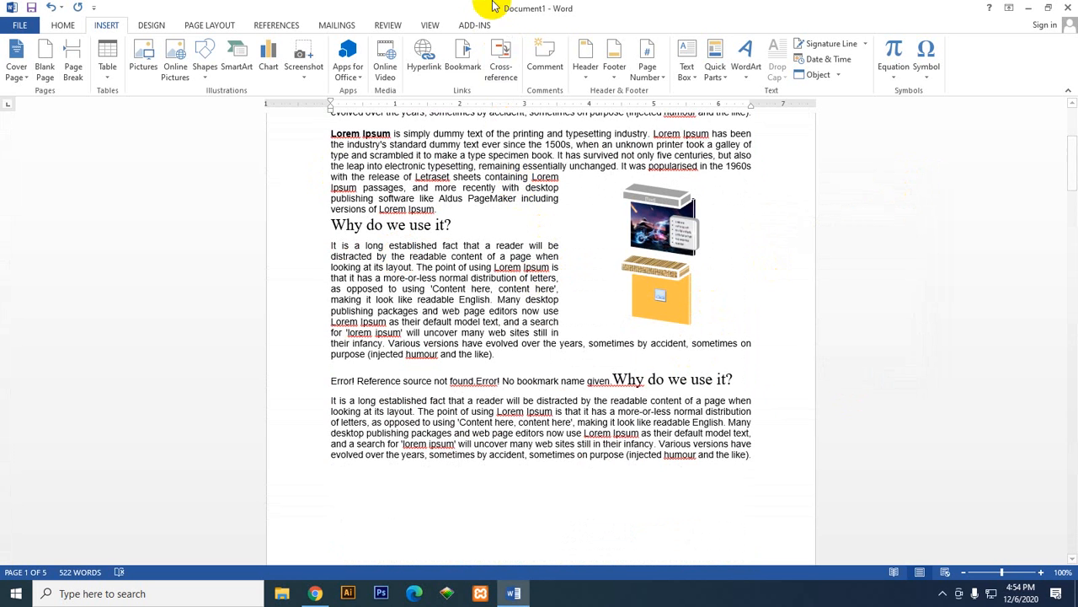
{"action": "scroll", "coordinate": [451, 312], "scroll_direction": "up", "scroll_amount": 3}
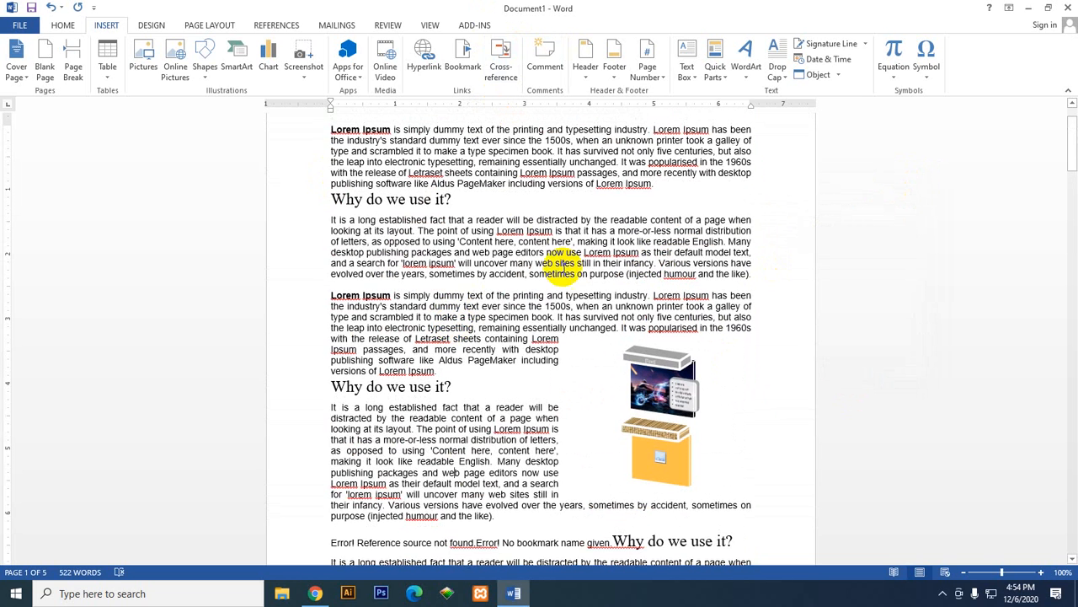
{"action": "left_click", "coordinate": [264, 263]}
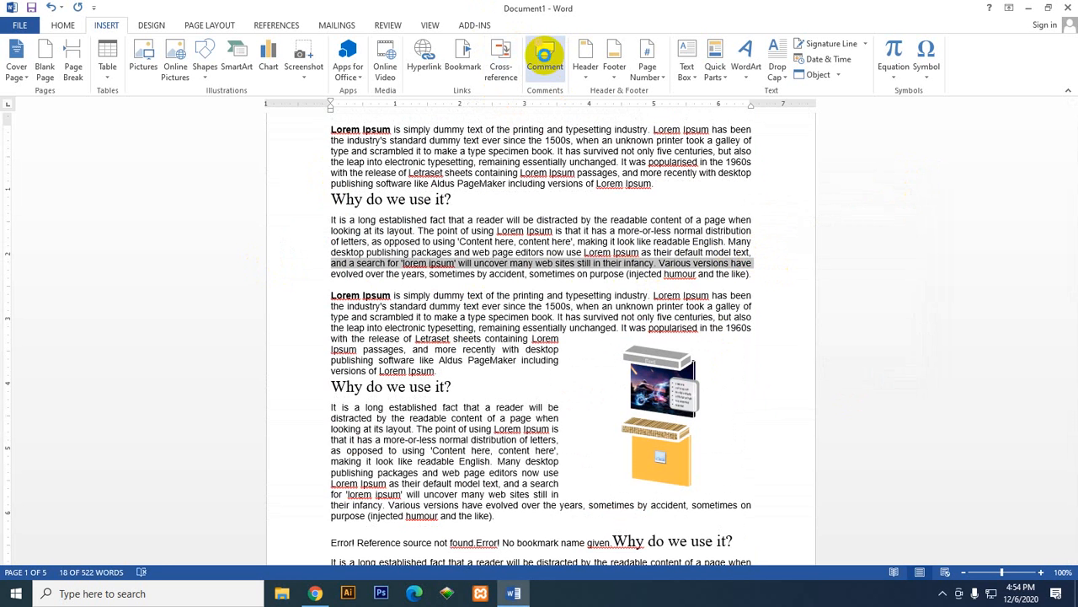
{"action": "left_click", "coordinate": [544, 50]}
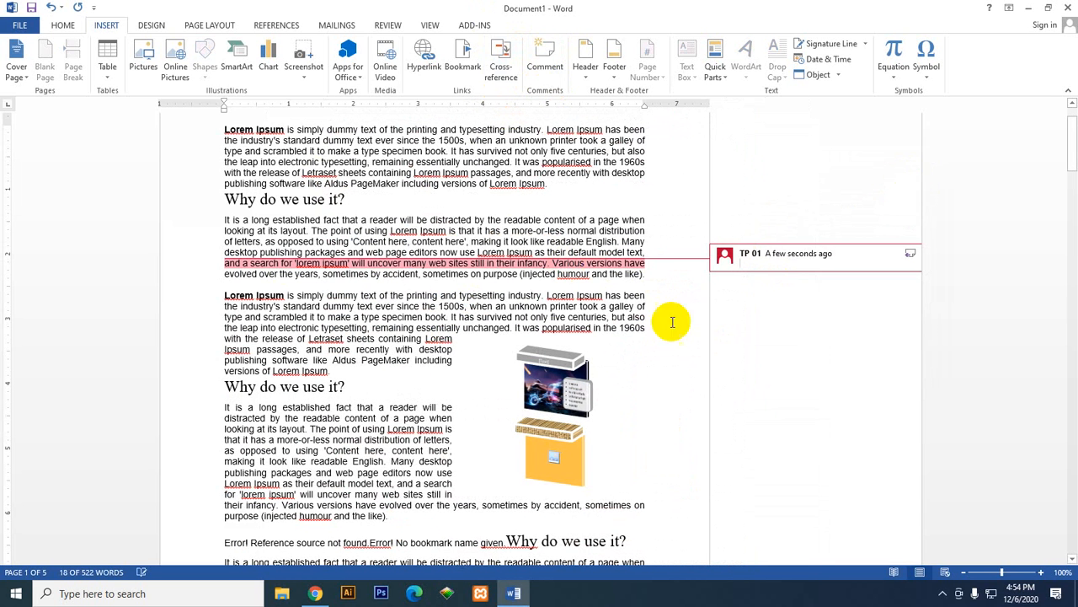
{"action": "left_click", "coordinate": [654, 266]}
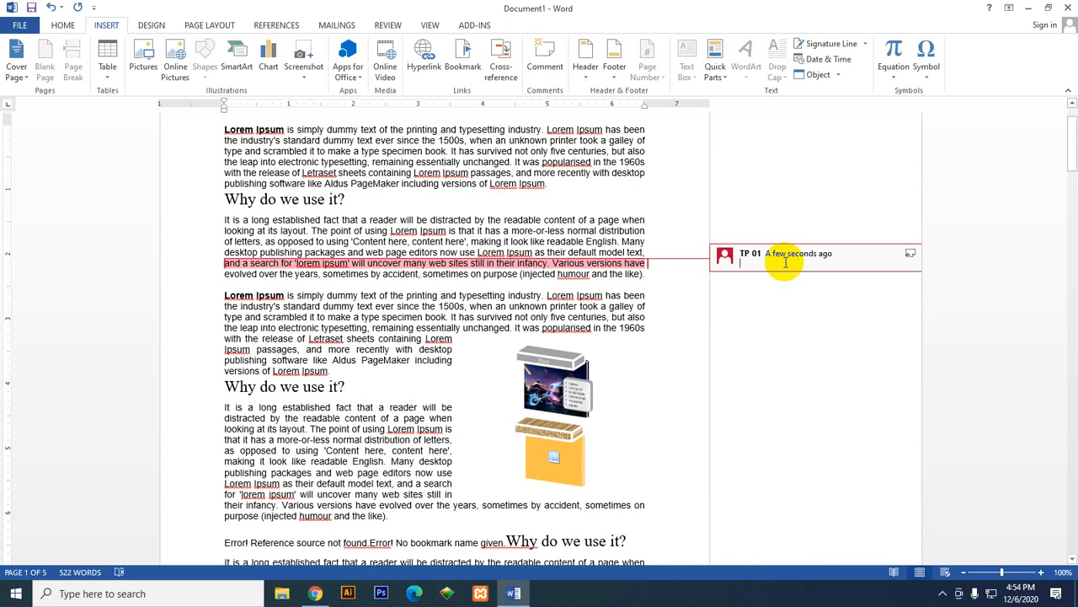
{"action": "type", "text": "lys"}
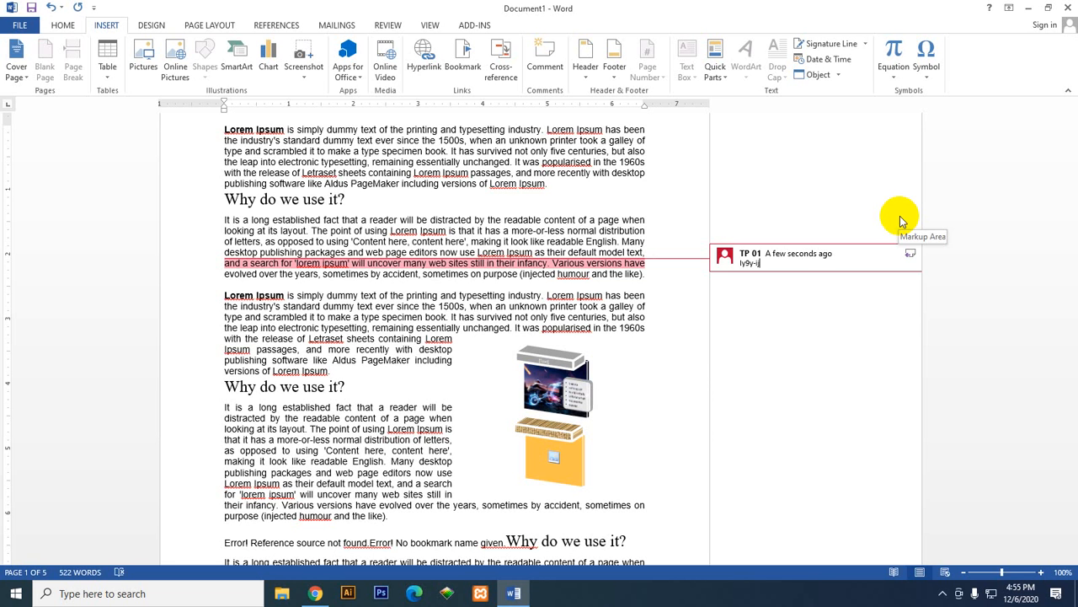
{"action": "left_click", "coordinate": [650, 276]}
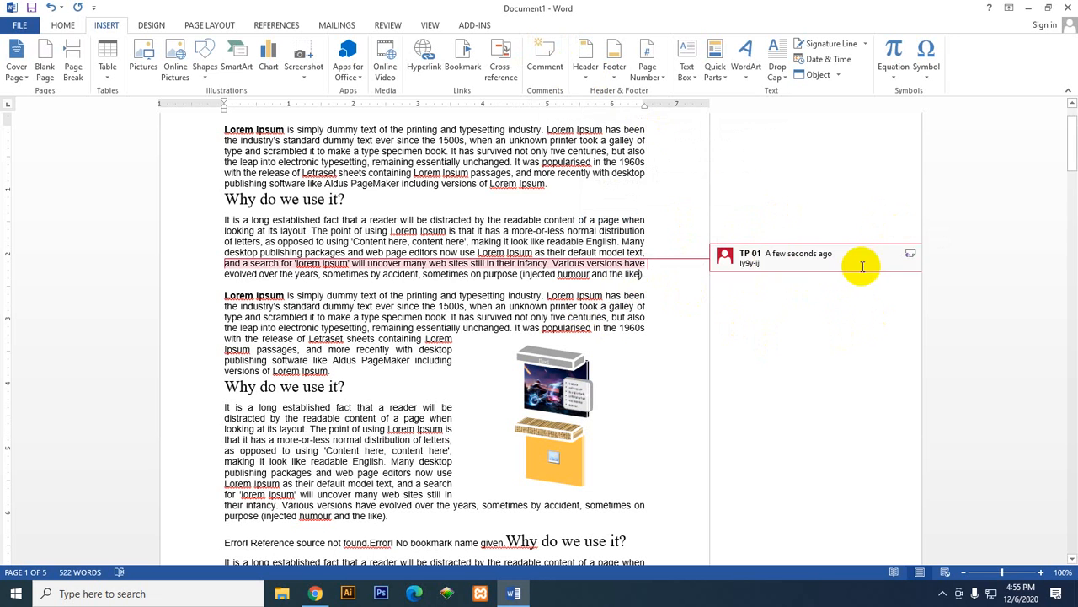
Step: Add three empty replies to the "ly9y-ij" comment and return to the body text on page 1
{"action": "left_click", "coordinate": [909, 253]}
{"action": "left_click", "coordinate": [911, 254]}
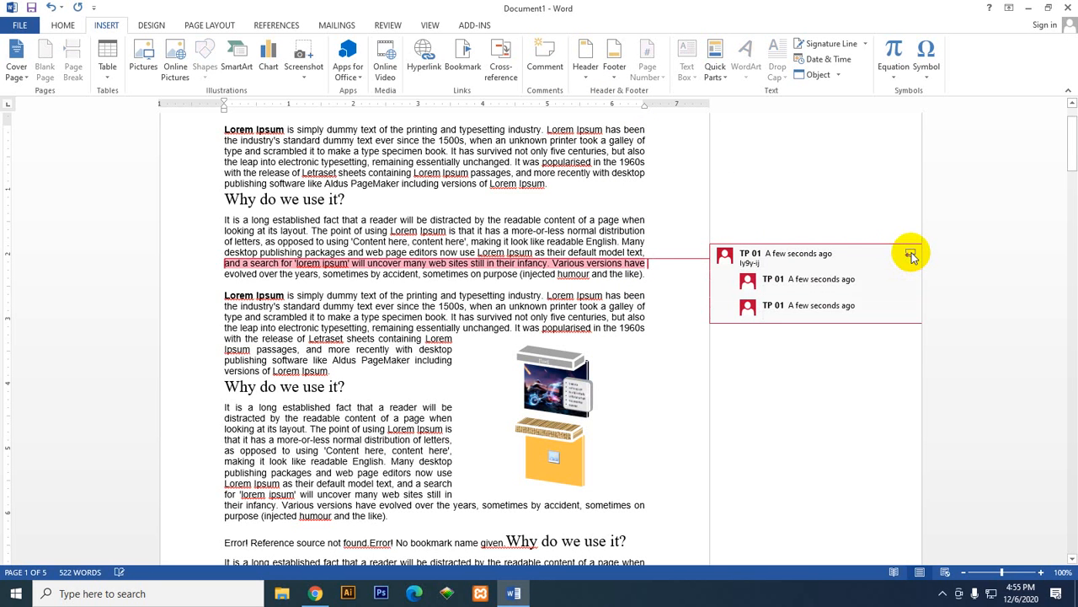
{"action": "left_click", "coordinate": [911, 253]}
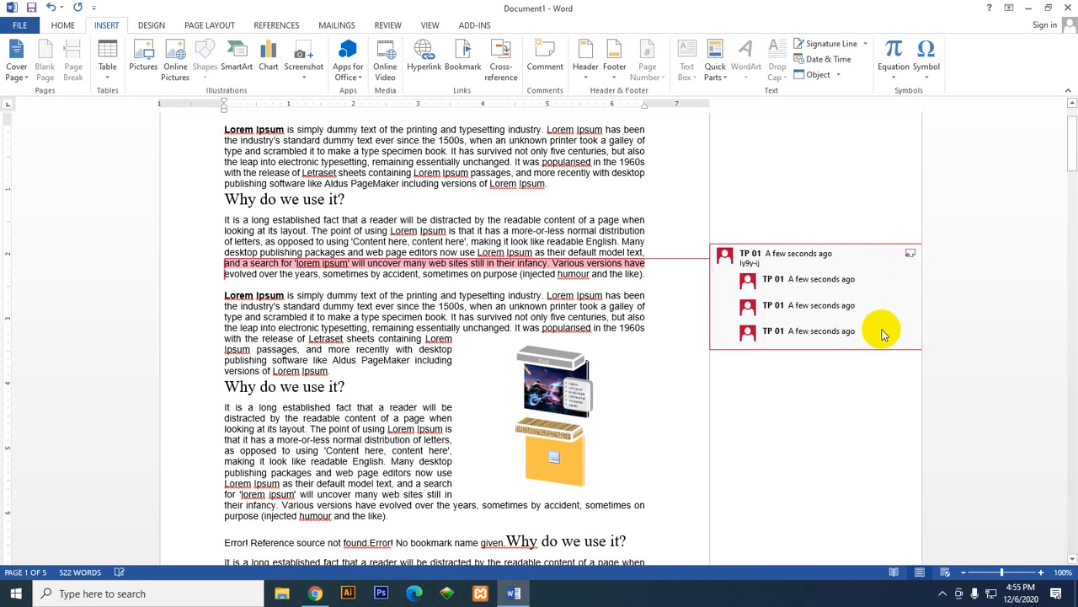
{"action": "left_click", "coordinate": [785, 345]}
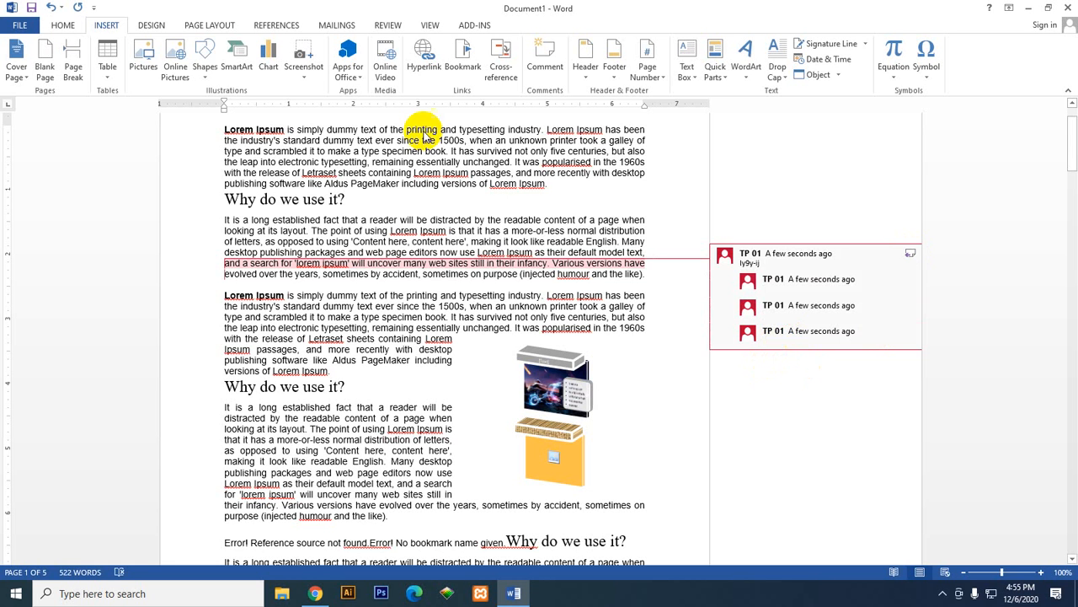
{"action": "left_click", "coordinate": [653, 201]}
{"action": "scroll", "coordinate": [667, 296], "scroll_direction": "up", "scroll_amount": 1}
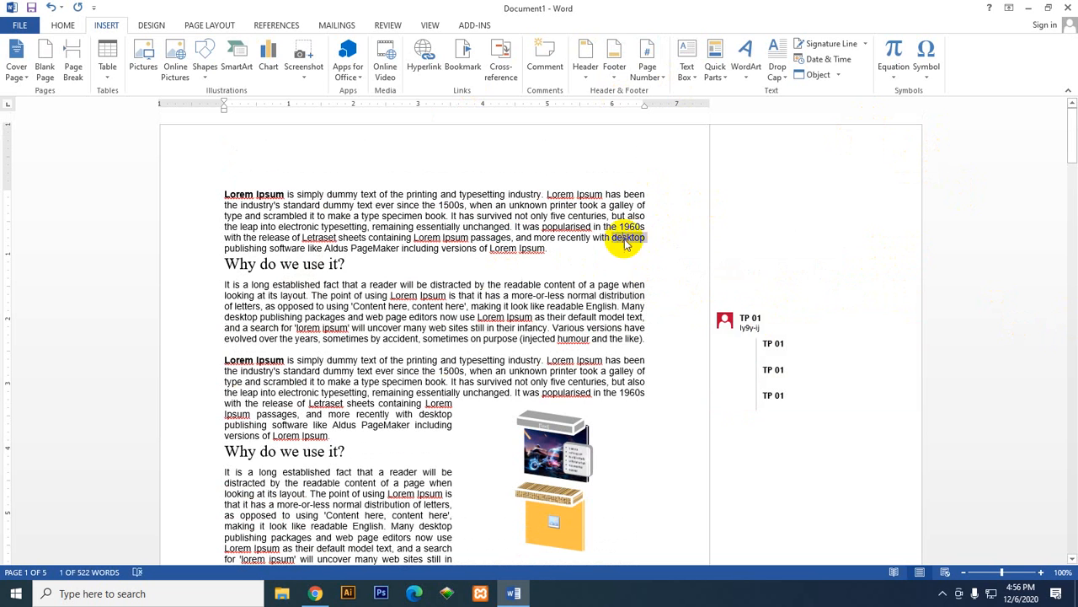
Step: Try to delete the "ly9y-ij" comment beside the first "Why do we use it?" paragraph
{"action": "double_click", "coordinate": [738, 320]}
{"action": "right_click", "coordinate": [768, 321]}
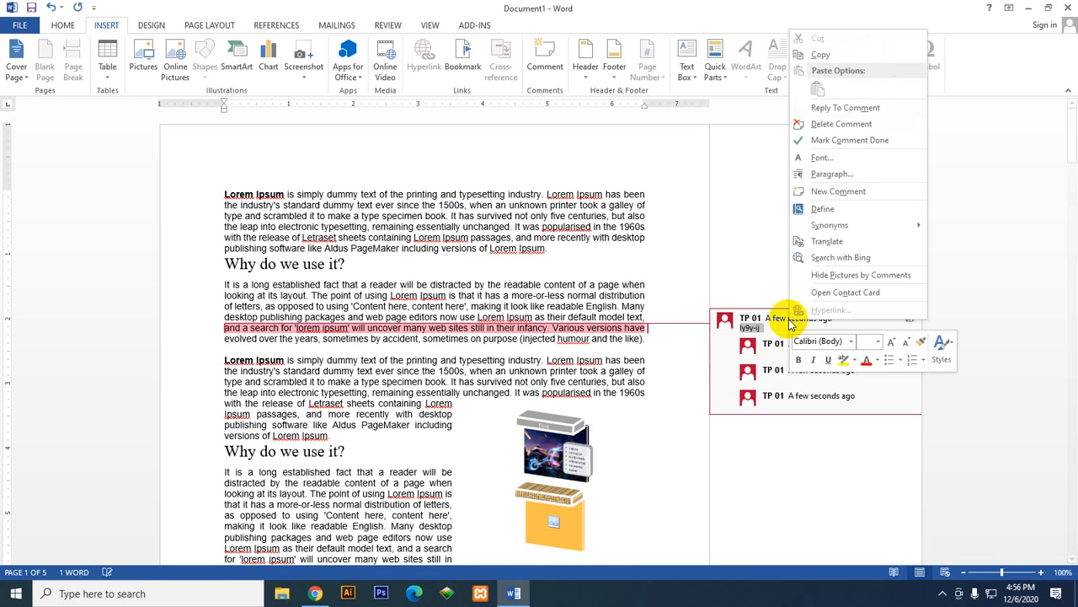
{"action": "key", "text": "Escape"}
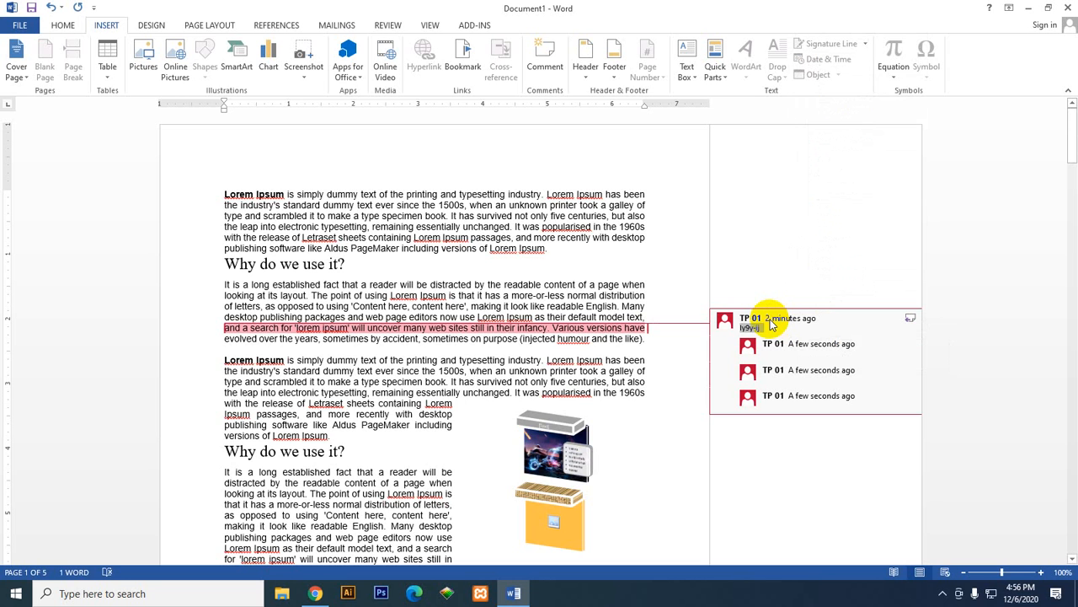
{"action": "key", "text": "Escape"}
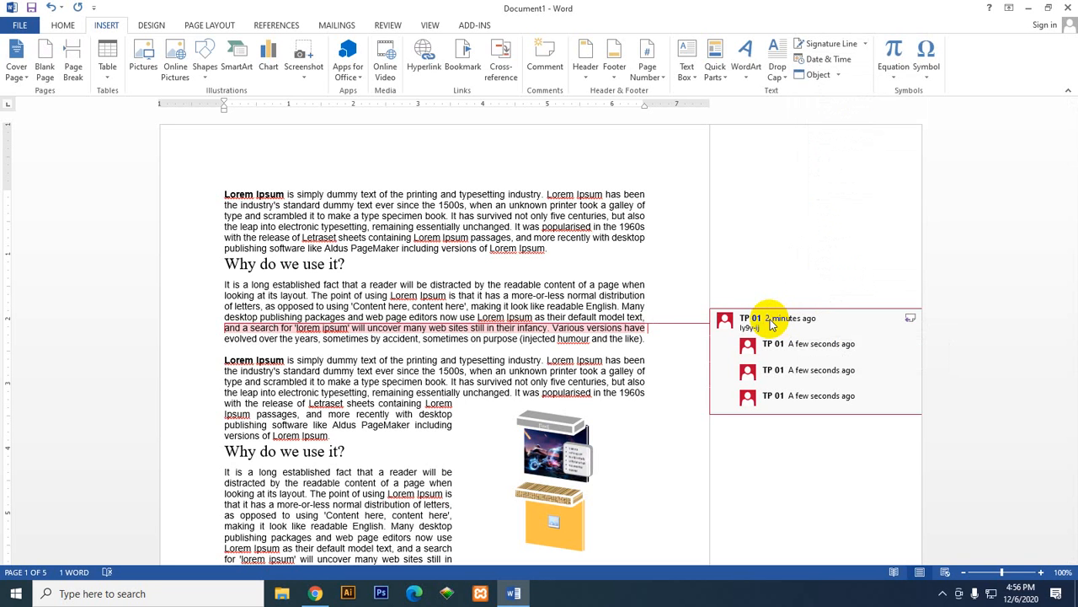
{"action": "key", "text": "Delete"}
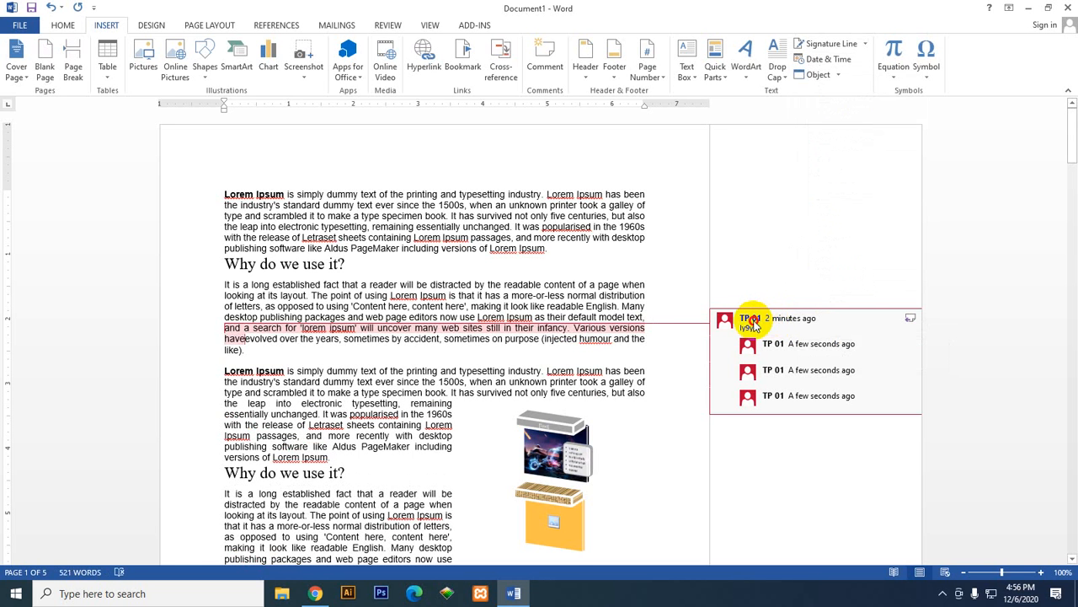
{"action": "left_click", "coordinate": [749, 323]}
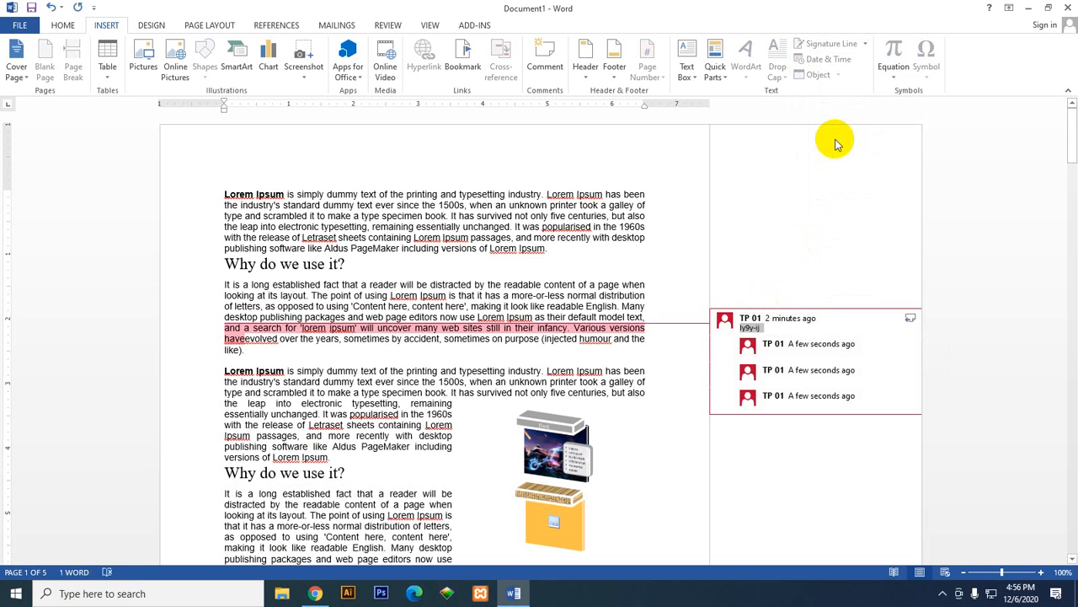
Step: View the comment author's contact card, close it, and return to the body text near the first heading
{"action": "mouse_move", "coordinate": [724, 318]}
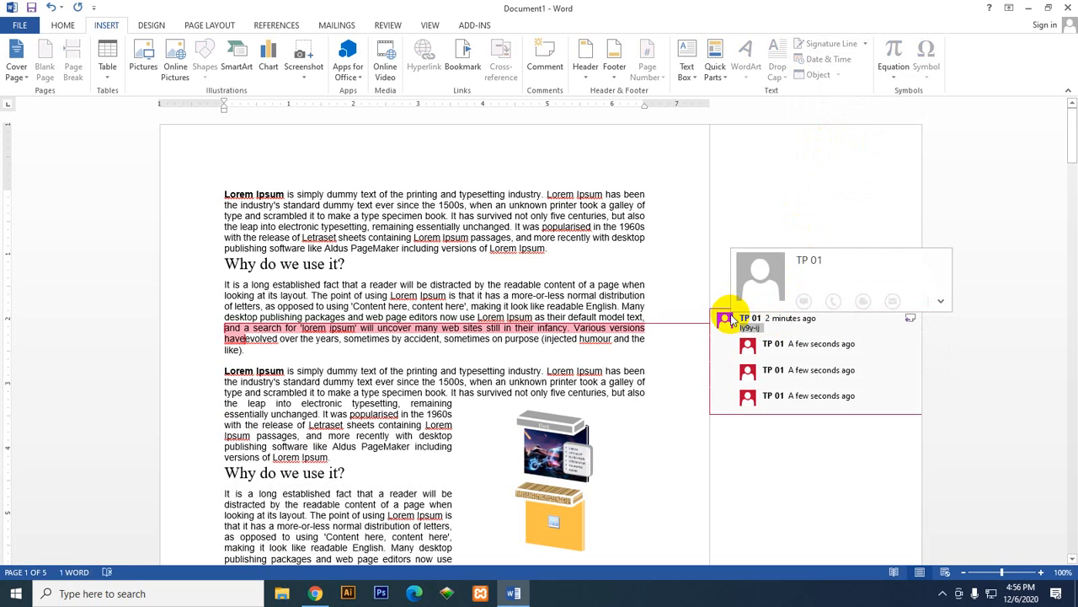
{"action": "left_click", "coordinate": [938, 299]}
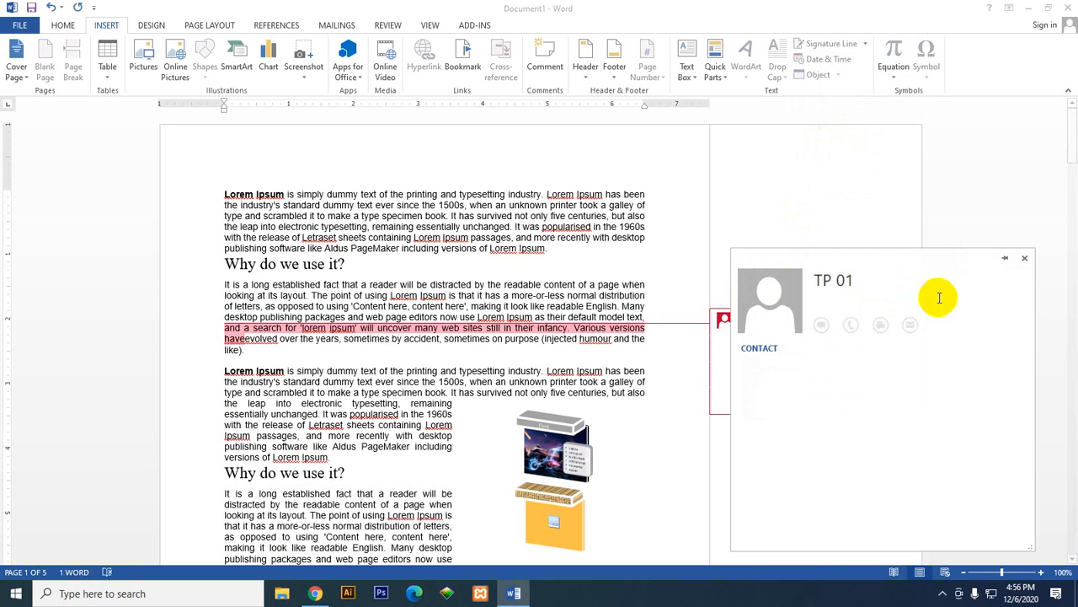
{"action": "left_click", "coordinate": [1025, 257]}
{"action": "mouse_move", "coordinate": [725, 322]}
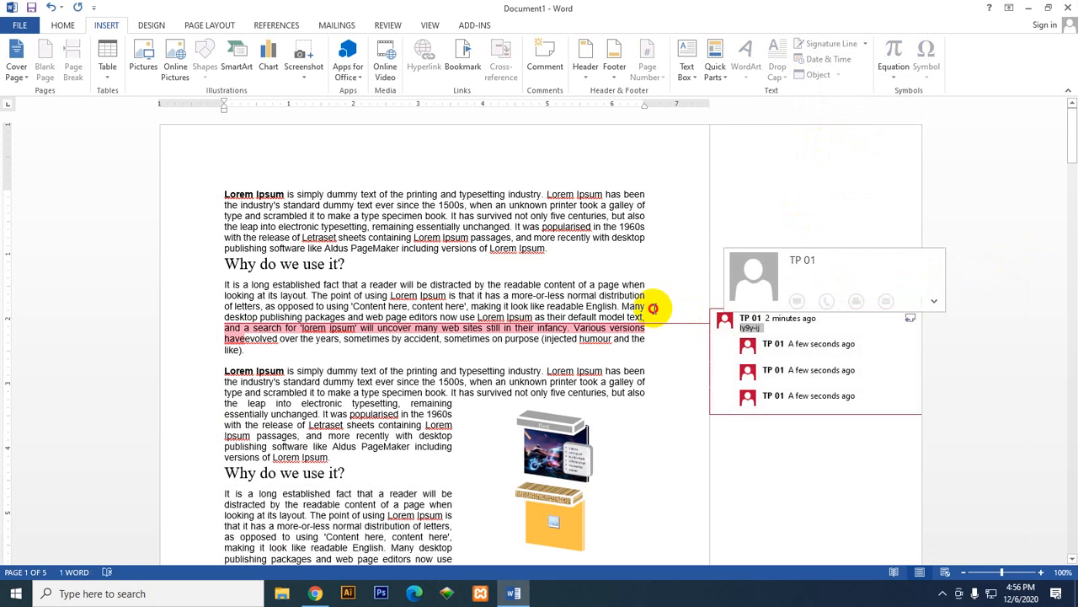
{"action": "left_click", "coordinate": [59, 25]}
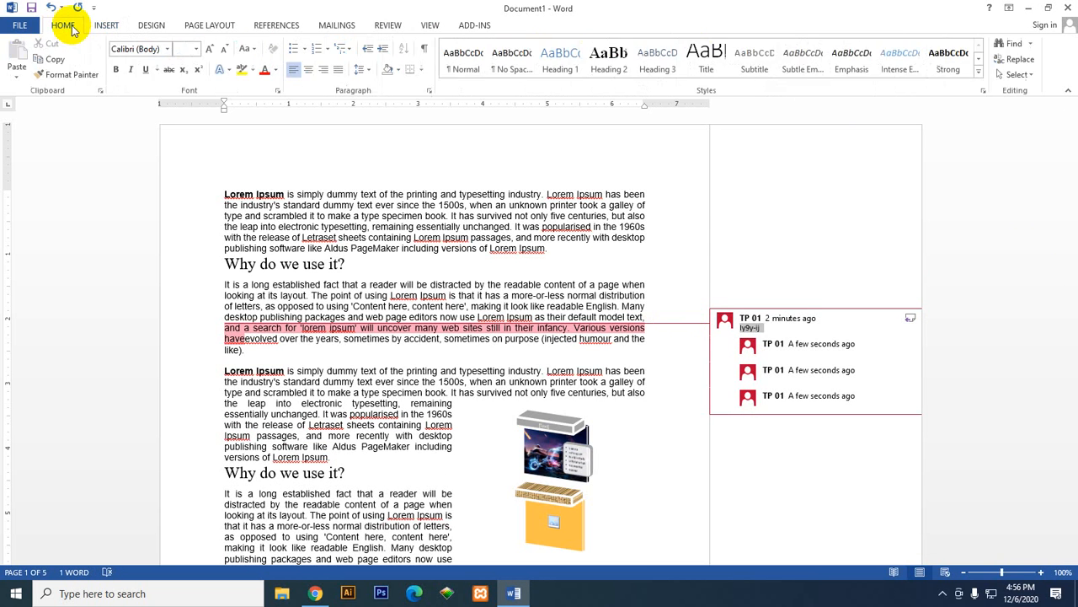
{"action": "left_click", "coordinate": [106, 25]}
{"action": "left_click_drag", "start_coordinate": [228, 263], "coordinate": [301, 263]}
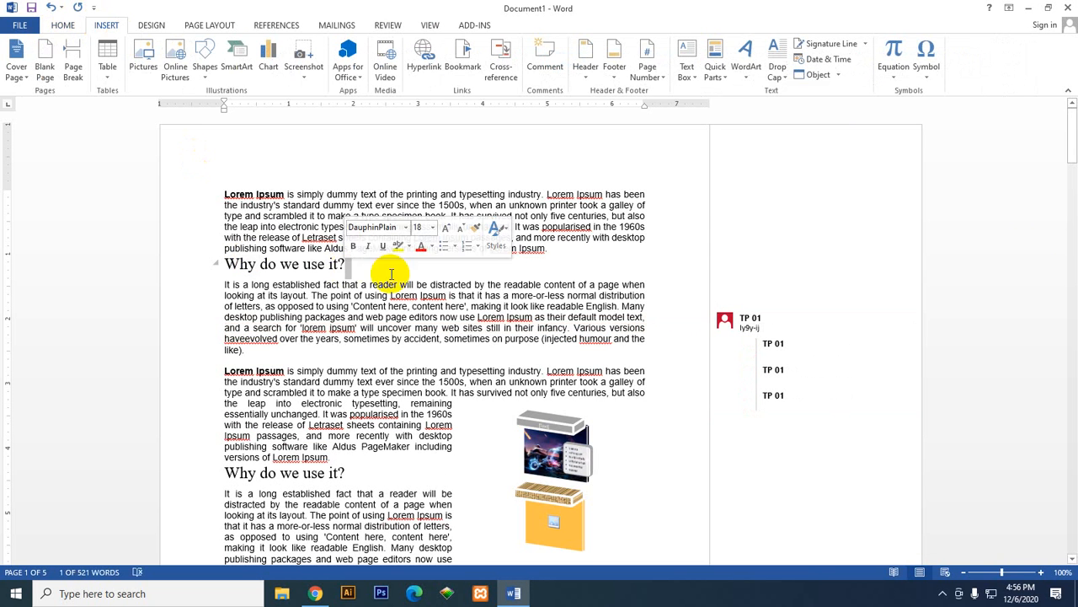
{"action": "left_click", "coordinate": [576, 285]}
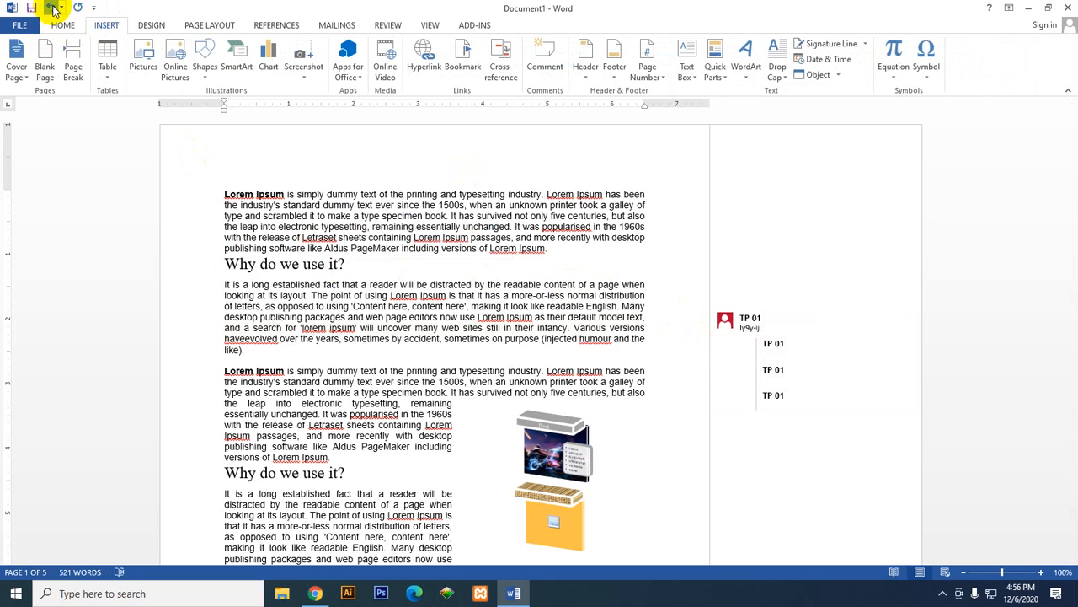
Step: Undo the recent edits on page 1 back through the accidental deletion, the replies and the comment itself
{"action": "left_click", "coordinate": [50, 7]}
{"action": "left_click", "coordinate": [50, 8]}
{"action": "left_click", "coordinate": [53, 7]}
{"action": "left_click", "coordinate": [53, 7]}
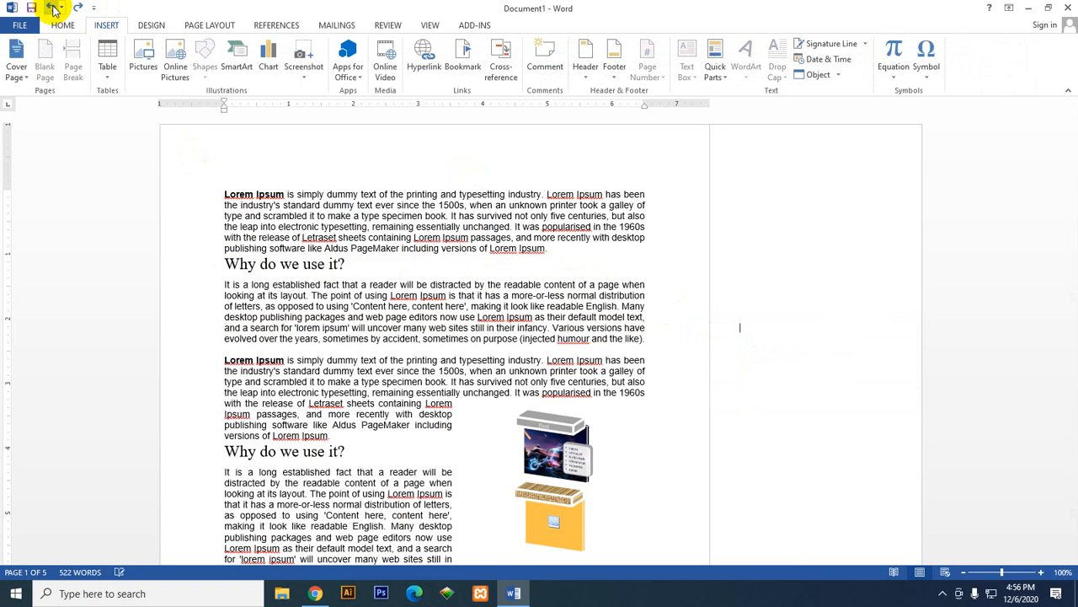
{"action": "left_click", "coordinate": [53, 7]}
Step: Insert the built-in Facet (Even Page) header into the document
{"action": "scroll", "coordinate": [593, 306], "scroll_direction": "up", "scroll_amount": 2}
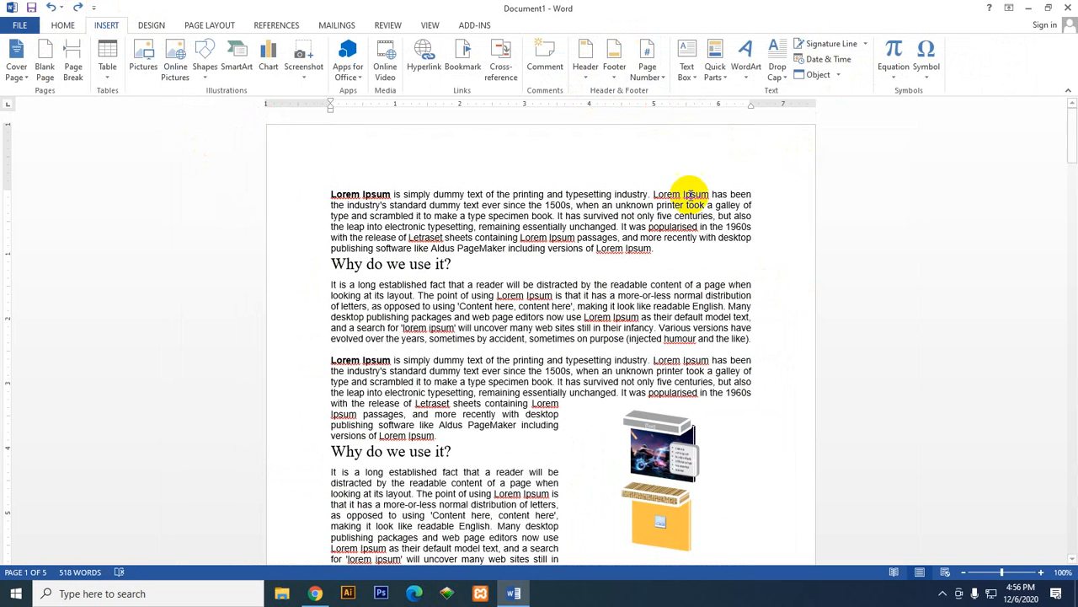
{"action": "left_click", "coordinate": [584, 78]}
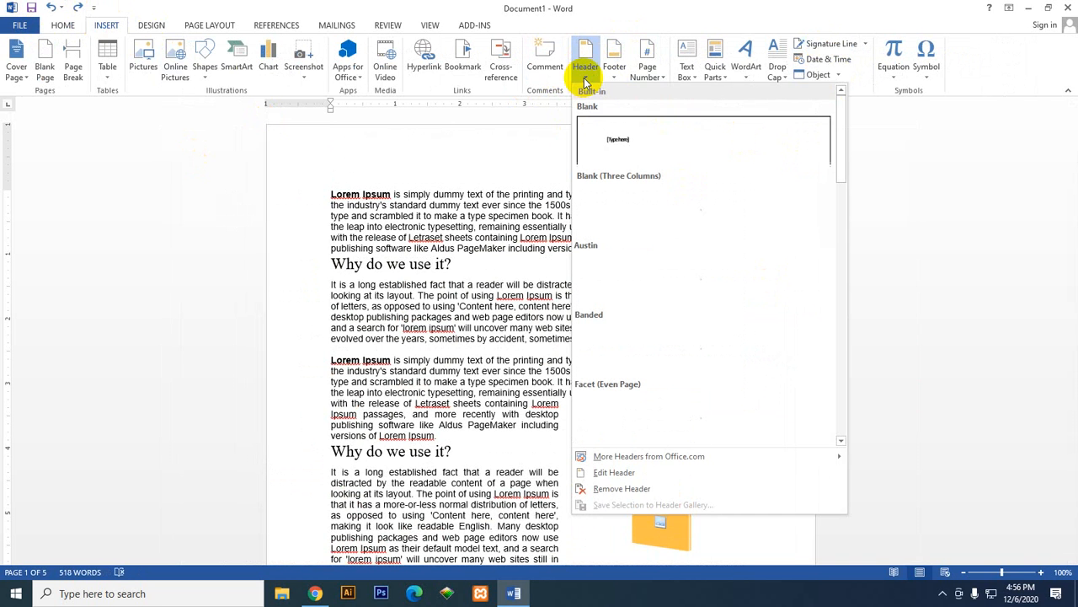
{"action": "left_click", "coordinate": [713, 420]}
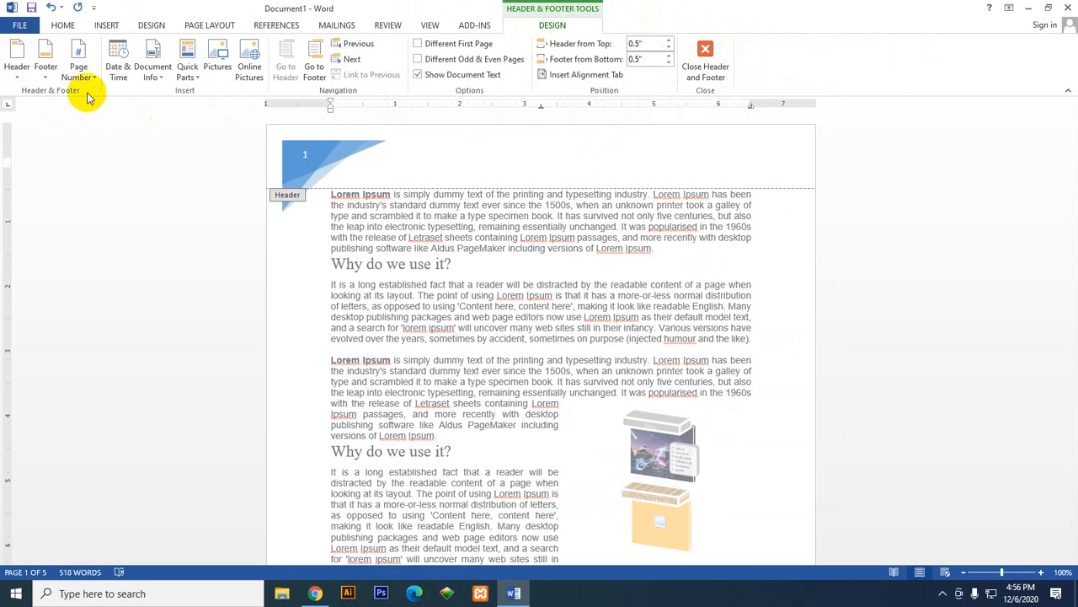
Step: Browse the built-in header and footer designs and the page number styles for the top of the page
{"action": "left_click", "coordinate": [18, 66]}
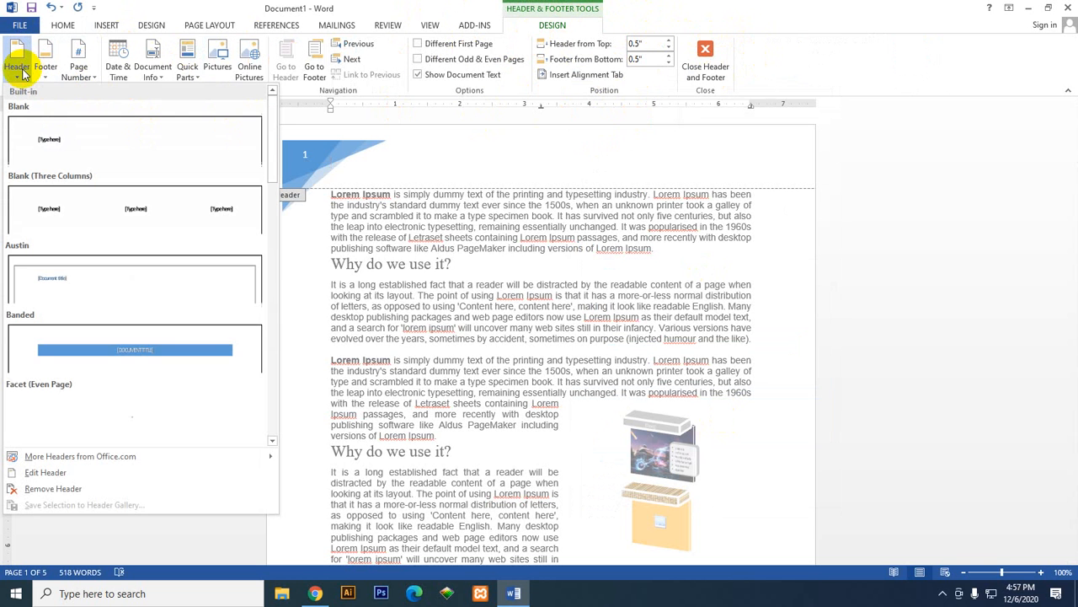
{"action": "left_click", "coordinate": [46, 73]}
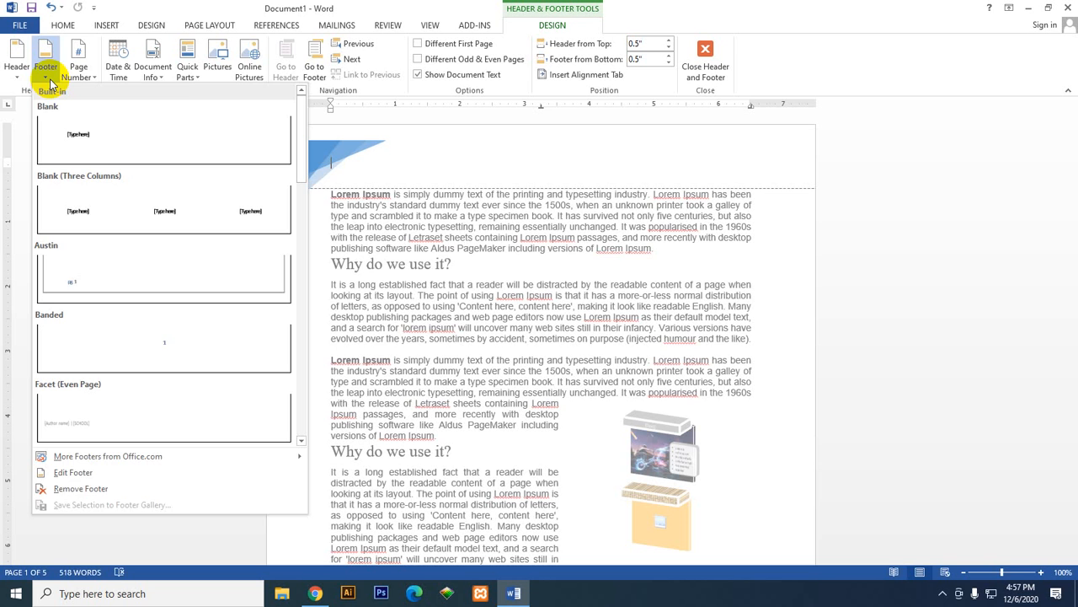
{"action": "left_click", "coordinate": [86, 74]}
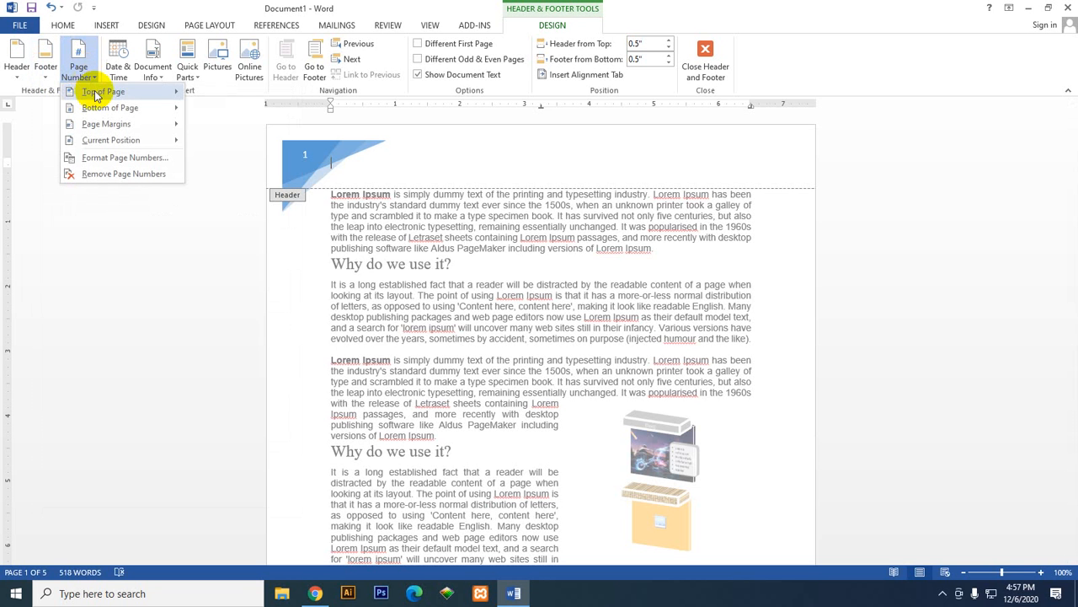
{"action": "mouse_move", "coordinate": [94, 93]}
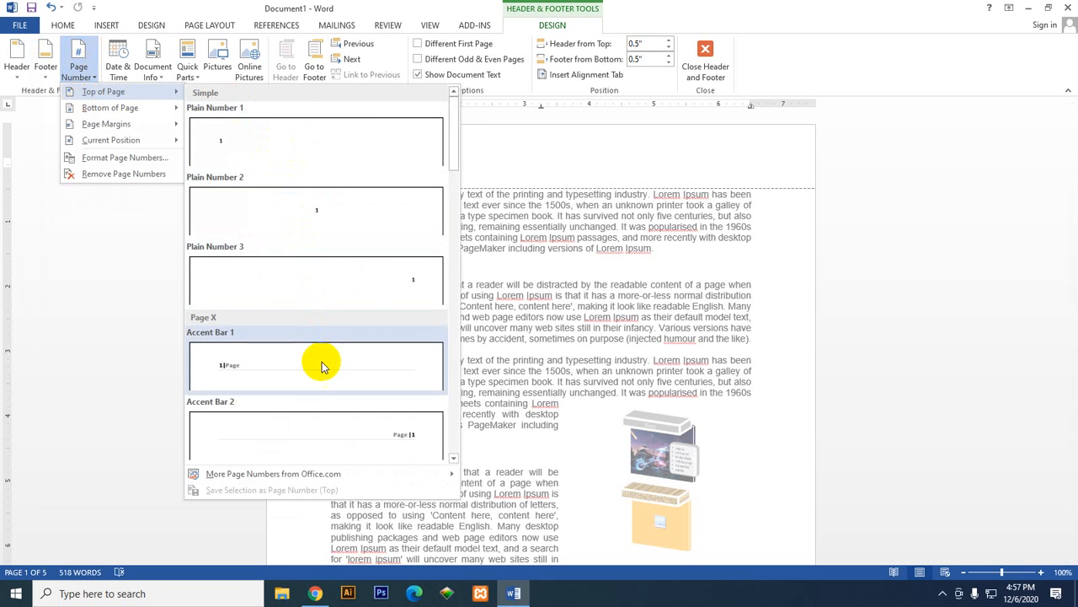
{"action": "scroll", "coordinate": [335, 272], "scroll_direction": "down", "scroll_amount": 8}
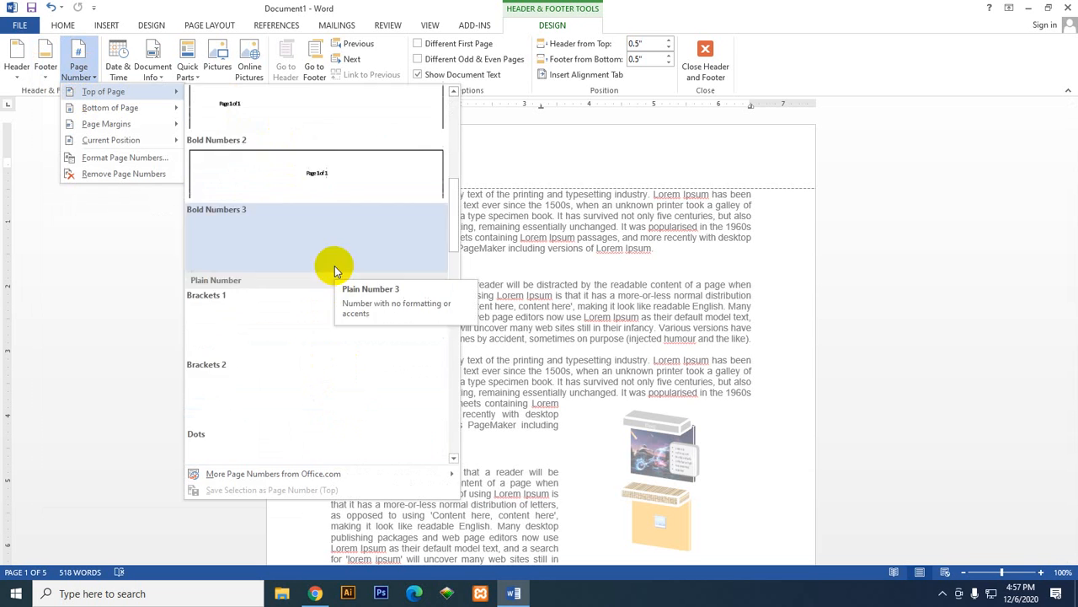
{"action": "scroll", "coordinate": [334, 272], "scroll_direction": "up", "scroll_amount": 10}
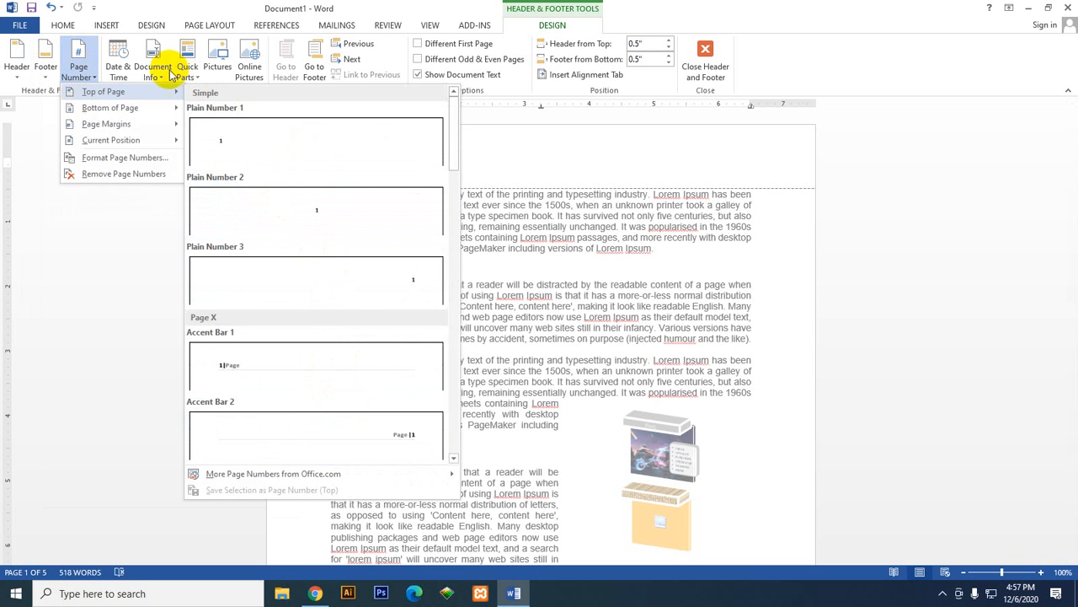
Step: Insert the date into the page 1 header in the 12/6/2020 format
{"action": "left_click", "coordinate": [122, 72]}
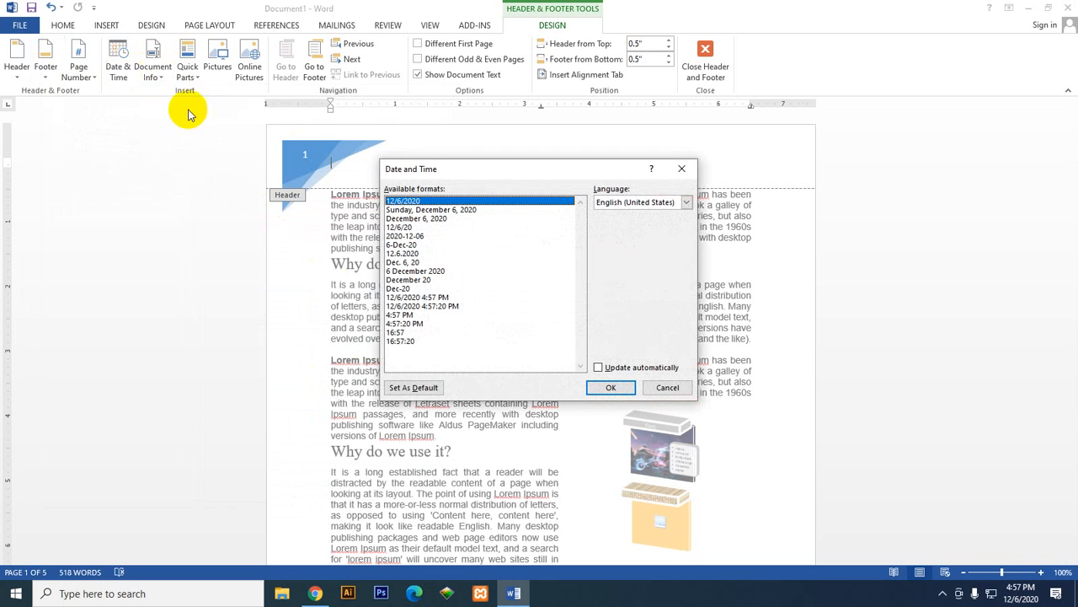
{"action": "left_click", "coordinate": [413, 272]}
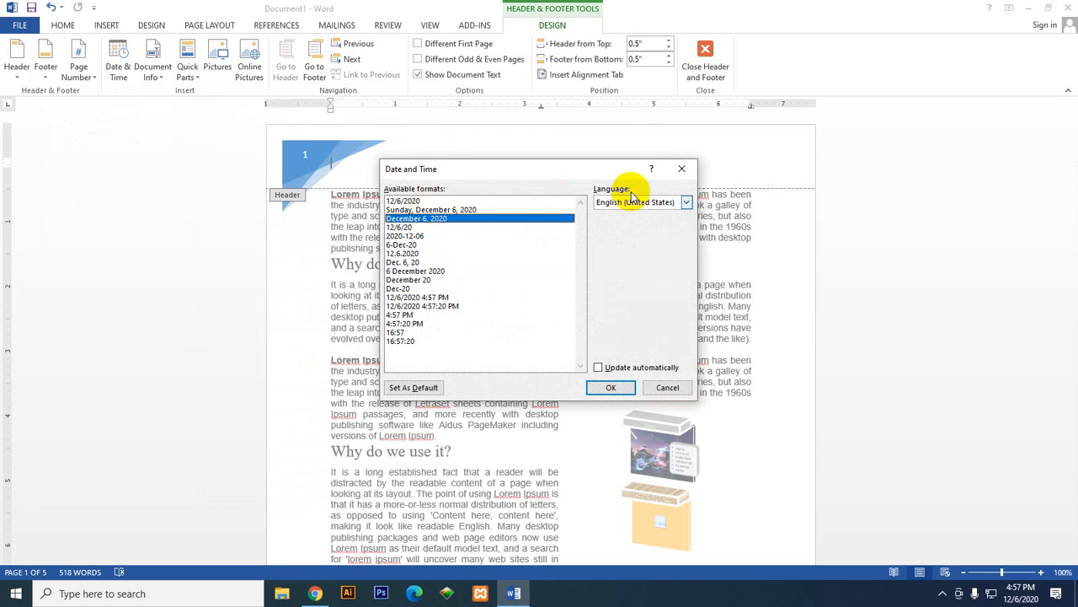
{"action": "left_click", "coordinate": [686, 202]}
{"action": "left_click", "coordinate": [686, 202]}
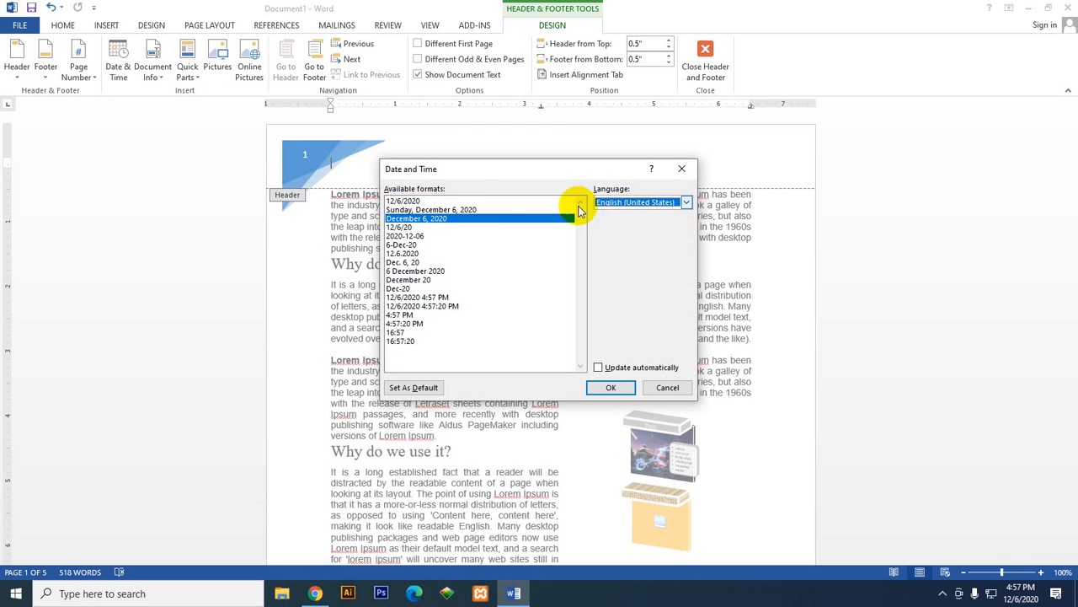
{"action": "left_click", "coordinate": [481, 209]}
{"action": "left_click", "coordinate": [481, 201]}
{"action": "left_click", "coordinate": [611, 388]}
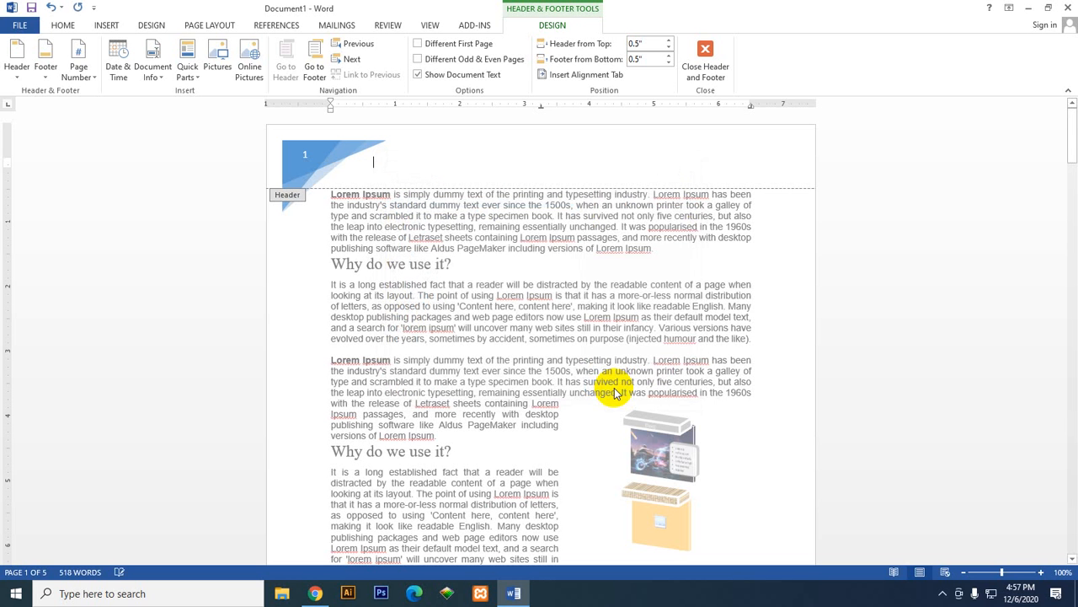
Step: Insert the document's Author property into the header and try adding the second AutoText entry to it
{"action": "left_click", "coordinate": [166, 62]}
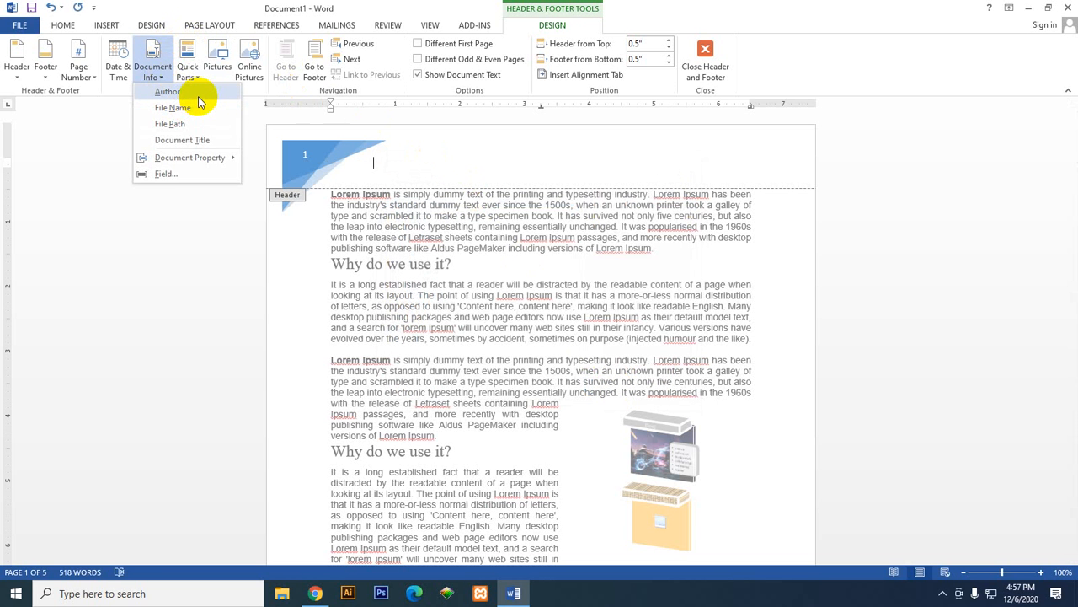
{"action": "left_click", "coordinate": [199, 94]}
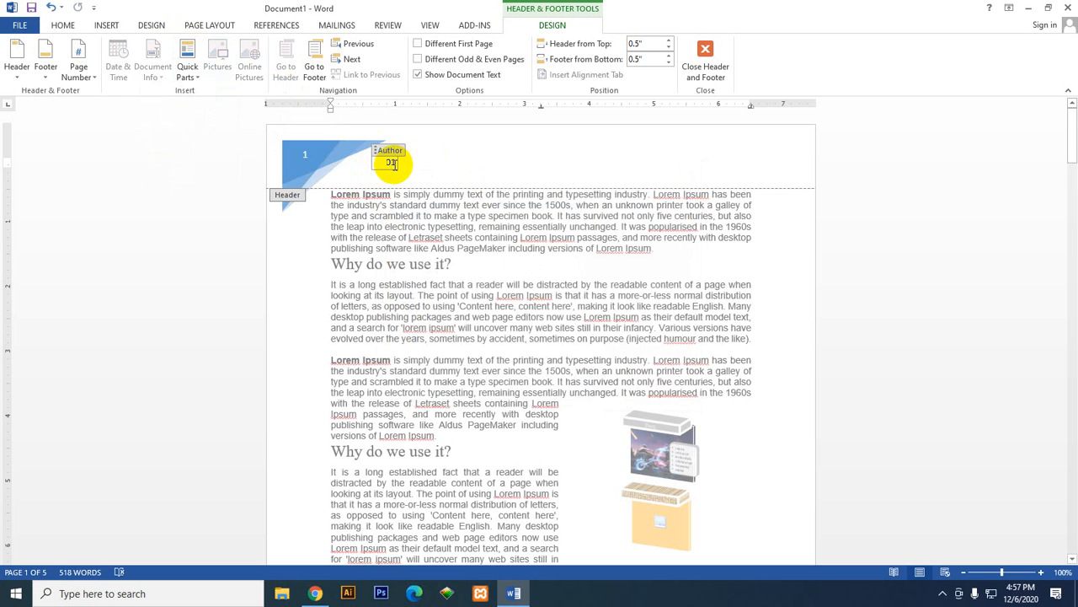
{"action": "left_click", "coordinate": [191, 73]}
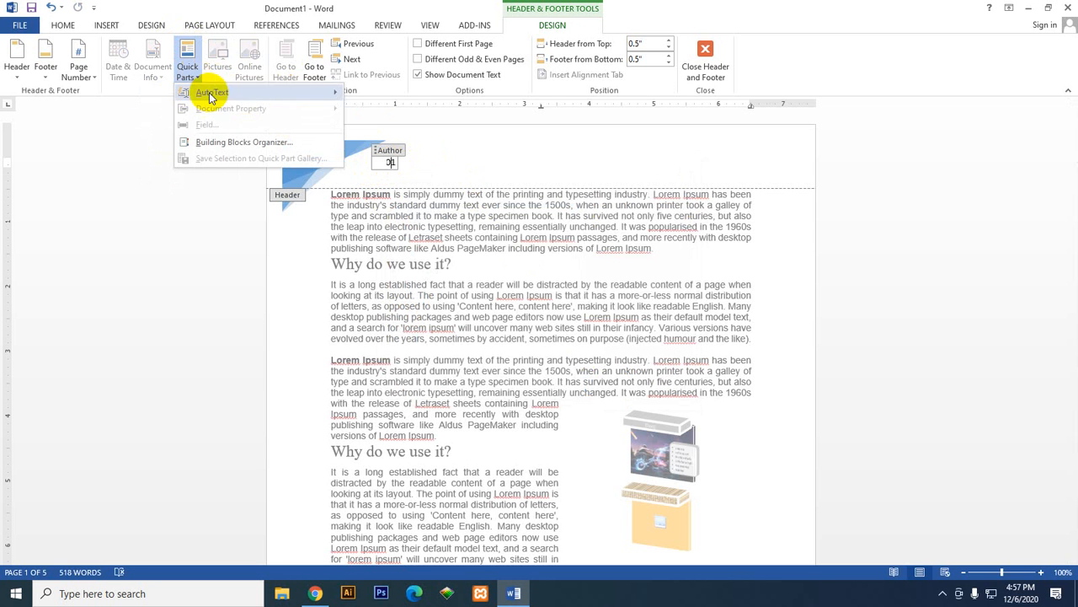
{"action": "mouse_move", "coordinate": [248, 100]}
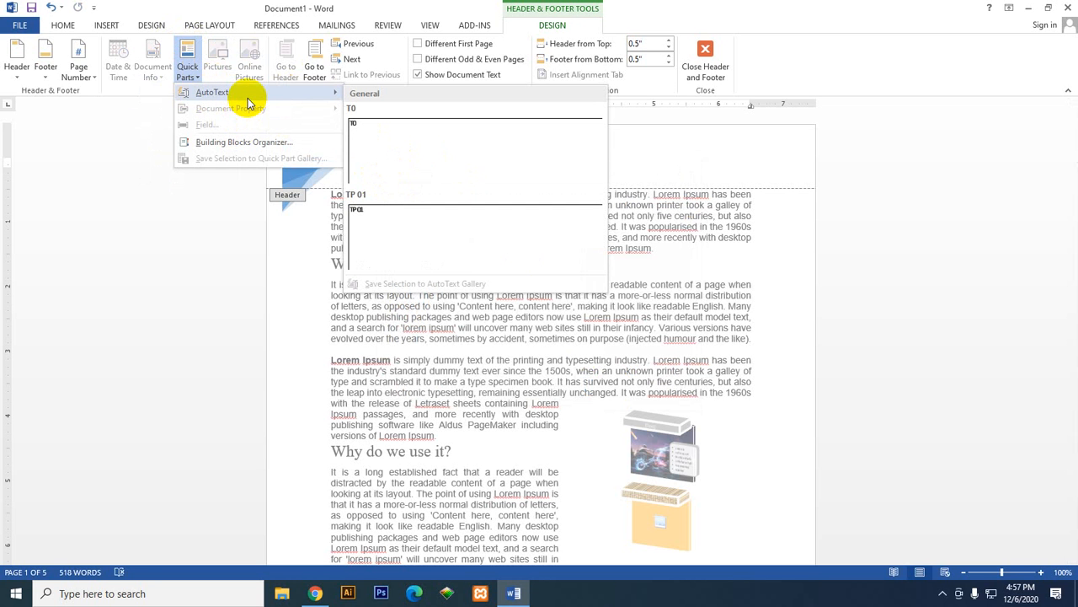
{"action": "left_click", "coordinate": [424, 246]}
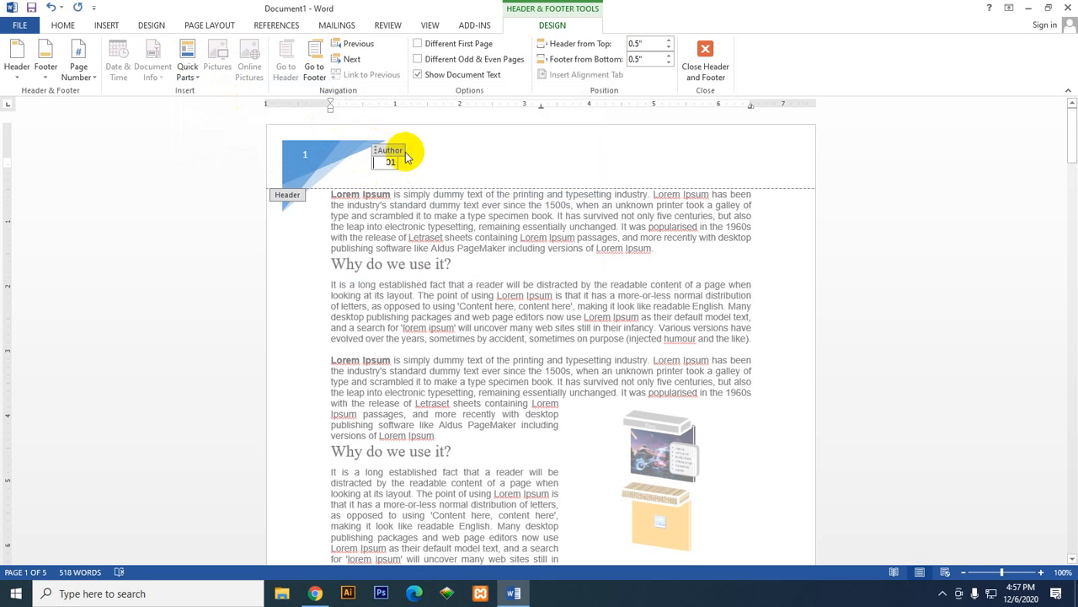
{"action": "left_click", "coordinate": [377, 152]}
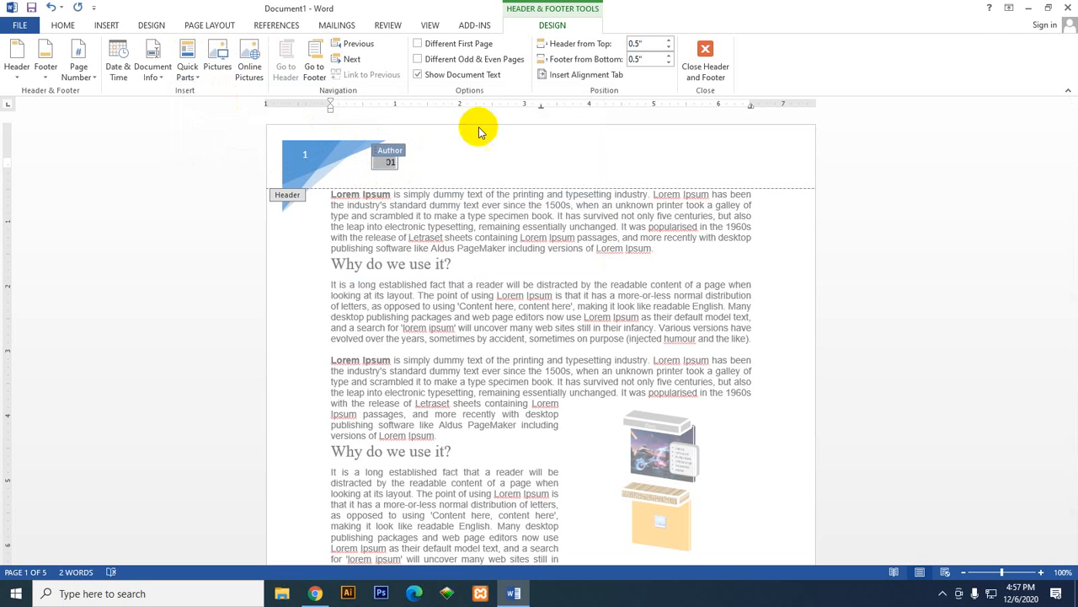
Step: Leave the header, reopen it for editing, and delete the line holding the date and author
{"action": "left_click", "coordinate": [706, 48]}
{"action": "scroll", "coordinate": [415, 396], "scroll_direction": "up", "scroll_amount": 2}
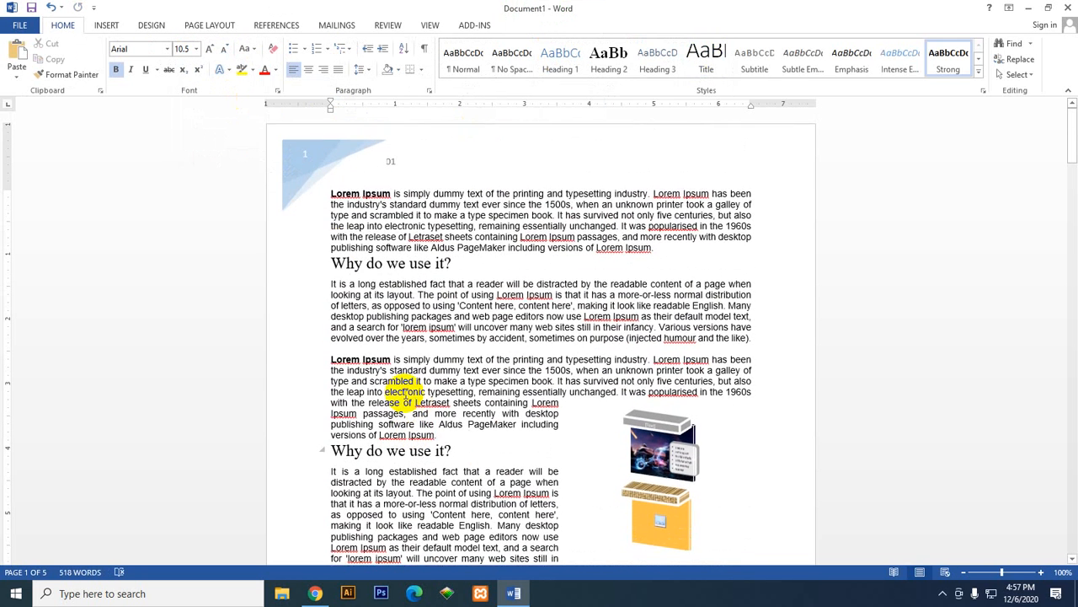
{"action": "double_click", "coordinate": [427, 162]}
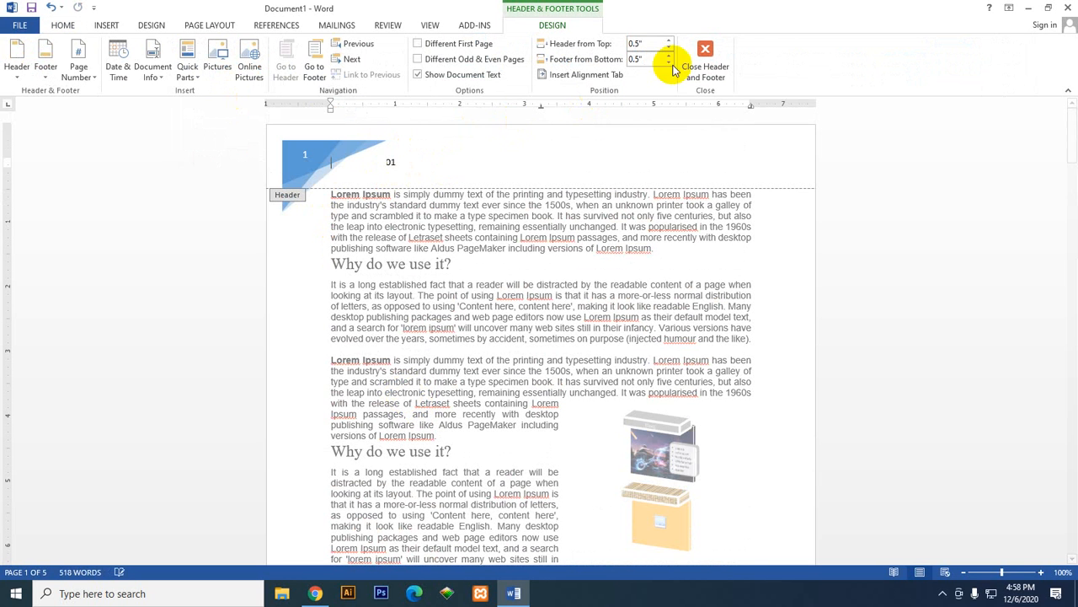
{"action": "left_click", "coordinate": [89, 170]}
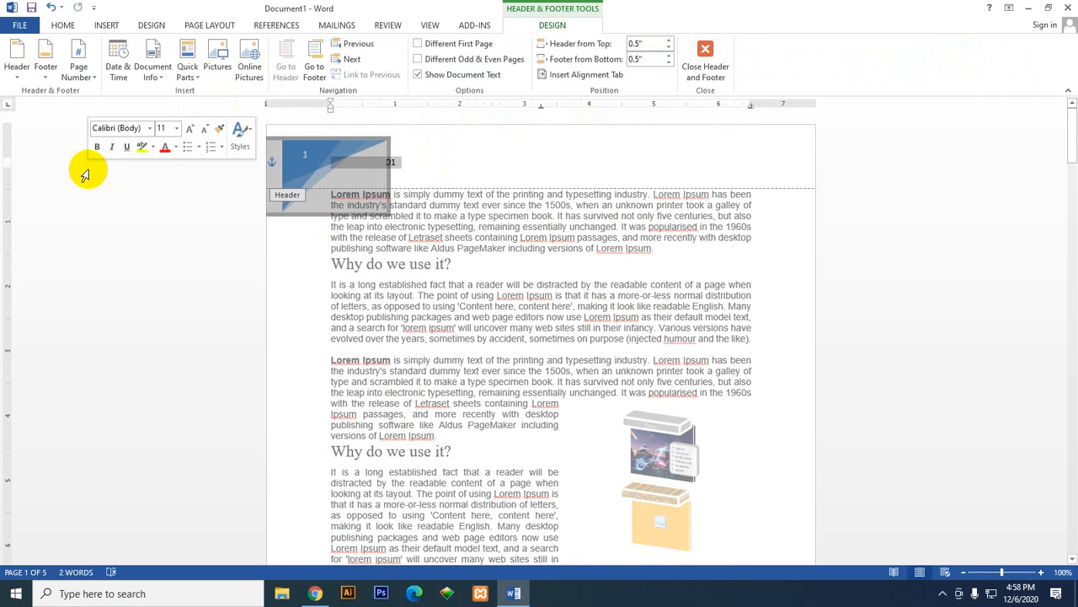
{"action": "key", "text": "Delete"}
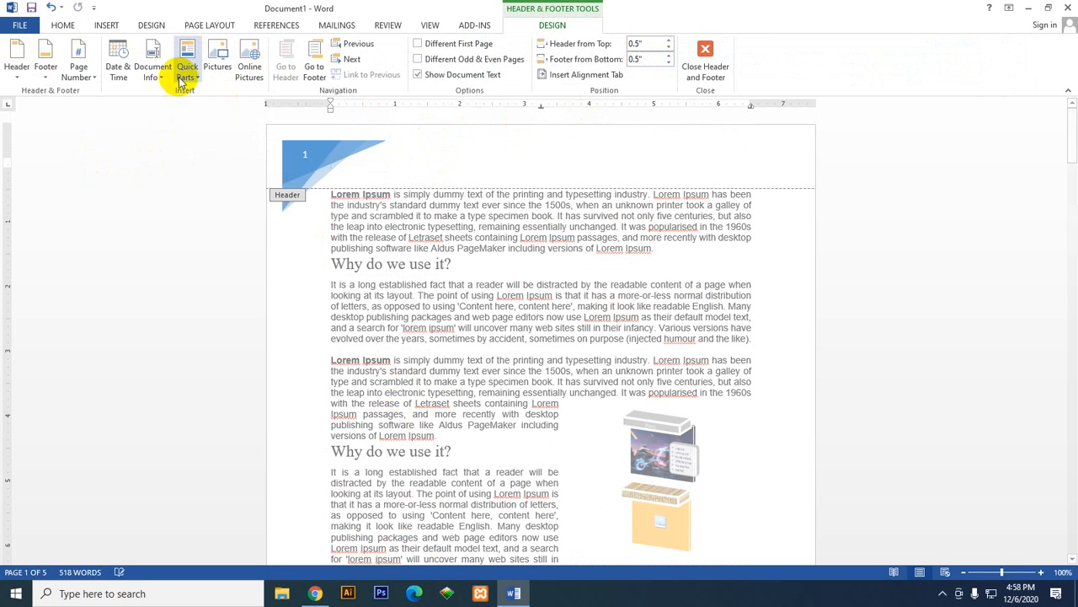
Step: Try inserting the picture hd-wallpaper-1.jpg from Downloads into the header, and undo the insertion
{"action": "left_click", "coordinate": [218, 72]}
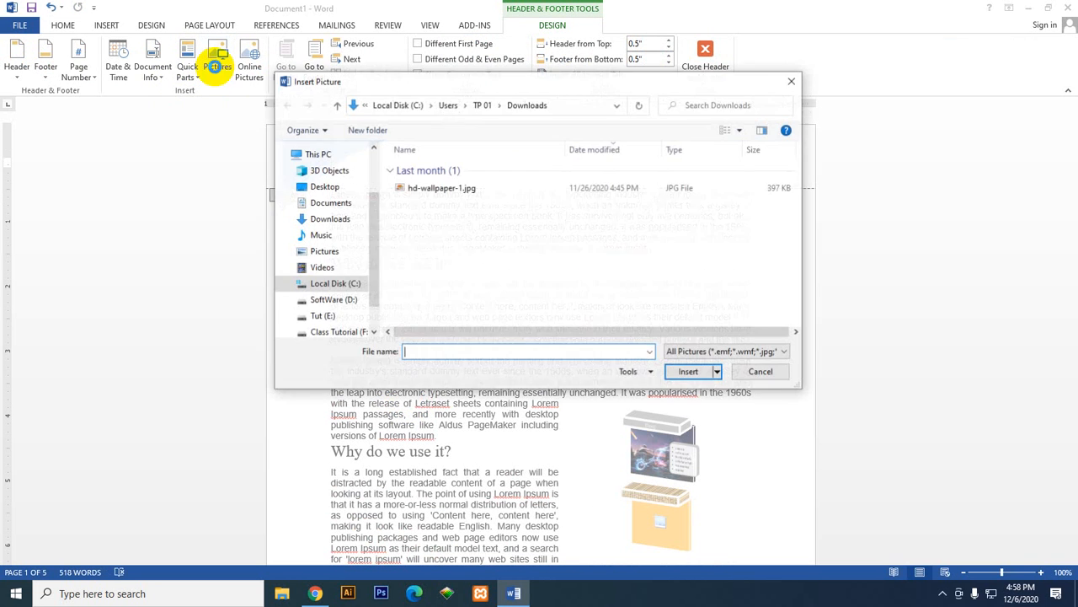
{"action": "left_click", "coordinate": [494, 187]}
{"action": "left_click", "coordinate": [687, 372]}
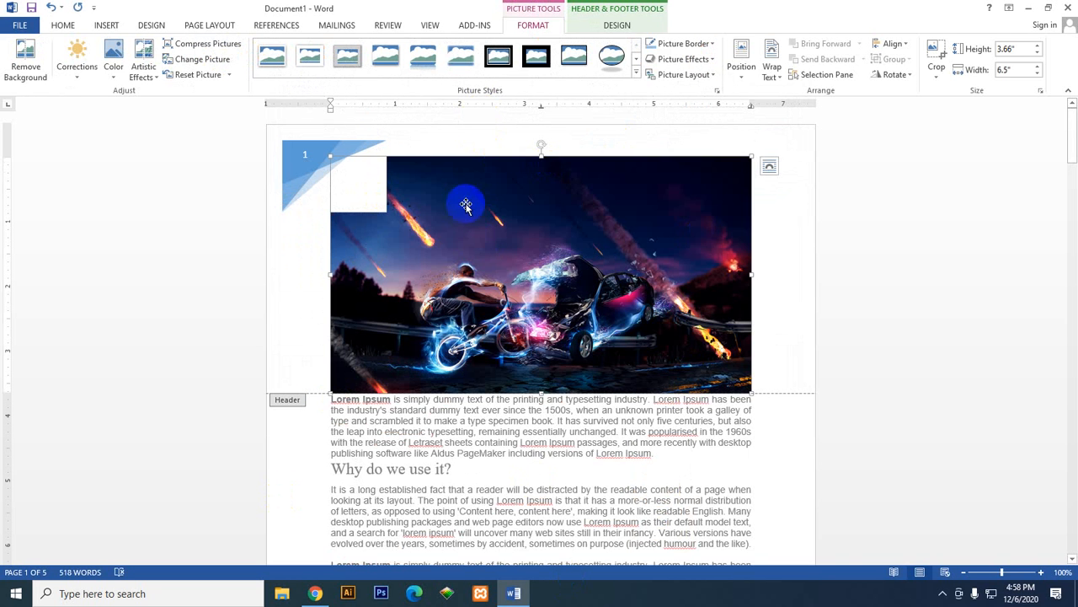
{"action": "left_click", "coordinate": [51, 7]}
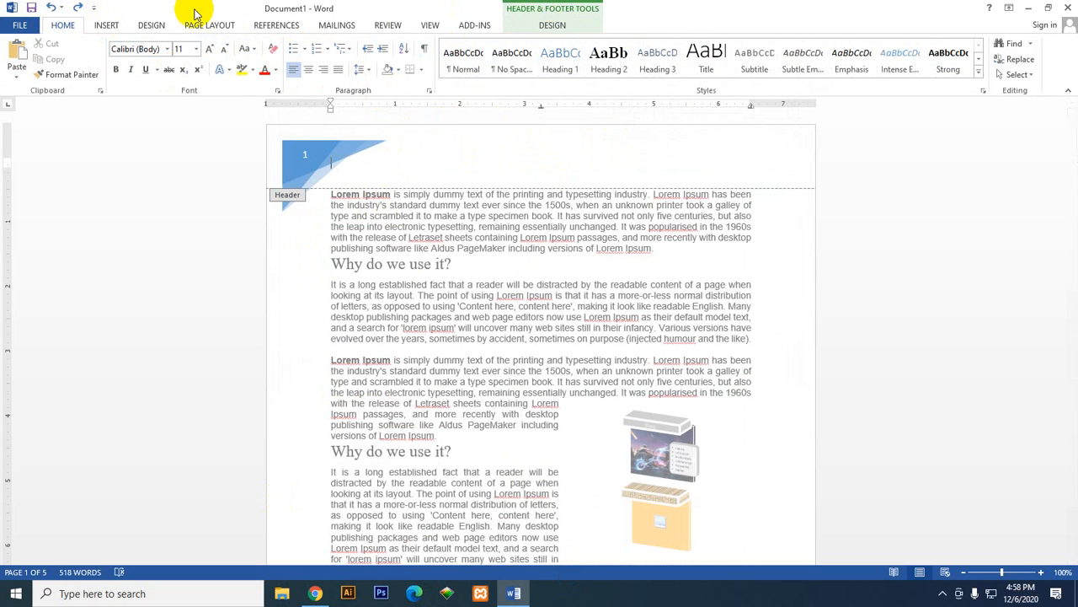
Step: Switch back and forth between the header and footer of page 1, and move between the page footers
{"action": "left_click", "coordinate": [546, 24]}
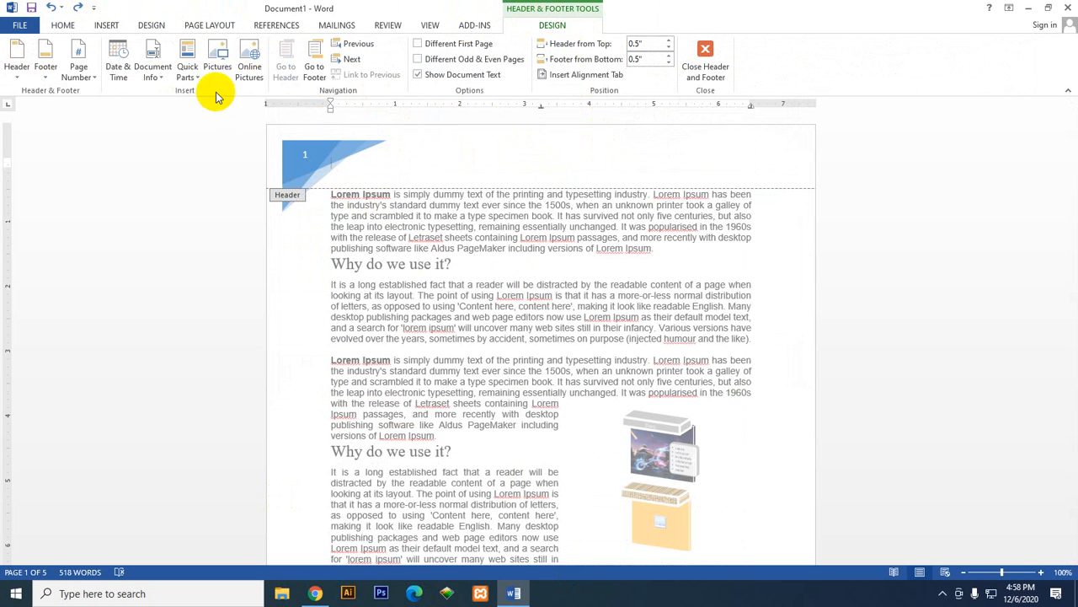
{"action": "left_click", "coordinate": [314, 74]}
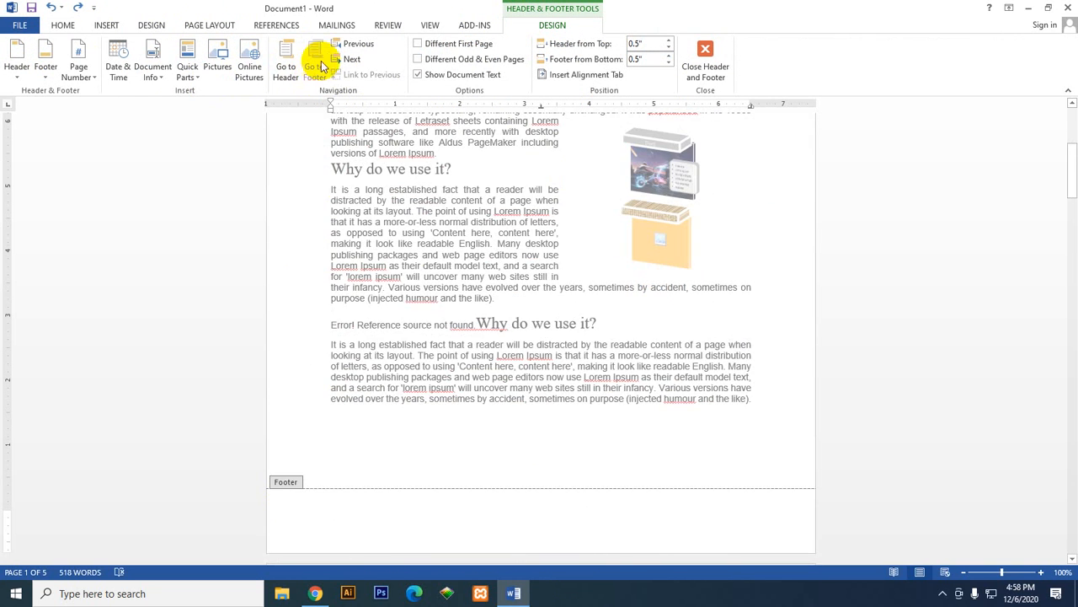
{"action": "left_click", "coordinate": [291, 73]}
{"action": "left_click", "coordinate": [312, 72]}
{"action": "left_click", "coordinate": [293, 73]}
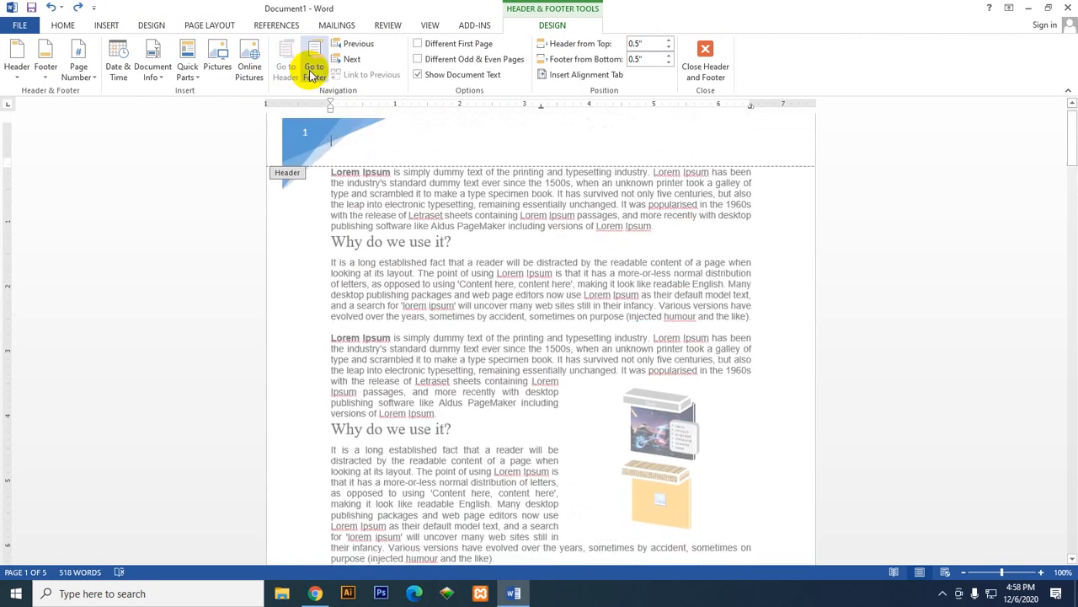
{"action": "left_click", "coordinate": [312, 73]}
{"action": "left_click", "coordinate": [294, 73]}
{"action": "left_click", "coordinate": [312, 73]}
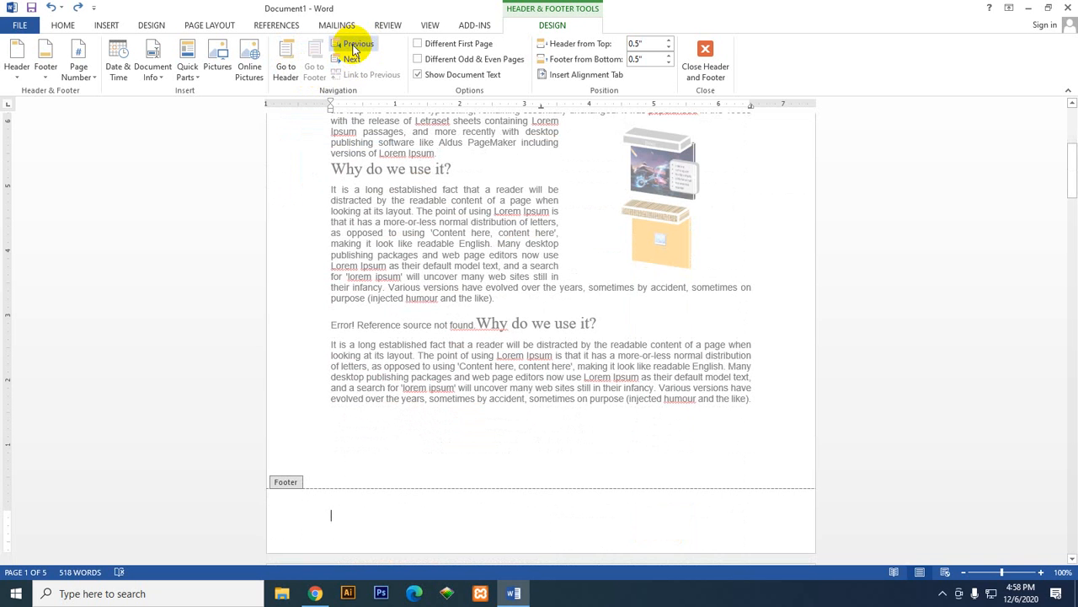
{"action": "scroll", "coordinate": [493, 356], "scroll_direction": "down", "scroll_amount": 10}
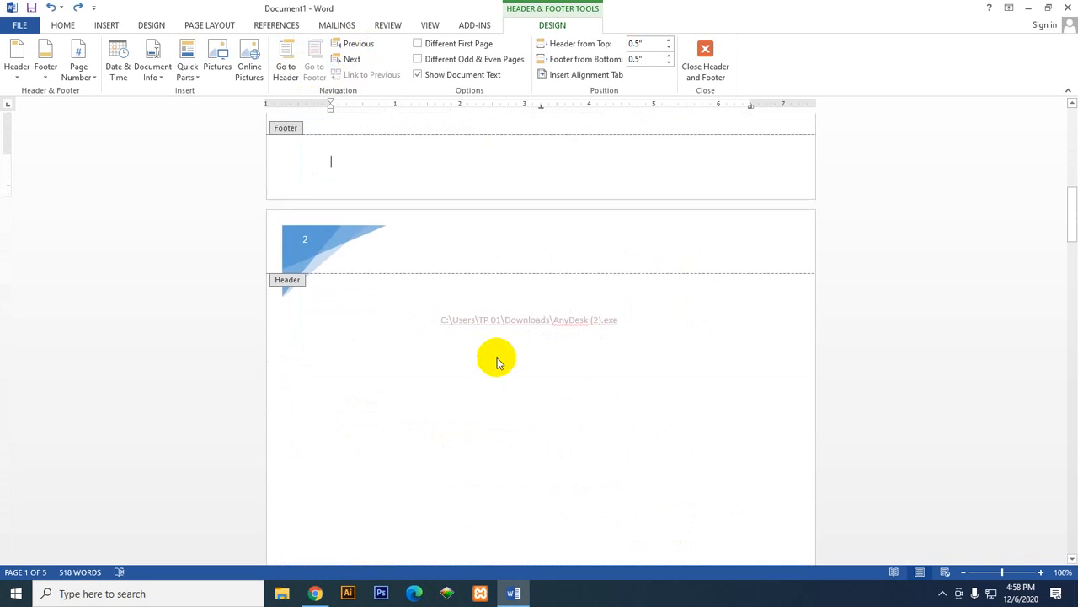
{"action": "left_click", "coordinate": [352, 49]}
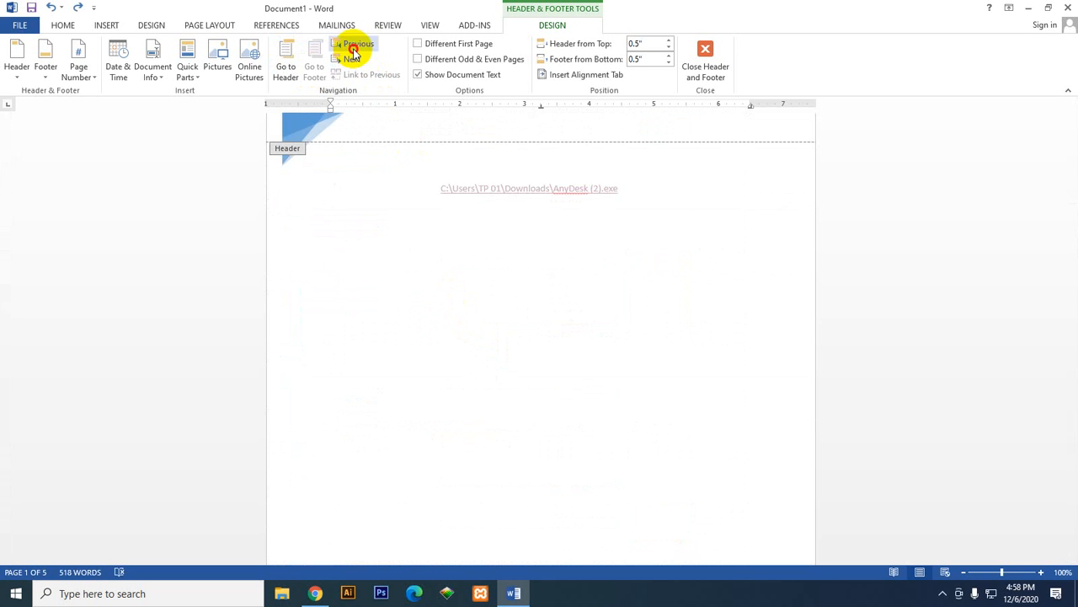
Step: Enable Different First Page, compare the headers of pages 1 and 2, and go to the first page footer
{"action": "left_click", "coordinate": [421, 48]}
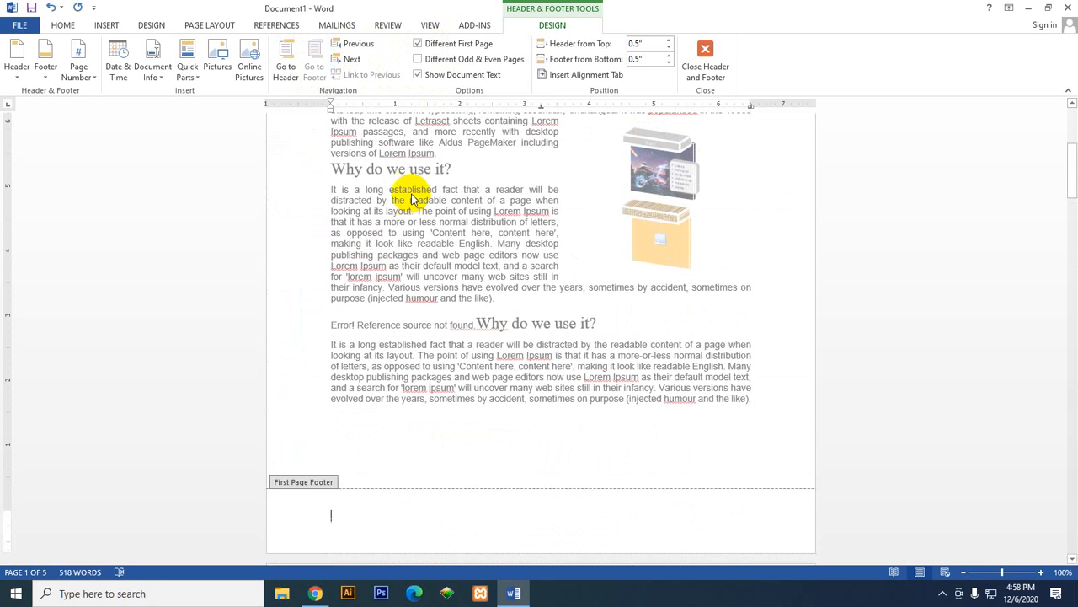
{"action": "left_click", "coordinate": [417, 43]}
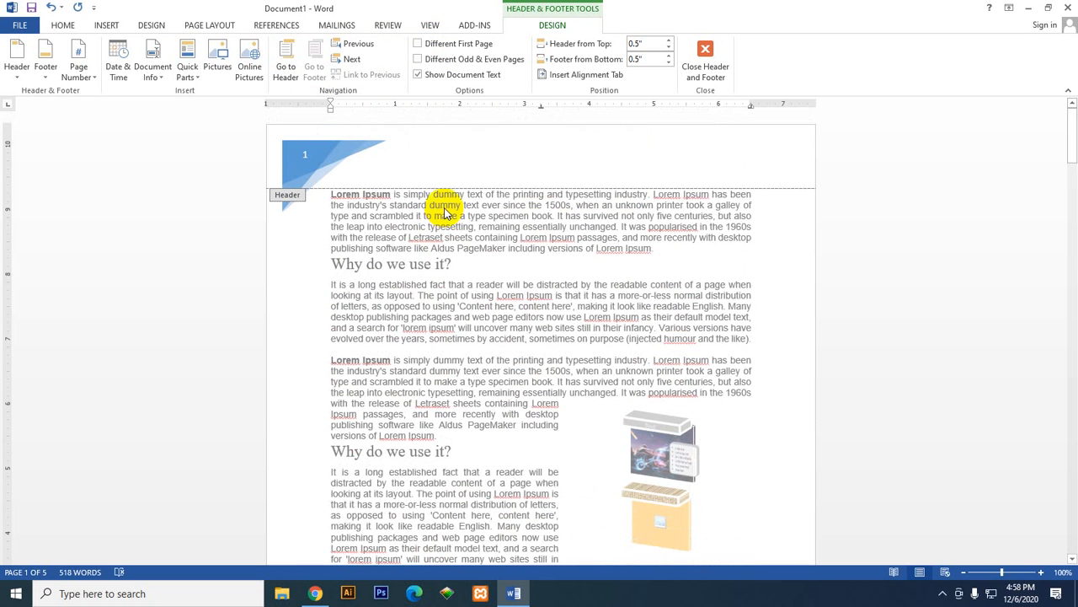
{"action": "left_click", "coordinate": [425, 44]}
{"action": "scroll", "coordinate": [402, 483], "scroll_direction": "up", "scroll_amount": 6}
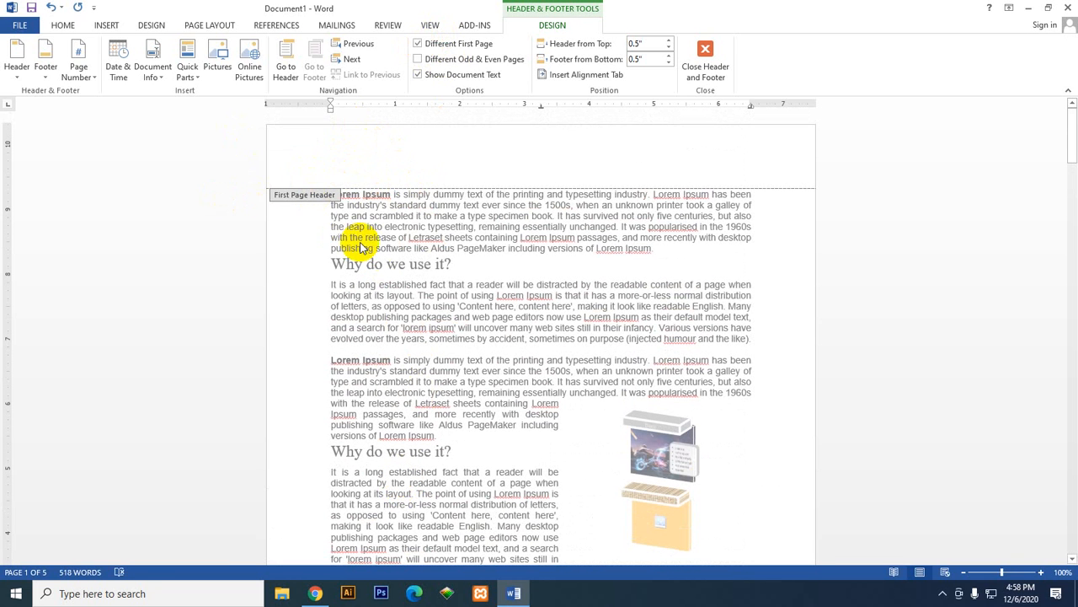
{"action": "scroll", "coordinate": [366, 481], "scroll_direction": "down", "scroll_amount": 15}
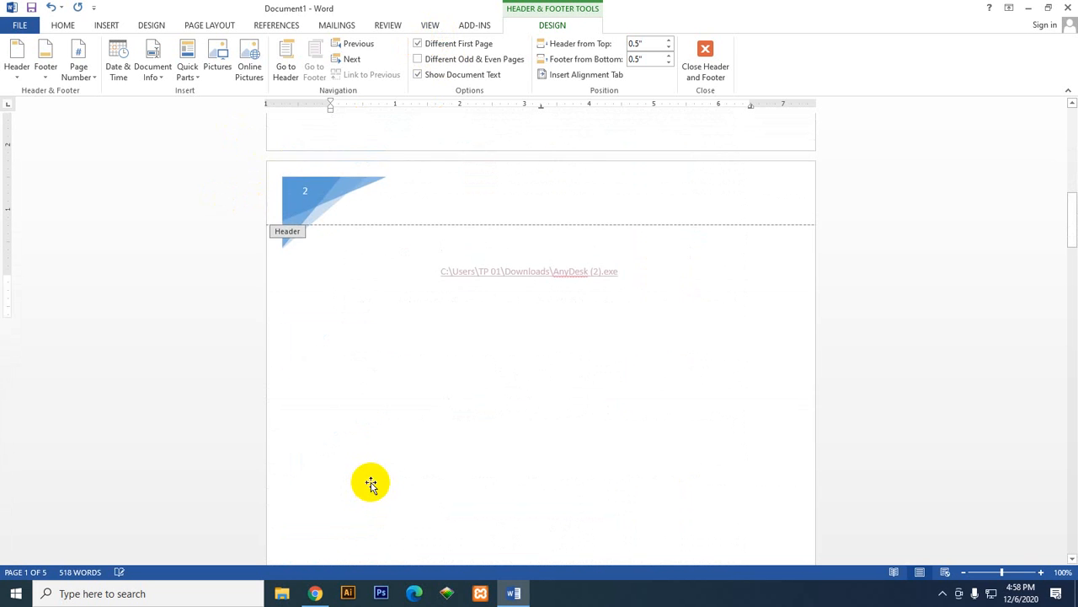
{"action": "scroll", "coordinate": [366, 478], "scroll_direction": "up", "scroll_amount": 15}
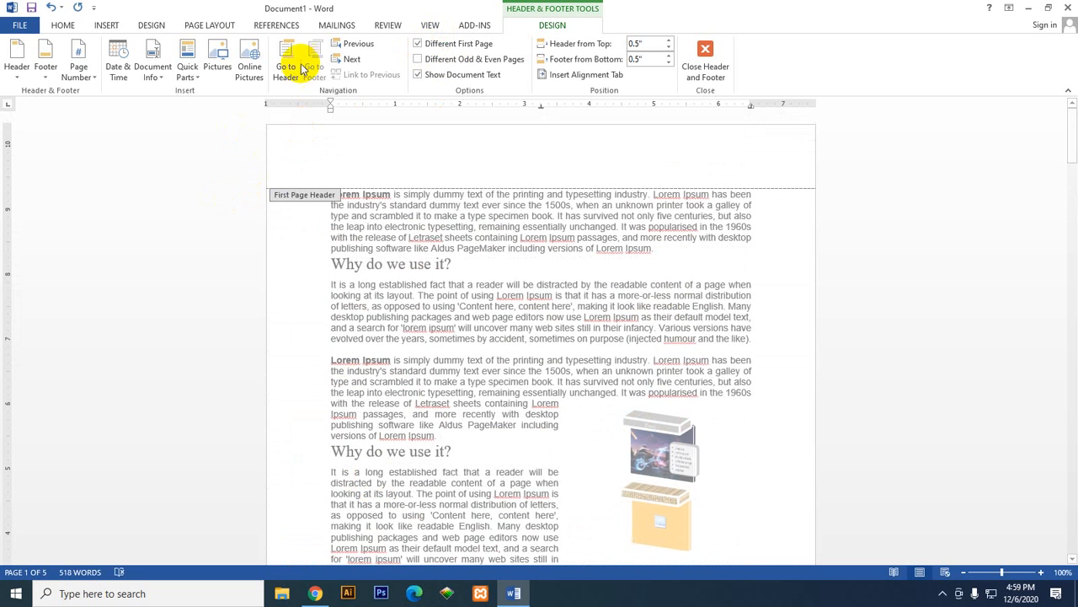
{"action": "left_click", "coordinate": [302, 67]}
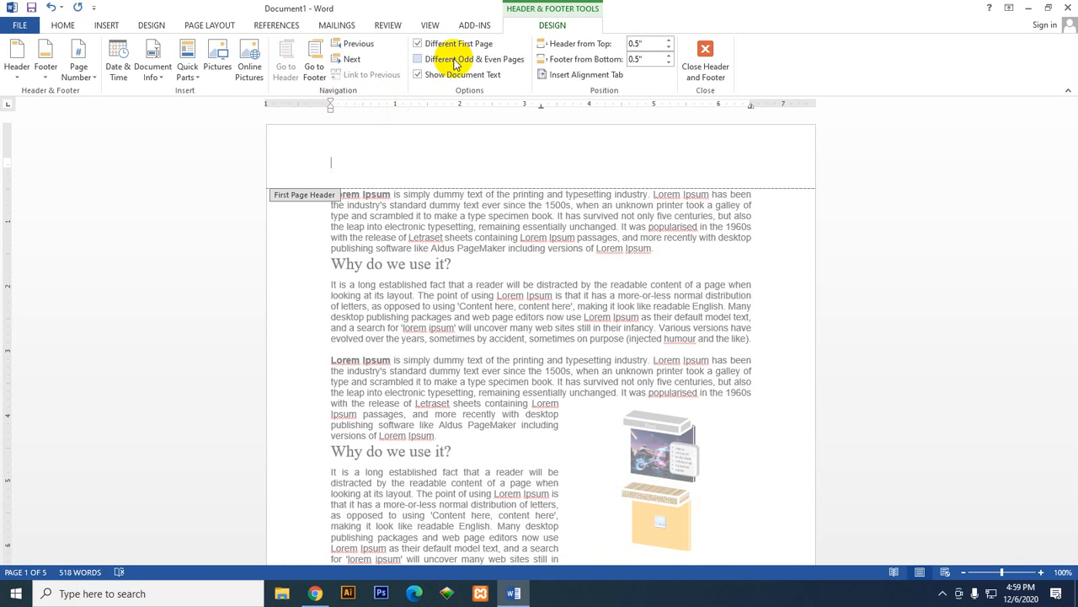
{"action": "left_click", "coordinate": [313, 64]}
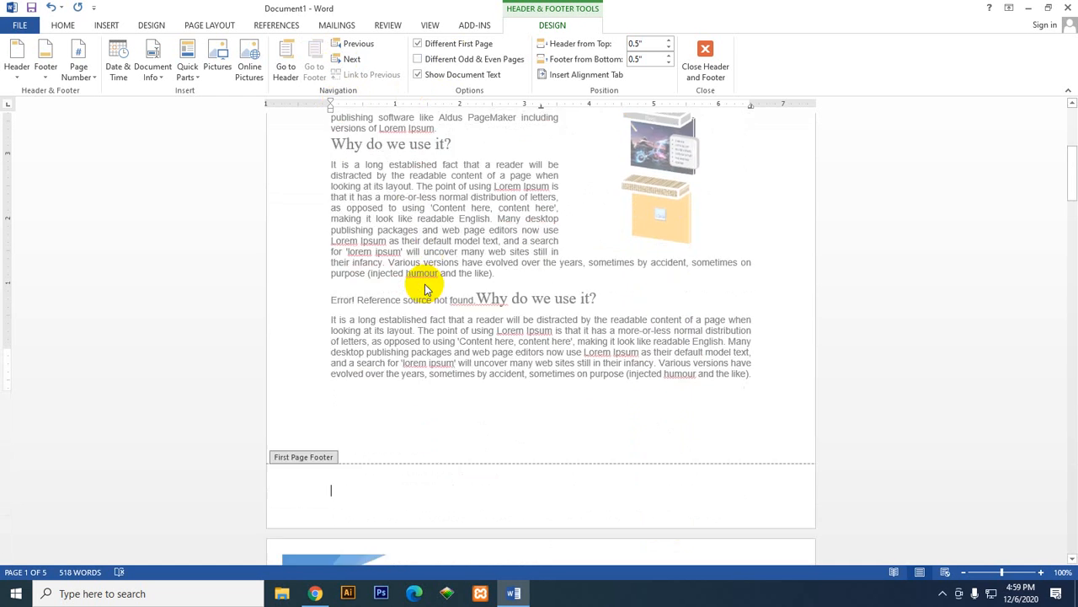
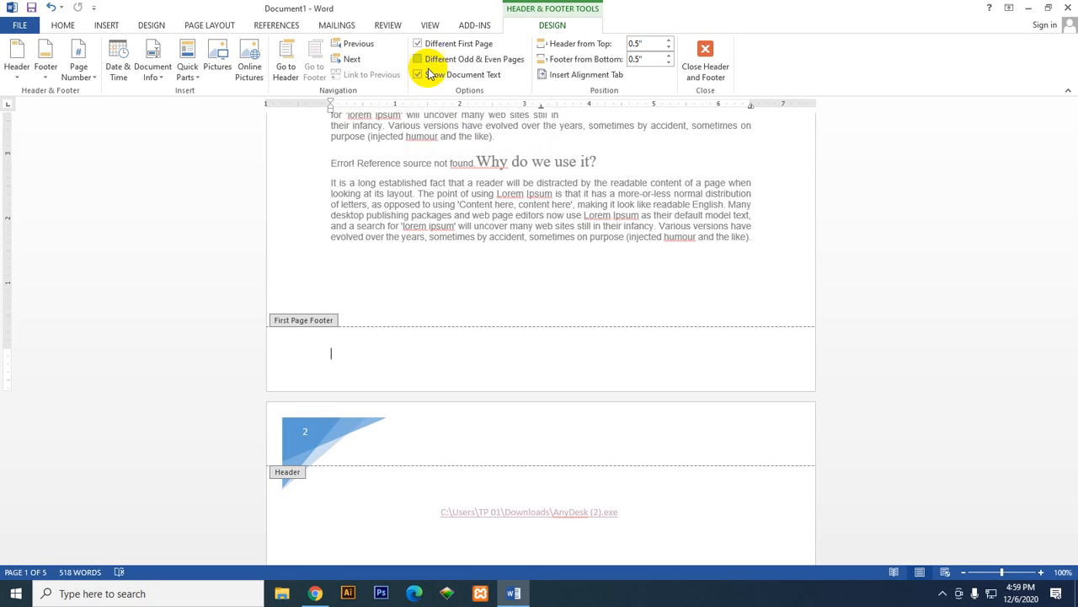
Step: Enter "technopark" in the first page footer and try to turn off the display of the document text
{"action": "left_click", "coordinate": [433, 78]}
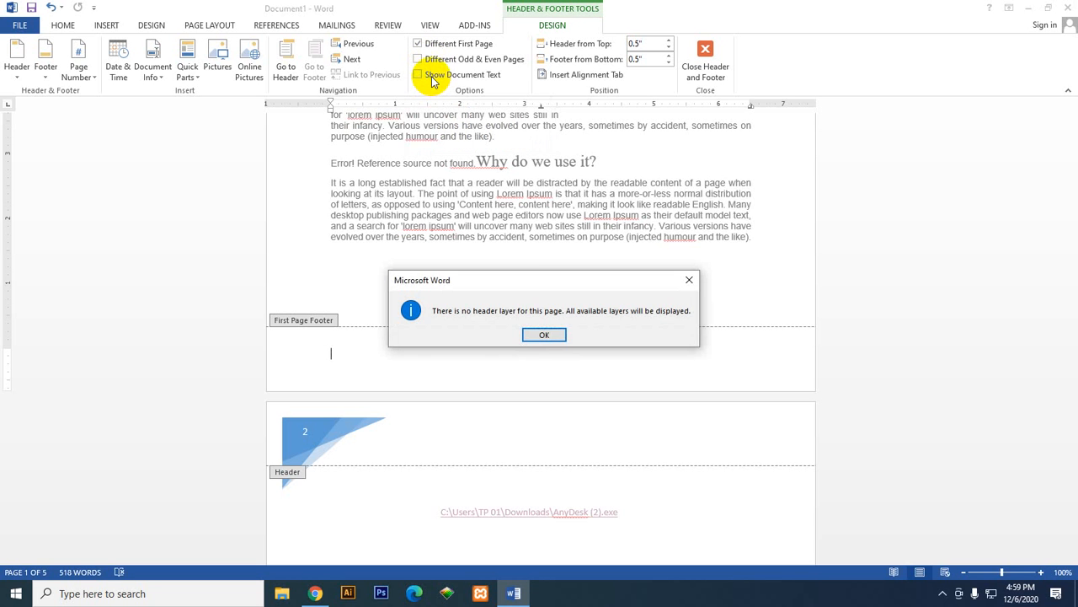
{"action": "left_click", "coordinate": [555, 340]}
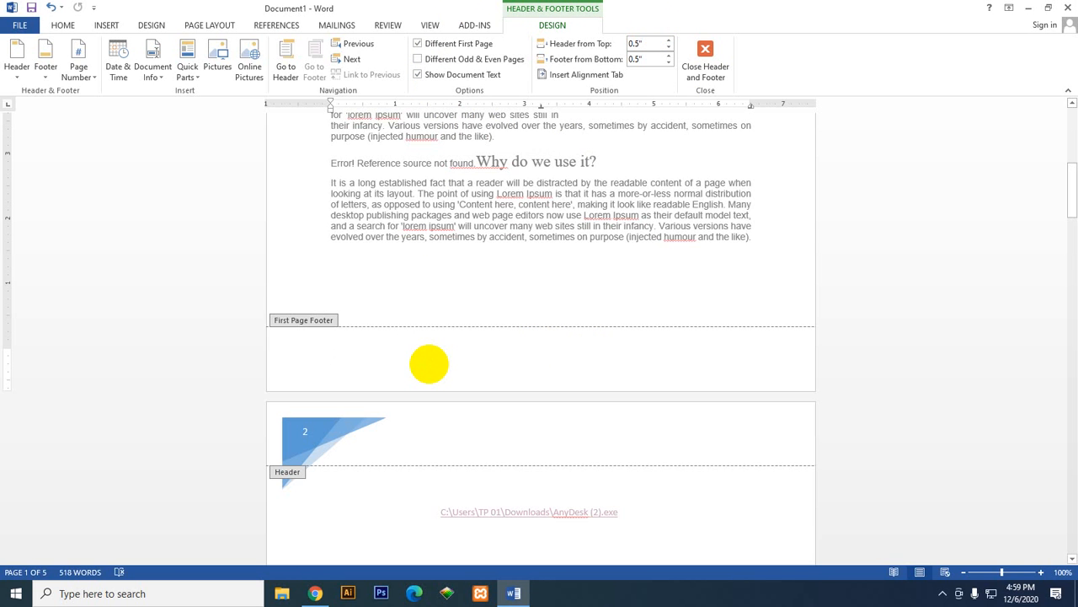
{"action": "type", "text": "technopark"}
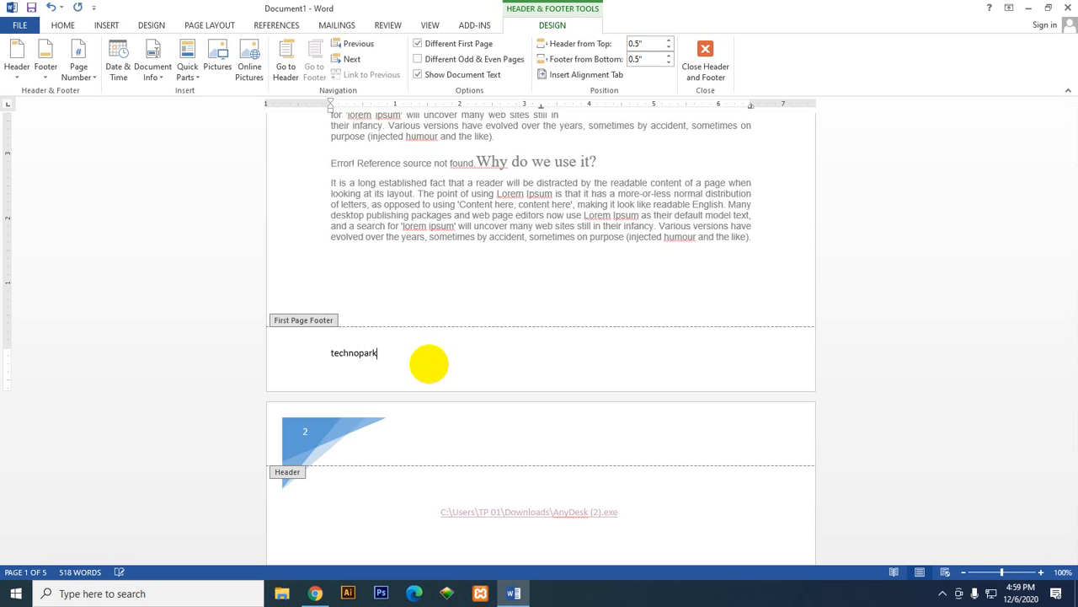
{"action": "left_click", "coordinate": [459, 74]}
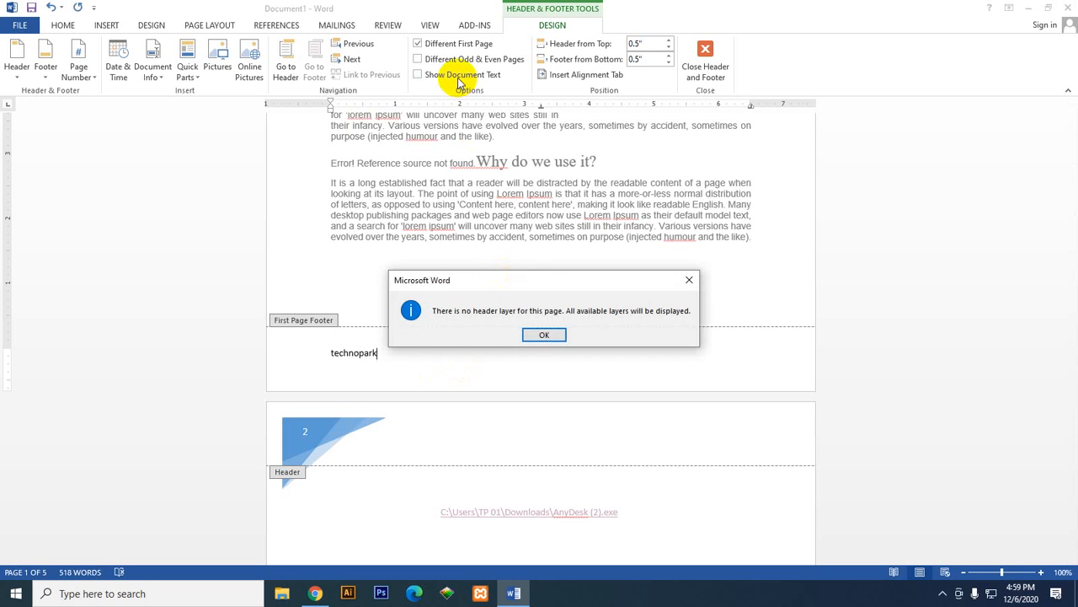
{"action": "left_click", "coordinate": [545, 335]}
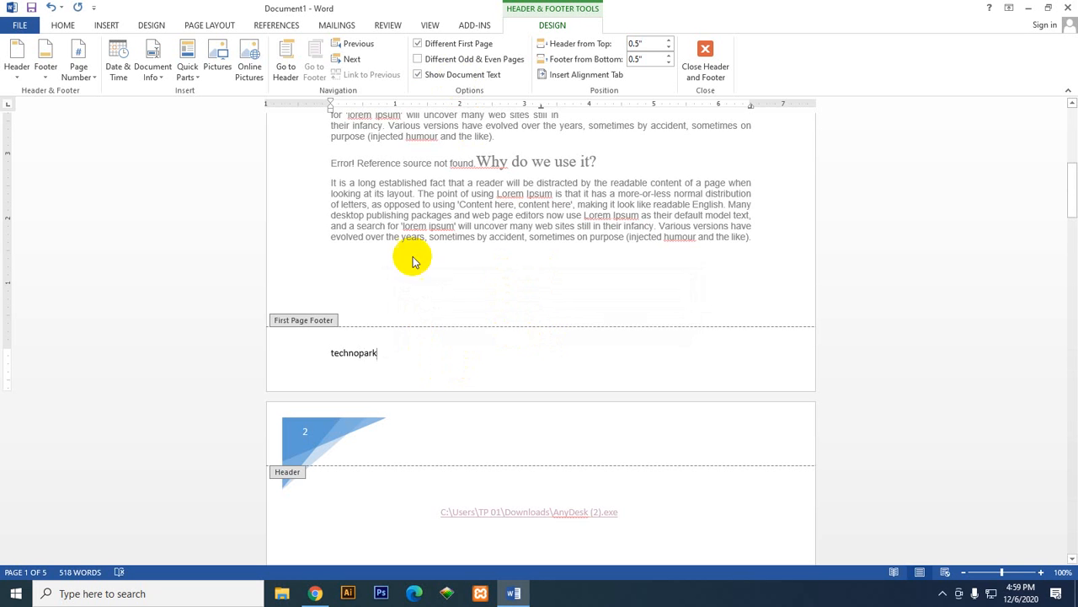
Step: Enter "Technopark" in the first page header, and turn the display of the document text off and on again
{"action": "left_click", "coordinate": [285, 61]}
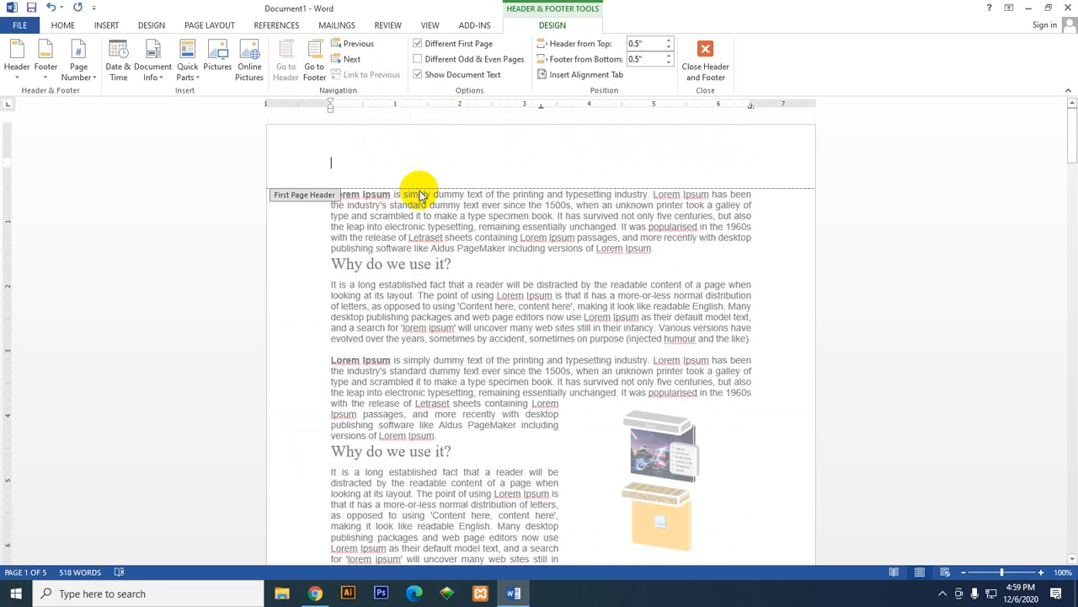
{"action": "type", "text": "Technopark"}
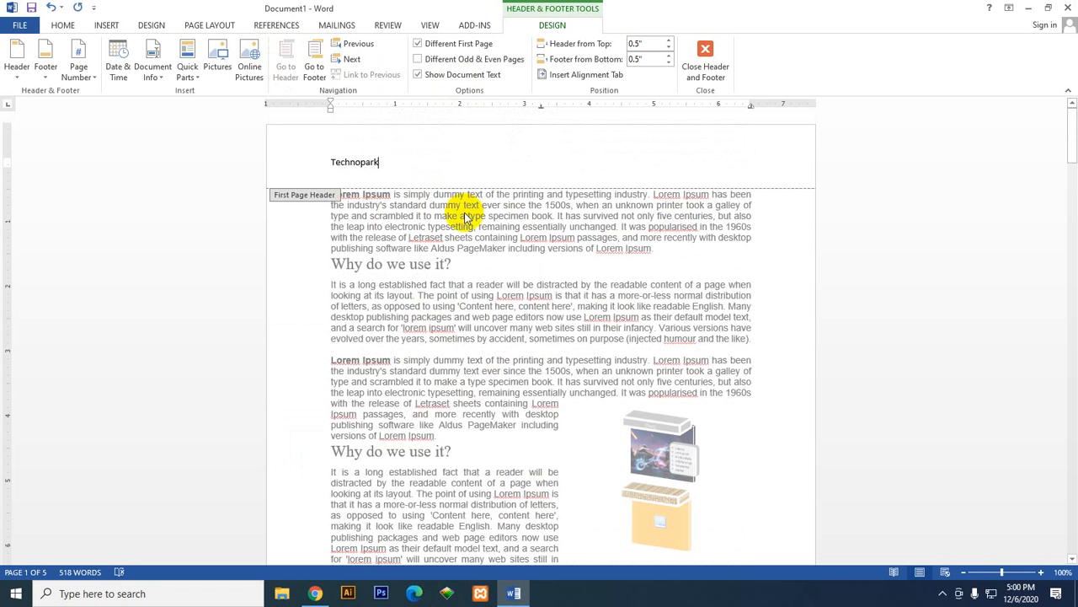
{"action": "left_click", "coordinate": [467, 75]}
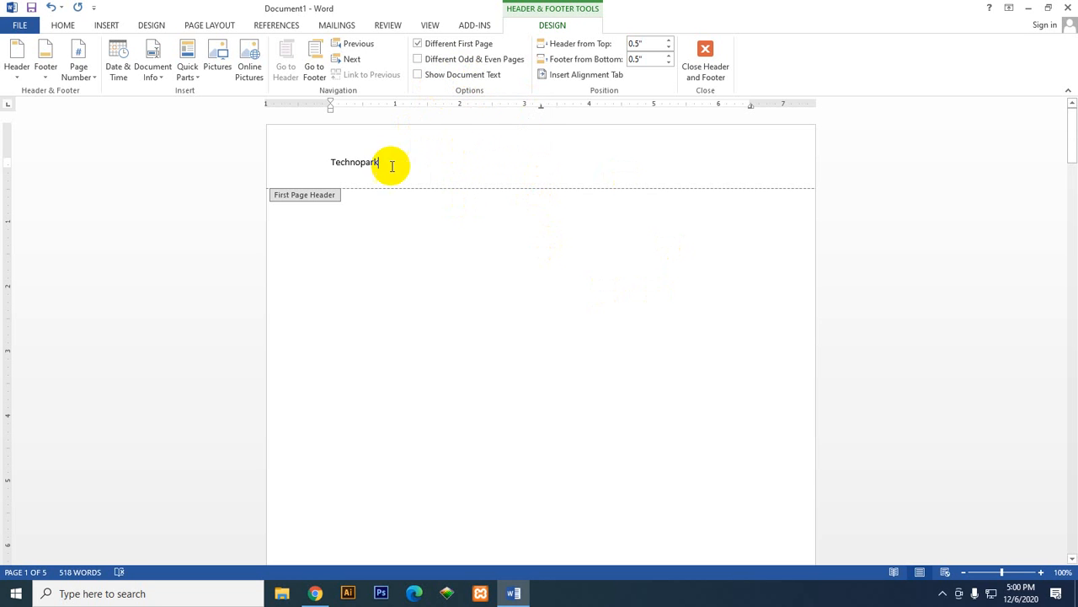
{"action": "left_click_drag", "start_coordinate": [390, 161], "coordinate": [301, 168]}
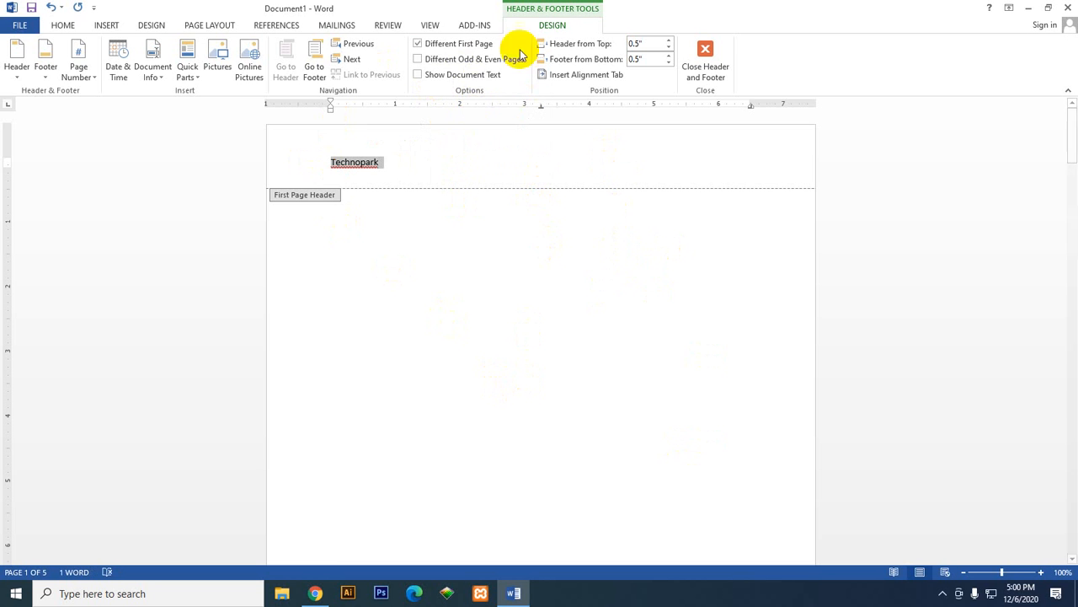
{"action": "left_click", "coordinate": [461, 76]}
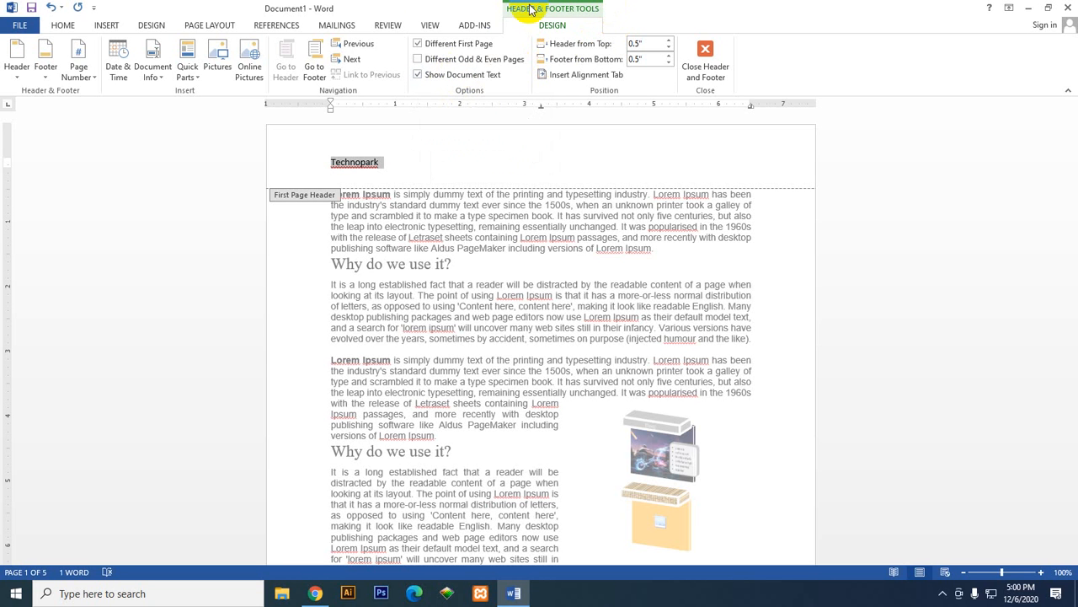
Step: Move back and forth between the first page header and the header of page 2
{"action": "left_click", "coordinate": [352, 59]}
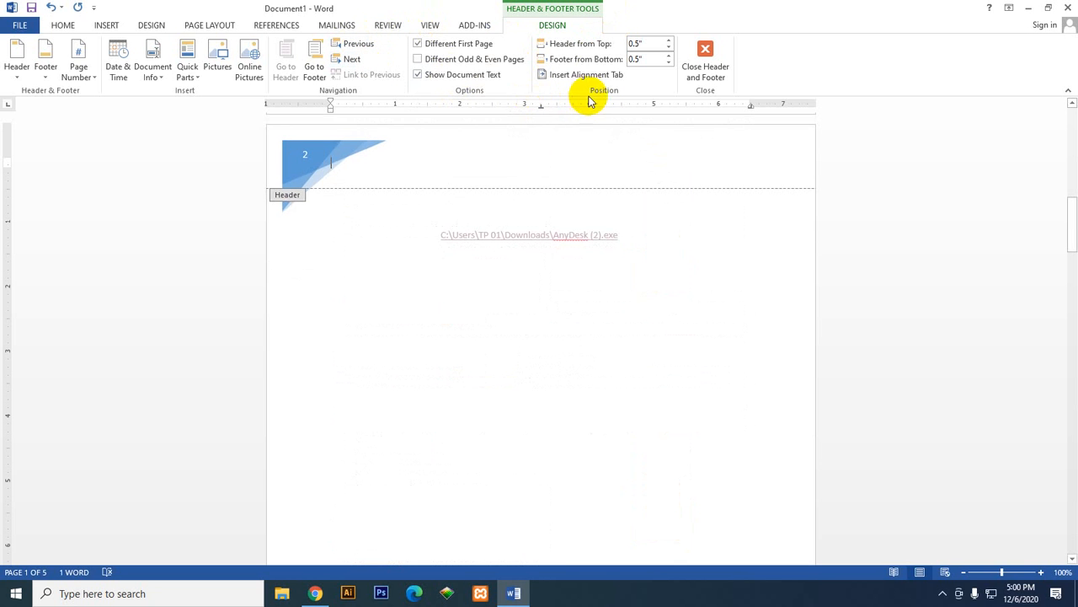
{"action": "scroll", "coordinate": [475, 261], "scroll_direction": "up", "scroll_amount": 4}
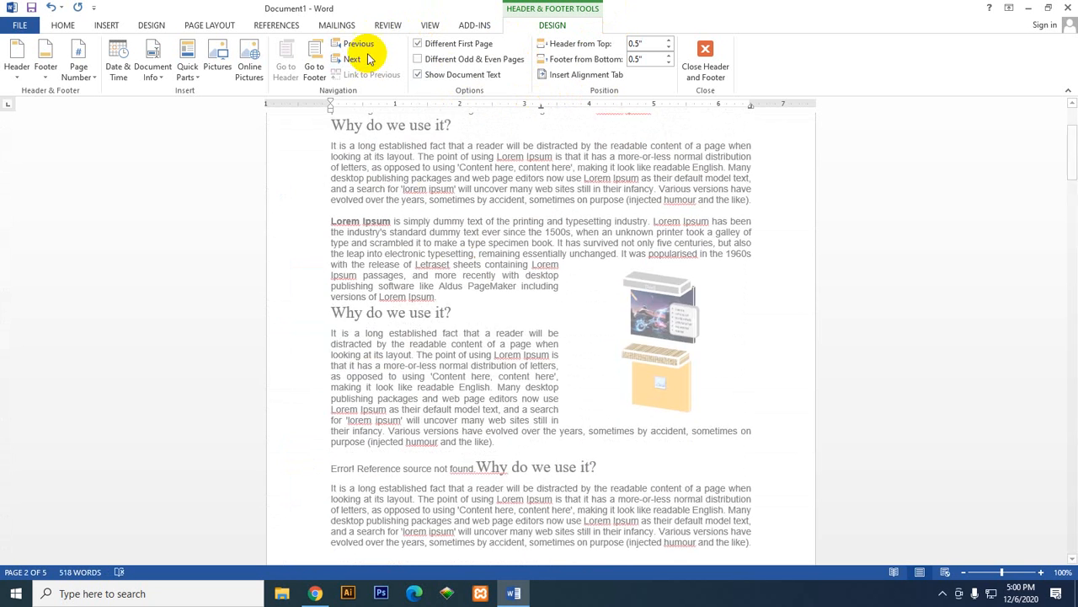
{"action": "left_click", "coordinate": [351, 59]}
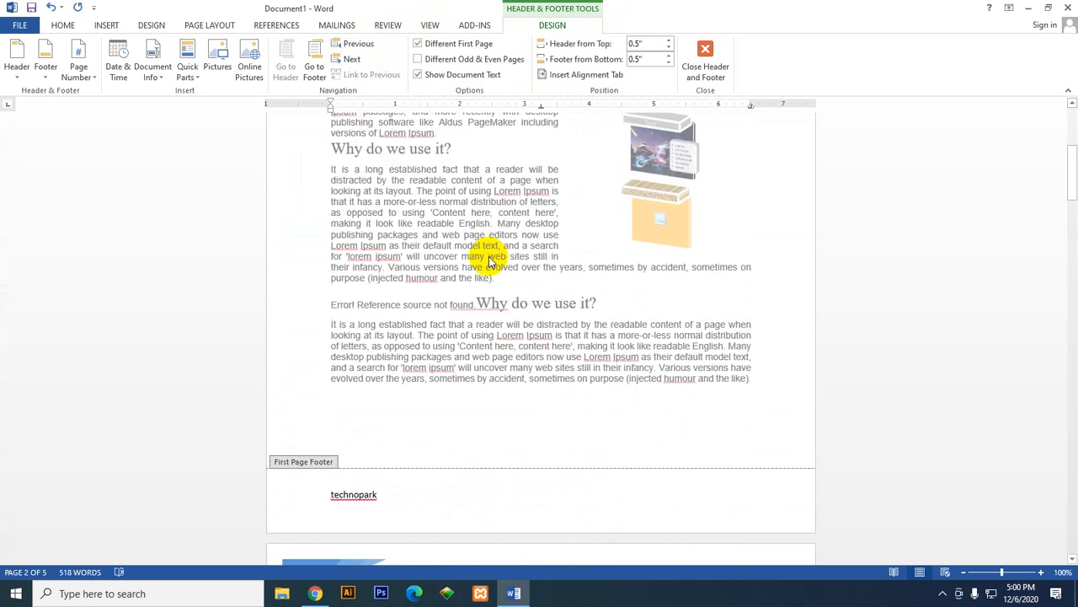
{"action": "left_click", "coordinate": [350, 59]}
{"action": "left_click", "coordinate": [358, 44]}
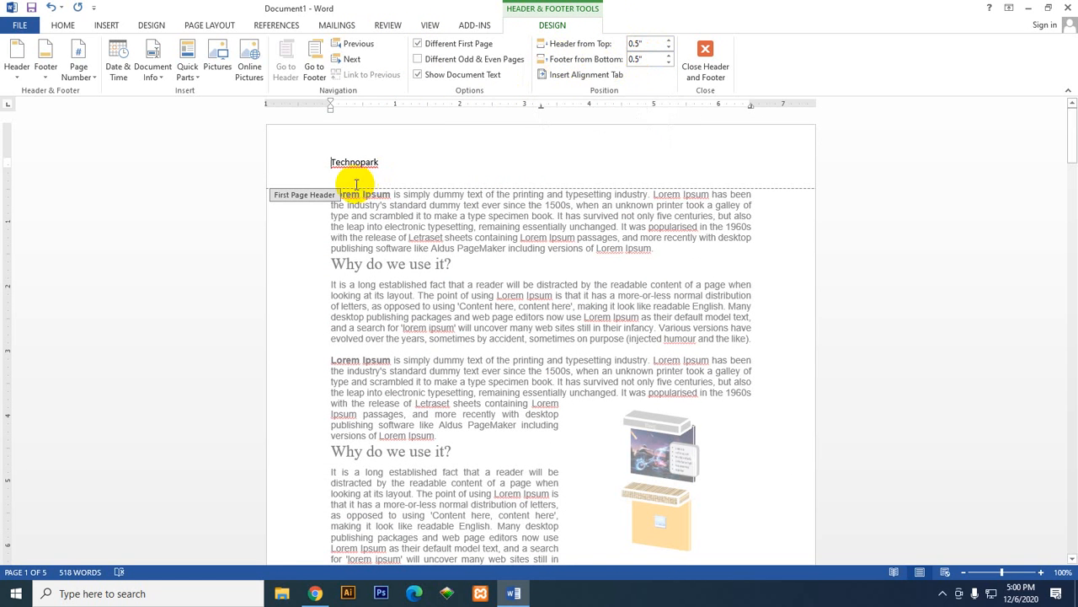
Step: Set the header distance from the top to 0.3" and the footer distance from the bottom to 0.6"
{"action": "left_click", "coordinate": [670, 41]}
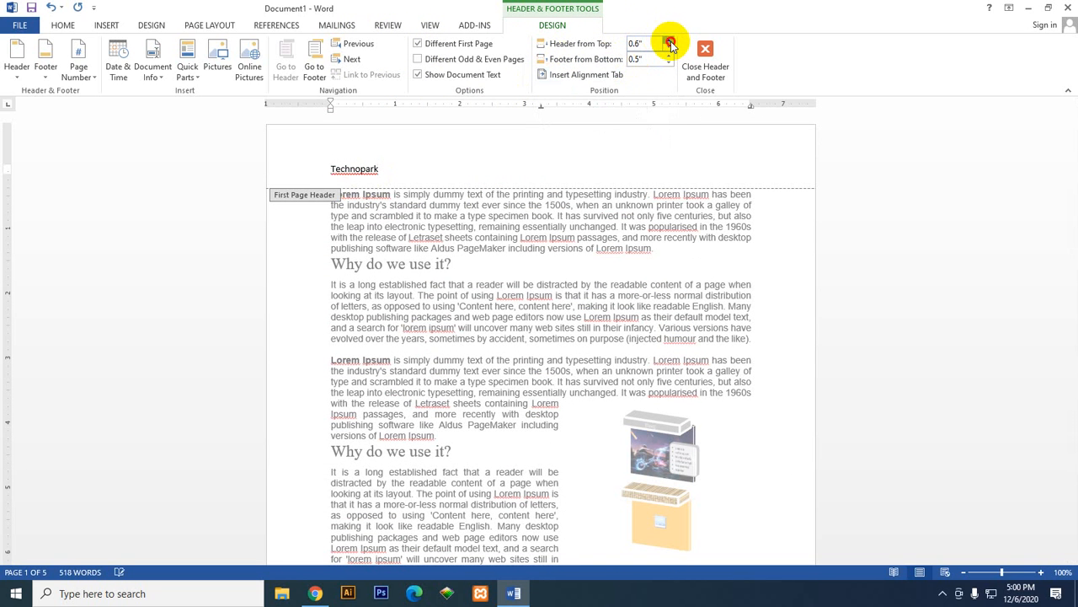
{"action": "left_click", "coordinate": [669, 42]}
{"action": "left_click", "coordinate": [669, 41]}
{"action": "left_click", "coordinate": [669, 53]}
{"action": "left_click", "coordinate": [669, 53]}
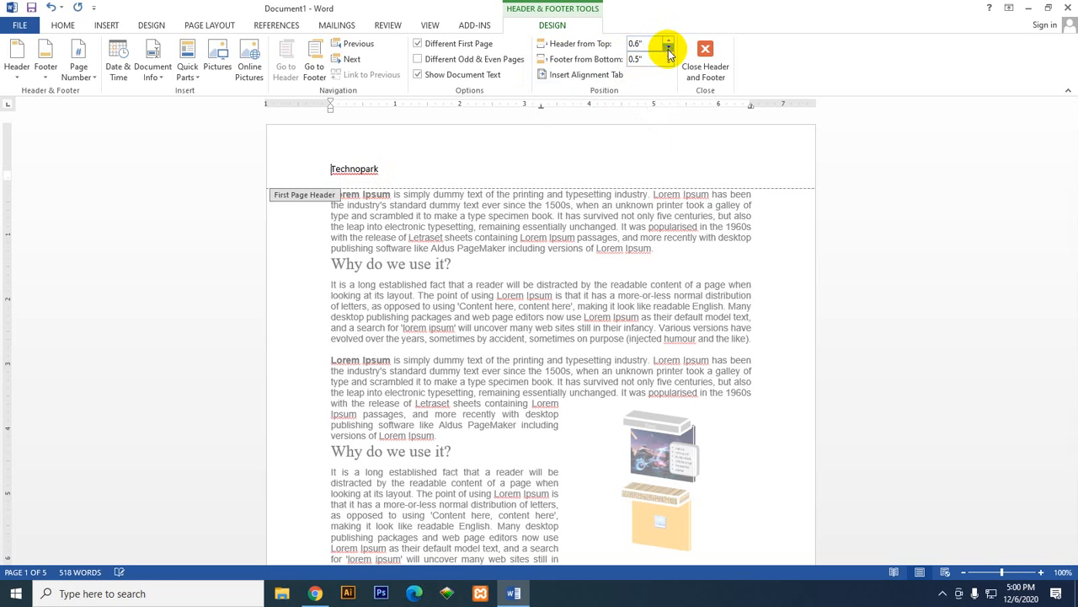
{"action": "left_click", "coordinate": [668, 53]}
{"action": "left_click", "coordinate": [669, 53]}
{"action": "left_click", "coordinate": [669, 53]}
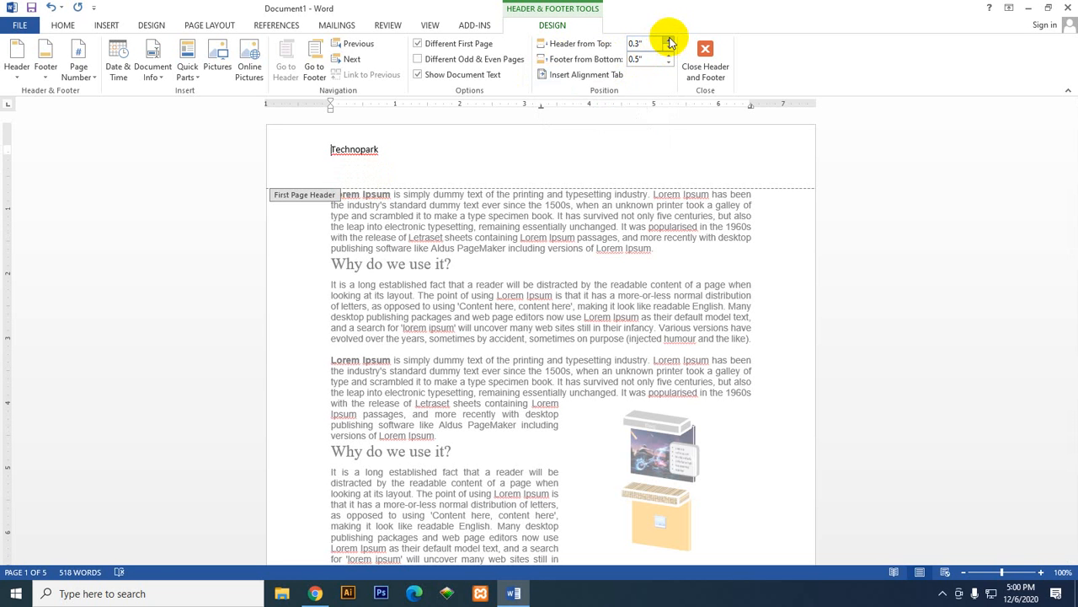
{"action": "left_click", "coordinate": [669, 55]}
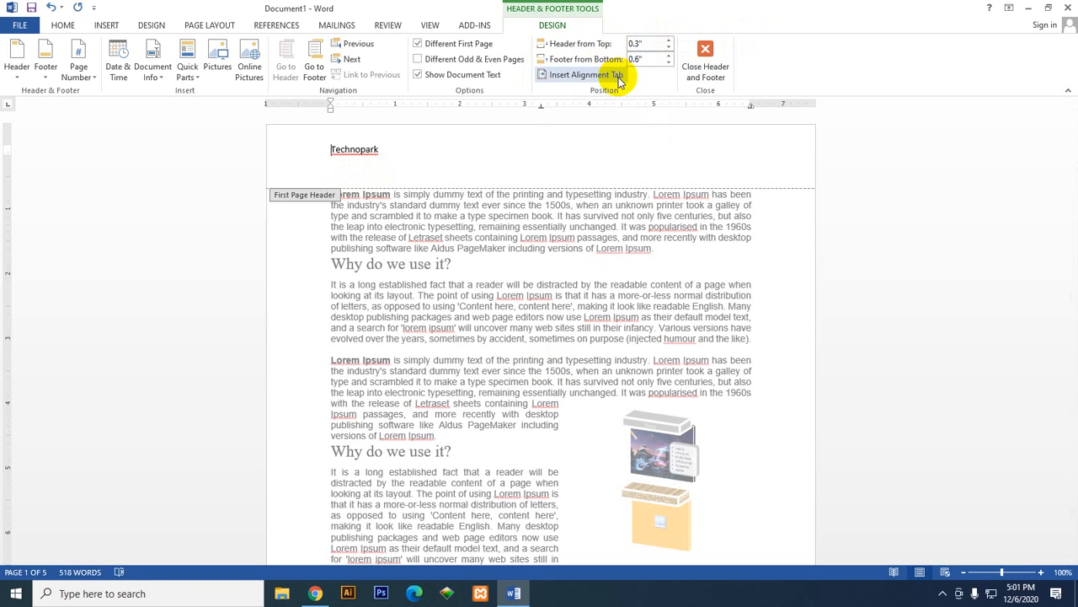
Step: Insert a right alignment tab relative to the margin, without a leader, before Technopark in the first page header
{"action": "left_click", "coordinate": [573, 75]}
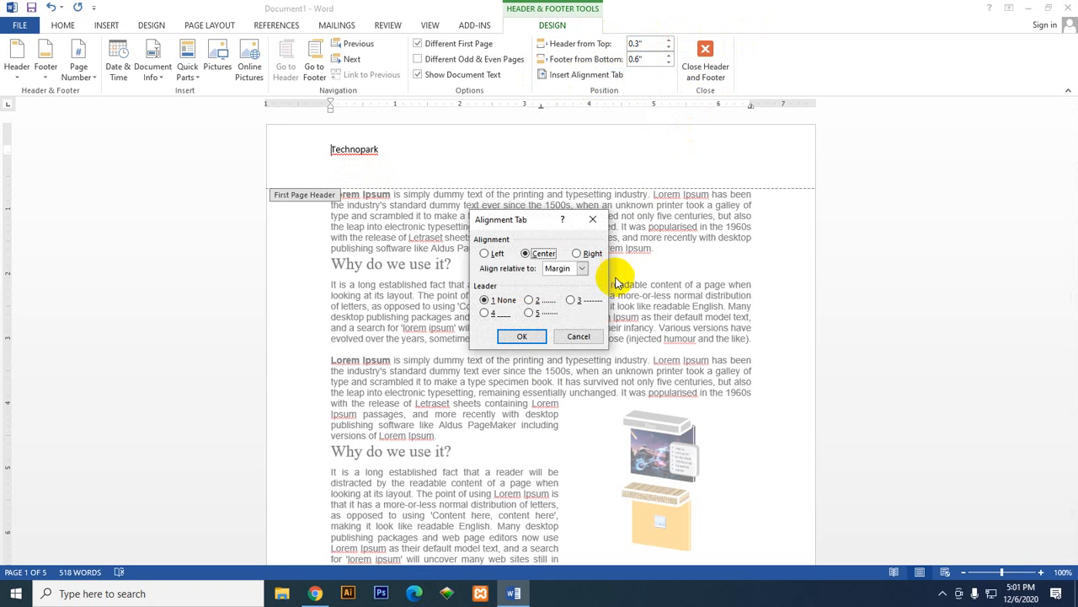
{"action": "left_click", "coordinate": [581, 268]}
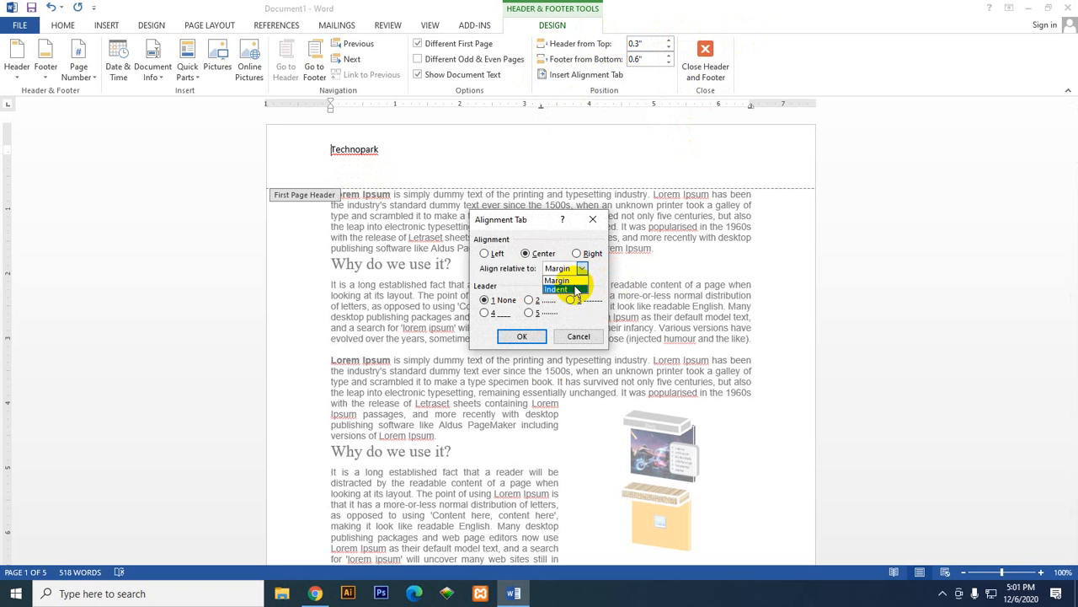
{"action": "left_click", "coordinate": [496, 259]}
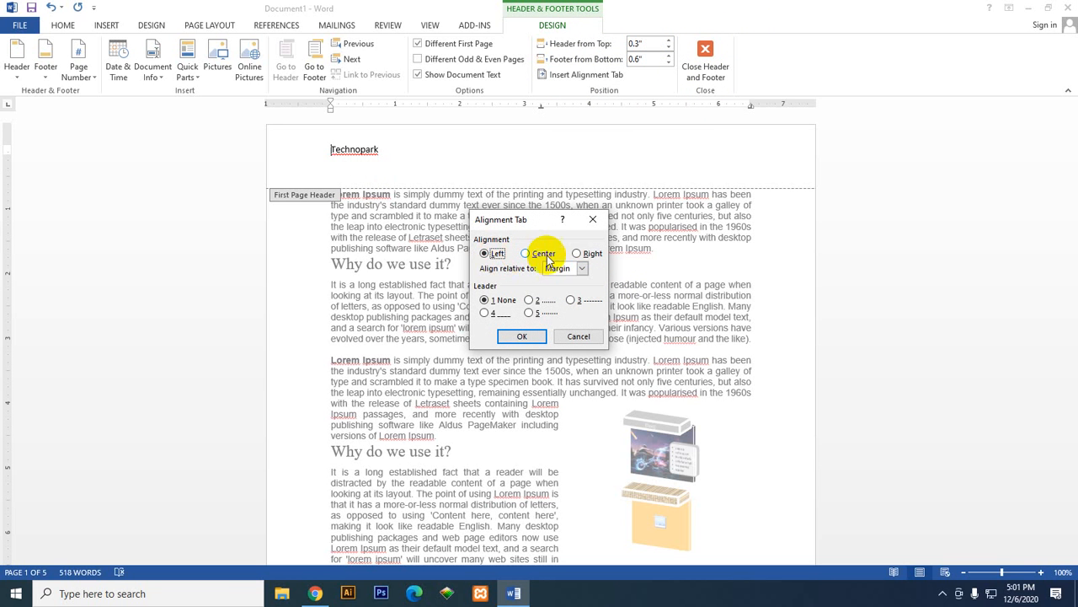
{"action": "left_click", "coordinate": [577, 254]}
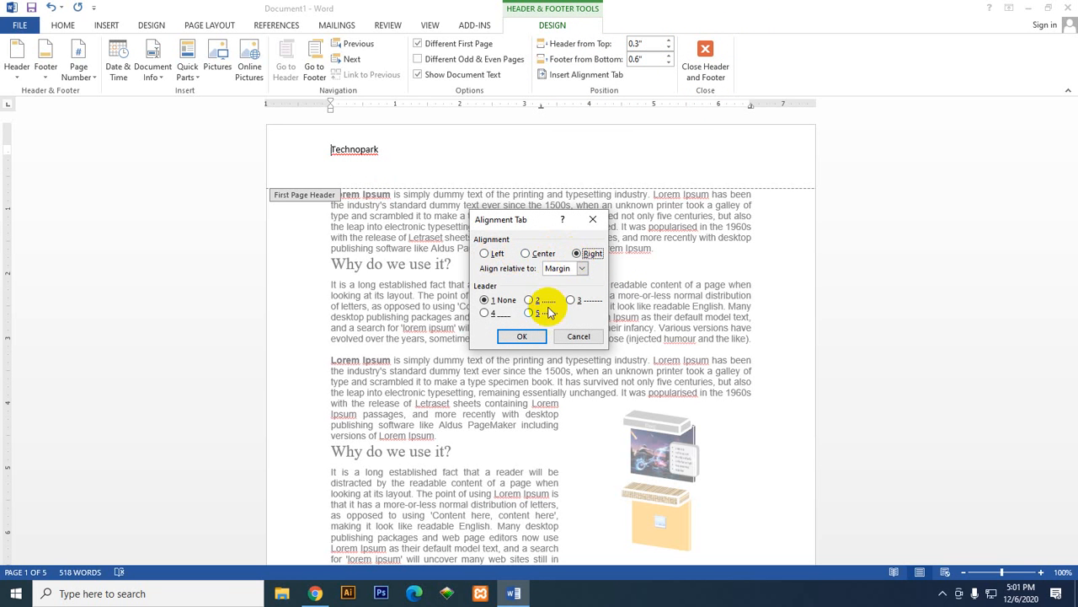
{"action": "left_click", "coordinate": [521, 336]}
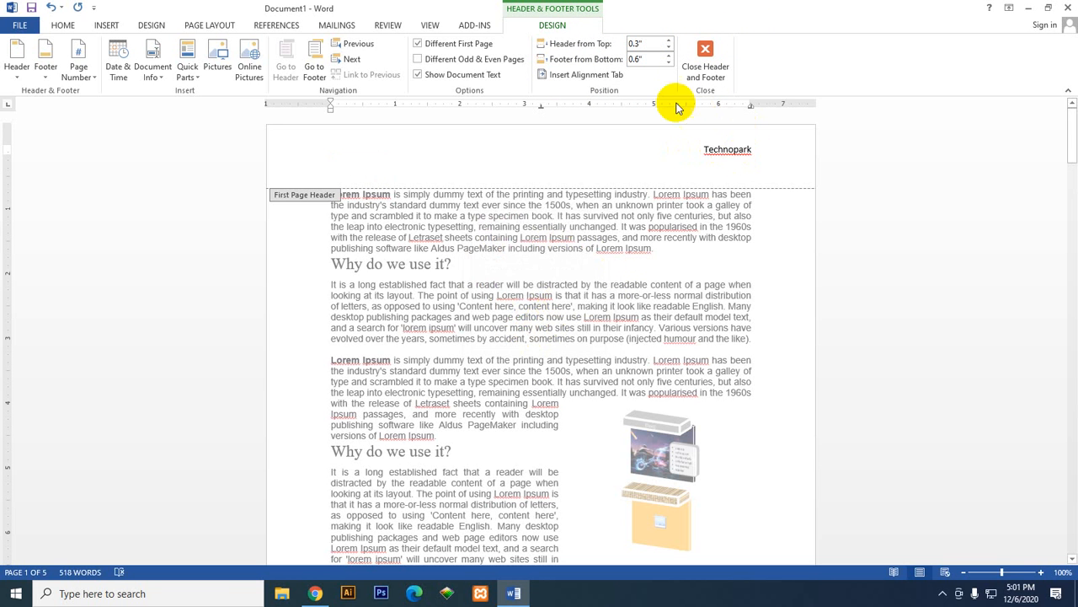
Step: Insert a left alignment tab without a leader before Technopark in the first page header
{"action": "left_click", "coordinate": [589, 74]}
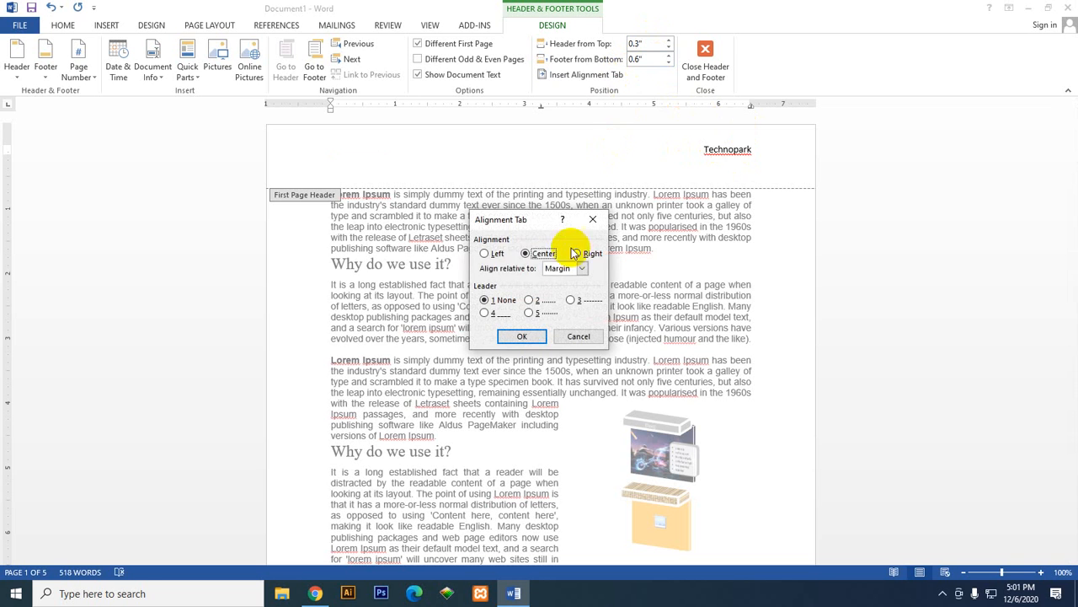
{"action": "left_click", "coordinate": [486, 253]}
{"action": "left_click", "coordinate": [522, 336]}
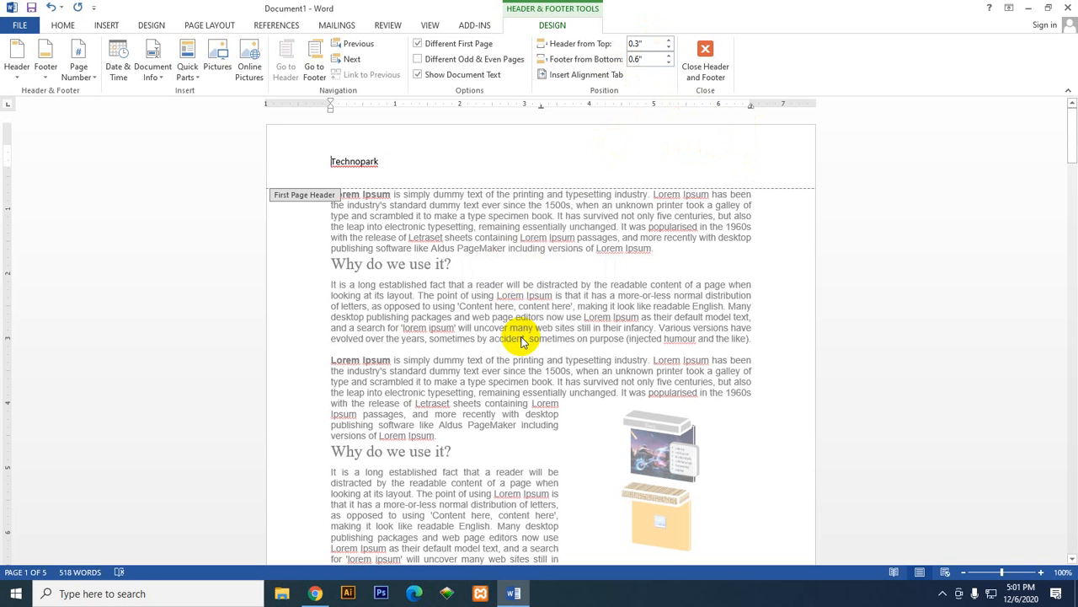
Step: Insert a center alignment tab with dotted leader 2 before Technopark, and add another center tab with dashed leader 3
{"action": "left_click", "coordinate": [582, 74]}
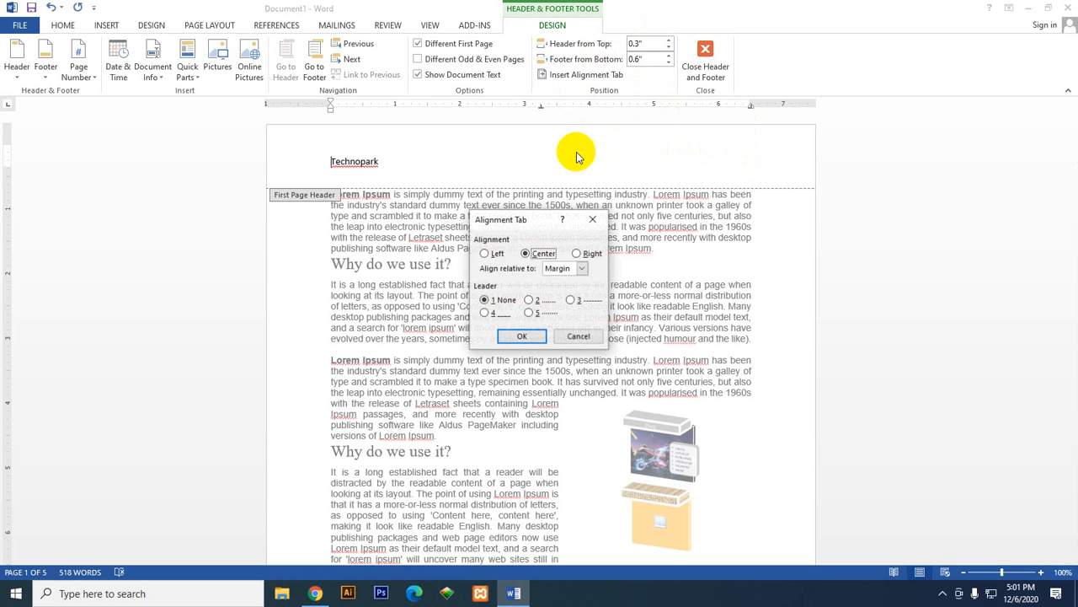
{"action": "left_click", "coordinate": [530, 300]}
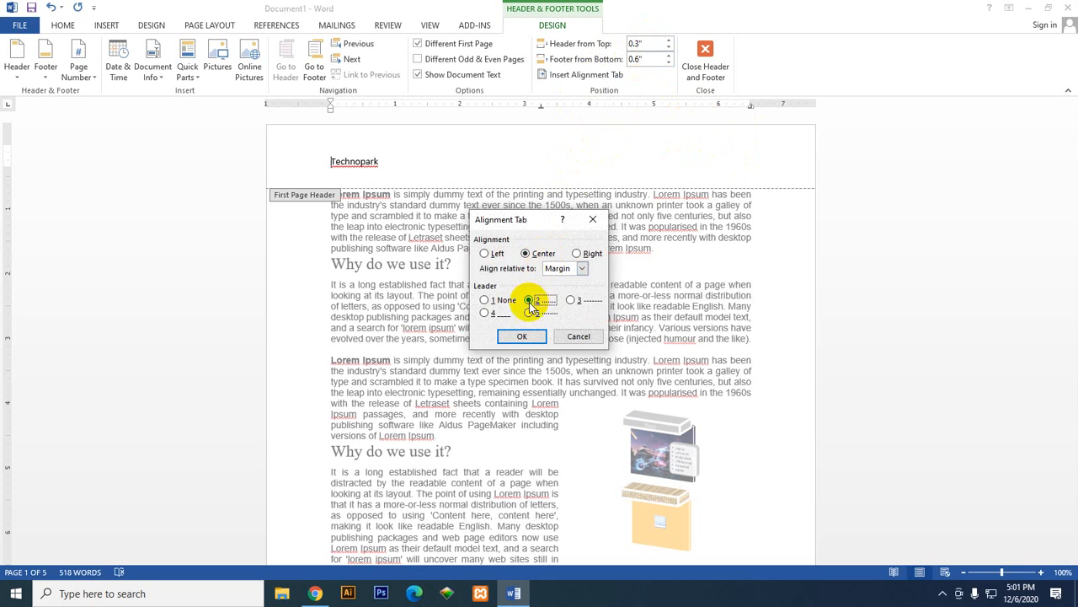
{"action": "left_click", "coordinate": [522, 336]}
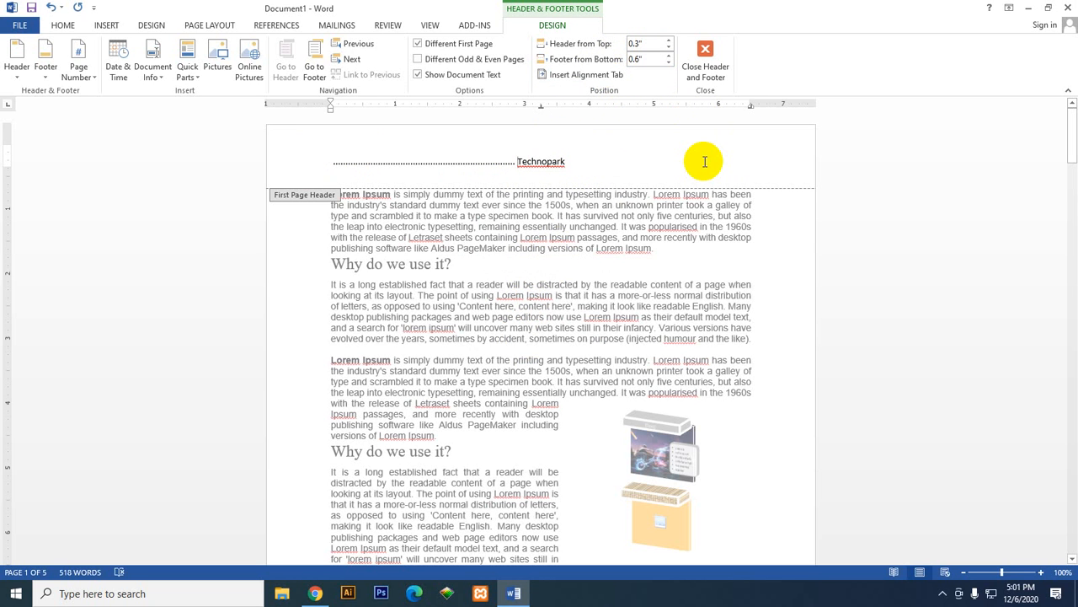
{"action": "left_click", "coordinate": [612, 74]}
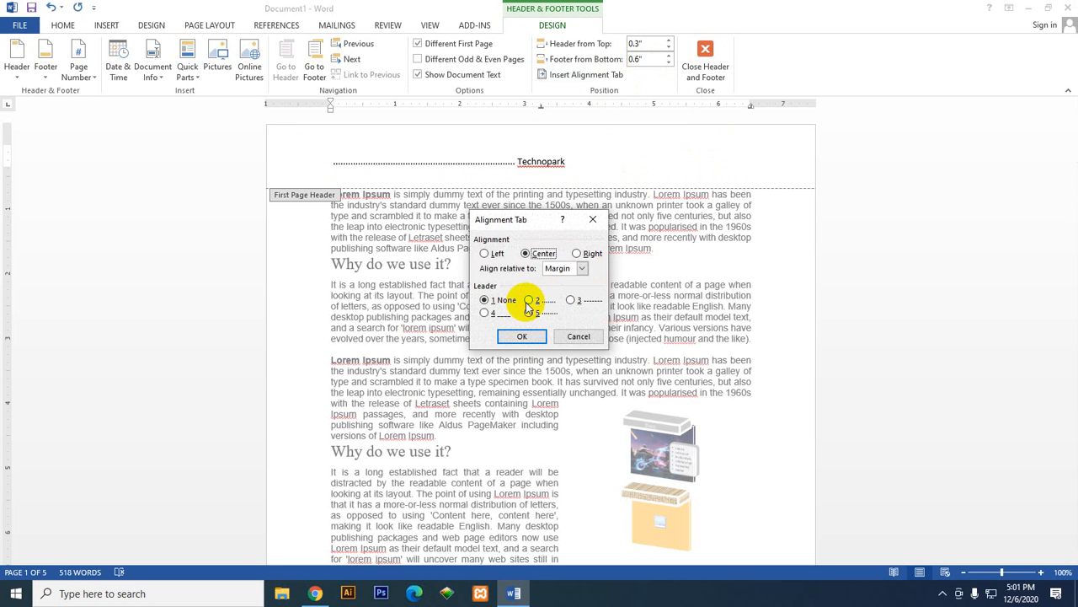
{"action": "left_click", "coordinate": [576, 301]}
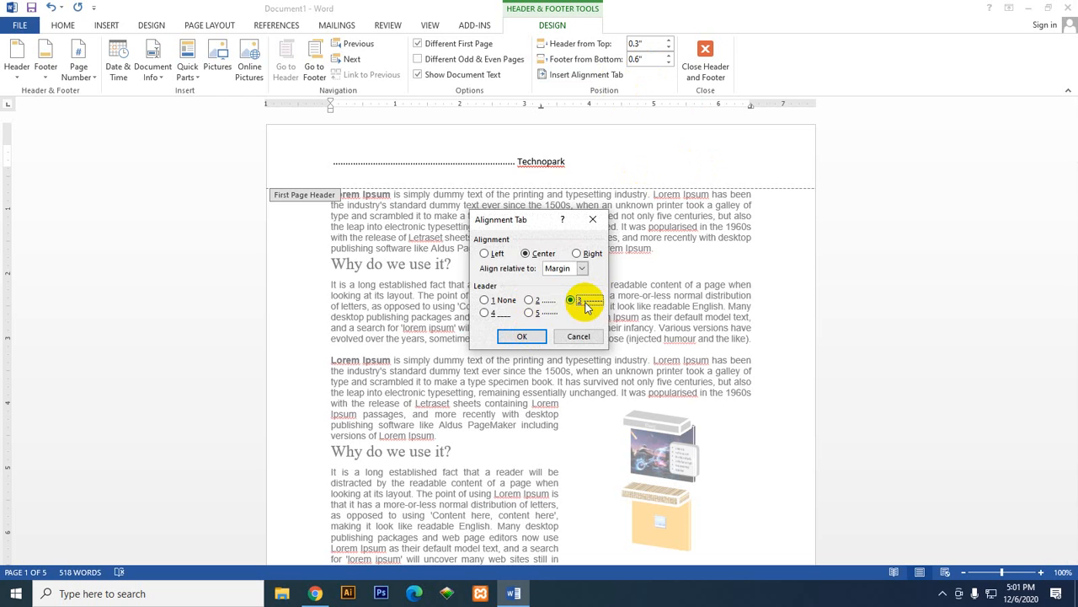
{"action": "left_click", "coordinate": [522, 336]}
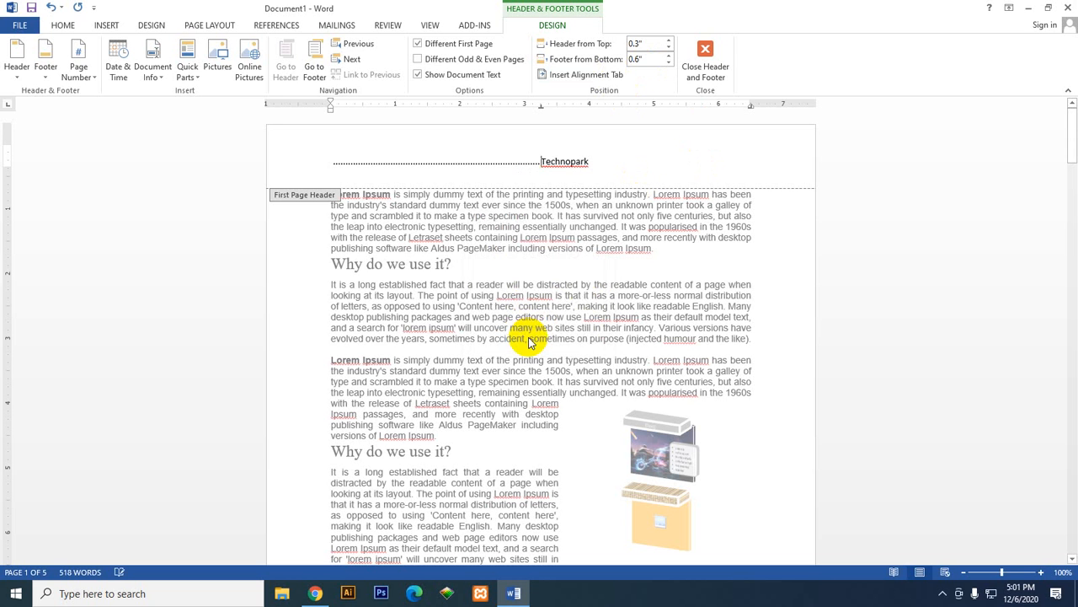
Step: Insert a right alignment tab with dotted leader 2 before Technopark in the first page header
{"action": "left_click", "coordinate": [558, 73]}
{"action": "left_click", "coordinate": [578, 254]}
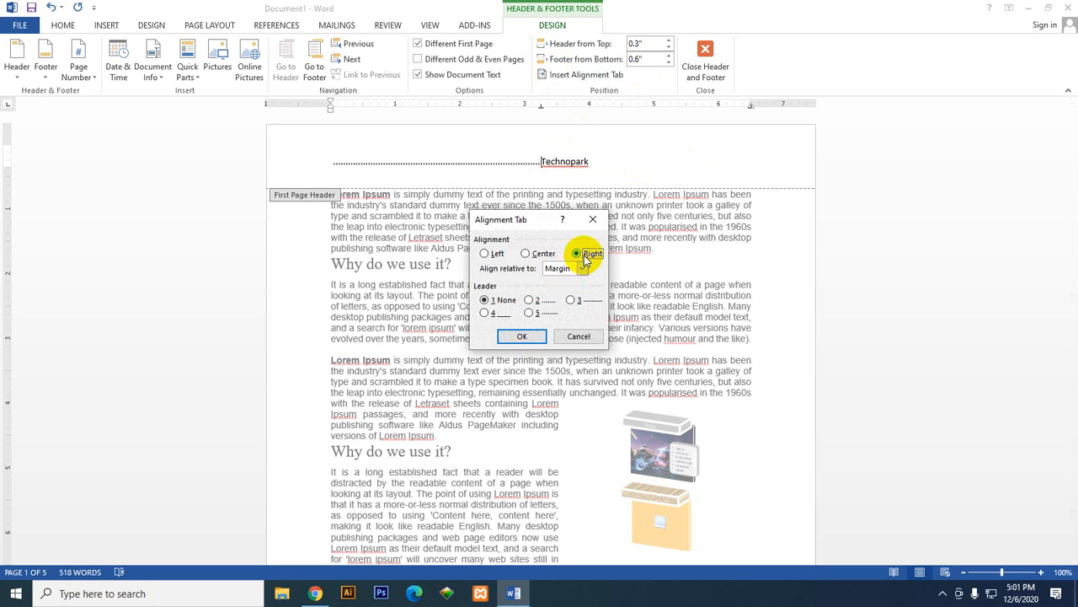
{"action": "left_click", "coordinate": [530, 300]}
{"action": "left_click", "coordinate": [536, 338]}
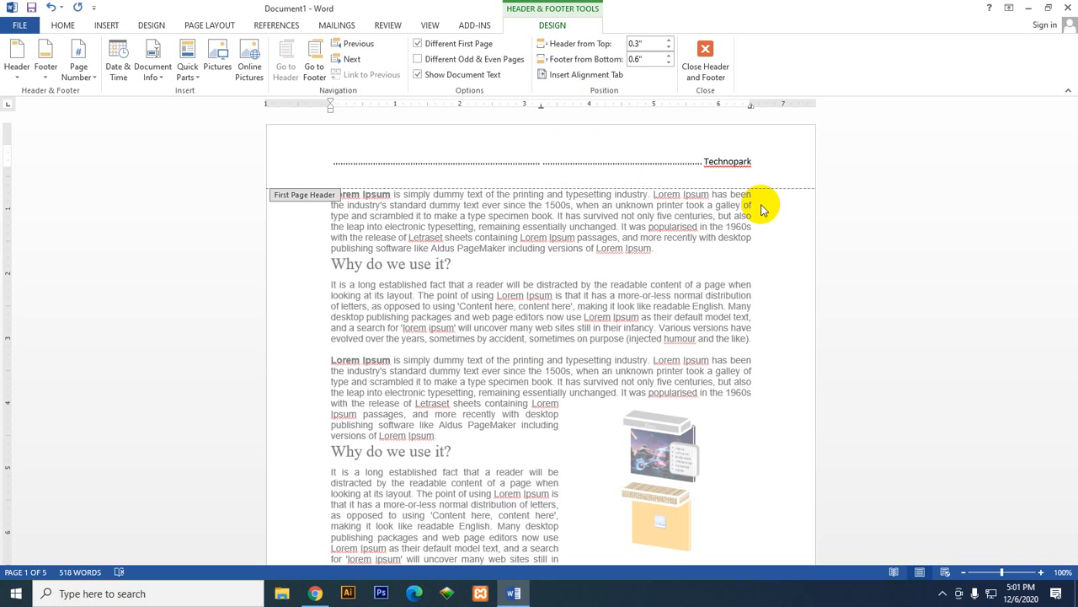
Step: Leave header and footer editing and close the document without saving it
{"action": "left_click", "coordinate": [705, 57]}
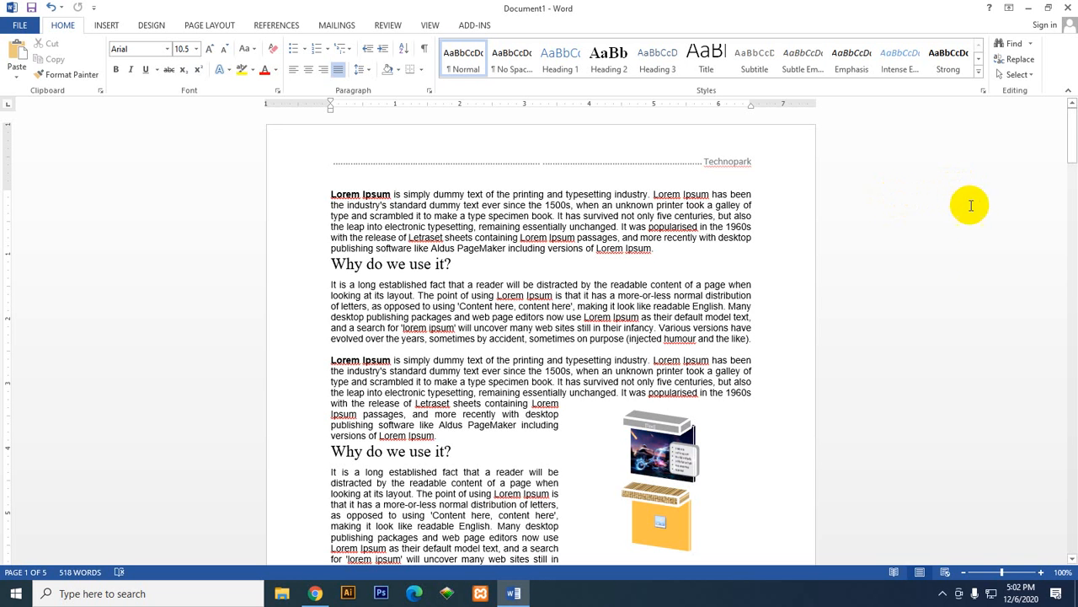
{"action": "left_click", "coordinate": [1068, 8]}
{"action": "left_click", "coordinate": [557, 322]}
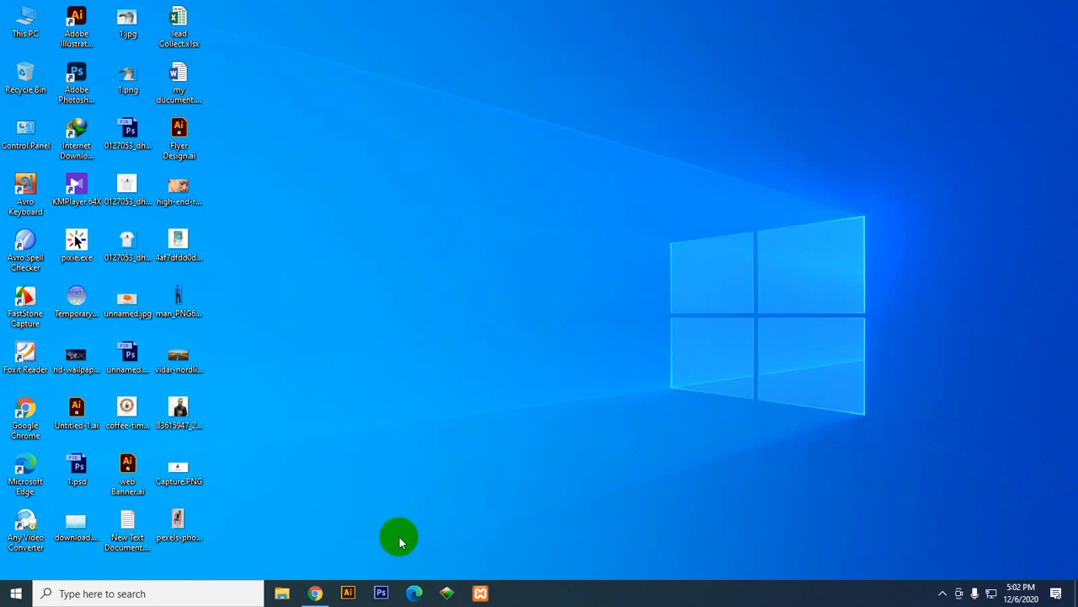
Step: Close the Chrome window showing the Lorem Ipsum page and refresh the desktop
{"action": "mouse_move", "coordinate": [325, 595]}
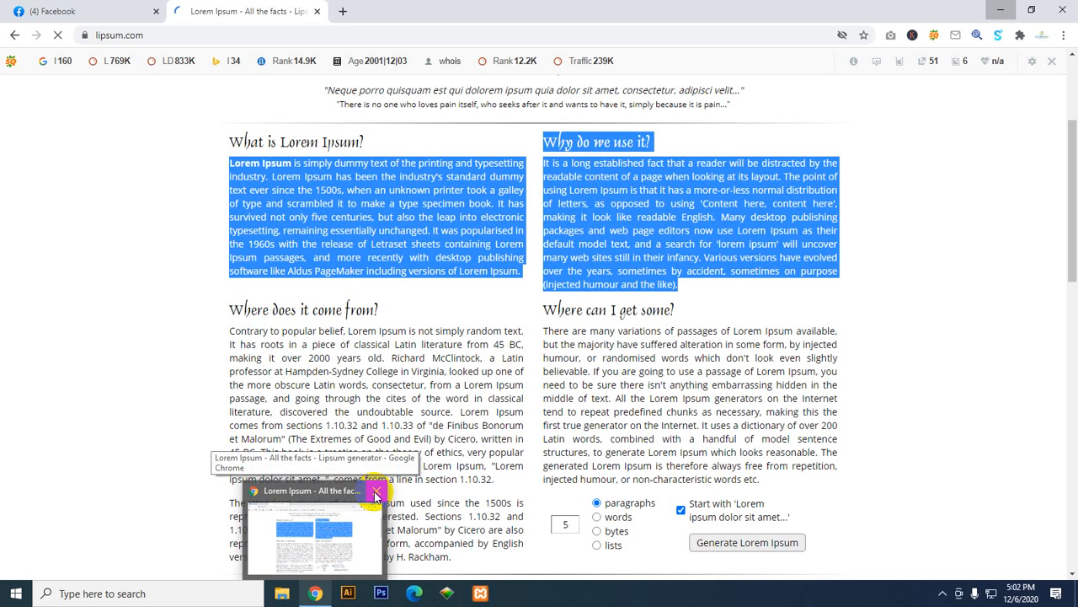
{"action": "left_click", "coordinate": [376, 494]}
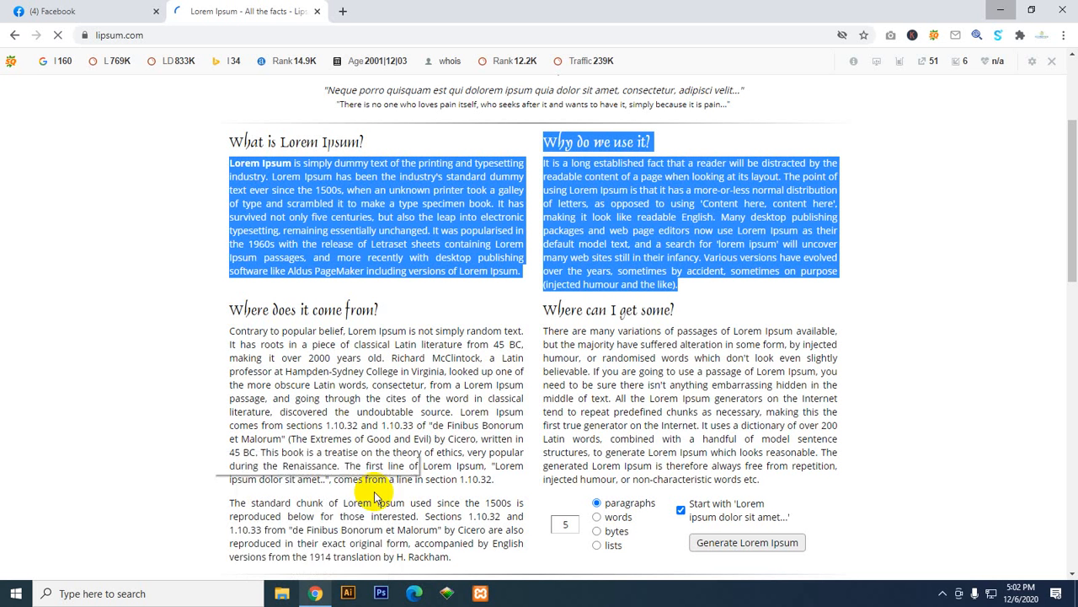
{"action": "right_click", "coordinate": [544, 298]}
{"action": "left_click", "coordinate": [554, 335]}
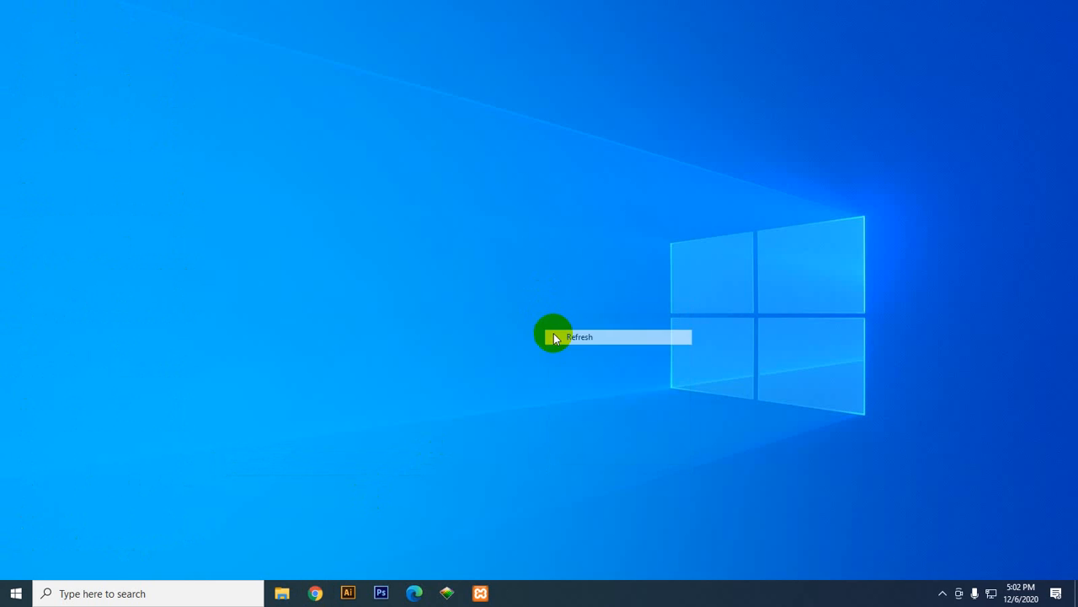